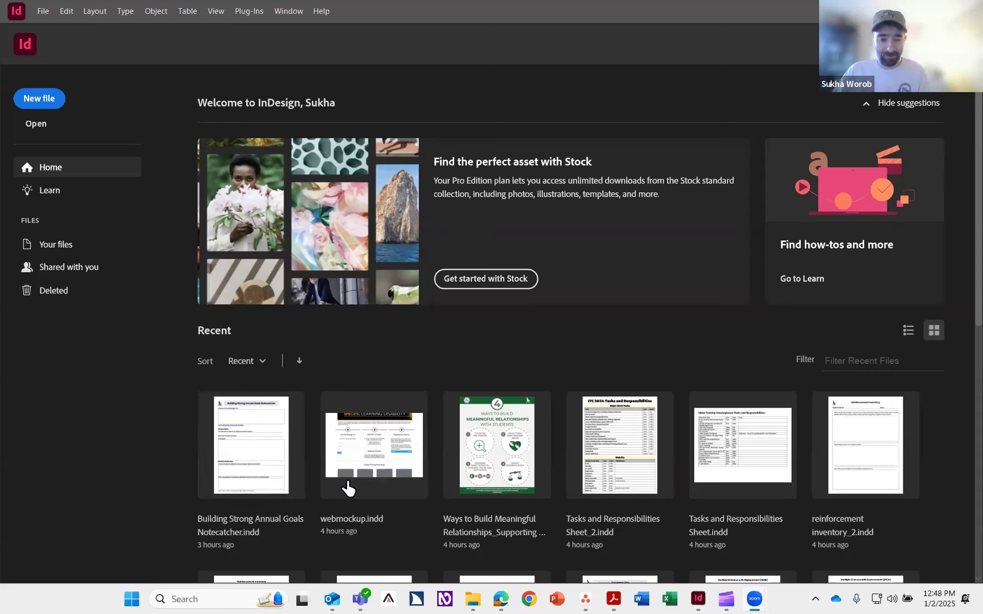
Step: Browse to the Sesta > indd templates folder and open the notecatcher template Folder
mouse_move(480, 597)
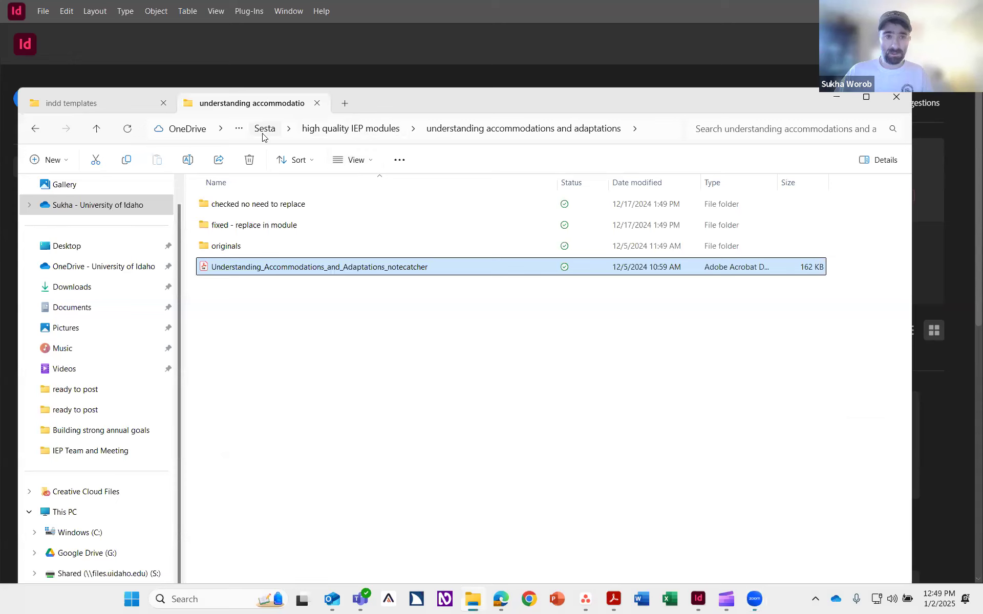
left_click(264, 132)
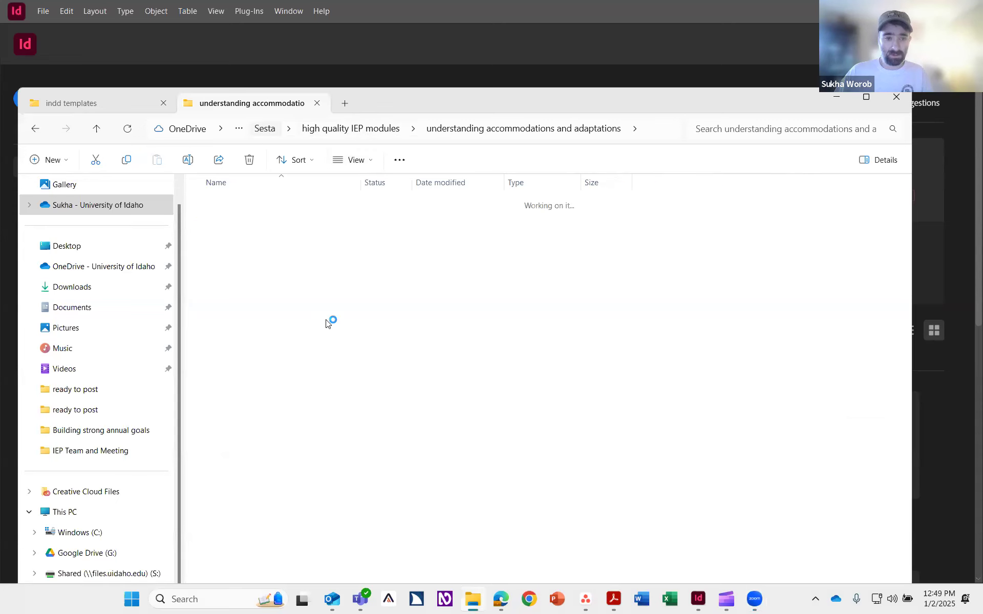
left_click(302, 359)
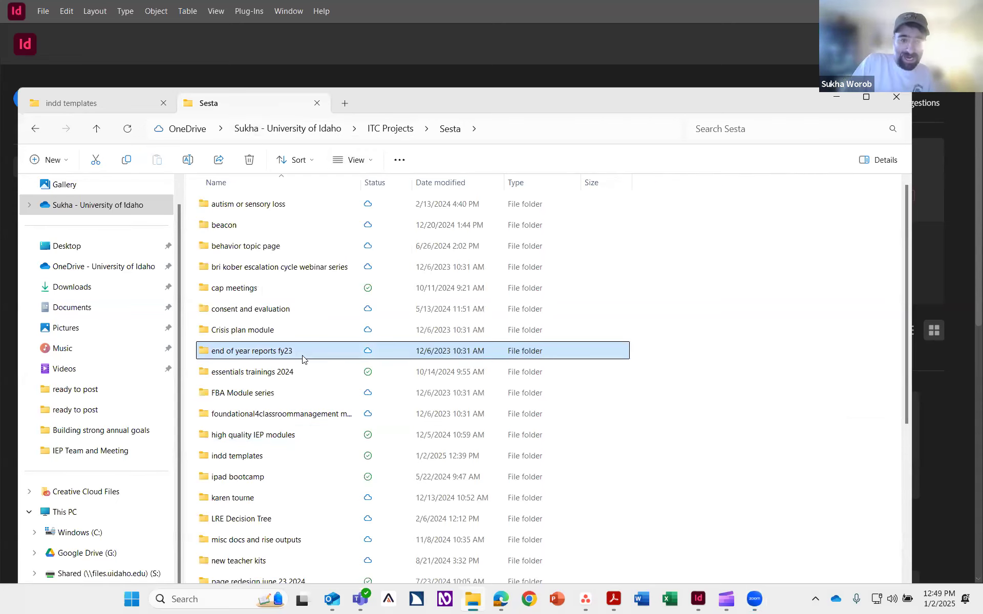
key("i")
double_click(240, 457)
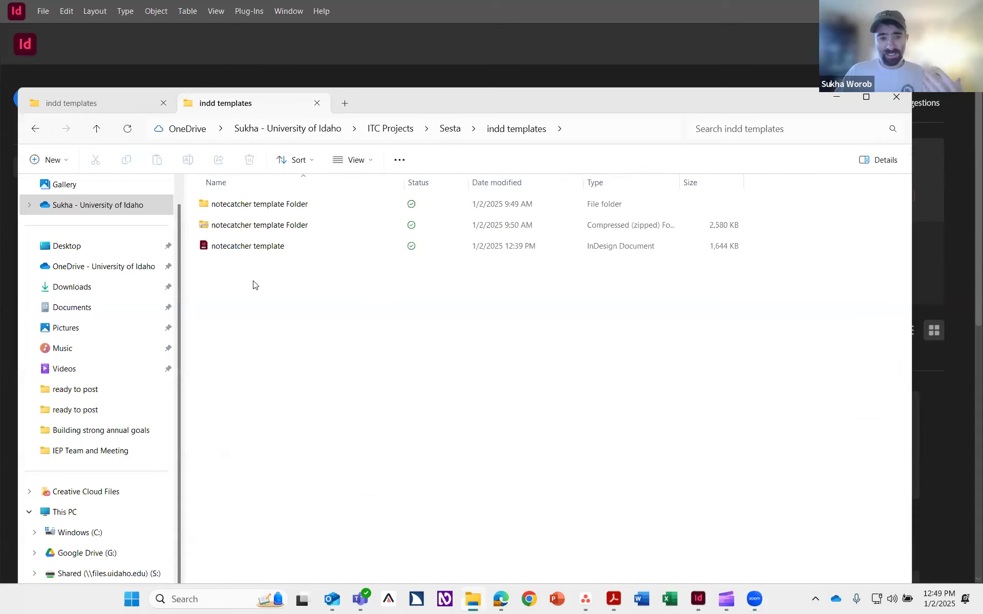
left_click(259, 206)
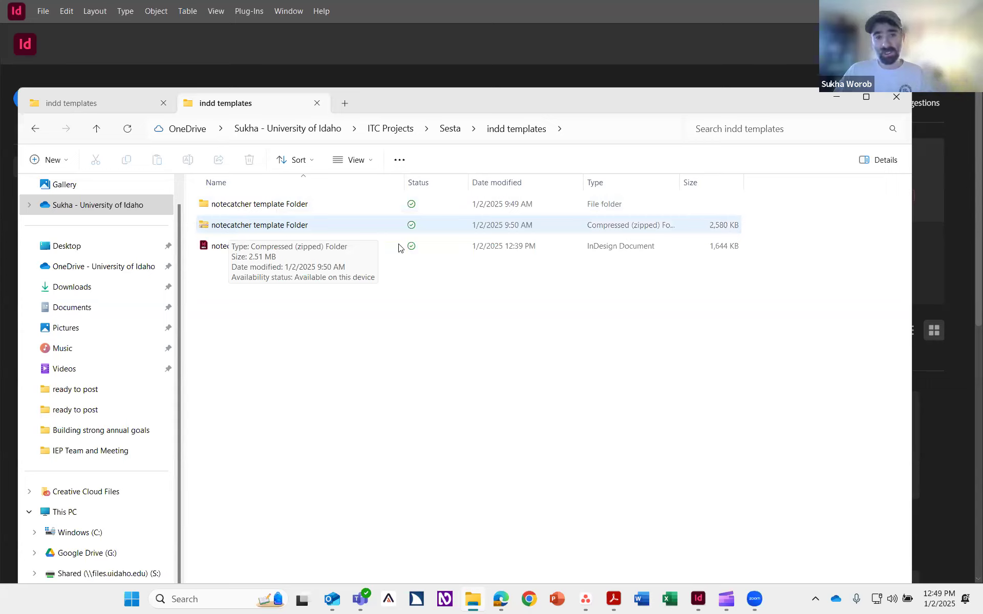
left_click(254, 214)
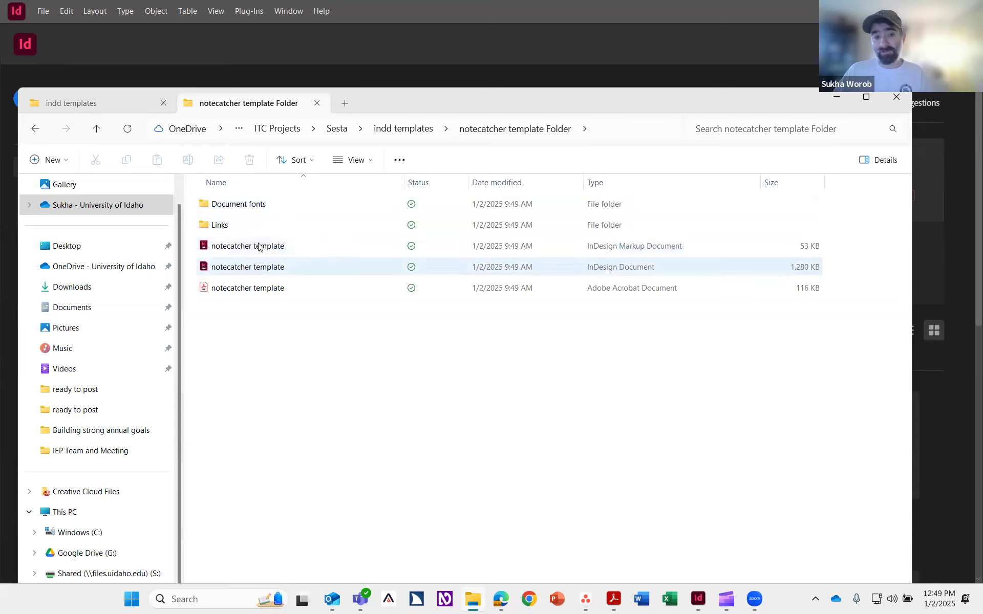
Step: Examine the template package files and preview the notecatcher template PDF, then close its tab
left_click(621, 250)
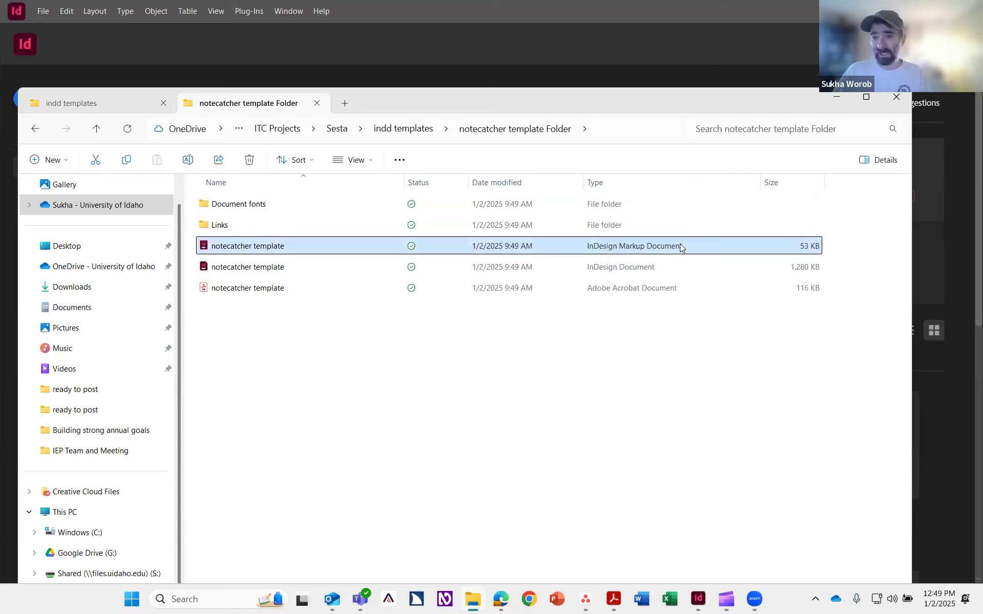
left_click(641, 270)
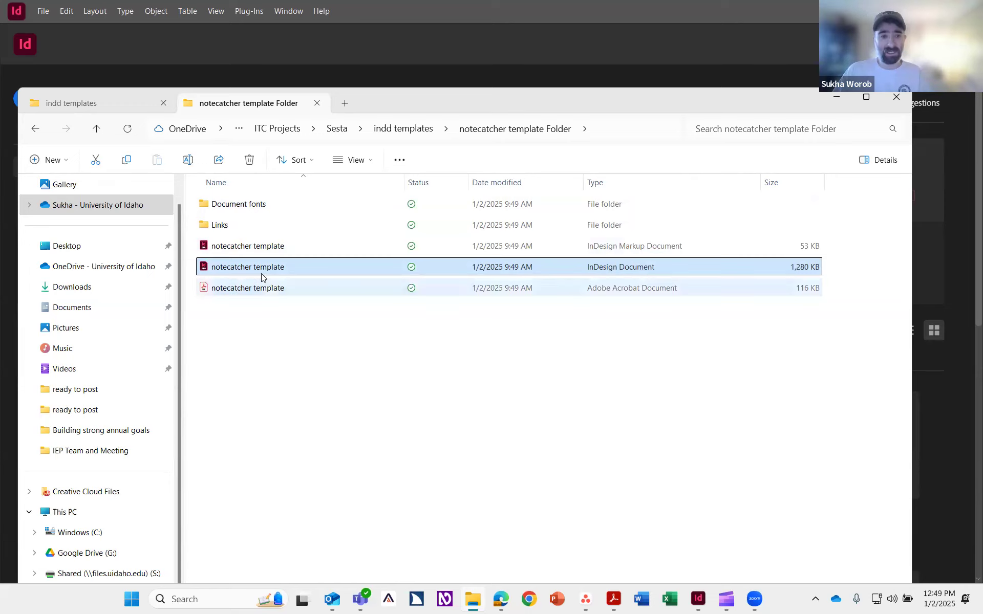
left_click(253, 290)
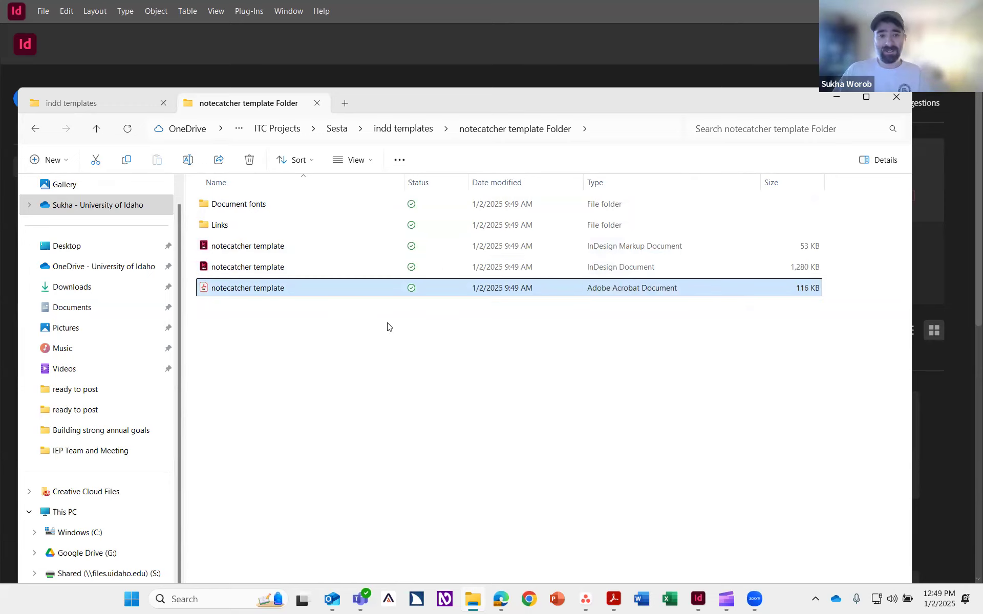
double_click(271, 289)
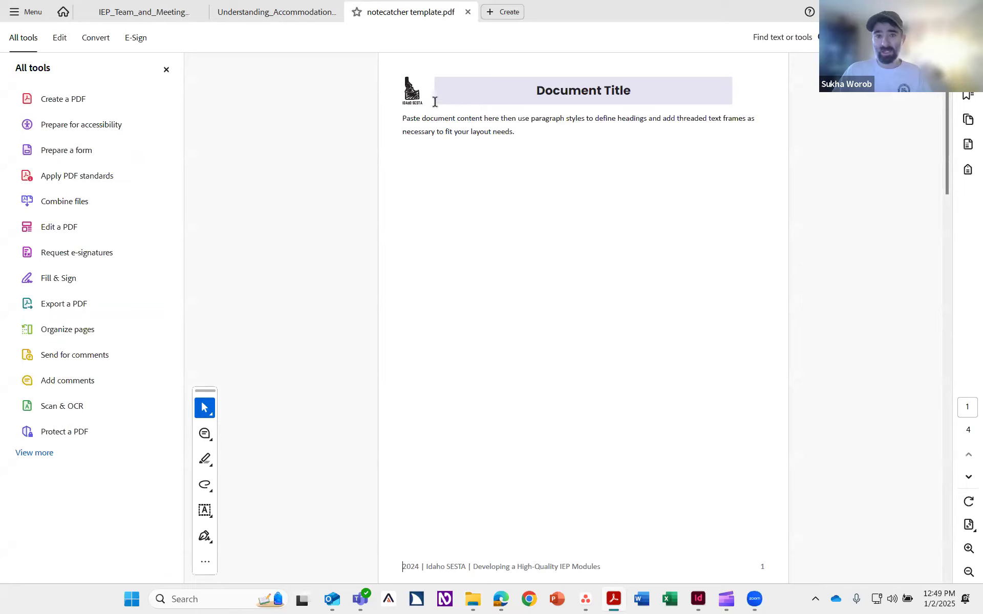
left_click_drag(399, 96, 441, 93)
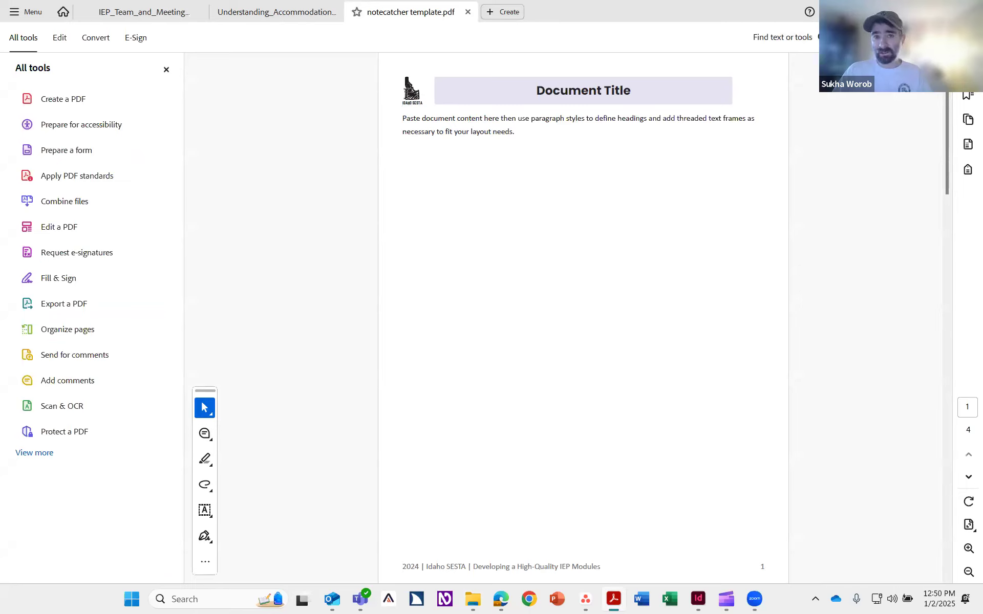
left_click(910, 11)
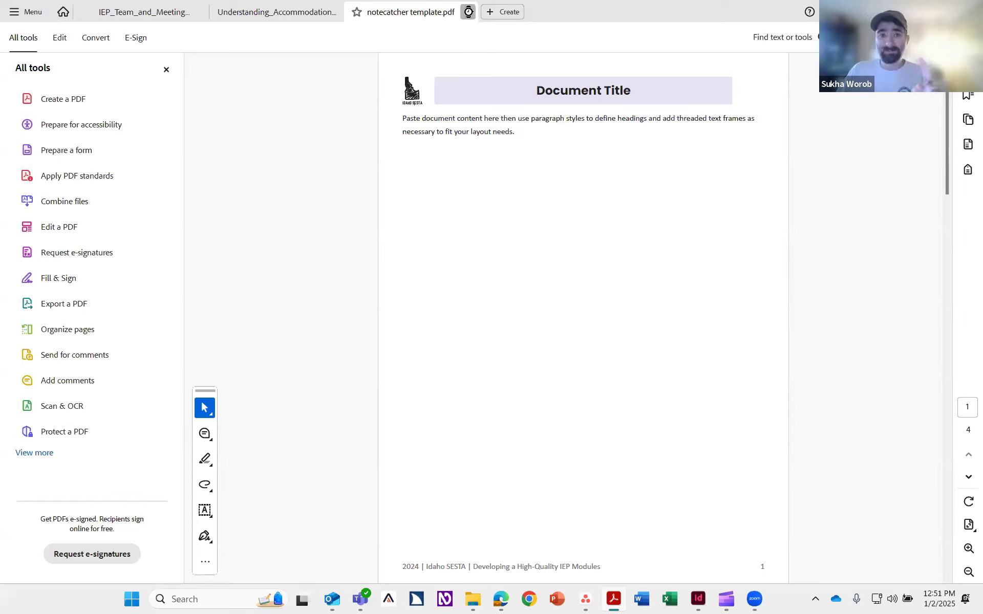
left_click(468, 12)
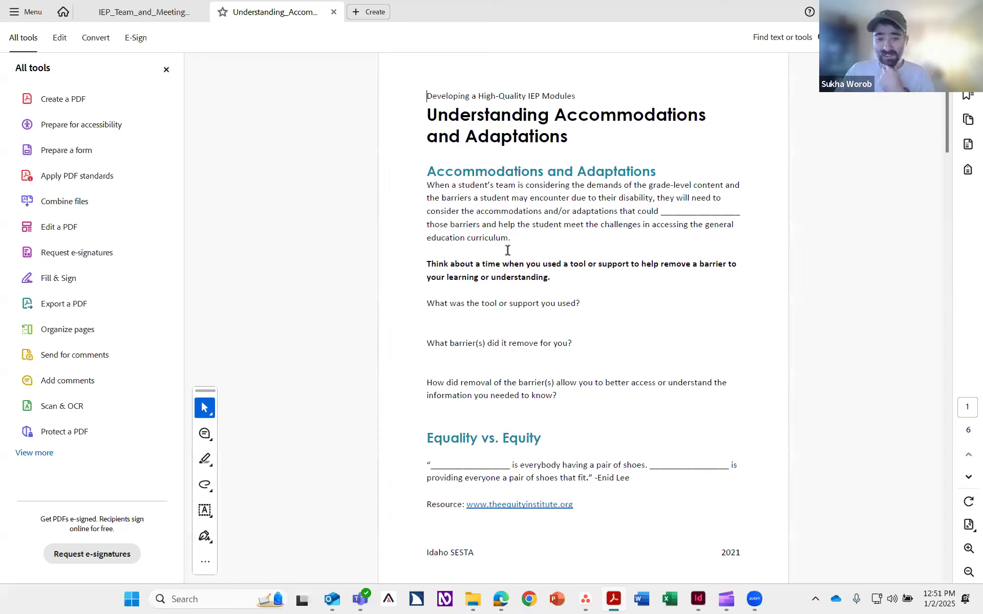
Step: Scroll through the Understanding Accommodations PDF and return to its first page
scroll(514, 243, "down", 20)
scroll(507, 250, "down", 10)
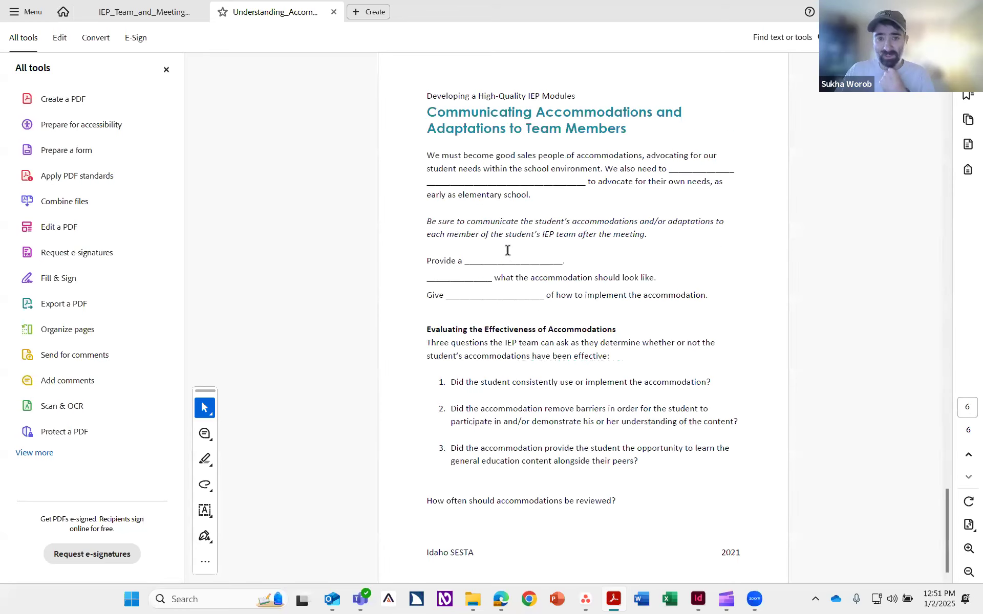
key("Home")
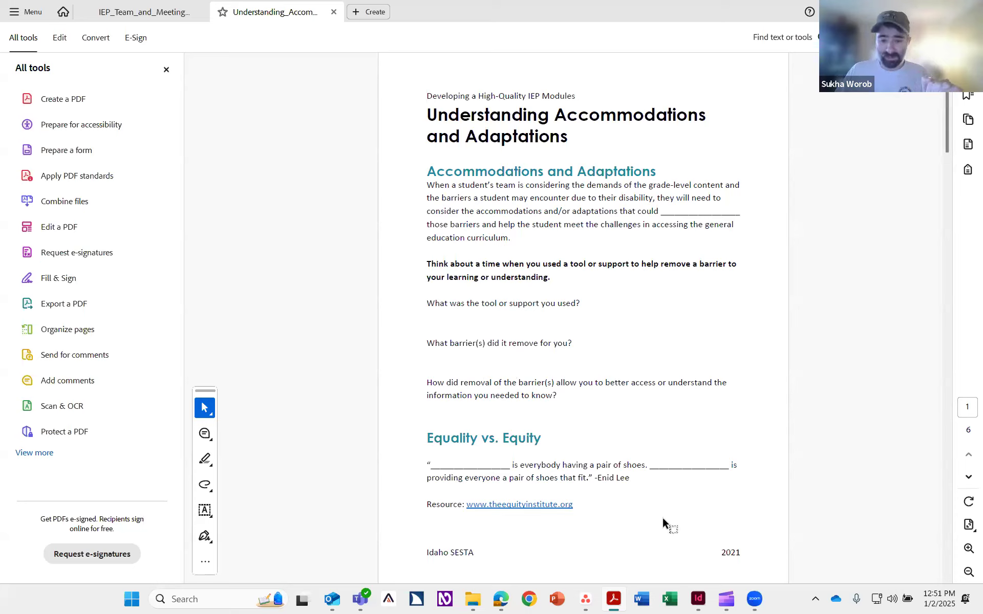
Step: Switch back to the file folder and open the notecatcher template InDesign document
left_click(696, 600)
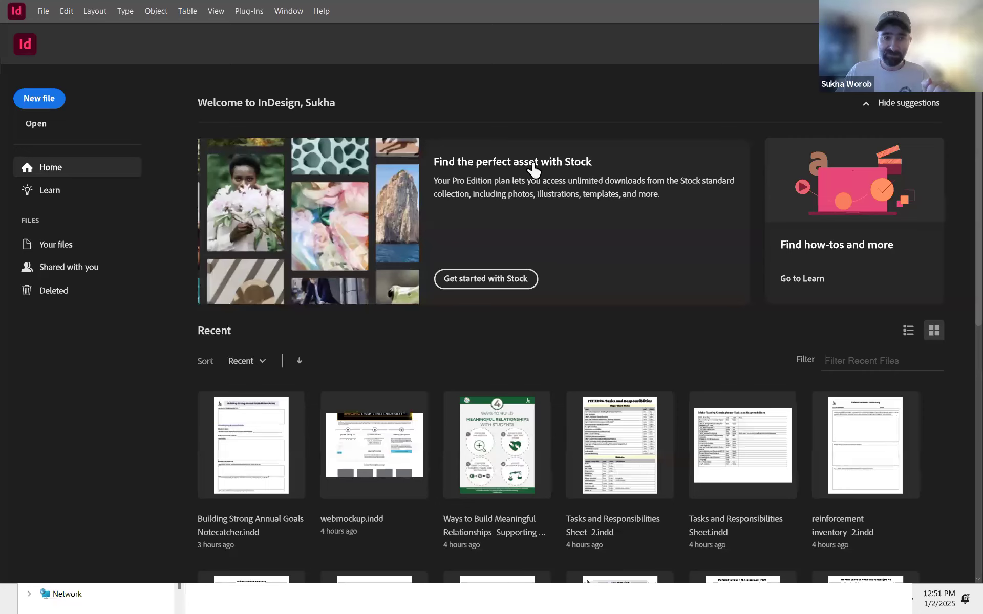
key("alt+Tab")
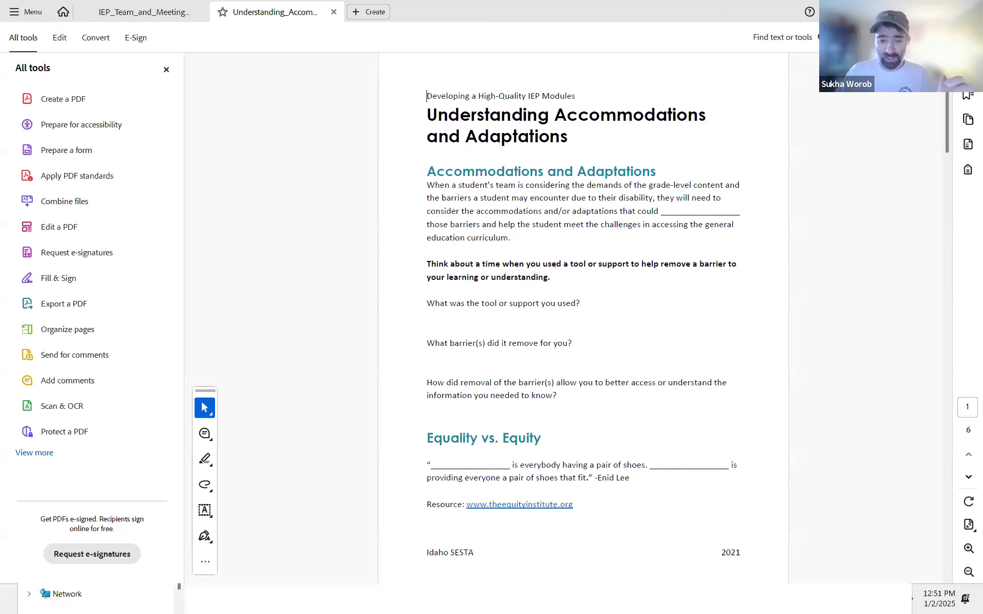
key("alt+Tab")
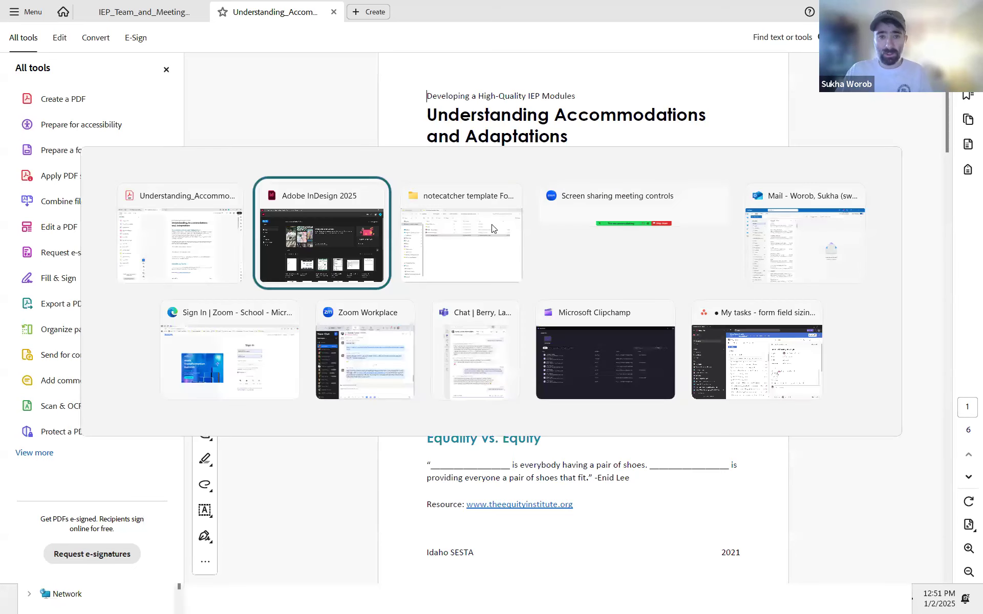
left_click(493, 228)
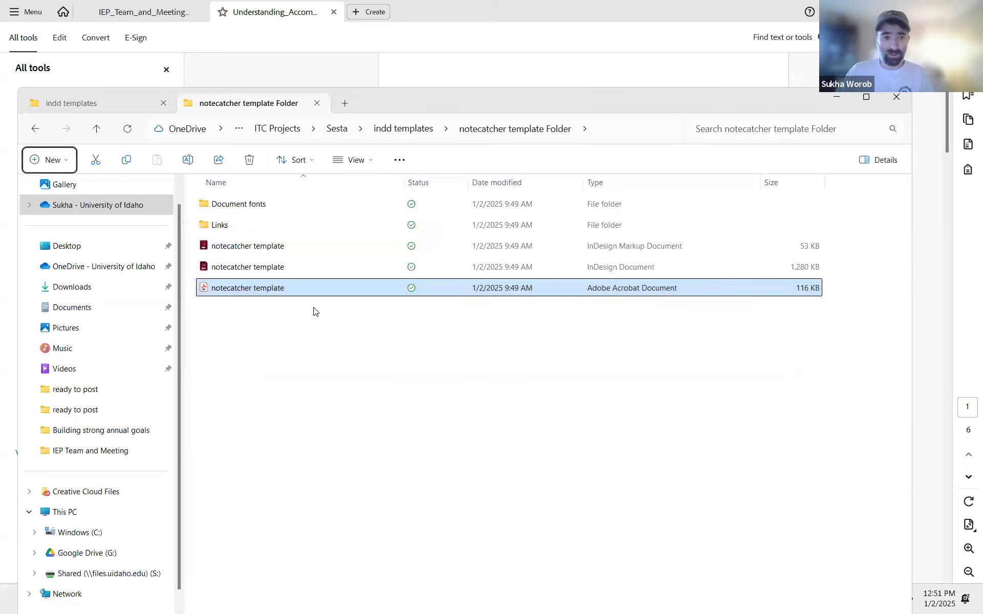
double_click(298, 264)
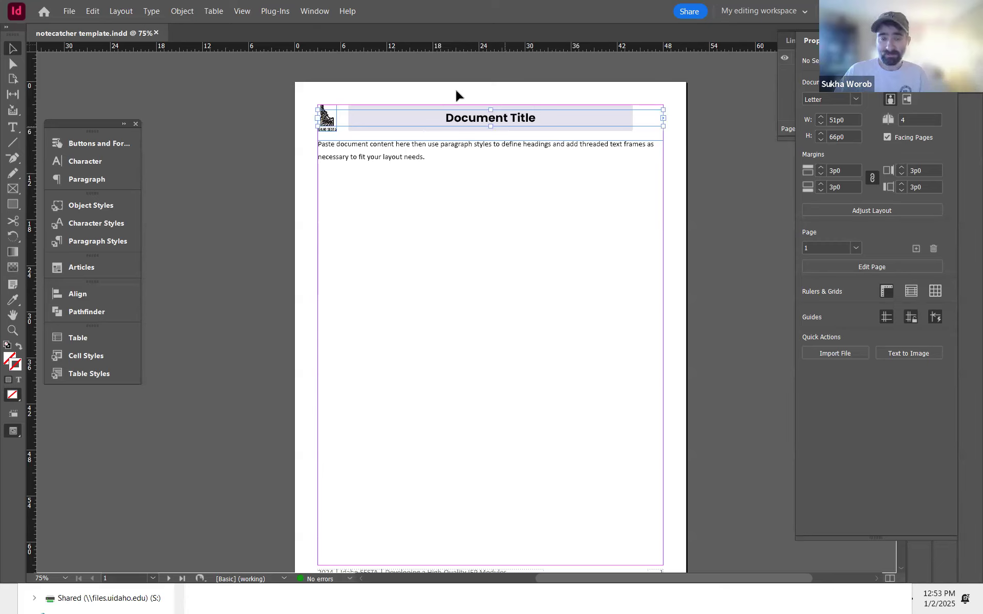
Step: Try moving the title and body text frames on the zoomed-in page, undoing each move
left_click(494, 129)
left_click(350, 153)
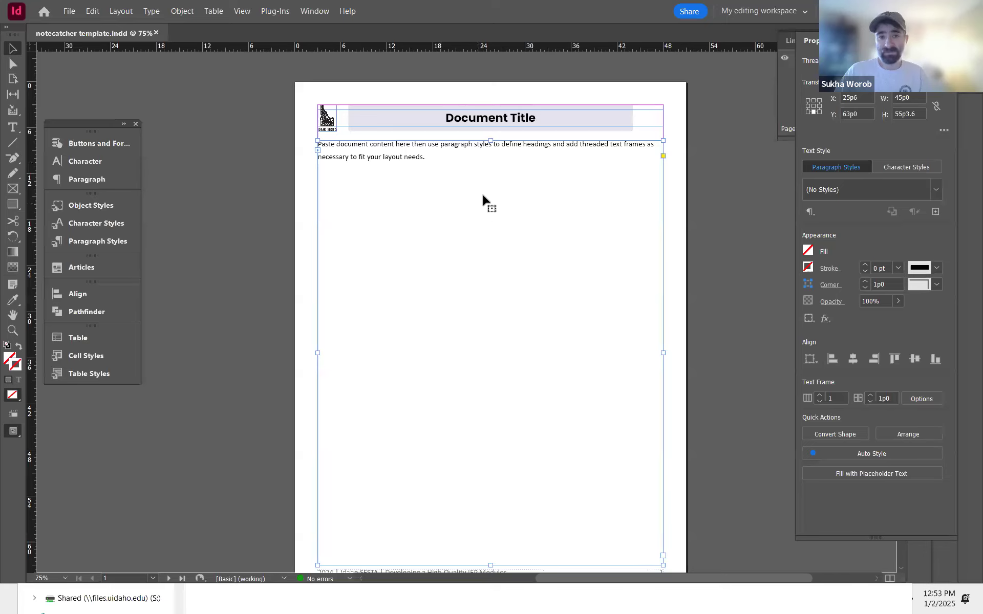
key("ctrl+equal")
key("ctrl+equal")
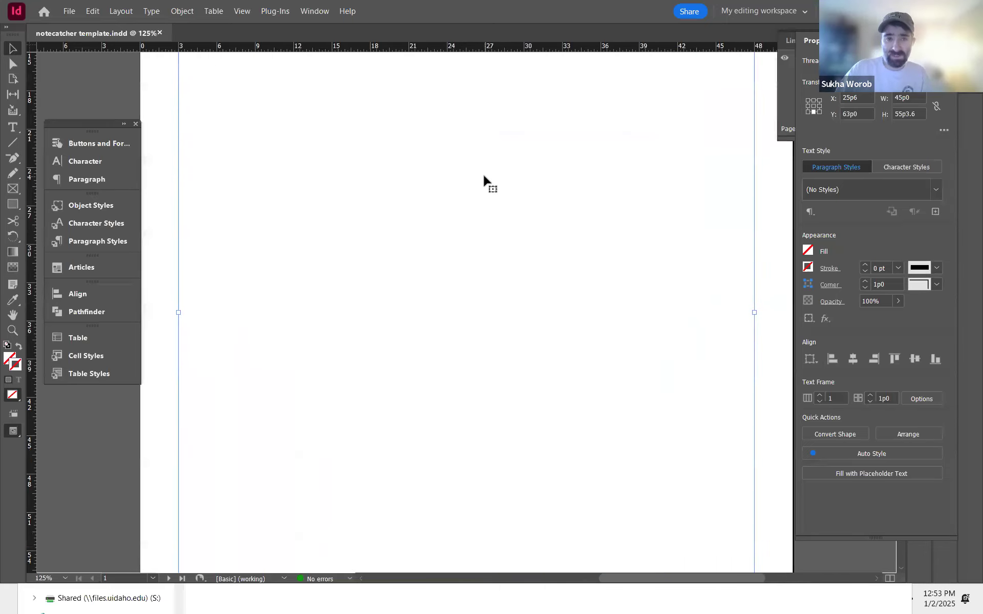
double_click(510, 220)
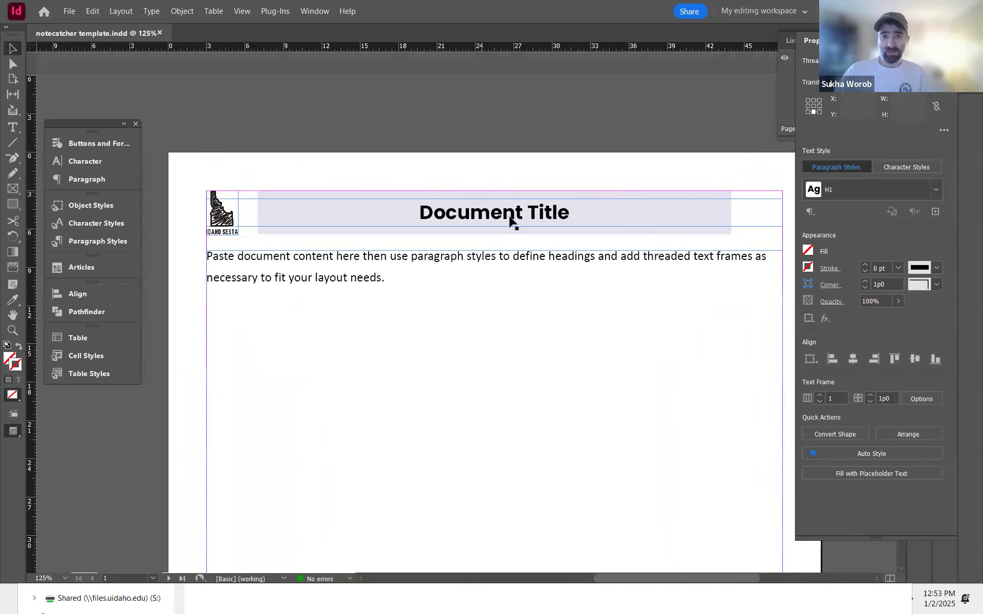
left_click_drag(509, 217, 515, 157)
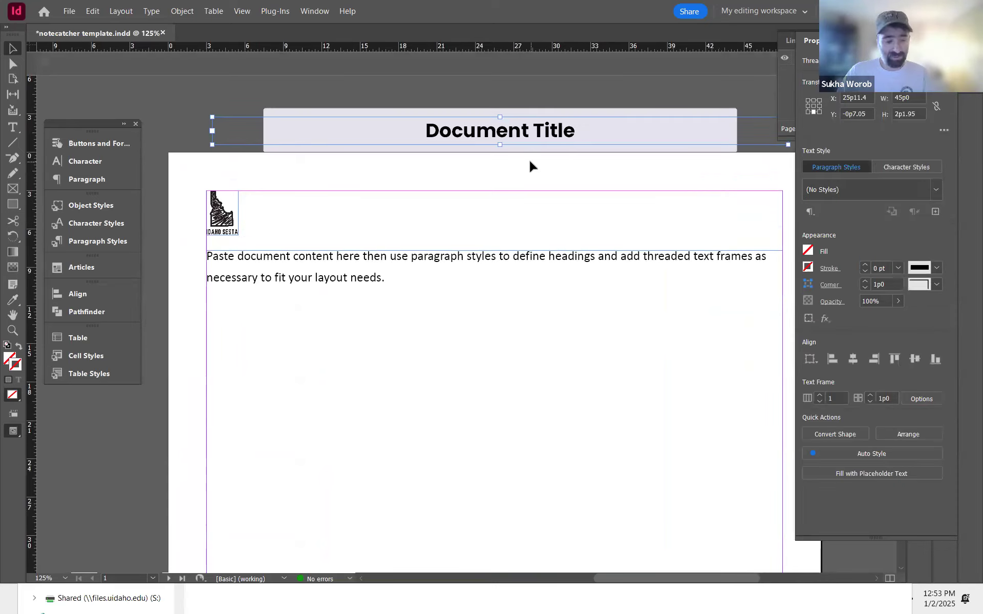
key("ctrl+z")
left_click_drag(472, 259, 456, 336)
key("ctrl+z")
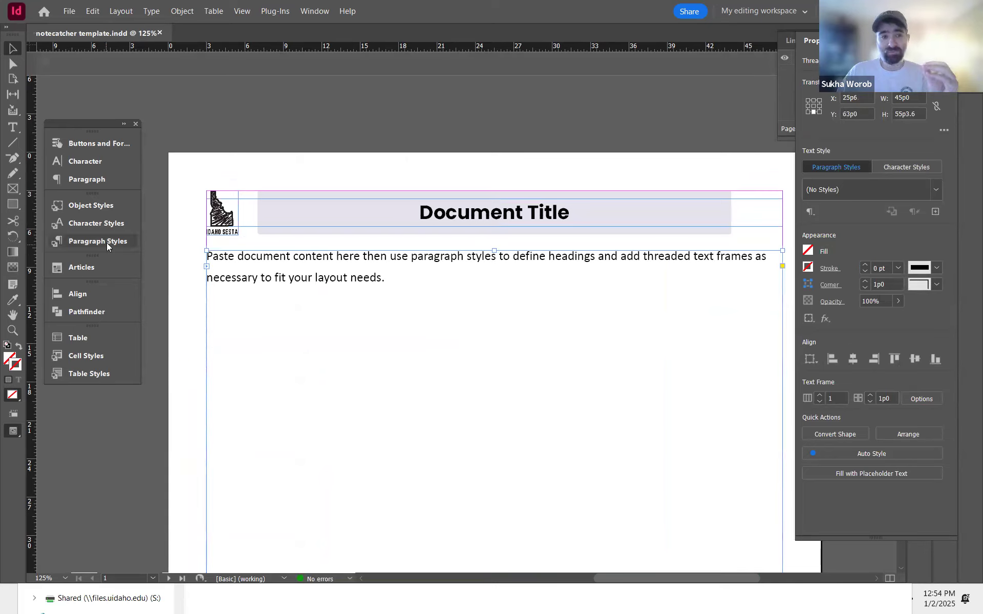
Step: Open the Paragraph Styles panel and try the H1 style on the body paragraph, undoing it
left_click(106, 244)
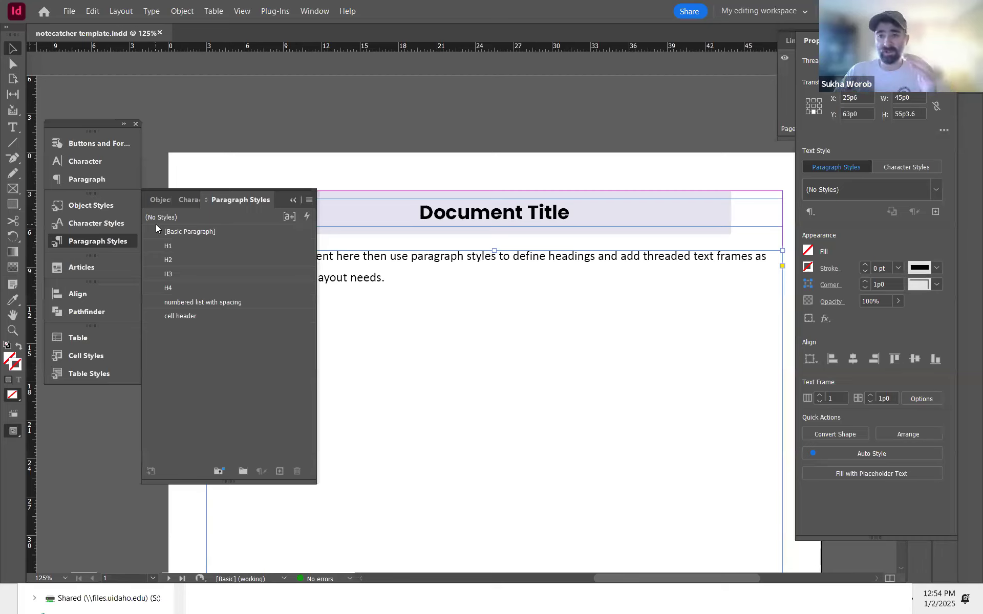
double_click(438, 254)
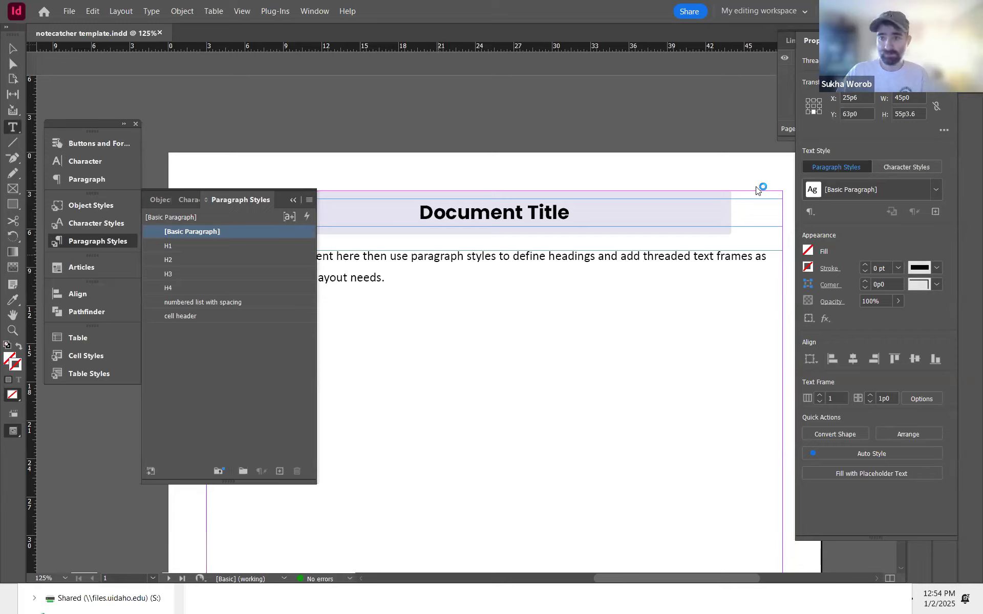
scroll(616, 224, "down", 5)
scroll(532, 244, "up", 5)
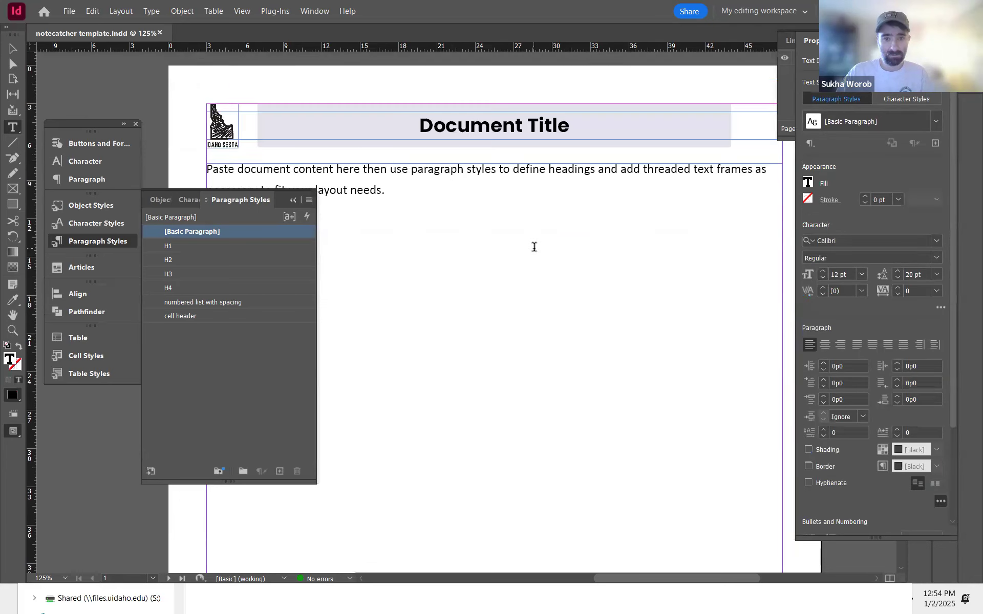
double_click(433, 253)
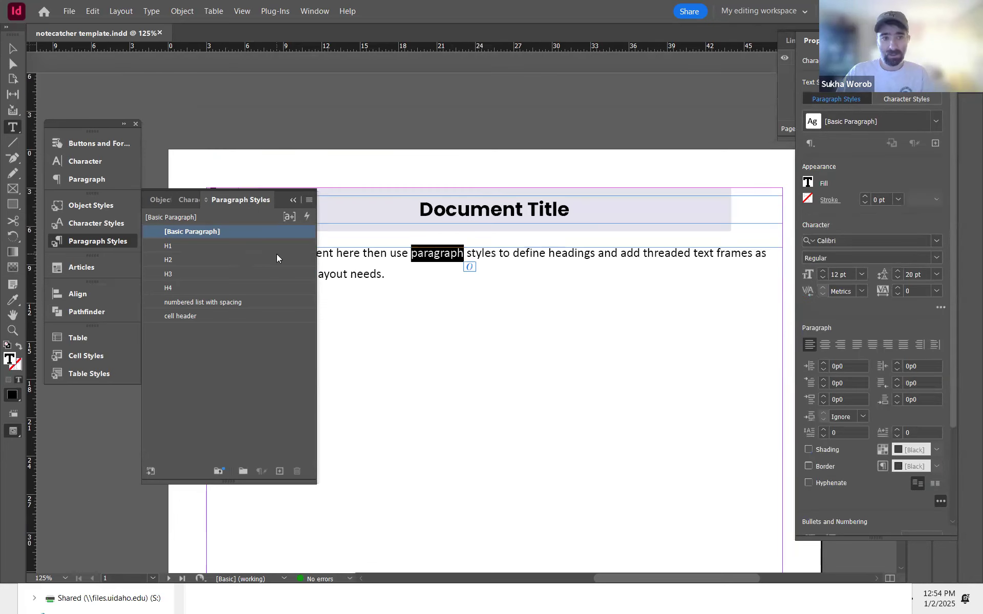
left_click(201, 249)
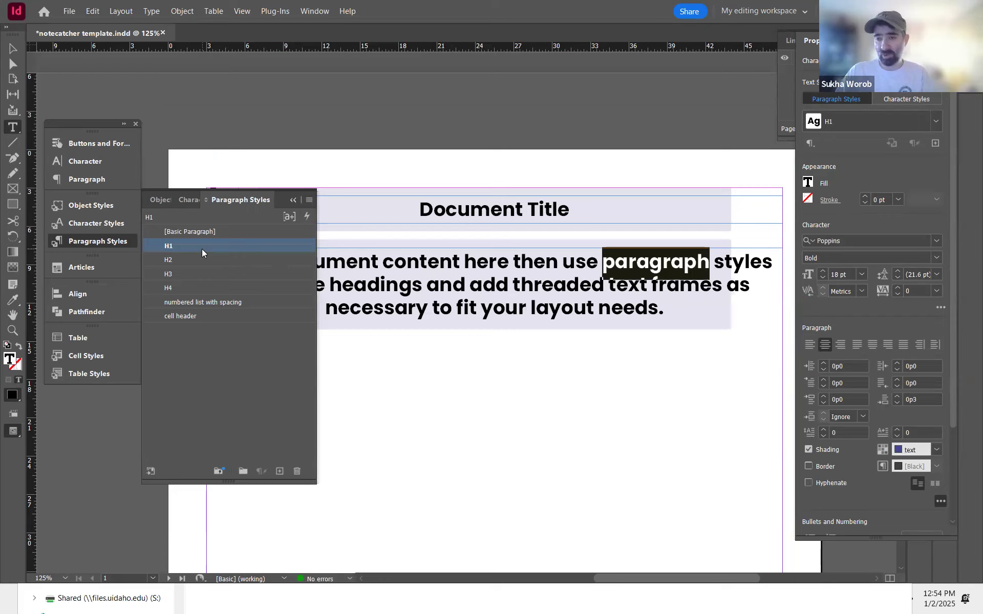
key("ctrl+z")
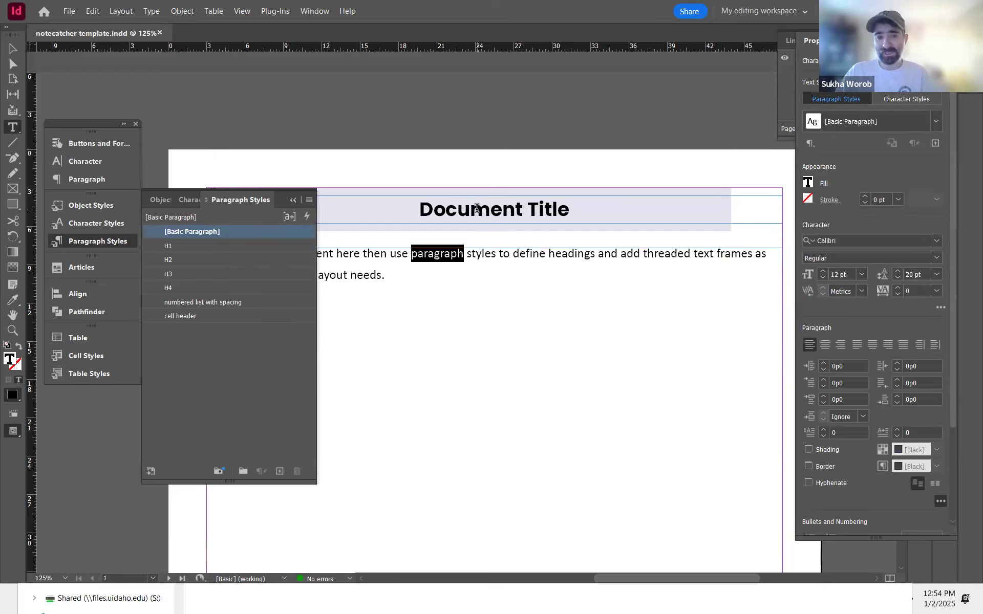
Step: Select the document title and open the H1 paragraph style options to review its paragraph shading settings, then cancel
left_click(472, 209)
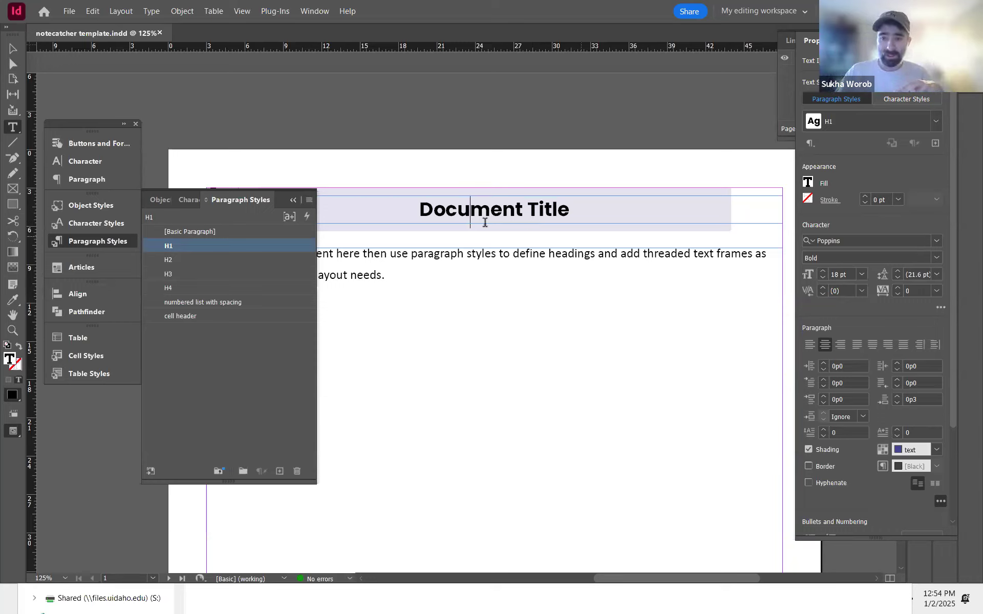
triple_click(492, 209)
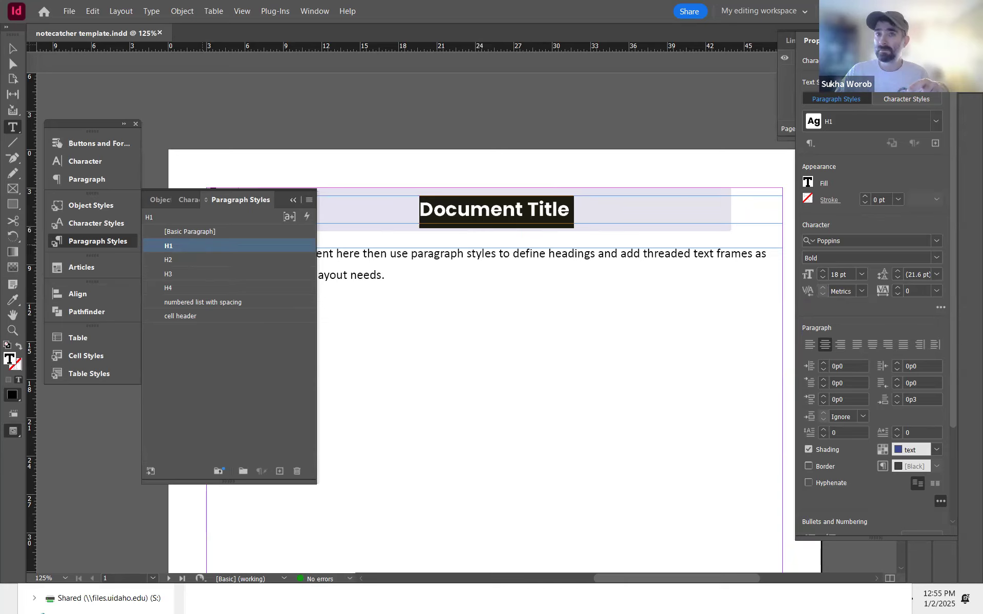
double_click(169, 246)
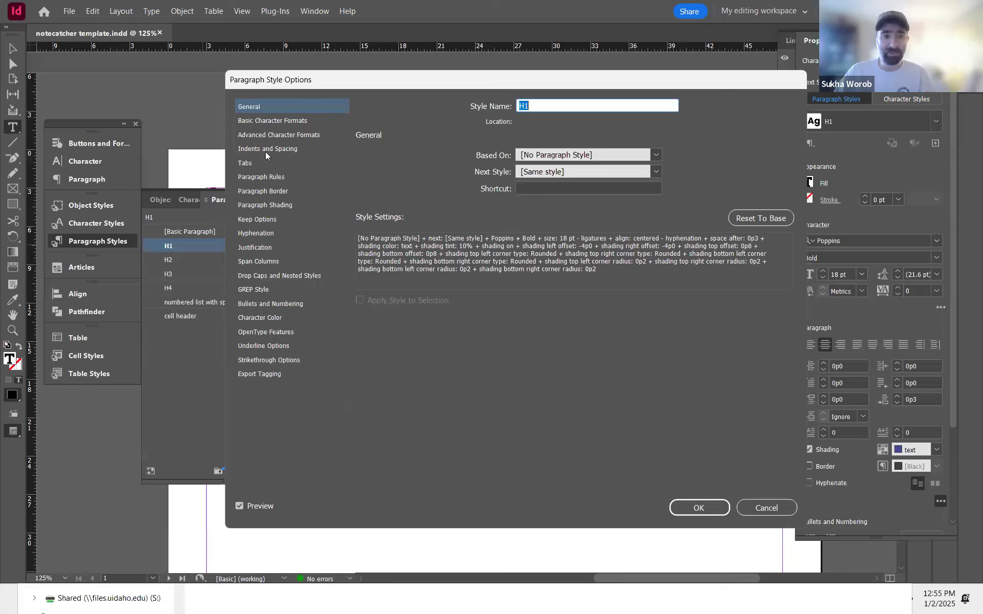
left_click(287, 205)
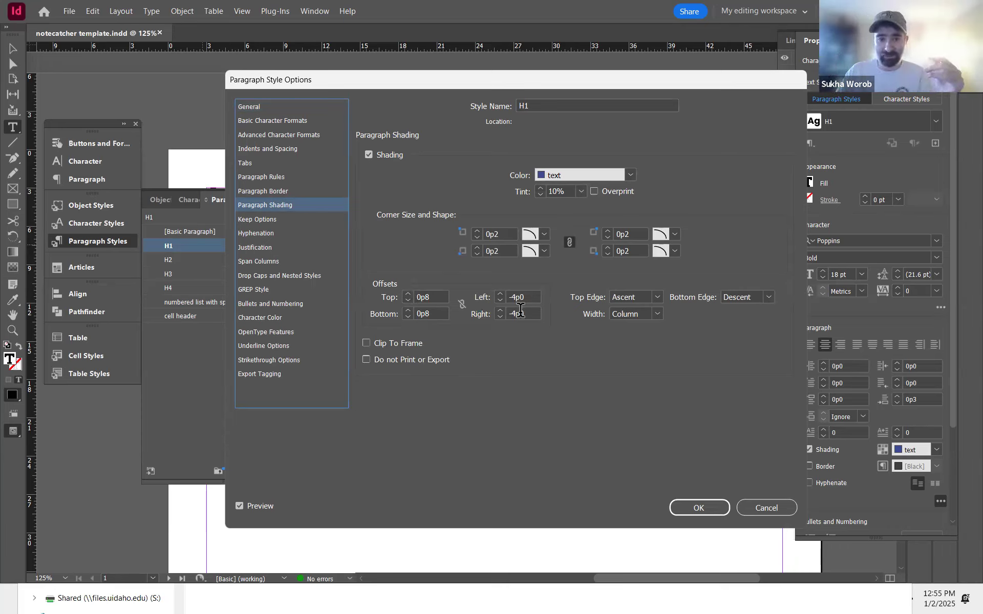
left_click(766, 508)
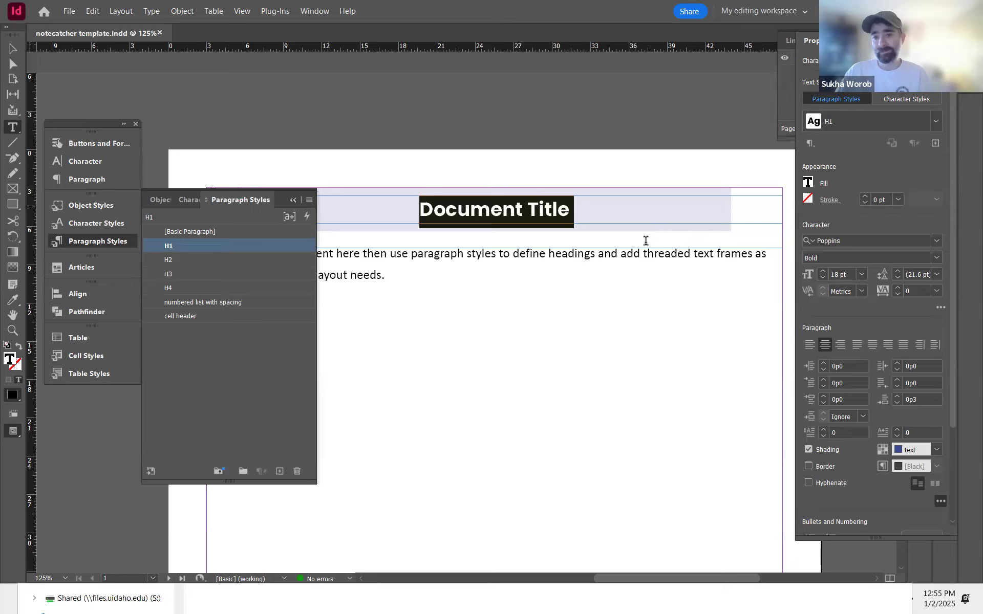
left_click(629, 210)
key("Escape")
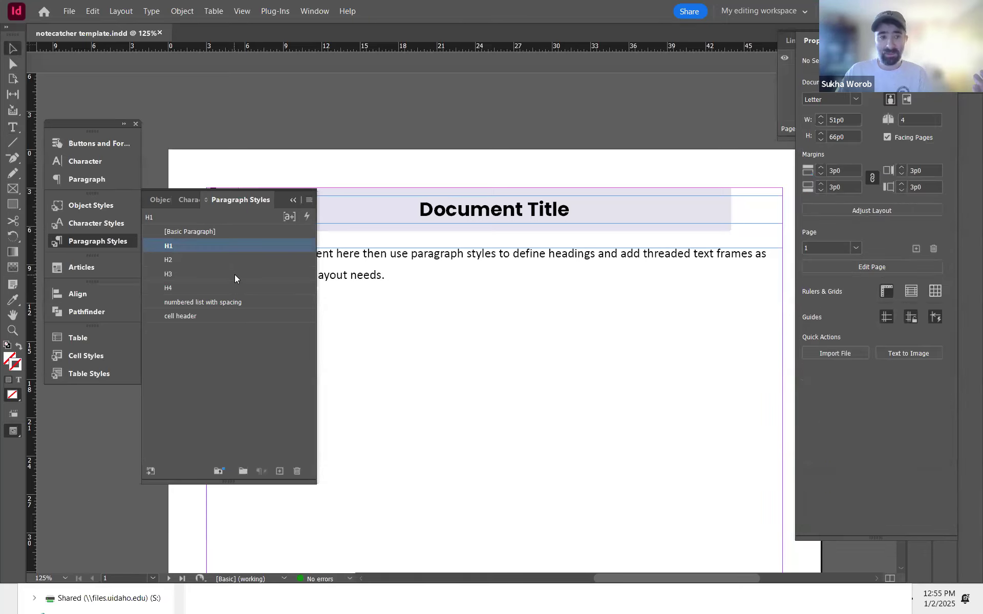
Step: Reopen the H1 style options and review the paragraph shading colour list, then cancel the dialog
double_click(207, 246)
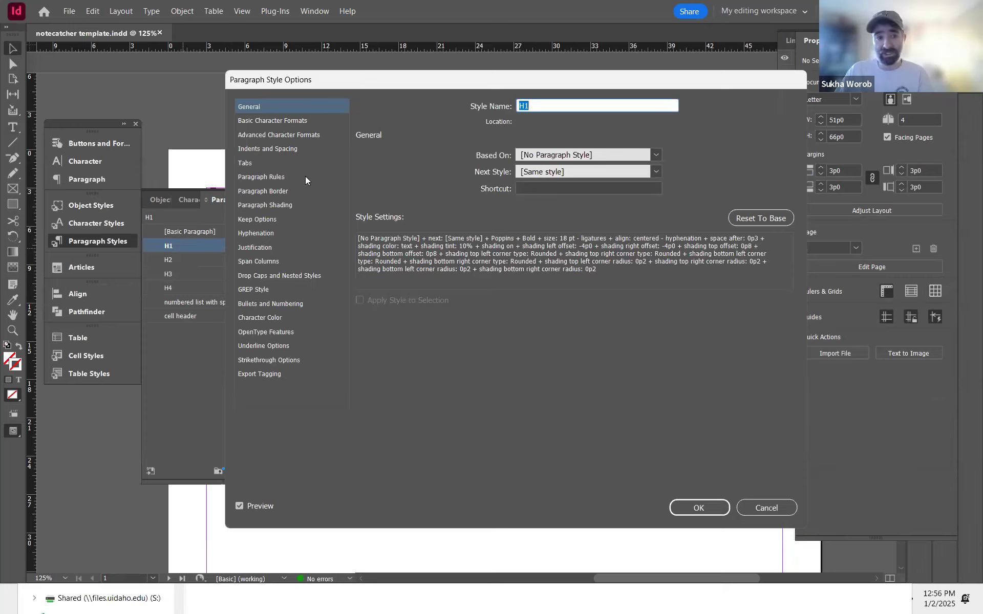
left_click(293, 204)
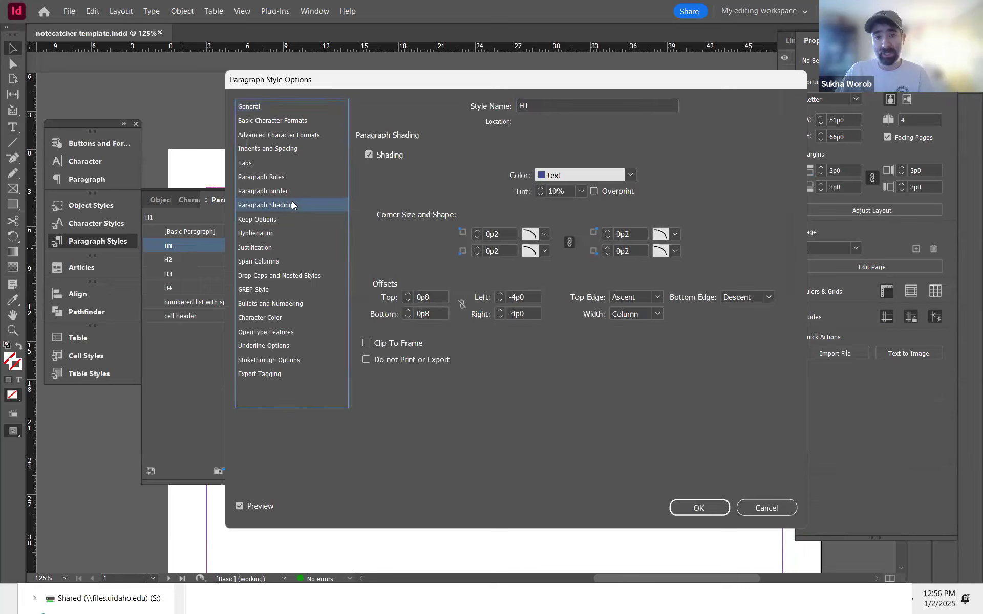
left_click(572, 175)
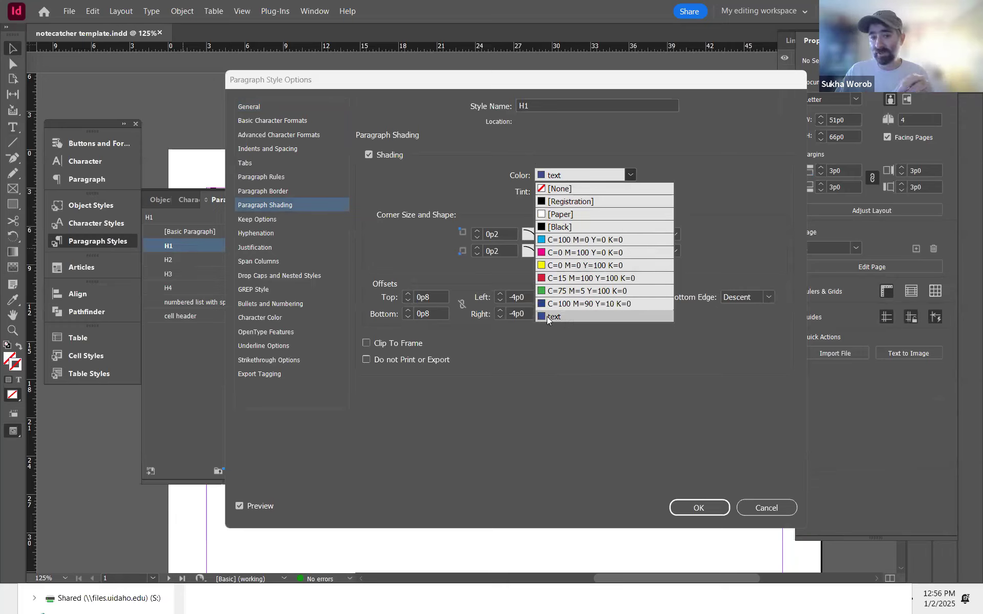
left_click(582, 395)
left_click(769, 508)
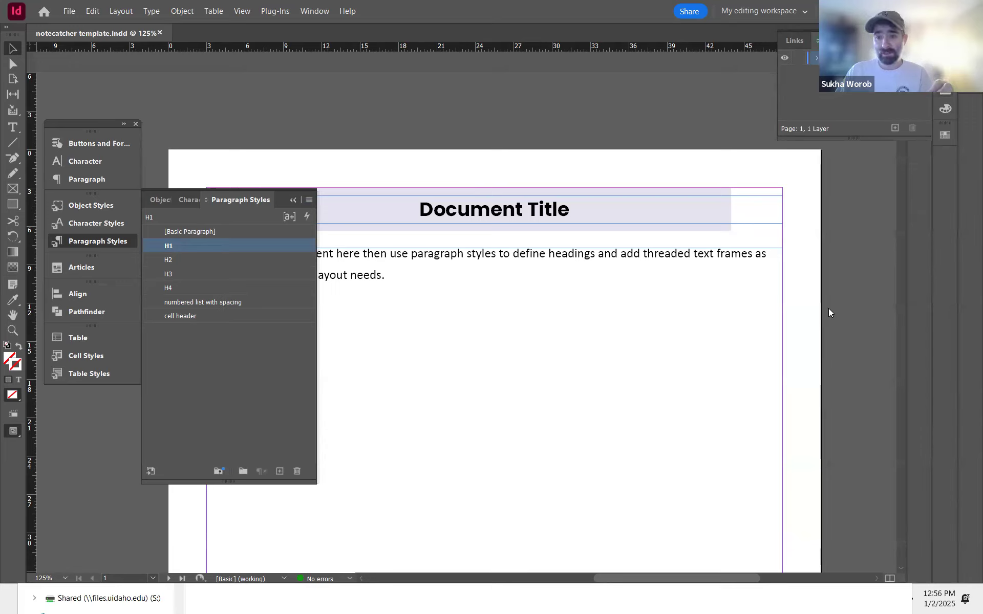
Step: Open the Swatches panel and inspect the CMYK values of the 'text' swatch, cancelling the dialog
key("F5")
double_click(809, 312)
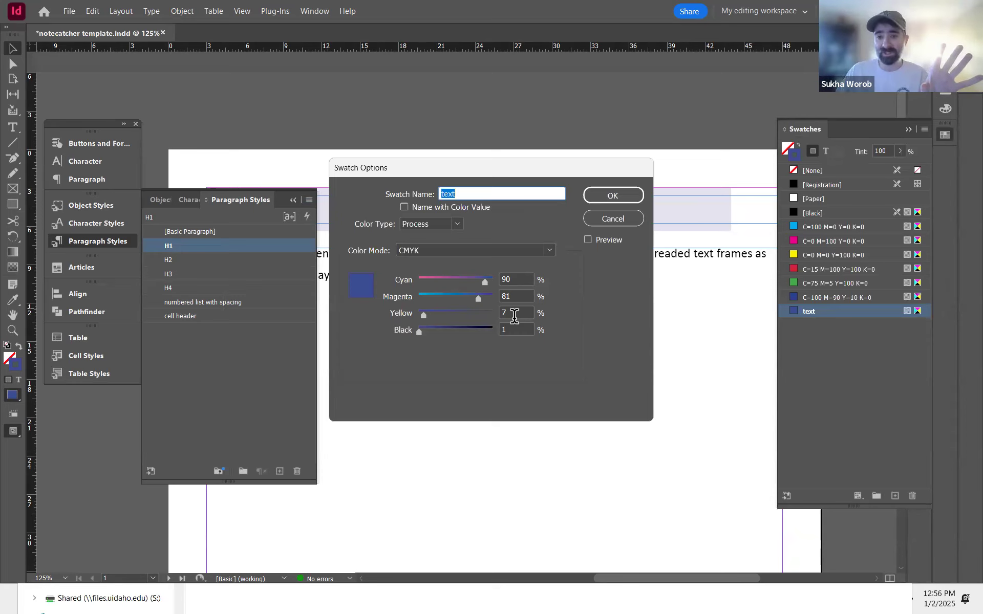
left_click_drag(519, 171, 433, 191)
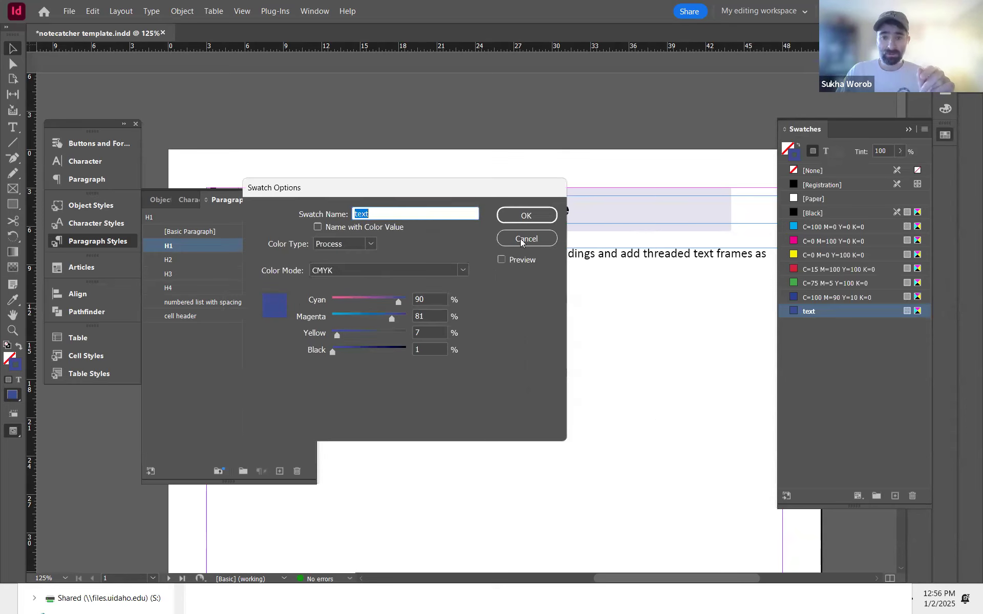
left_click(520, 239)
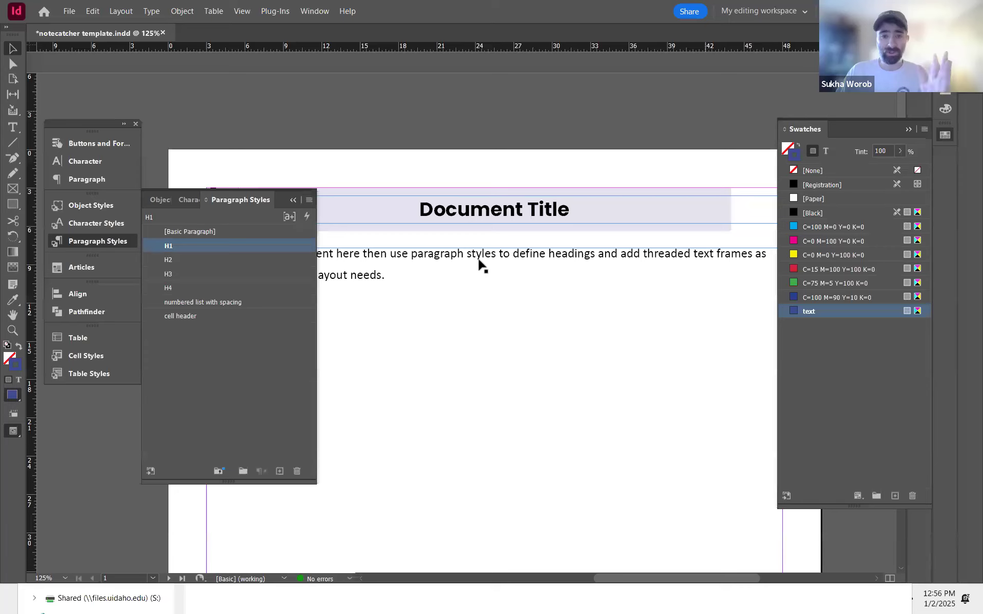
Step: Switch to the PDF, copy its title 'Understanding Accommodations and Adaptations', and return to the InDesign template
left_click(481, 233)
left_click_drag(465, 290, 585, 274)
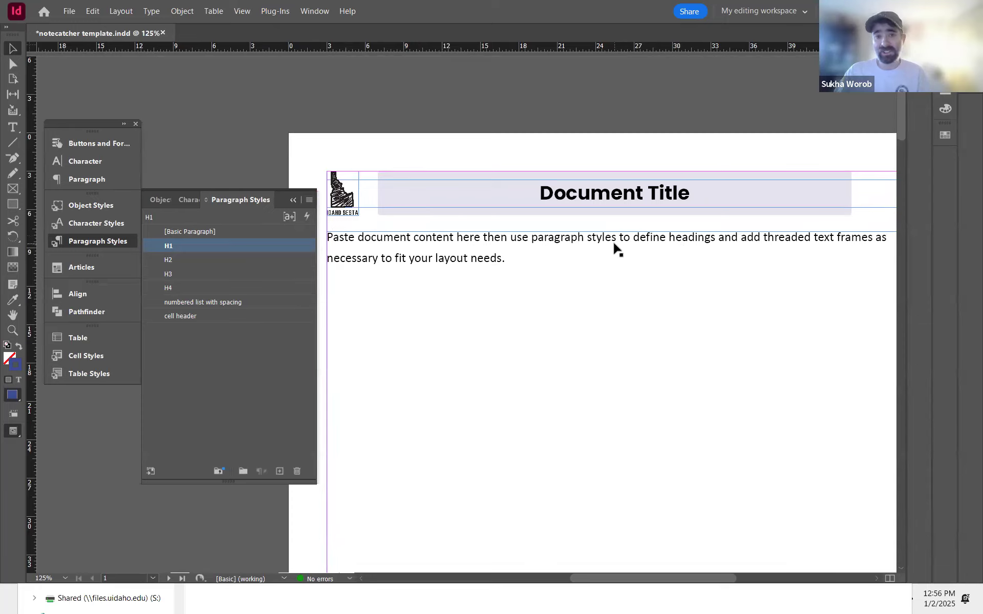
left_click_drag(533, 256, 646, 211)
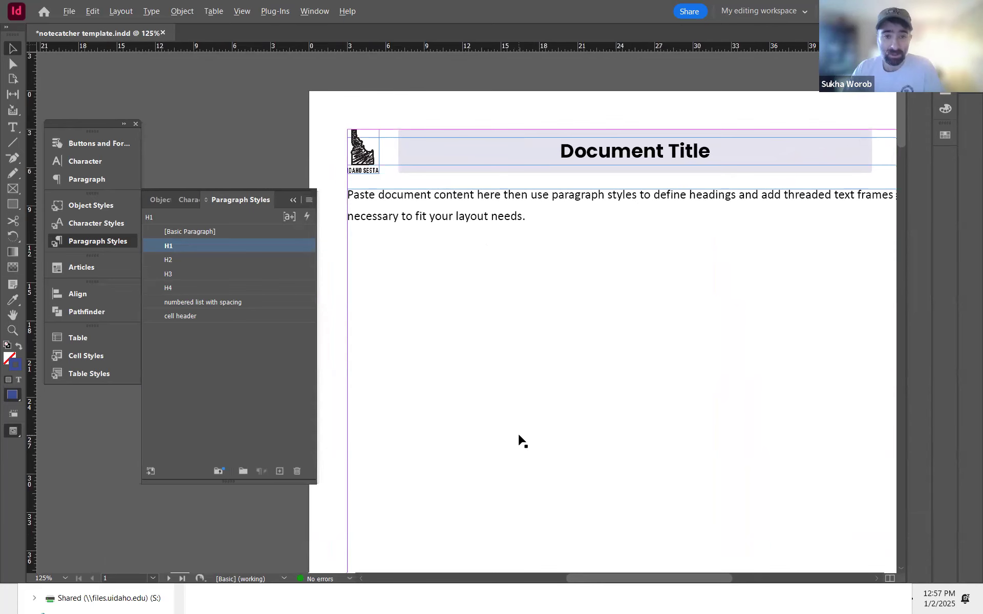
key("alt+Tab")
left_click(640, 240)
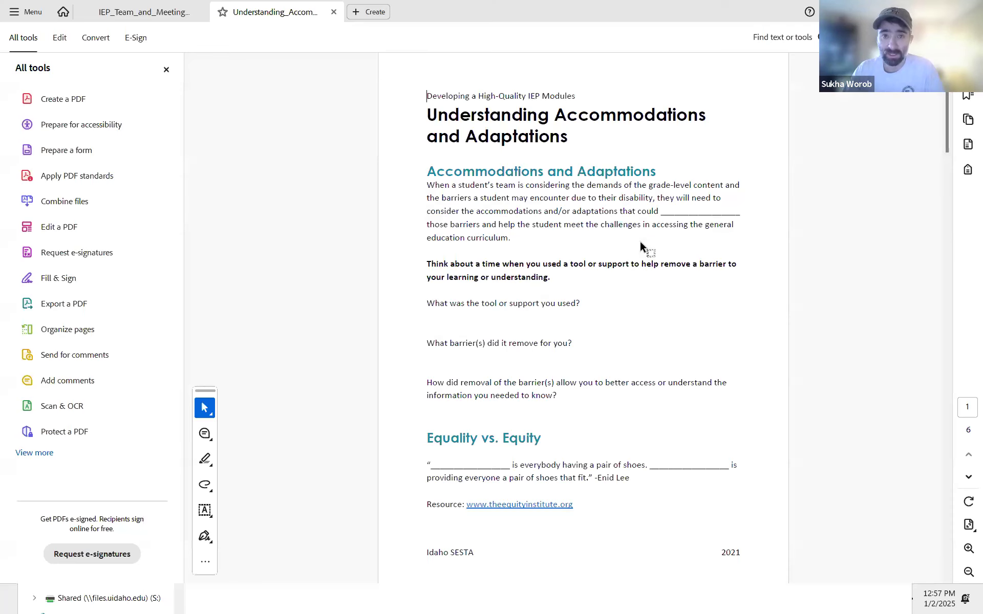
left_click_drag(574, 138, 446, 122)
key("ctrl+c")
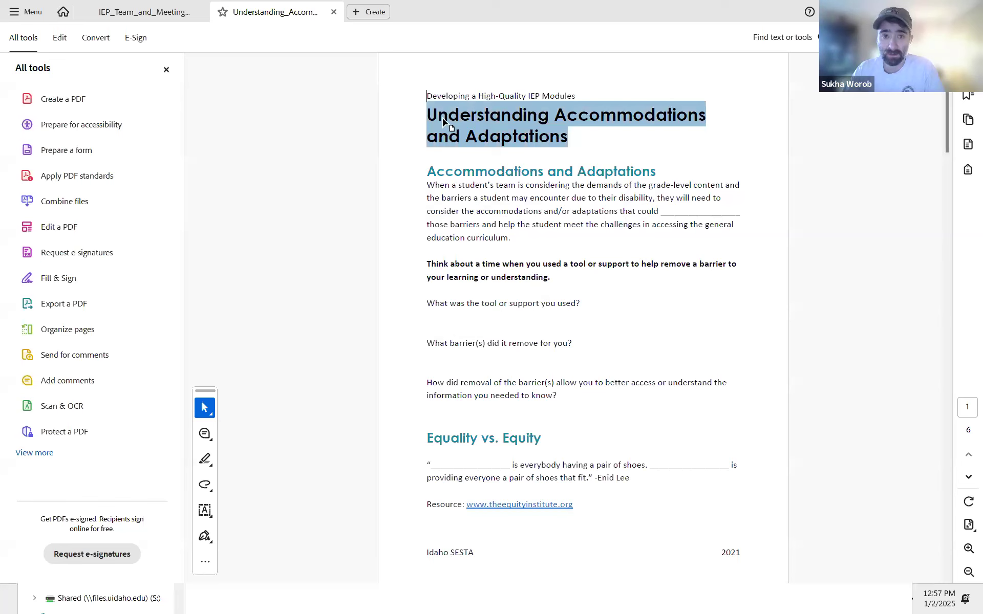
key("alt+Tab")
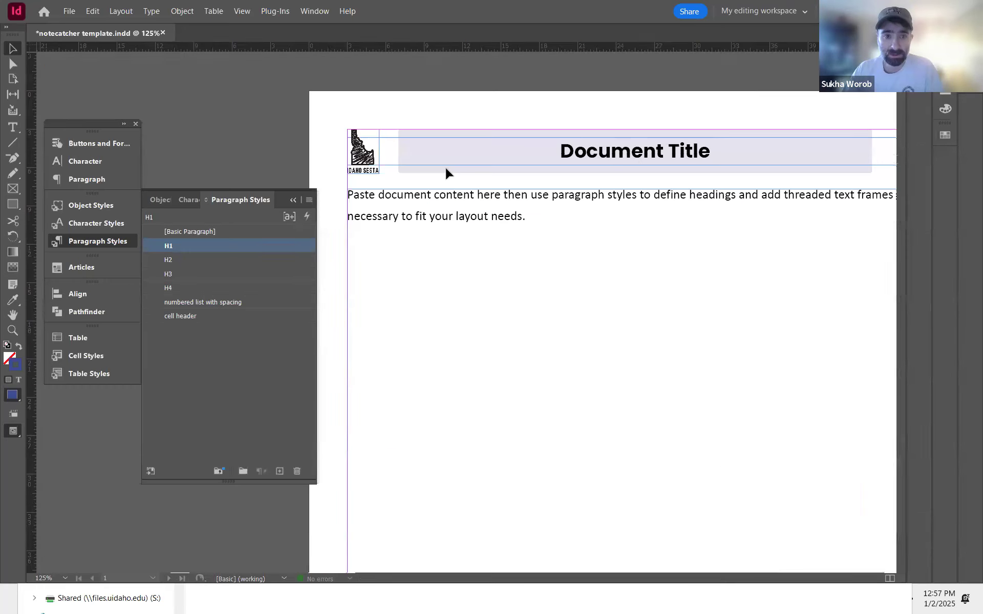
Step: Try pasting the copied title over the Document Title text, undoing the paste
triple_click(631, 149)
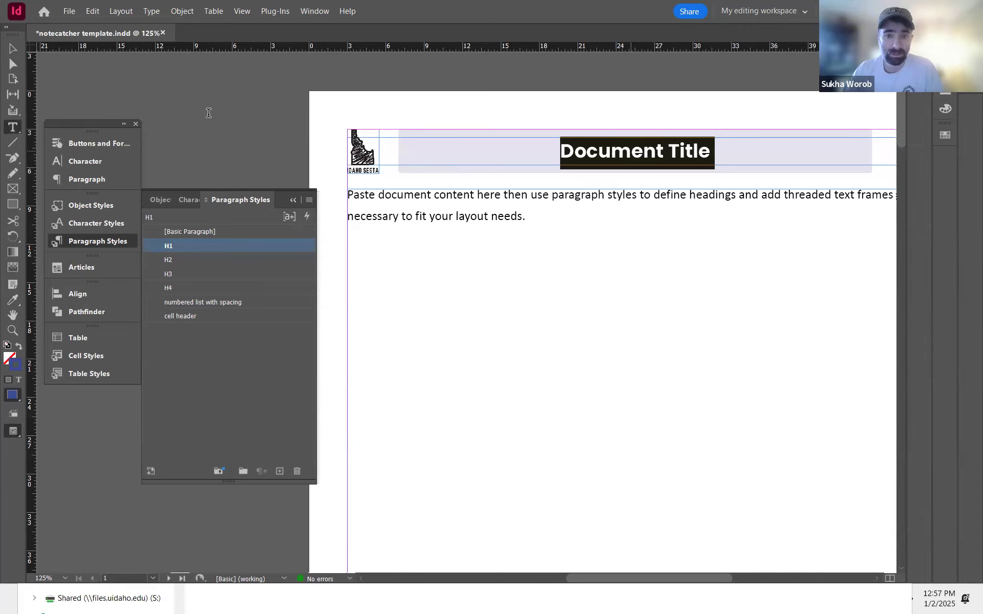
key("ctrl+v")
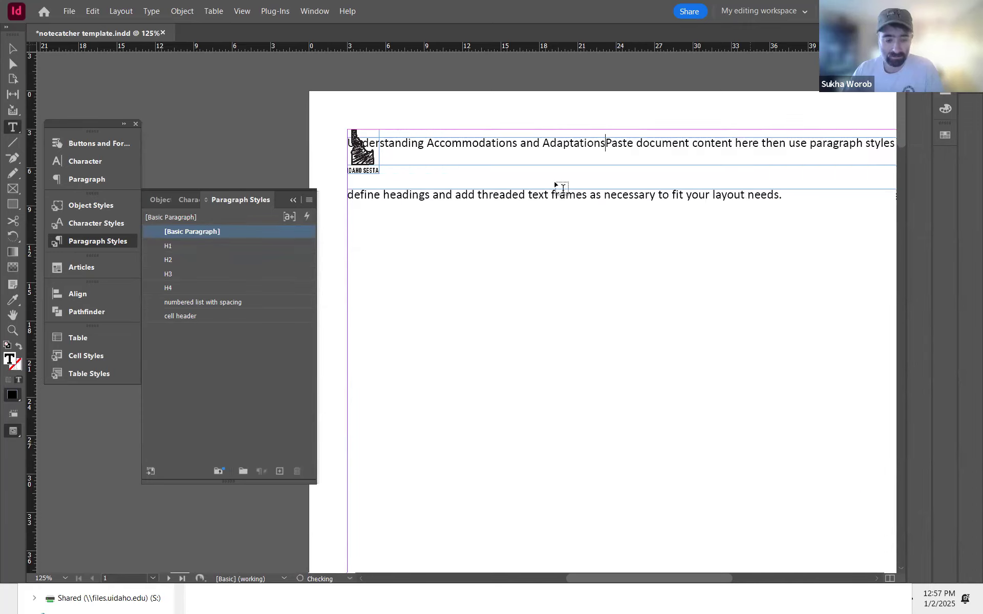
key("ctrl+z")
Step: Replace the Document Title text with the copied title pasted without formatting
left_click(640, 159)
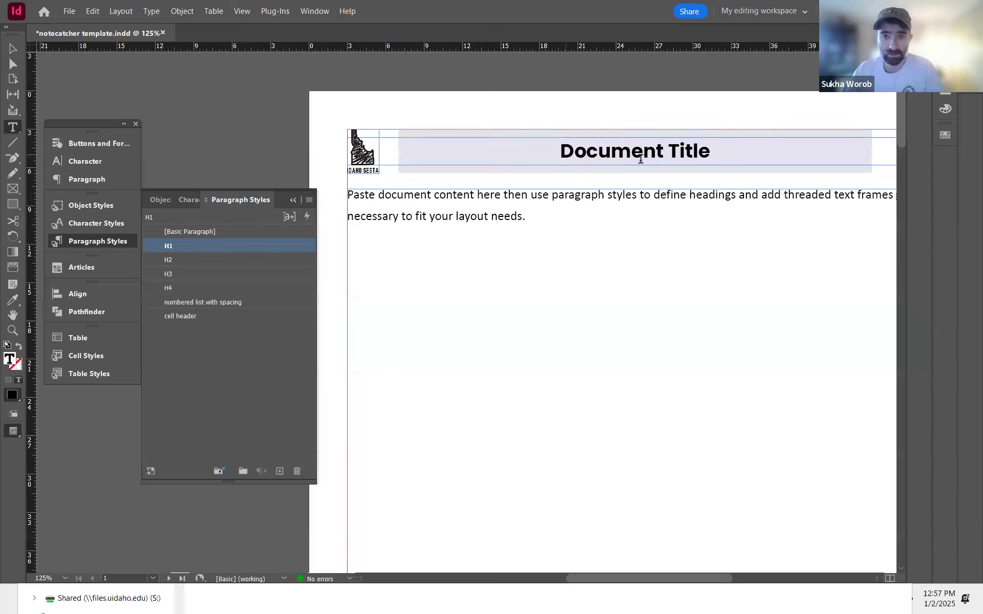
triple_click(709, 148)
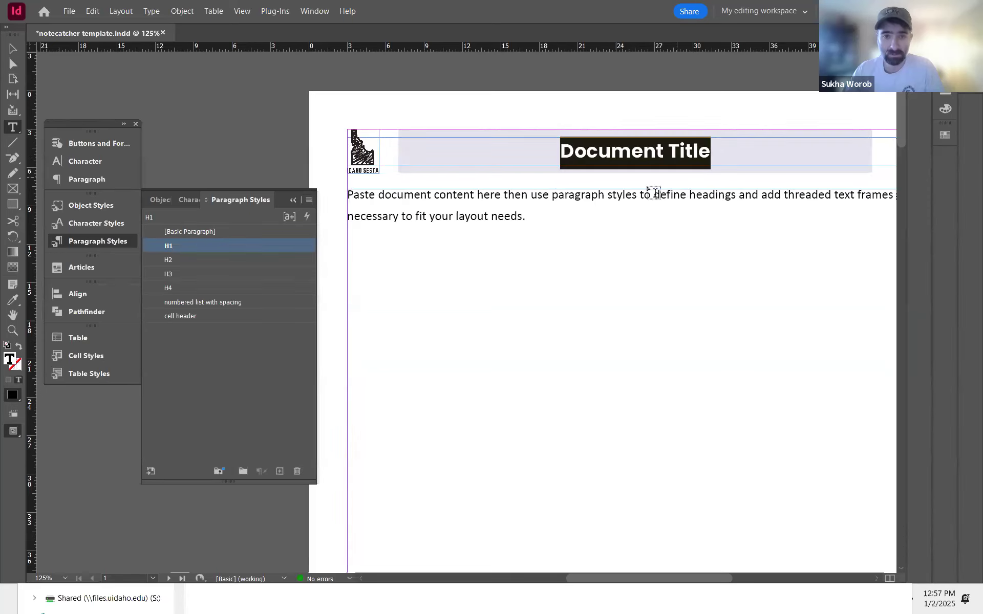
key("ctrl+shift+v")
left_click(13, 48)
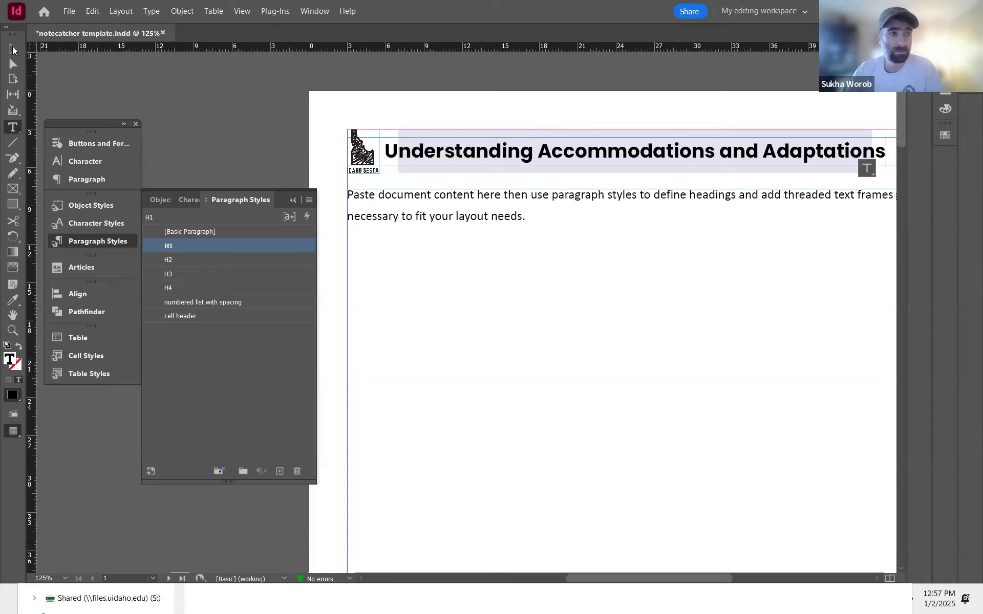
Step: Try moving the title frame upward on the page, undoing the move
left_click_drag(561, 220, 349, 216)
left_click_drag(477, 214, 549, 249)
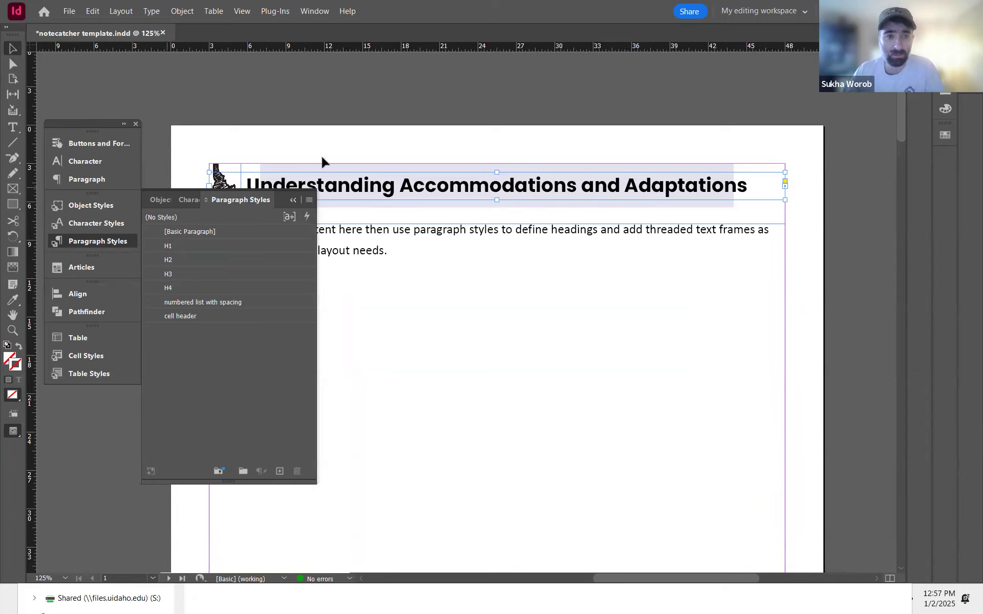
left_click_drag(367, 240, 493, 130)
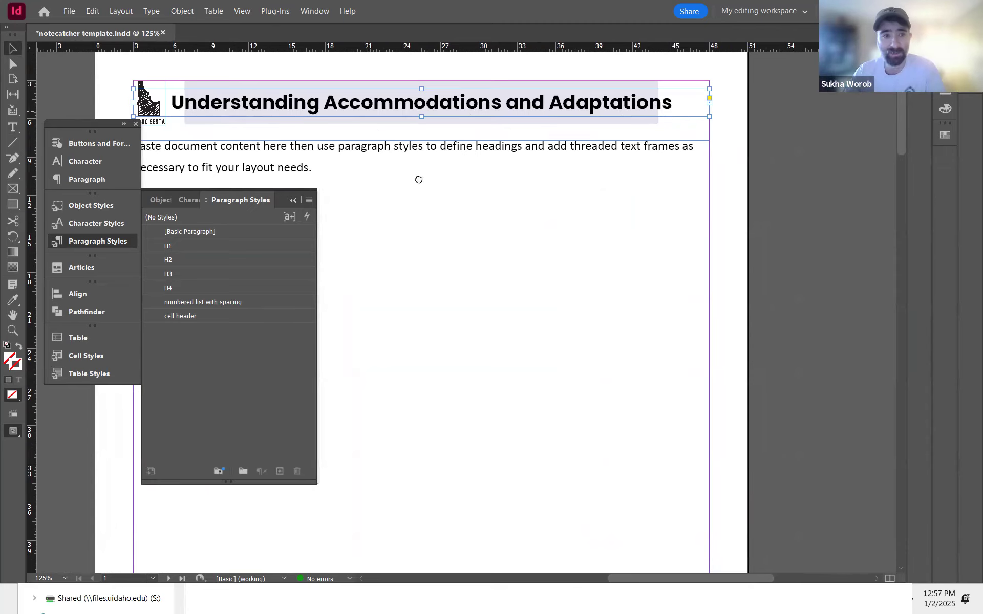
left_click_drag(412, 179, 491, 193)
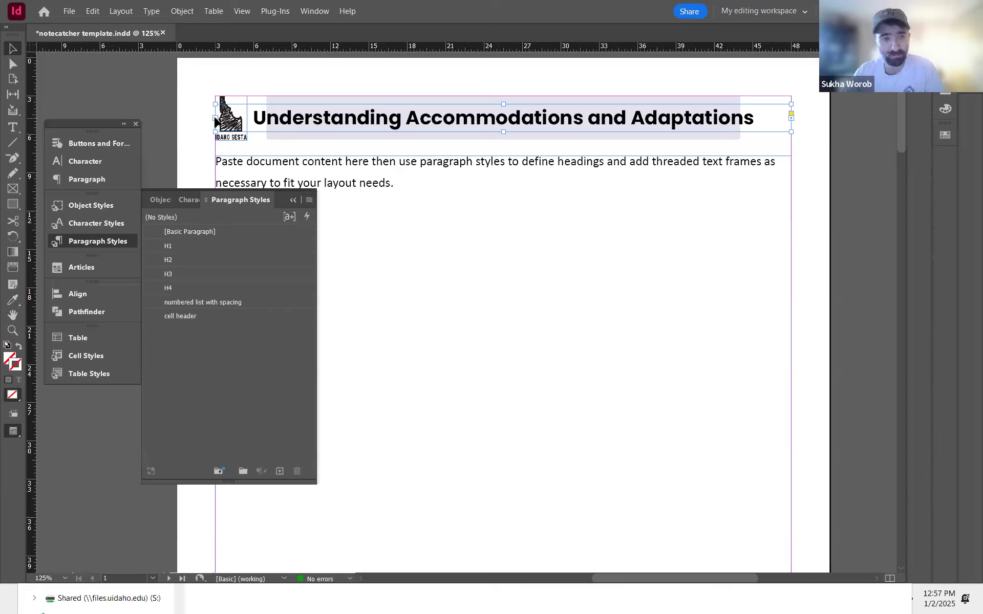
left_click_drag(314, 129, 309, 92)
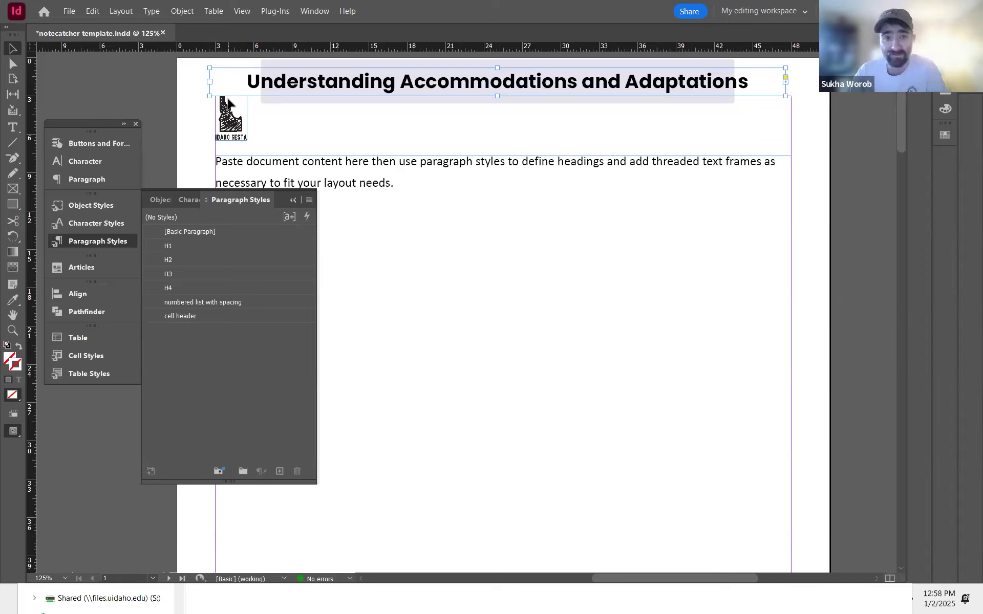
key("ctrl+z")
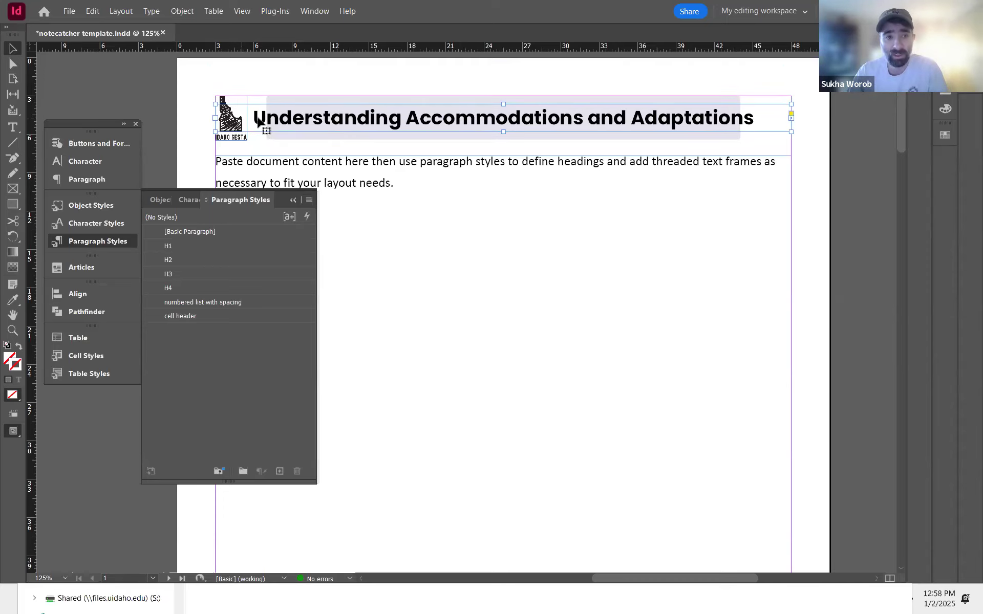
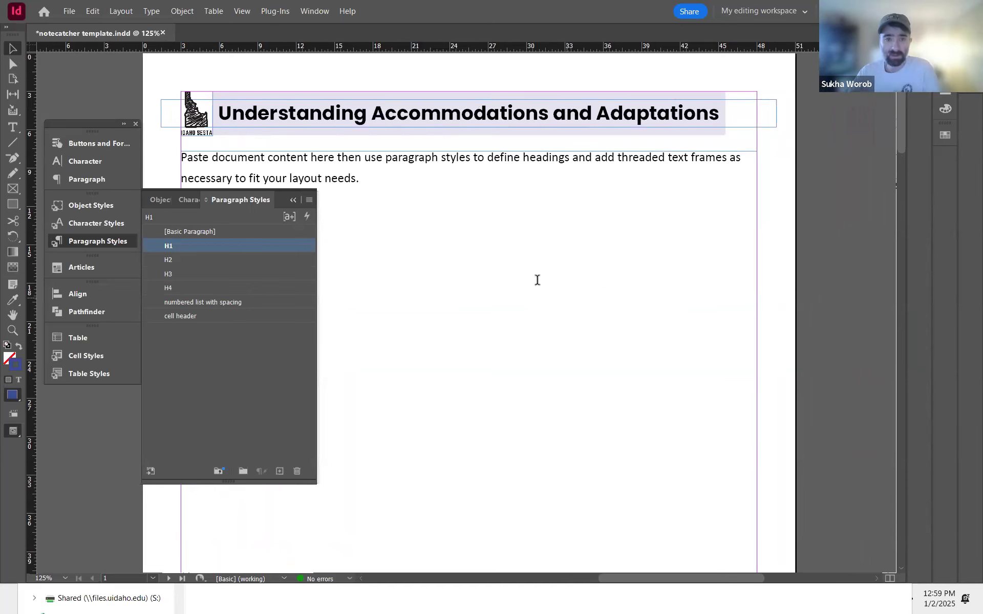
Step: Copy the PDF's first-page body text, from the Accommodations and Adaptations heading to the resource link, over the template's placeholder body text
key("alt+Tab")
left_click(466, 224)
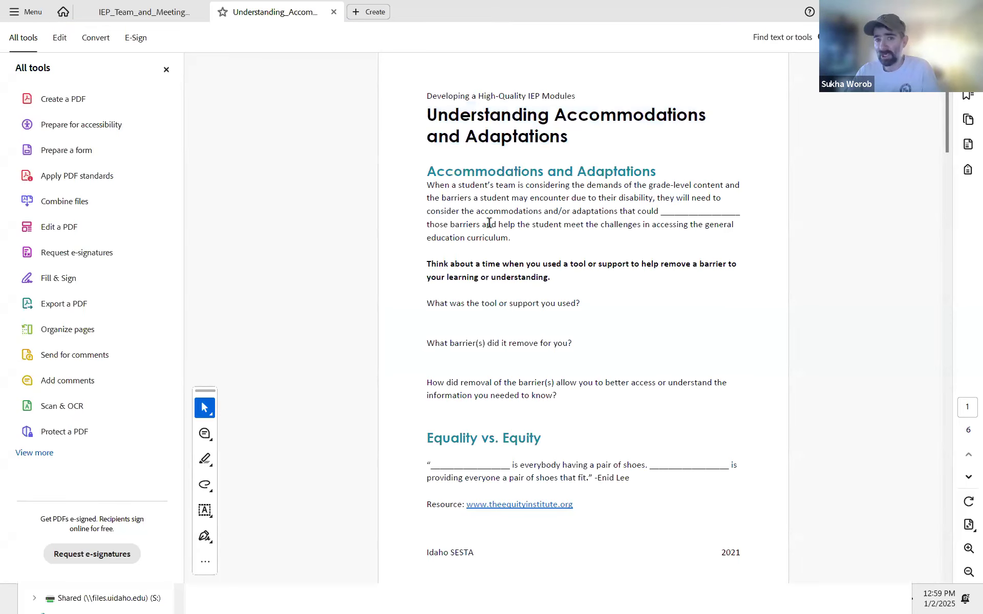
left_click_drag(455, 191, 583, 505)
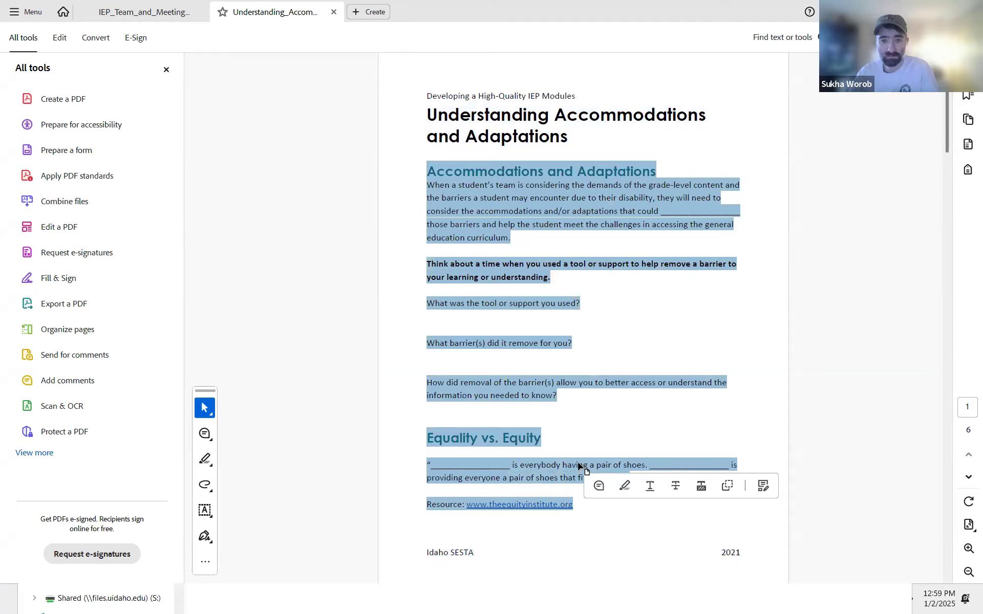
key("alt+Tab")
double_click(366, 176)
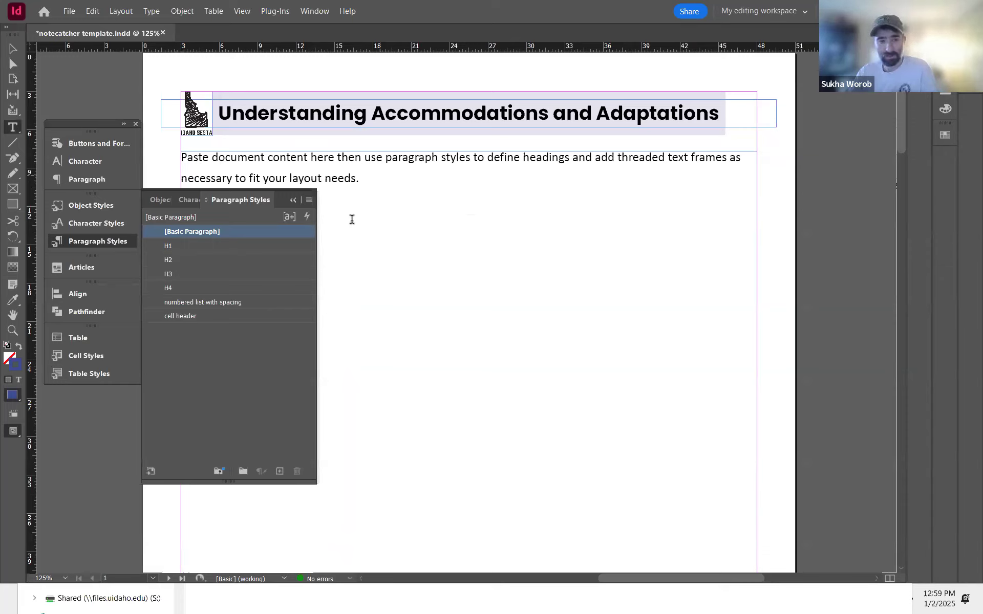
left_click(380, 176)
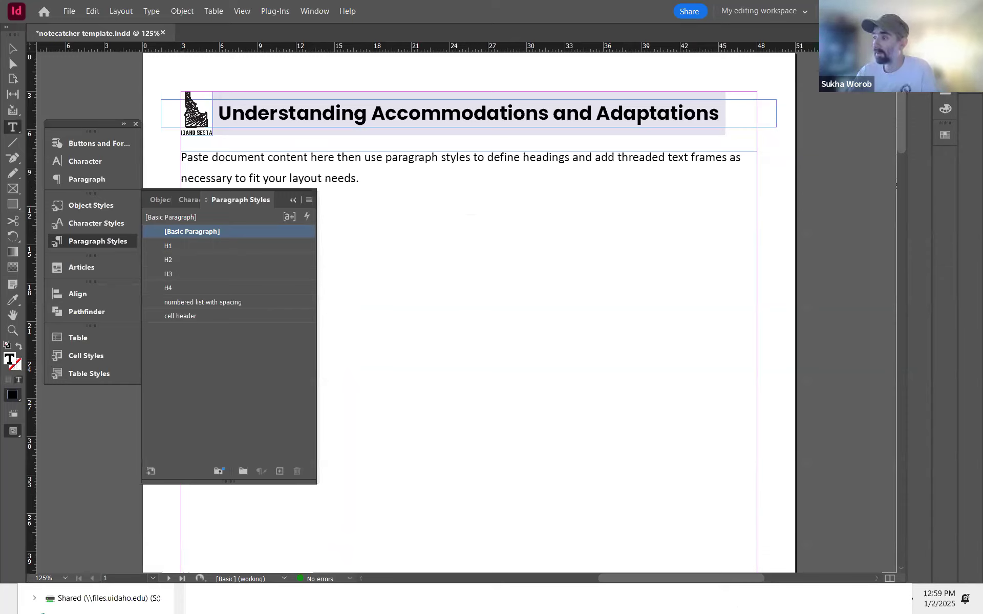
key("alt+Tab")
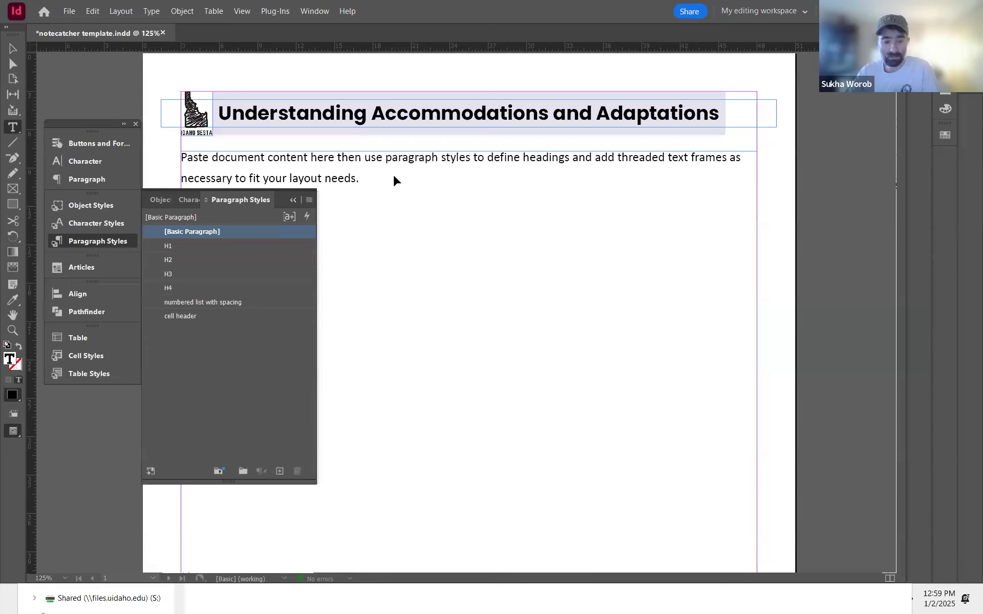
key("alt+Tab")
key("ctrl+a")
left_click_drag(378, 178, 177, 158)
key("ctrl+v")
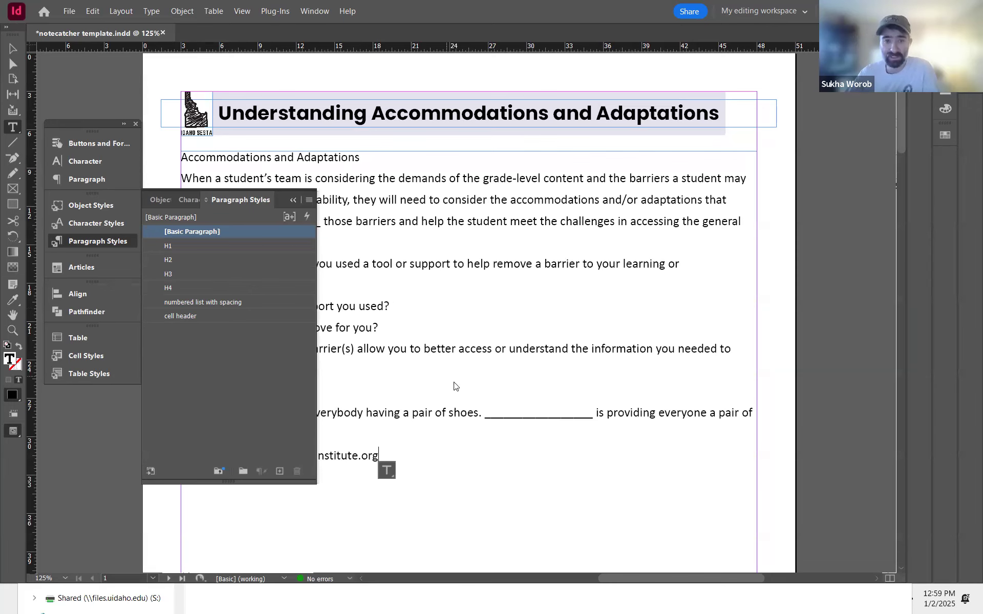
Step: Copy the PDF's second-page content, from the Is it Equity or Equality? section to the four accommodation types, and paste it after the existing text
key("alt+Tab")
left_click(581, 378)
scroll(580, 377, "down", 1)
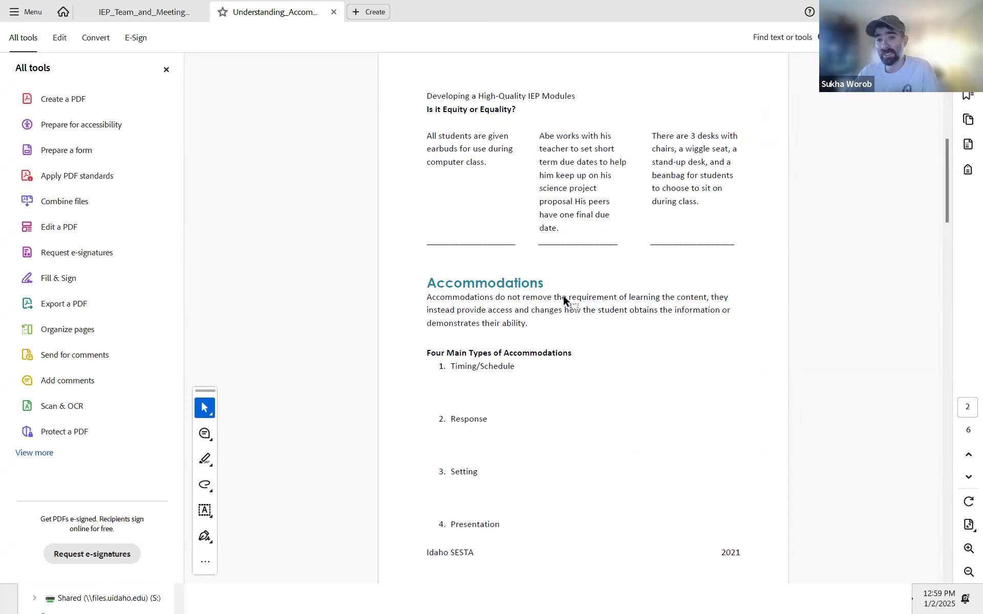
left_click_drag(431, 137, 494, 515)
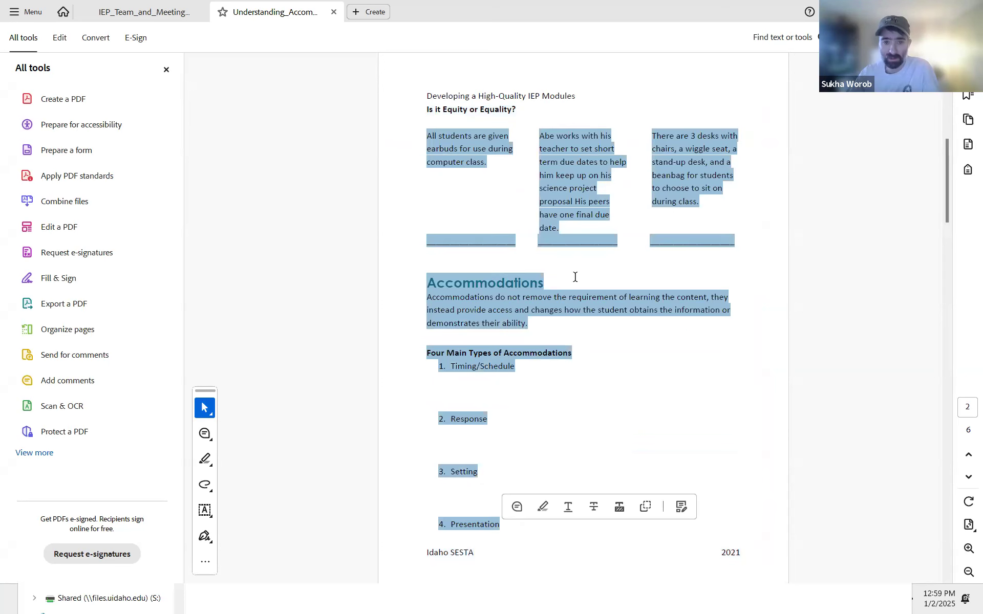
key("alt+Tab")
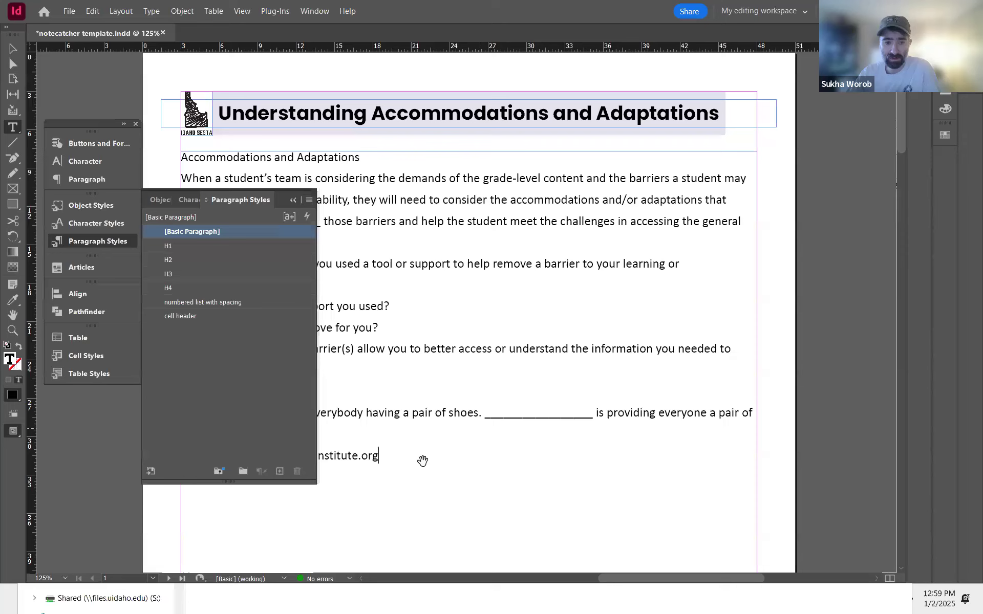
key("ctrl+v")
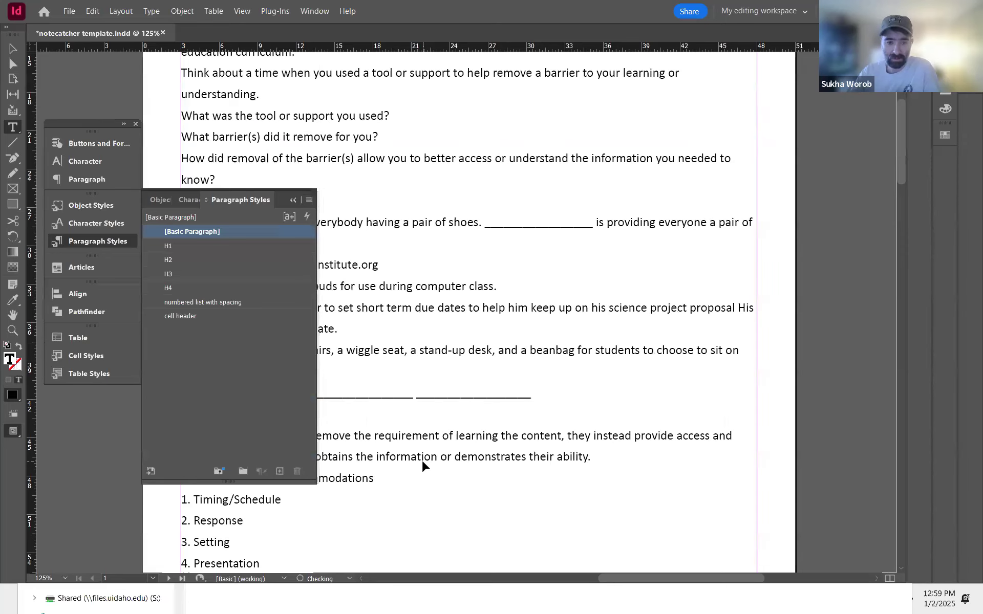
Step: Try selecting text on the PDF's third and last pages
key("alt+Tab")
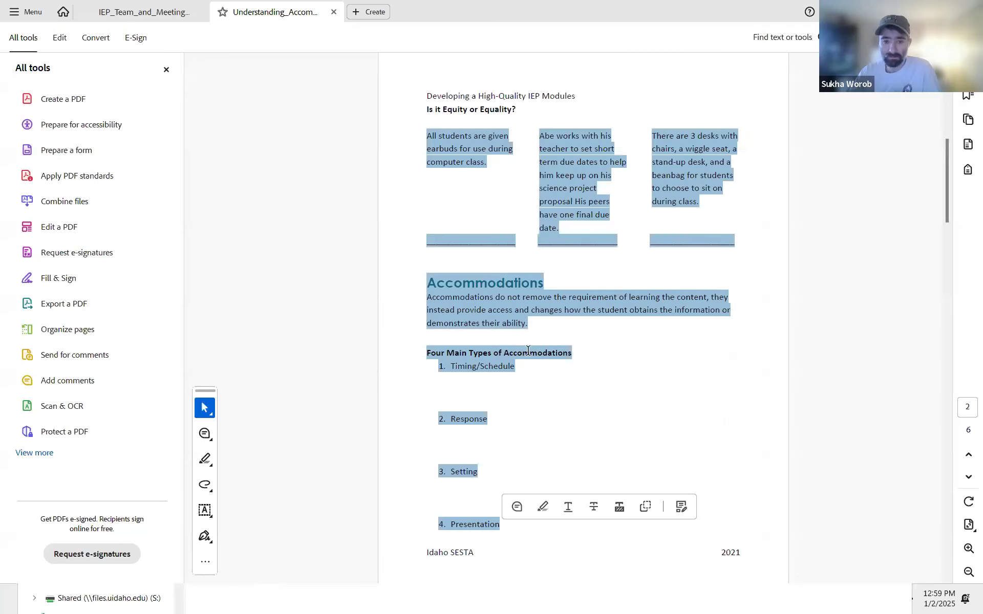
left_click_drag(425, 124, 570, 283)
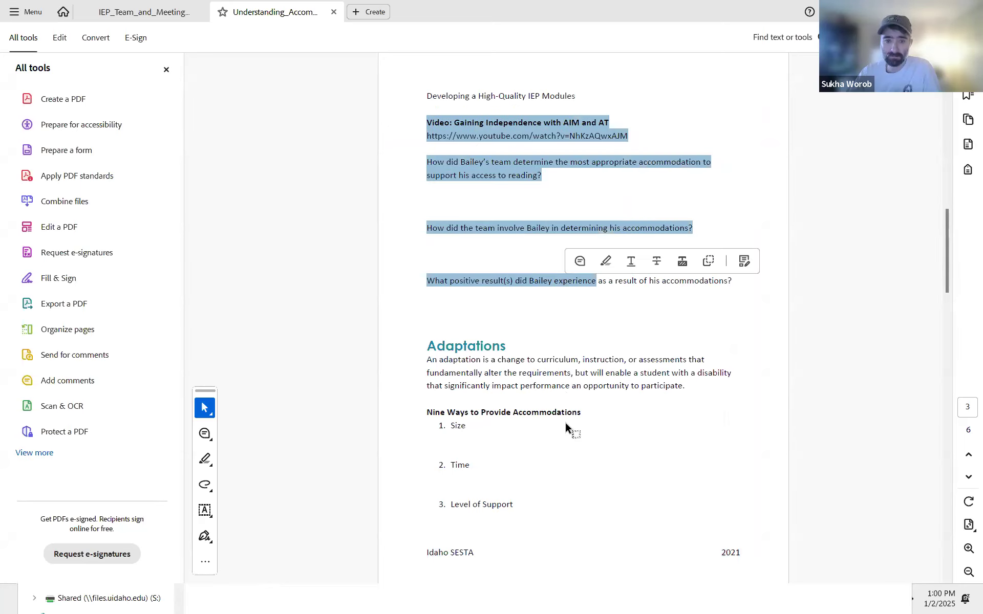
scroll(565, 427, "down", 5)
scroll(566, 427, "down", 5)
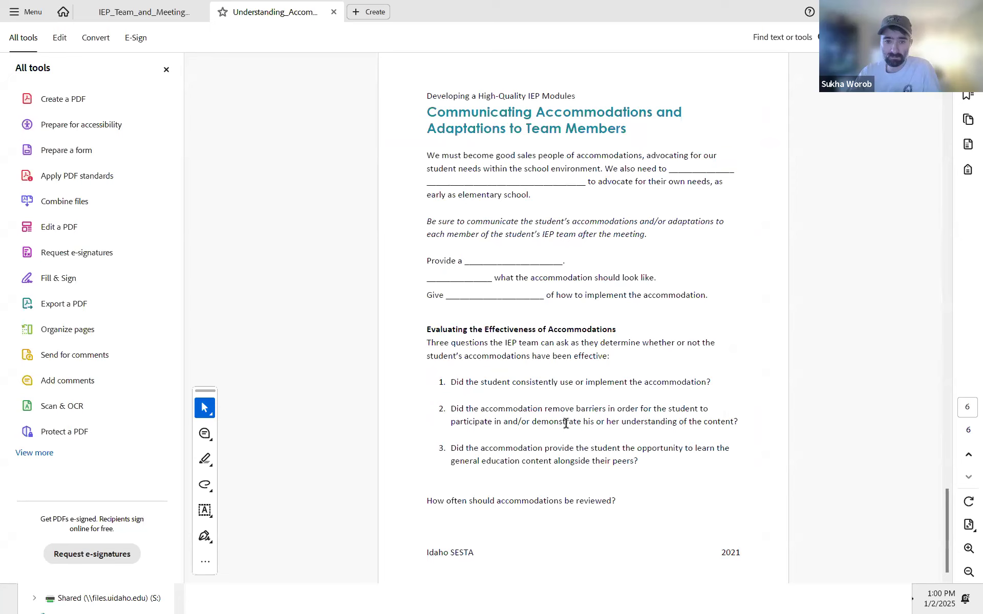
key("ctrl+a")
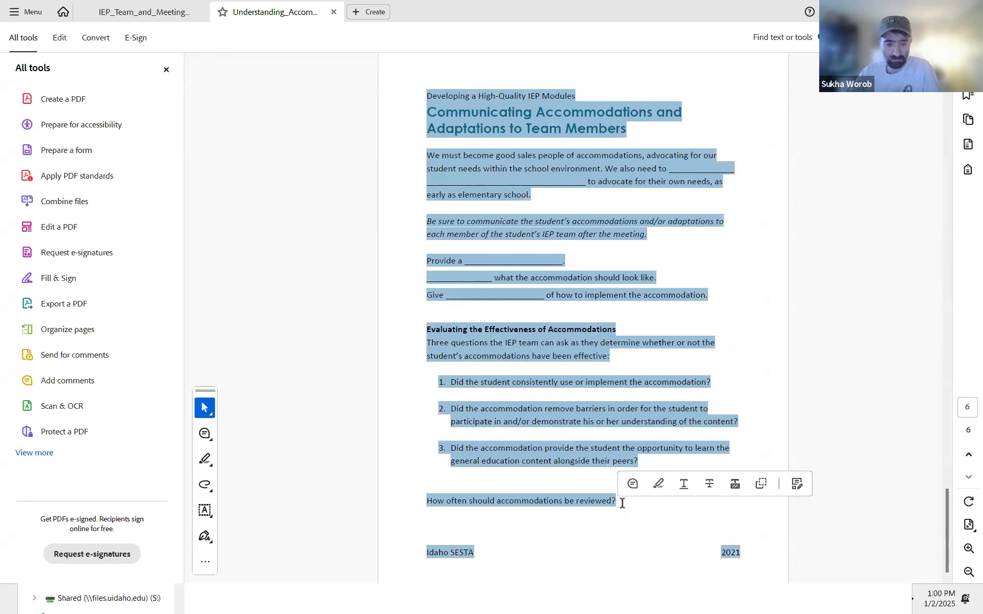
left_click(616, 502)
left_click_drag(458, 372, 408, 115)
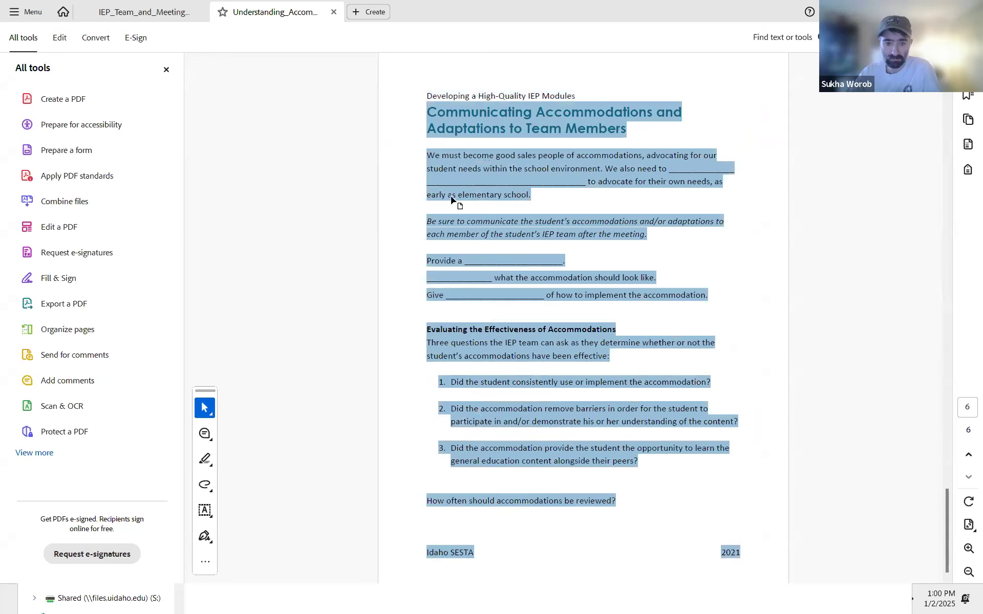
scroll(574, 373, "up", 5)
scroll(574, 374, "down", 3)
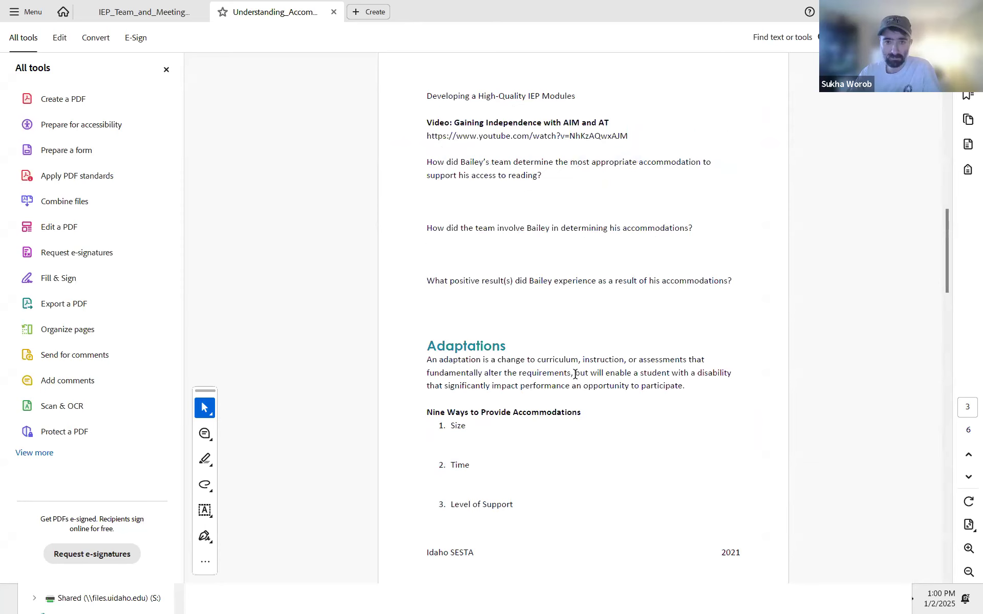
Step: Copy the PDF's third-page content from the Gaining Independence video through Level of Support and paste it as a new paragraph at the end
mouse_move(430, 131)
left_mouse_down()
mouse_move(533, 428)
mouse_move(508, 504)
mouse_move(529, 509)
left_mouse_up()
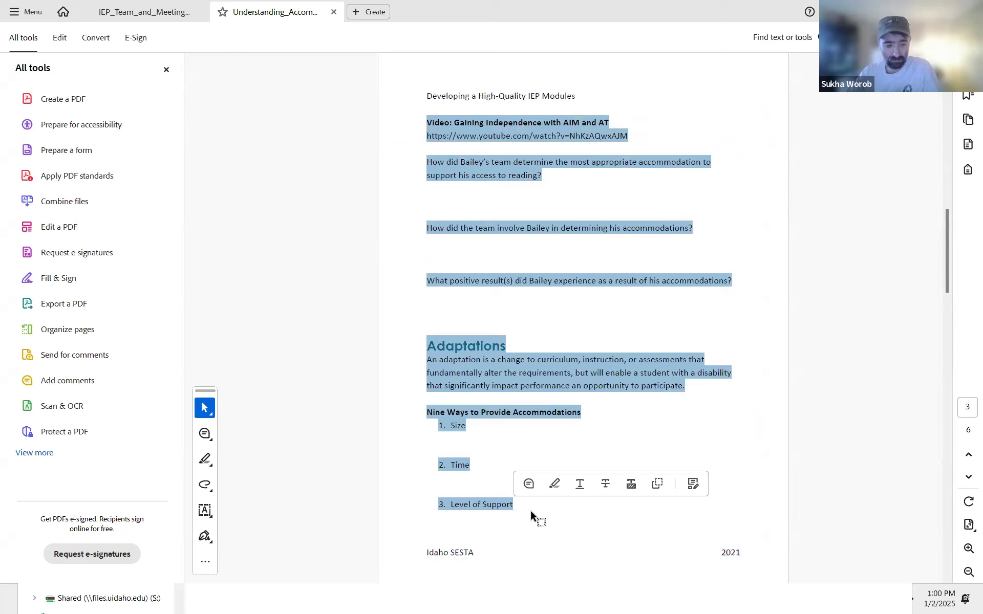
key("alt+Tab")
scroll(510, 441, "down", 3)
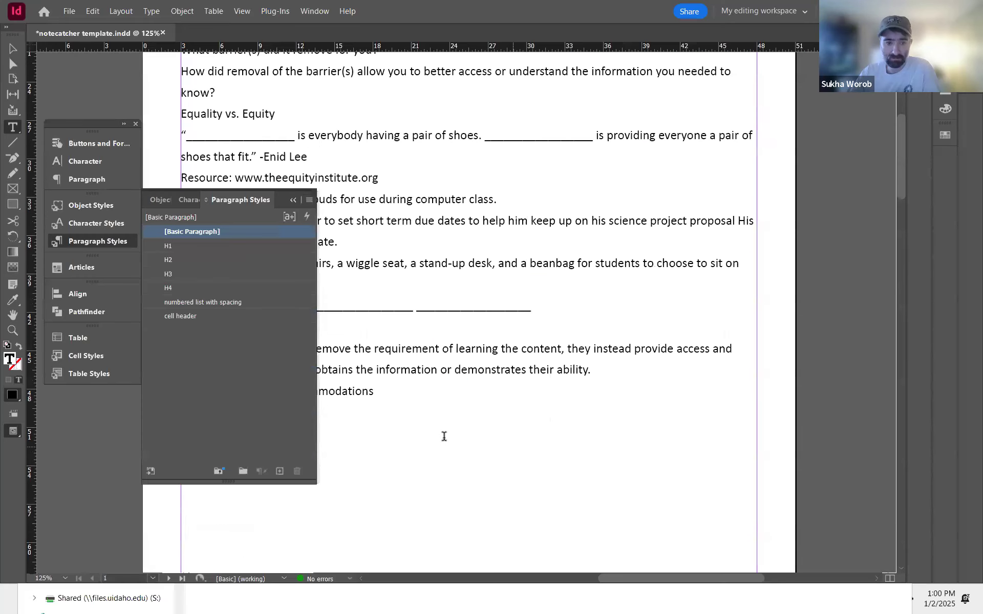
left_click(293, 200)
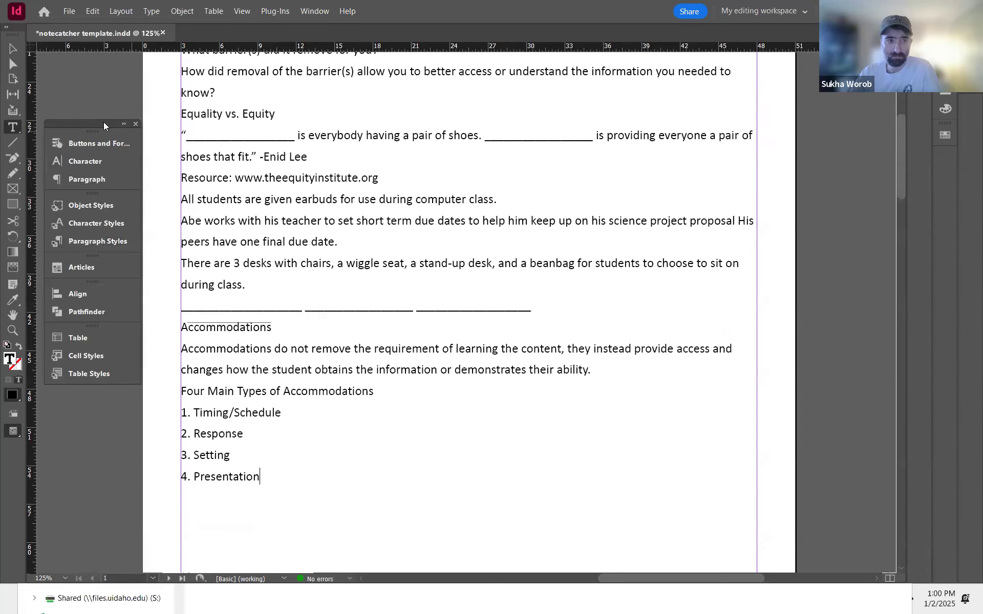
left_click_drag(103, 124, 78, 124)
key("Return")
type("Video: Gaining Independence with AIM and AT https://www.youtube.com/watch?v=NhKzAQwxAJM How did Bailey’s team determine the most appropriate accommodation to support his access to reading? How did the team involve Bailey in determining his accommodations?")
scroll(533, 431, "down", 2)
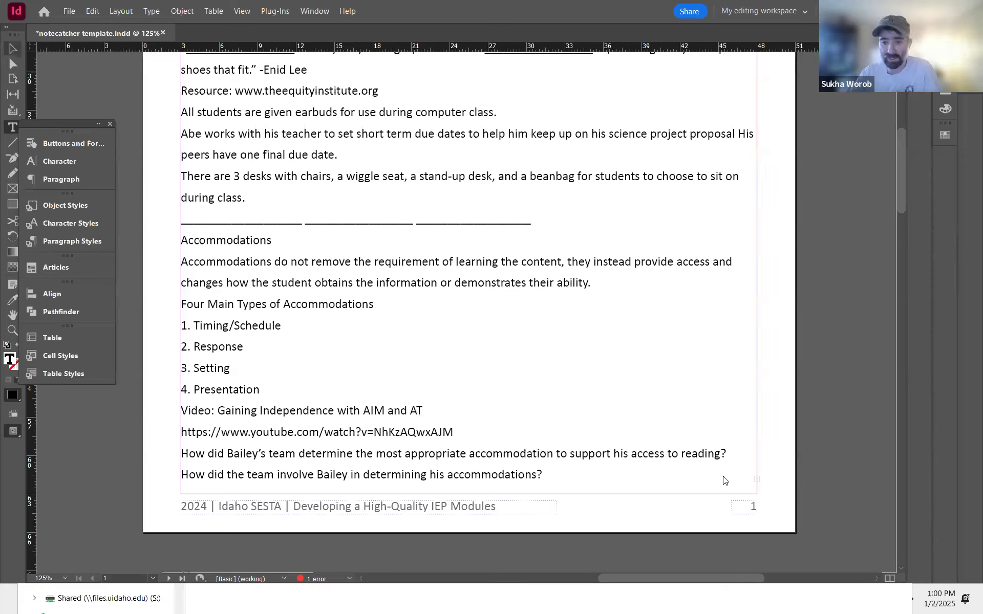
Step: Try moving the body text frame to the left, undoing the move
key("Escape")
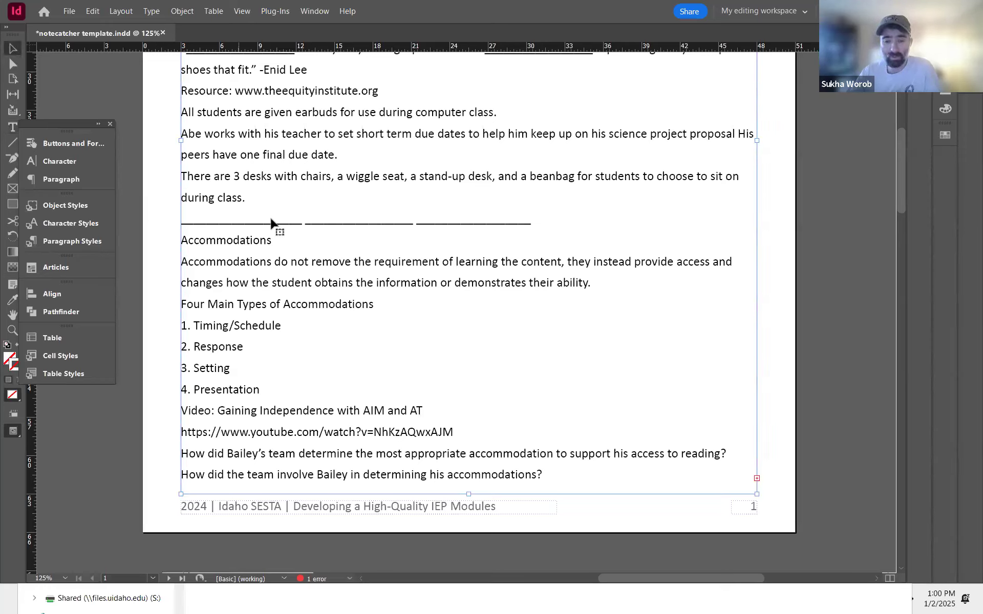
key("ctrl+minus")
key("ctrl+minus")
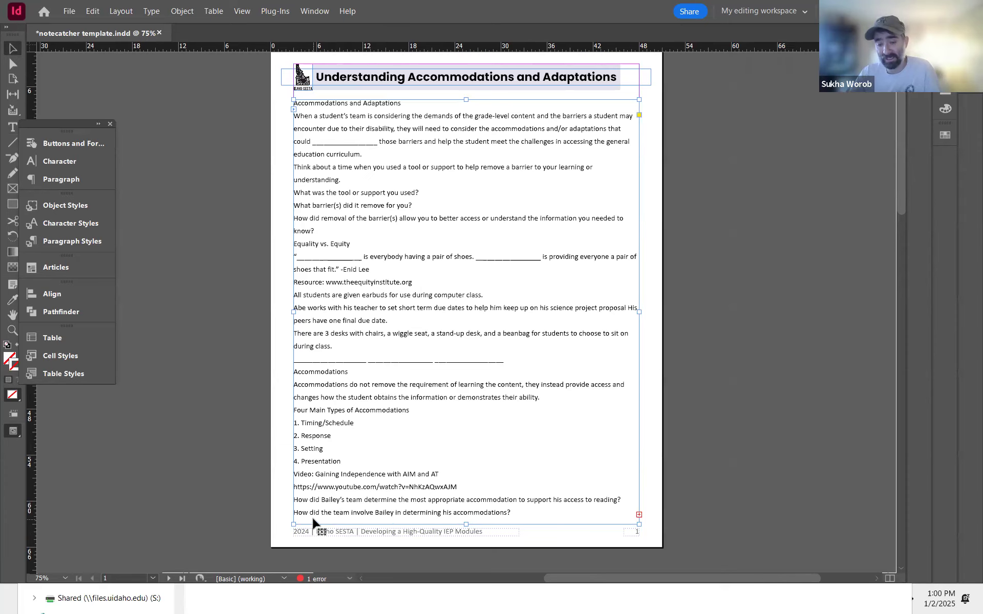
left_click_drag(409, 463, 226, 470)
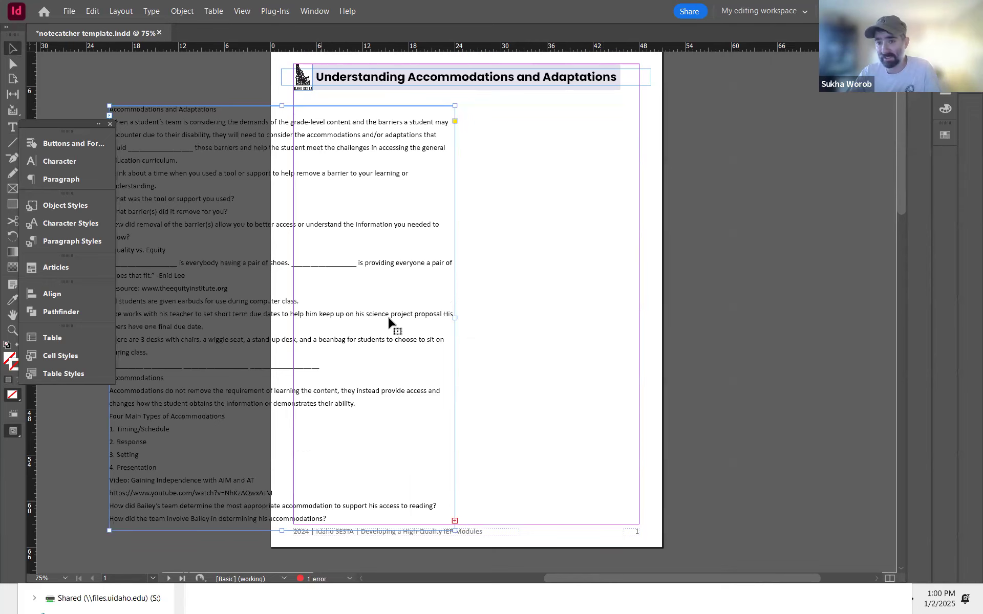
key("ctrl+z")
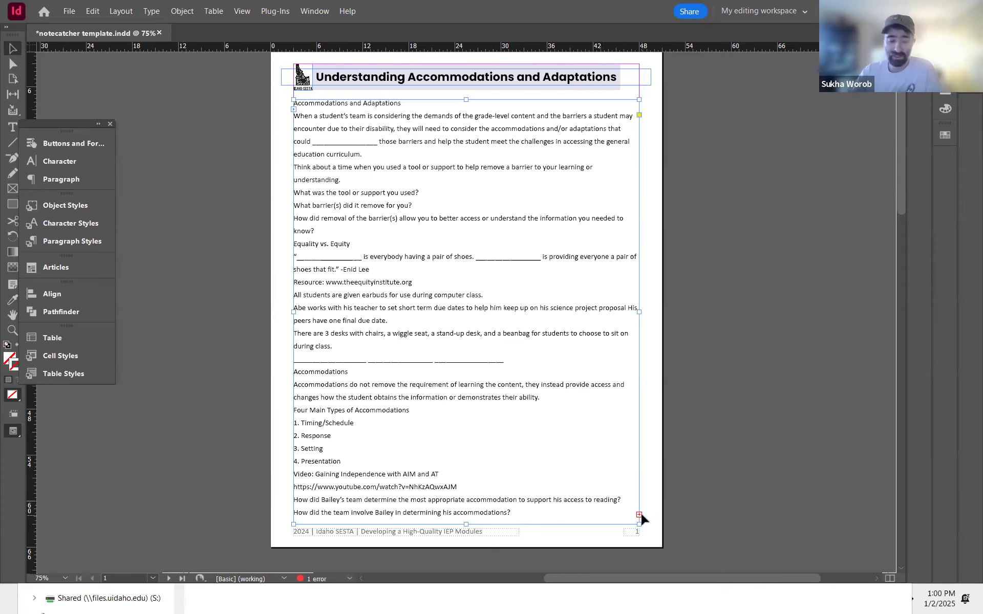
Step: Thread the overset body text into a new text frame on page 2 and align it with the top margin
key("ctrl+minus")
key("ctrl+minus")
key("ctrl+minus")
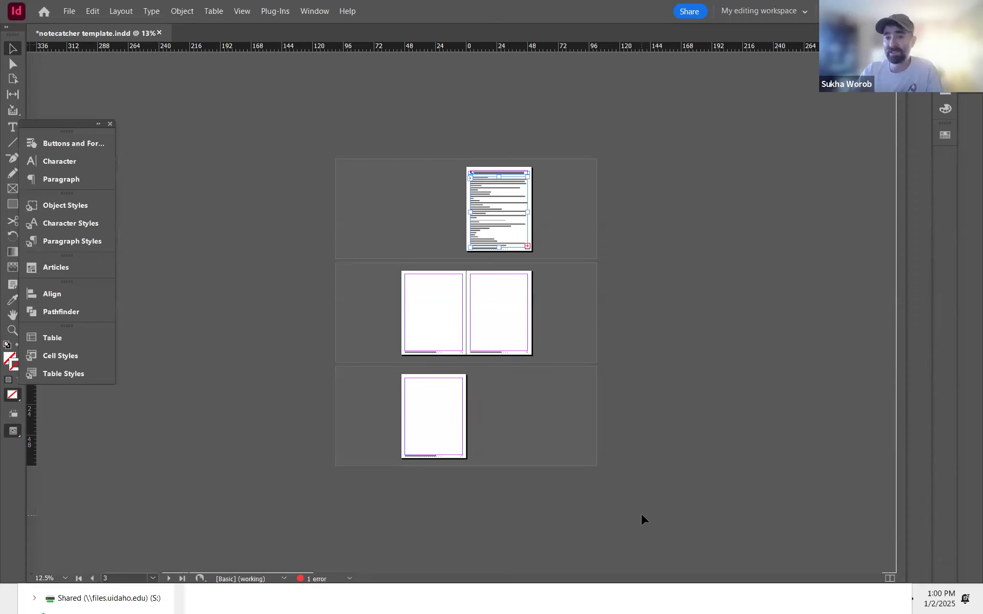
key("ctrl+equal")
key("ctrl+equal")
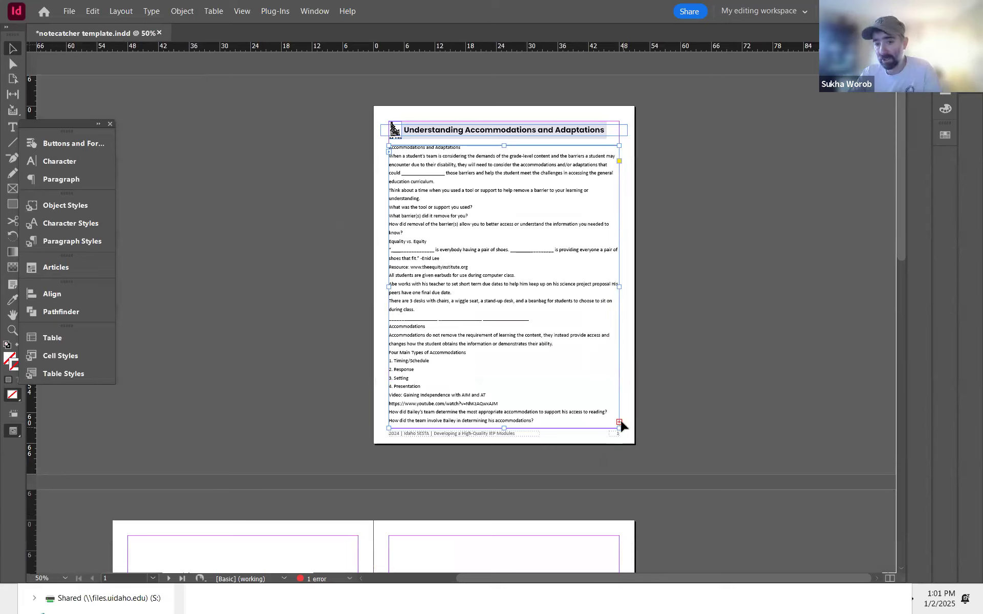
left_click(619, 422)
left_click_drag(599, 404, 470, 303)
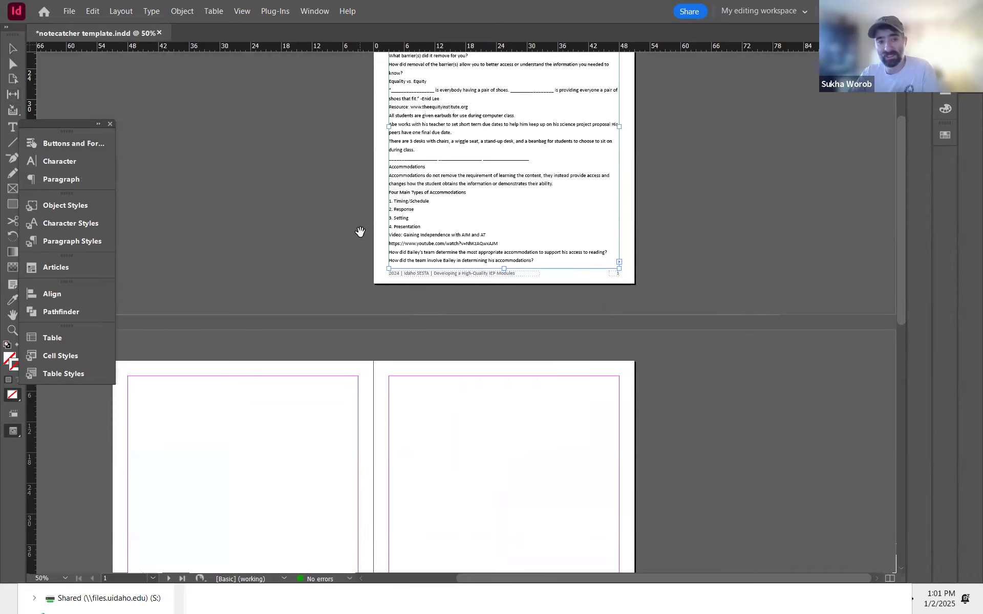
left_click_drag(382, 312, 470, 208)
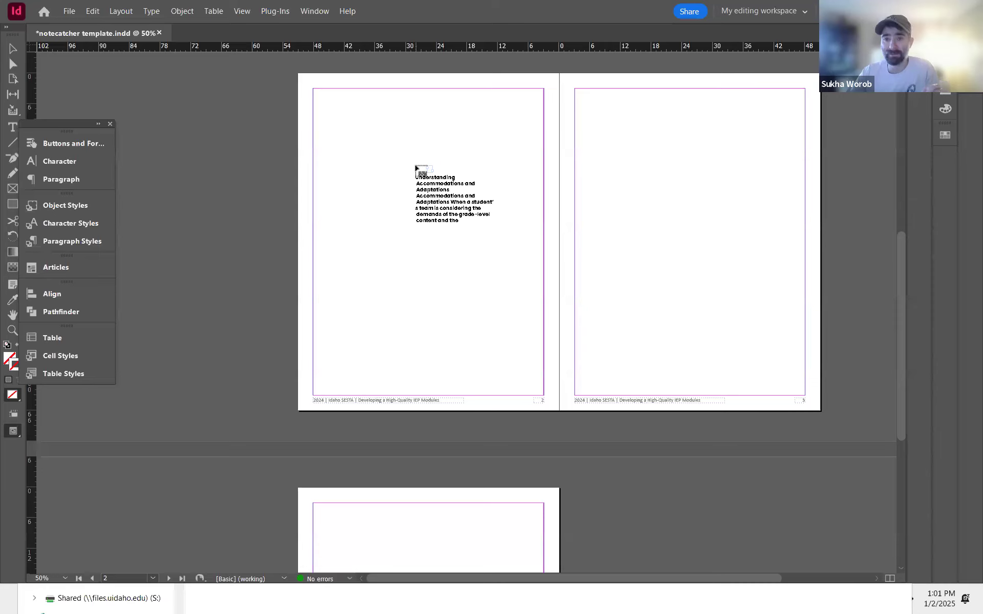
left_click(316, 124)
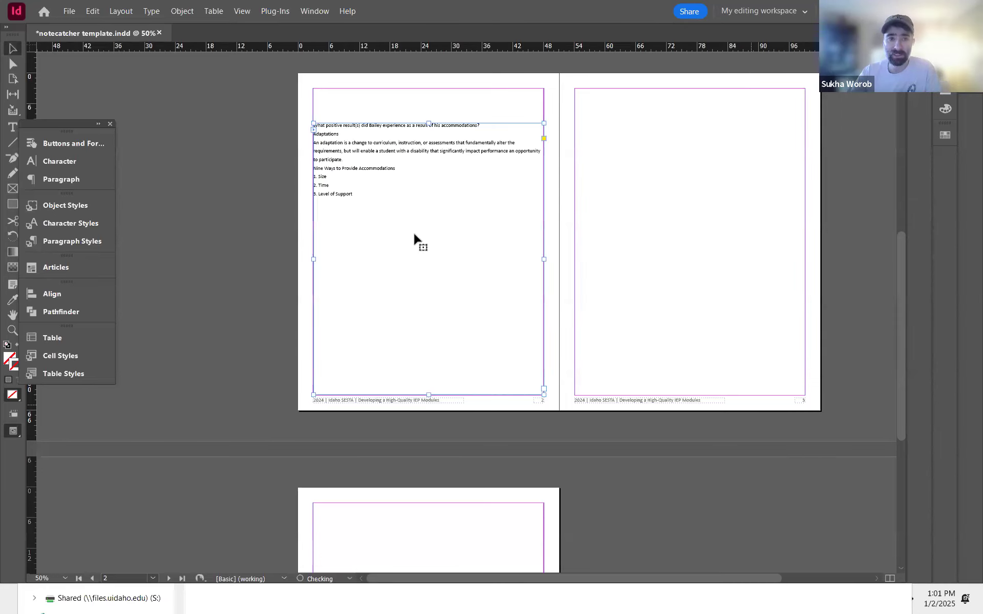
left_click_drag(410, 191, 410, 156)
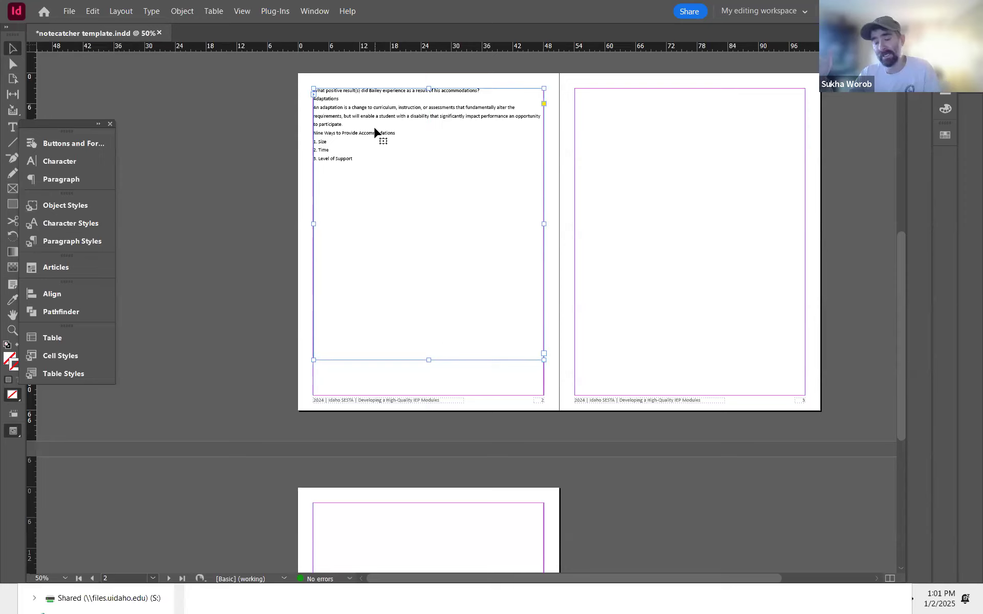
Step: Draw an empty rectangle frame in the upper part of page 3 with the Rectangle Frame tool
left_click_drag(546, 115, 361, 314)
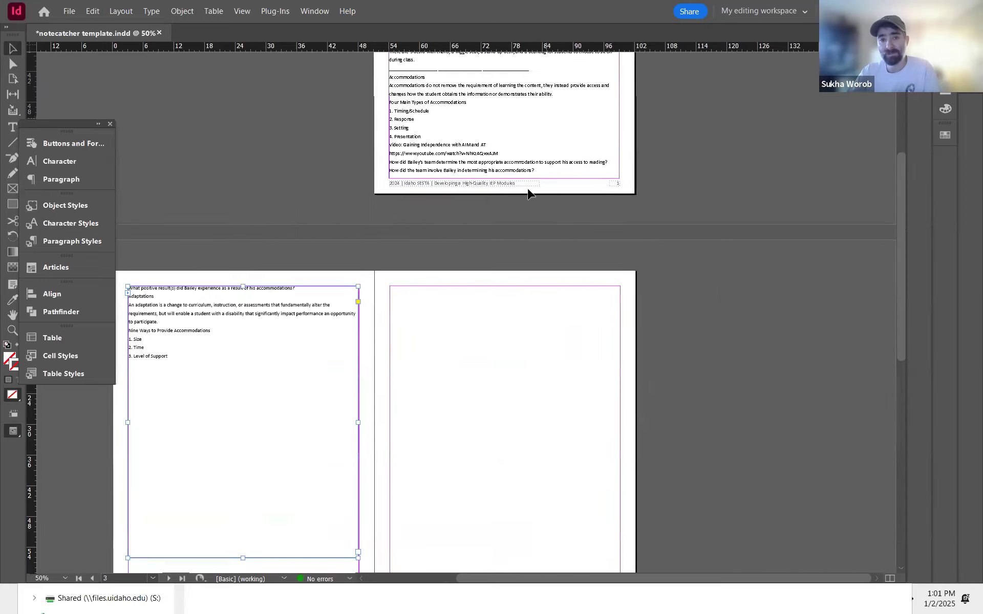
left_click(475, 149)
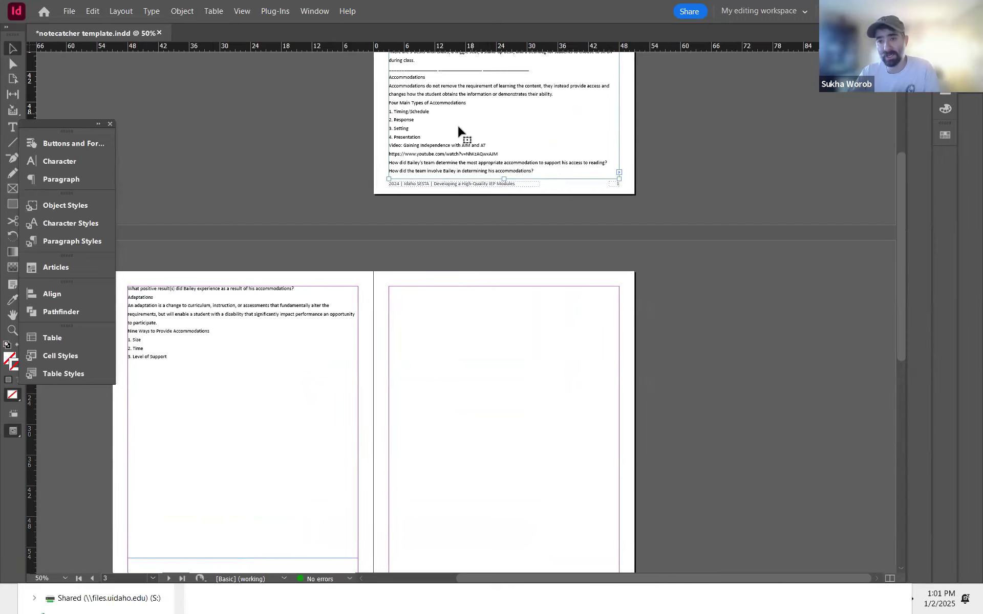
left_click_drag(355, 345, 528, 202)
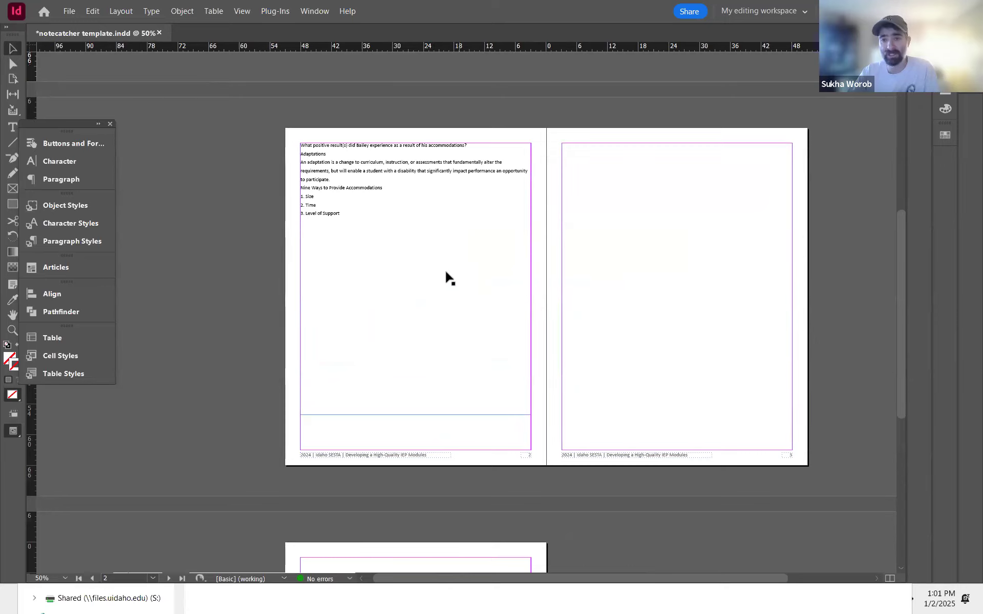
left_click_drag(527, 294, 426, 318)
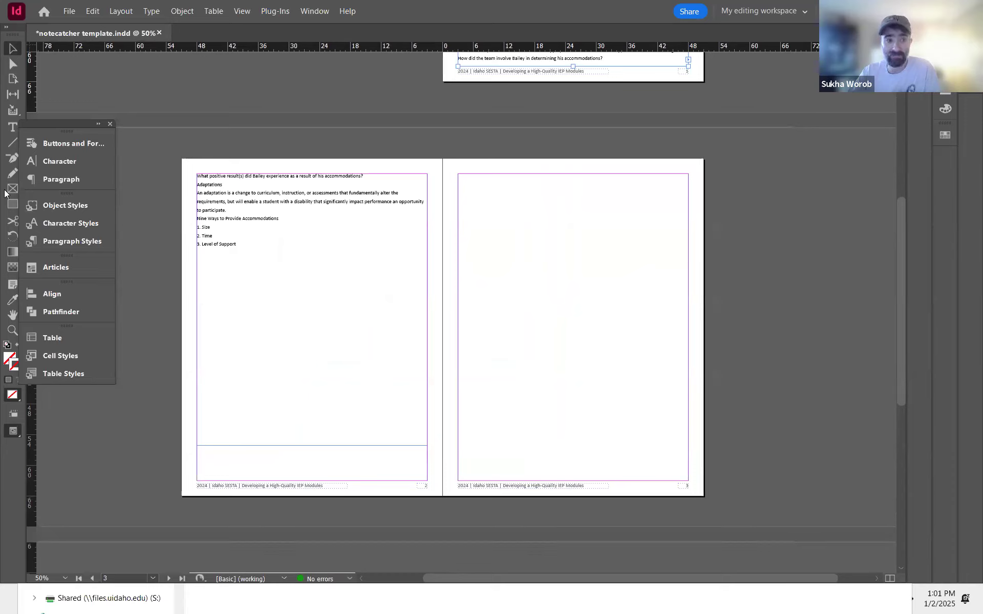
left_click(12, 189)
left_click_drag(481, 219, 643, 315)
left_click(14, 47)
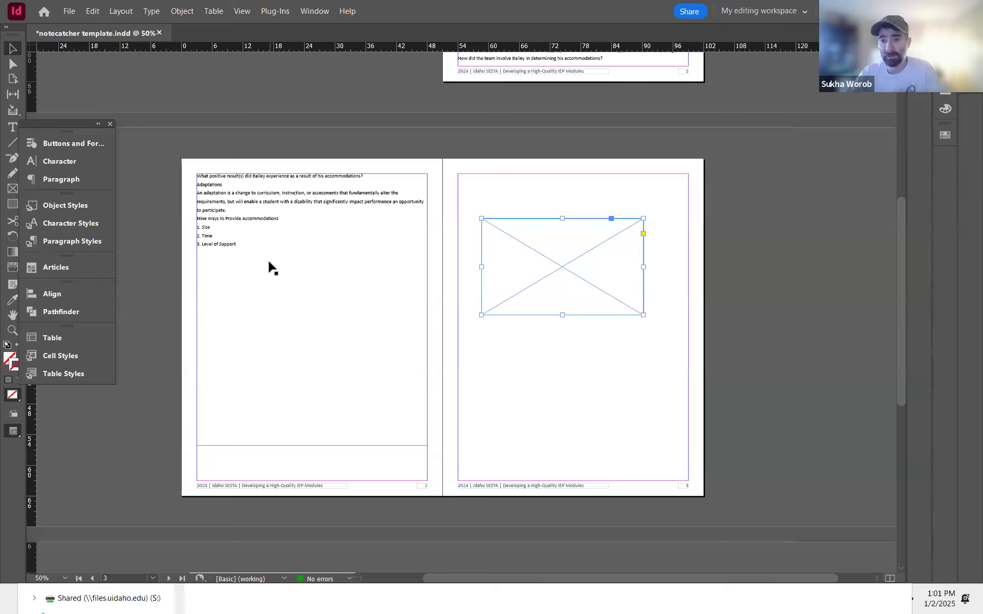
Step: Try flowing the body text into the rectangle frame on page 3, then undo those changes
scroll(335, 314, "up", 2)
scroll(335, 314, "right", 2)
left_click(620, 116)
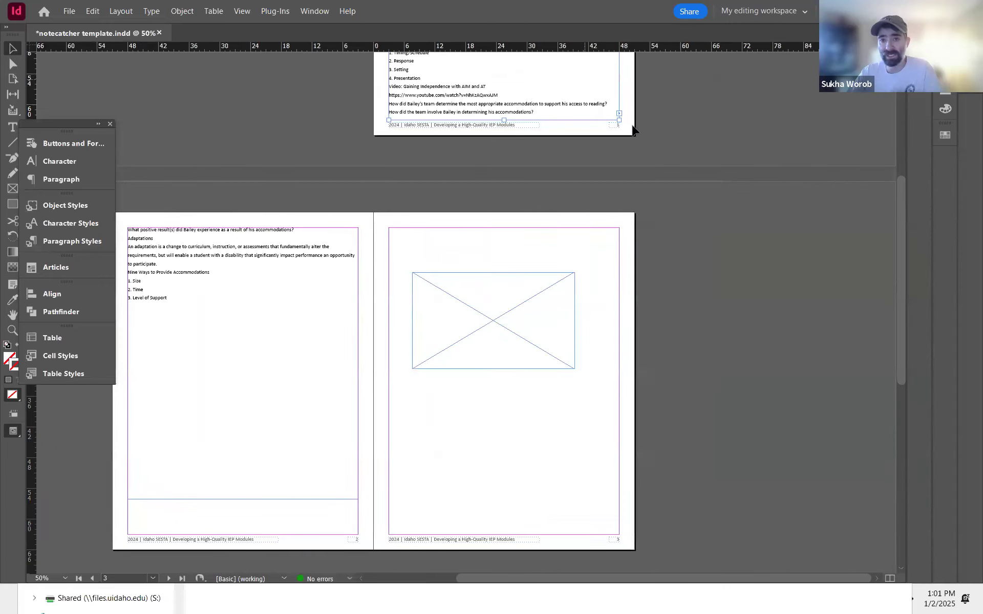
left_click(619, 114)
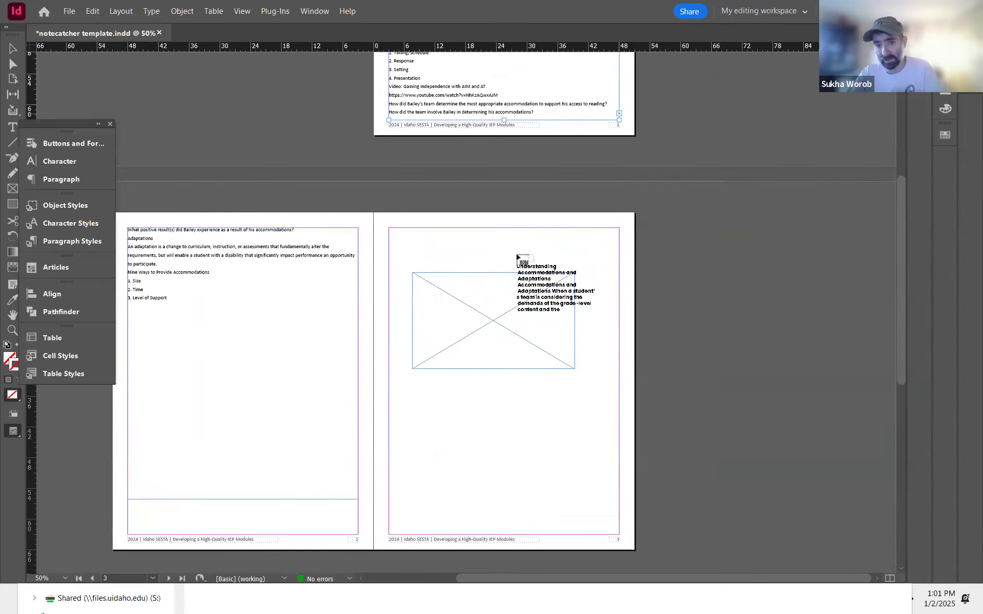
key("Escape")
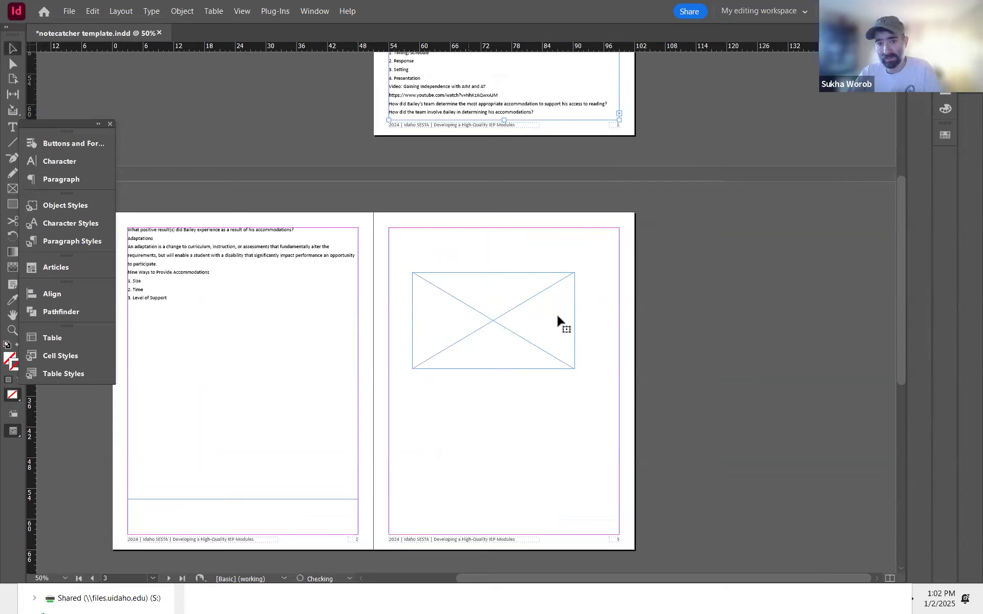
left_click(486, 358)
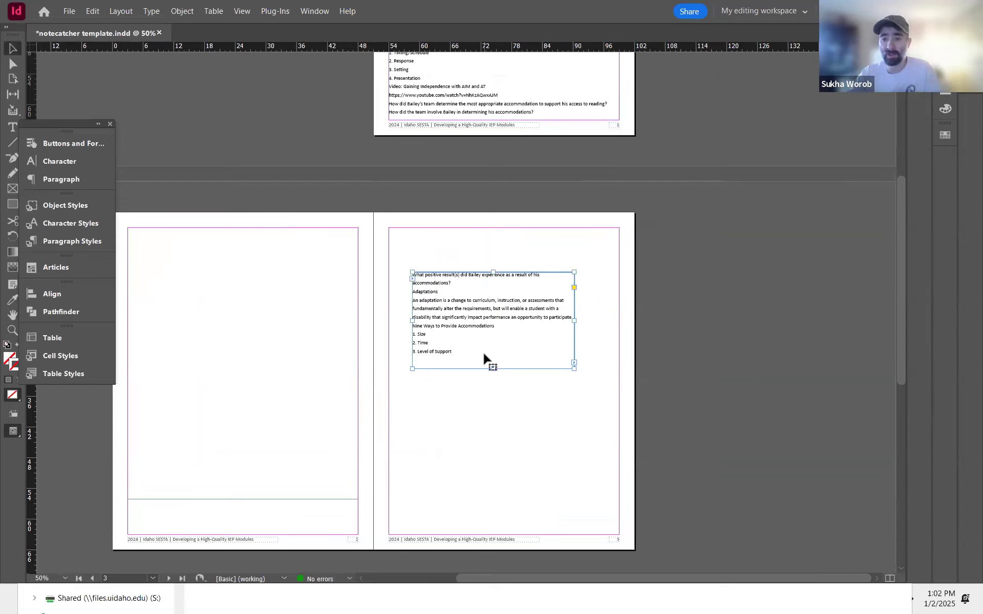
key("ctrl+z")
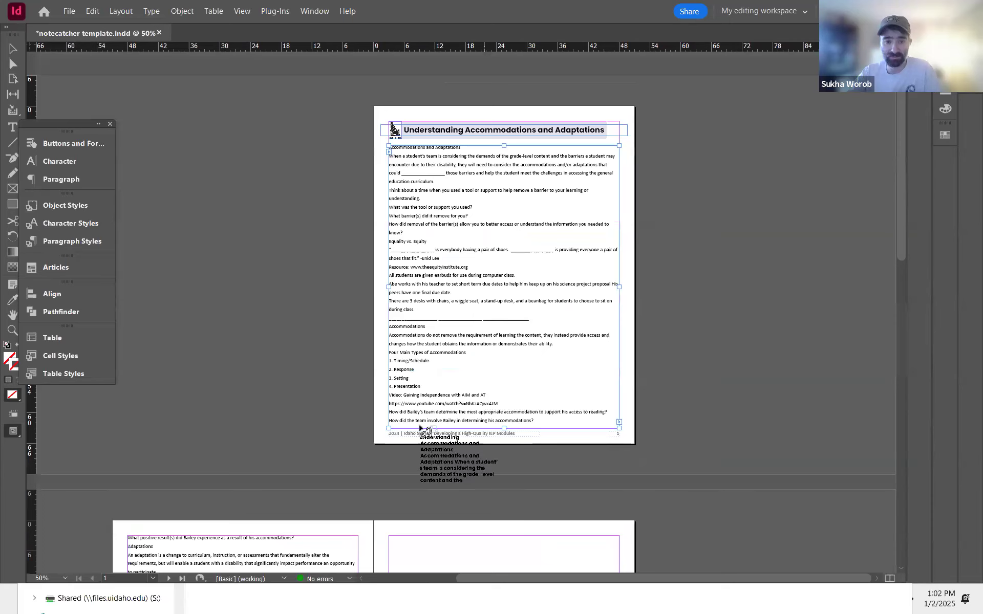
left_click_drag(408, 391, 520, 212)
key("ctrl+z")
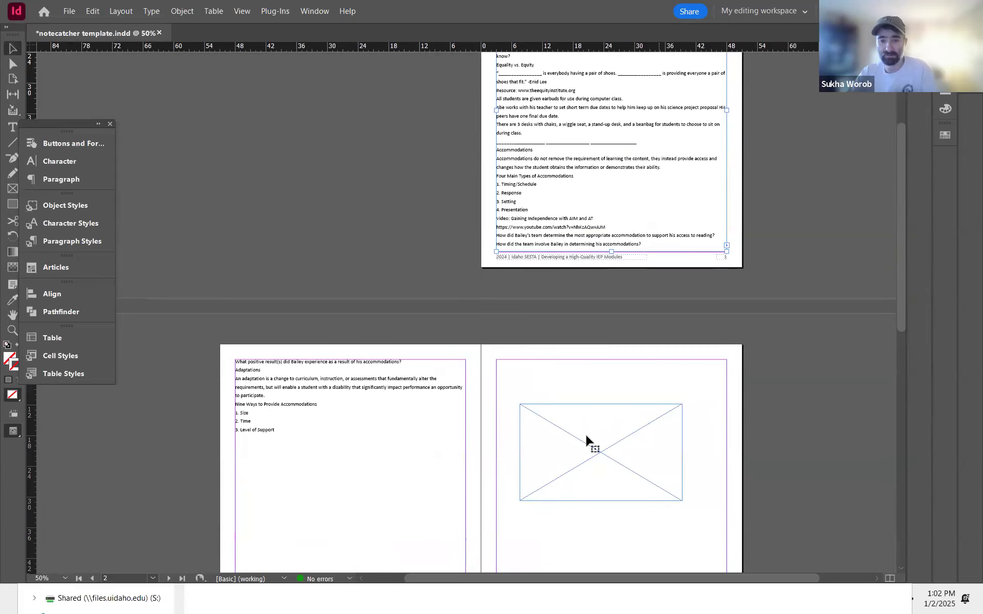
key("ctrl+z")
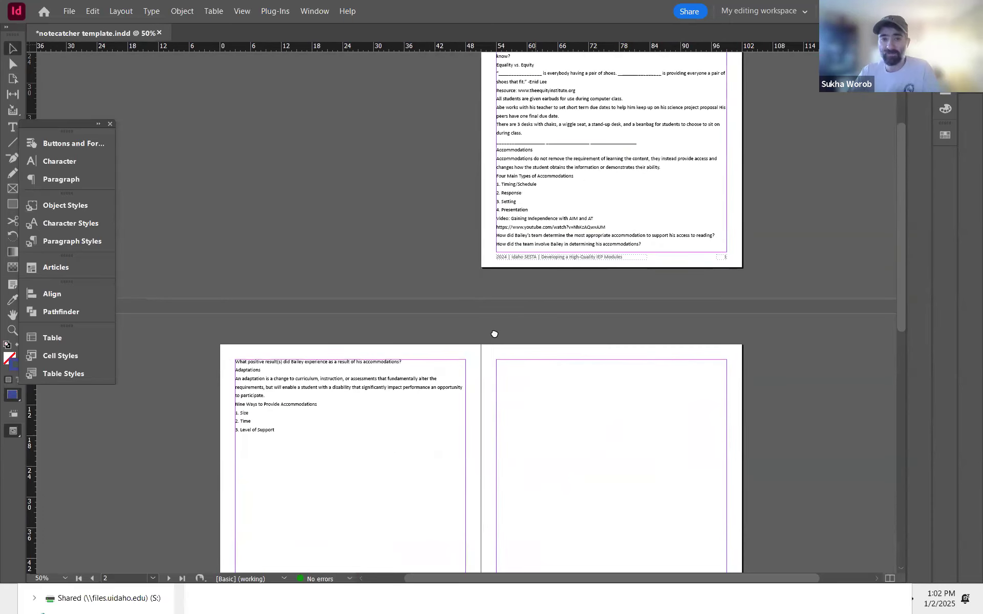
key("ctrl+z")
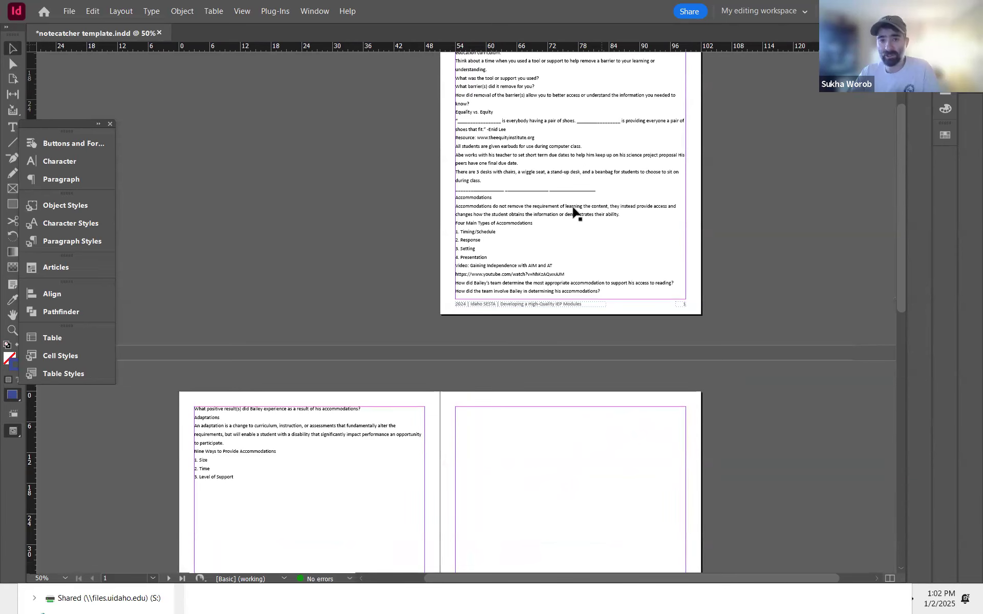
Step: Show the text threads to examine how the body text flows between pages, then hide them again
left_click(242, 11)
mouse_move(333, 265)
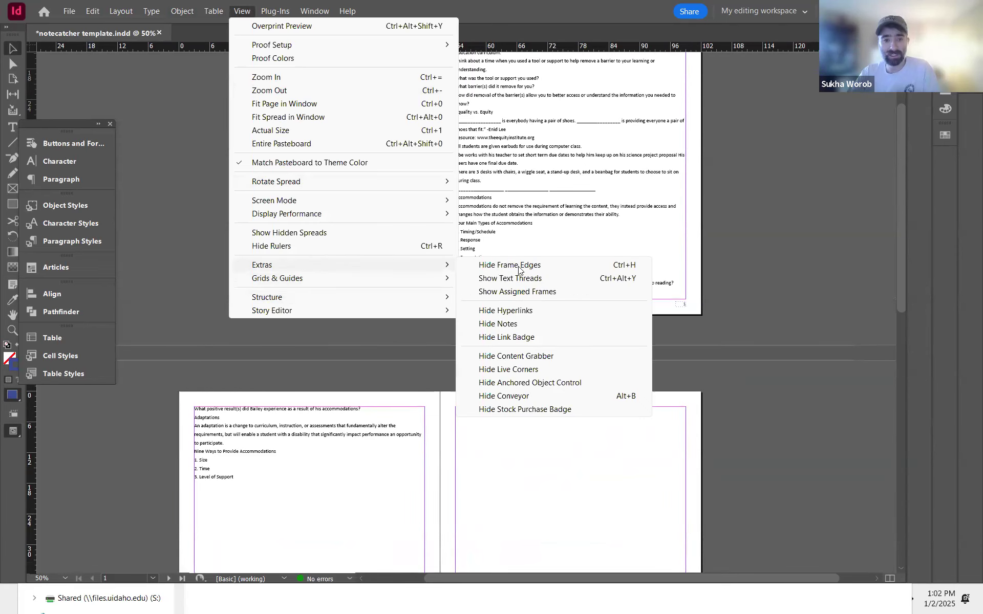
left_click(536, 280)
left_click(609, 289)
left_click_drag(394, 153, 328, 282)
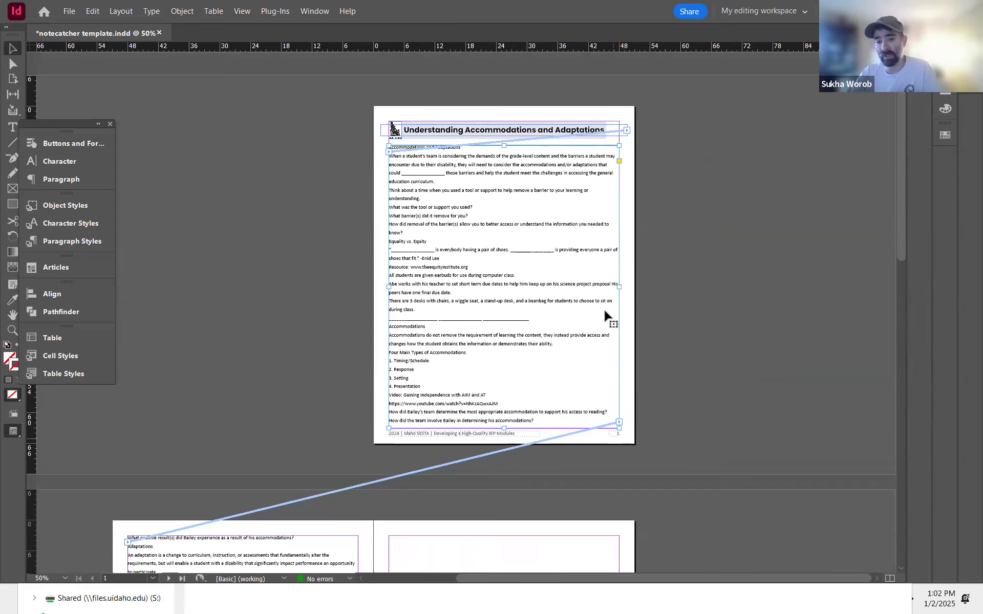
left_click_drag(348, 226, 502, 261)
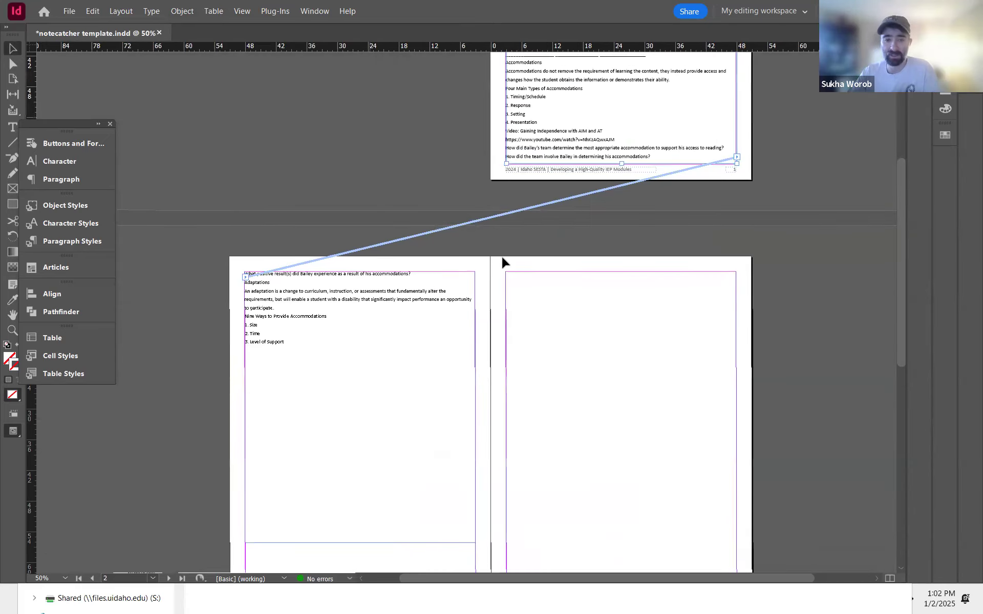
left_click(246, 11)
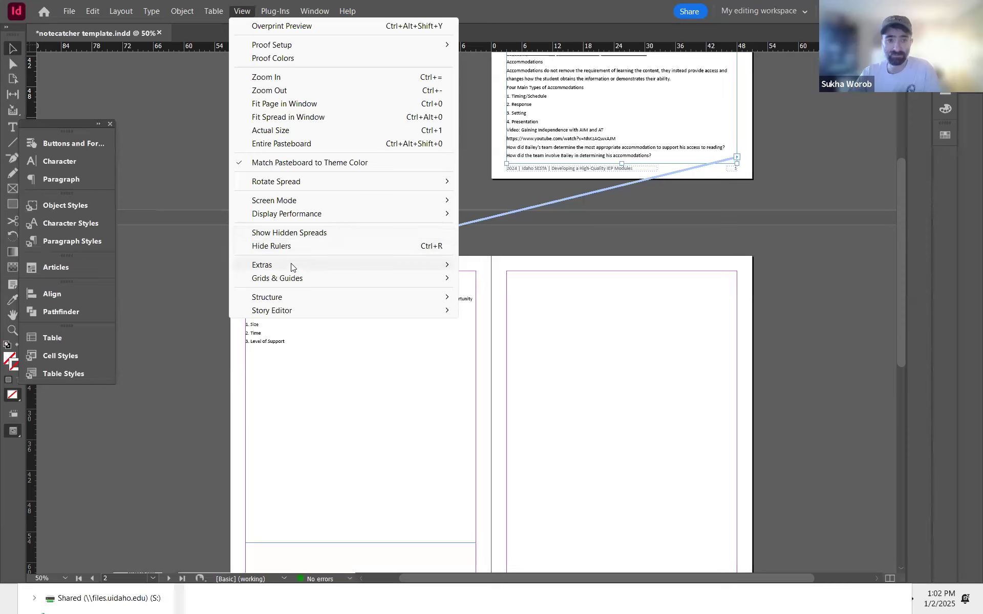
mouse_move(295, 265)
left_click(508, 284)
scroll(347, 235, "down", 3)
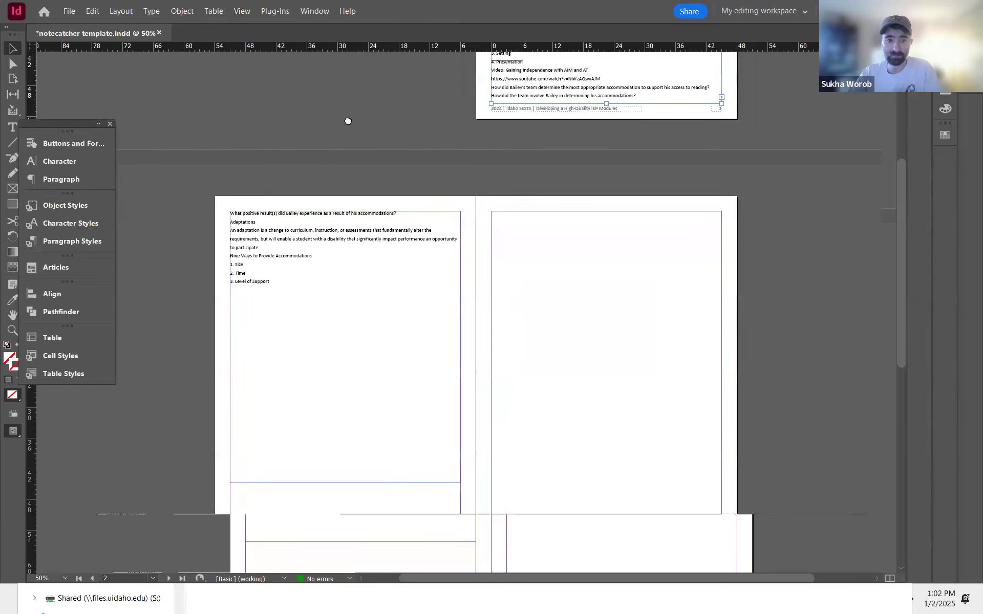
Step: Copy the PDF content from 4. Input through the grade-level expectations question and paste it at the story's end
key("alt+Tab")
left_click(527, 399)
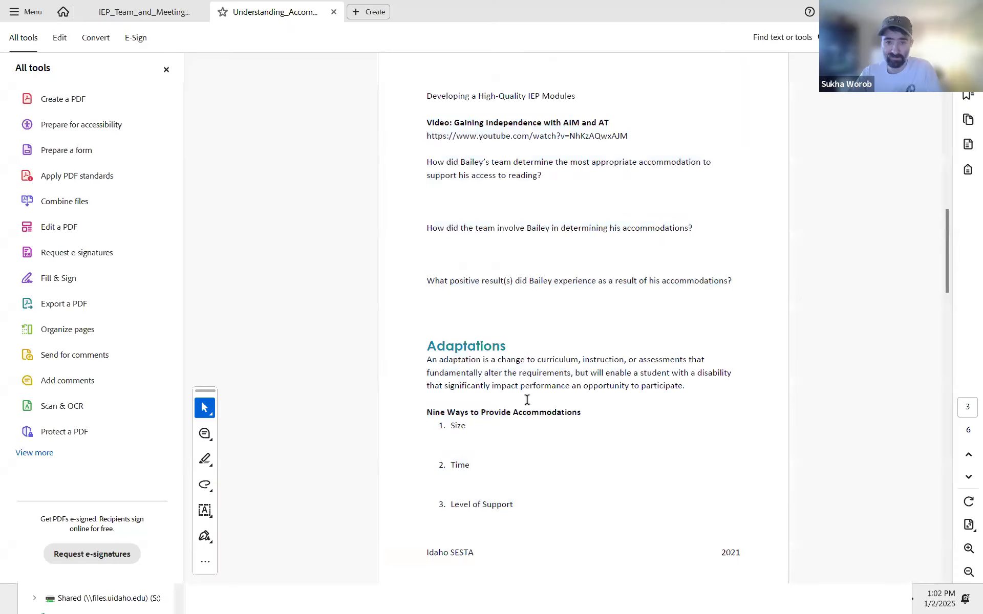
scroll(525, 424, "down", 2)
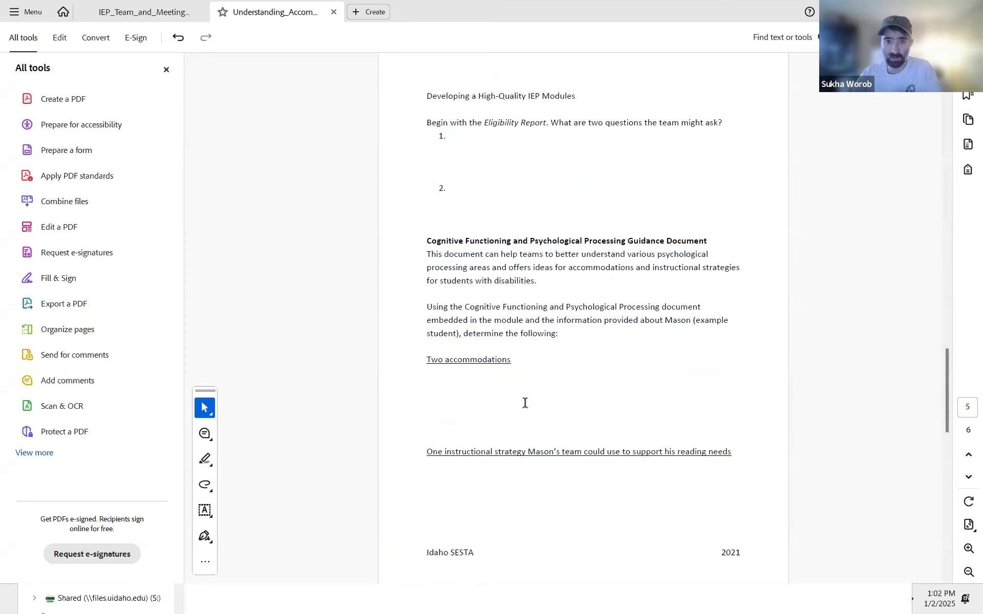
scroll(526, 403, "up", 1)
left_click_drag(441, 110, 573, 472)
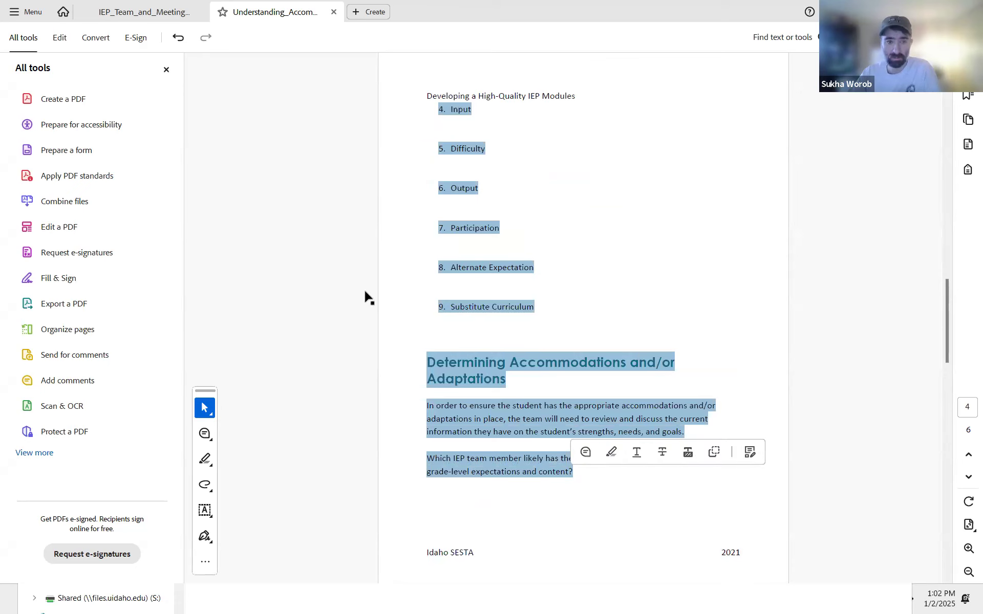
key("alt+Tab")
double_click(269, 211)
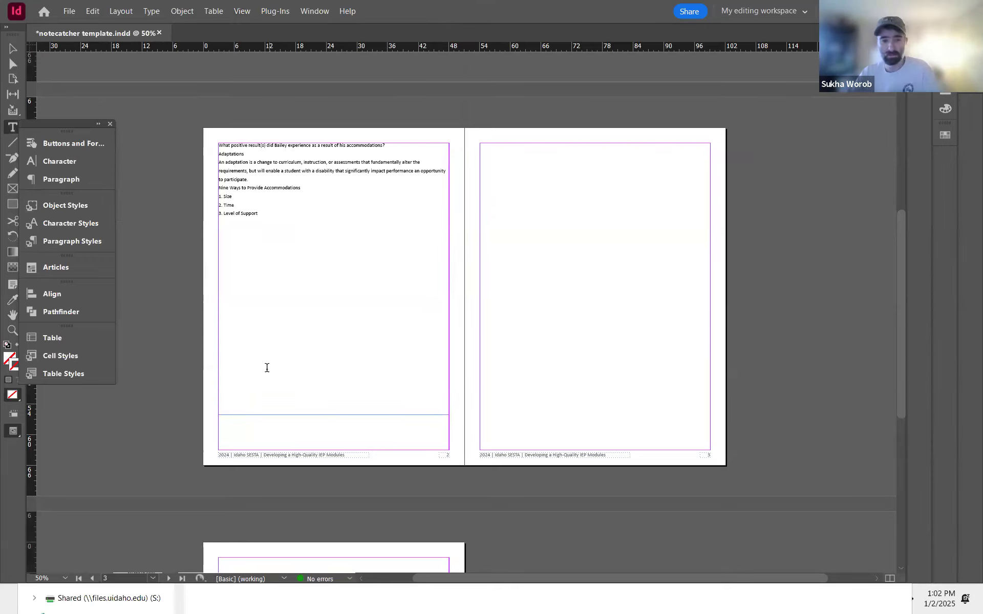
key("alt+Tab")
key("ctrl+c")
key("alt+Tab")
key("ctrl+v")
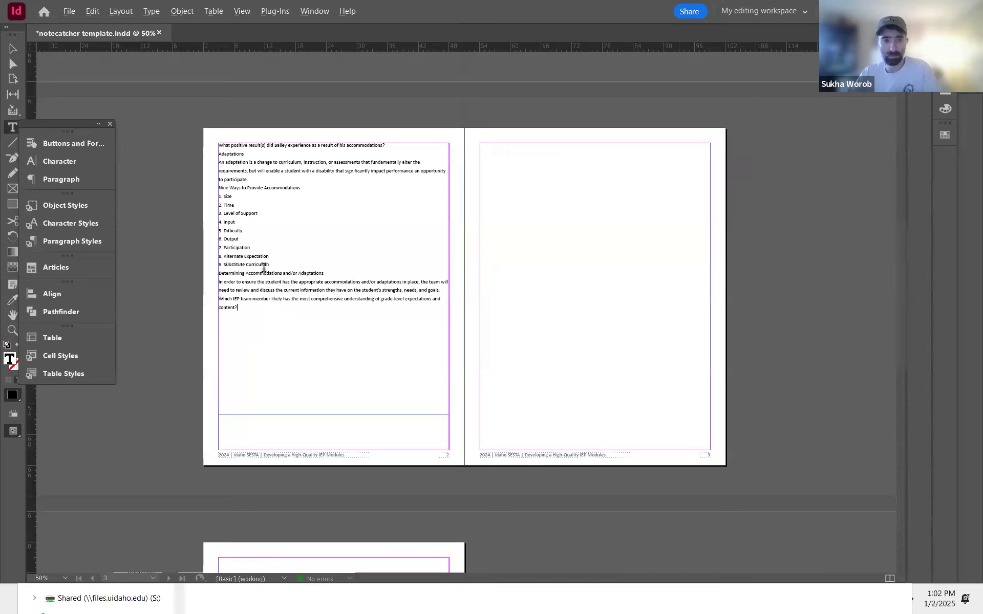
Step: Copy the PDF section from the Eligibility Report question through the reading-needs strategy and paste it at the story's end
key("alt+Tab")
scroll(546, 436, "down", 5)
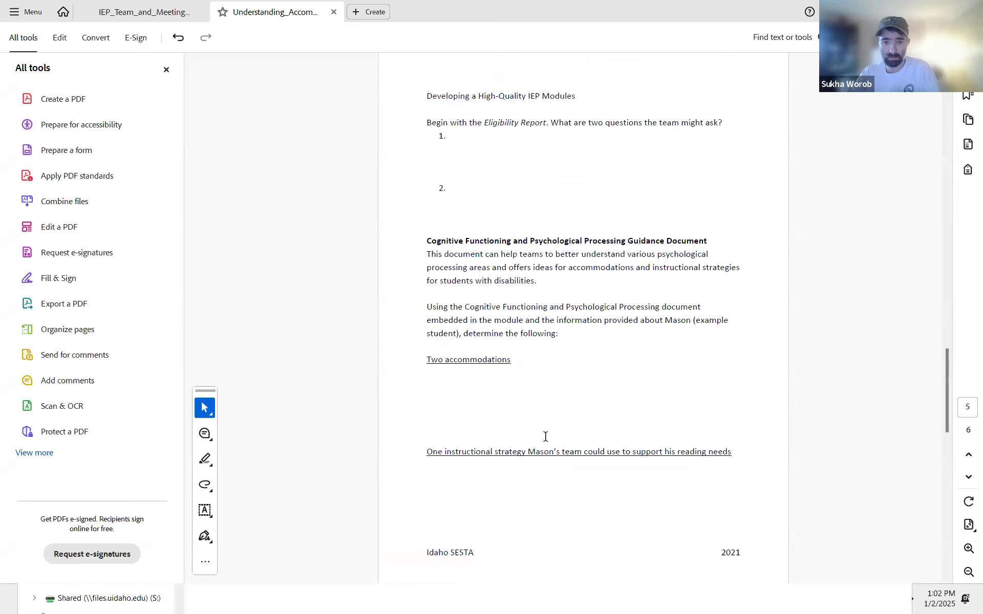
left_click_drag(423, 121, 487, 166)
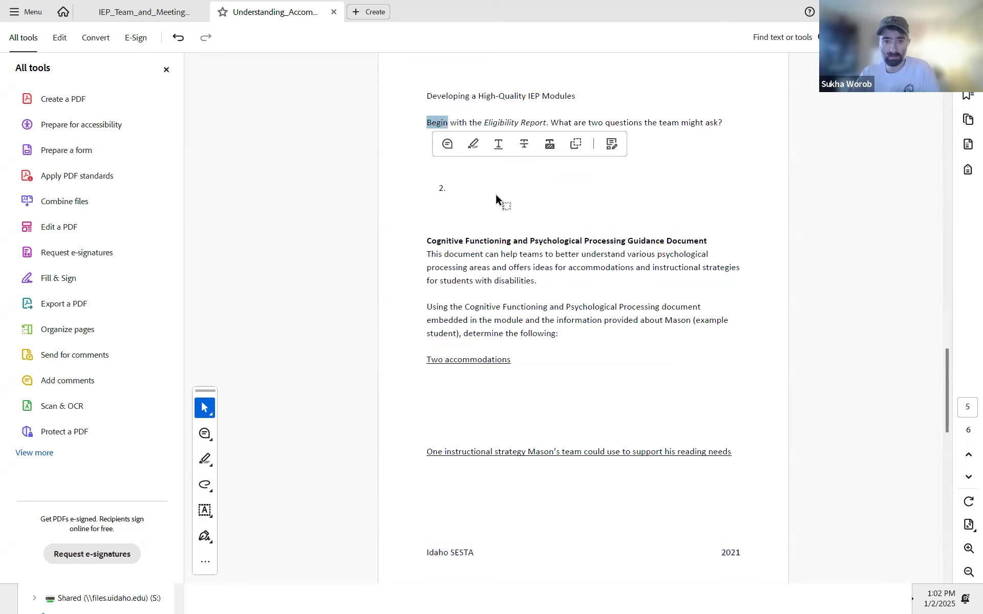
left_click(732, 449, "shift")
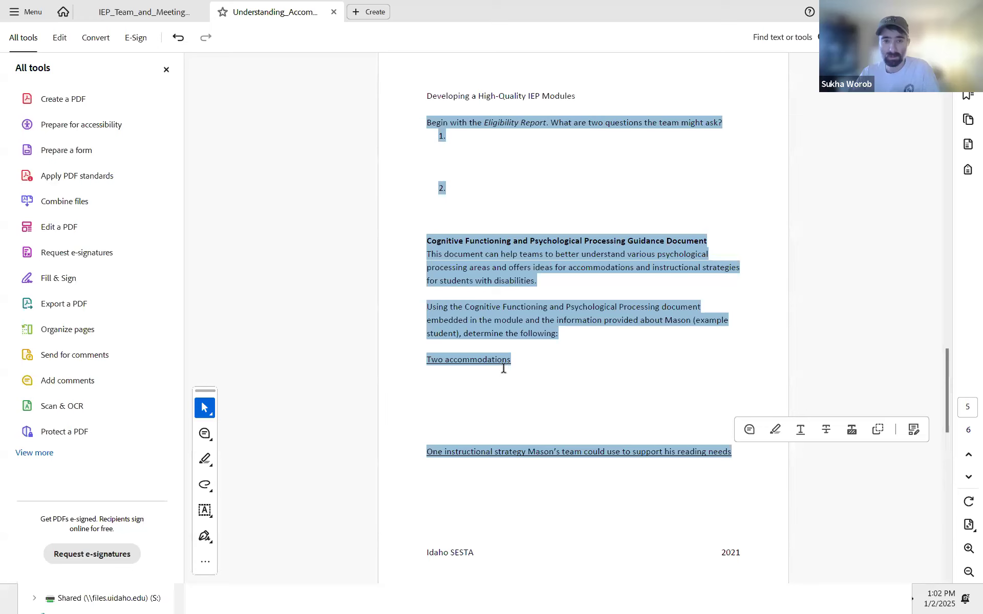
key("alt+Tab")
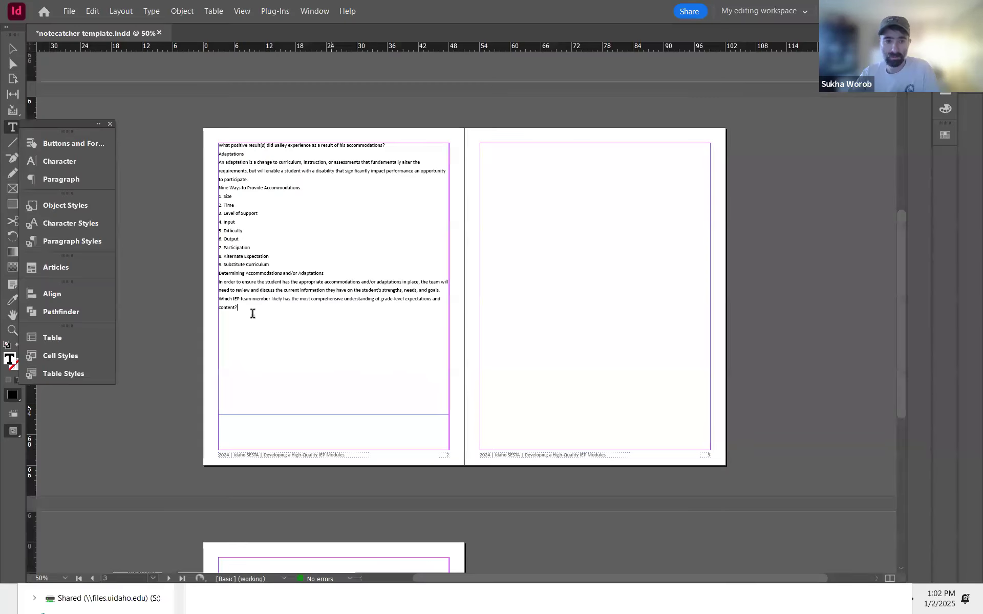
left_click(248, 313)
key("ctrl+v")
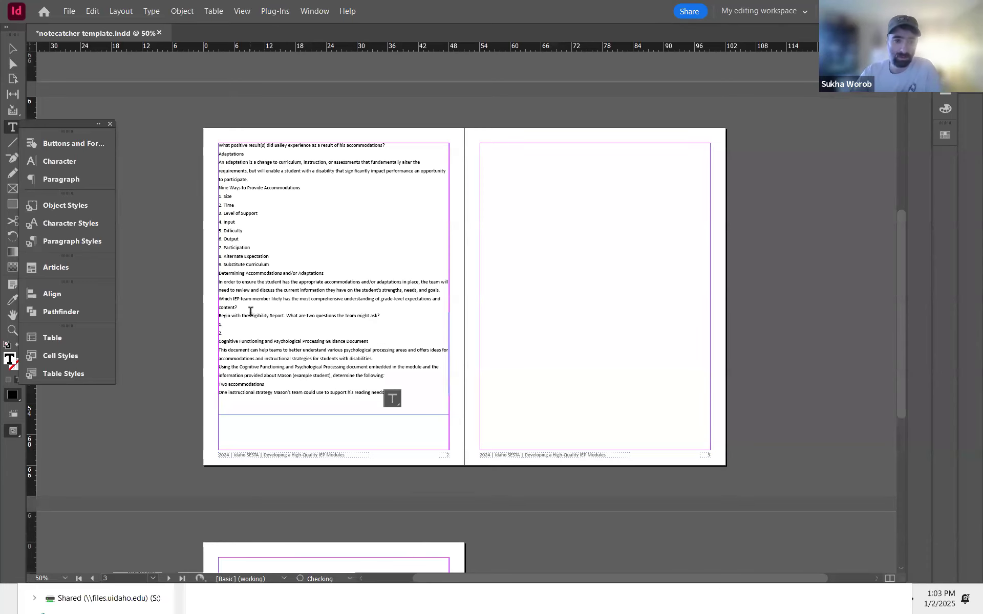
Step: Extend the body text frame on page 2 down to the bottom margin
key("alt+Tab")
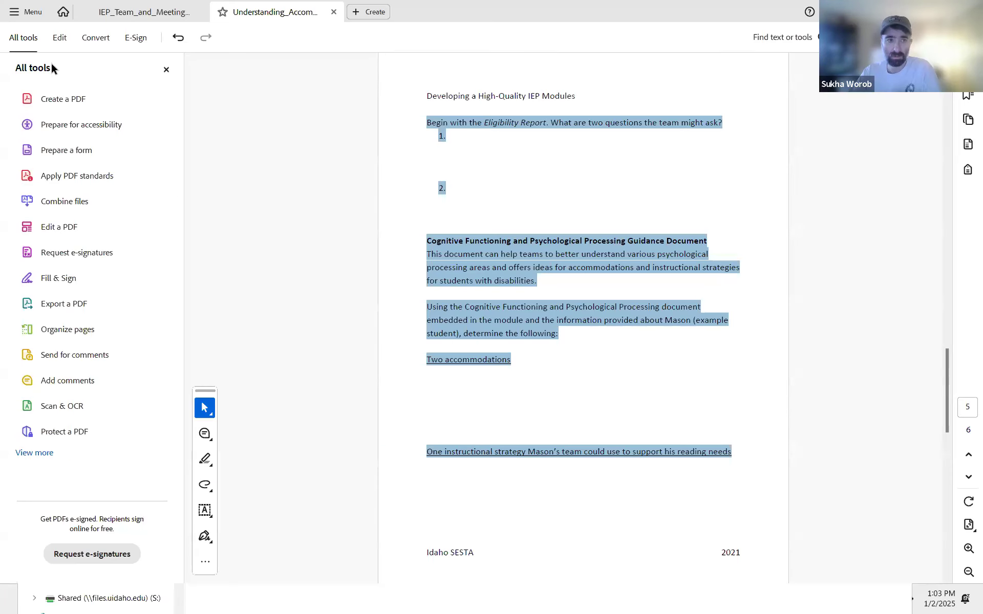
key("alt+Tab")
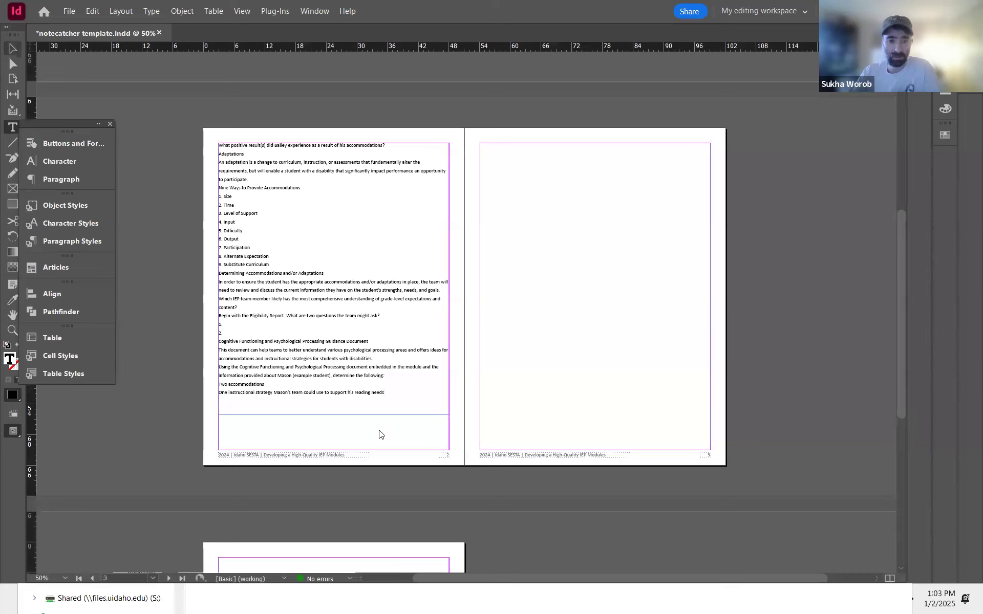
key("Escape")
left_click_drag(333, 416, 334, 453)
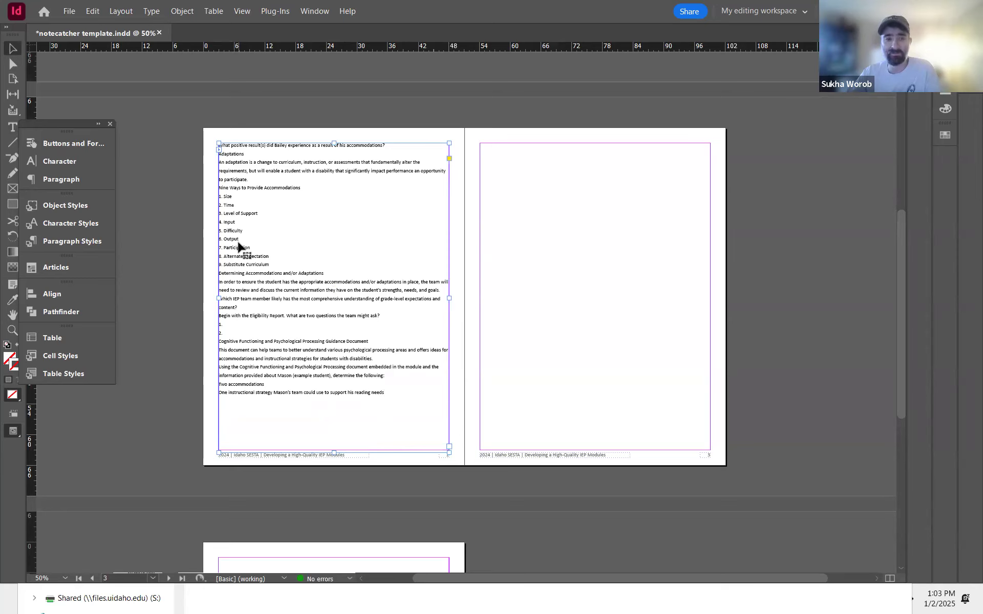
Step: Copy the PDF's last page from Communicating Accommodations through How often should accommodations be reviewed and paste it at the story's end
key("alt+Tab")
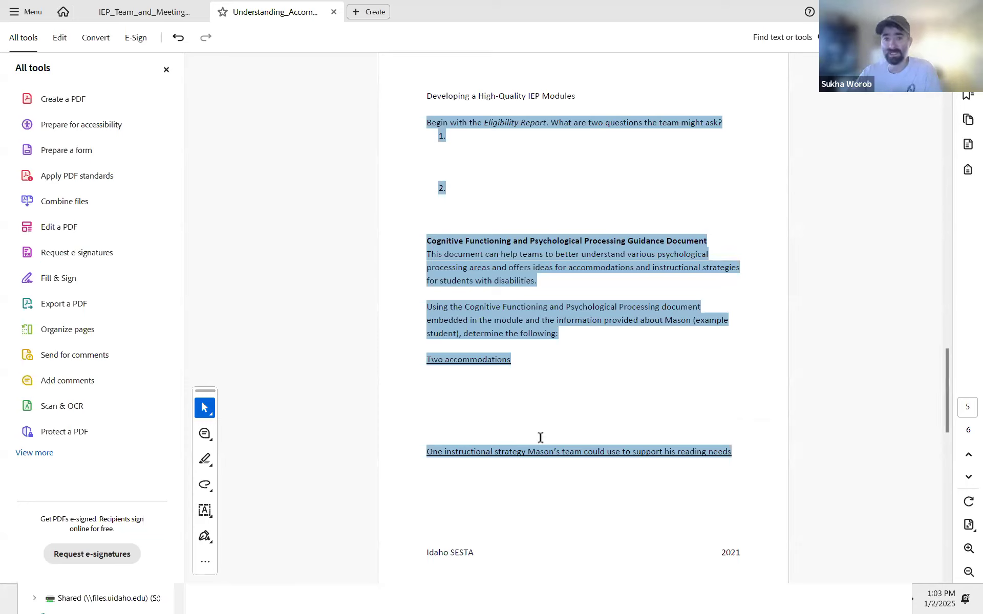
scroll(541, 438, "down", 3)
left_click_drag(426, 114, 481, 169)
left_click_drag(557, 409, 612, 502)
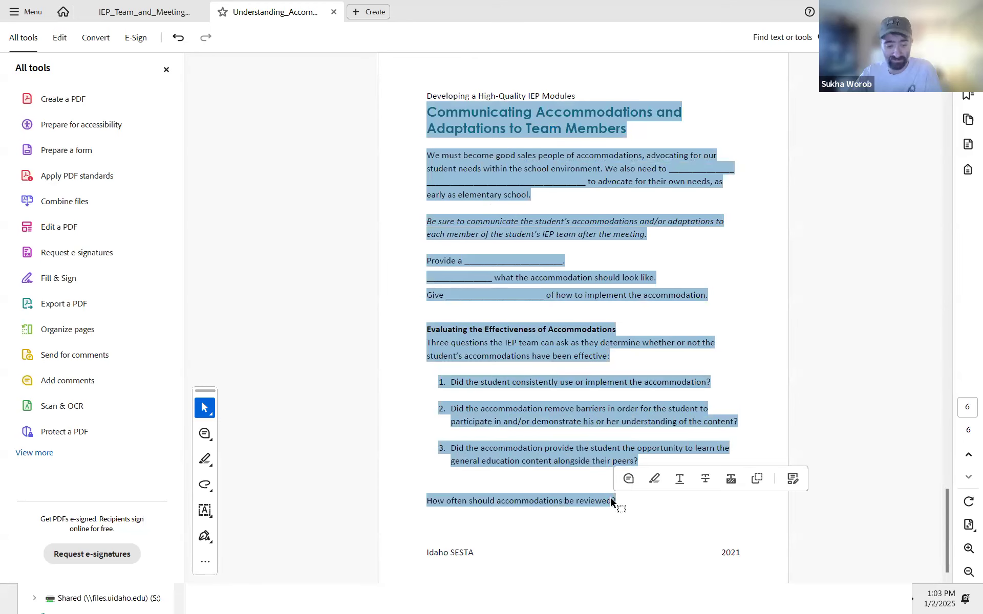
key("alt+Tab")
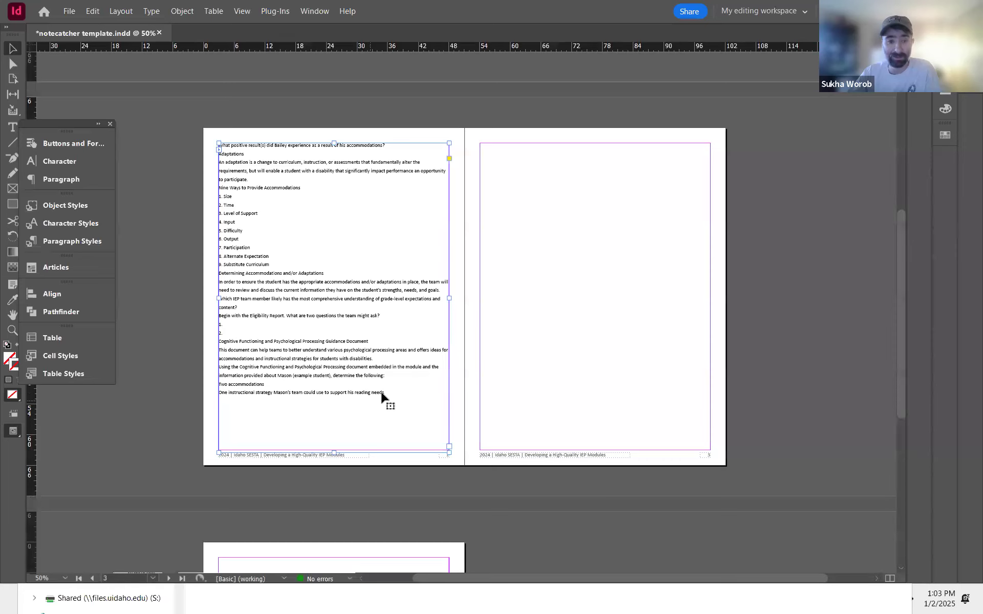
key("t")
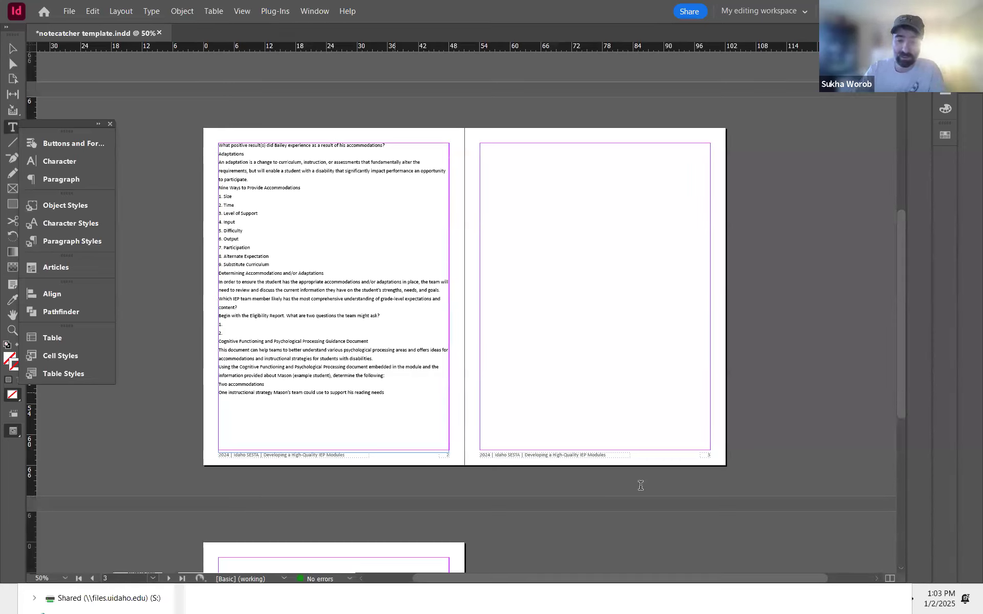
left_click(407, 433)
key("ctrl+v")
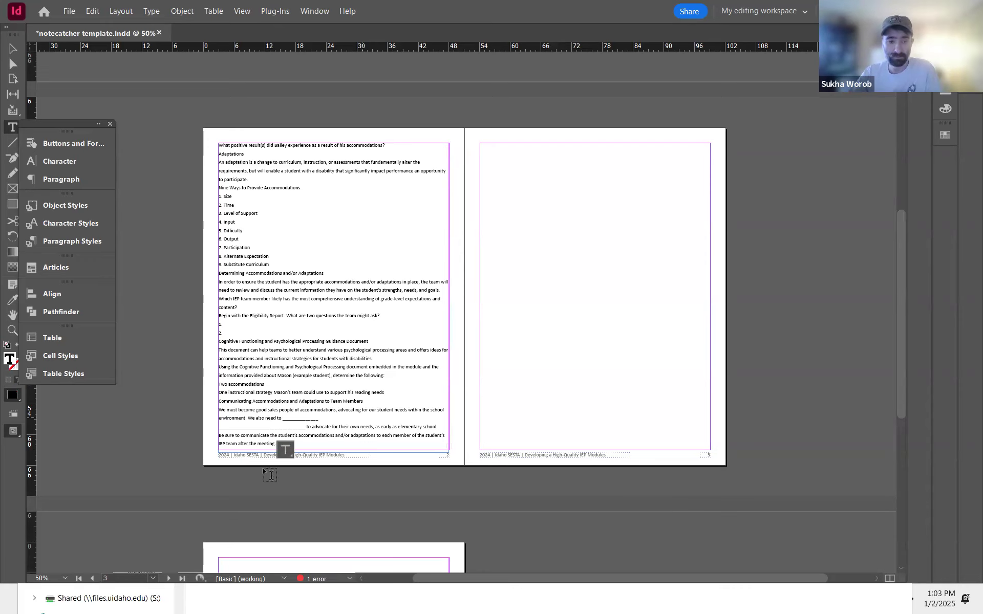
Step: Thread the overset text into a new text frame on page 3 aligned with the top margin
left_click(14, 50)
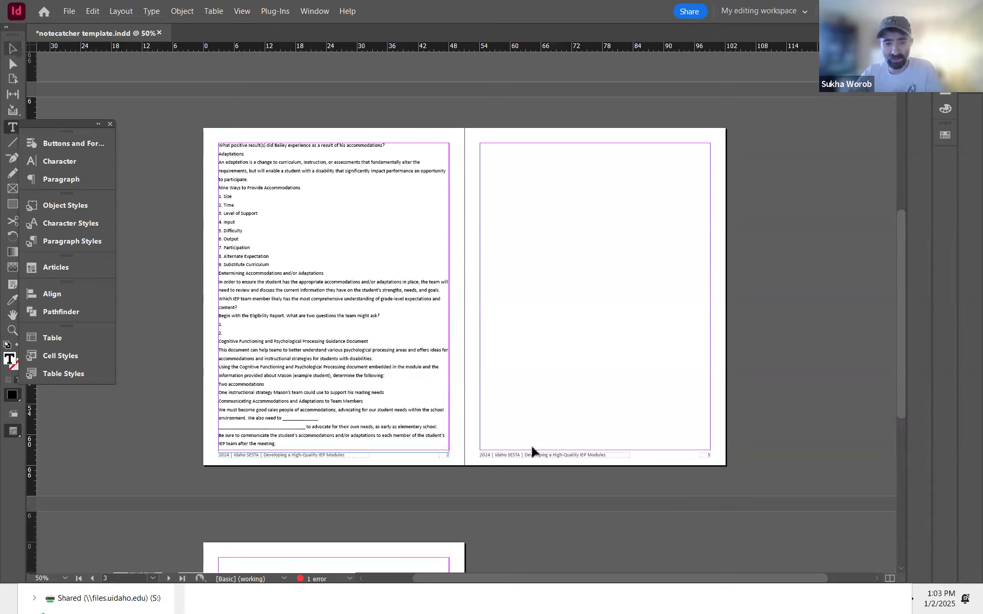
left_click(449, 447)
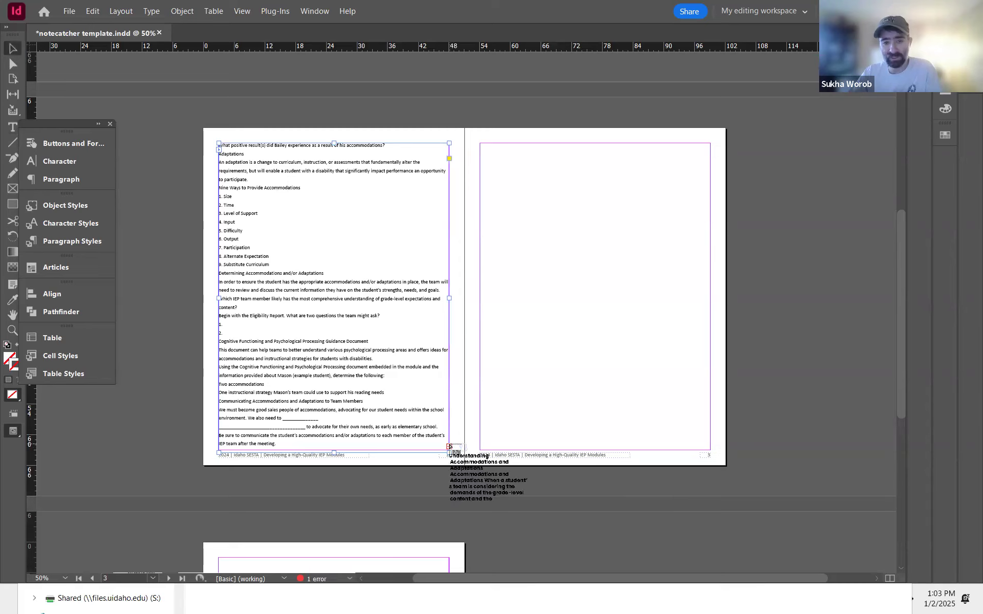
left_click(480, 168)
left_click_drag(544, 192, 569, 167)
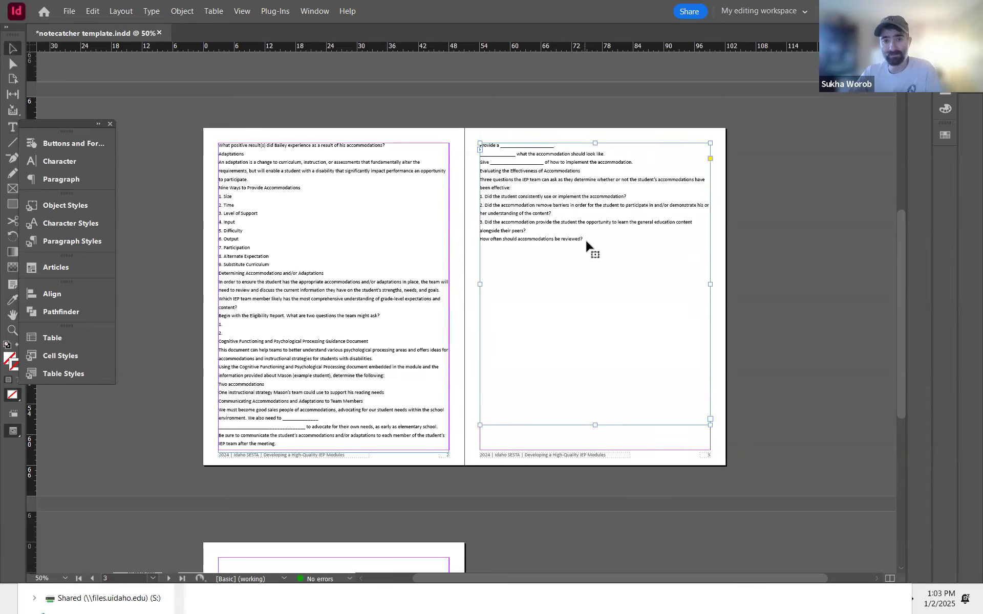
left_click_drag(662, 139, 572, 210)
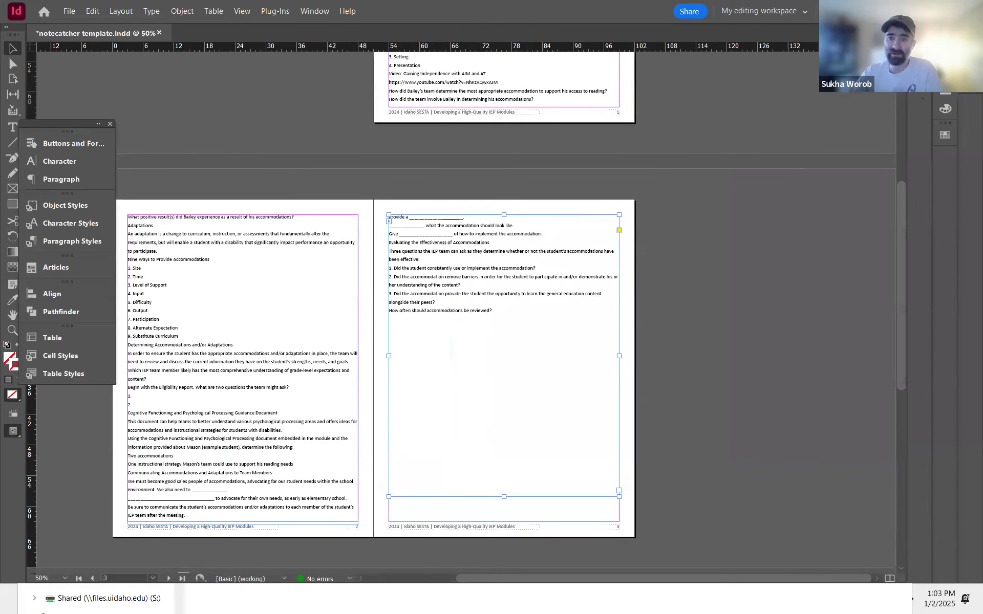
left_click(970, 43)
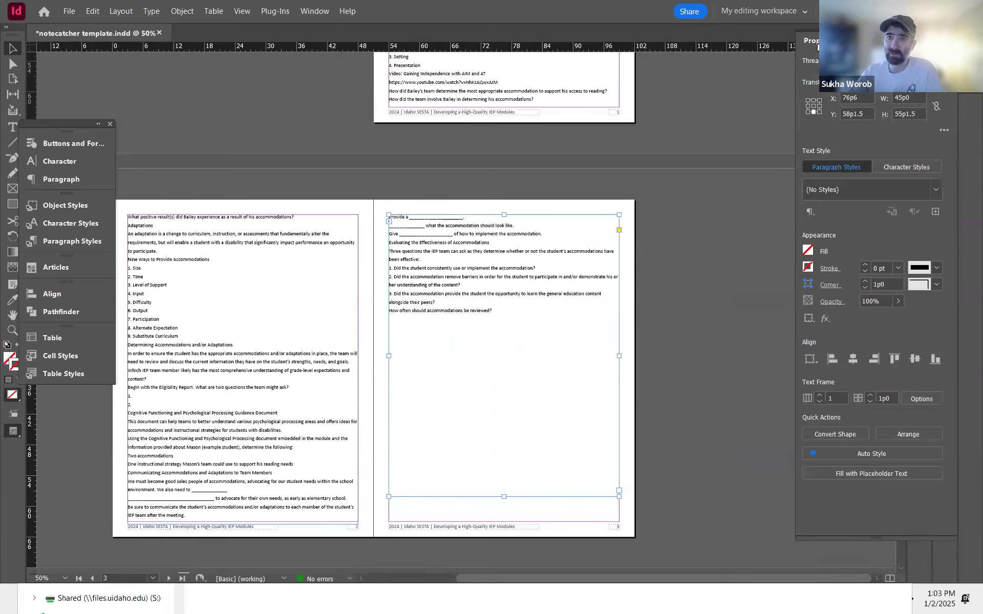
left_click(818, 45)
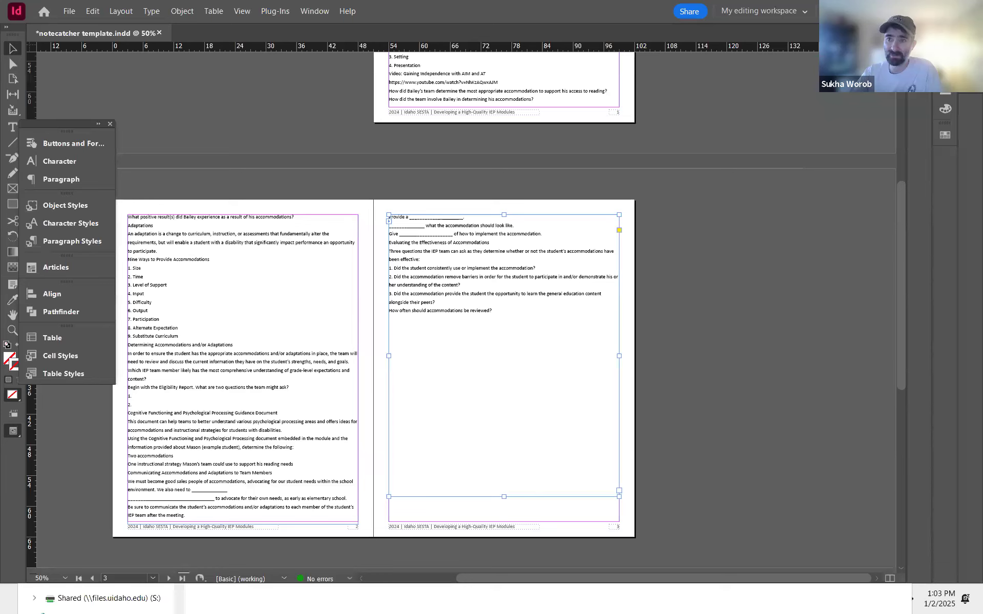
left_click(945, 135)
left_click(814, 41)
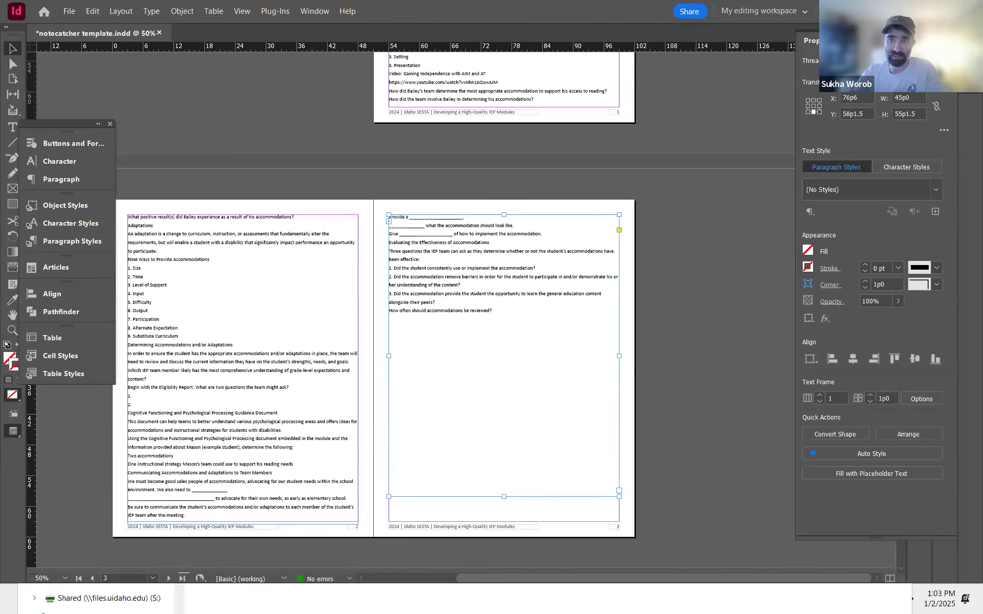
left_click(855, 41)
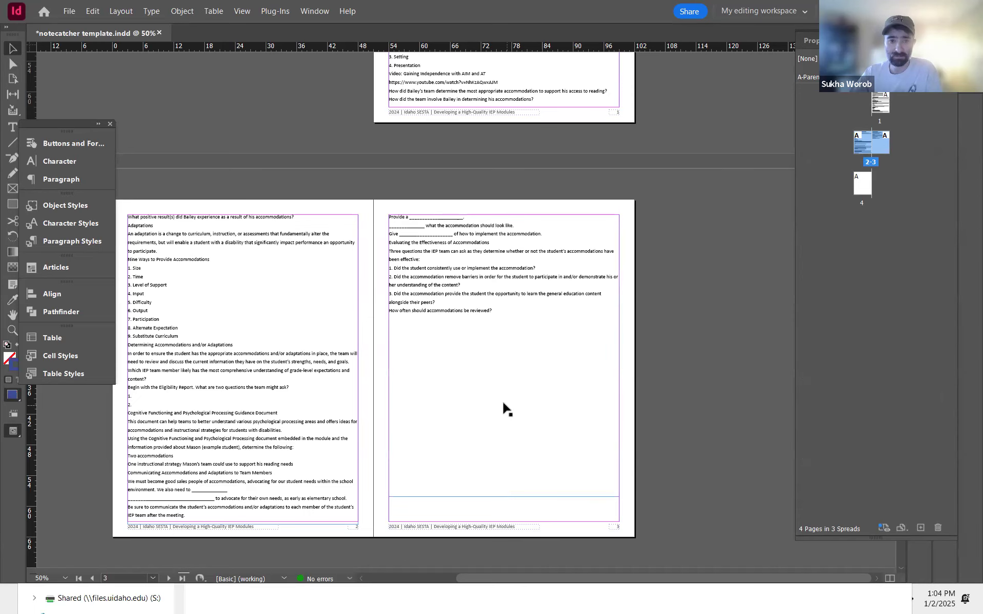
Step: Compare the PDF's final page with the pasted text in the layout
key("alt+Tab")
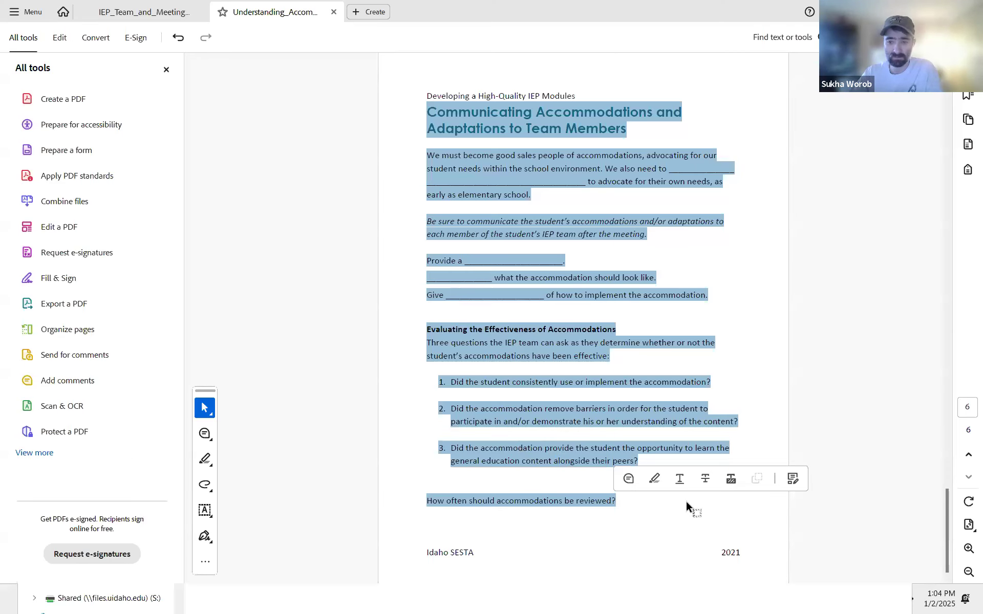
left_click(612, 512)
scroll(611, 513, "up", 5)
scroll(611, 512, "down", 2)
scroll(611, 512, "up", 2)
scroll(610, 513, "down", 5)
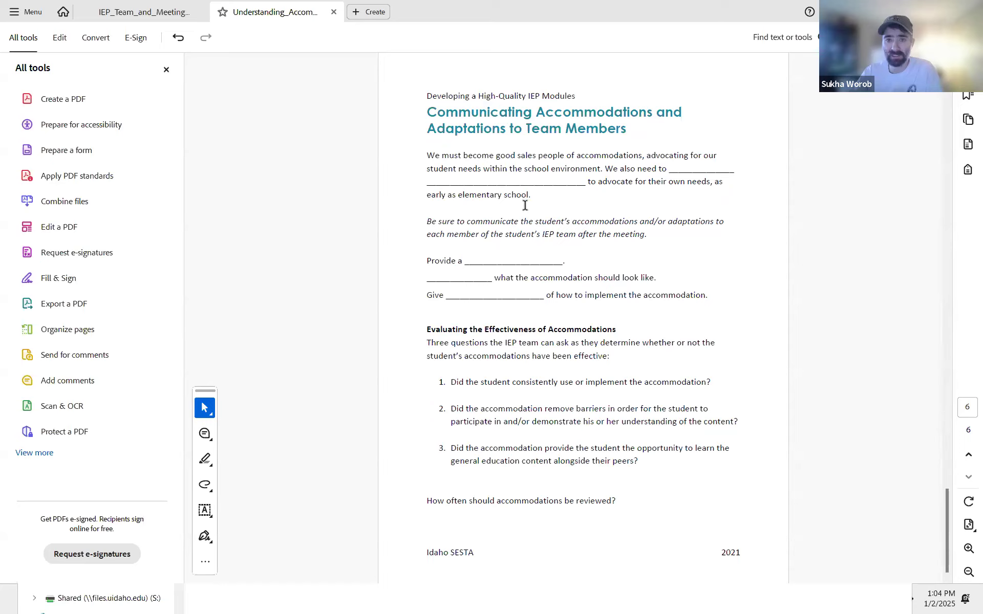
scroll(525, 205, "up", 5)
key("alt+Tab")
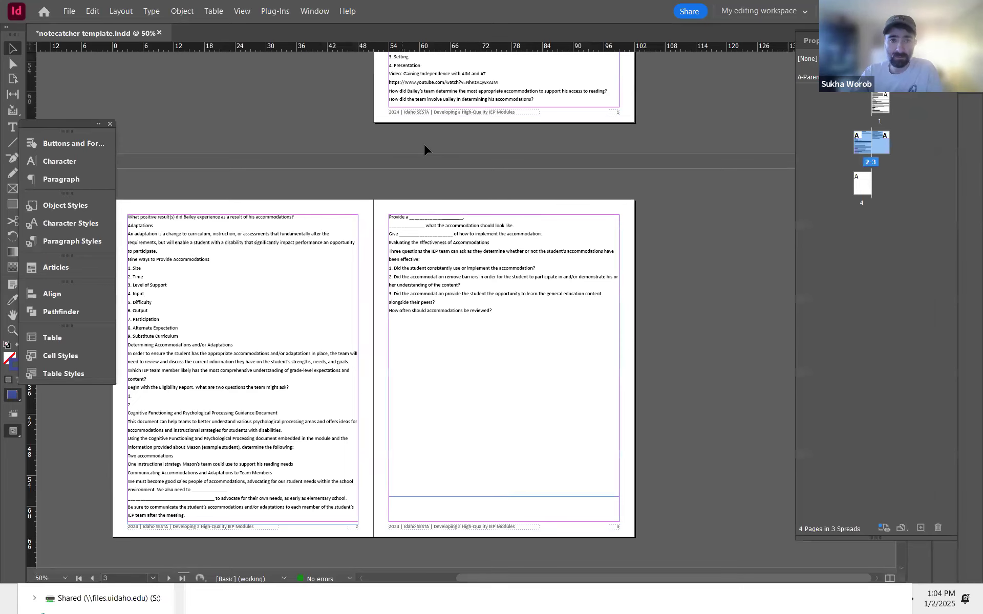
Step: Apply the H2 paragraph style to the Accommodations and Adaptations heading on page 1
left_click_drag(436, 147, 385, 462)
scroll(507, 266, "up", 5)
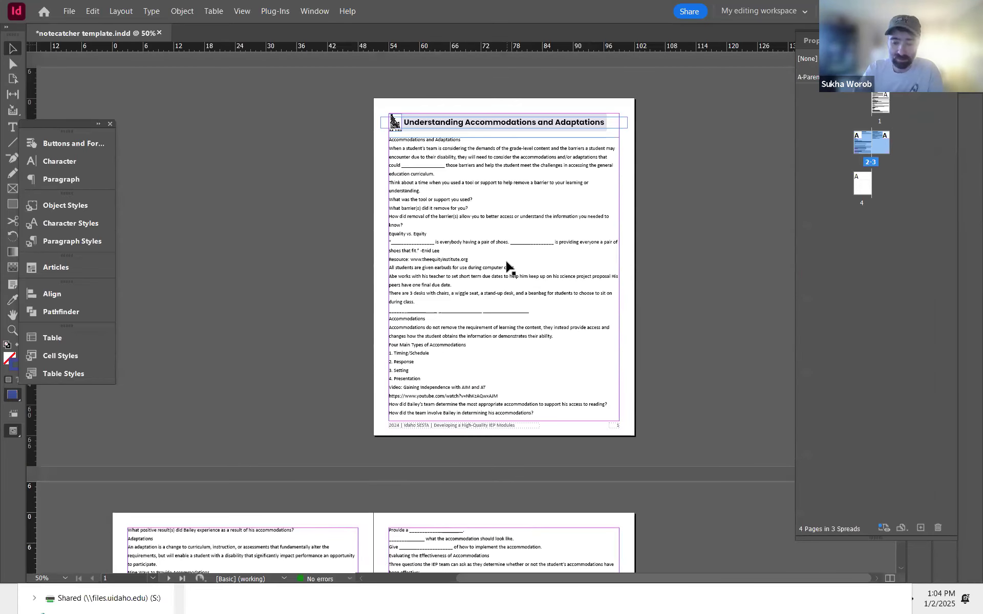
key("ctrl+equal")
key("ctrl+equal")
left_click_drag(506, 266, 450, 507)
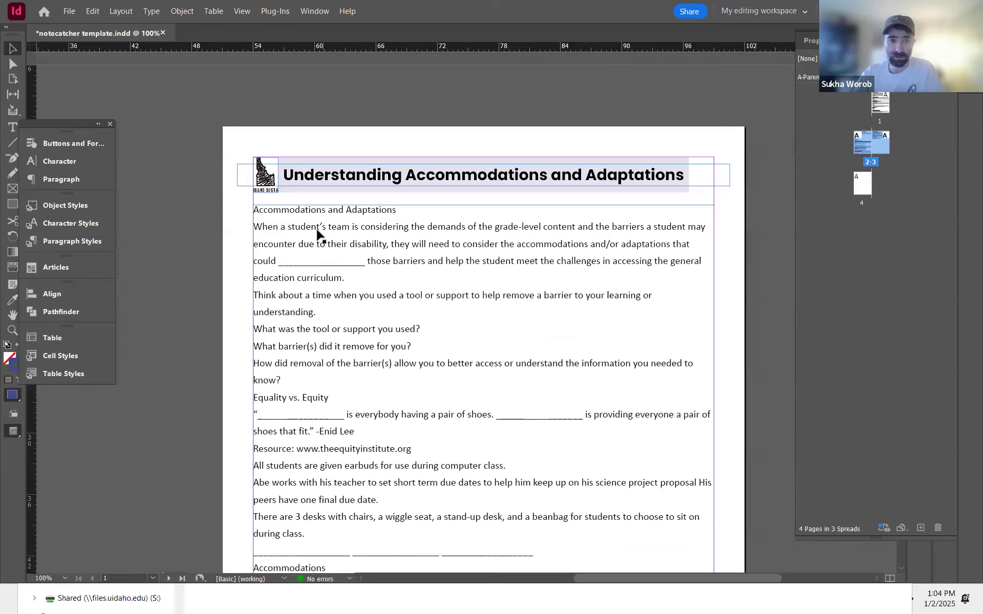
key("t")
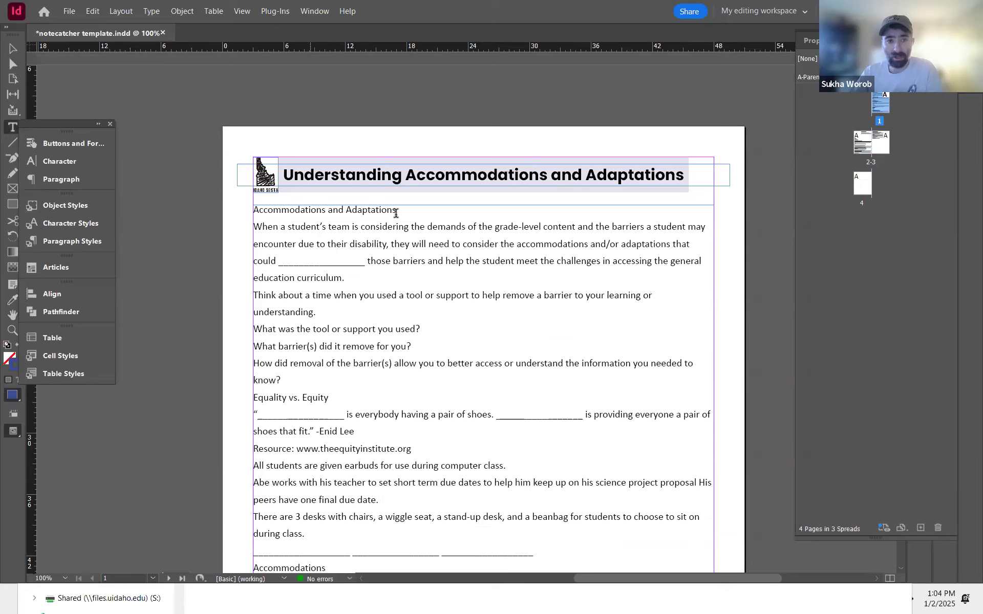
left_click(261, 208)
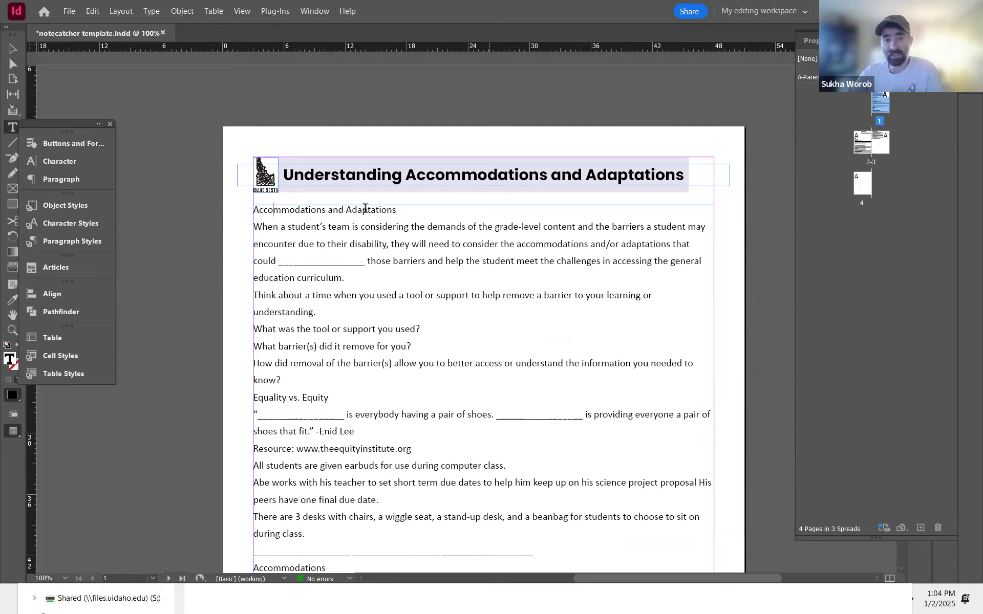
left_click(275, 210)
left_click(75, 242)
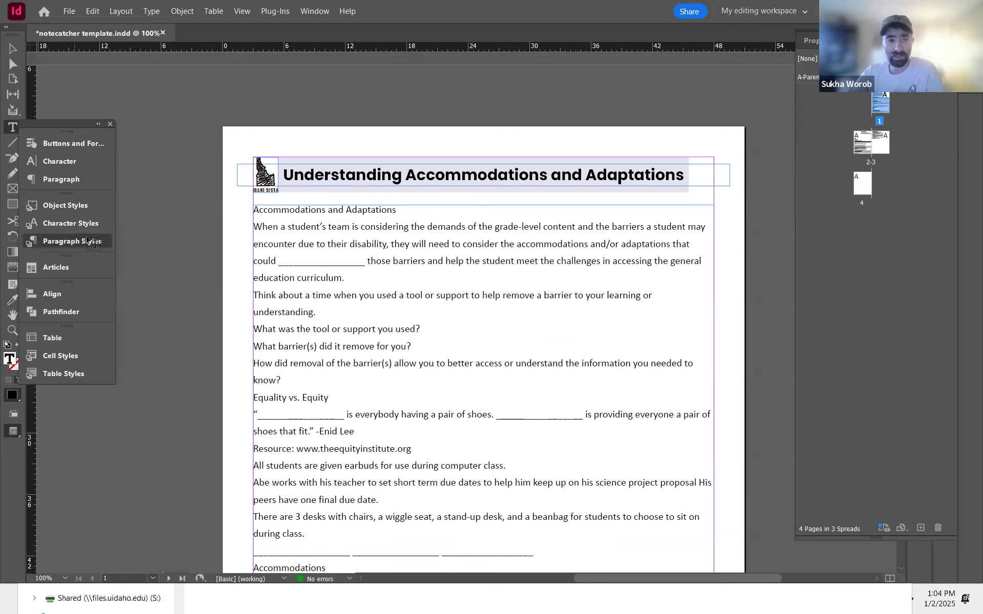
left_click(172, 261)
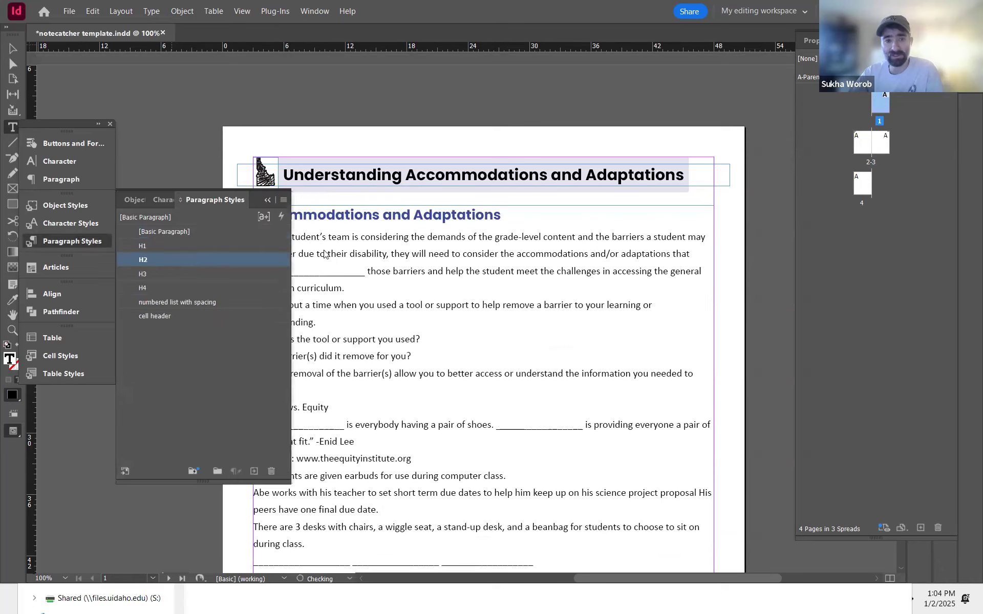
left_click(426, 254)
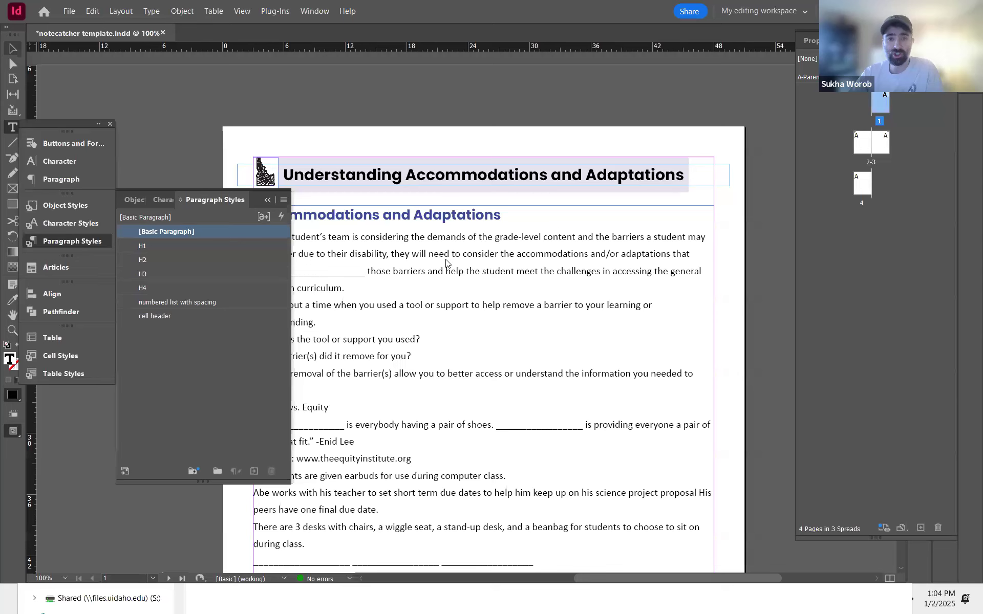
key("Escape")
left_click_drag(399, 268, 487, 212)
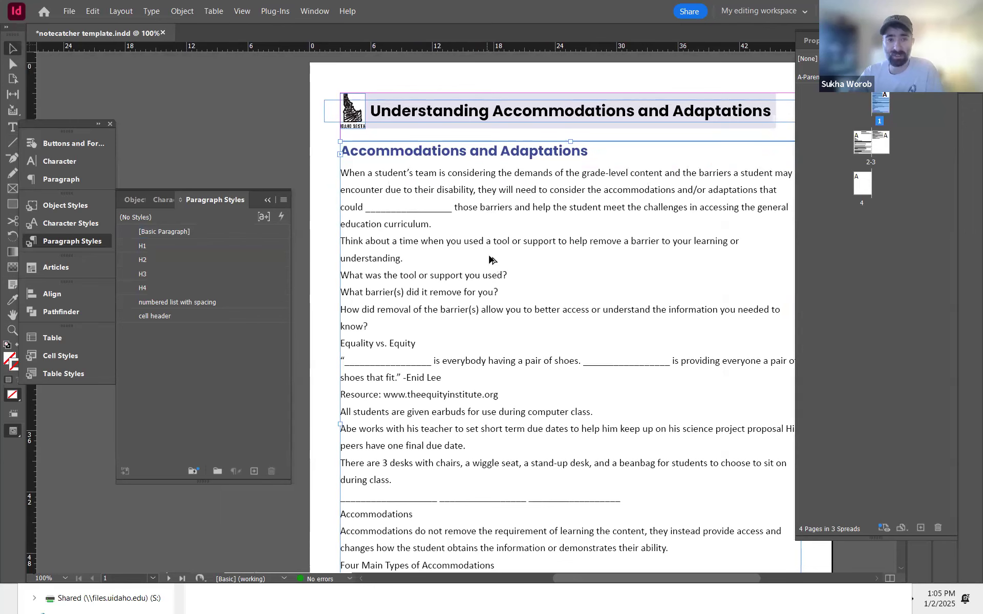
Step: Examine the bold formatting of the 'Think about a time…' prompt in the PDF
key("alt+Tab")
left_click(450, 267)
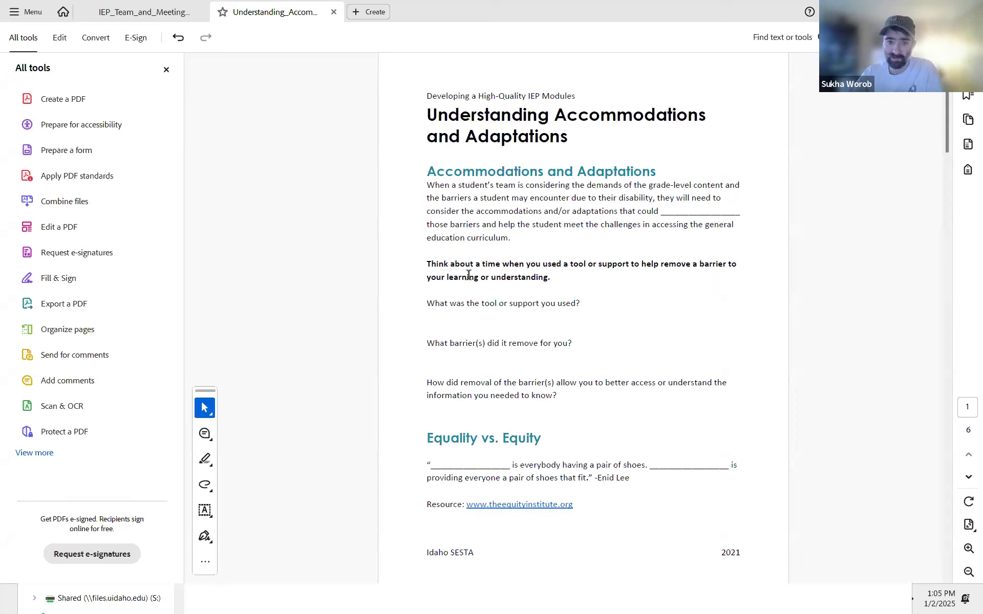
left_click_drag(543, 263, 551, 275)
left_click(551, 277)
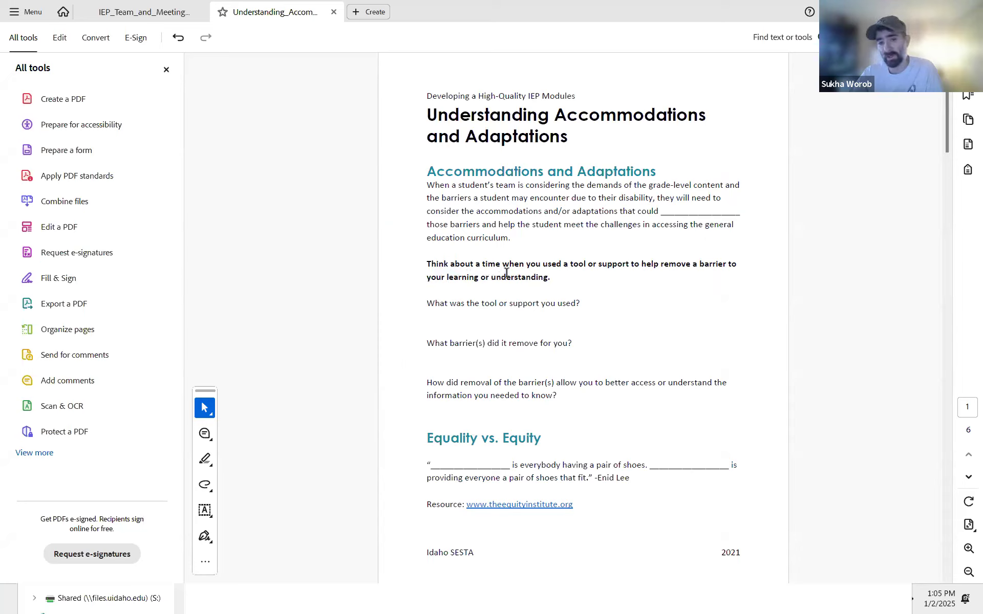
left_click_drag(423, 263, 551, 279)
left_click(551, 279)
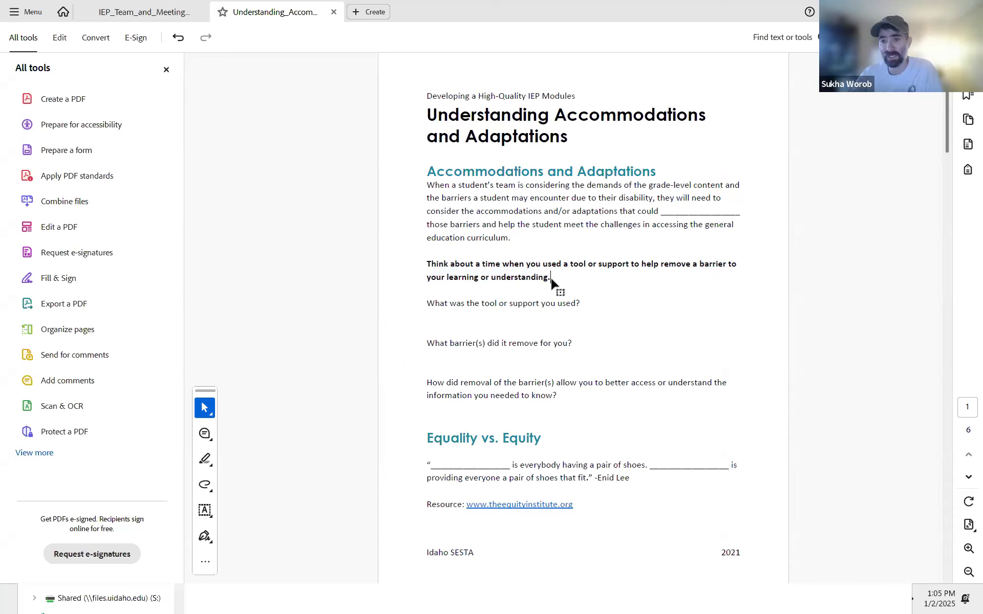
key("alt+Tab")
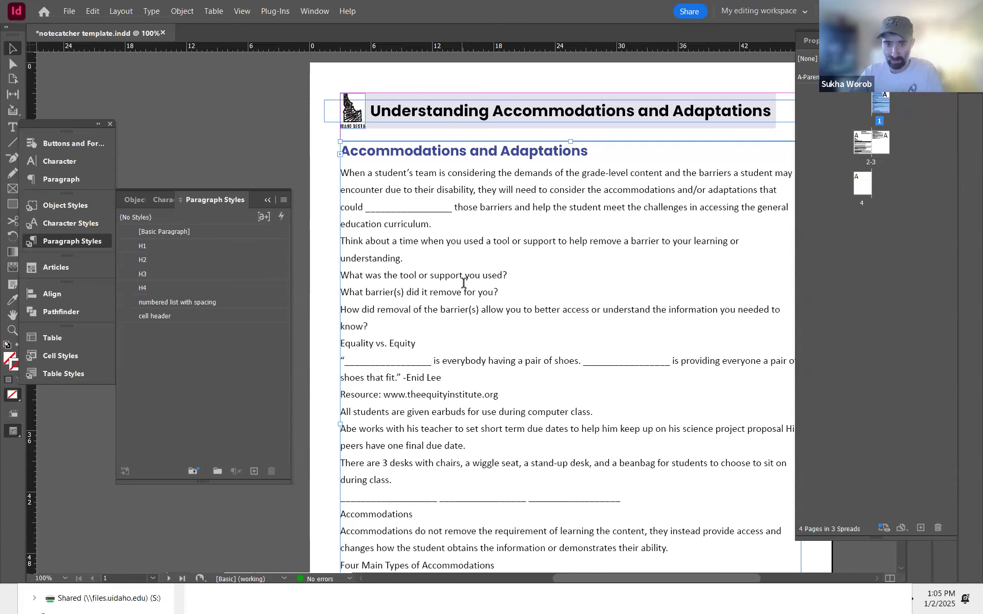
key("alt+Tab")
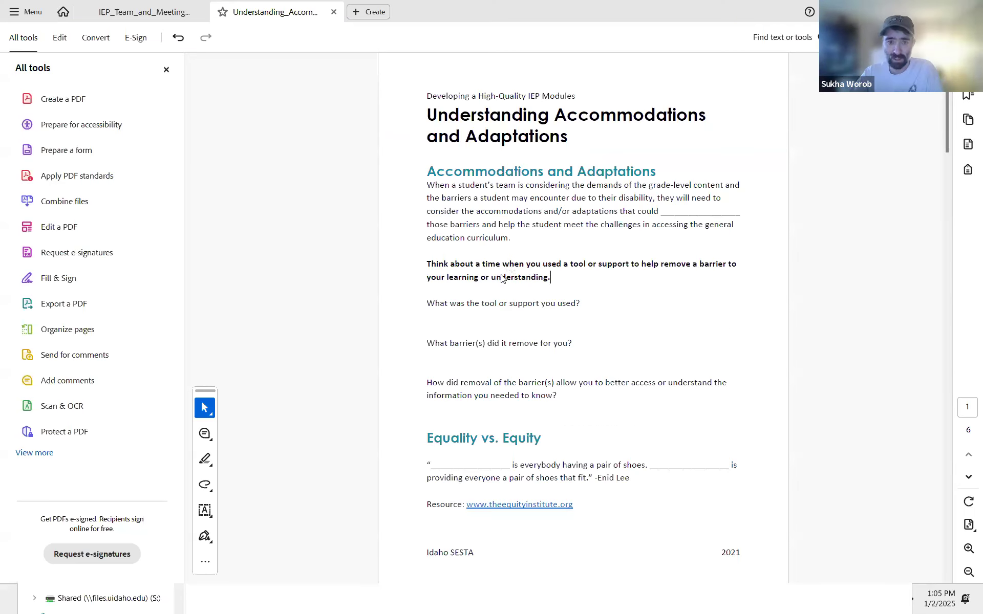
key("alt+Tab")
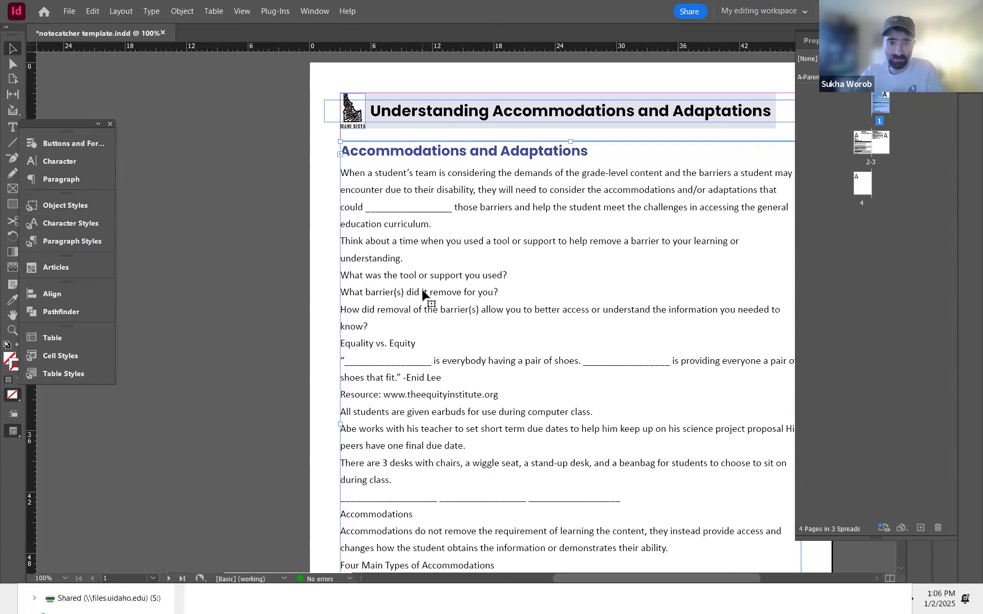
key("alt+Tab")
key("alt+Tab")
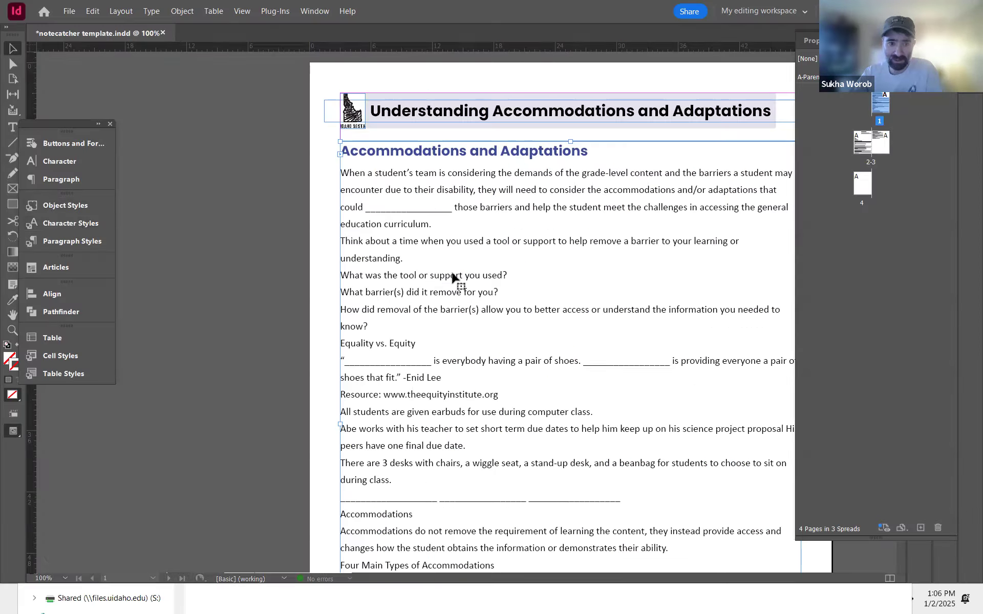
Step: Select the 'Think about a time…' paragraph and create a new character style
double_click(372, 245)
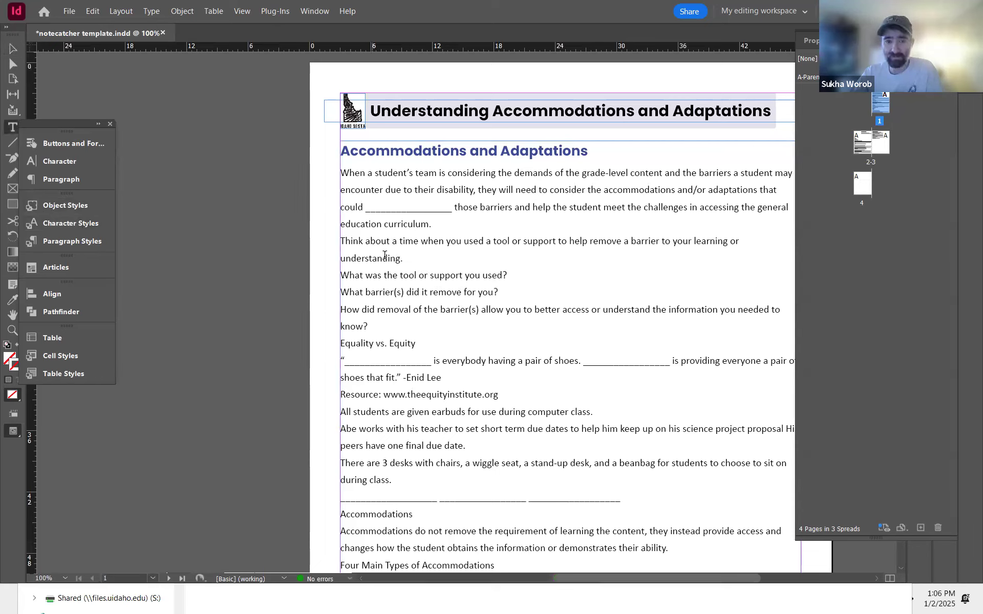
left_click(353, 246)
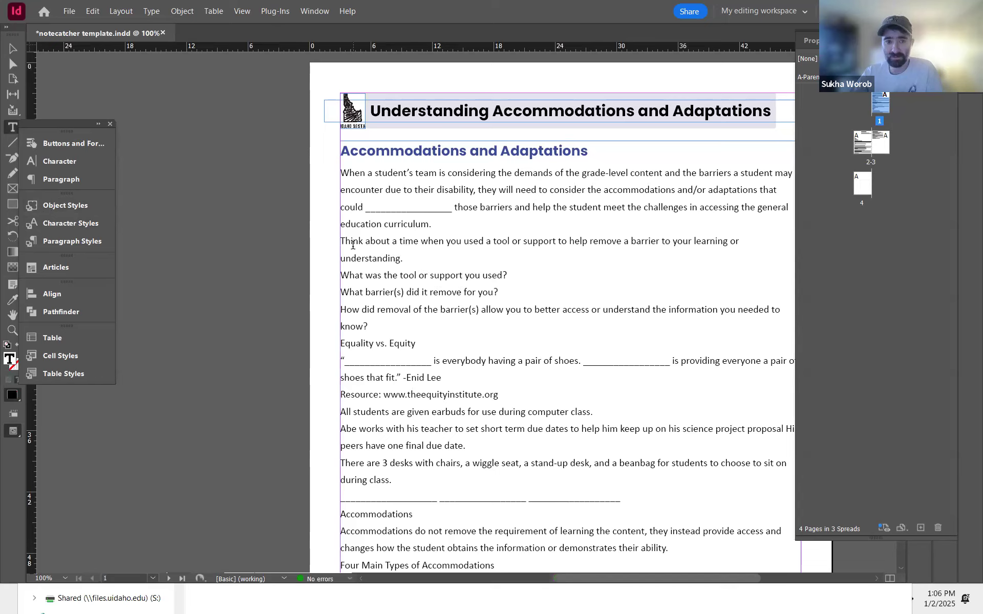
triple_click(408, 263)
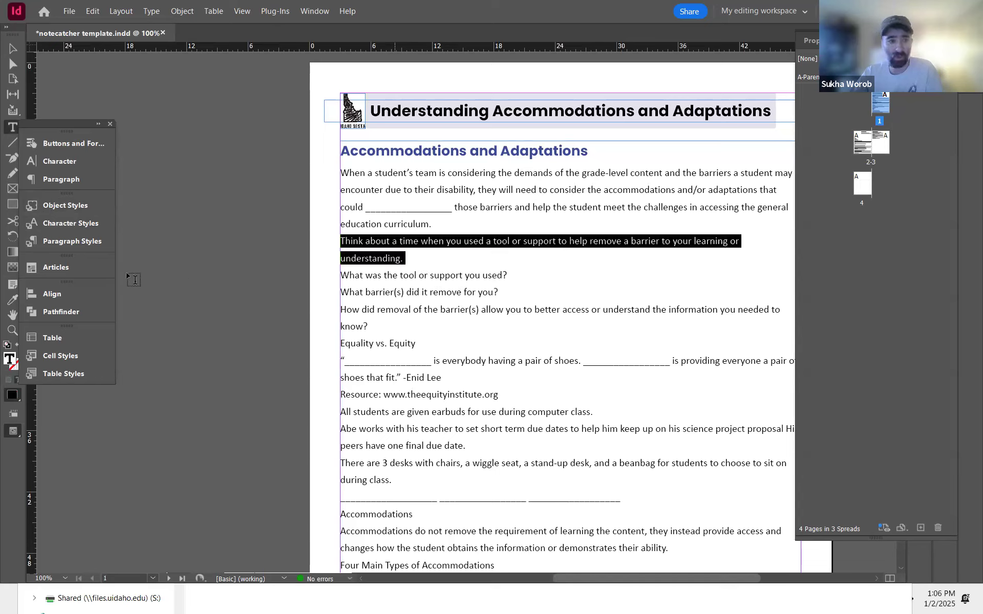
left_click(90, 224)
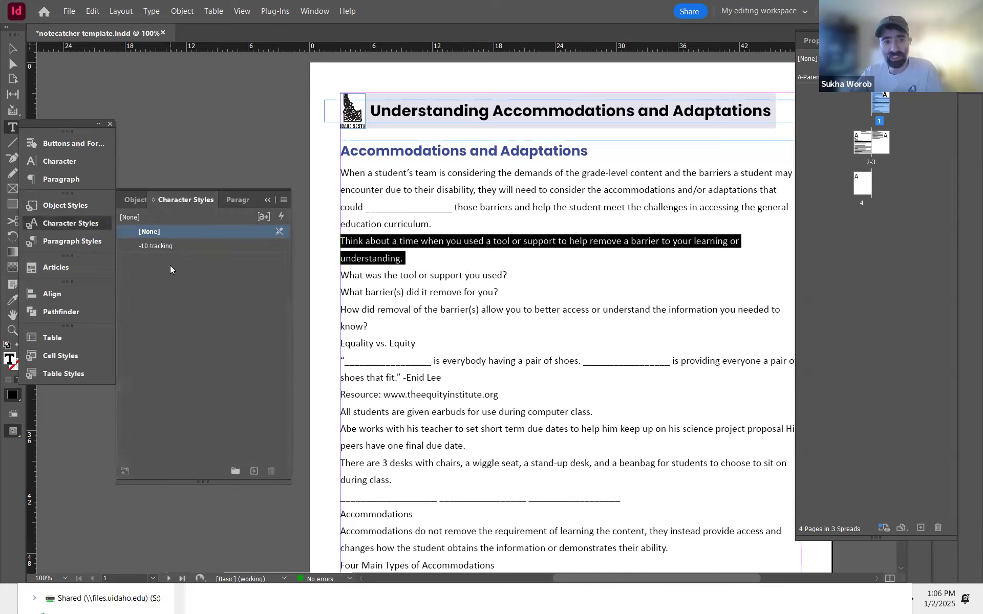
left_click(229, 333)
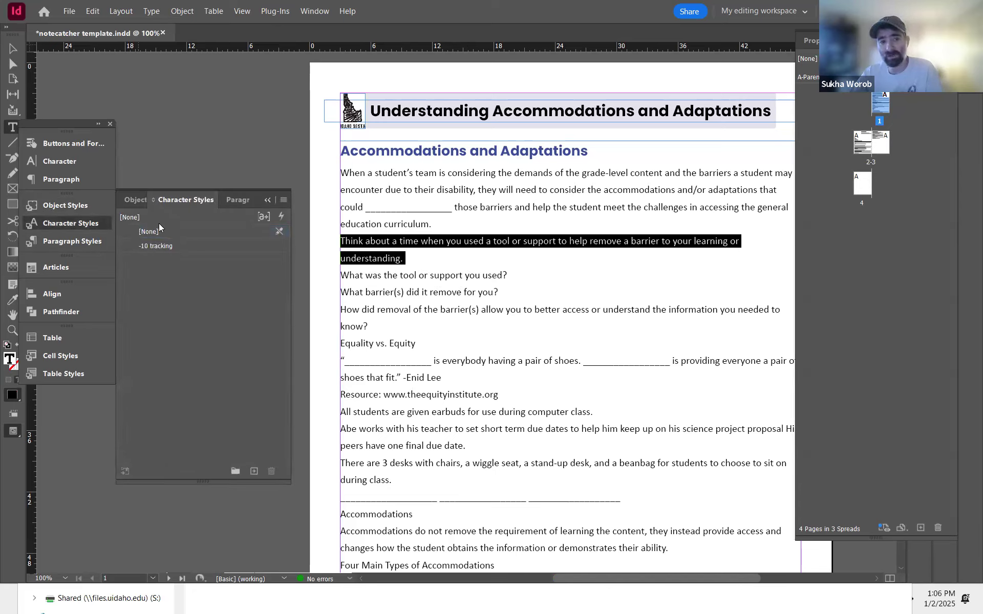
left_click(253, 472)
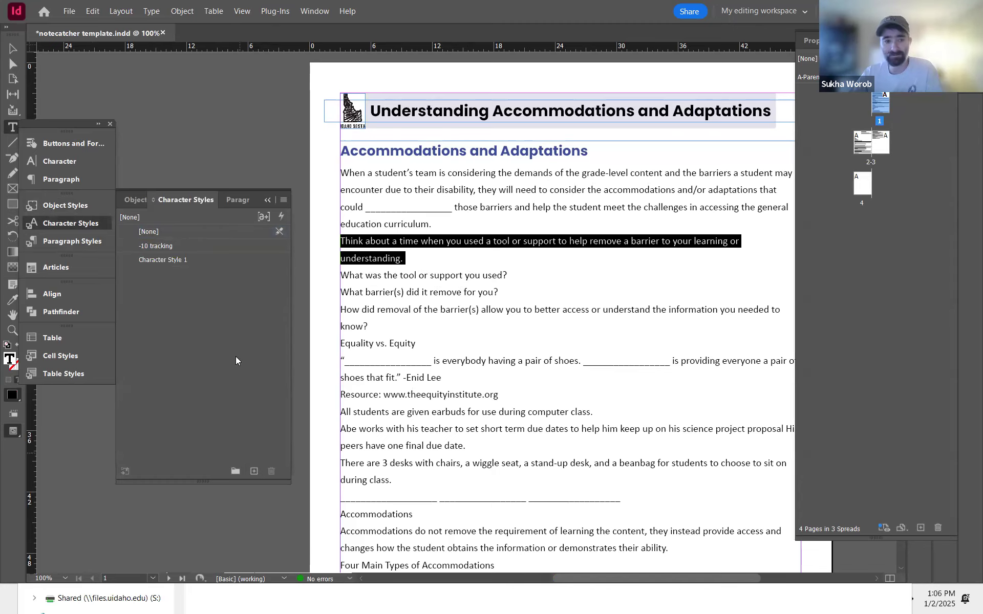
Step: Name the new character style Bold text
double_click(194, 260)
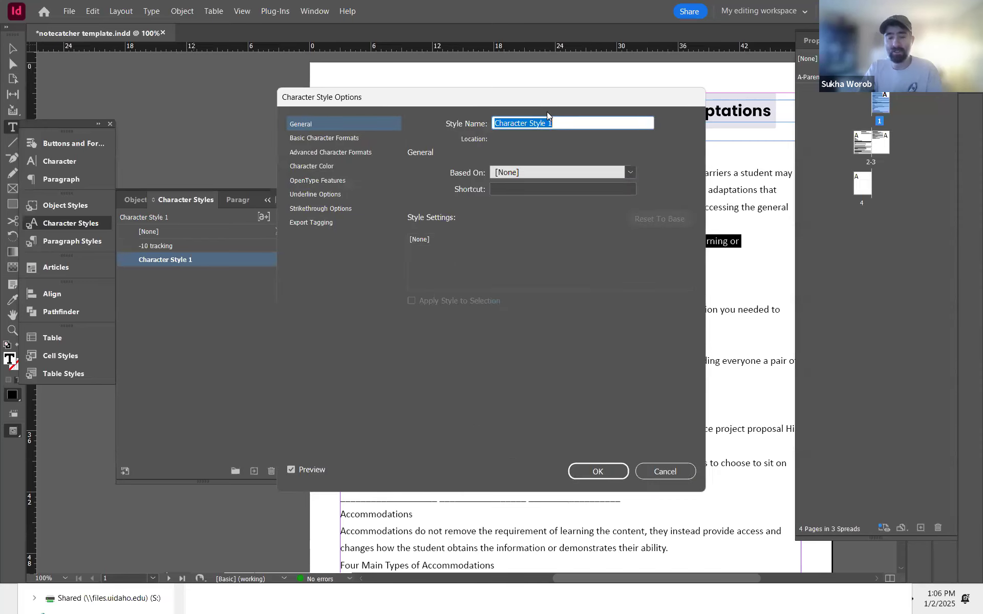
type("Bold nor")
key("BackSpace")
key("BackSpace")
type("text")
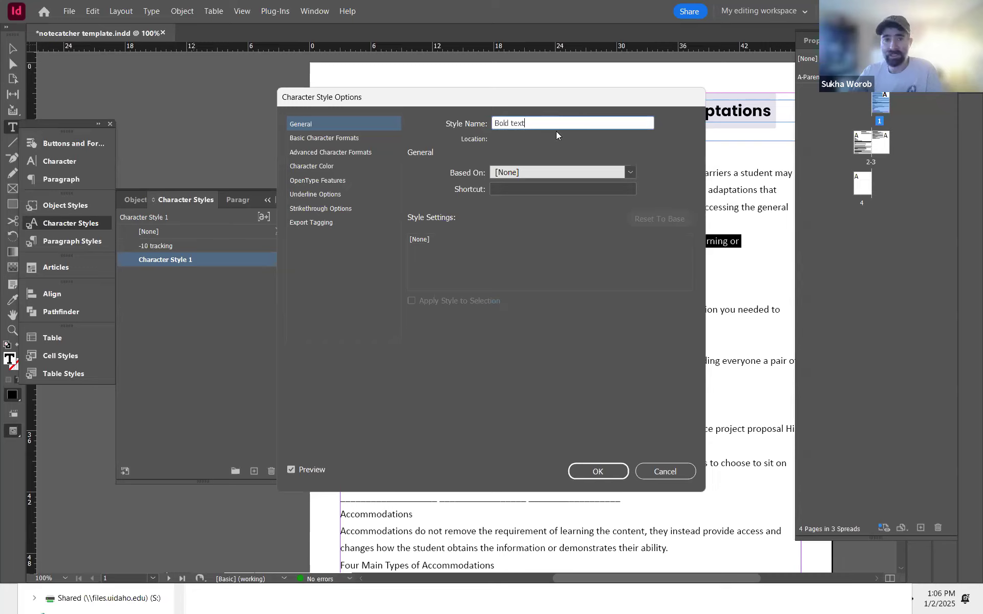
Step: Browse the font style options in the Bold text character style's basic character formats
left_click(342, 138)
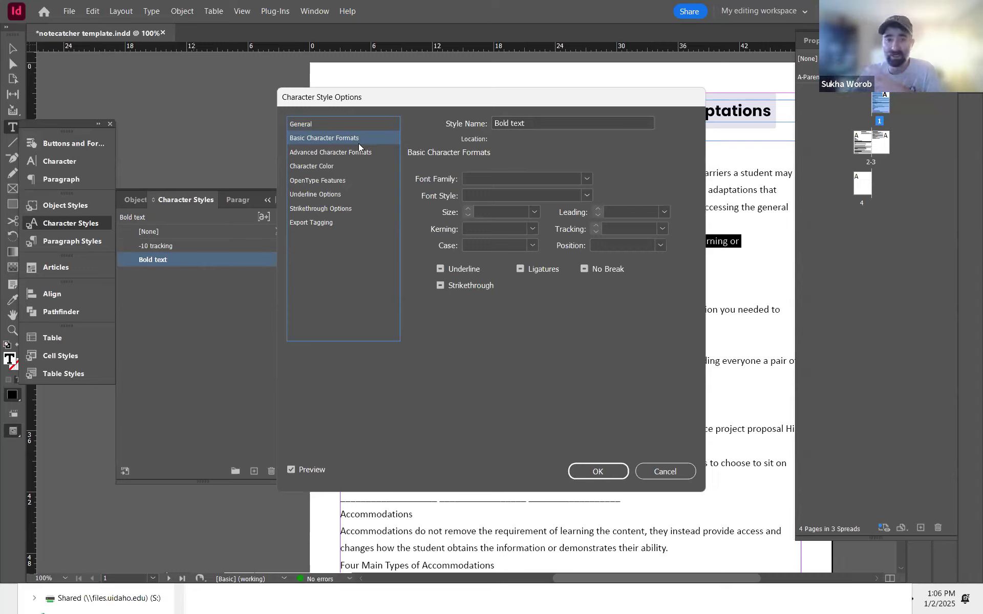
left_click(587, 195)
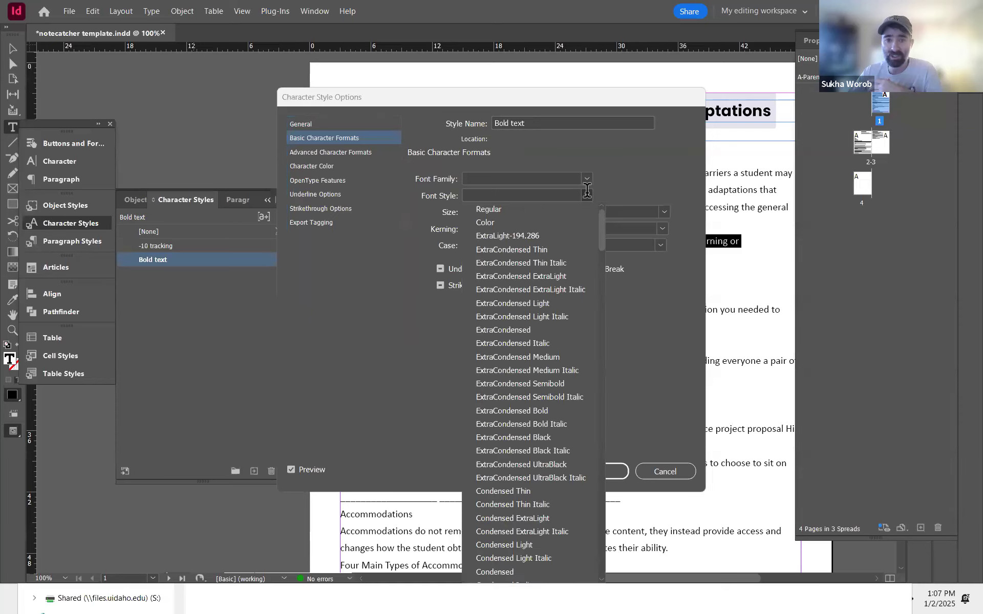
left_click(514, 176)
left_click(513, 175)
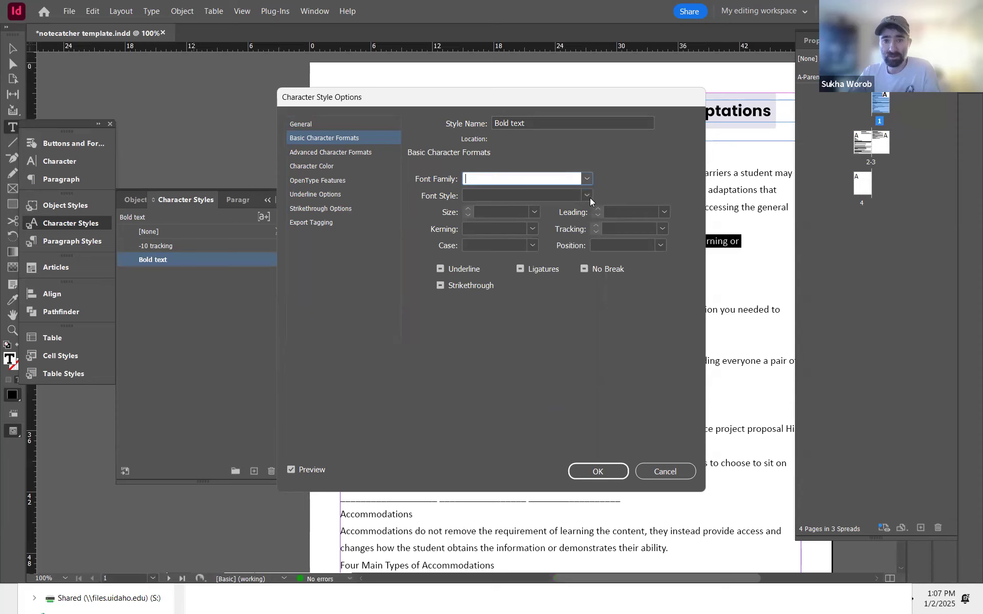
left_click(586, 195)
scroll(588, 195, "down", 10)
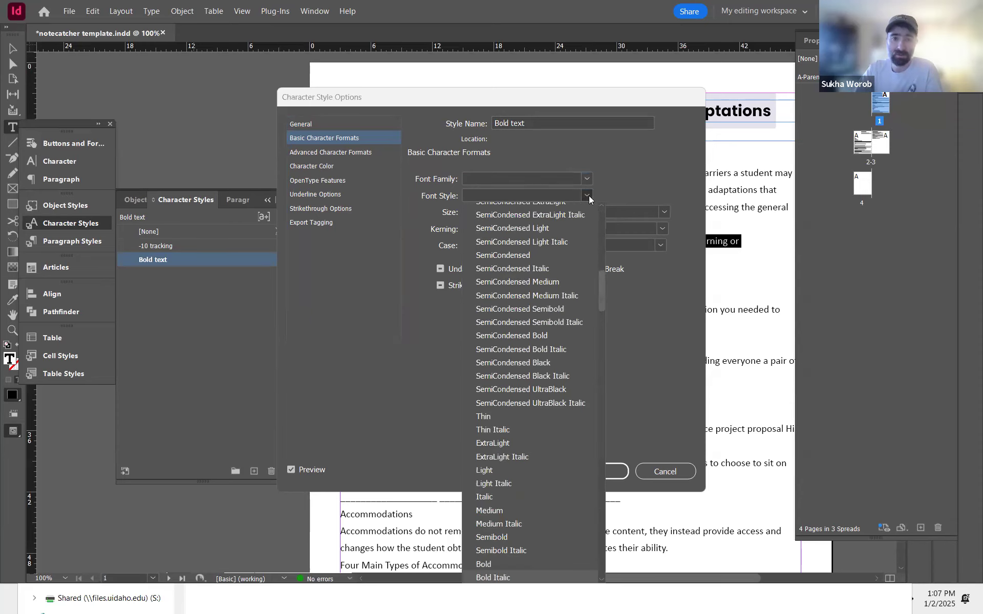
scroll(552, 206, "down", 1)
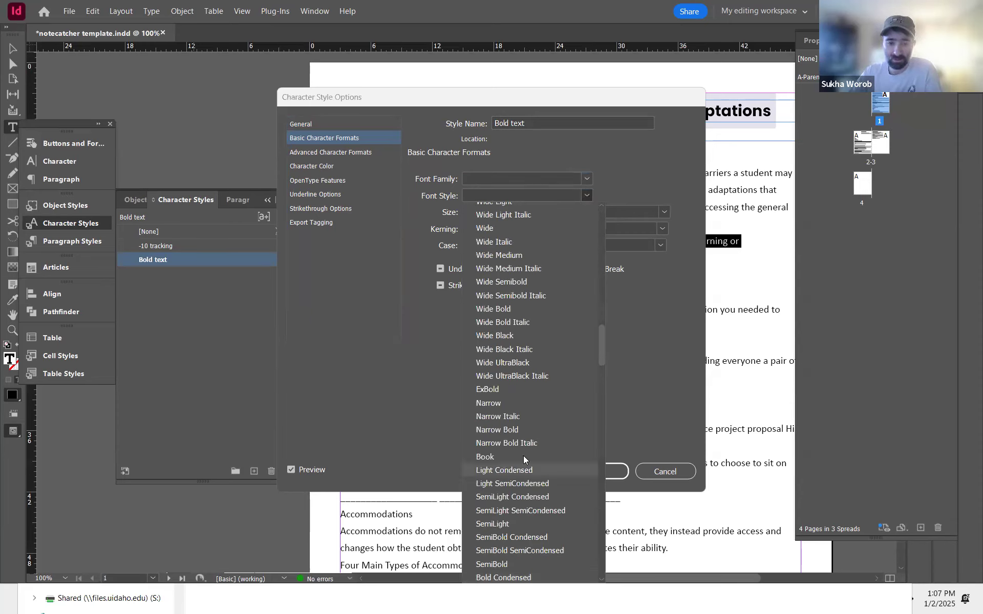
scroll(523, 456, "down", 3)
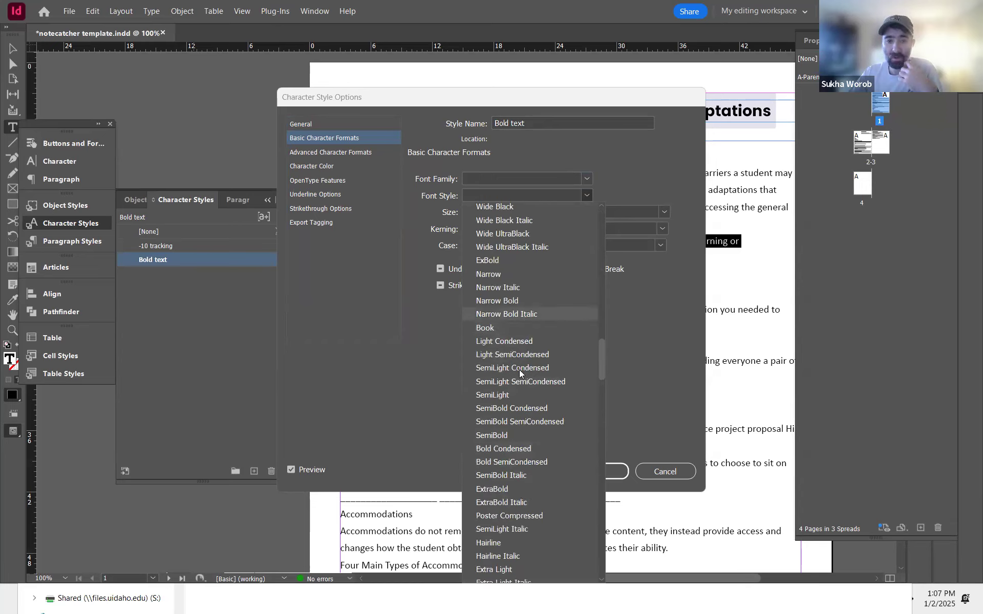
scroll(543, 421, "down", 2)
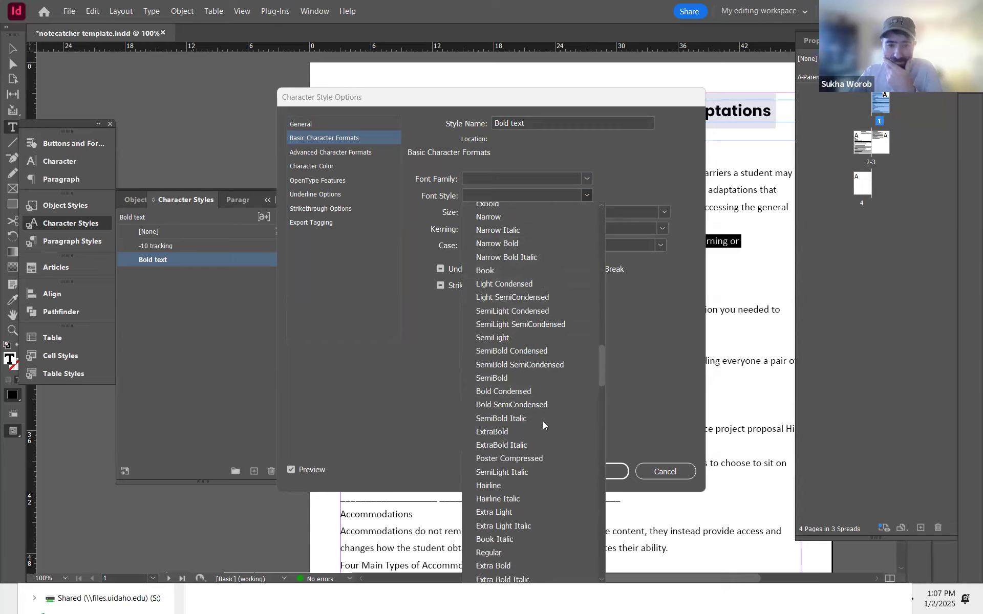
scroll(541, 436, "down", 8)
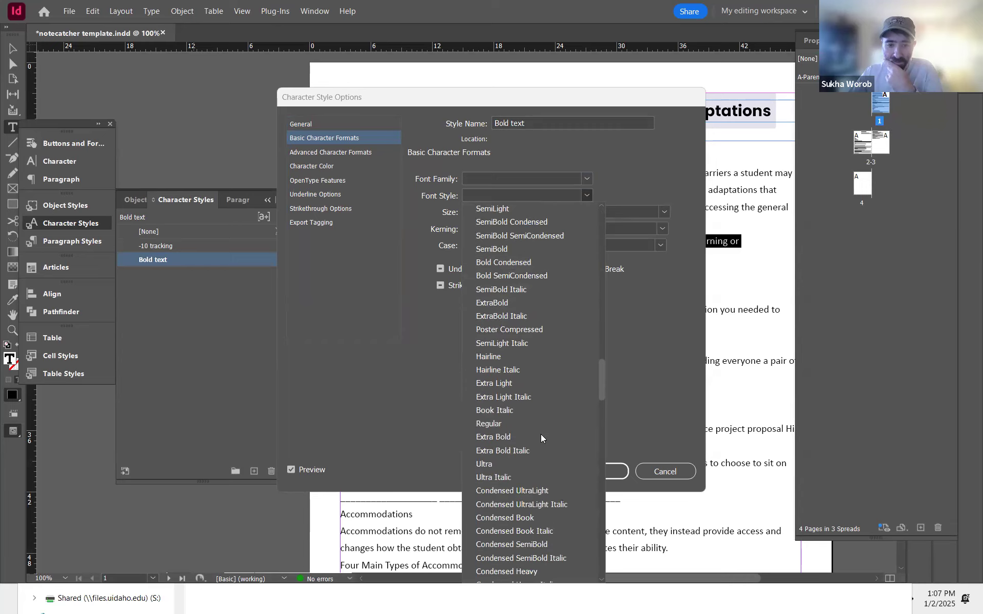
scroll(540, 434, "down", 2)
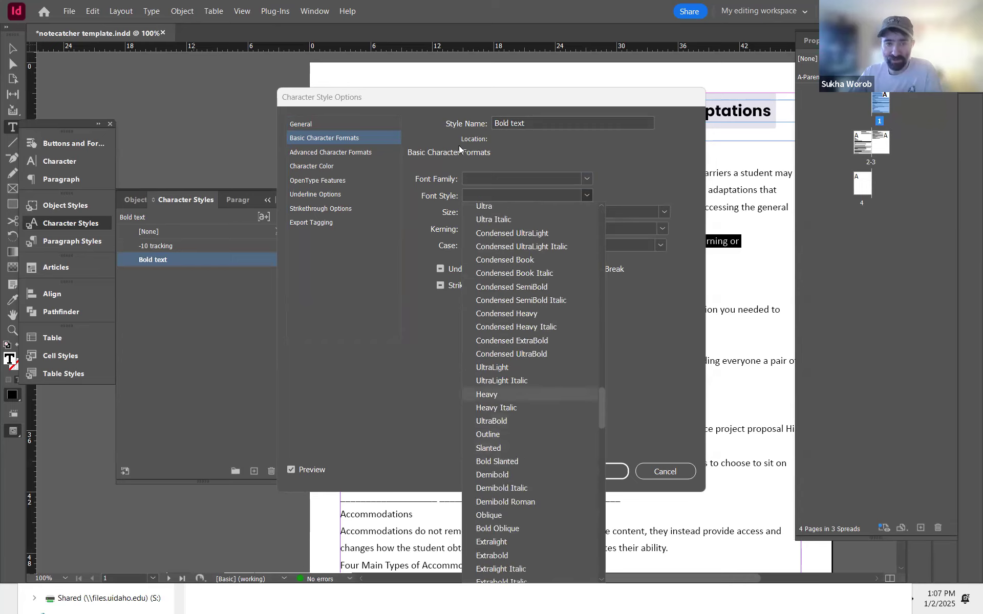
Step: Define the Bold text character style as Calibri Bold with ligatures turned off and save it
left_click(498, 176)
left_click(502, 177)
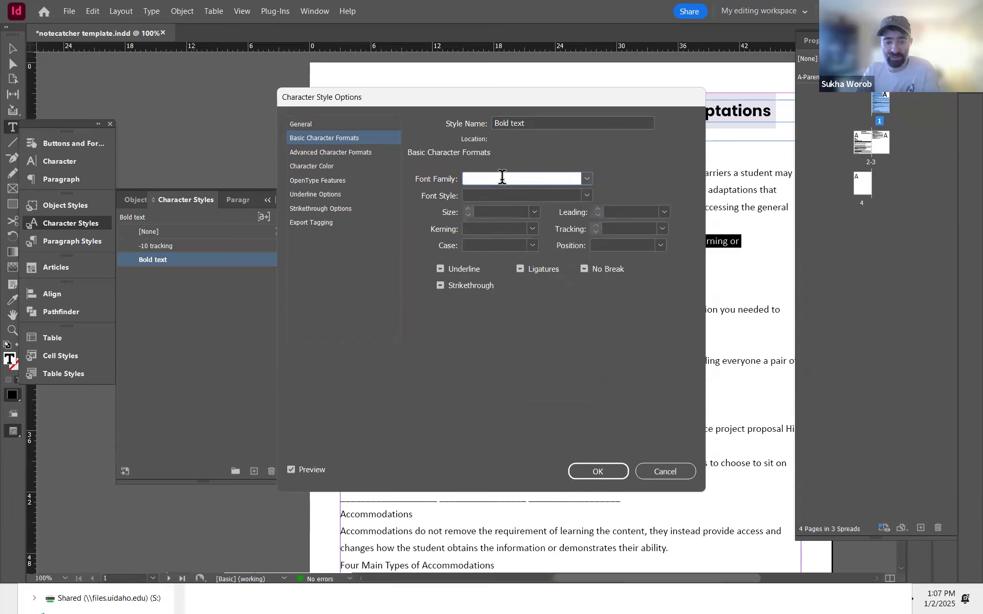
type("Calibri")
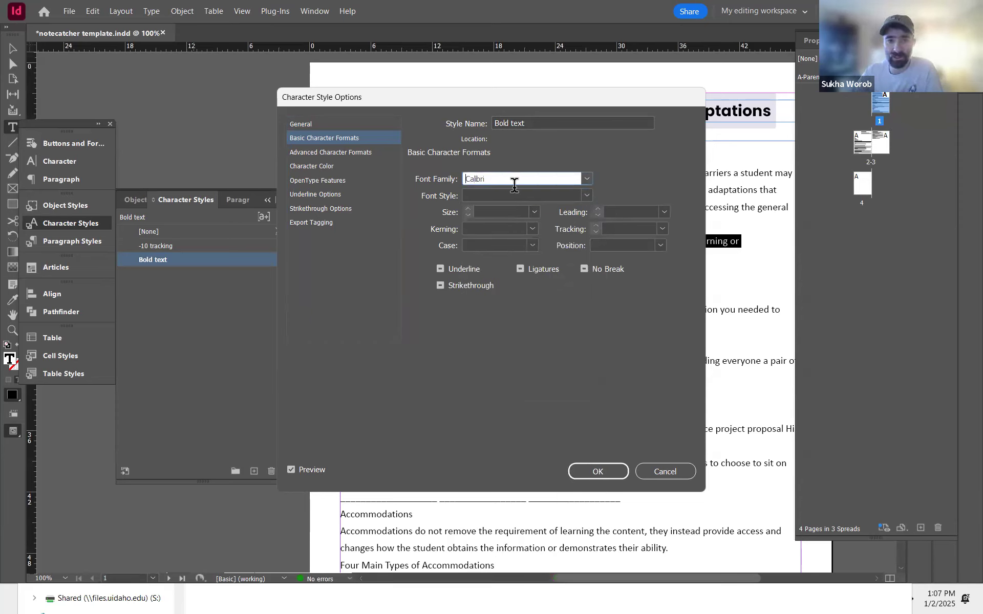
key("Tab")
left_click(586, 196)
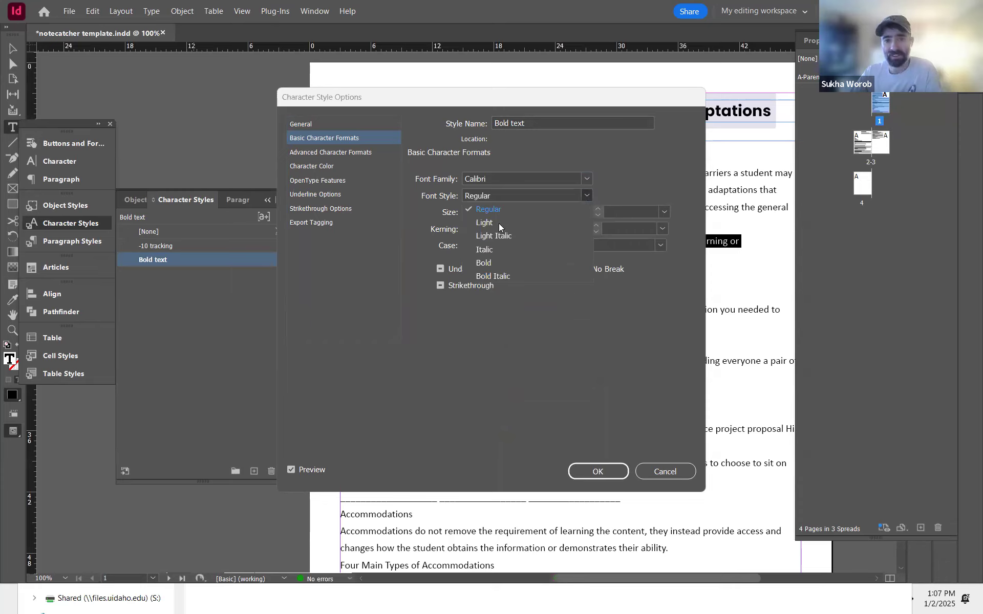
left_click(489, 259)
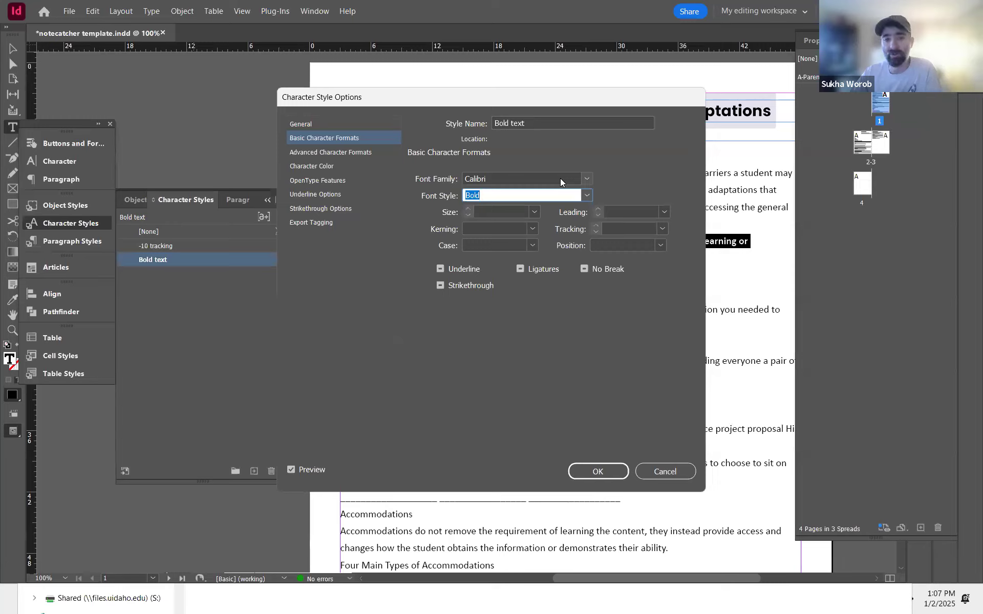
left_click(520, 269)
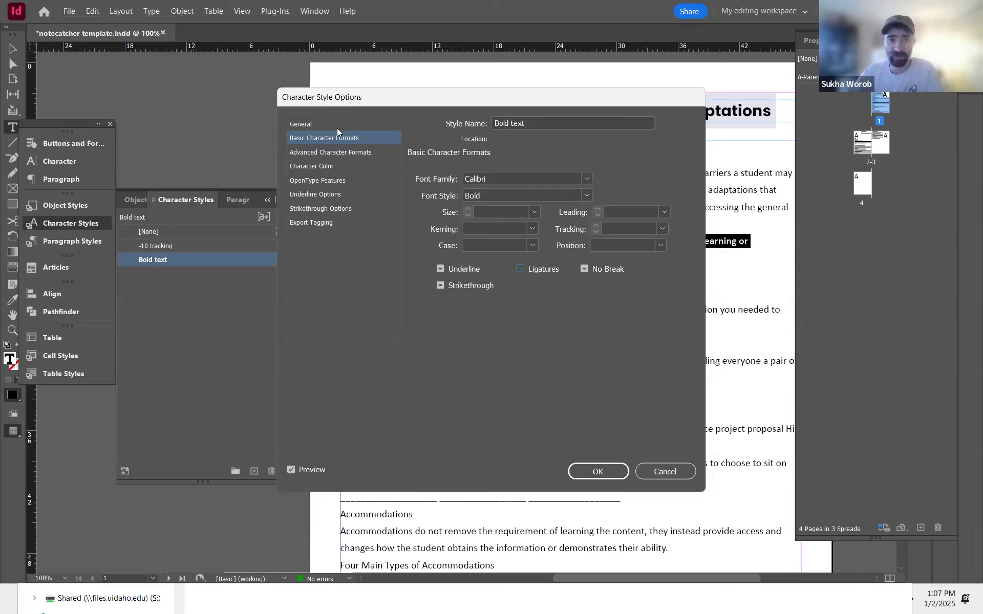
left_click(600, 478)
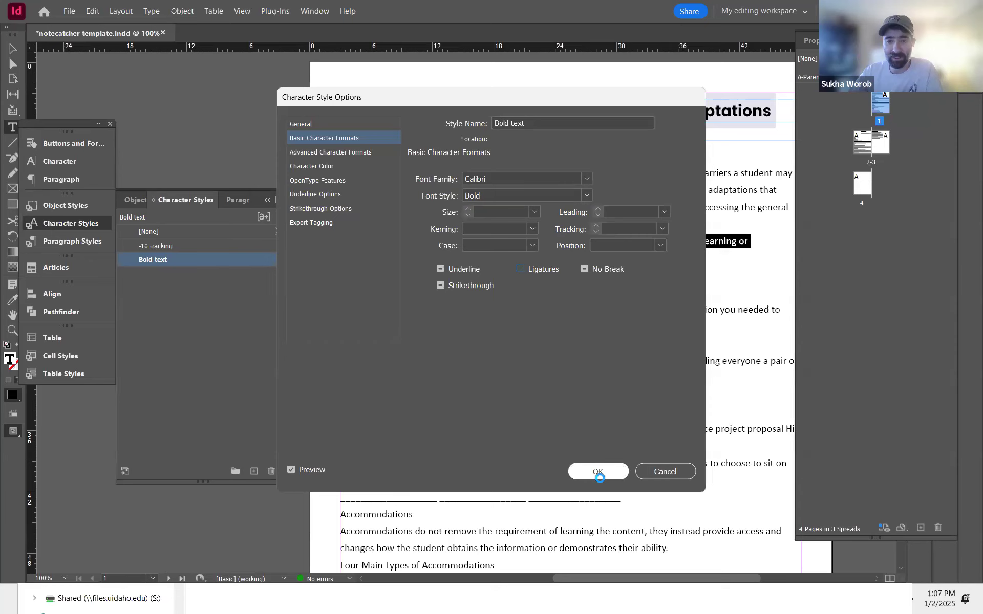
Step: Select the 'Think about a time…' paragraph and inspect its paragraph and character styles
left_click(446, 274)
left_click_drag(423, 261, 348, 241)
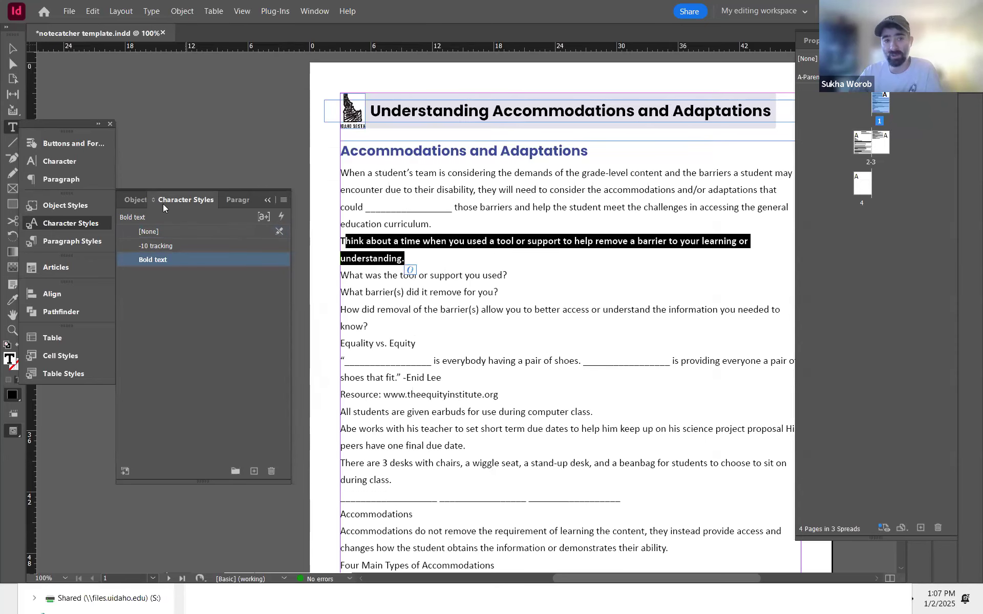
left_click(234, 200)
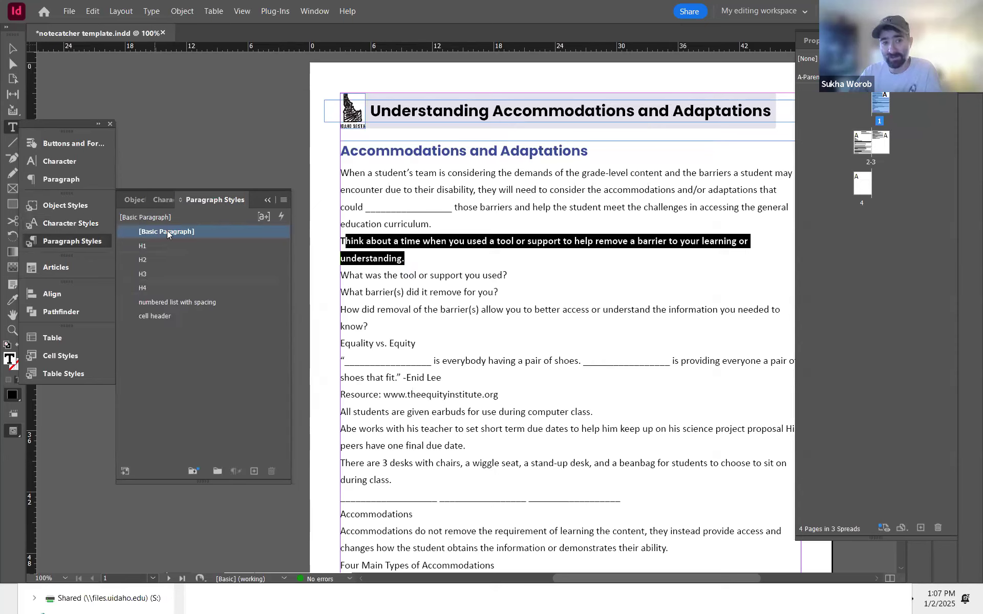
left_click(163, 198)
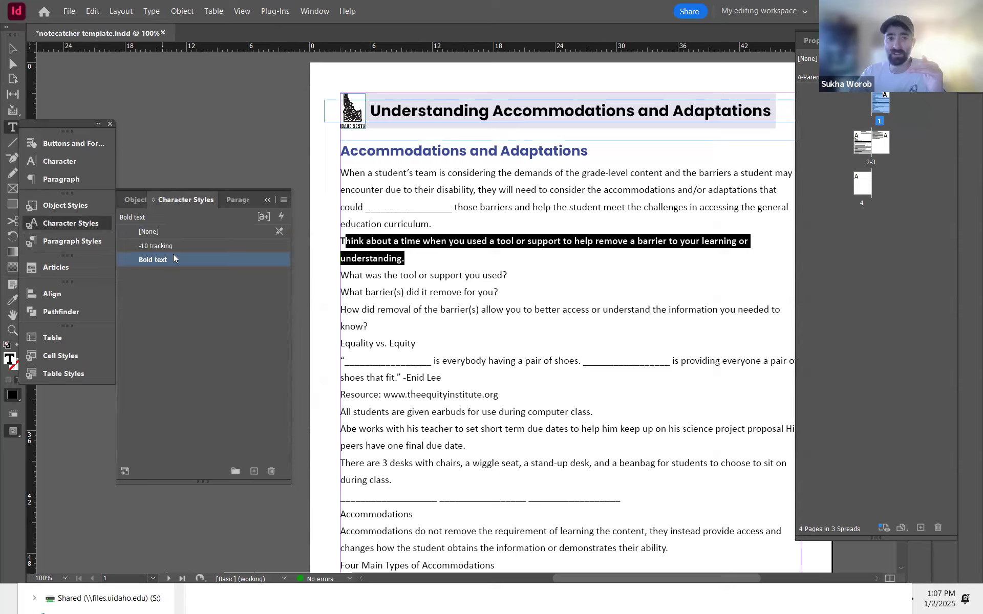
left_click(533, 224)
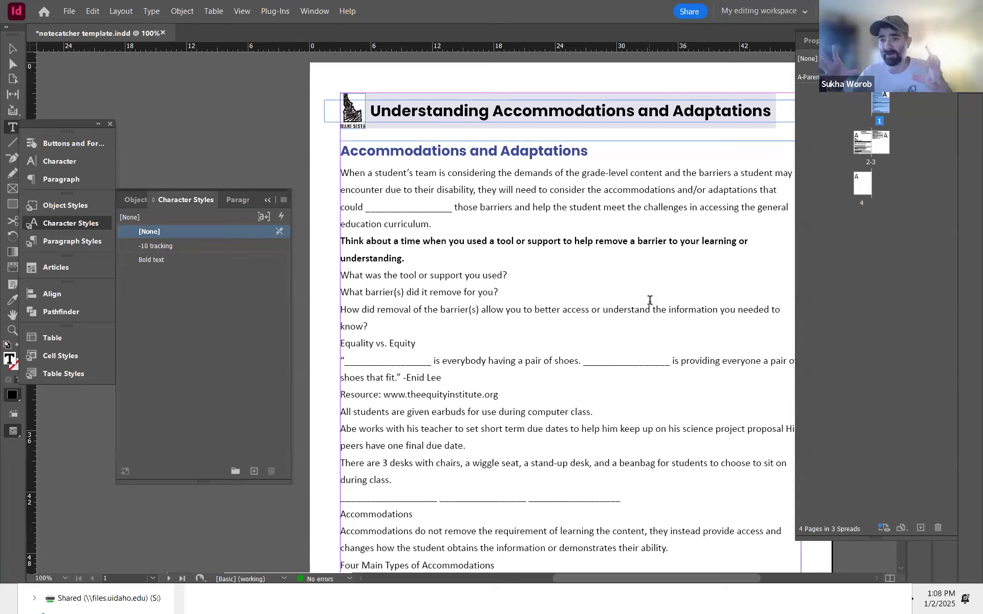
Step: Try the -10 tracking character style on the 'There are 3 desks…' paragraph and undo it
left_click(412, 477)
triple_click(366, 475)
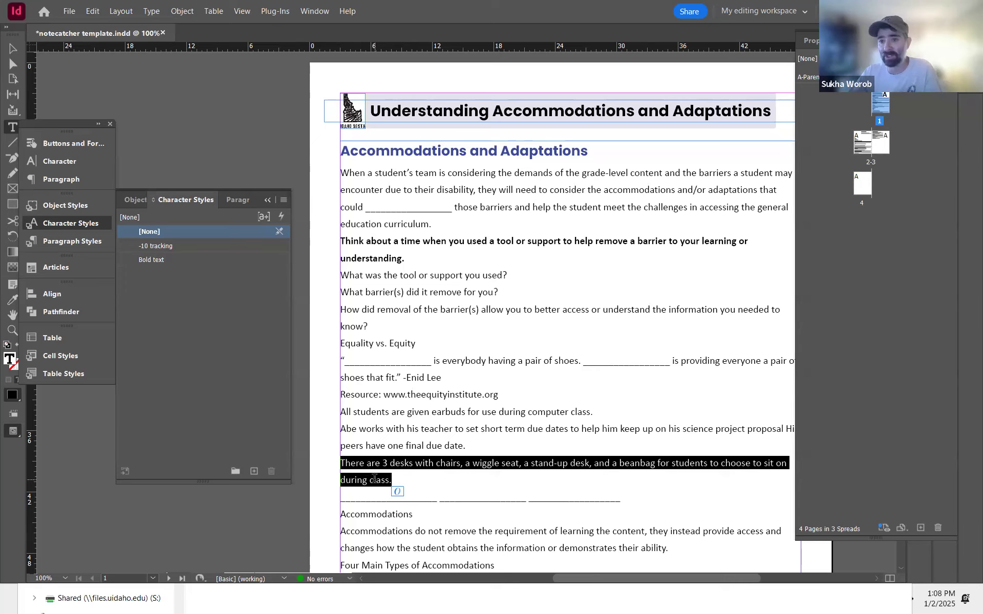
left_click(171, 245)
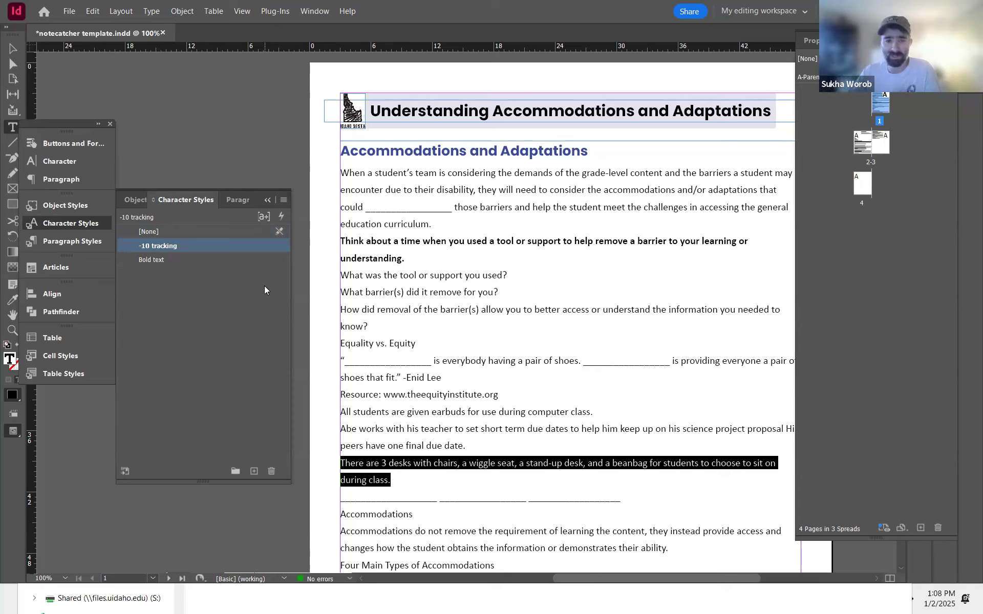
key("ctrl+z")
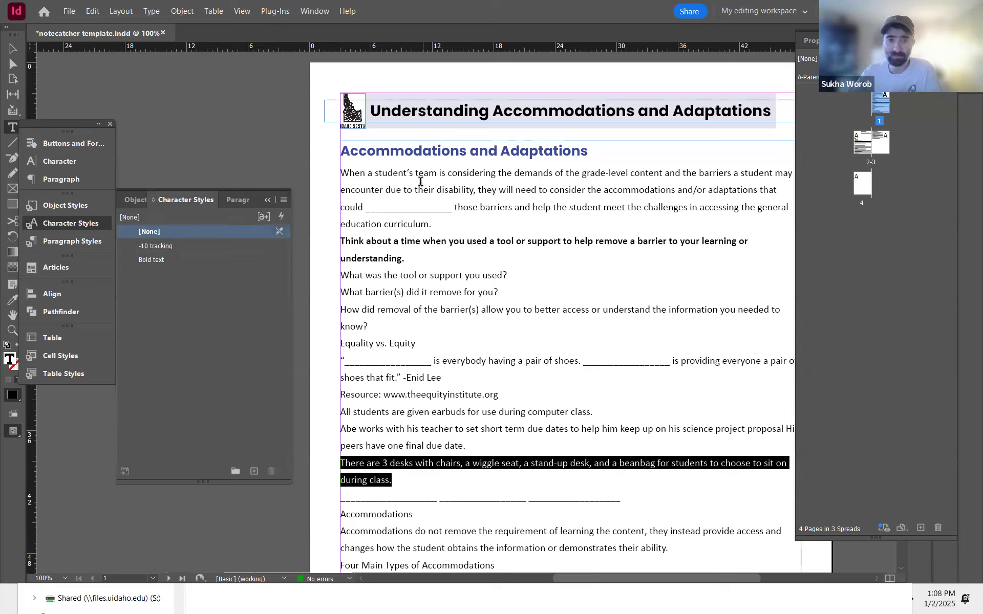
Step: Switch to the PDF to compare the Equality vs. Equity heading, then return to the template
left_click(420, 181)
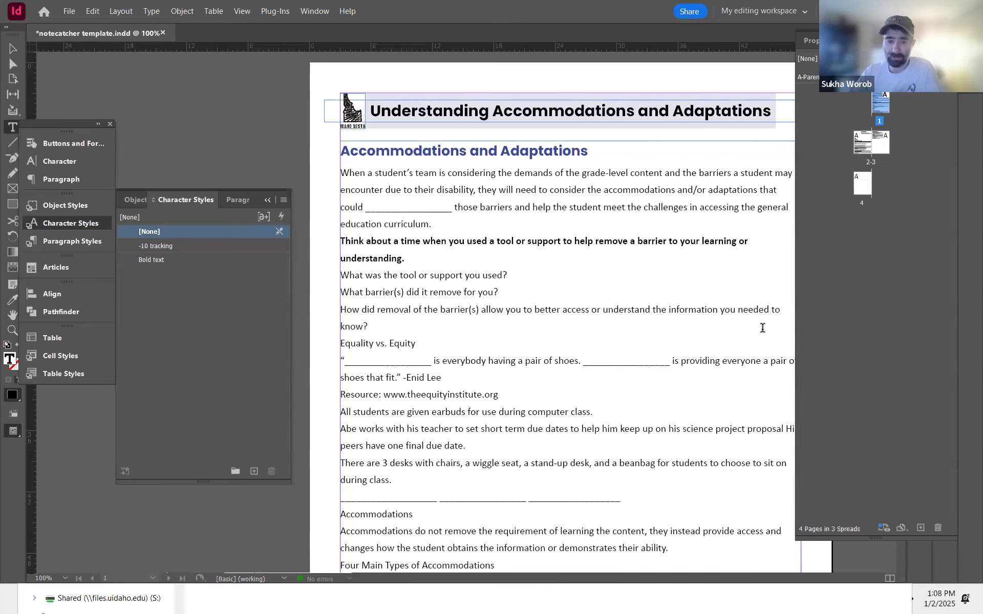
key("alt+Tab")
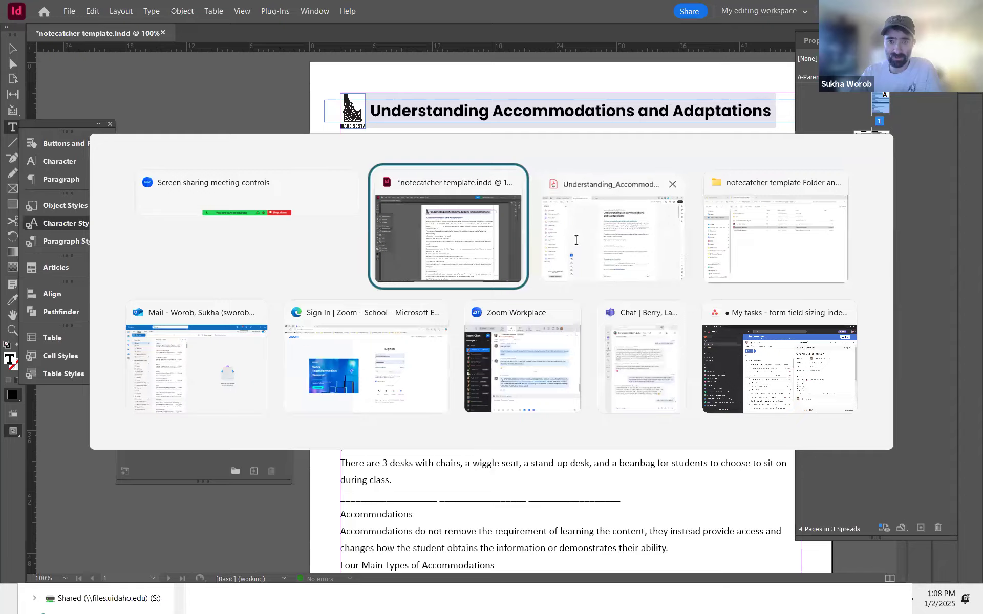
left_click(576, 240)
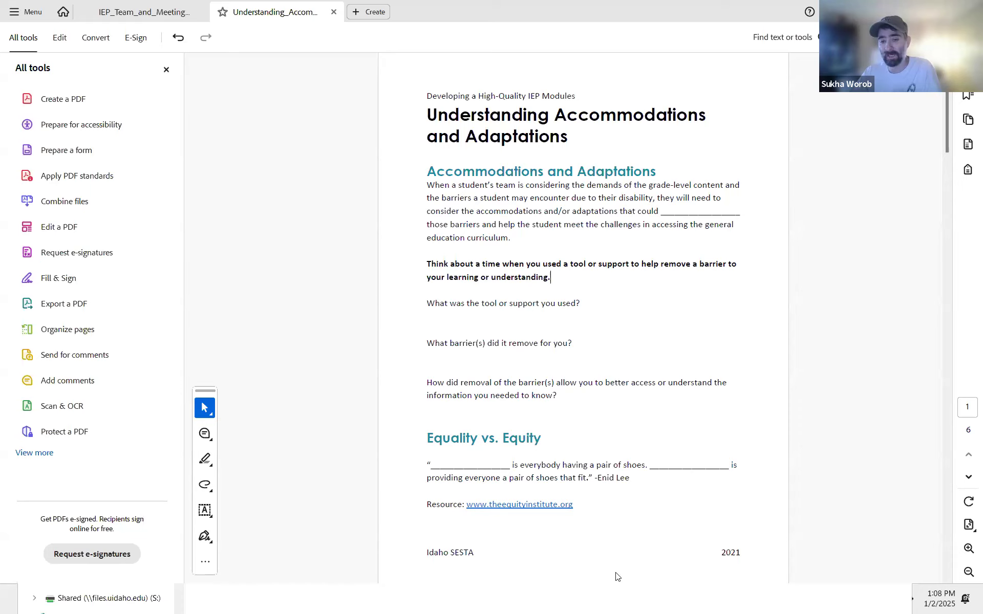
key("alt+Tab")
key("Tab")
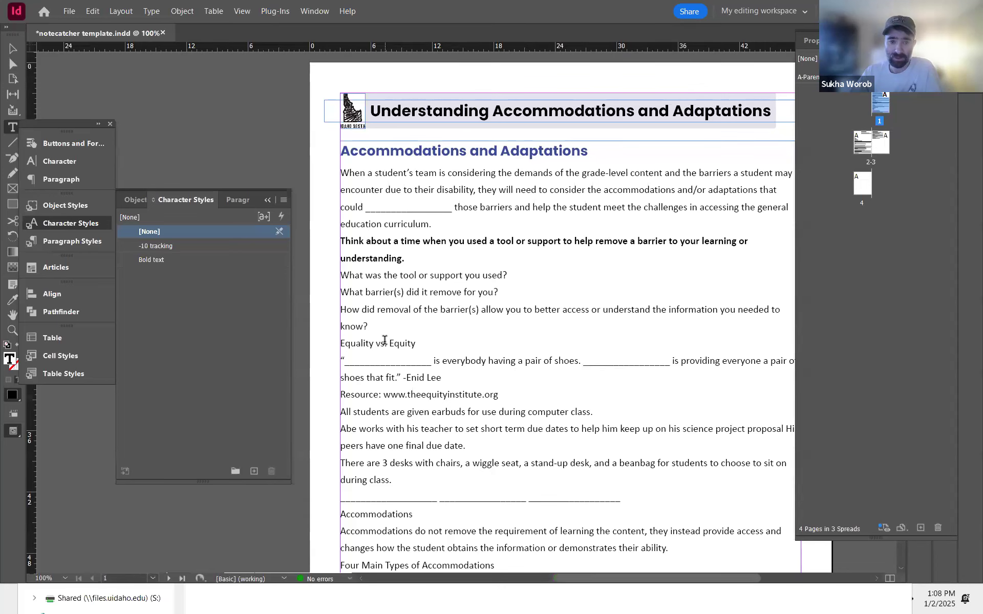
Step: Apply the H2 paragraph style to the Equality vs. Equity heading
triple_click(385, 343)
right_click(385, 343)
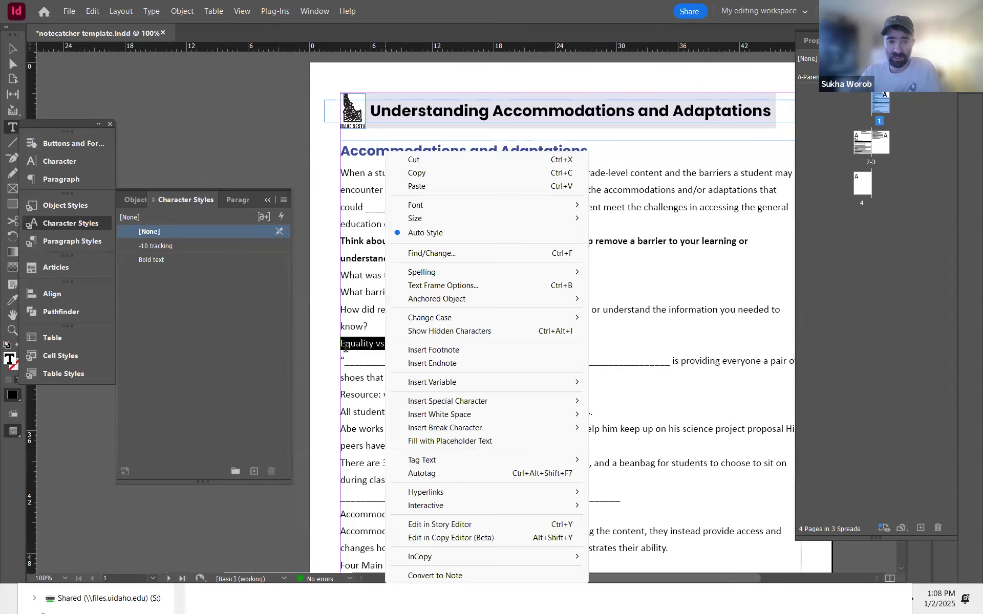
key("Escape")
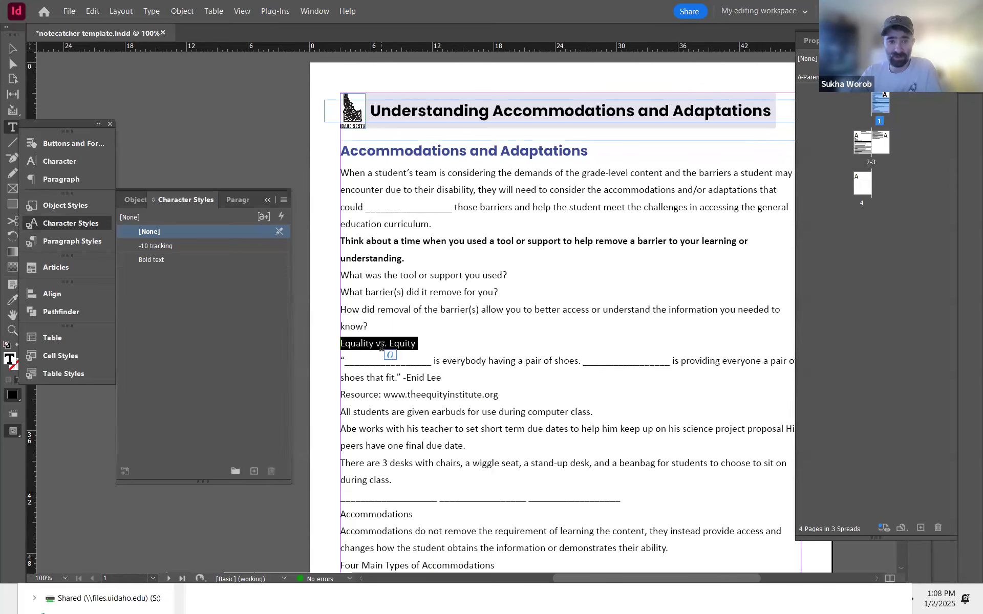
left_click(61, 241)
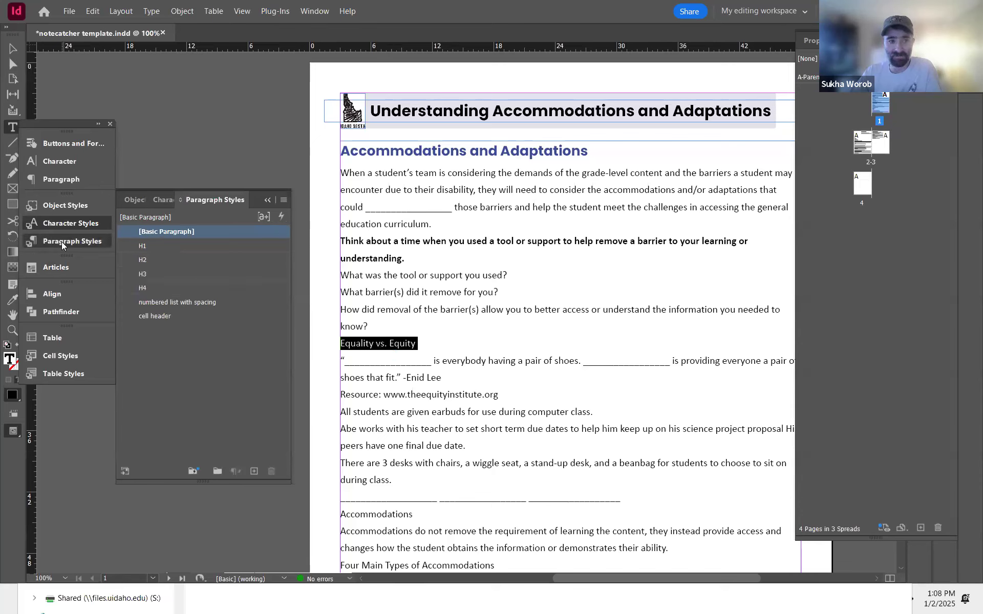
triple_click(385, 343)
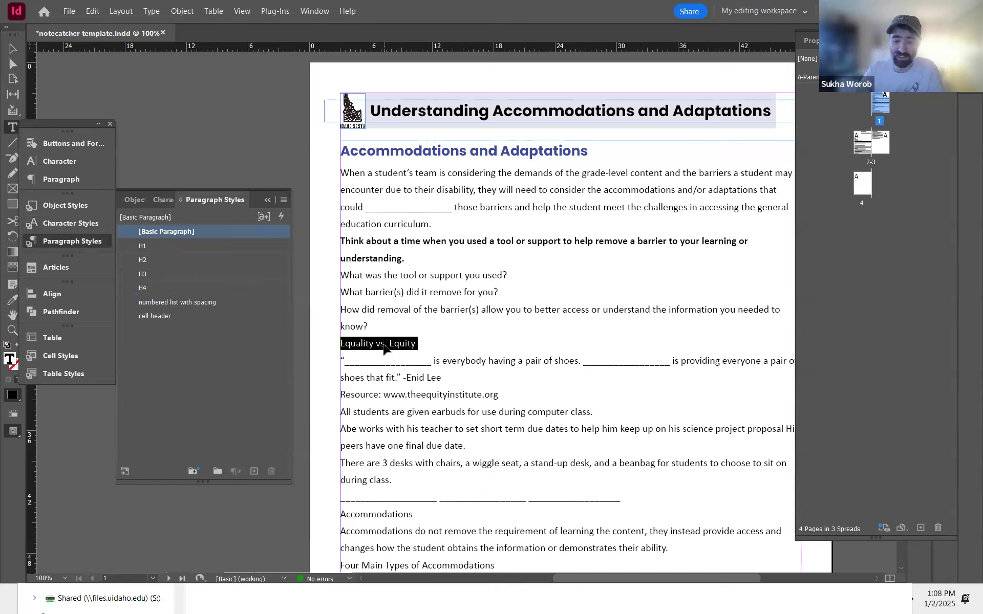
key("ctrl+Return")
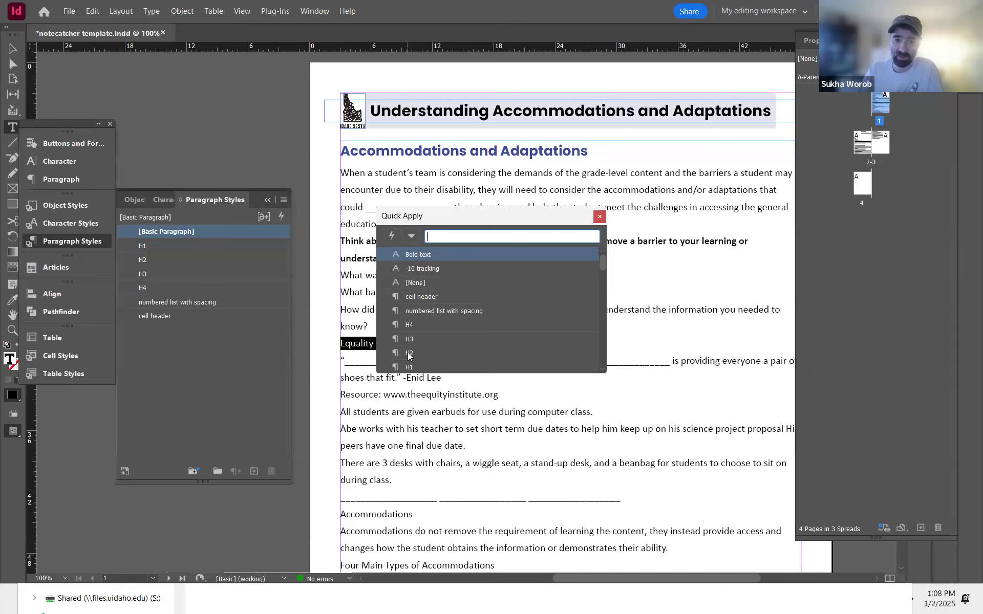
left_click(409, 353)
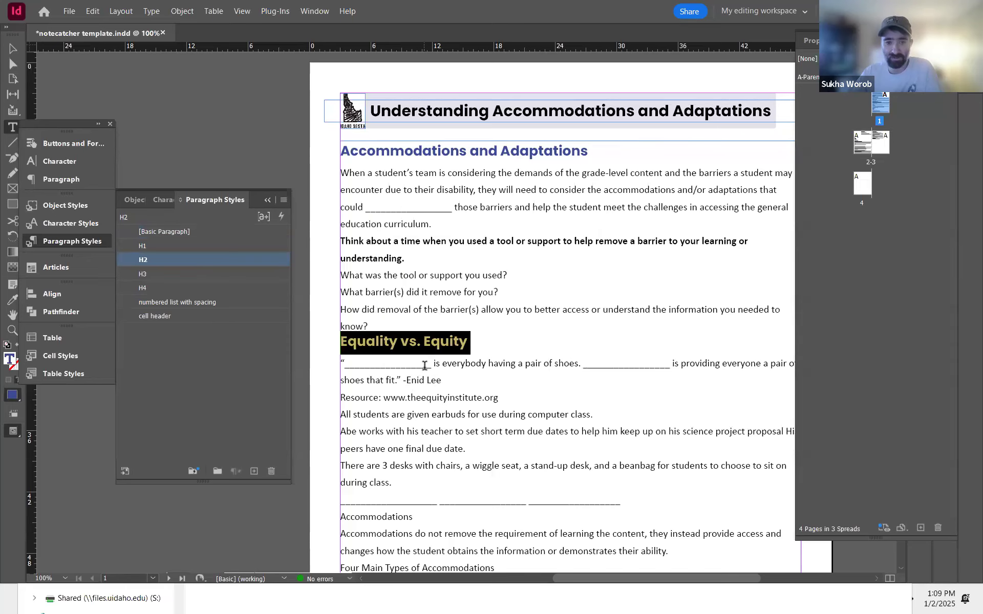
Step: Examine the formatting of the 'Is it Equity or Equality?' heading on page 2 of the PDF
key("alt+Tab")
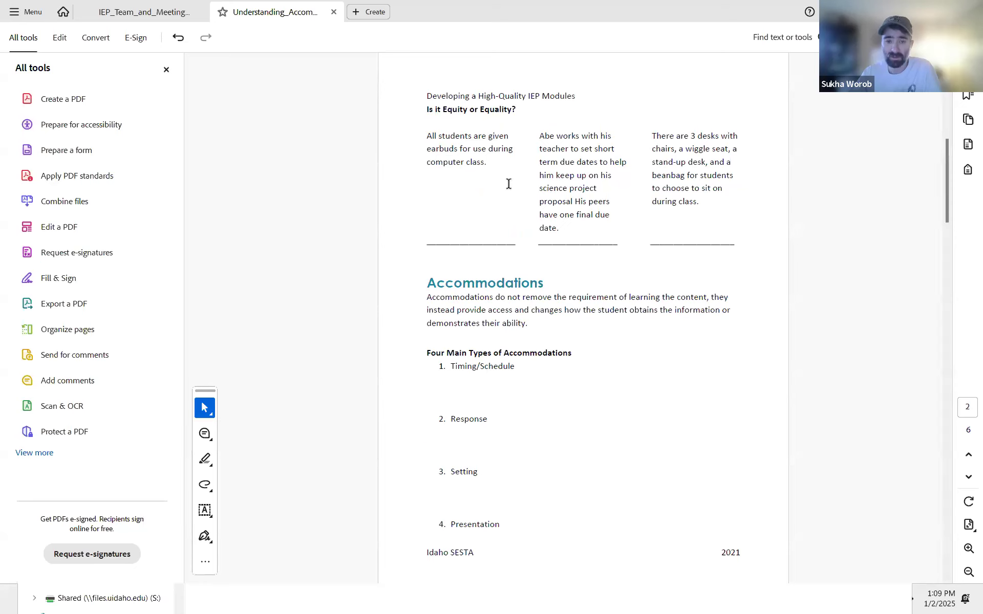
scroll(514, 210, "up", 1)
scroll(466, 441, "down", 1)
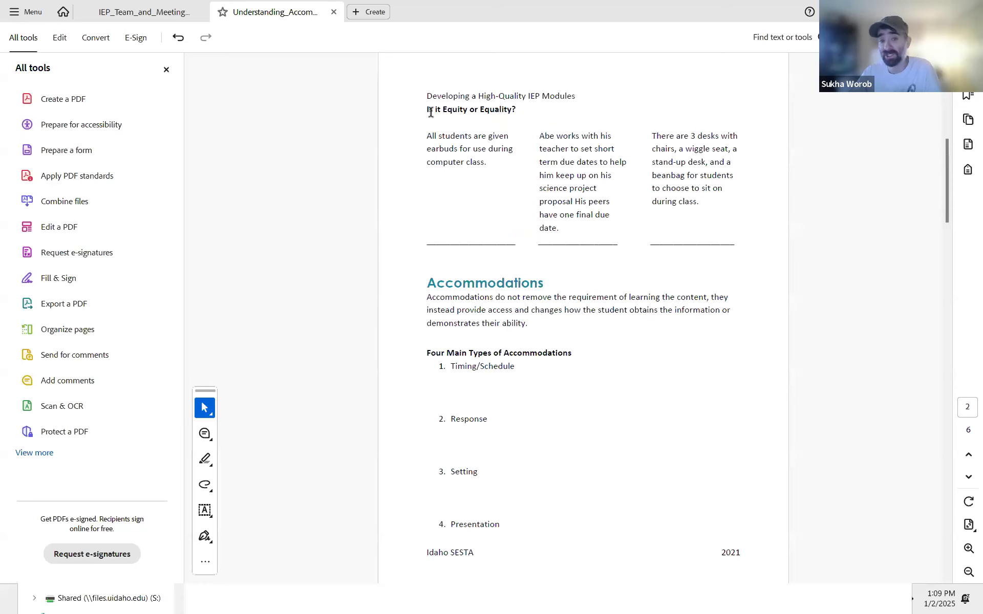
double_click(436, 110)
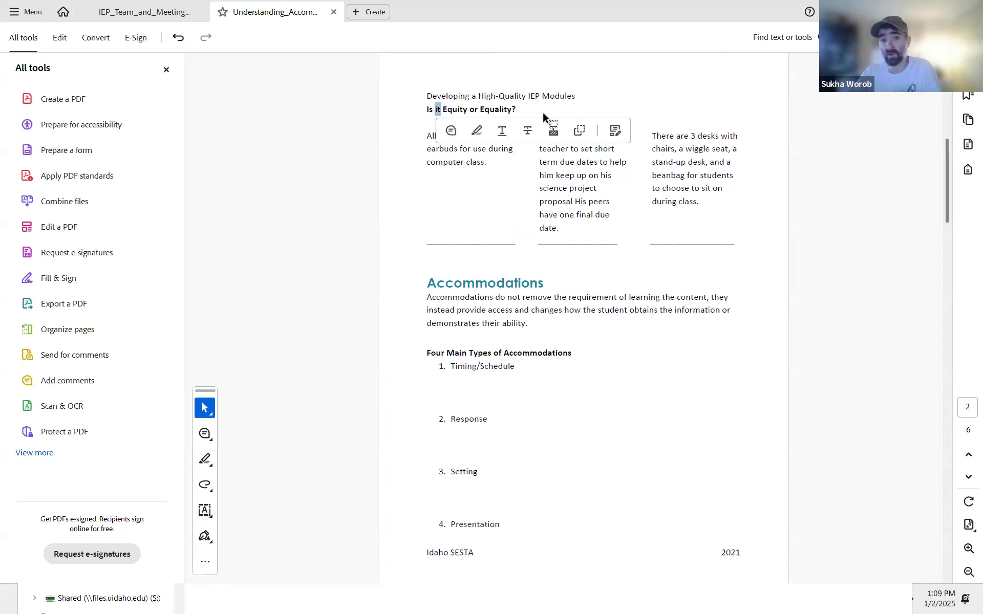
Step: Compare the PDF's Equality vs. Equity heading and following body text with the template's paragraph styles
left_click(507, 244)
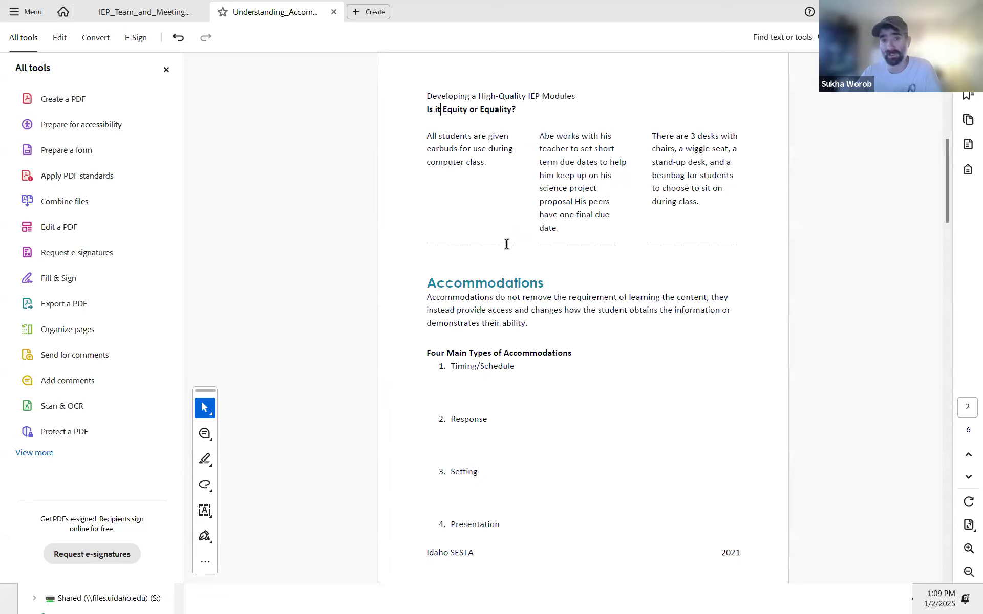
scroll(503, 304, "up", 3)
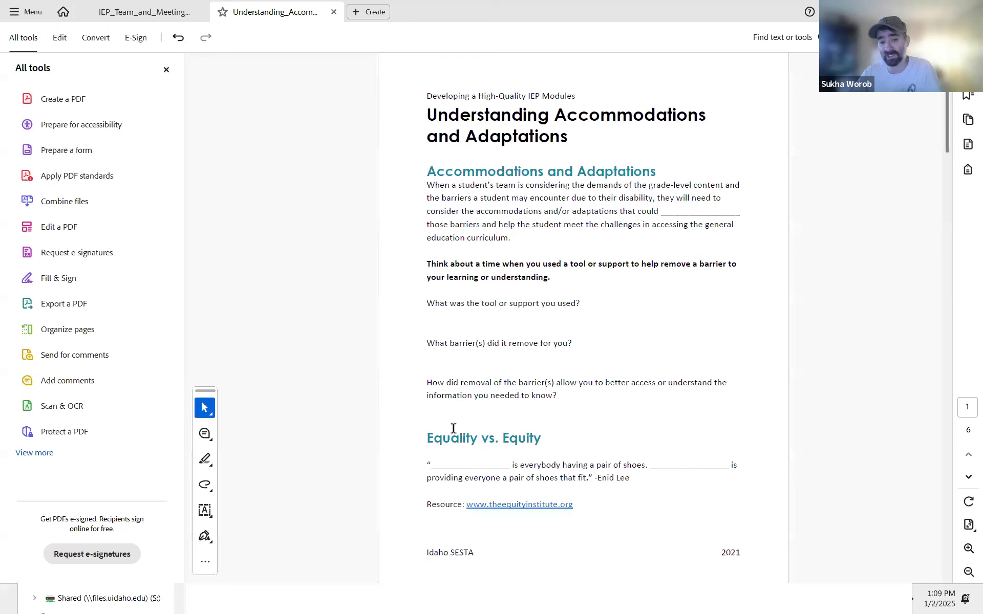
triple_click(465, 434)
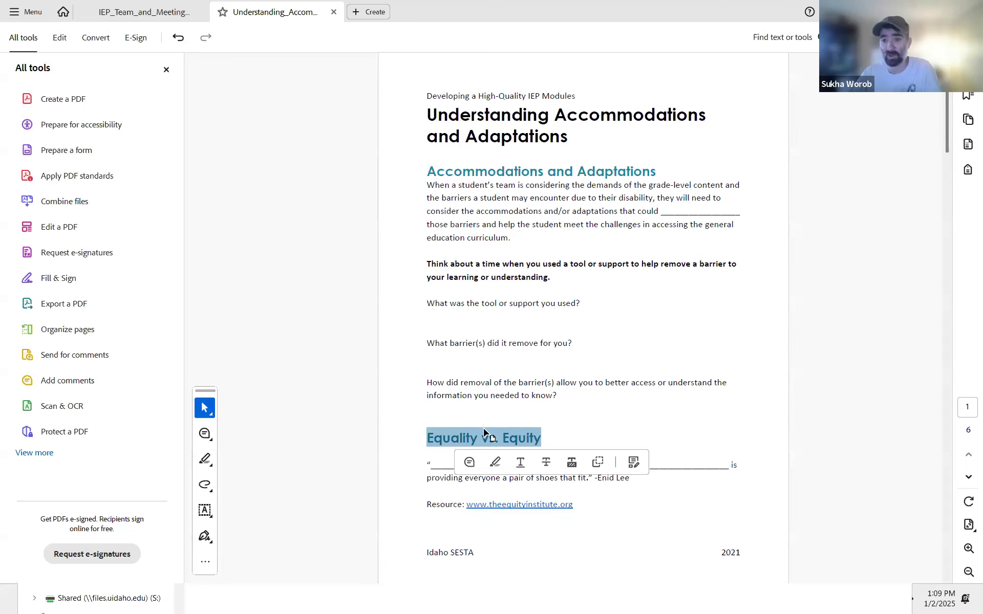
key("alt+Tab")
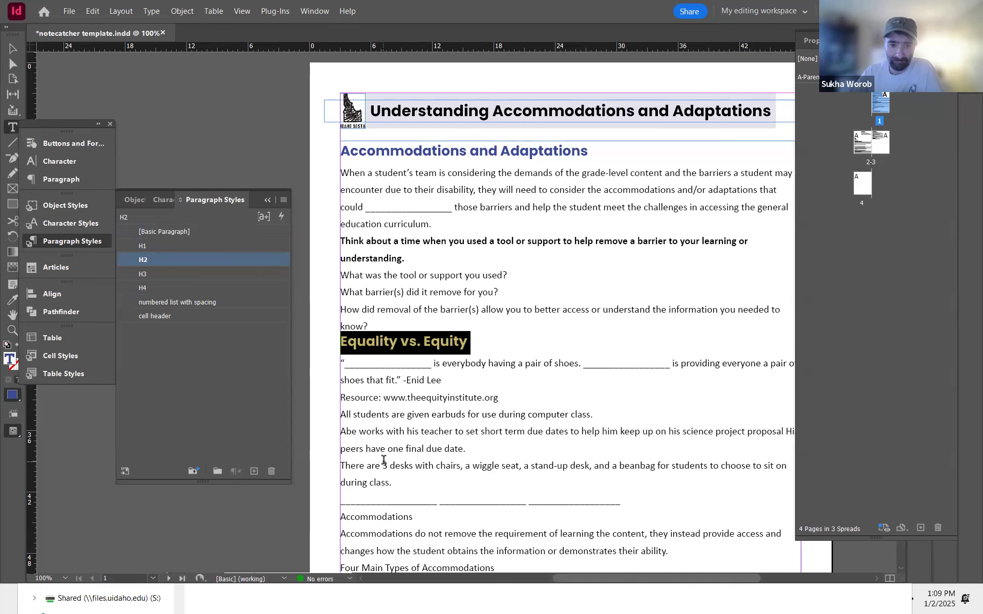
scroll(383, 459, "down", 2)
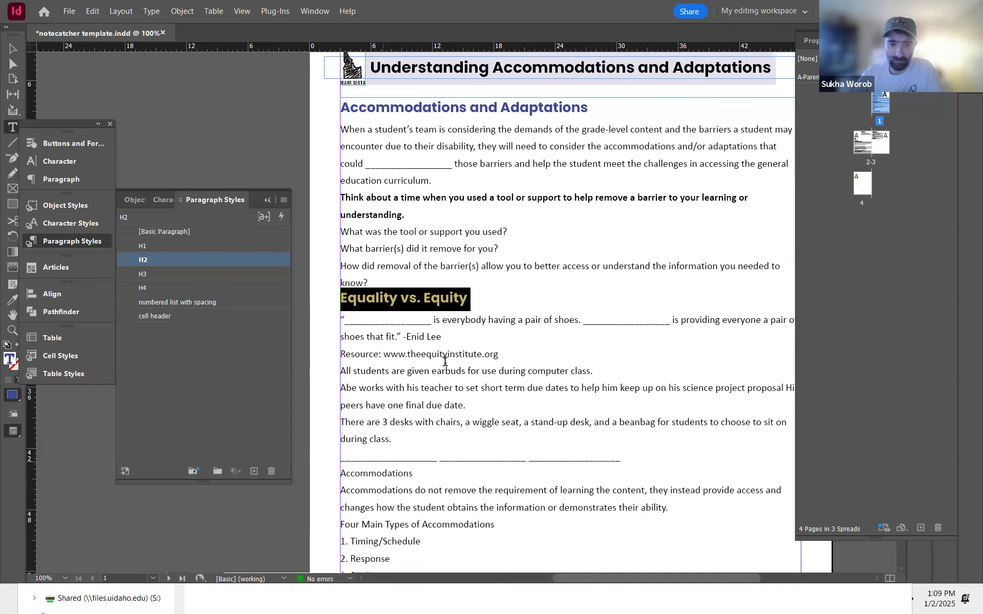
left_click(451, 369)
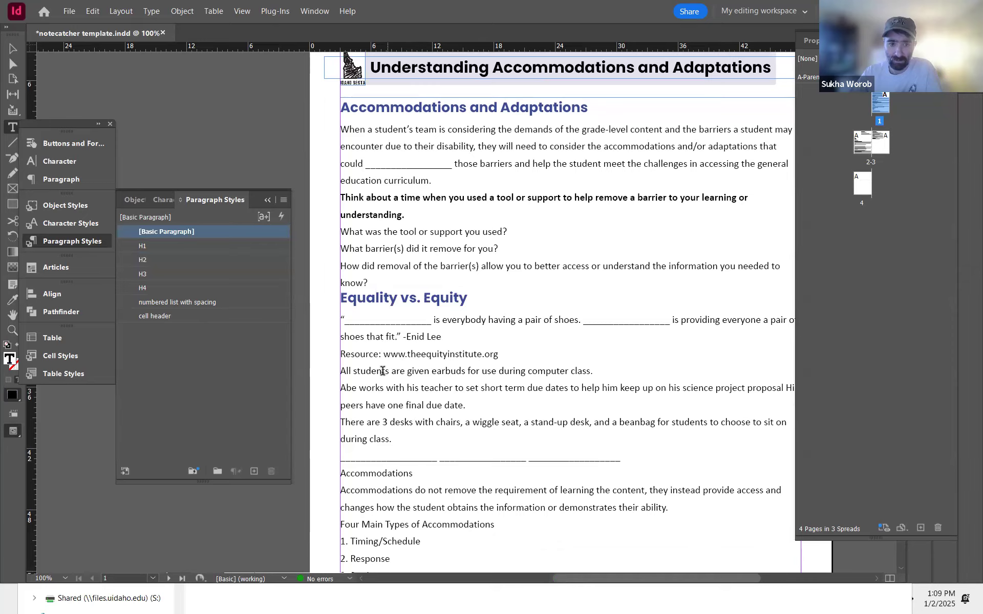
key("alt+Tab")
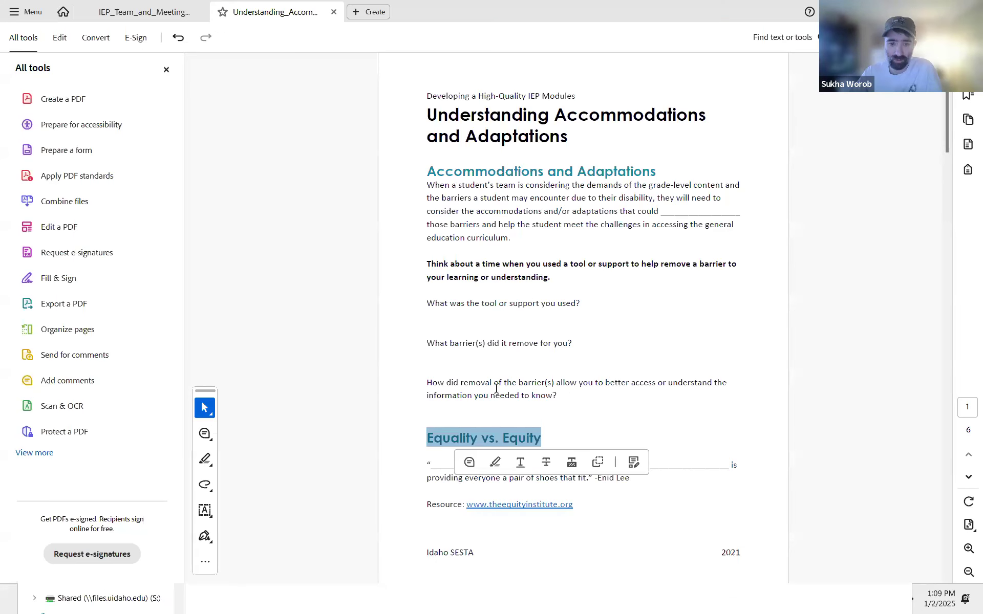
scroll(495, 391, "down", 3)
key("alt+Tab")
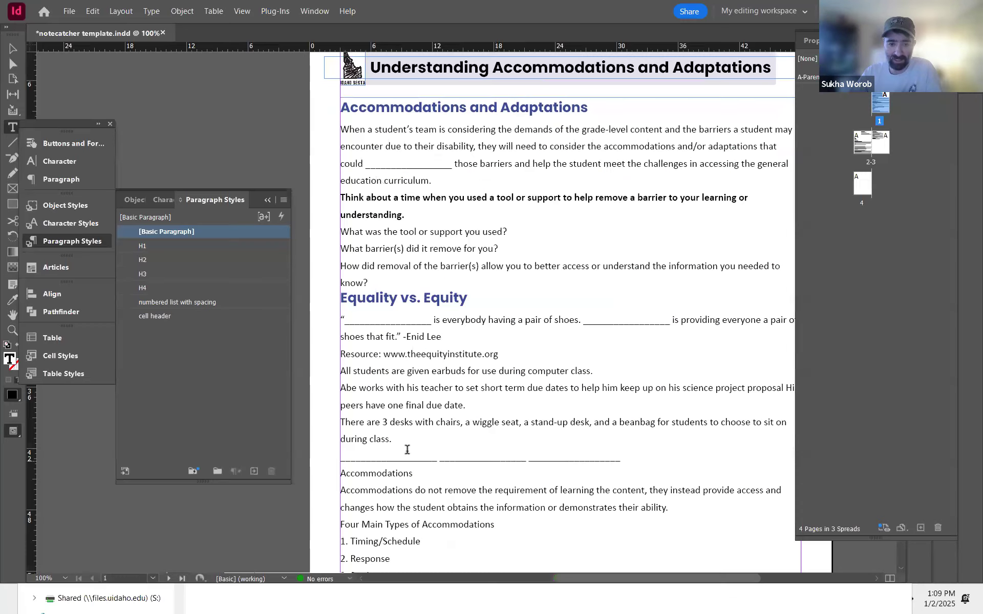
Step: Add a new paragraph 'Is it equity or equality?' after the Resource line in the template
left_click(513, 351)
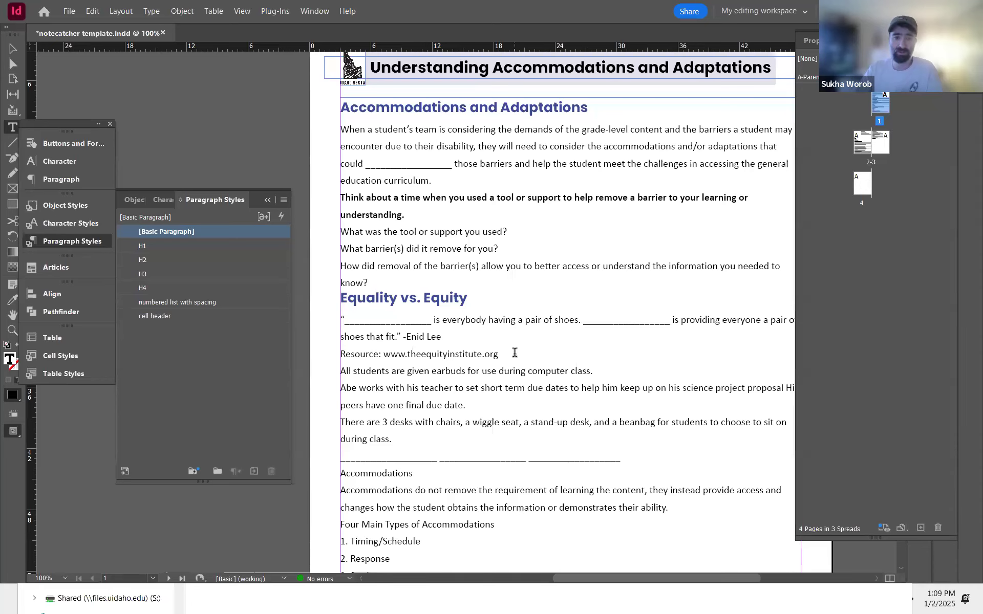
key("Return")
type("Is it equity or")
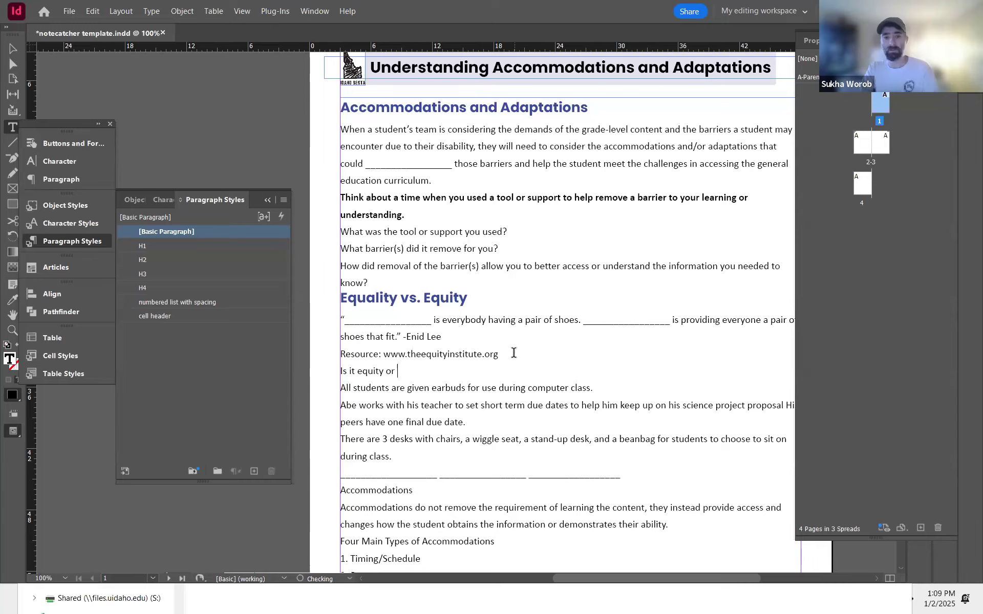
key("alt+Tab")
key("alt+Tab")
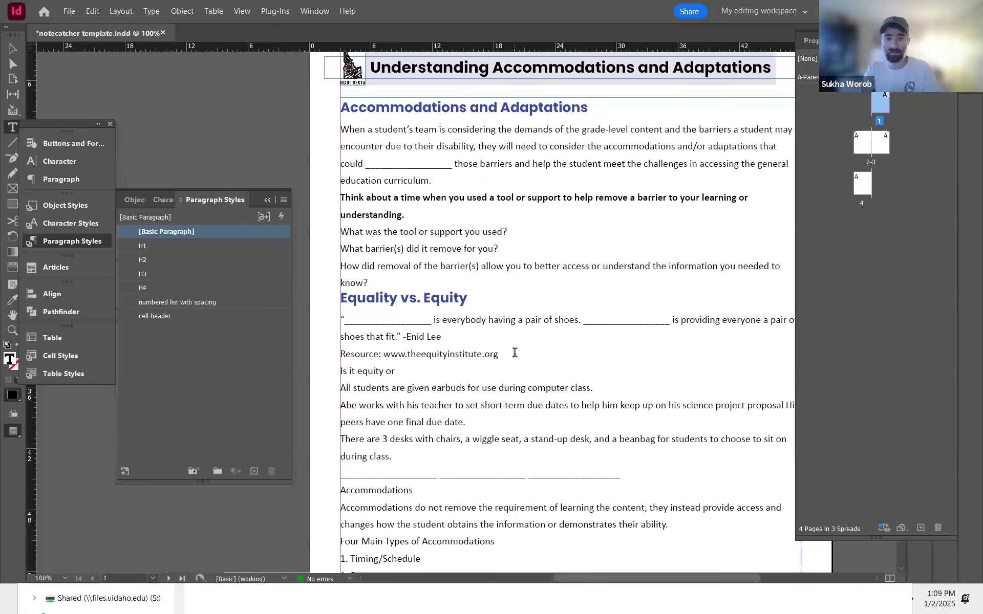
type("equality?")
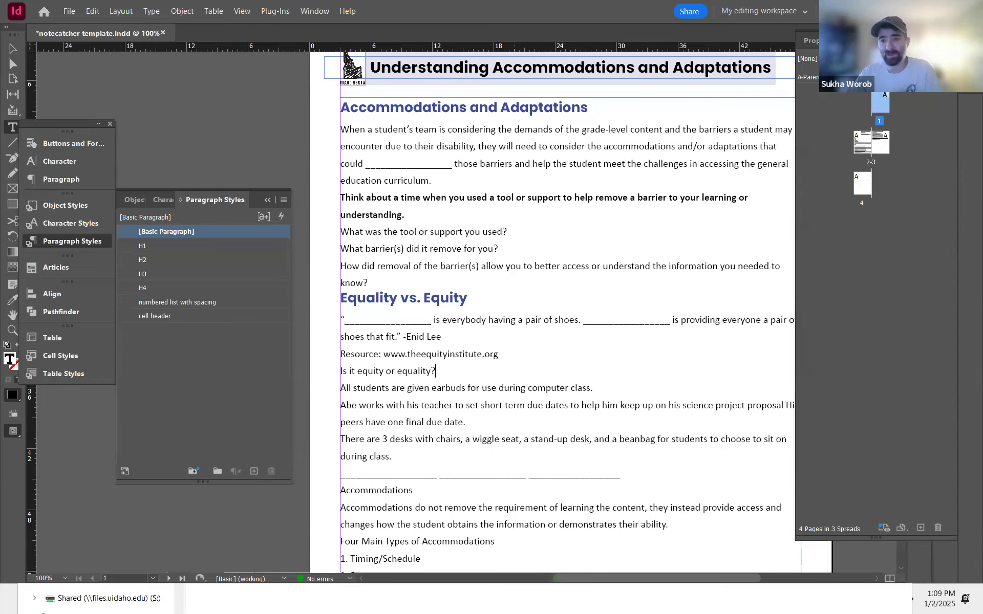
Step: Apply the H3 paragraph style to the 'Is it equity or equality?' heading
key("alt+Tab")
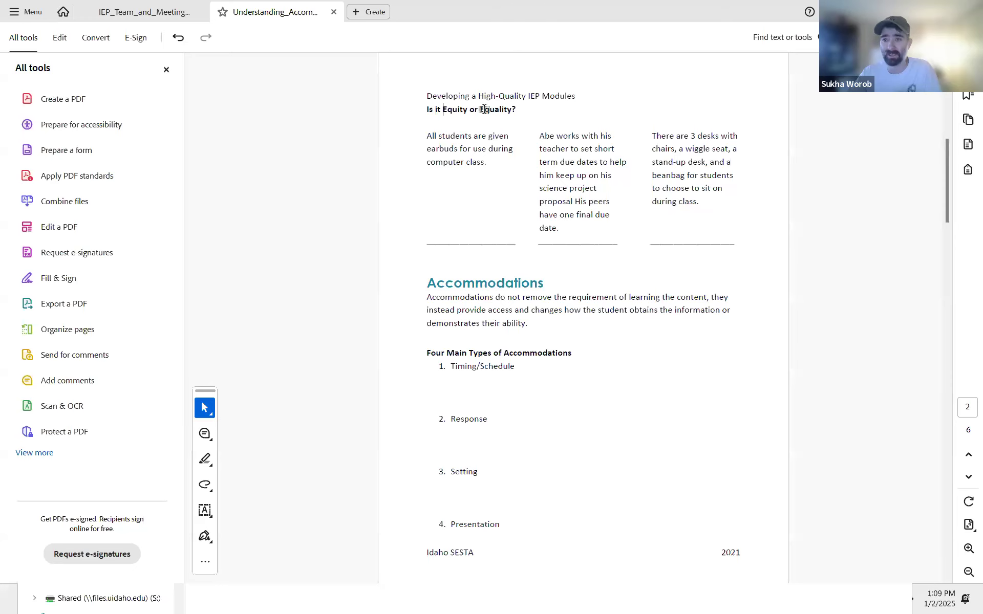
key("alt+Tab")
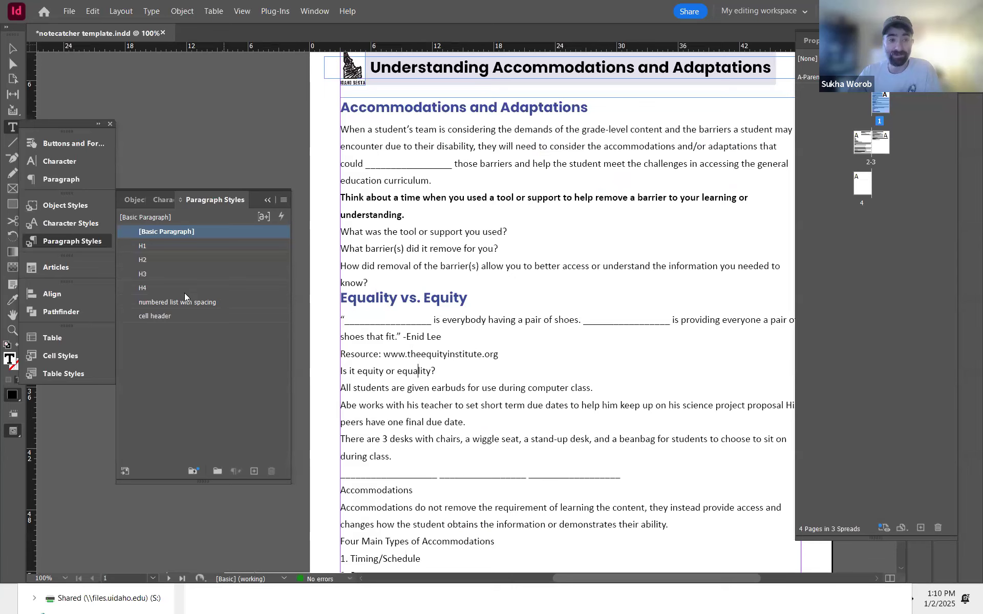
left_click(159, 276)
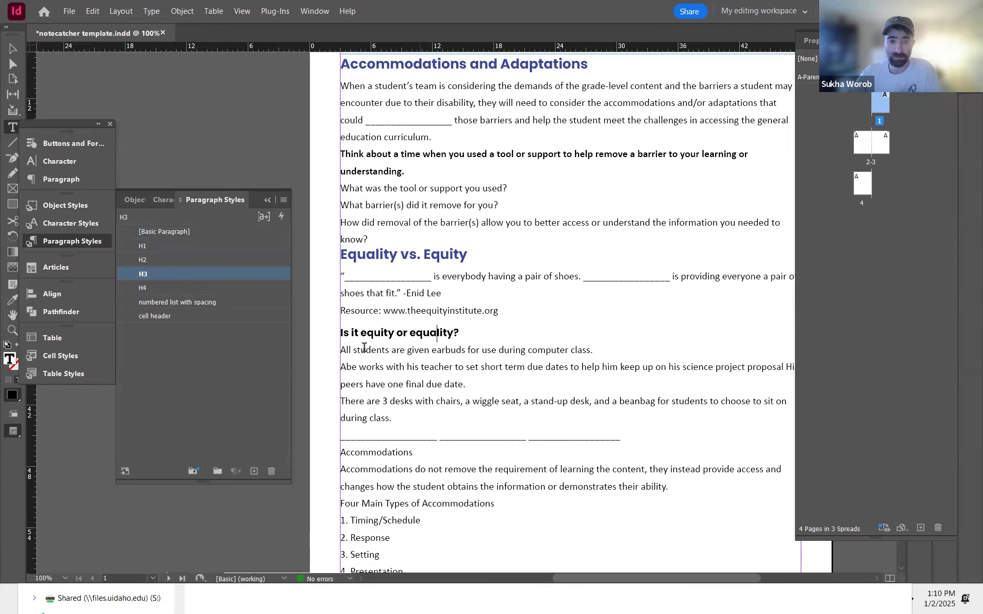
Step: Examine the three example paragraphs under the 'Is it Equity or Equality?' heading in the PDF
key("alt+Tab")
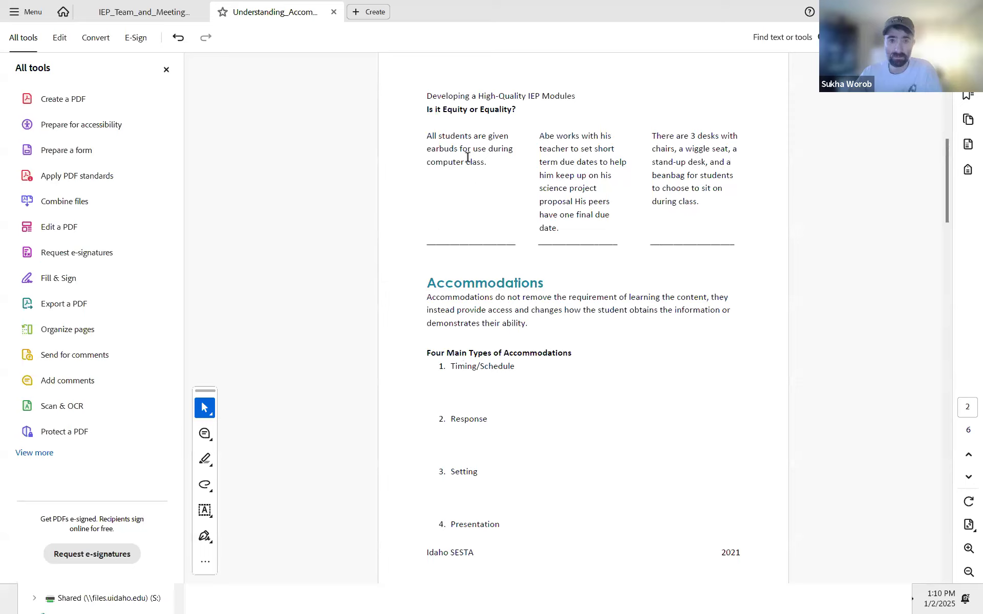
left_click_drag(425, 132, 696, 213)
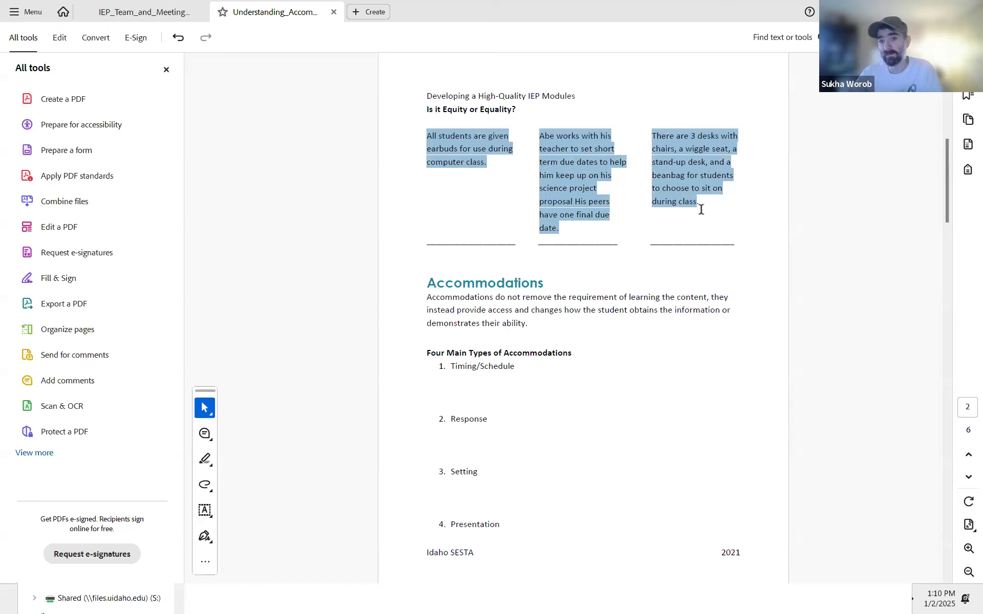
left_click(698, 212)
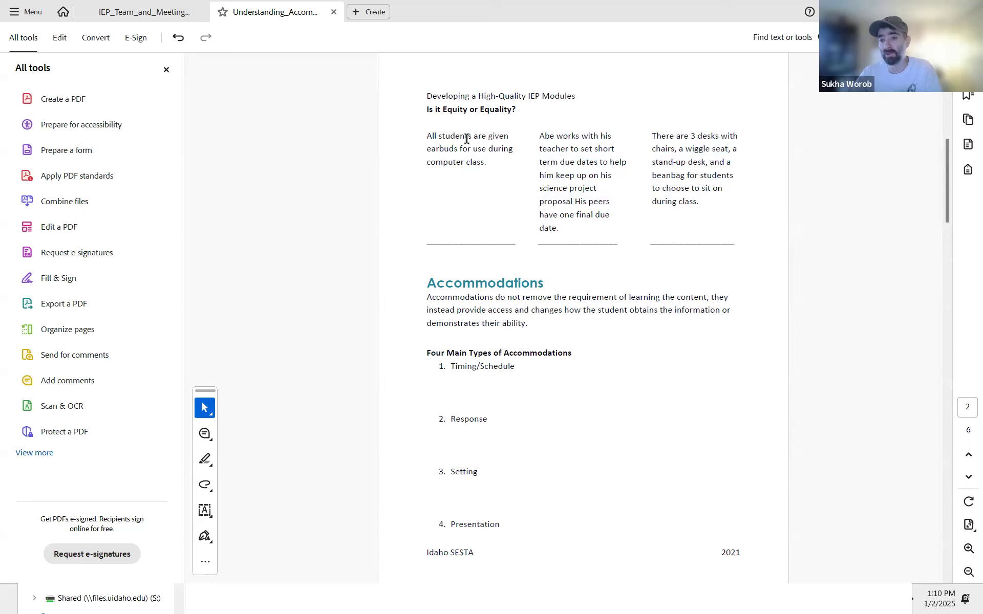
key("alt+Tab")
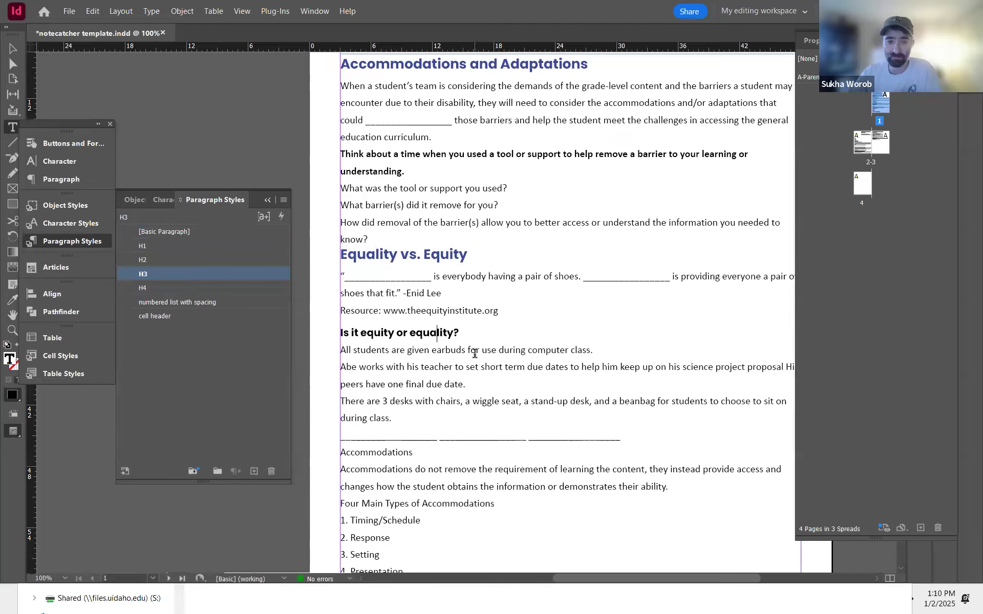
key("alt+Tab")
key("alt+Tab")
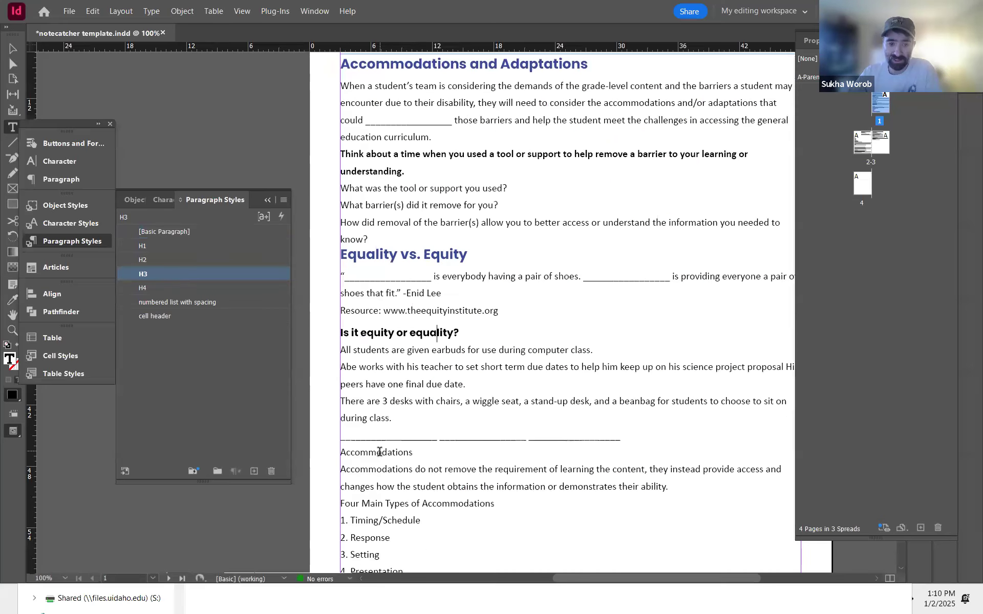
Step: Apply the H2 paragraph style to the Accommodations heading using Quick Apply
left_click(380, 452)
key("ctrl+Return")
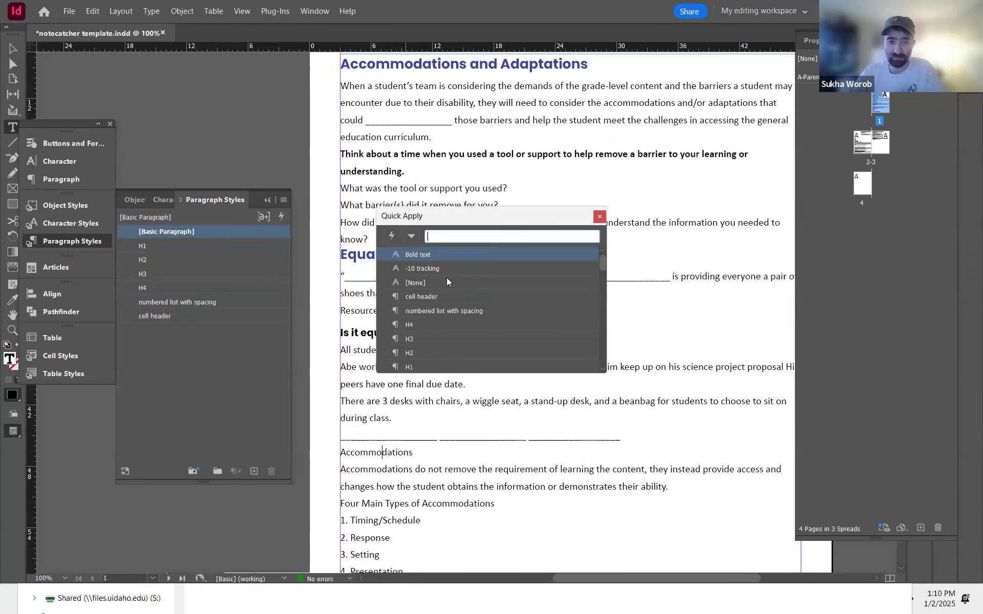
left_click(426, 353)
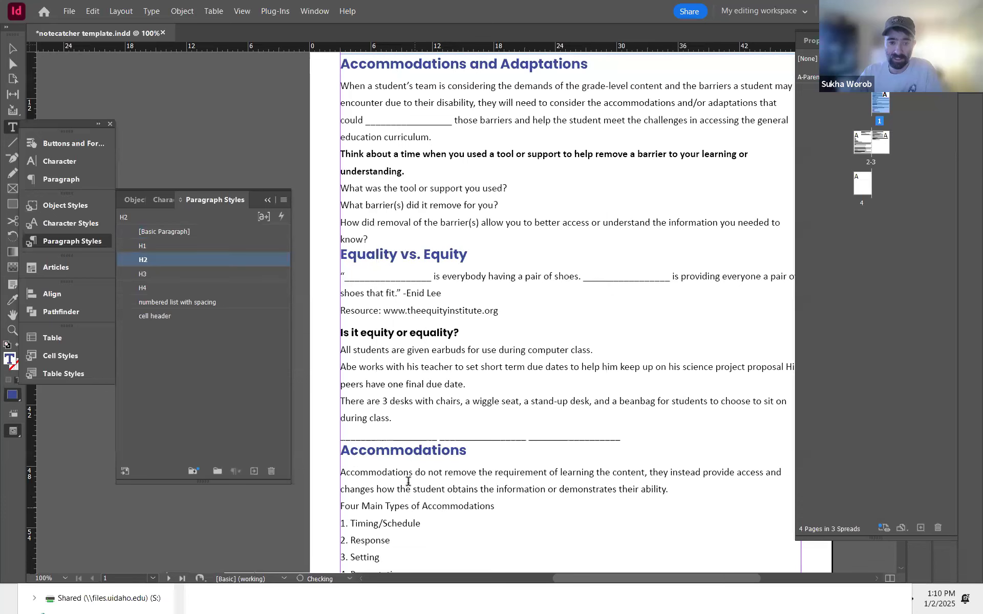
Step: Apply the H3 paragraph style to the 'Four Main Types of Accommodations' heading
key("alt+Tab")
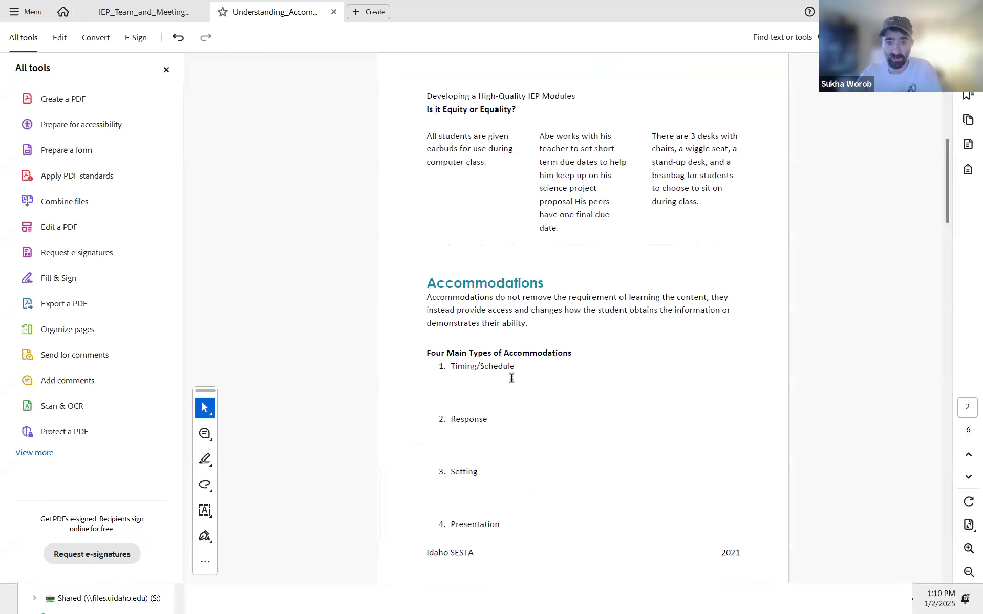
key("alt+Tab")
left_click(443, 502)
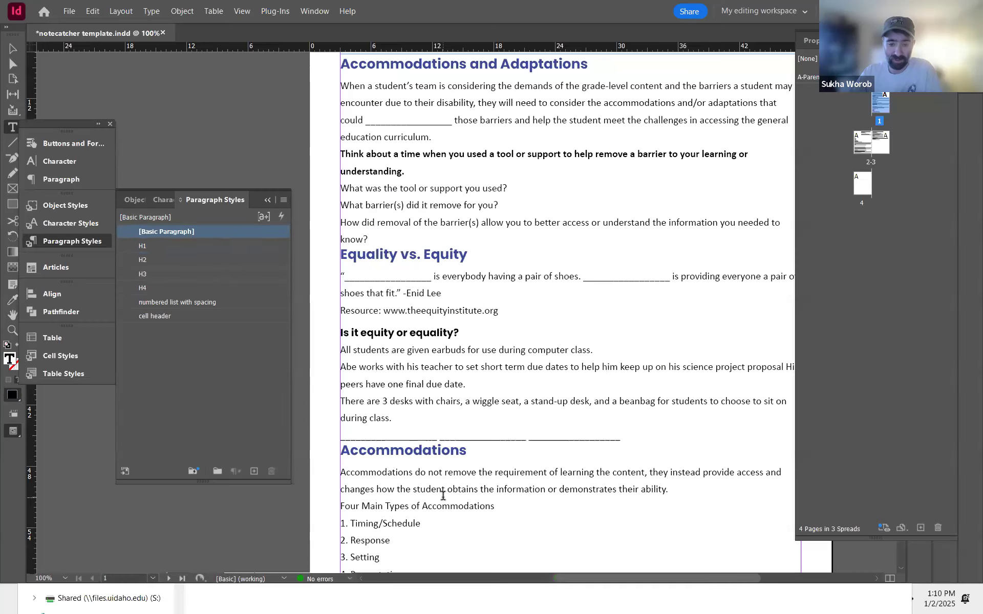
key("ctrl+Return")
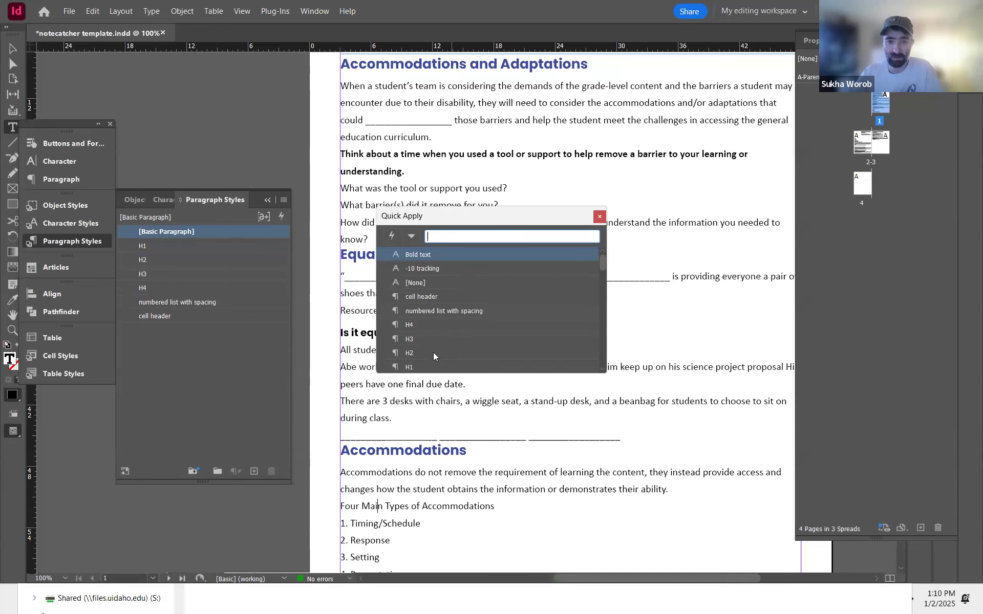
key("Escape")
Step: Examine the Video section on page 3 of the PDF
scroll(473, 409, "down", 4)
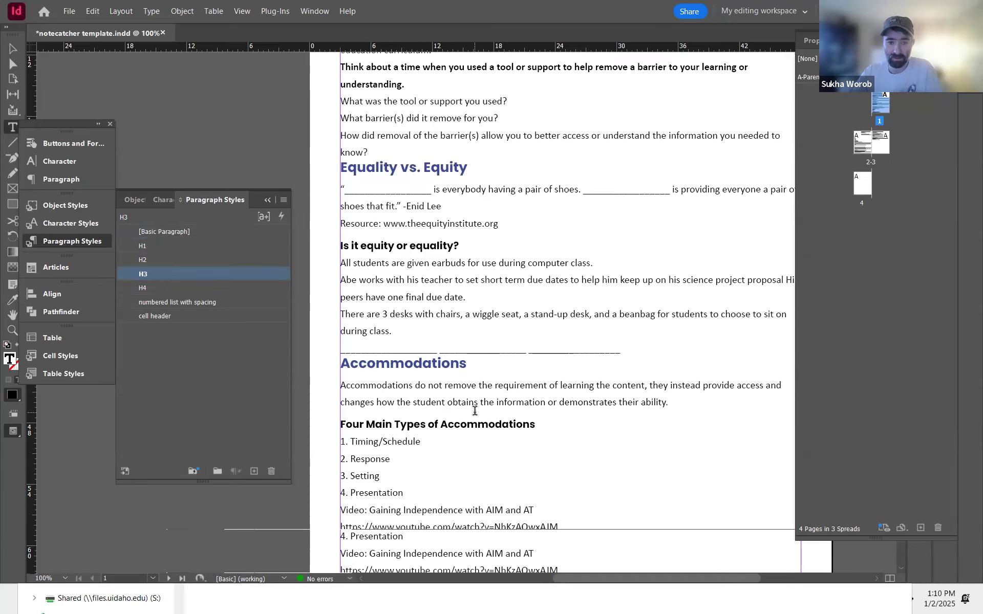
key("alt+Tab")
scroll(498, 421, "down", 10)
key("Home")
scroll(497, 416, "down", 2)
scroll(497, 416, "down", 2)
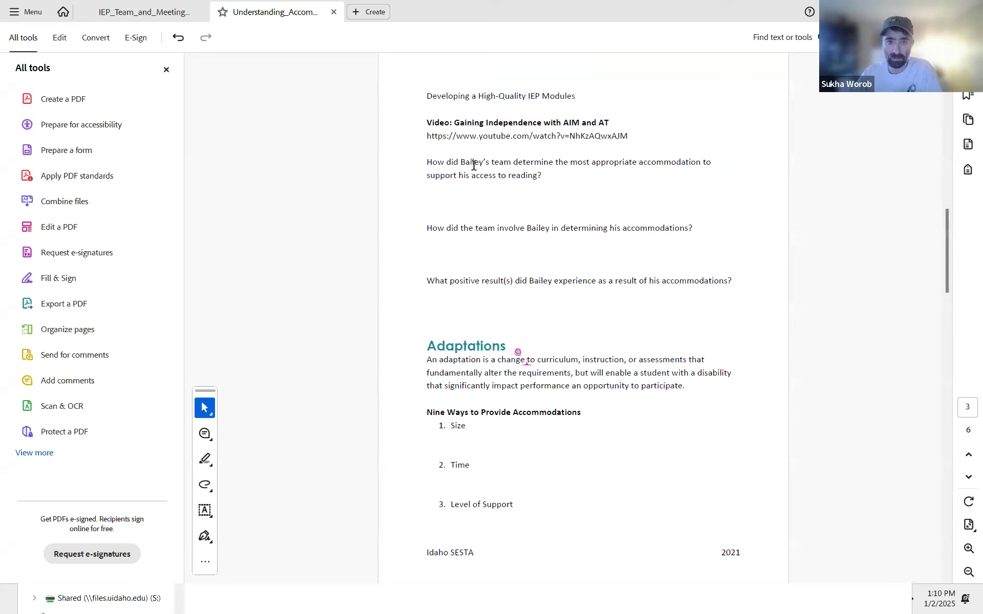
Step: Compare the template's 'Video: Gaining Independence with AIM and AT' line with the PDF's Video heading
key("alt+Tab")
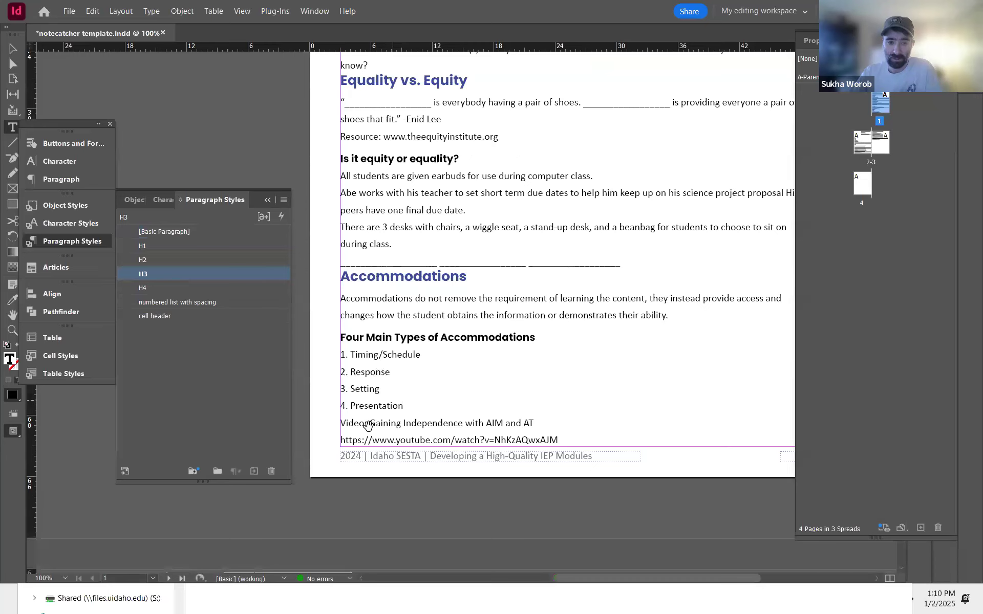
double_click(352, 423)
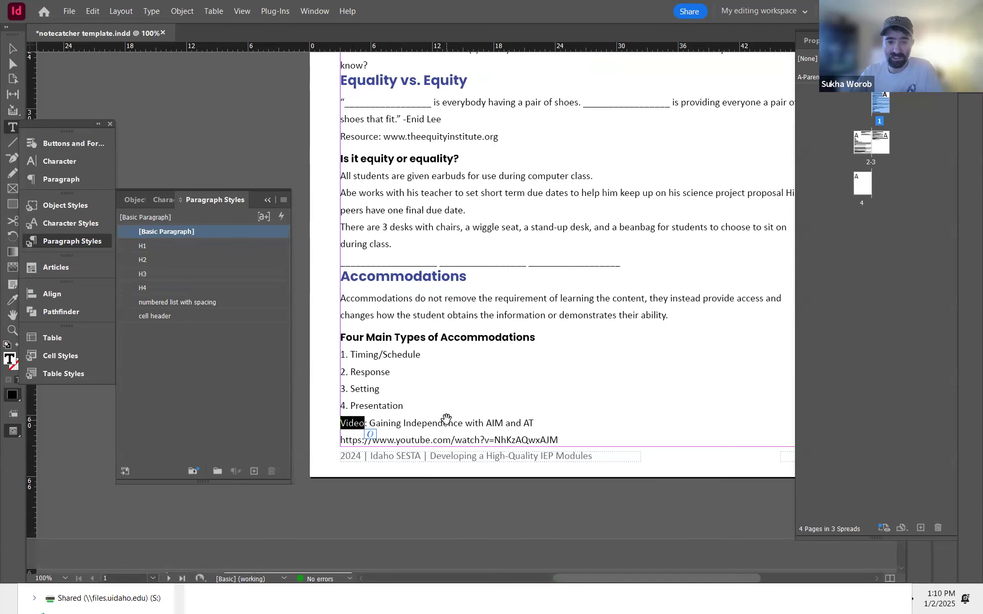
left_click(396, 424)
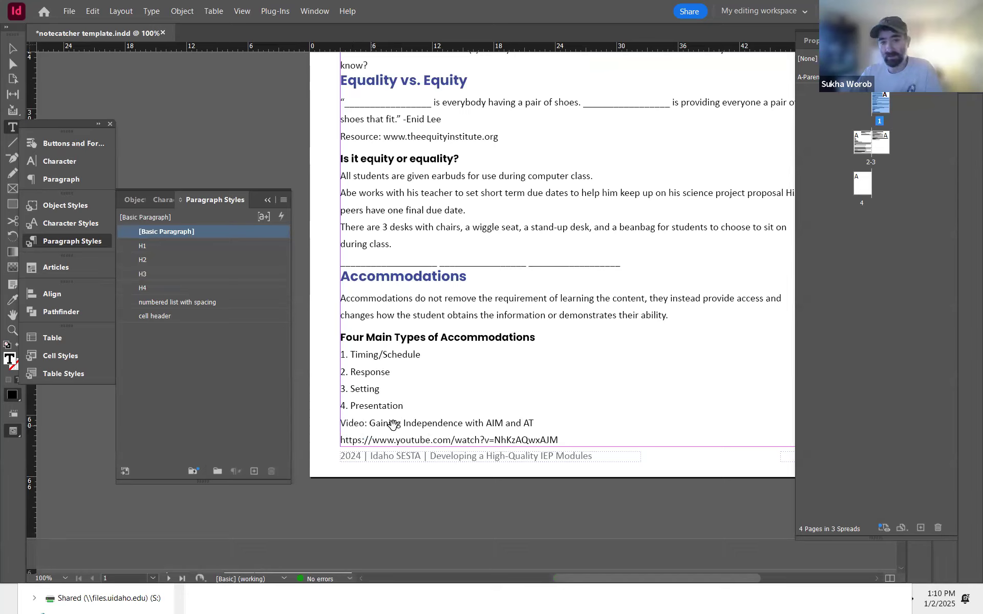
left_click(371, 425)
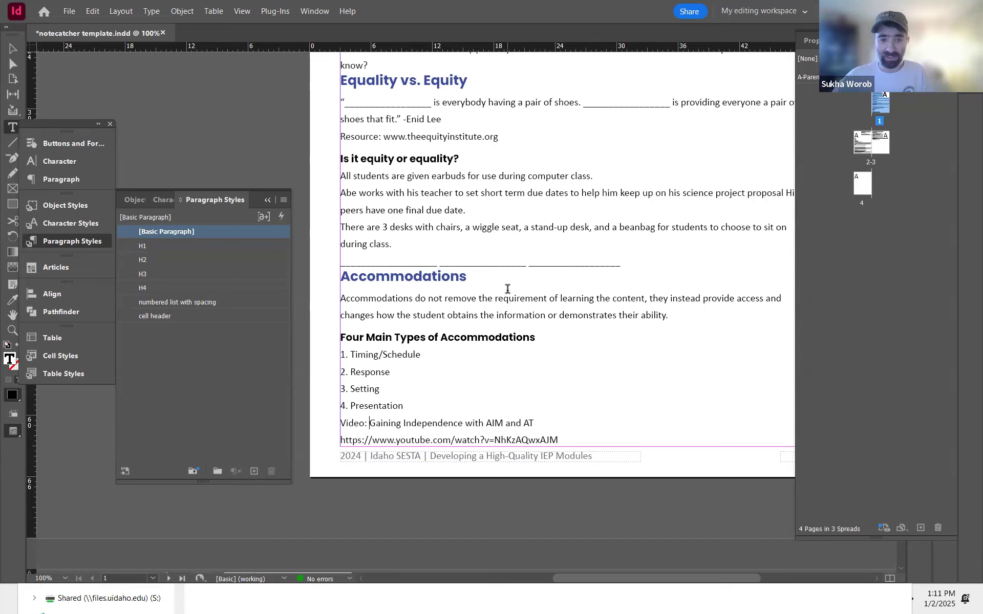
key("alt+Tab")
scroll(508, 307, "down", 5)
scroll(509, 312, "up", 5)
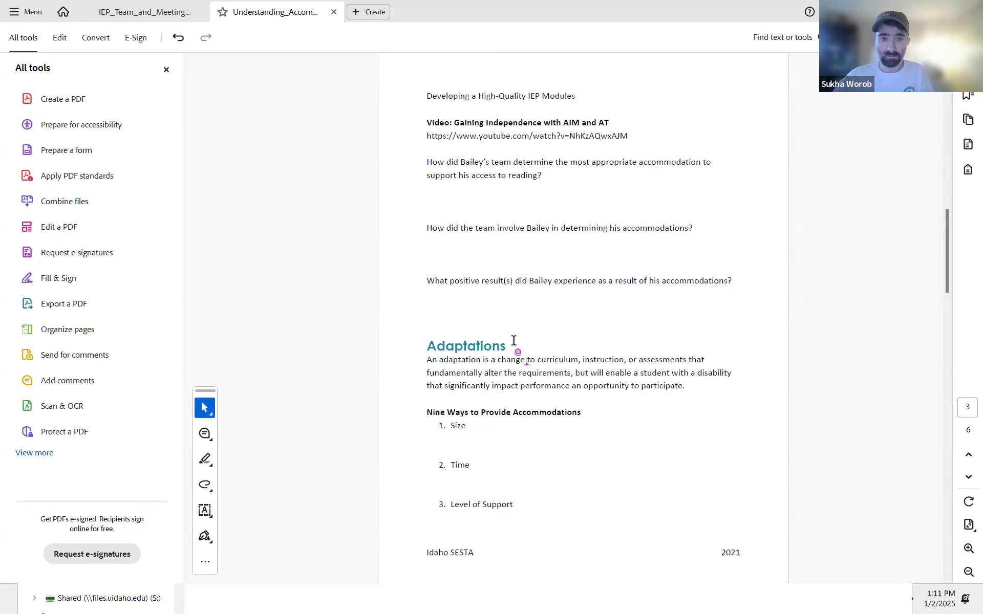
key("alt+Tab")
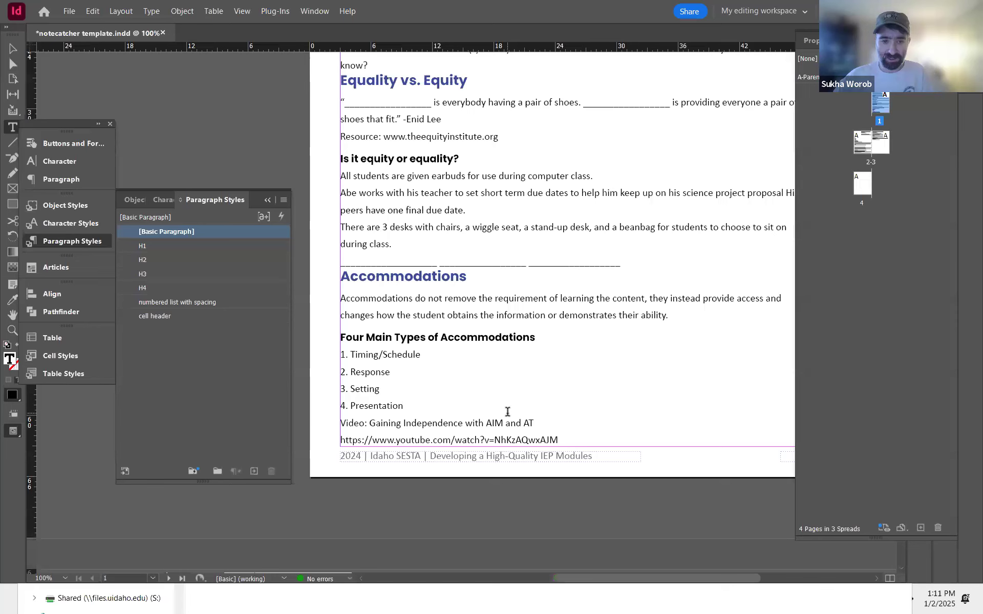
scroll(507, 412, "down", 1)
left_click_drag(596, 463, 491, 269)
left_click(461, 232)
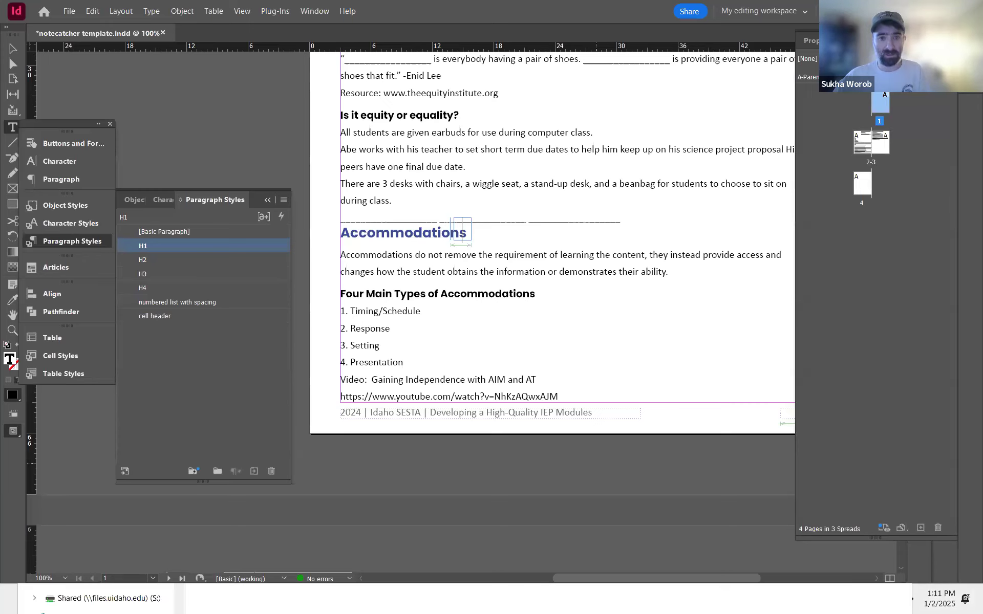
key("alt+Tab")
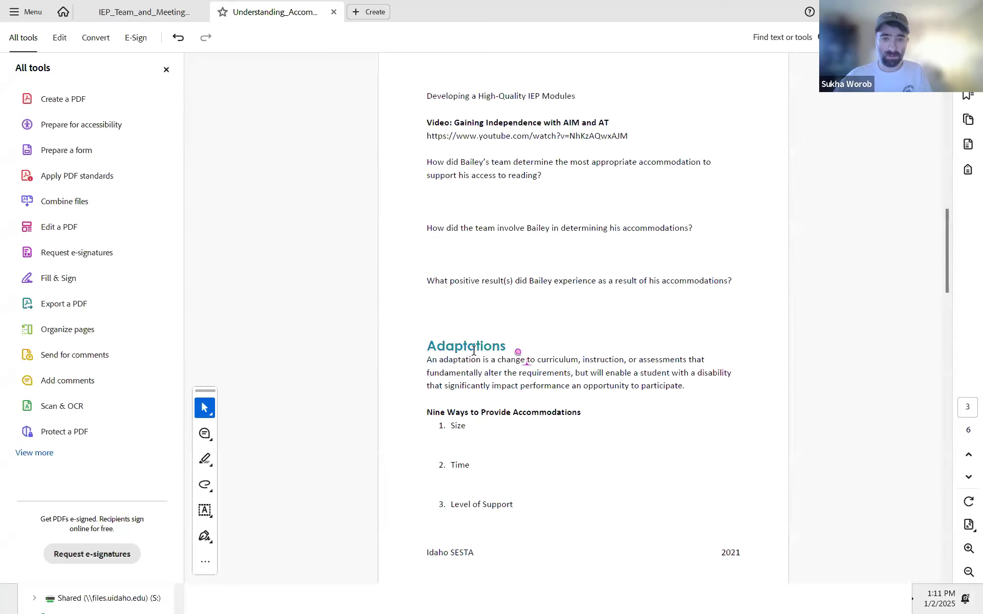
Step: Return to the InDesign template and delete the small stray frame sitting on the Accommodations heading
key("alt+Tab")
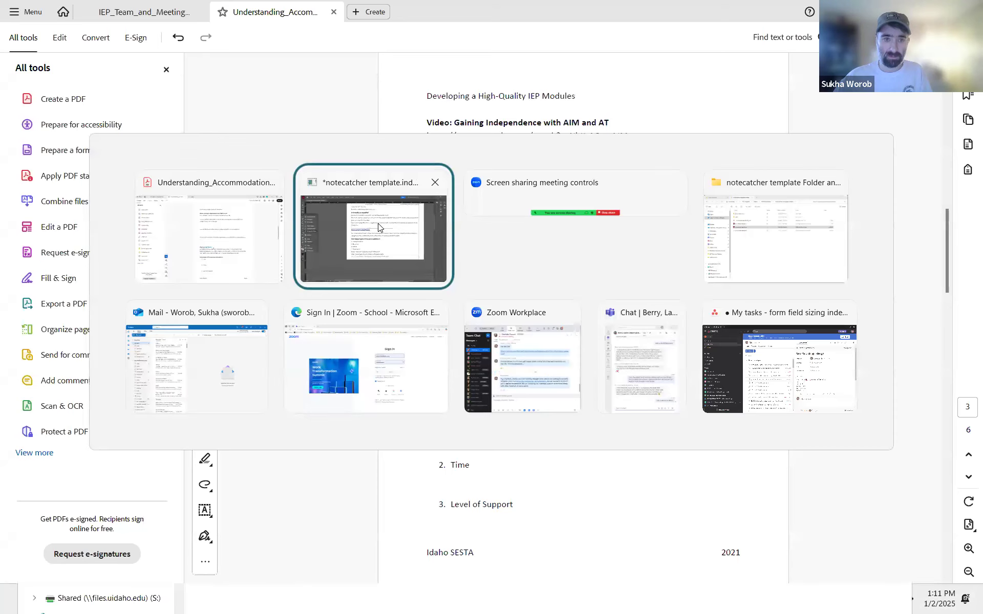
key("alt+Tab")
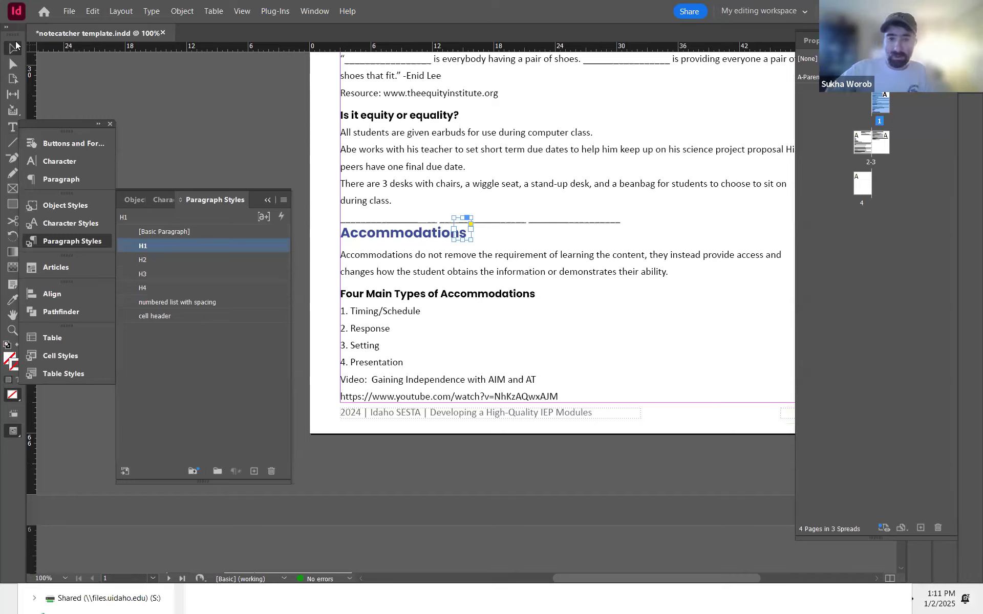
key("Delete")
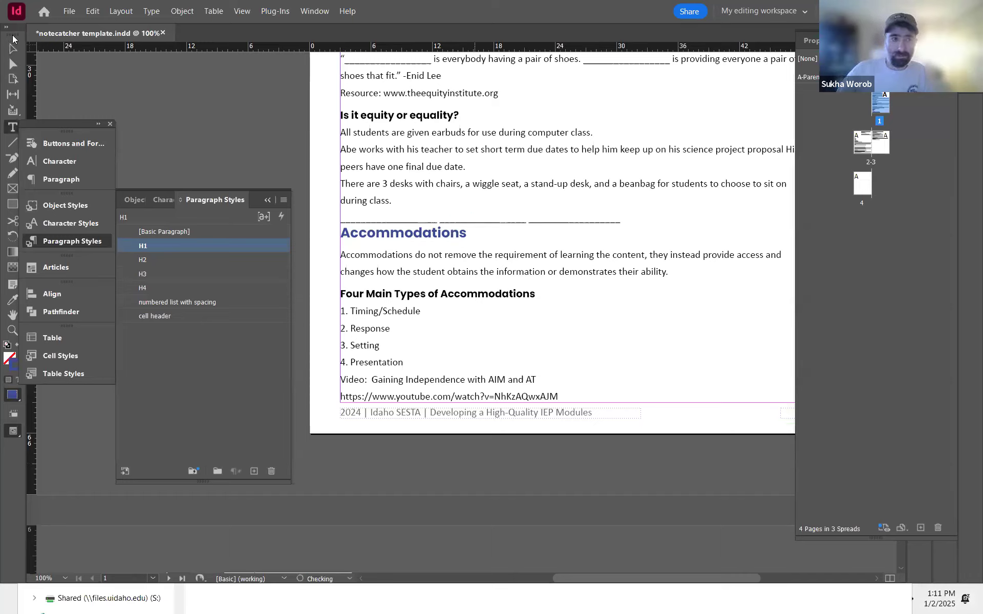
left_click(13, 50)
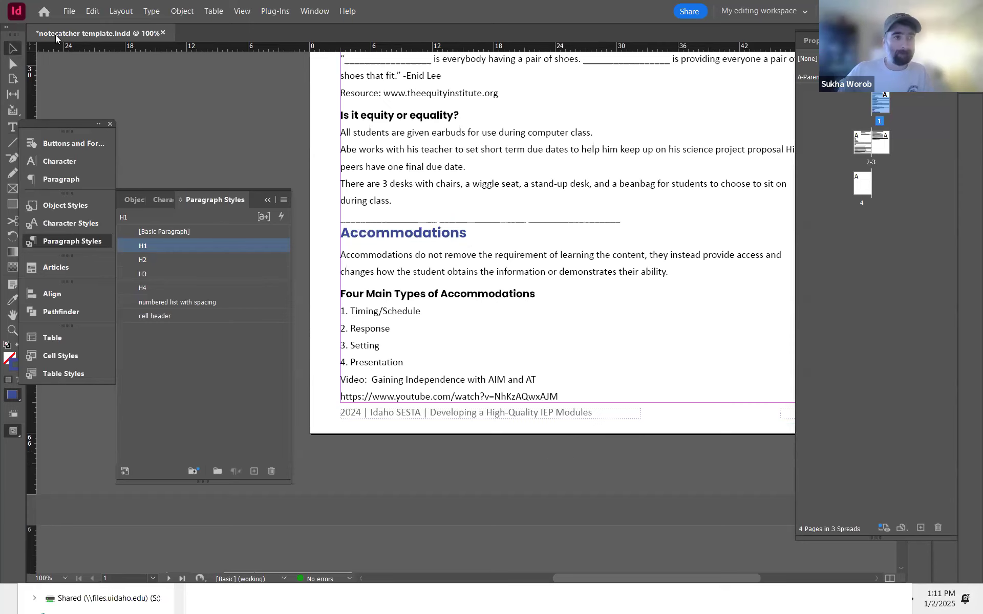
Step: Move to the Adaptations section on spread 2-3 and place the text cursor in the Adaptations line
left_click_drag(533, 455, 807, 109)
left_click_drag(451, 250, 630, 226)
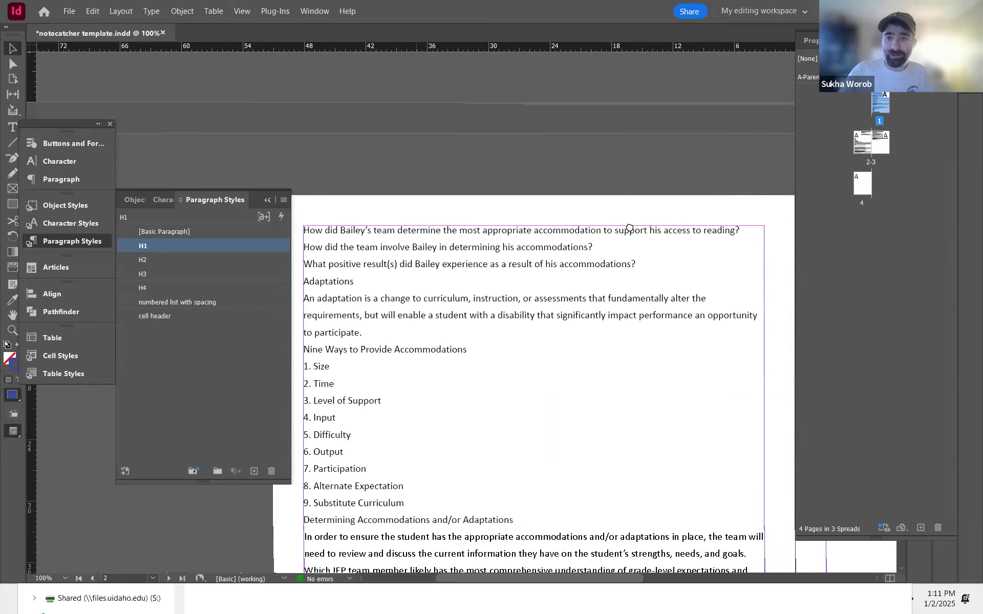
left_click_drag(560, 200, 619, 120)
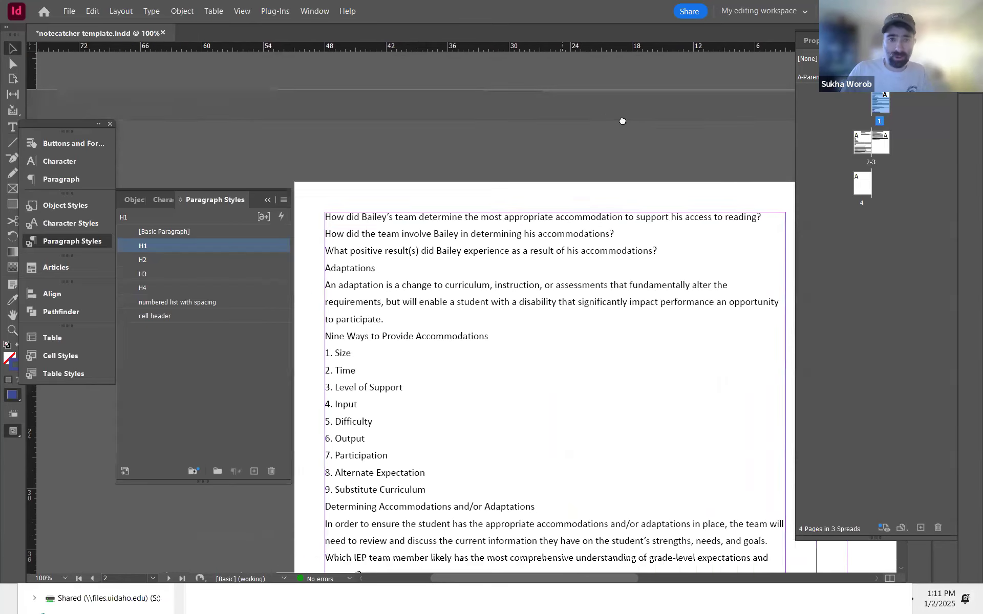
key("t")
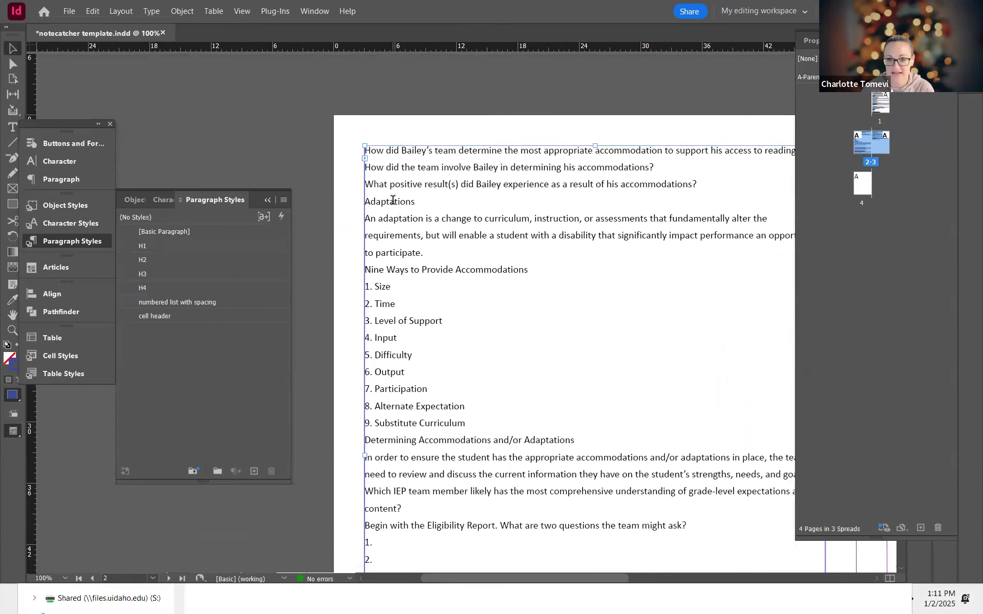
left_click(393, 204)
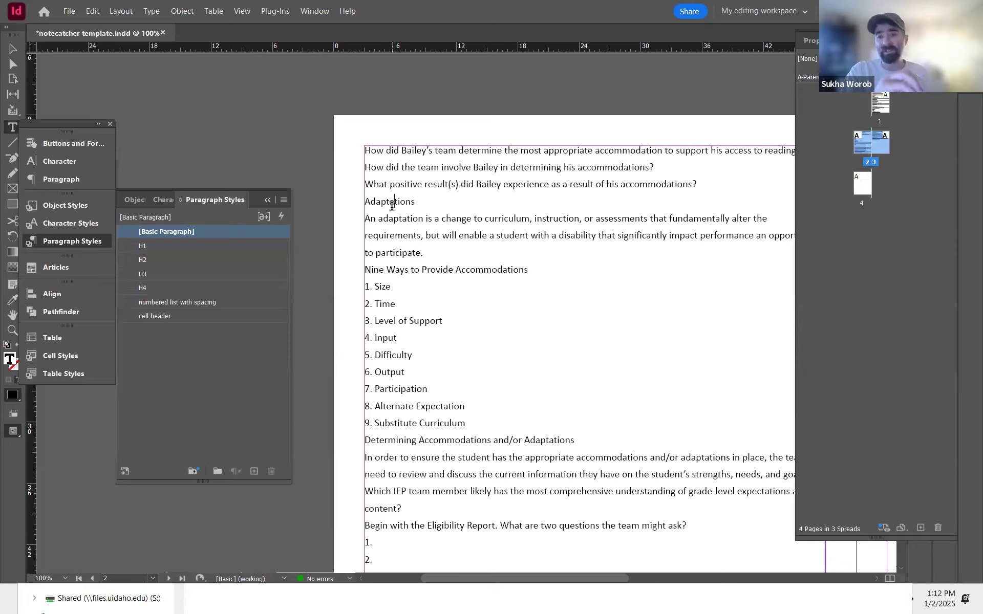
left_click(393, 203)
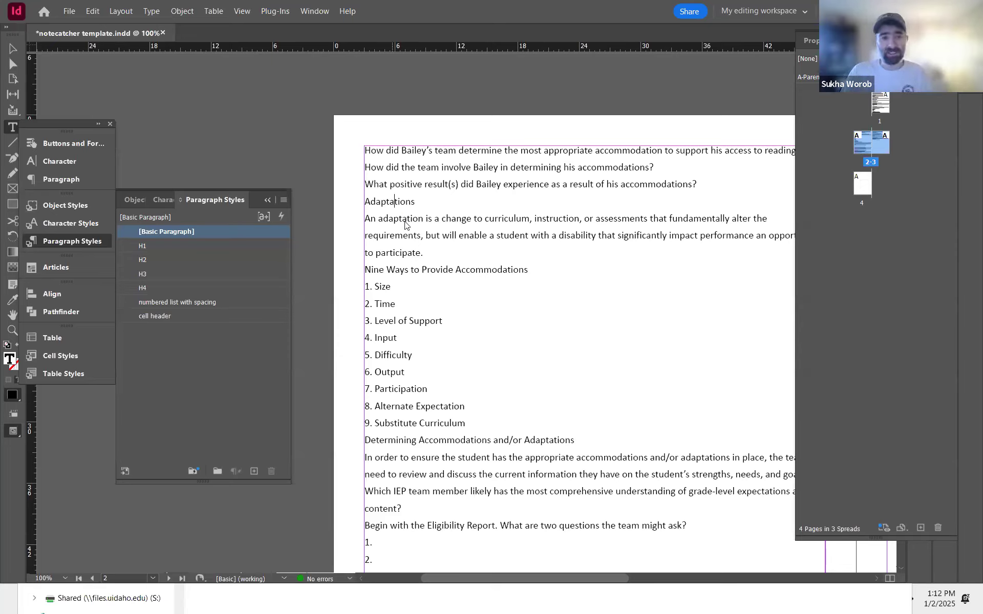
Step: Start Save As and open the 'understanding accommodations and adaptations' folder inside 'high quality IEP modules'
key("ctrl+shift+s")
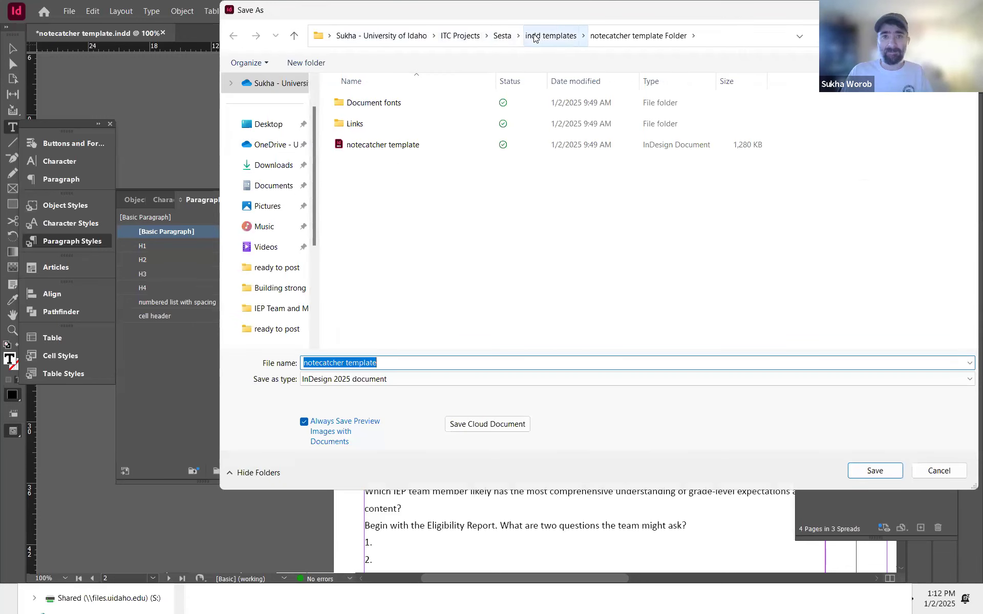
left_click(502, 36)
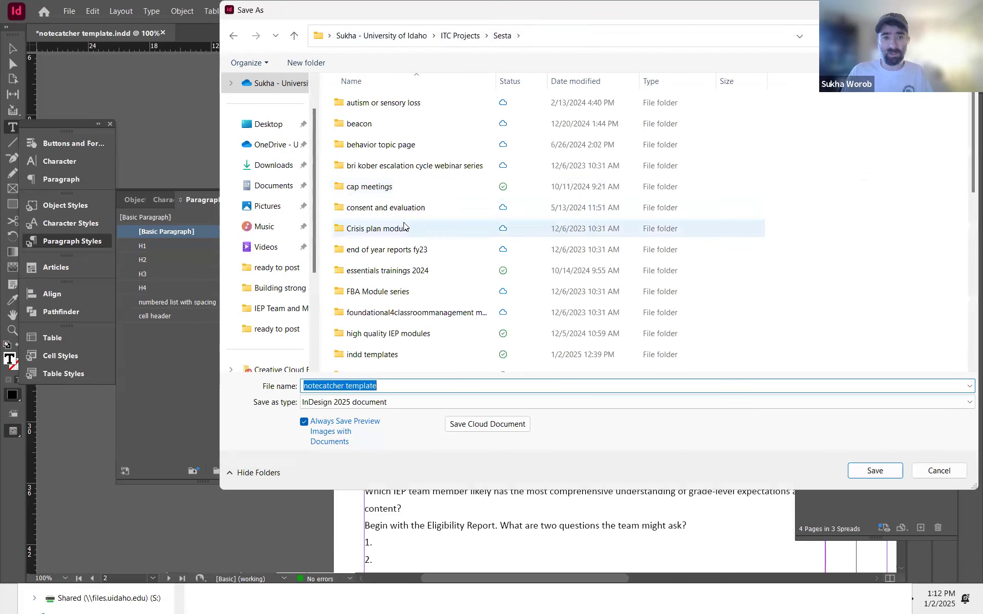
left_click(404, 228)
left_click(435, 333)
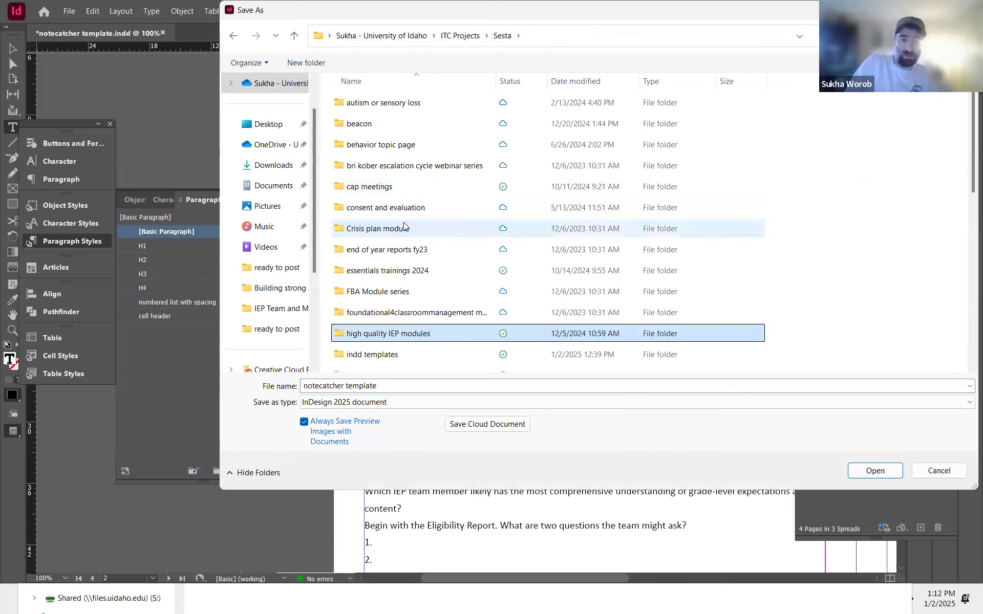
double_click(406, 334)
double_click(425, 144)
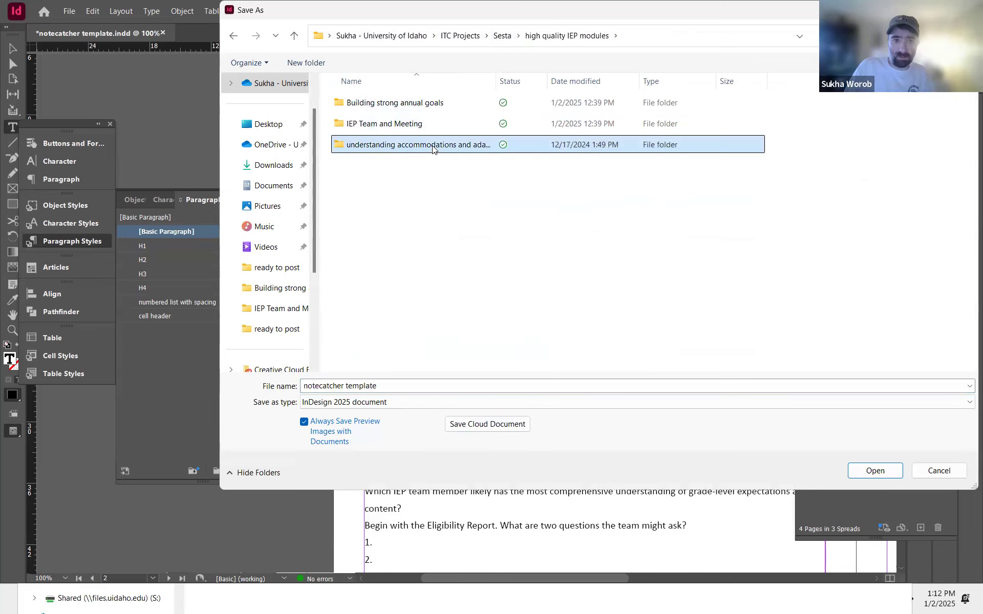
Step: Save the document there under the name 'Understanding Accommodations and Adaptations notecatcher'
triple_click(361, 385)
type("Under")
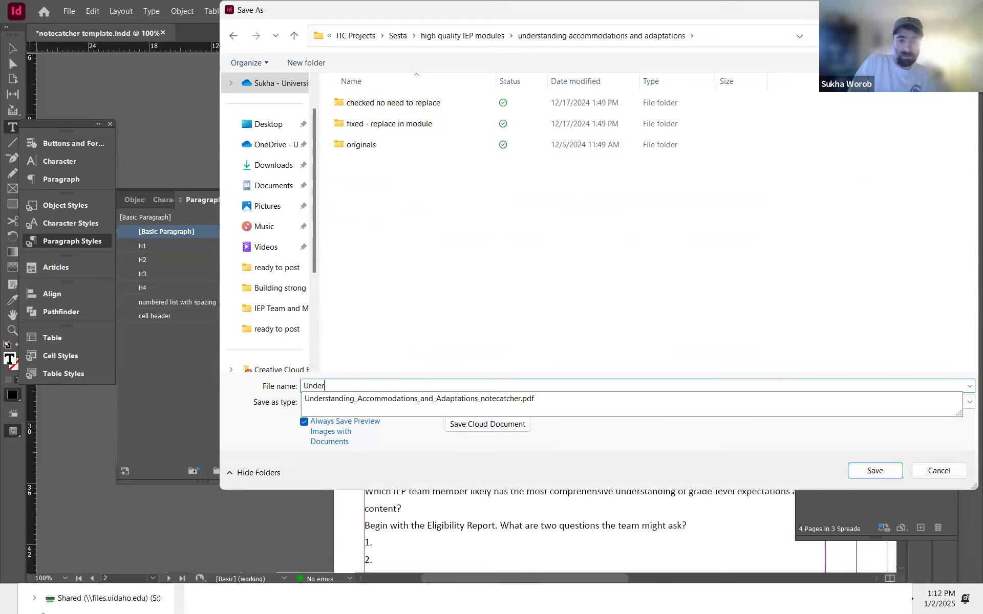
key("Down")
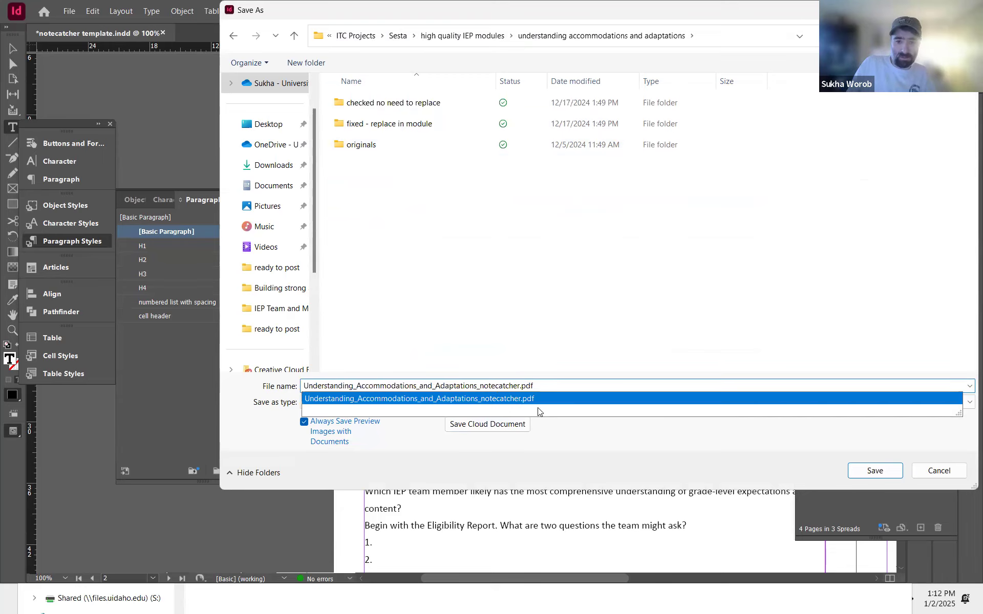
key("BackSpace")
key("BackSpace")
key("Left")
key("Left")
key("Left")
key("Left")
key("BackSpace")
key("Left")
key("Left")
key("Left")
key("Left")
key("Left")
key("Left")
key("Left")
key("Left")
key("Left")
key("Left")
key("Left")
key("Left")
key("Left")
key("Left")
key("Left")
key("BackSpace")
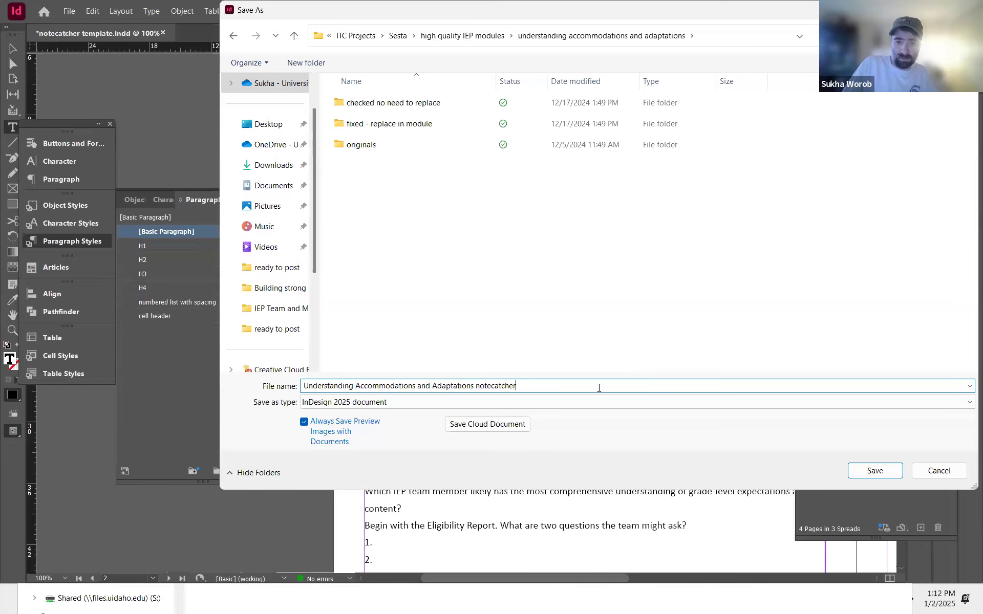
key("Return")
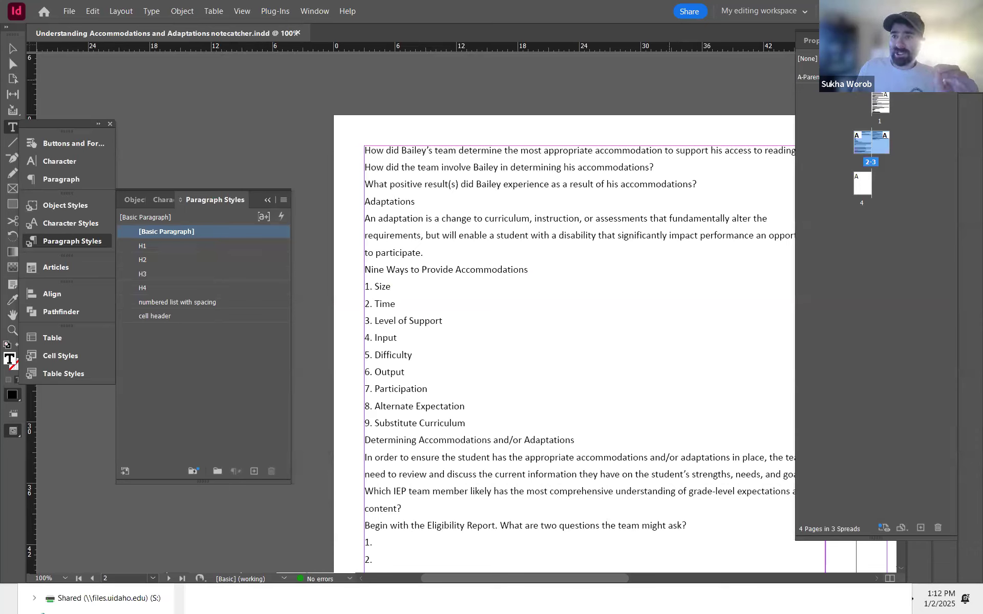
Step: Open the History panel and close it again
left_click(319, 12)
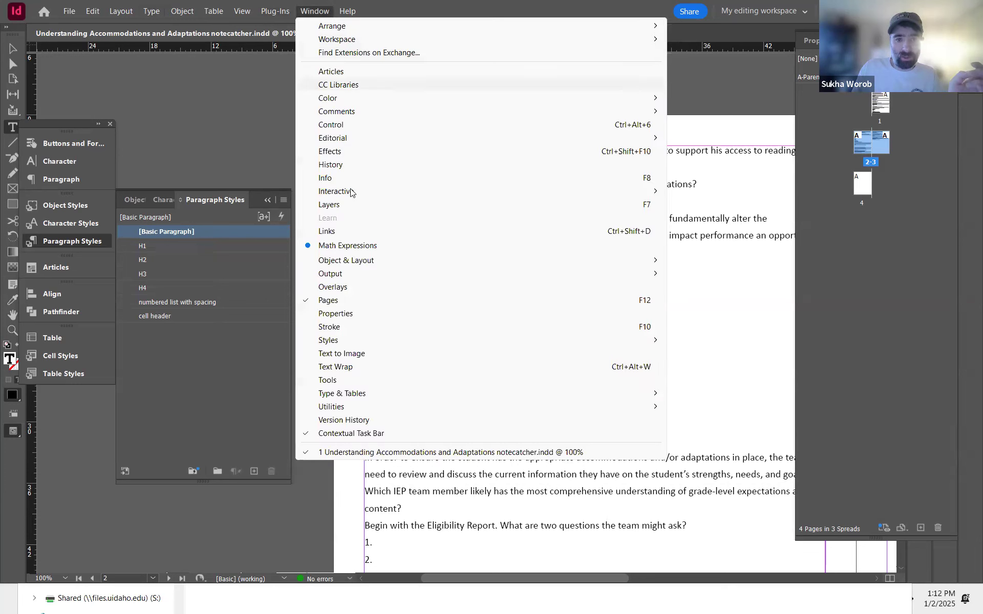
left_click(347, 164)
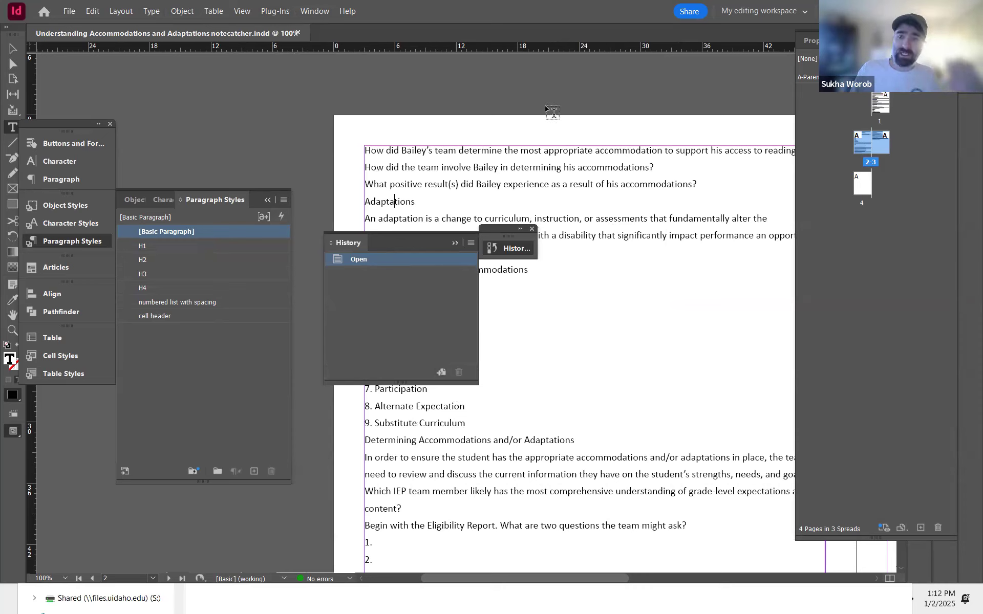
left_click(455, 244)
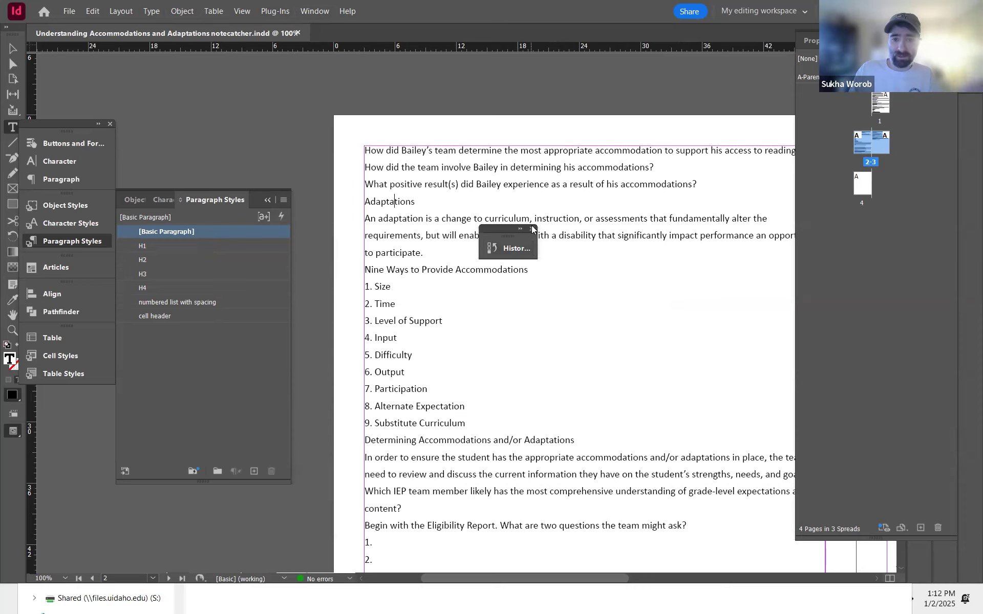
Step: Apply the H2 paragraph style to the Adaptations heading using Quick Apply
left_click(386, 203)
key("ctrl+Return")
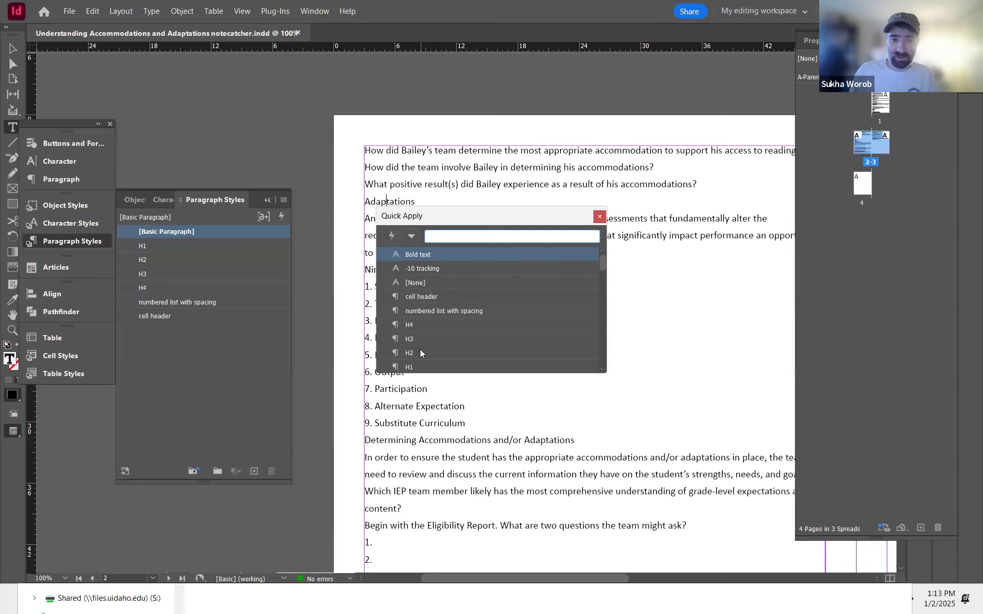
left_click(420, 352)
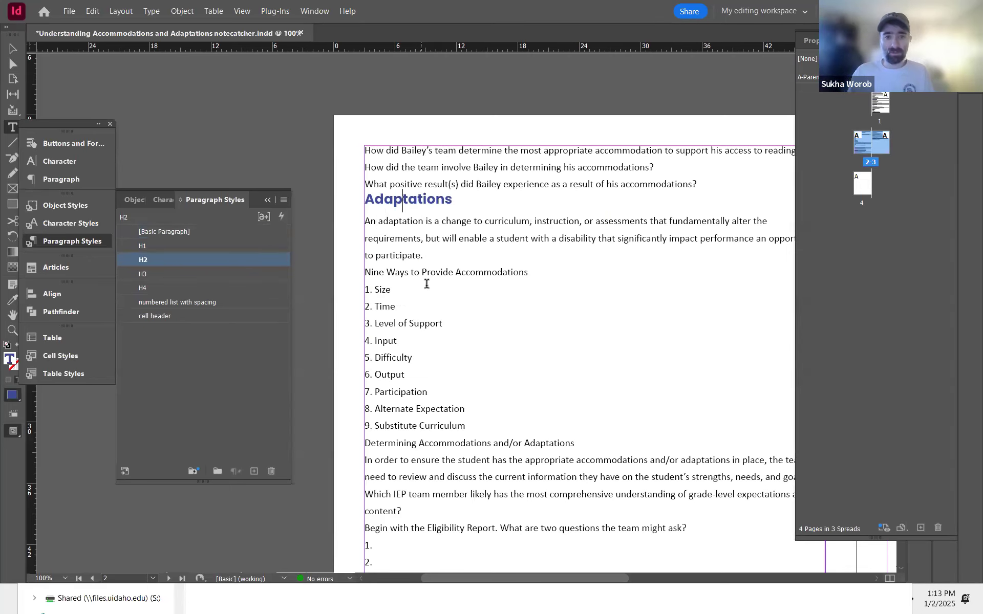
Step: Check the PDF, then apply the H3 paragraph style to the 'Nine Ways to Provide Accommodations' heading
key("alt+Tab")
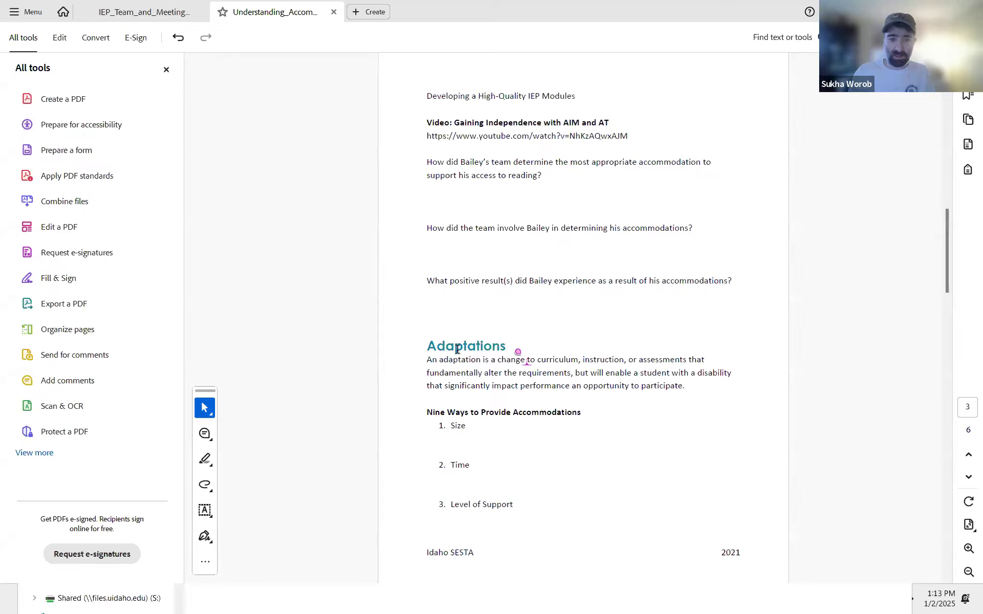
key("alt+Tab")
left_click(417, 273)
key("ctrl+Return")
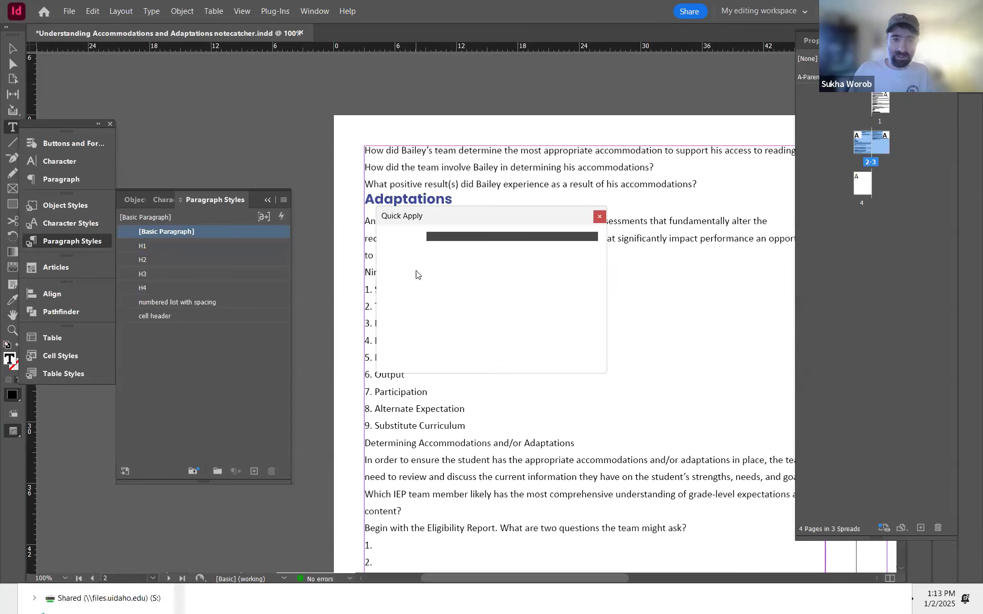
left_click(599, 216)
double_click(383, 275)
triple_click(383, 275)
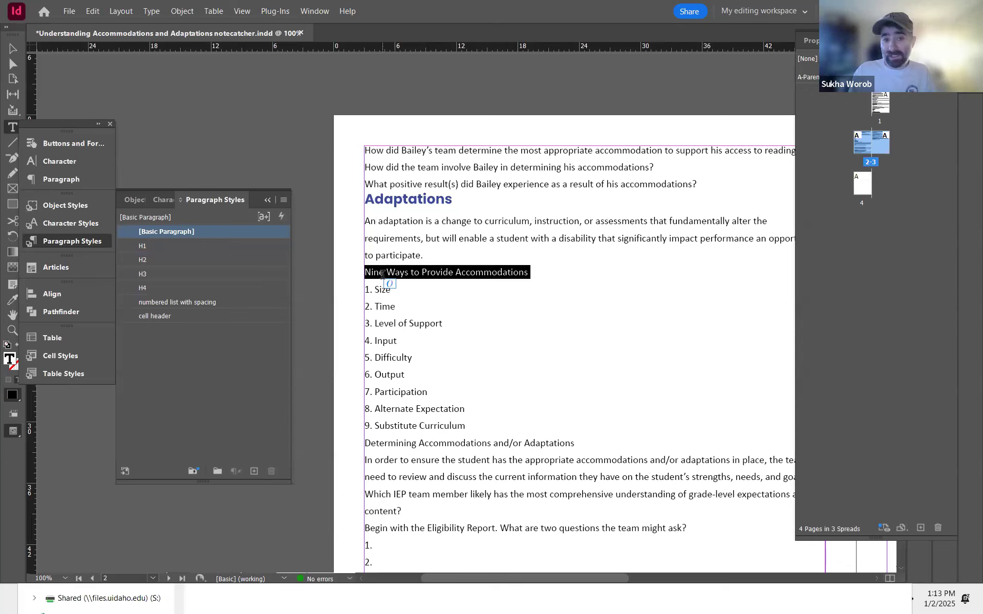
left_click(396, 273)
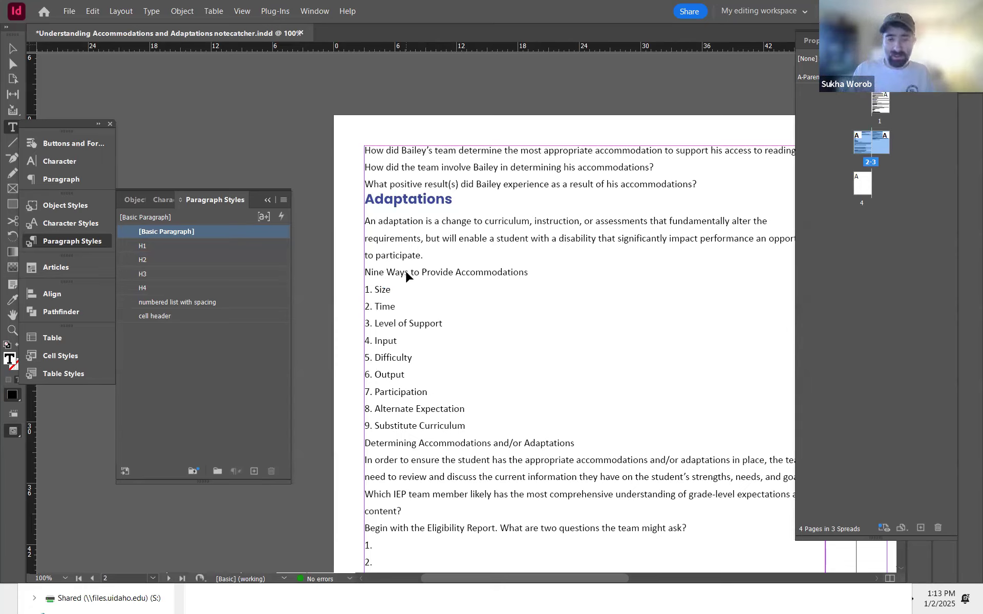
key("ctrl+Return")
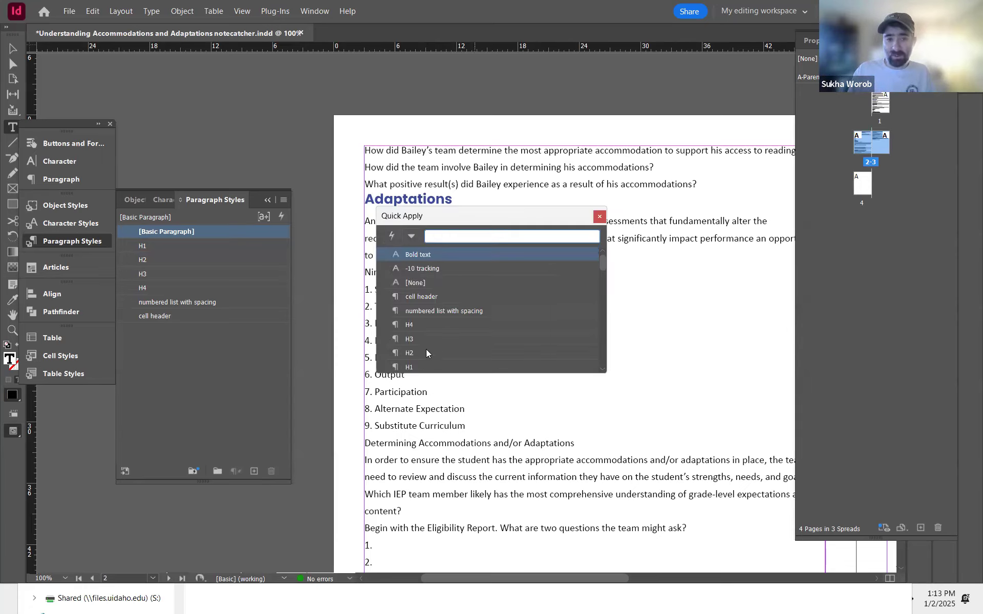
left_click(409, 339)
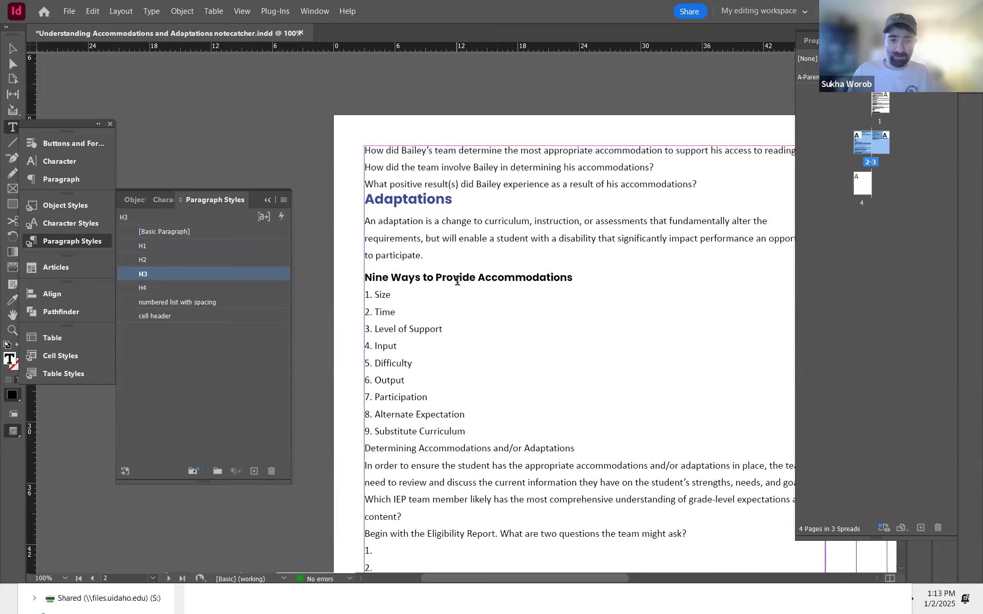
Step: Examine the numbered list and the Determining Accommodations section on pages 3 and 4 of the PDF
key("alt+Tab")
scroll(508, 294, "down", 10)
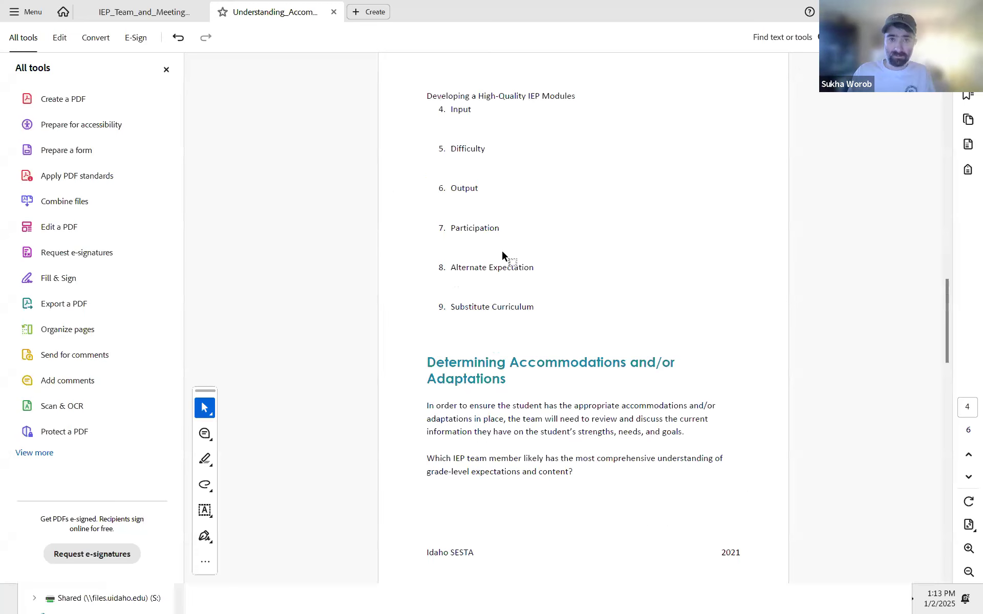
scroll(508, 182, "up", 5)
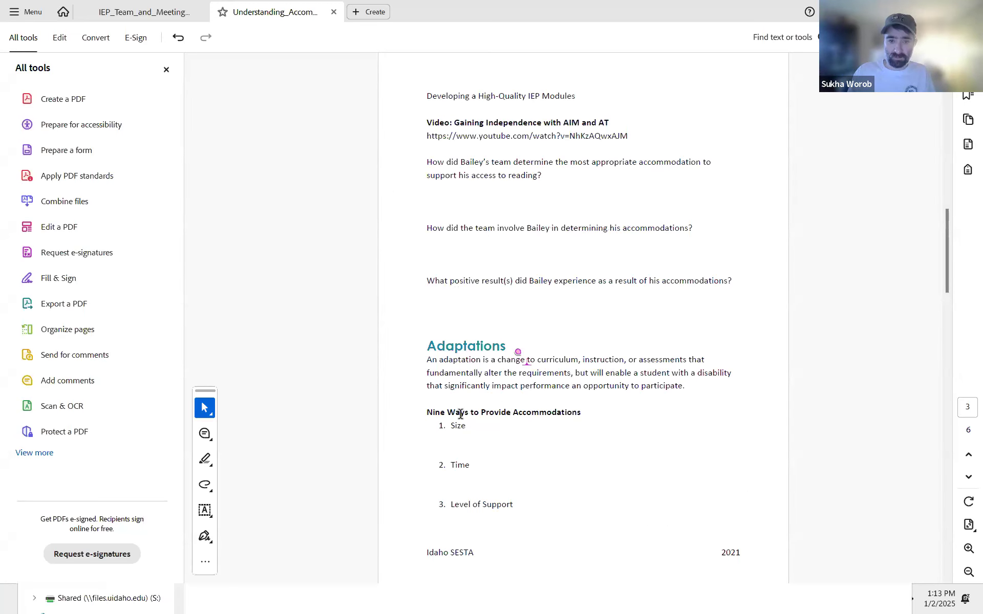
key("alt+Tab")
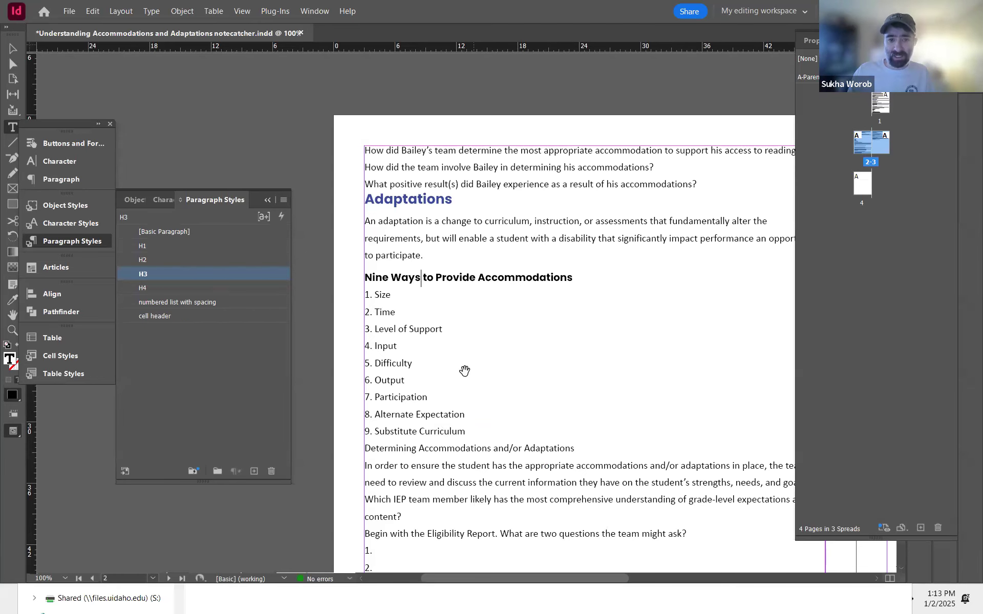
key("alt+Tab")
scroll(507, 333, "down", 5)
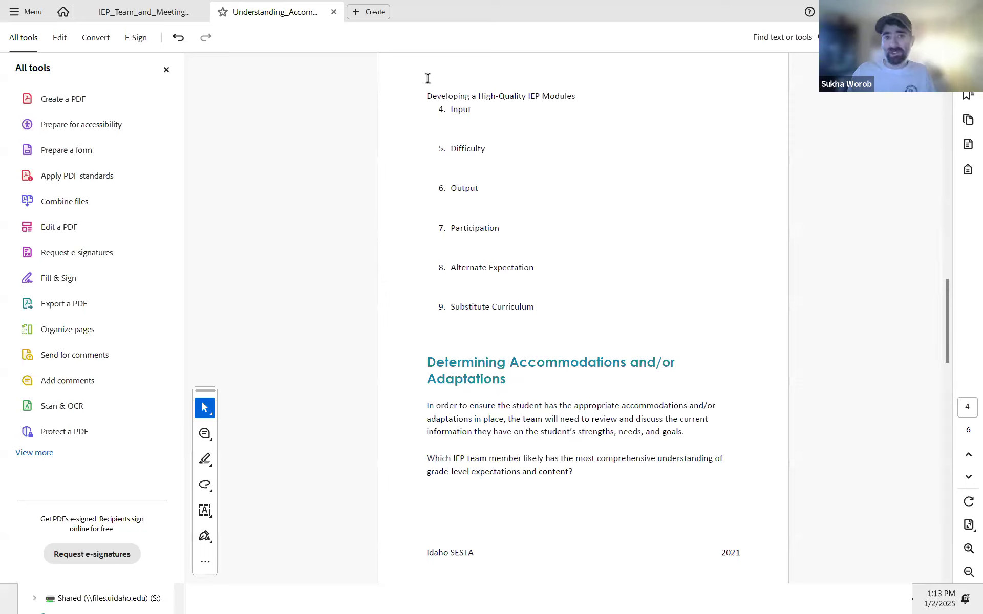
mouse_move(427, 96)
left_mouse_down()
mouse_move(566, 97)
mouse_move(456, 95)
left_mouse_up()
left_click(562, 96)
double_click(441, 97)
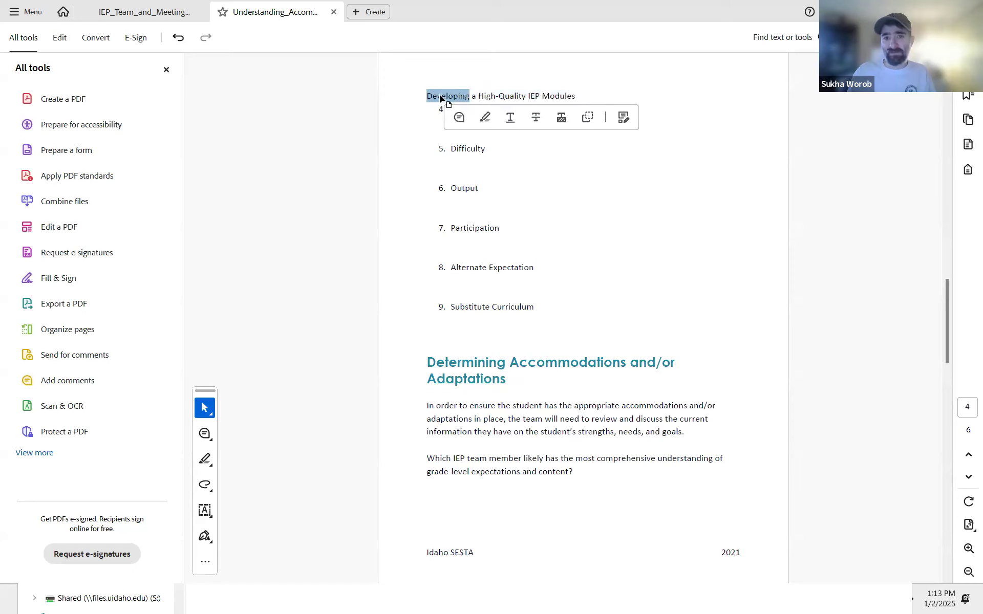
left_click(440, 98)
left_click_drag(472, 97, 472, 110)
left_click(444, 95)
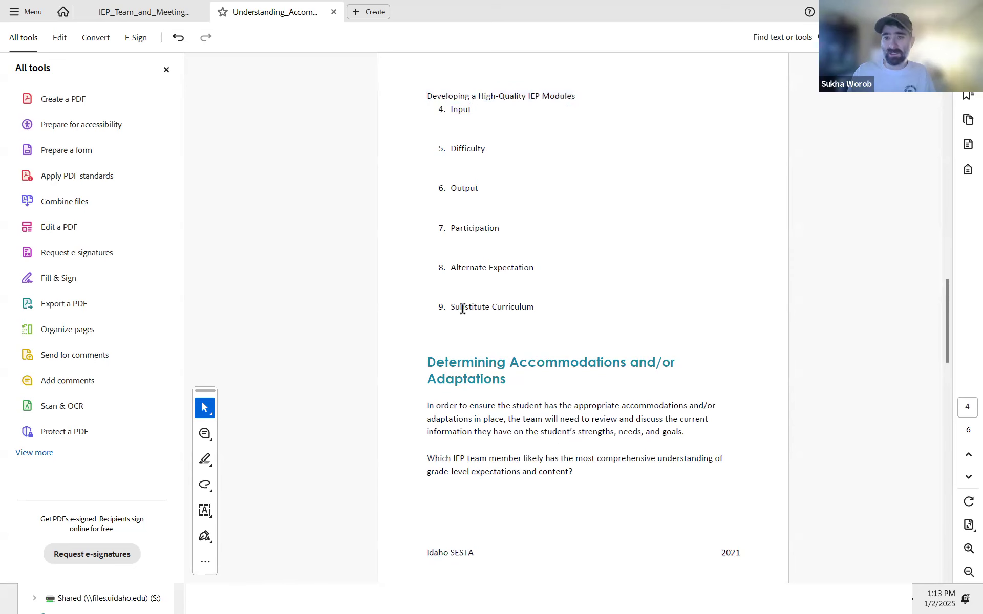
key("alt+Tab")
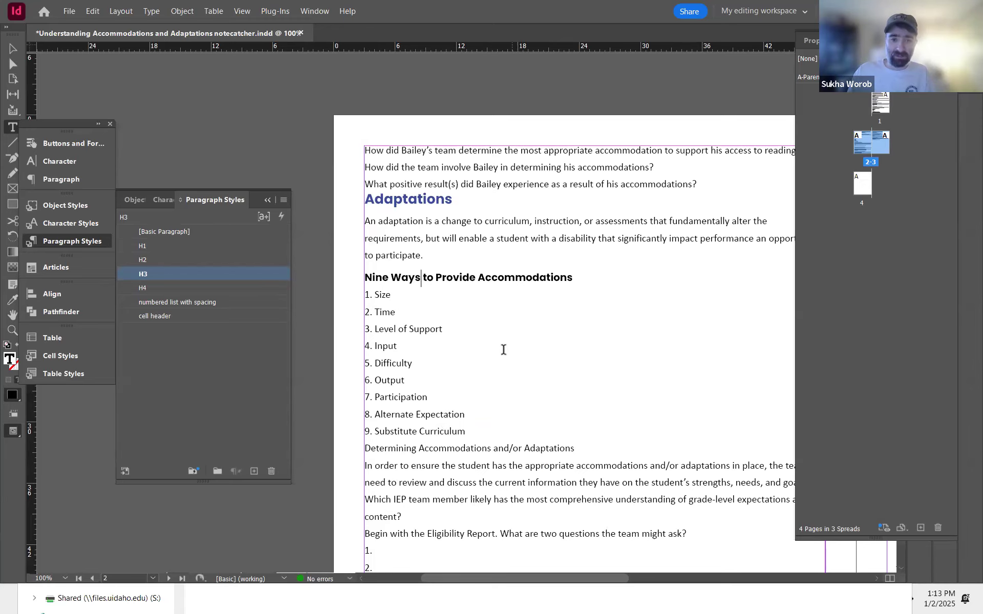
Step: Apply the H2 paragraph style to the 'Determining Accommodations and/or Adaptations' heading using Quick Apply
key("alt+Tab")
key("alt+Tab")
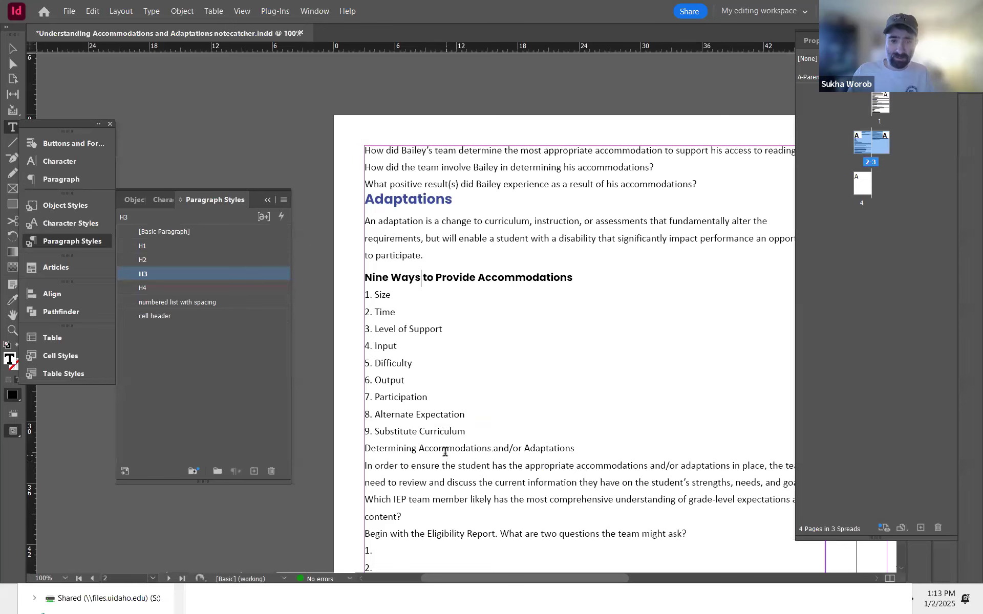
left_click(446, 449)
key("ctrl+Return")
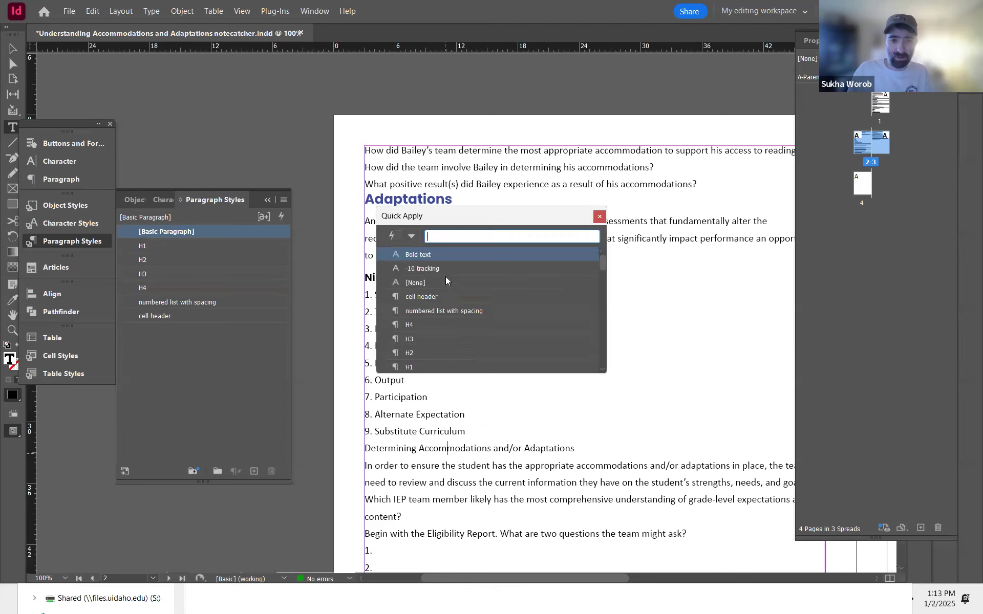
left_click(415, 353)
scroll(495, 375, "down", 3)
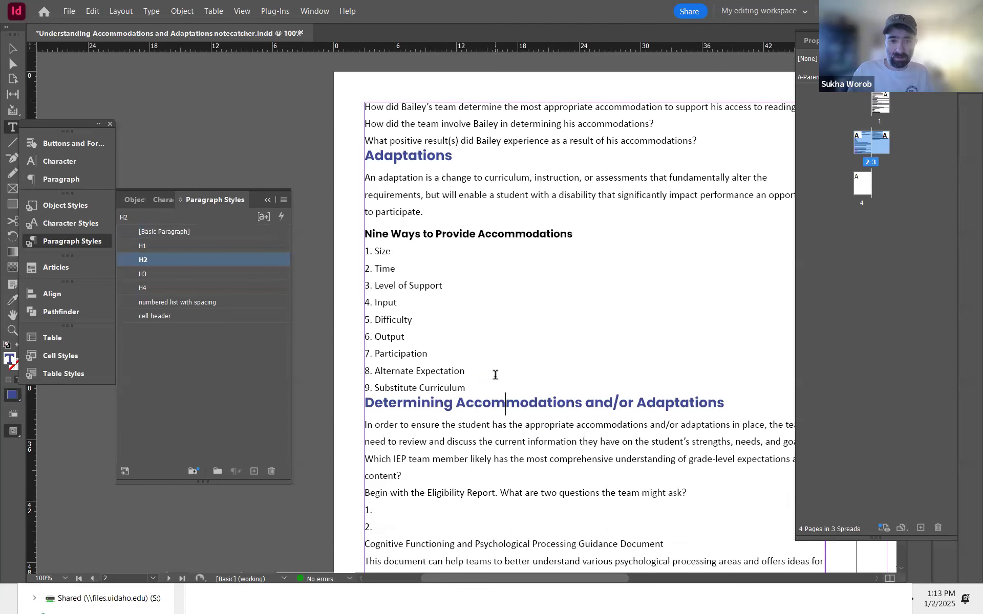
scroll(495, 375, "down", 2)
Step: Compare with the PDF, split 'Begin with the Eligibility Report.' into its own paragraph and apply the H3 style to it
key("alt+Tab")
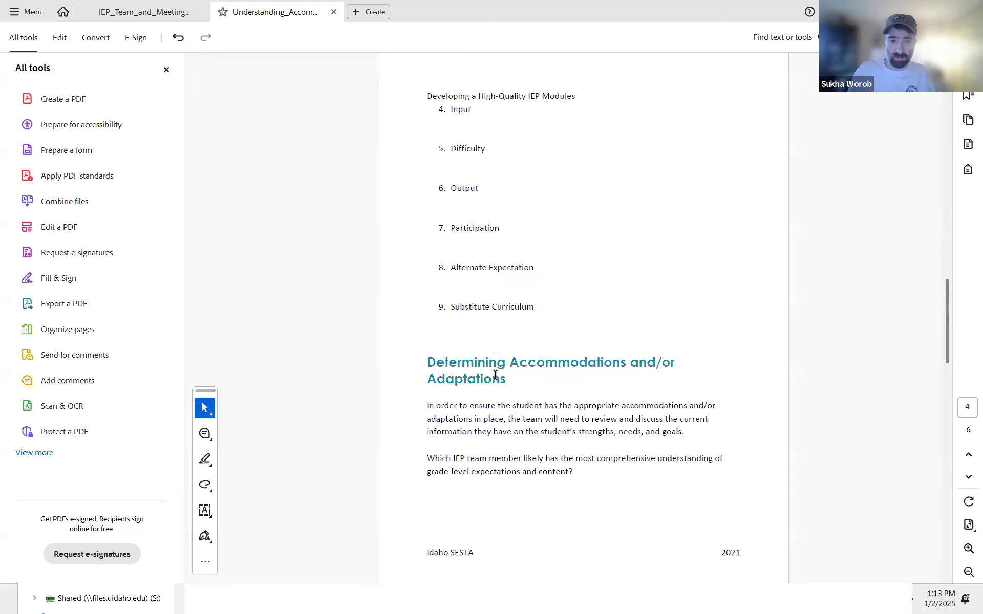
scroll(494, 377, "down", 6)
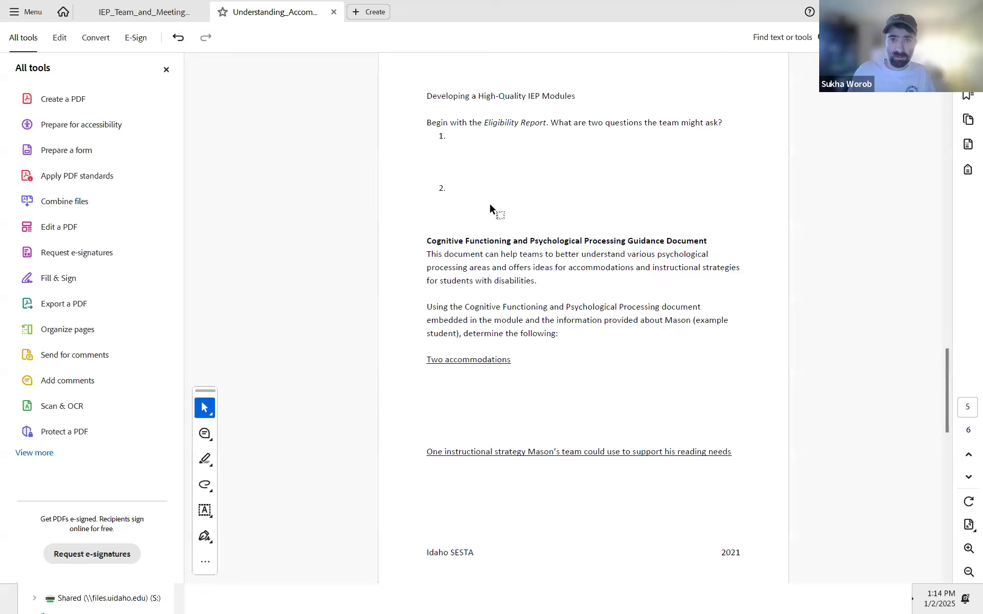
scroll(490, 206, "up", 5)
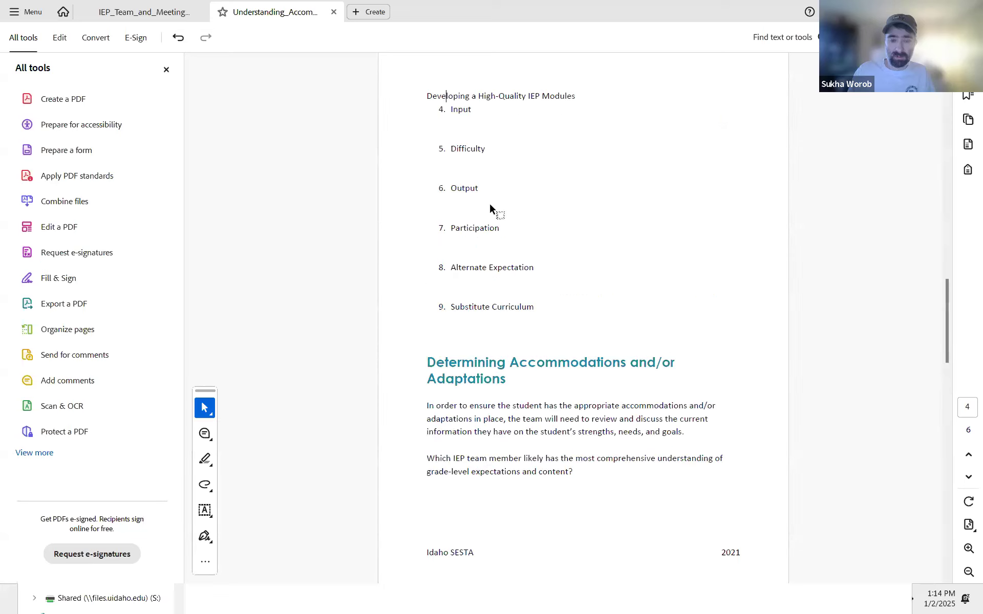
scroll(491, 382, "down", 5)
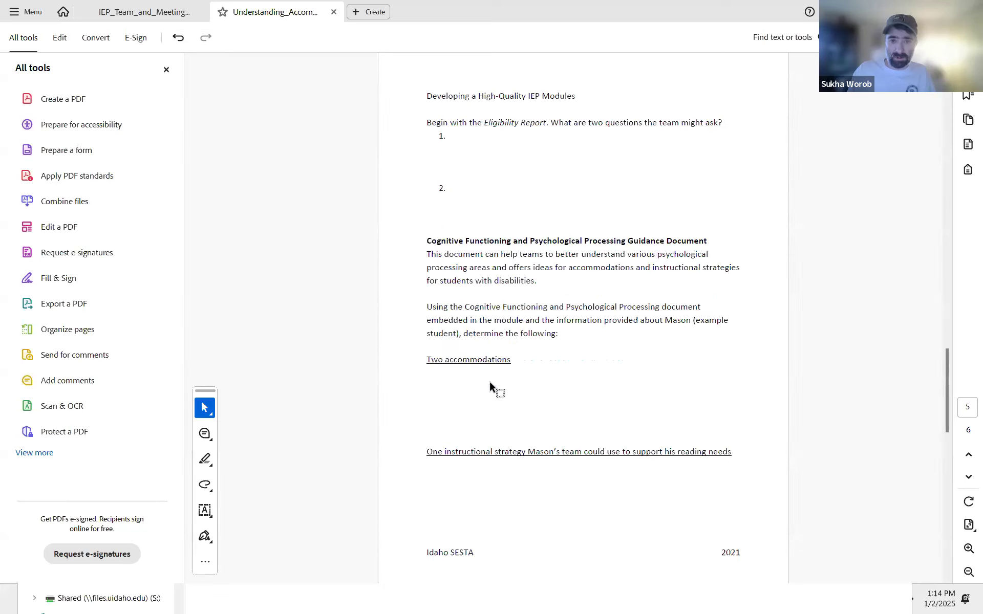
left_click_drag(429, 123, 545, 124)
left_click(690, 122)
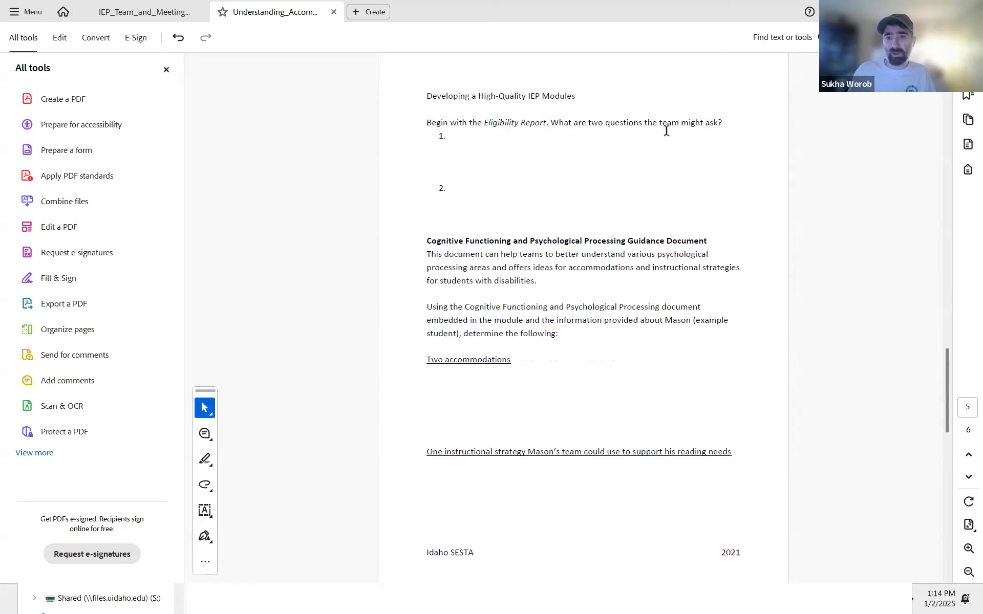
key("alt+Tab")
left_click(500, 406)
key("Return")
left_click(460, 406)
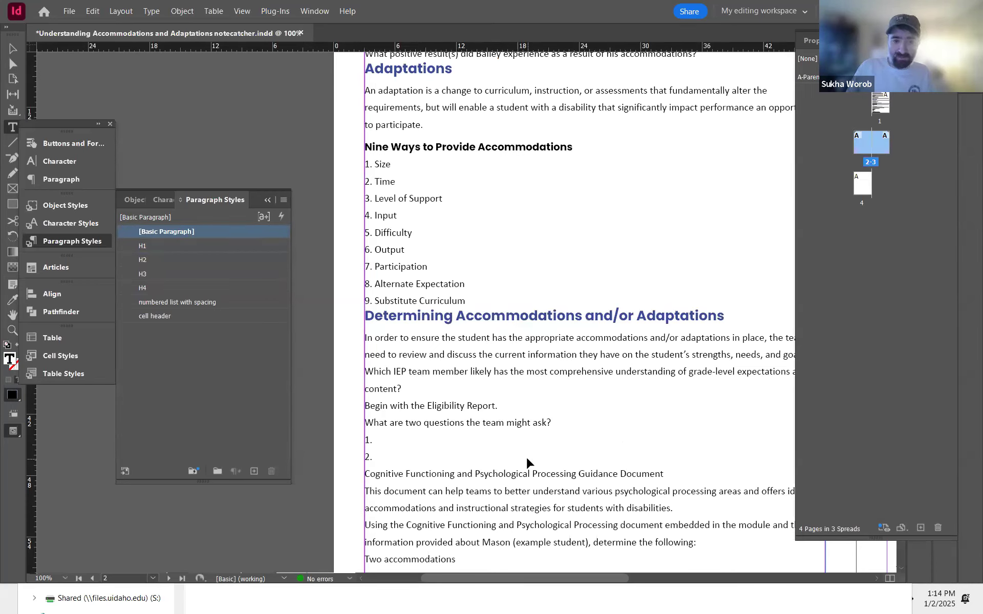
key("ctrl+Return")
left_click(424, 340)
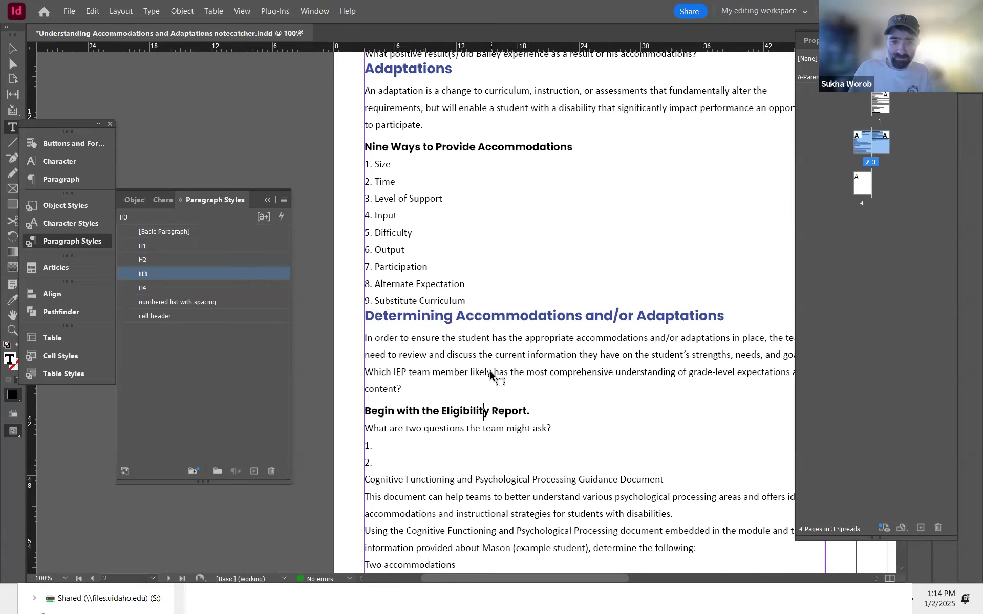
Step: Apply the H3 paragraph style to the 'Cognitive Functioning and Psychological Processing Guidance Document' heading
key("alt+Tab")
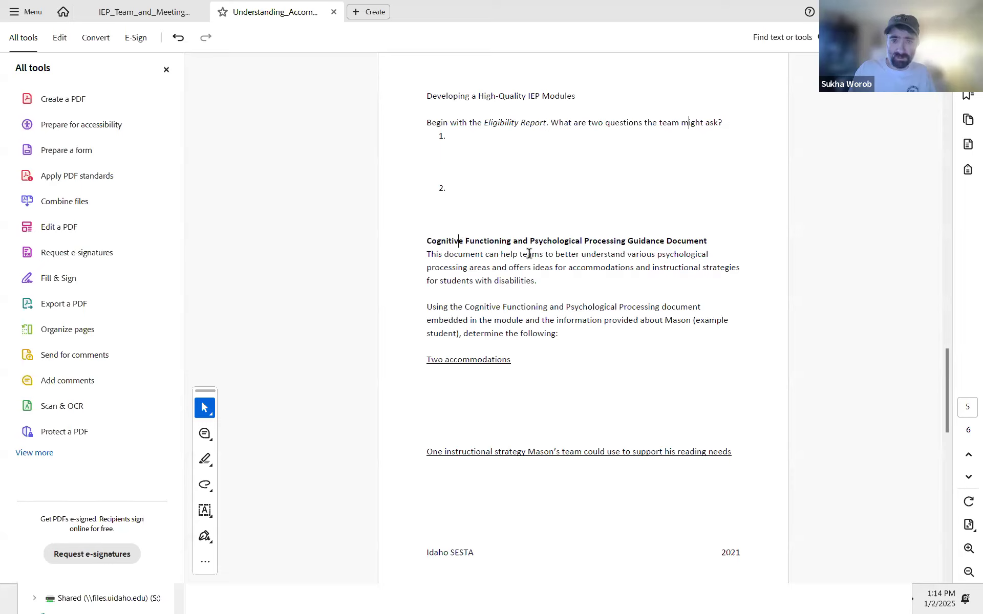
key("alt+Tab")
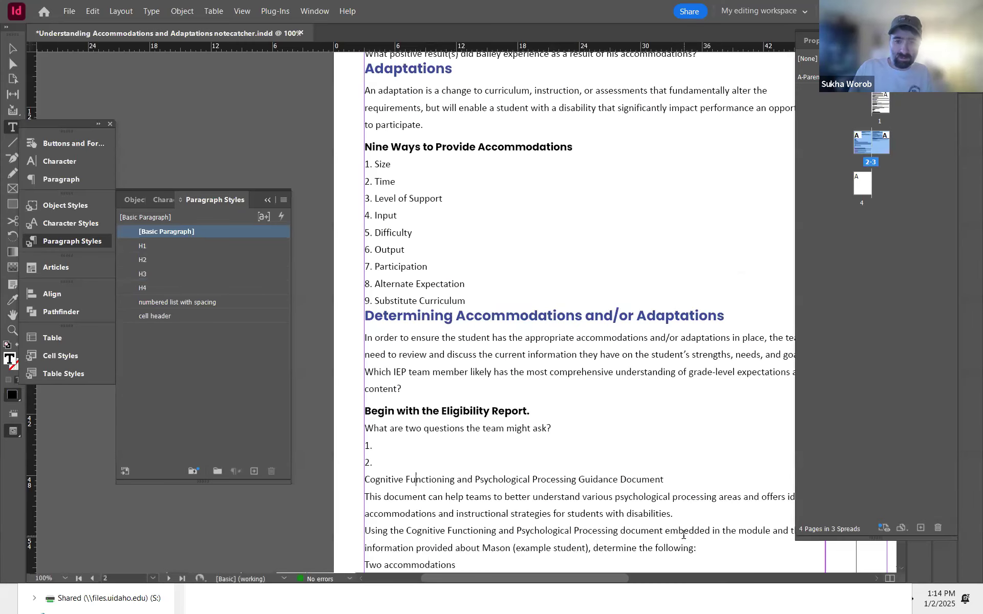
key("ctrl+Return")
left_click(419, 340)
scroll(511, 423, "down", 1)
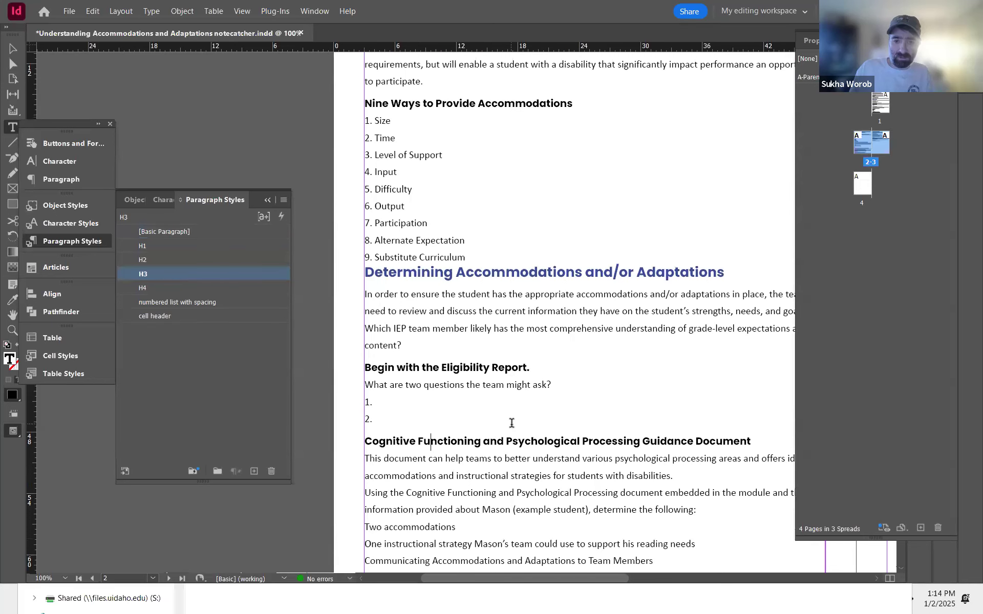
scroll(511, 423, "down", 1)
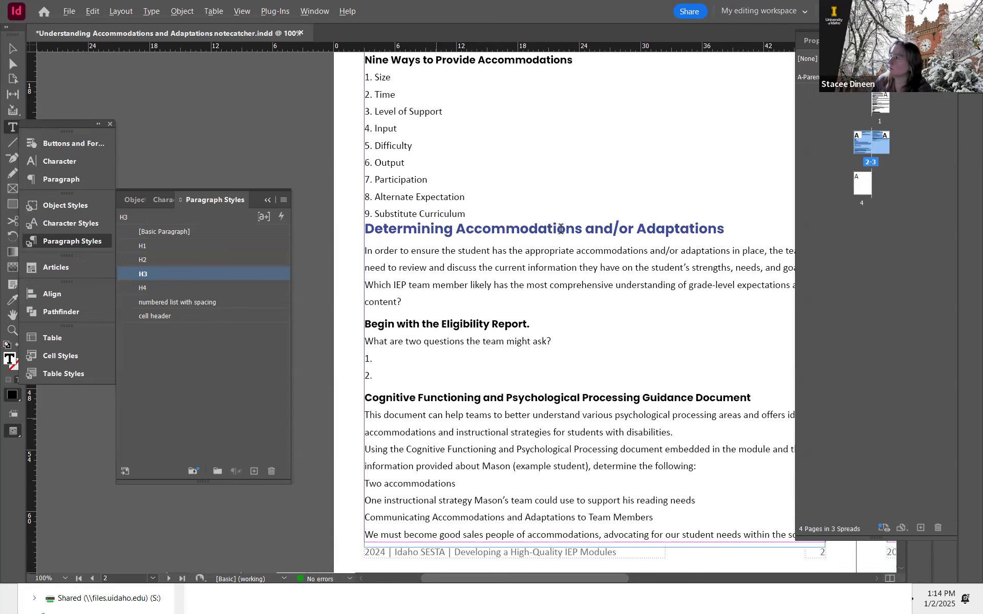
Step: Examine the Cognitive Functioning section and the Communicating Accommodations page in the PDF
key("alt+Tab")
triple_click(568, 236)
left_click(552, 240)
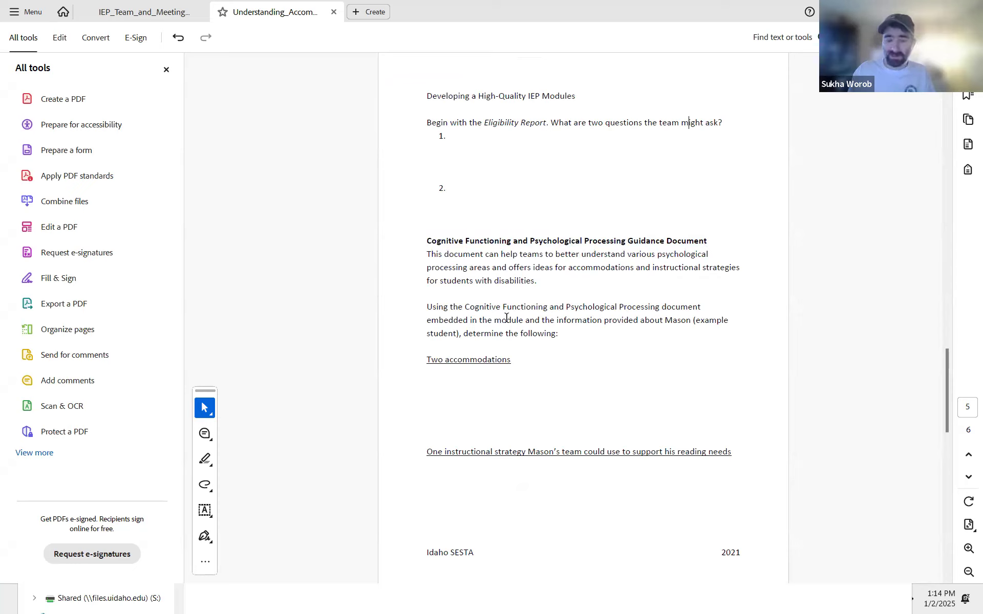
double_click(461, 308)
left_click(554, 304)
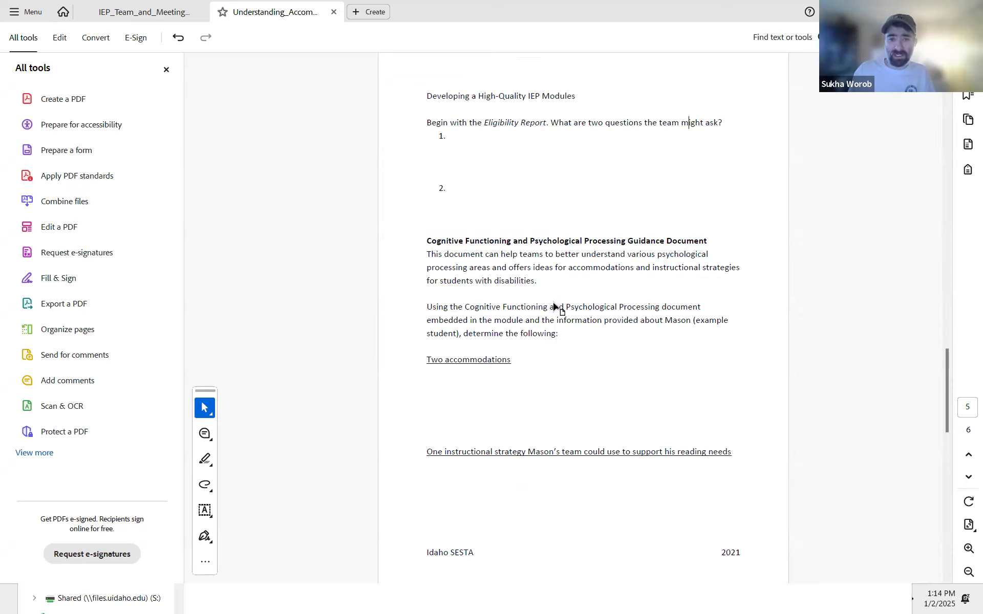
double_click(554, 306)
double_click(458, 307)
left_click(573, 307)
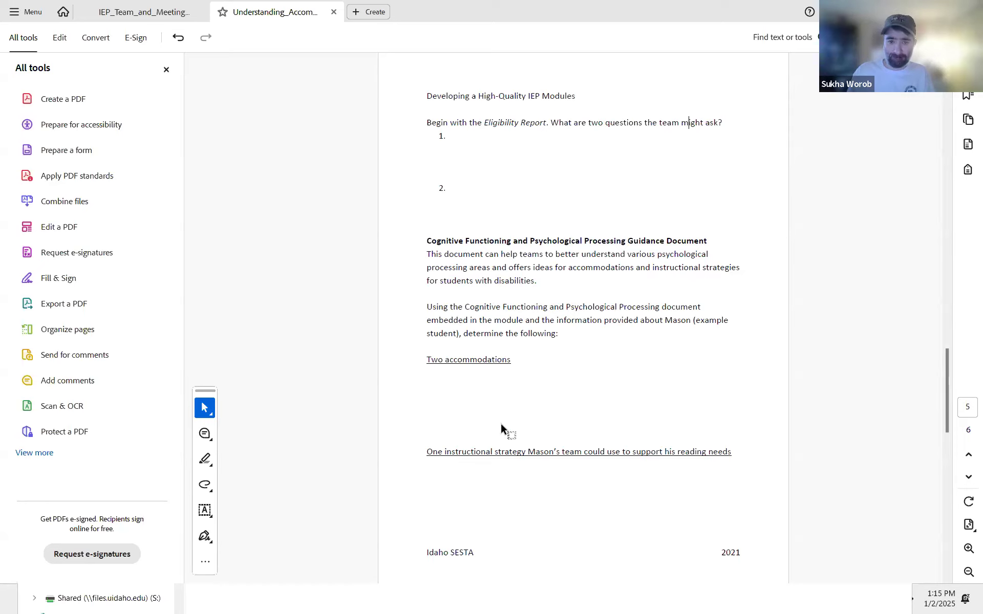
key("alt+Tab")
scroll(496, 358, "down", 2)
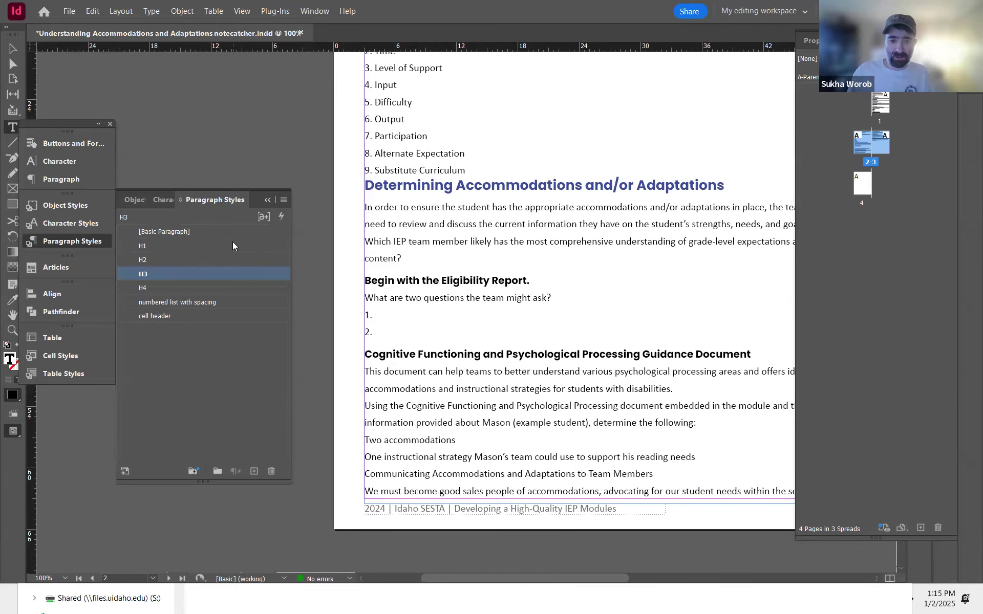
key("alt+Tab")
scroll(410, 285, "down", 2)
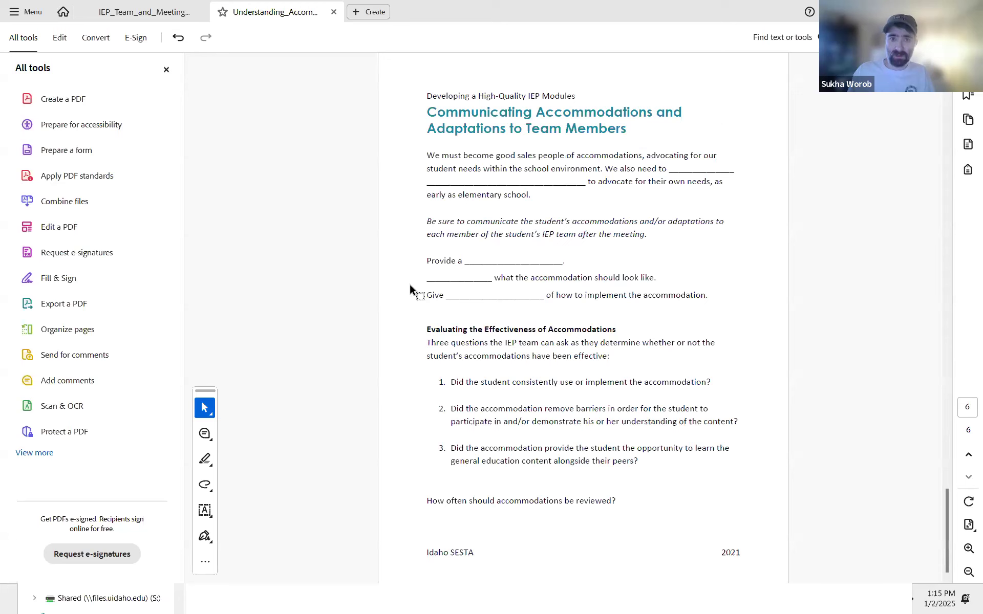
key("alt+Tab")
Step: Apply the H2 paragraph style to the 'Communicating Accommodations and Adaptations to Team Members' heading
left_click(13, 49)
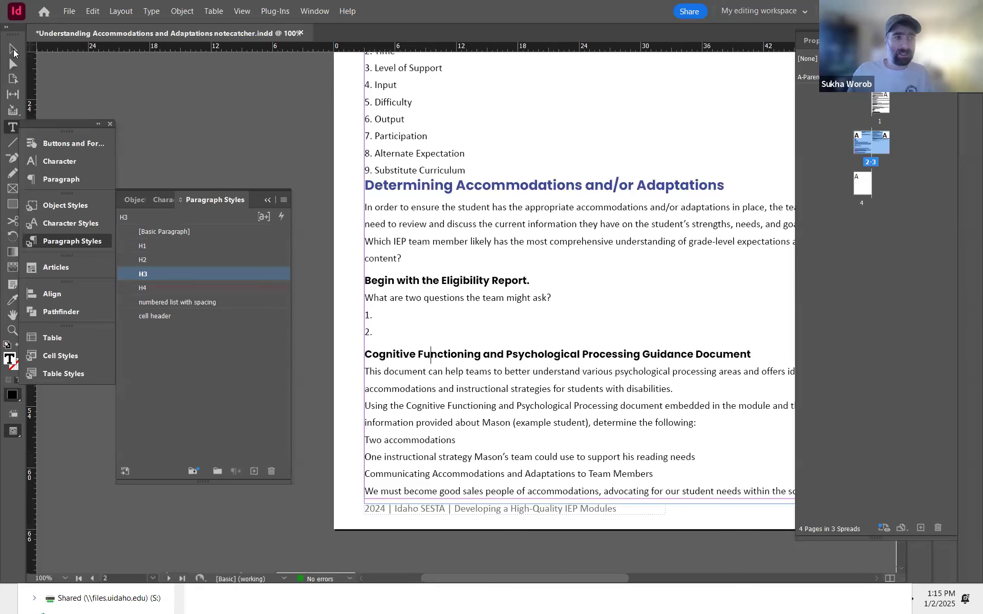
double_click(506, 472)
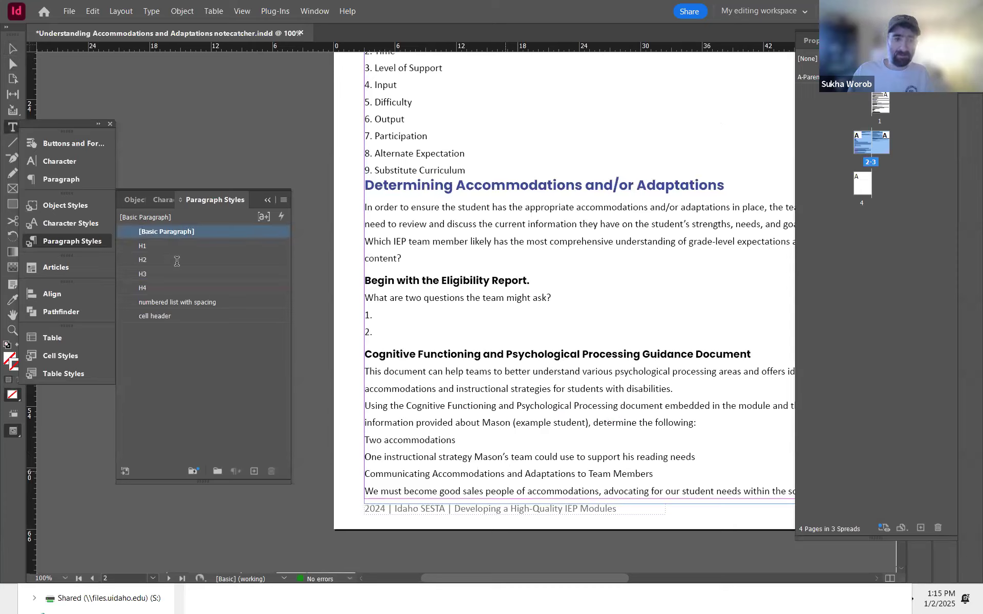
left_click(177, 261)
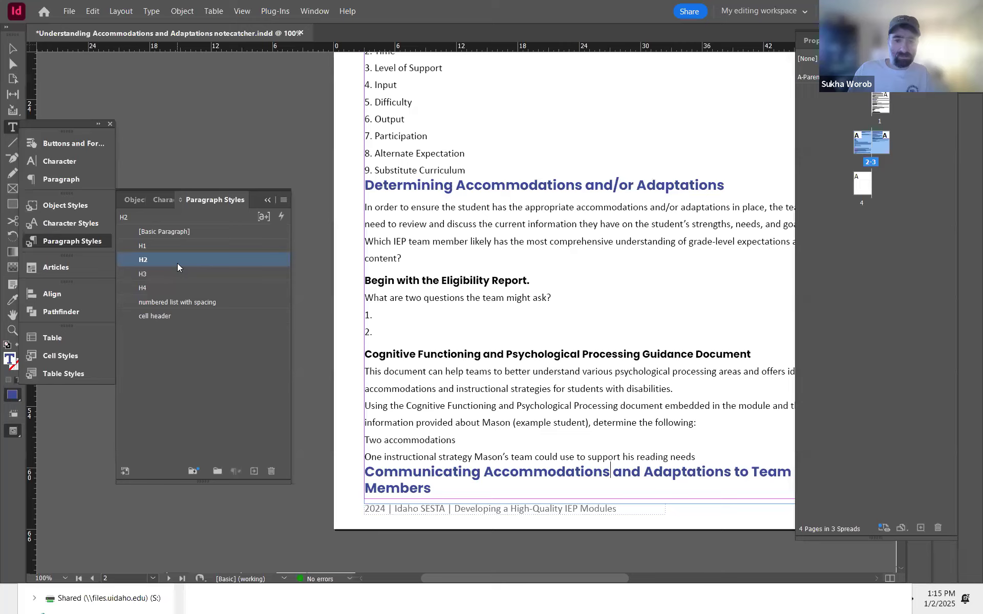
Step: Check the italic 'Be sure to communicate…' sentence in the PDF against the page 3 text
left_click(481, 406)
left_click(15, 49)
left_click_drag(434, 269, 211, 128)
left_click_drag(707, 235, 517, 432)
left_click_drag(554, 276, 545, 416)
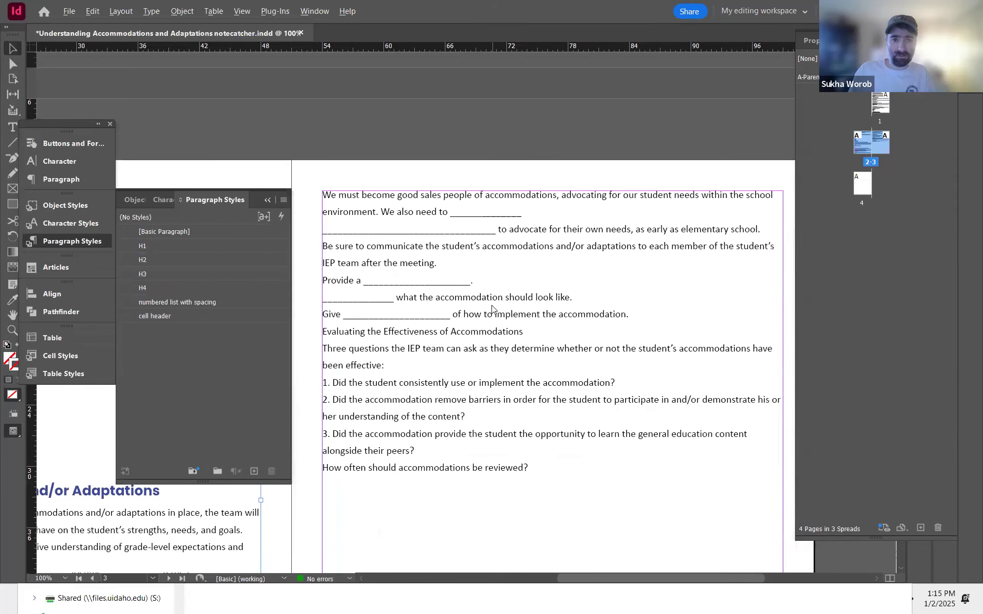
key("alt+Tab")
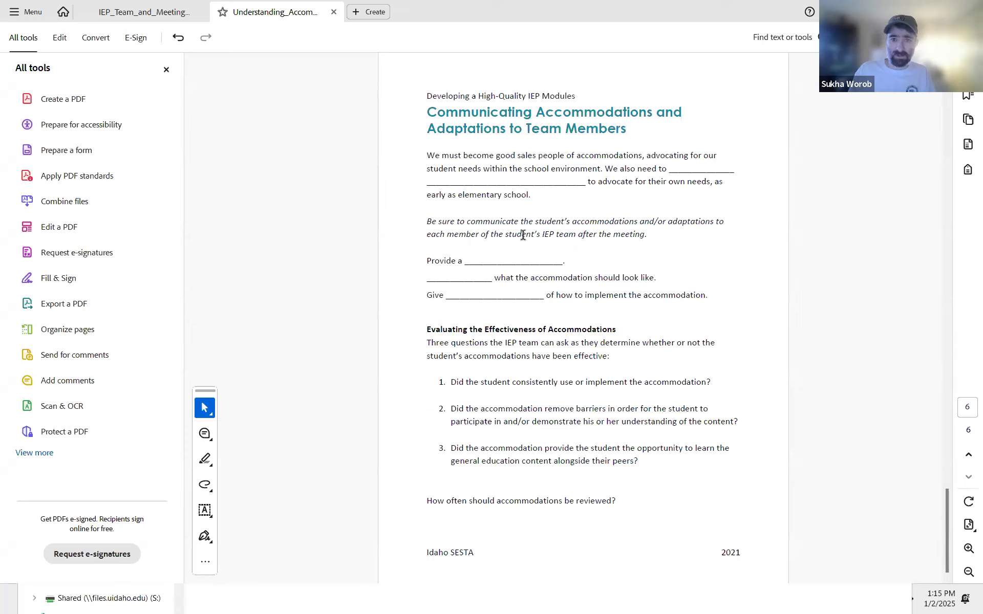
left_click_drag(648, 234, 426, 220)
left_click(426, 221)
double_click(426, 222)
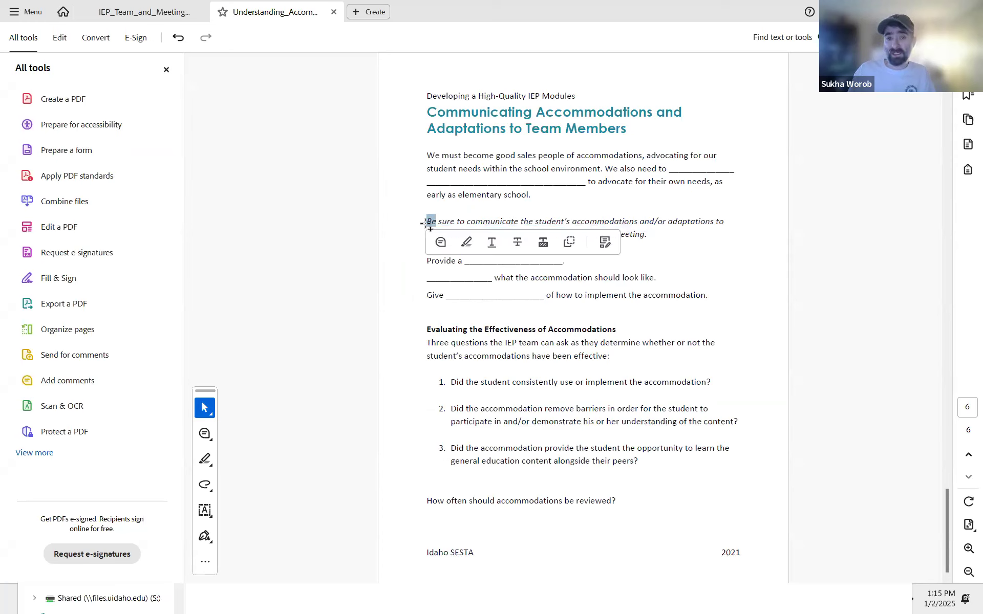
triple_click(533, 226)
double_click(443, 225)
left_click(525, 225)
key("alt+Tab")
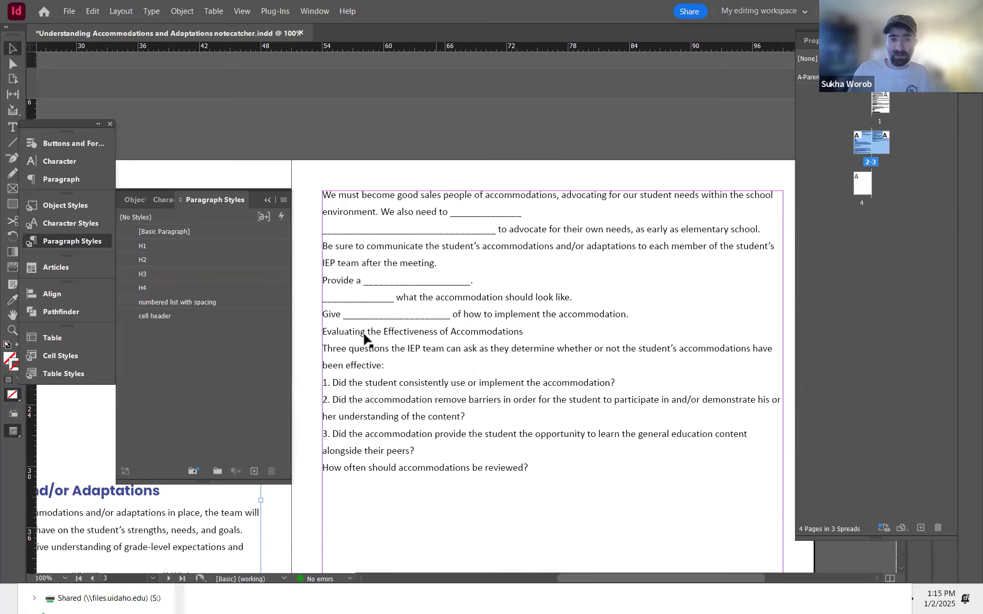
Step: Select the 'Be sure to communicate…' sentence and create a new character style named italics
double_click(364, 254)
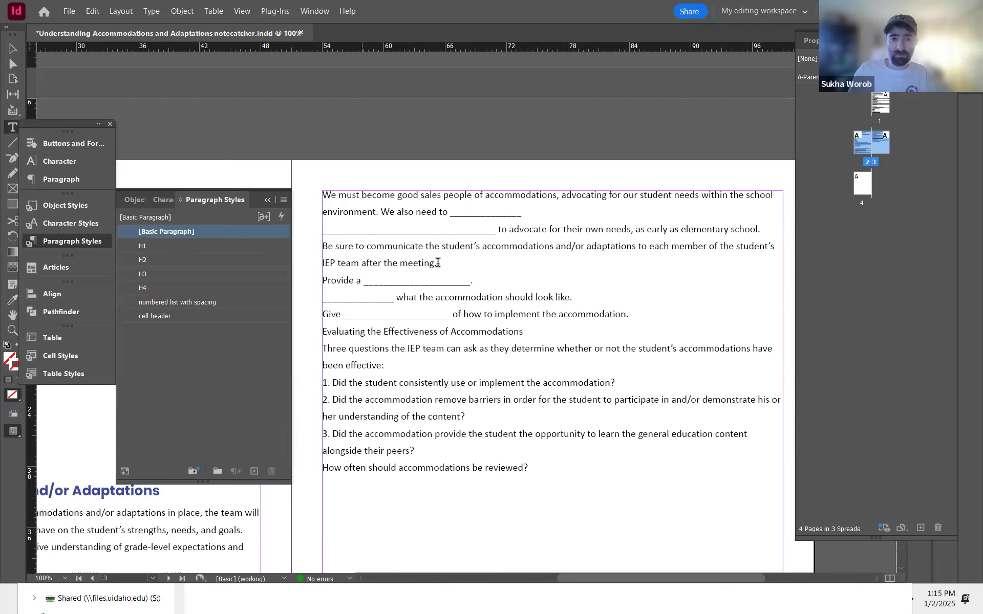
left_click_drag(437, 263, 315, 249)
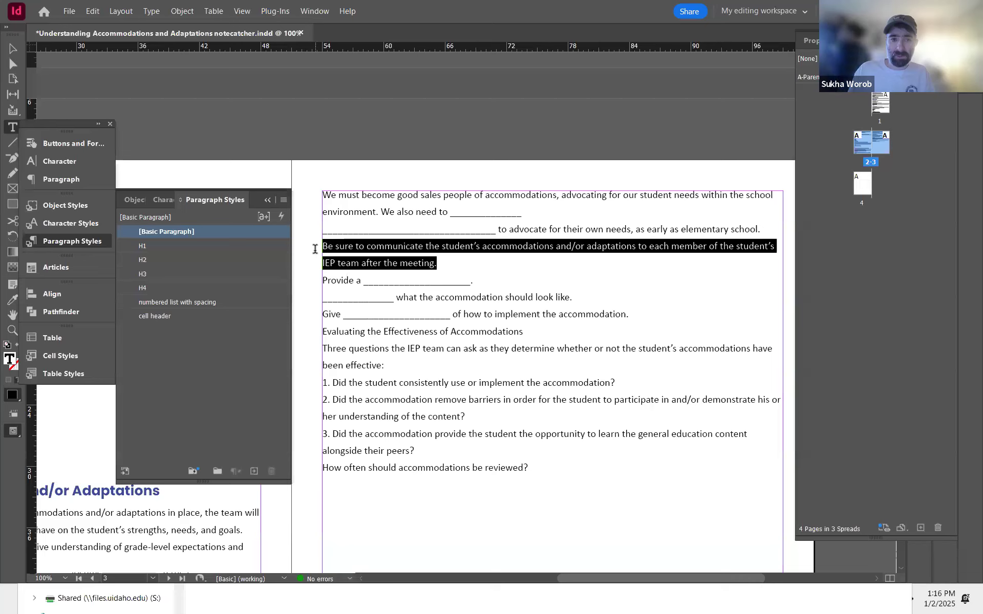
left_click(153, 197)
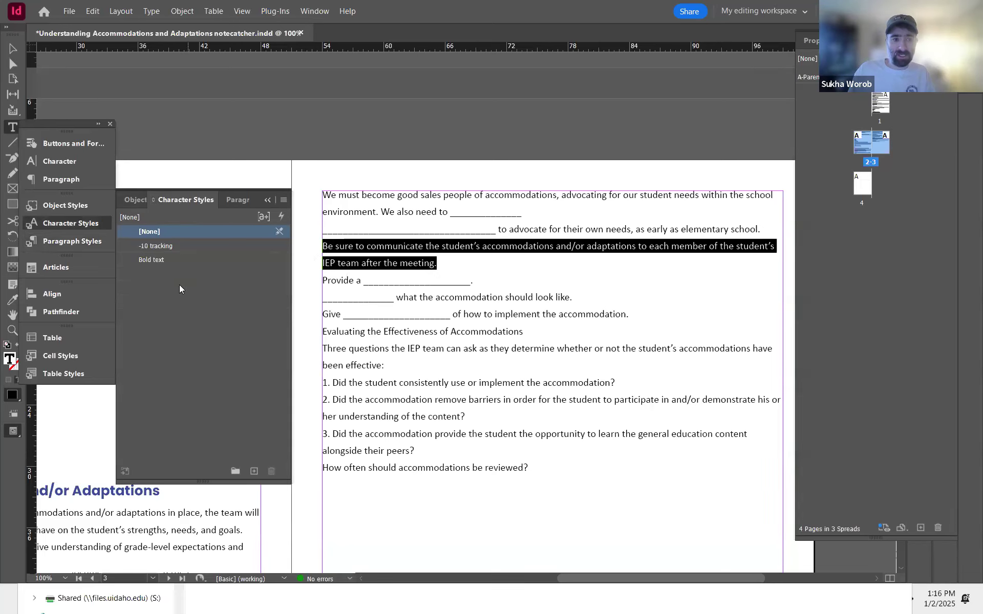
left_click(179, 285)
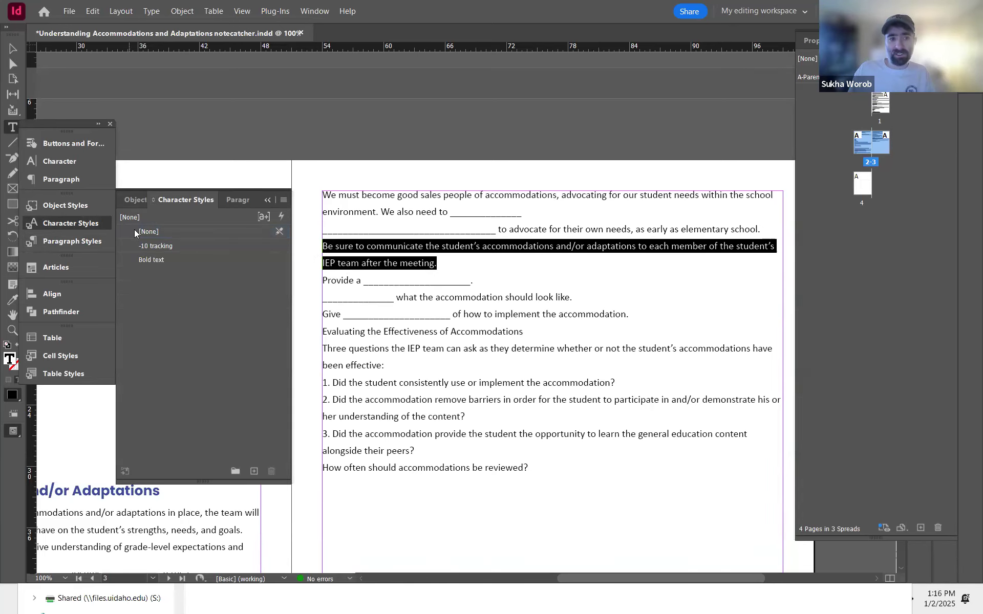
left_click(254, 470)
left_click(187, 273)
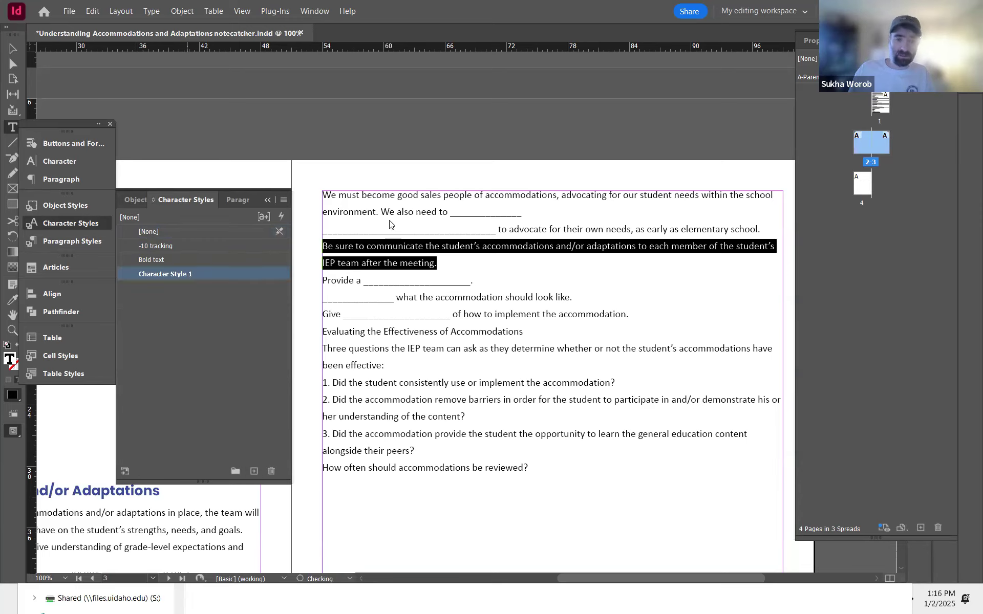
double_click(187, 274)
type("italics")
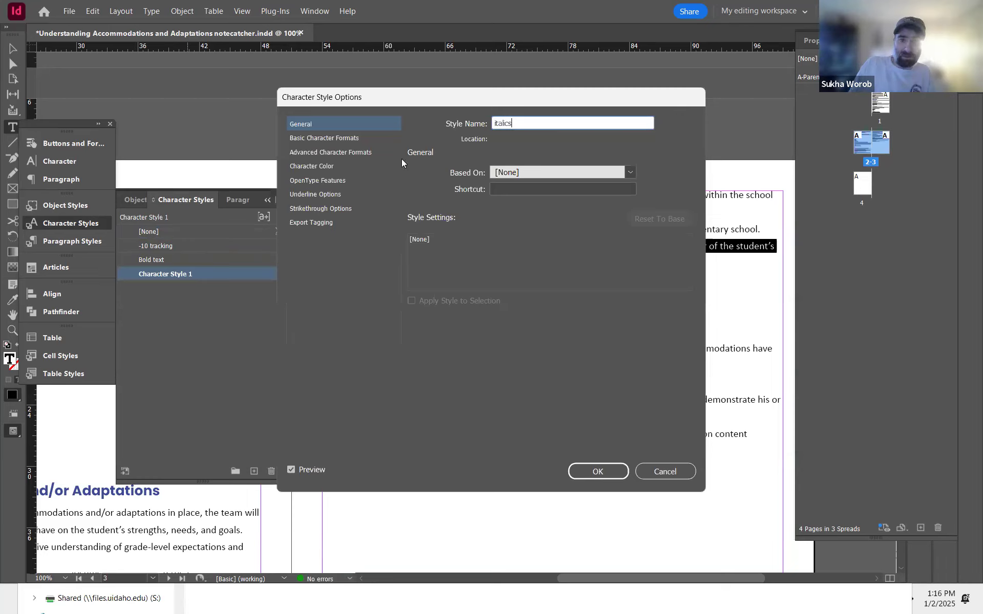
Step: Set the italics character style's font to Calibri Italic and save the style
left_click(352, 138)
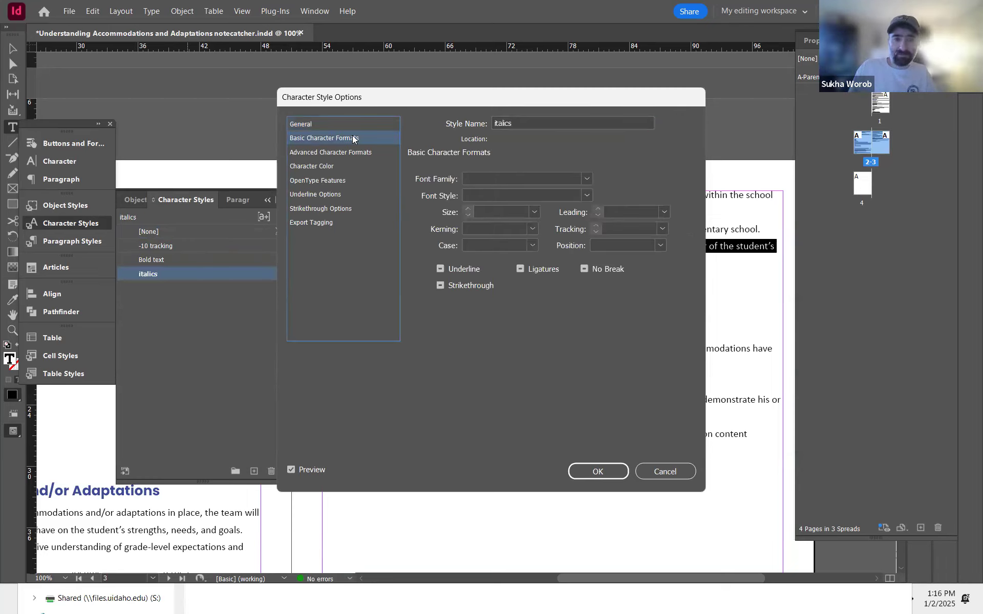
left_click(498, 176)
type("A")
key("BackSpace")
type("Calibri")
left_click(523, 197)
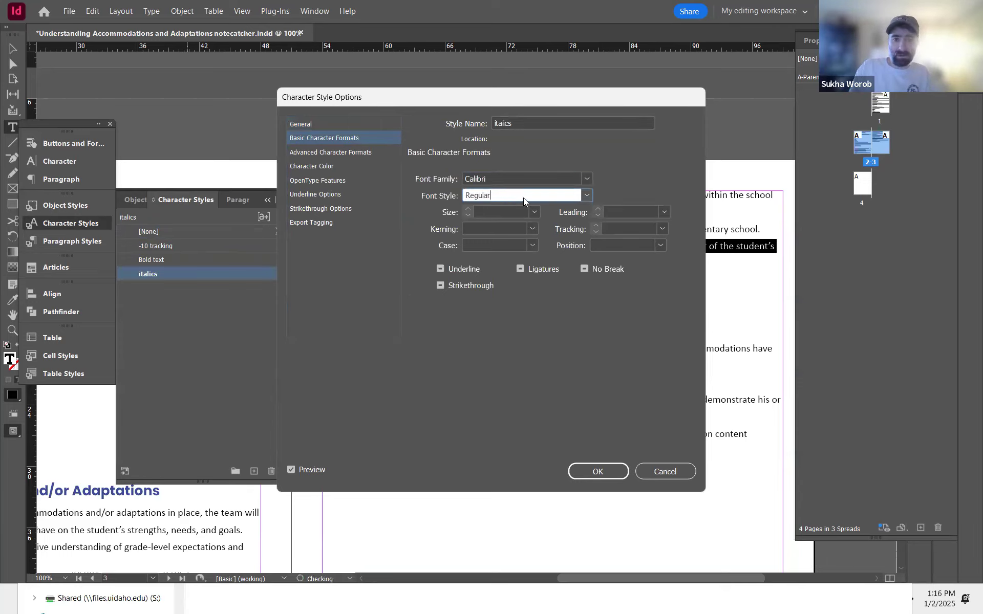
left_click(586, 196)
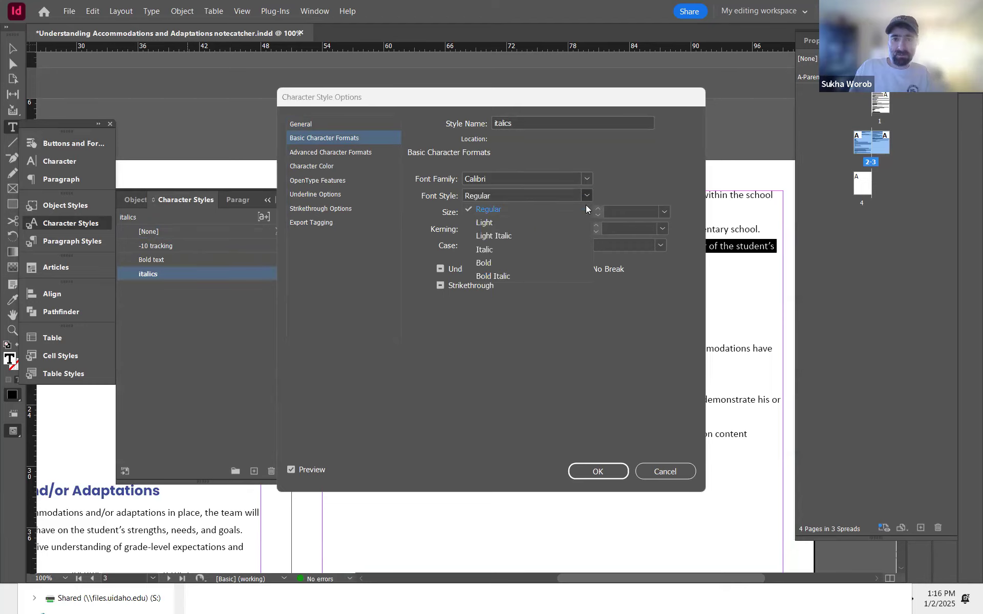
left_click(509, 251)
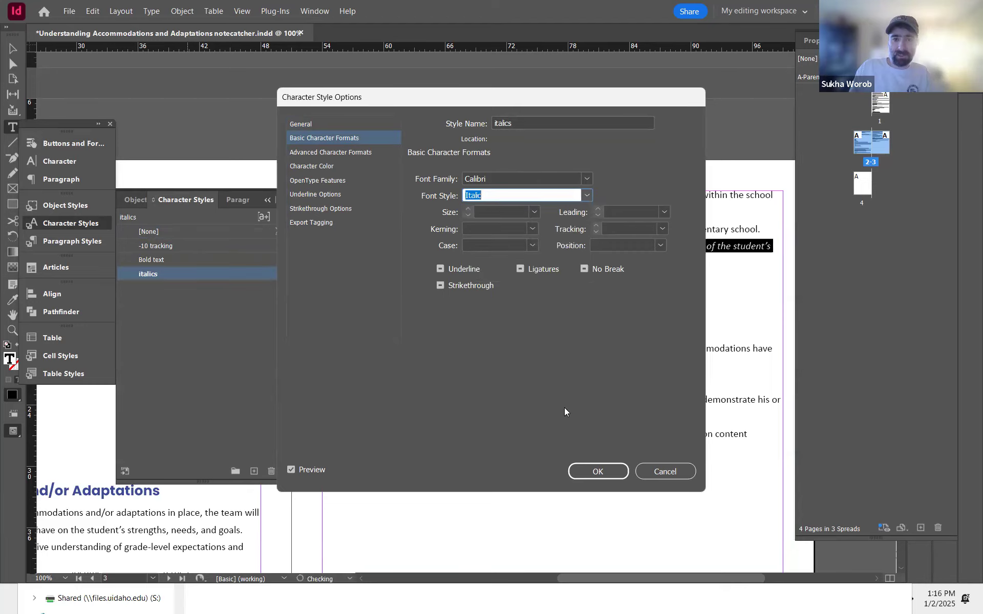
left_click(524, 265)
left_click(521, 269)
left_click(596, 472)
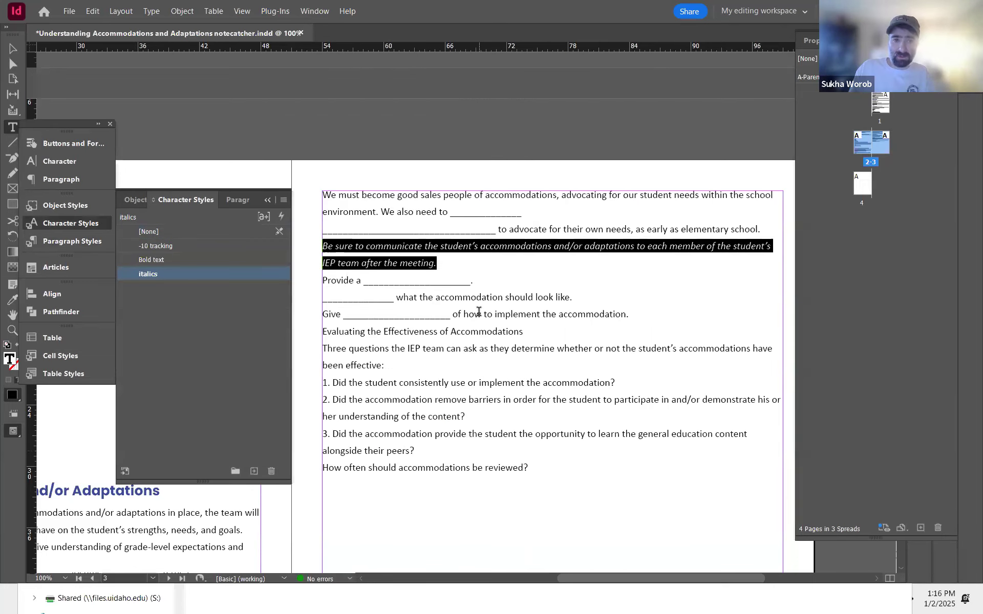
Step: Apply the H3 paragraph style to the 'Evaluating the Effectiveness of Accommodations' heading using Quick Apply
left_click(466, 272)
left_click(421, 274)
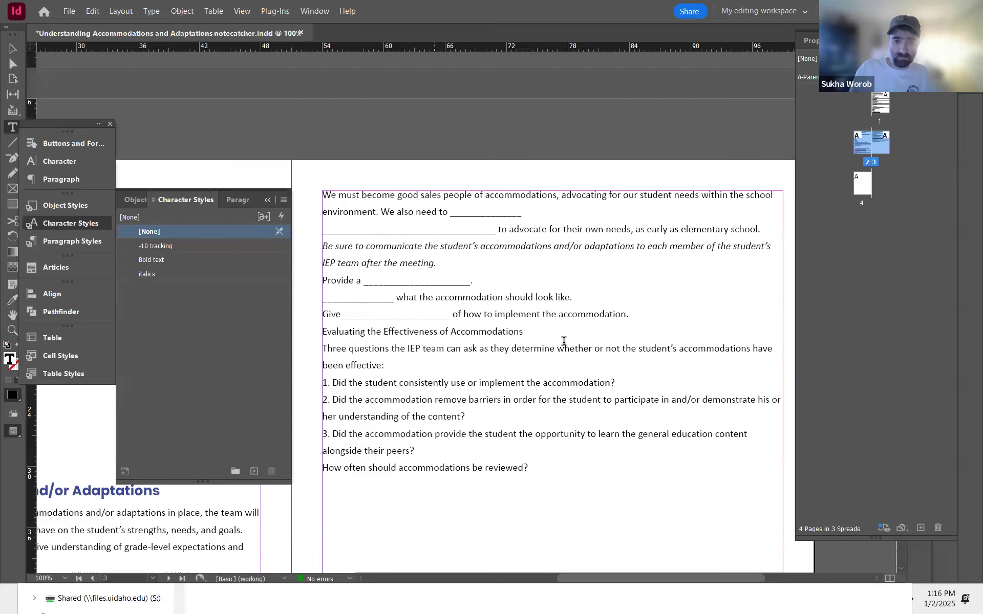
key("ctrl+Return")
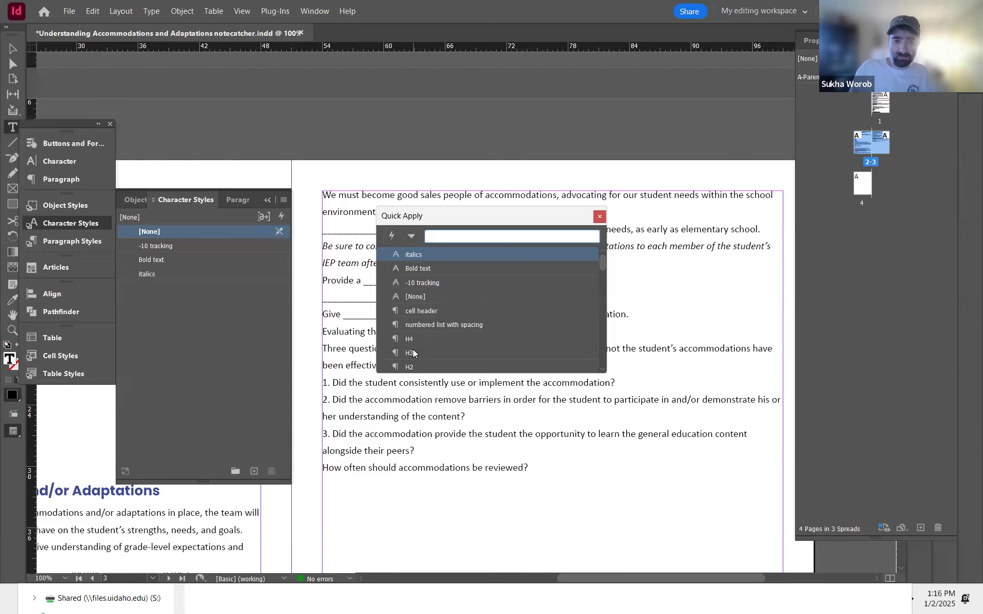
left_click(413, 354)
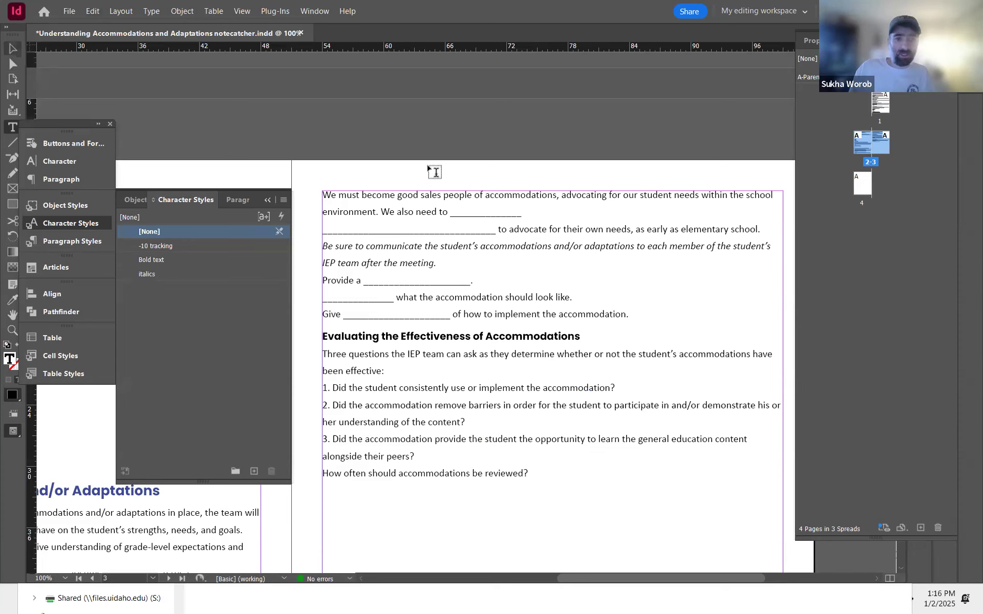
Step: On page 1, open Tabs for the 'could ____ those barriers' paragraph and add a left tab stop at 11p2
key("space")
left_click_drag(507, 287, 586, 408)
left_click_drag(518, 164, 494, 377)
left_click_drag(547, 129, 493, 375)
left_click_drag(477, 184, 476, 367)
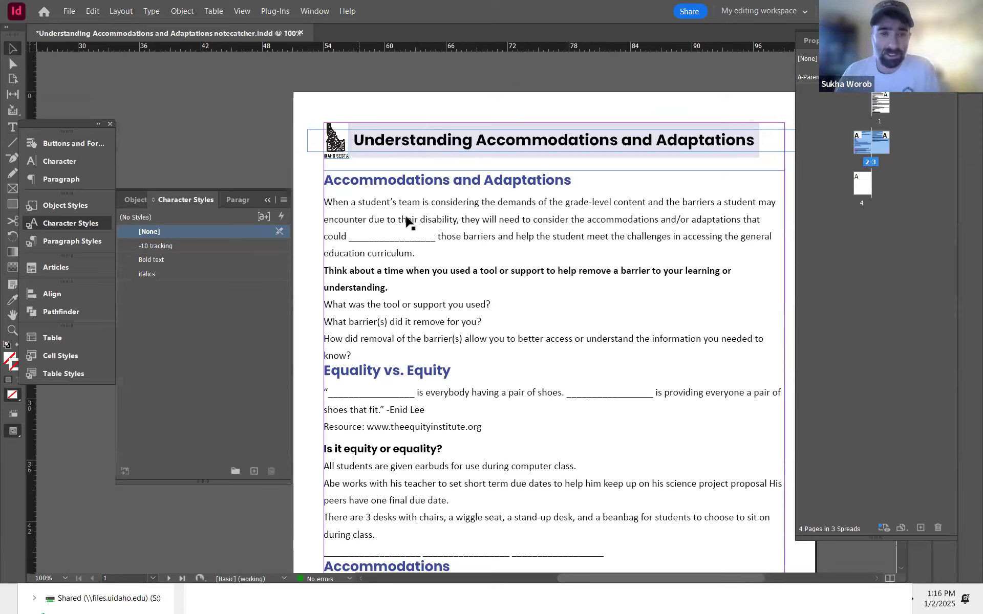
double_click(372, 238)
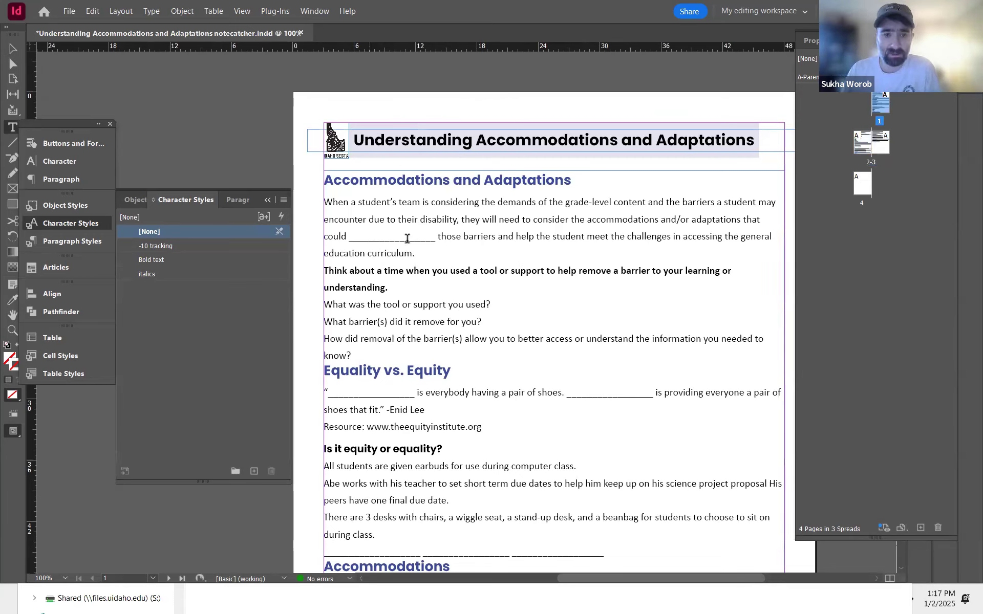
left_click(397, 237)
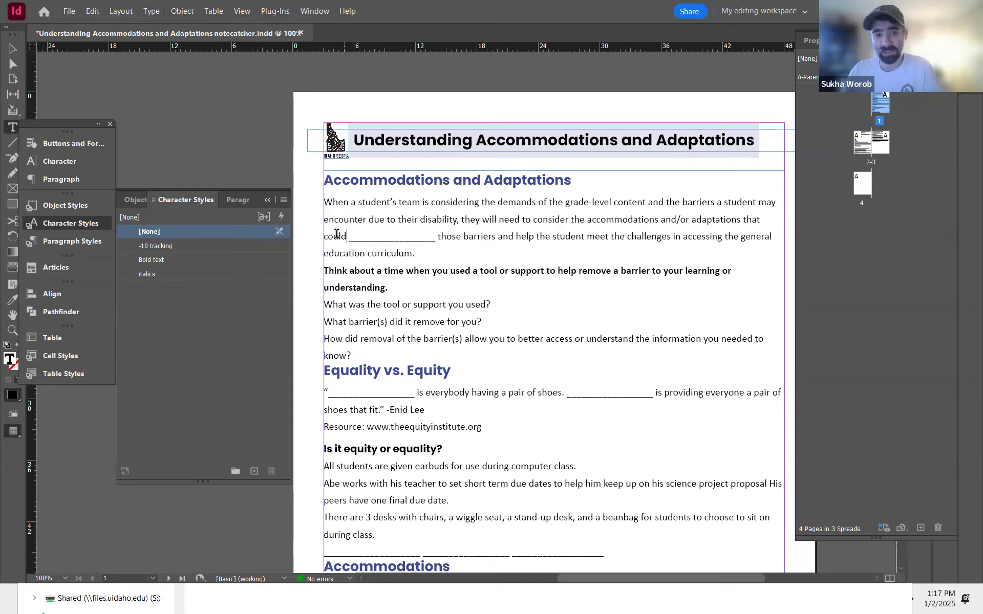
left_click(346, 236)
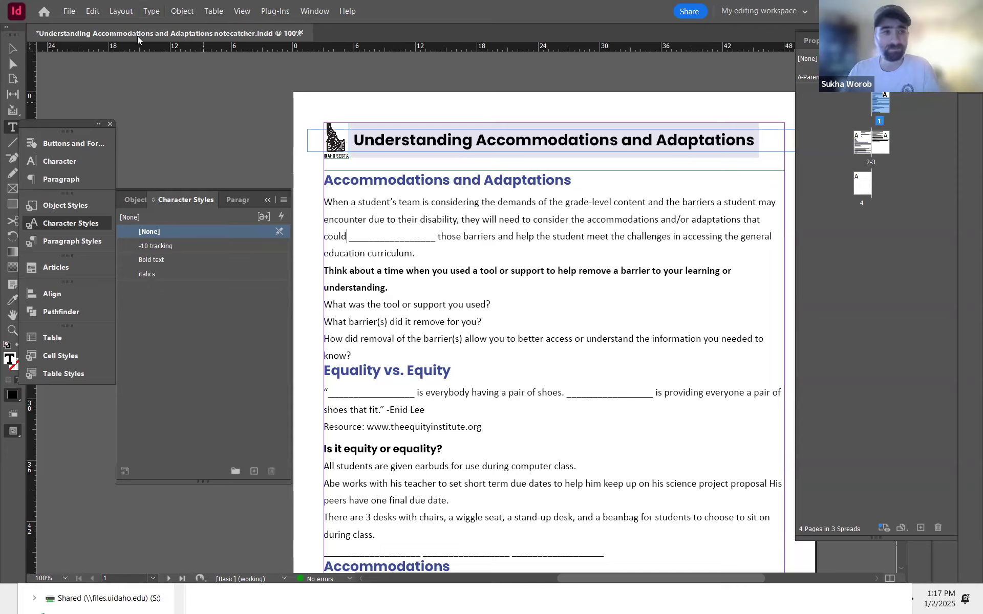
left_click(144, 12)
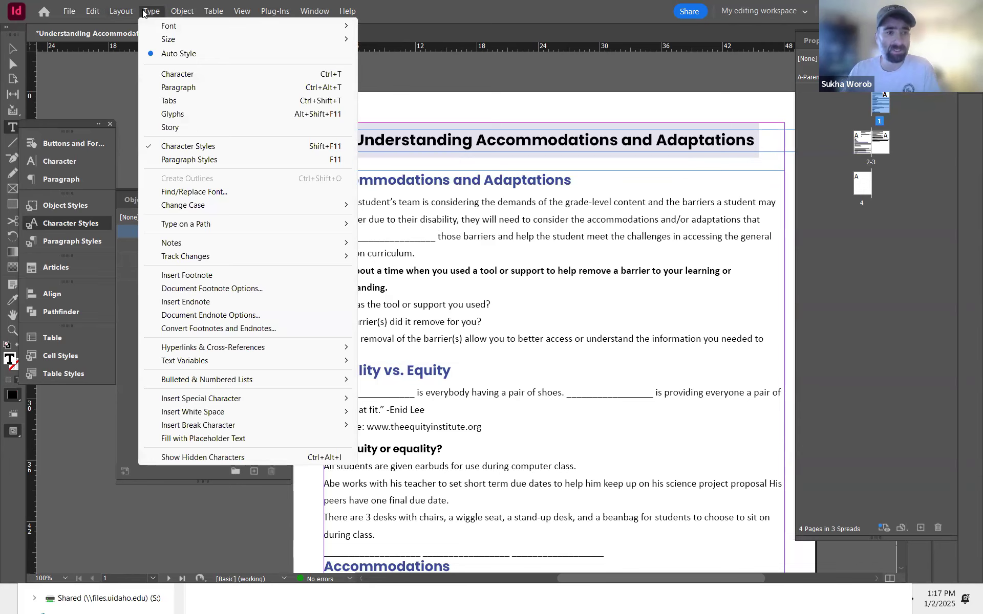
left_click(200, 102)
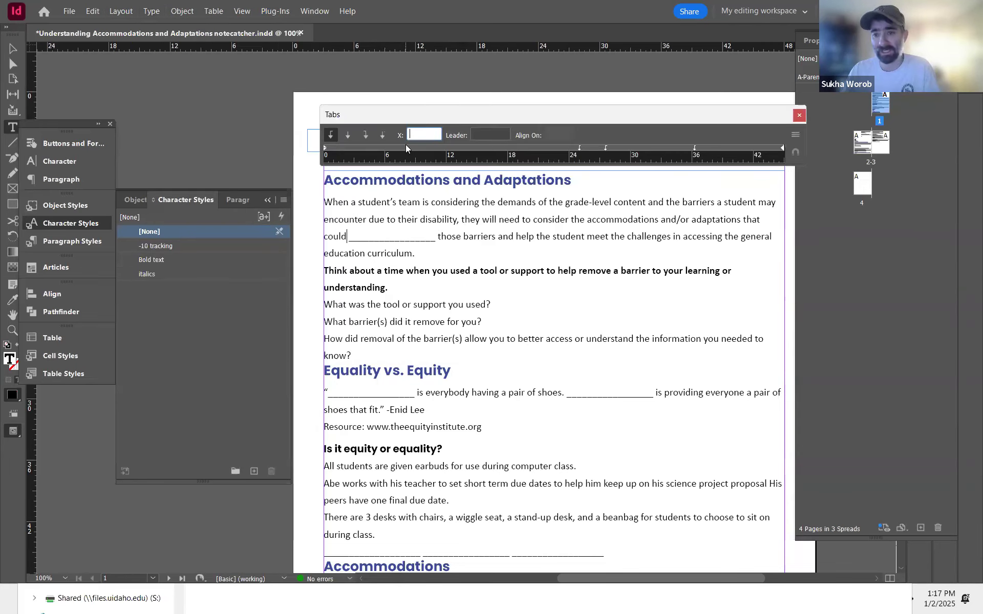
left_click_drag(382, 147, 438, 147)
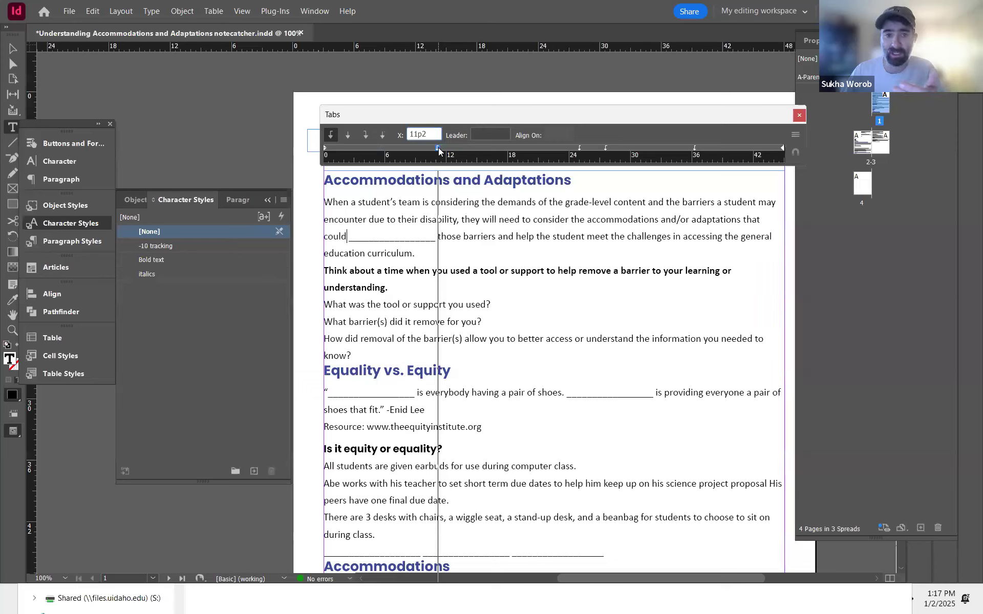
Step: Replace the underscore blank after 'could' with a tab character
left_click_drag(438, 148, 438, 147)
left_click_drag(347, 236, 440, 236)
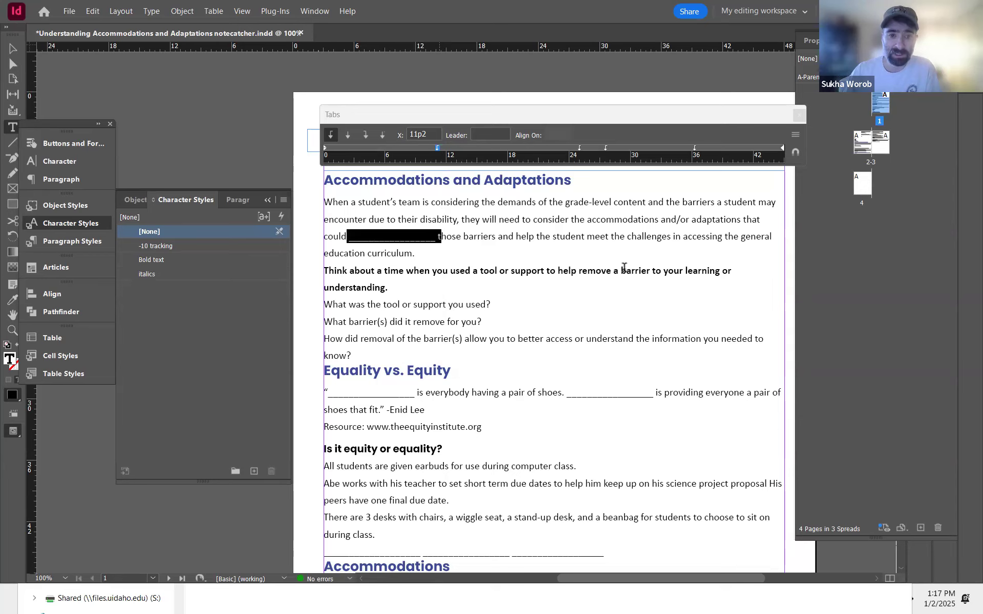
key("BackSpace")
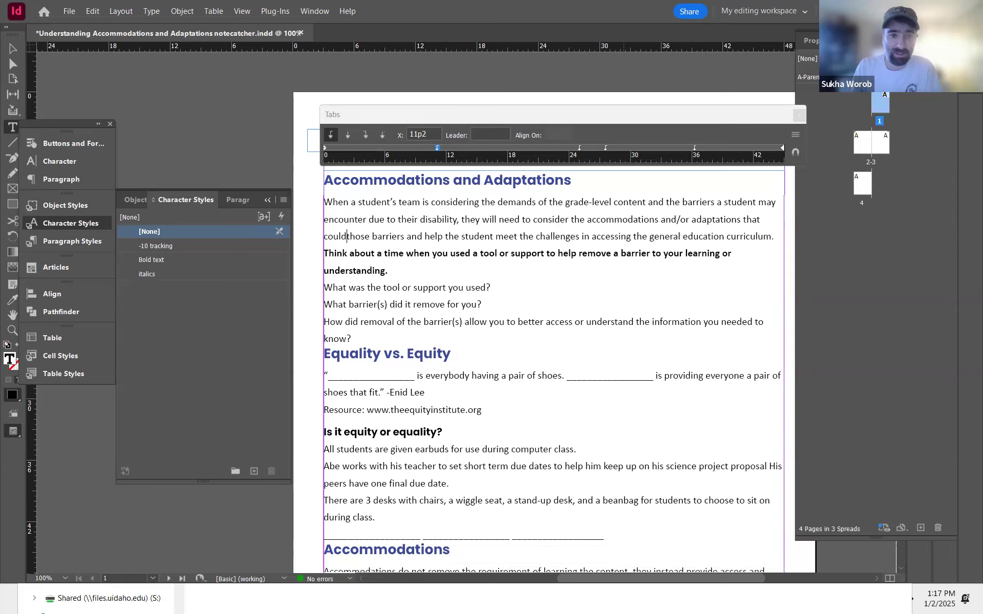
key("Tab")
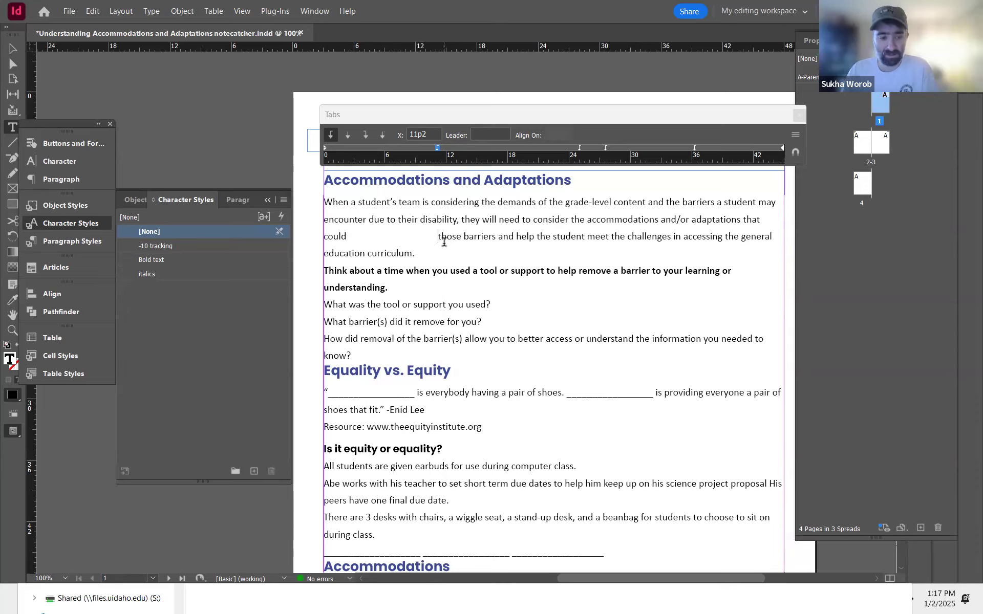
key("BackSpace")
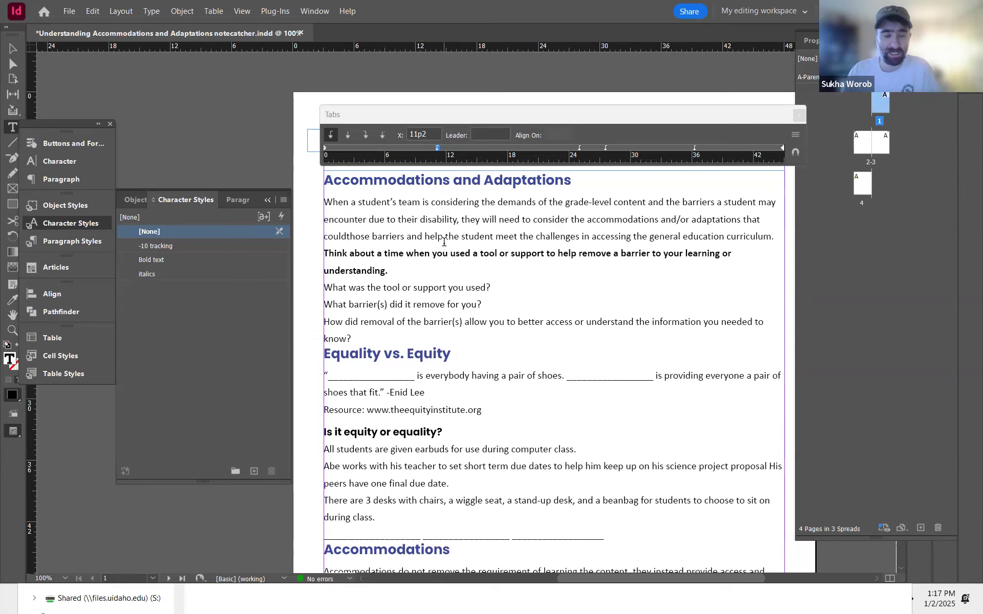
key("Tab")
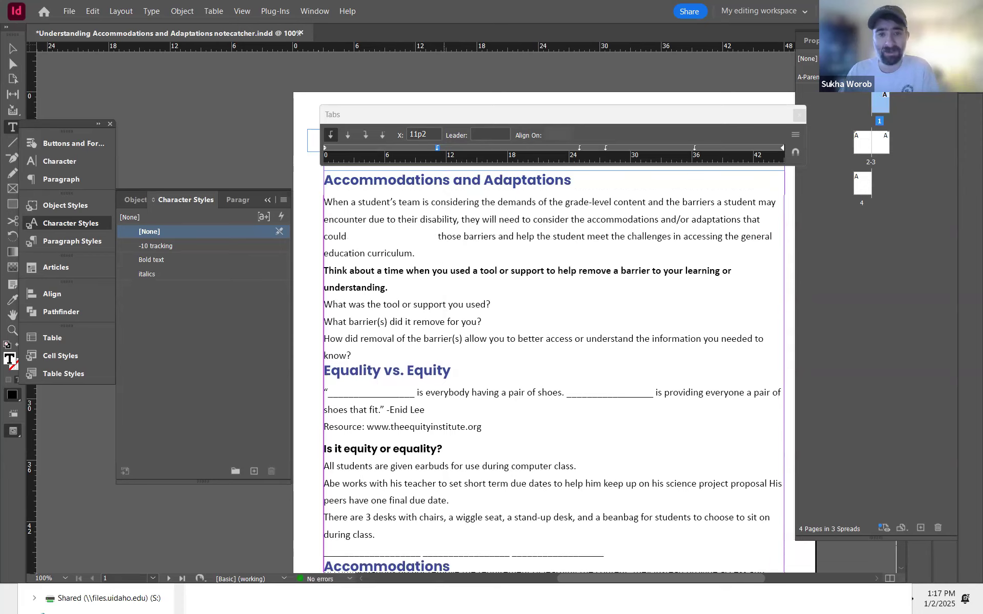
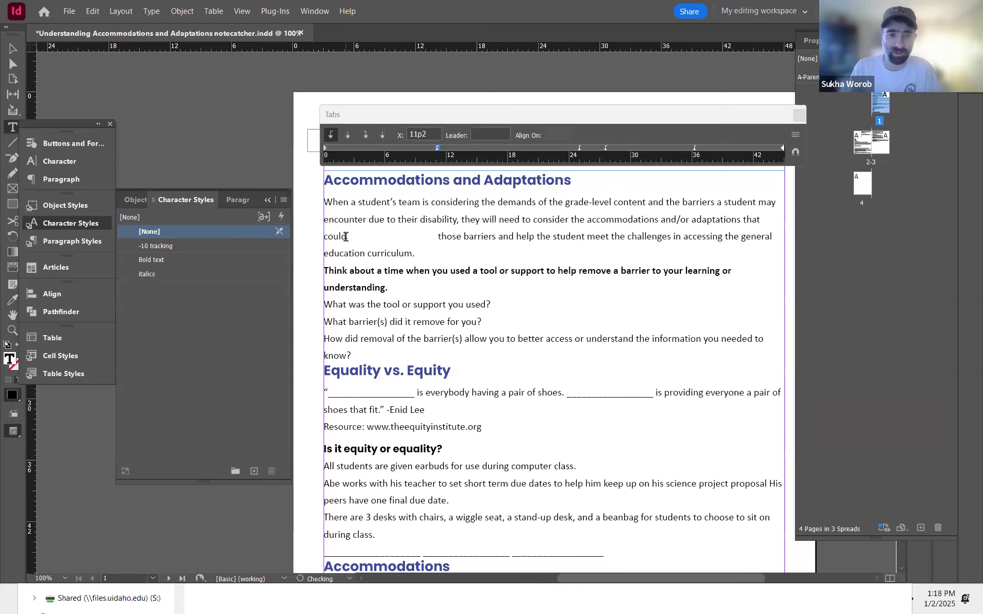
Step: Delete and reinsert the tab character after 'could' in the first paragraph
key("Delete")
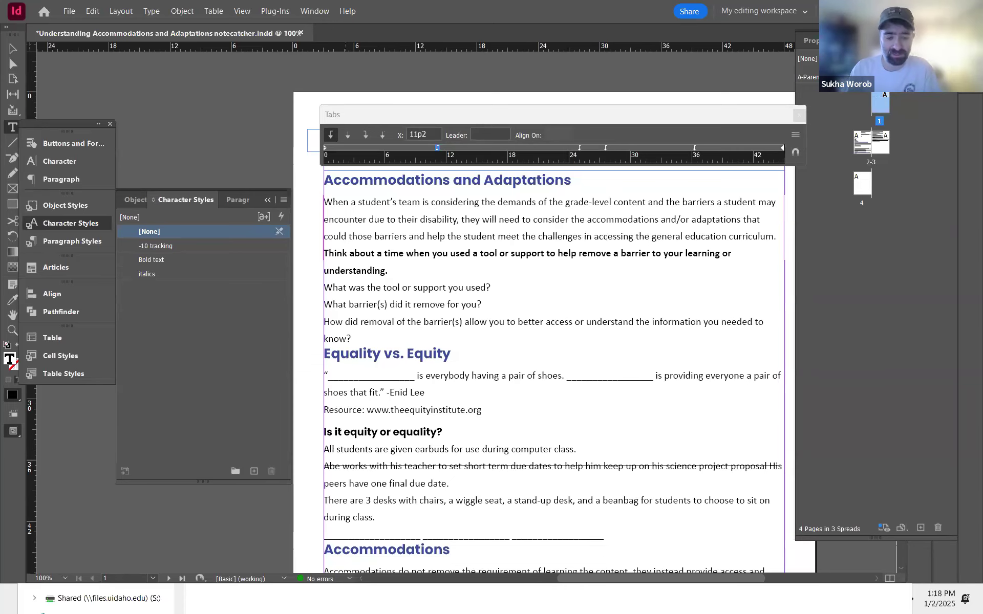
key("Tab")
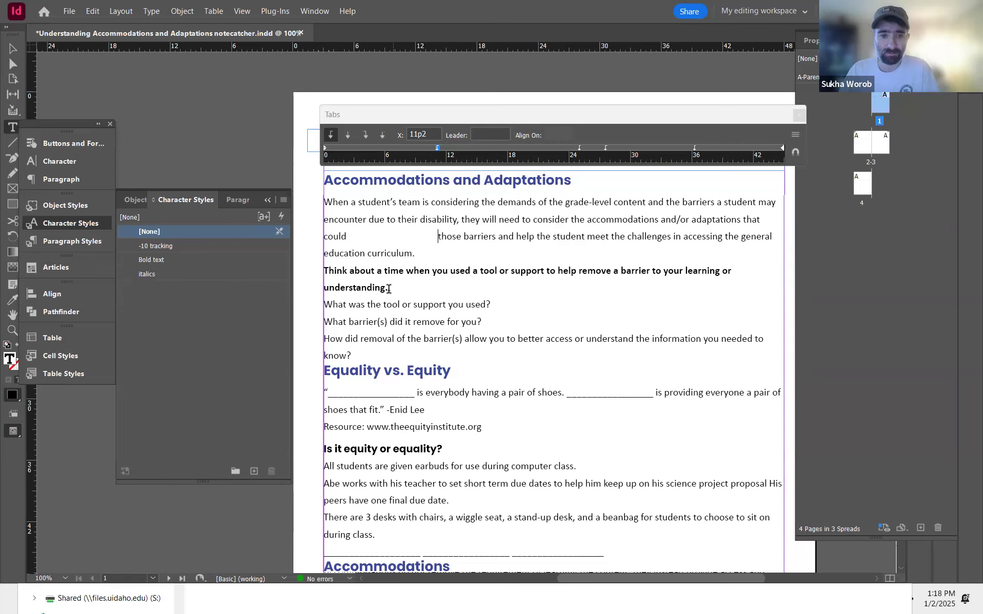
Step: Switch to the original PDF and examine how the 'Think about a time…' prompt is formatted
key("alt+Tab")
key("alt+Tab")
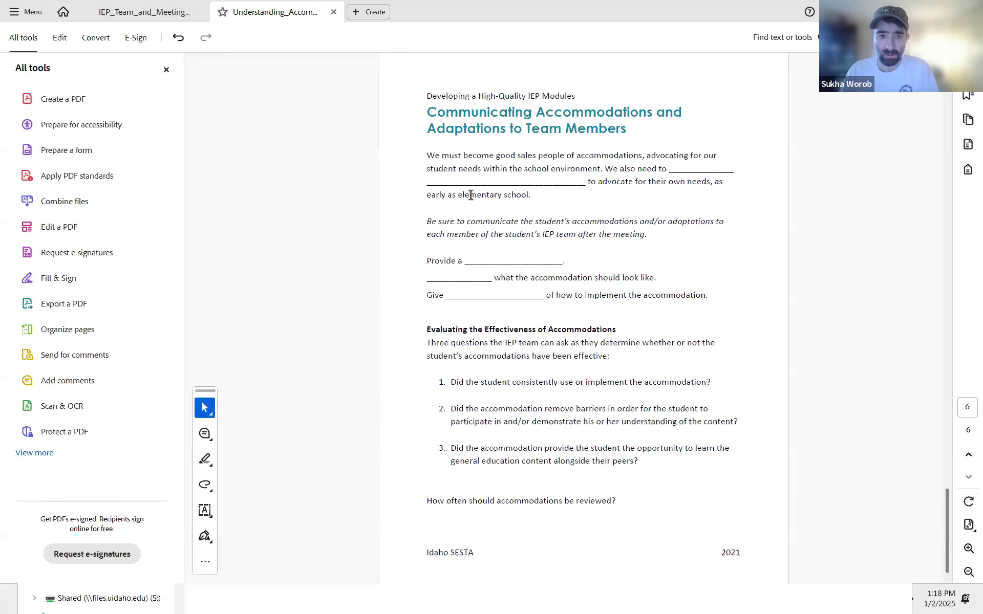
key("Home")
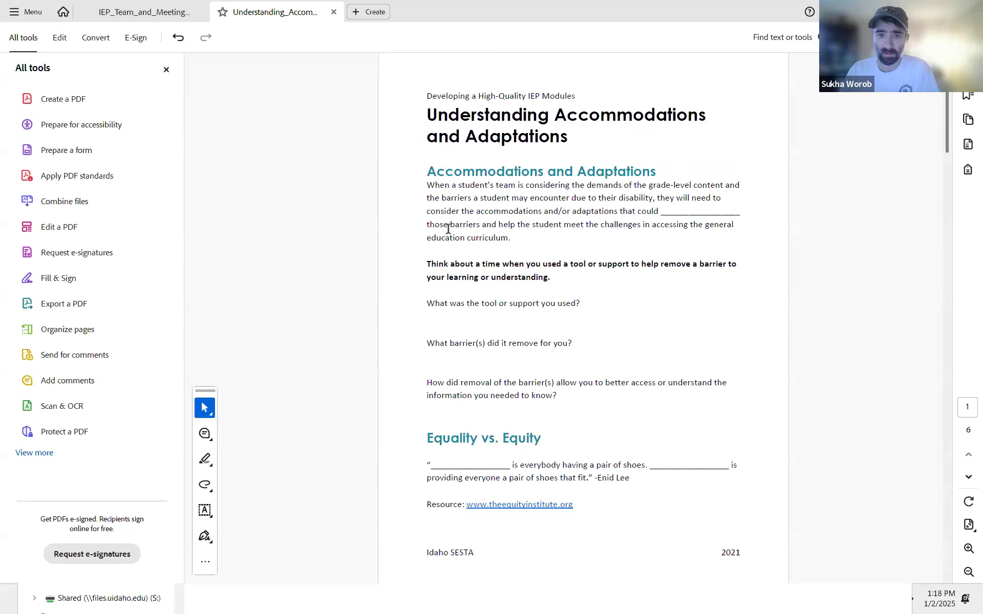
mouse_move(429, 262)
left_mouse_down()
mouse_move(595, 272)
mouse_move(555, 279)
left_mouse_up()
left_click(556, 279)
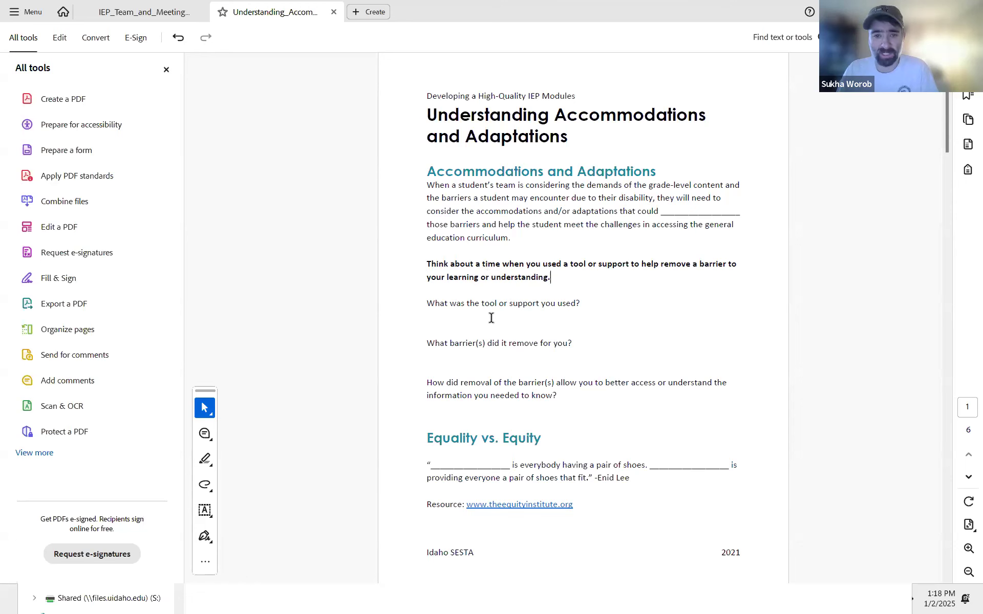
key("alt+Tab")
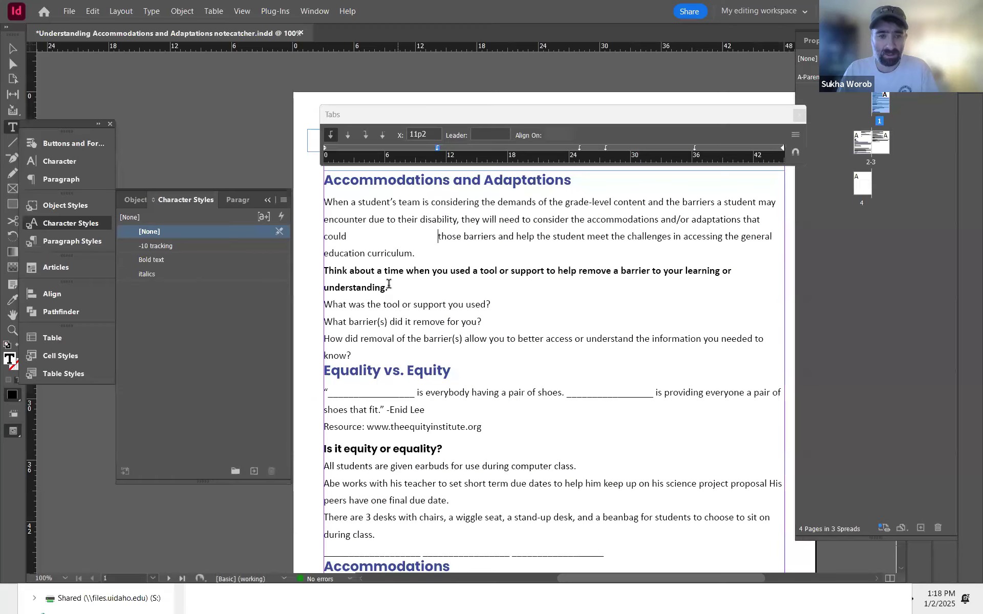
Step: Remove the bold character style from the 'Think about a time…' paragraph by applying [None]
left_click(200, 231)
left_click_drag(394, 288, 316, 271)
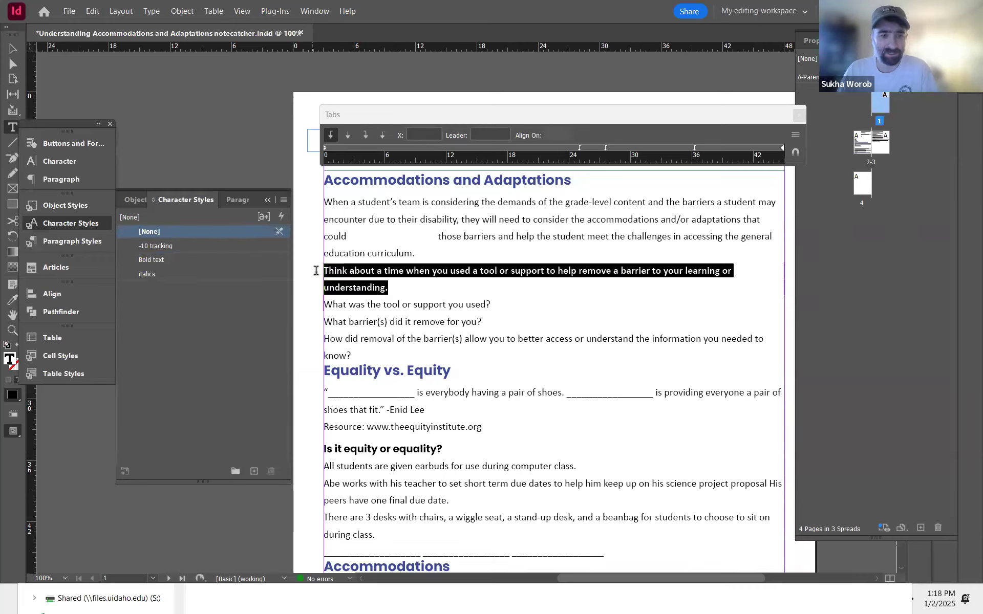
left_click(173, 232)
Step: Insert a 'Removing barriers' heading above the prompt and apply the H3 paragraph style with Quick Apply
left_click(334, 274)
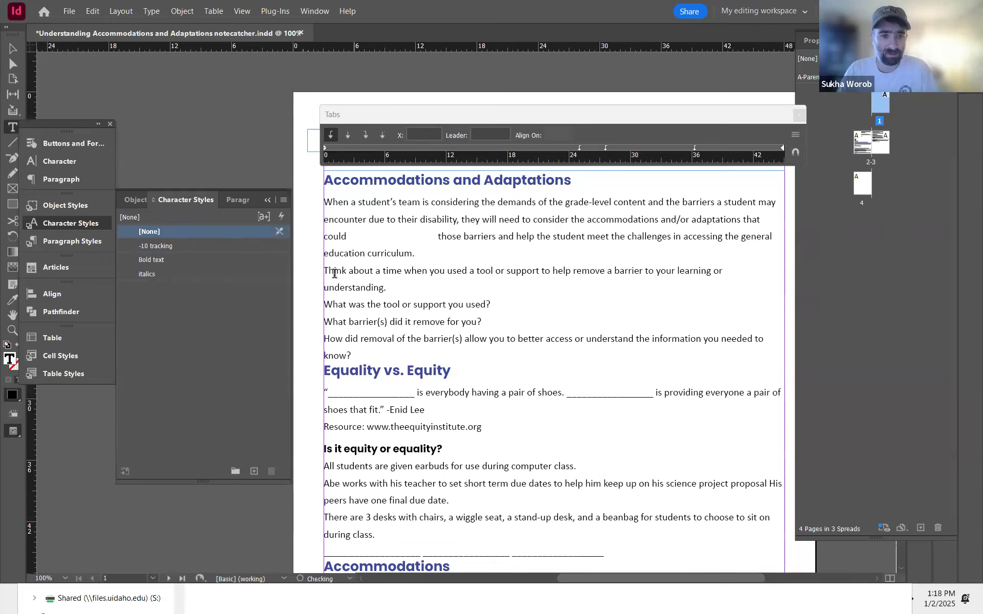
key("Return")
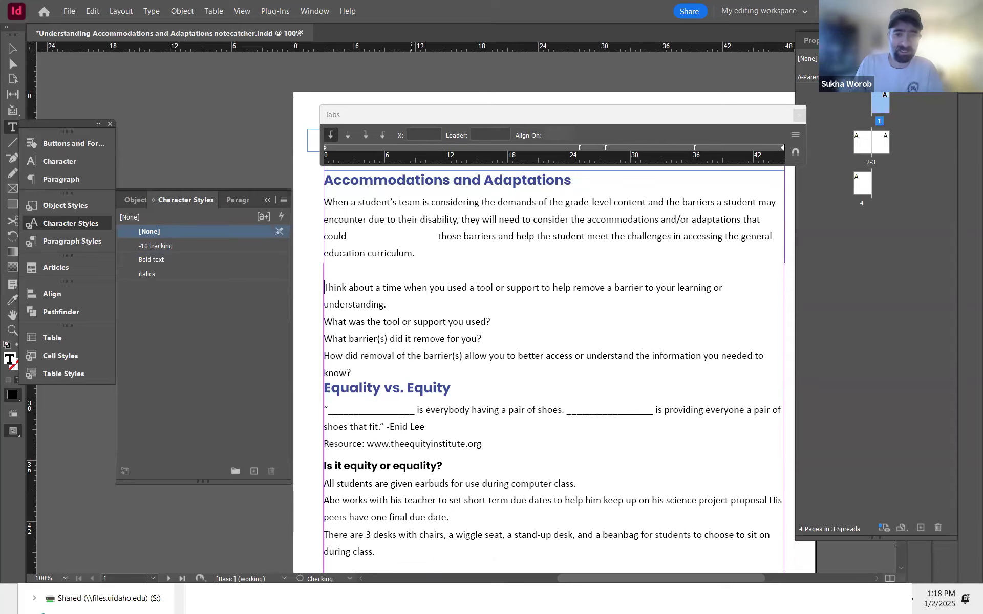
type("Removing barriers")
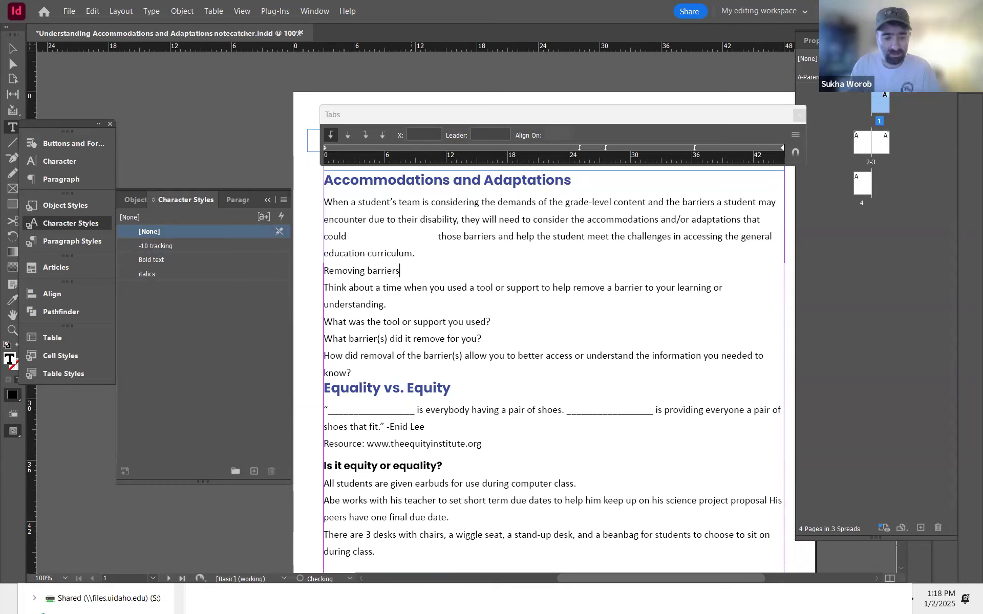
key("ctrl+Return")
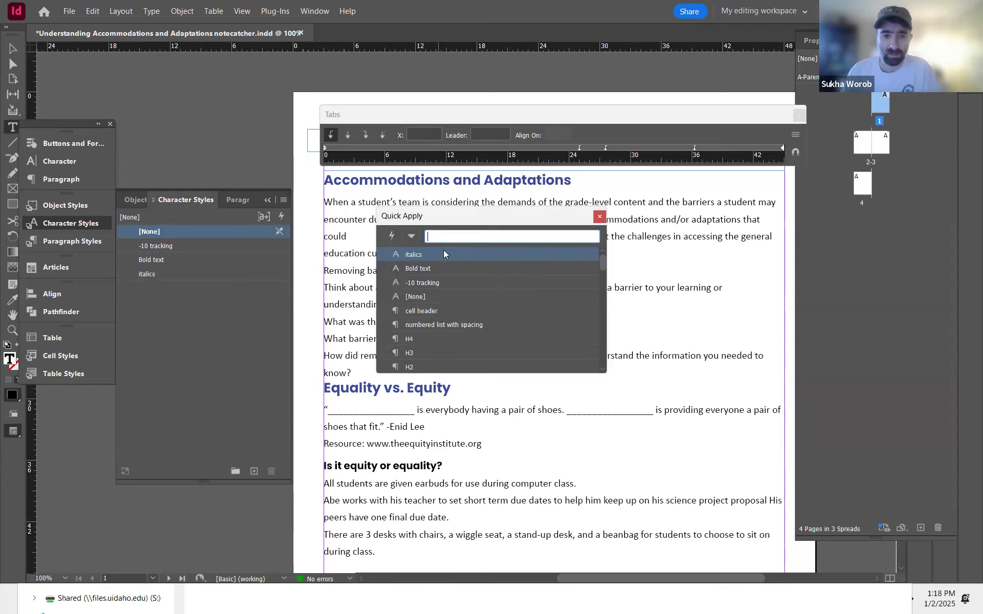
left_click(431, 352)
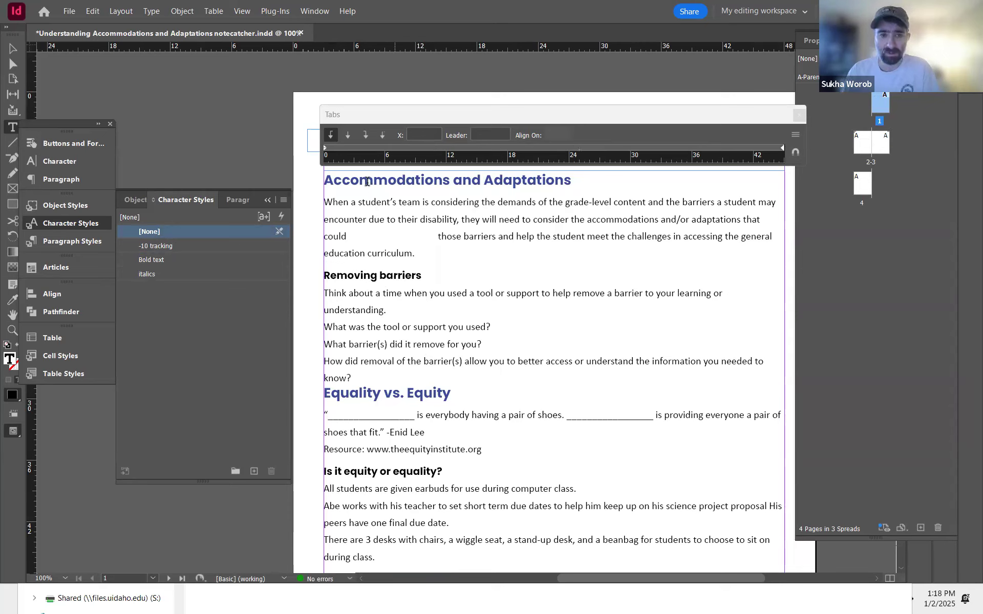
Step: Inspect the paragraph settings of the question lines and close the Tabs panel
left_click(382, 274)
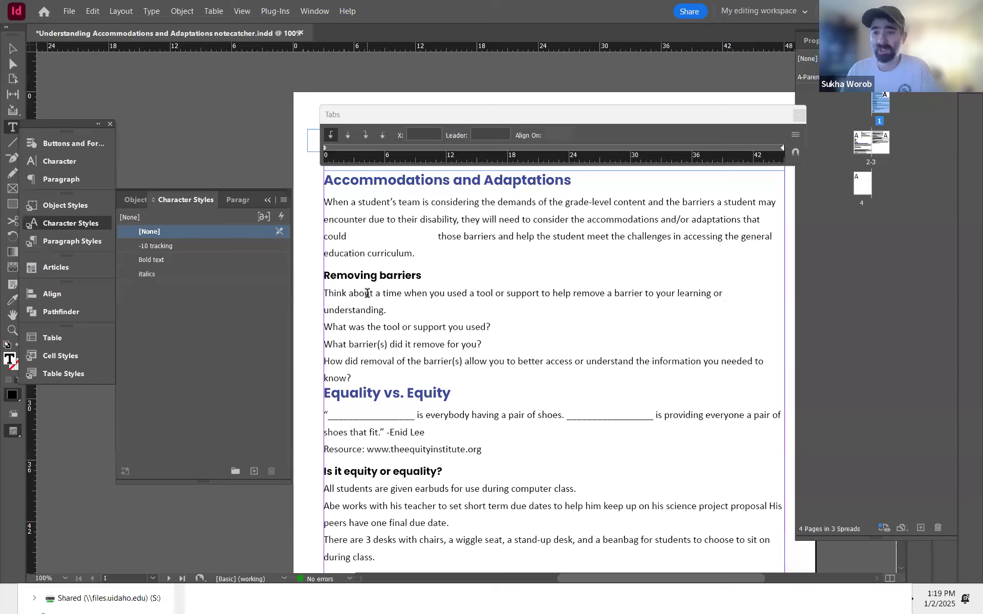
left_click(388, 310)
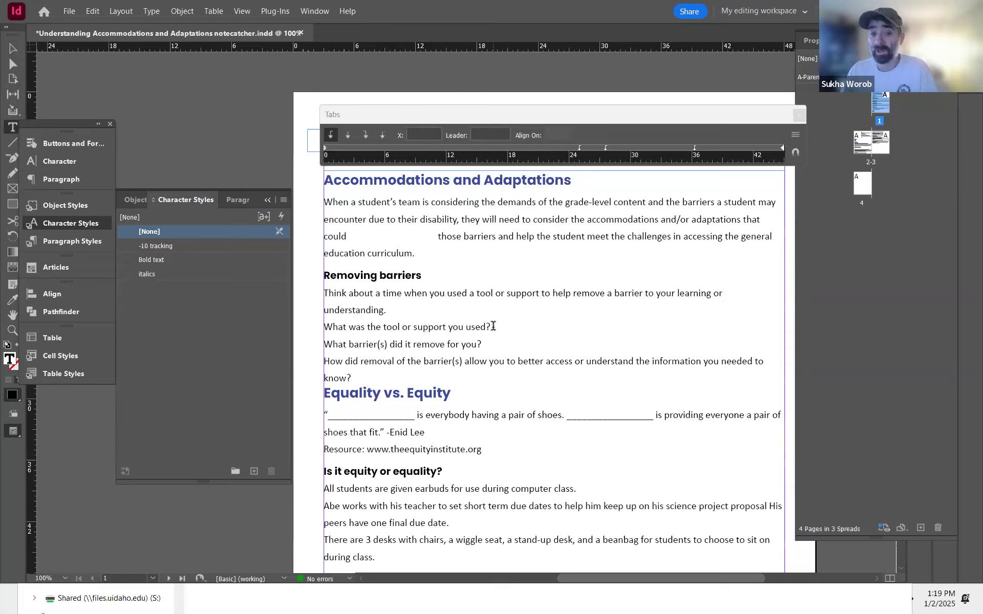
left_click(492, 318)
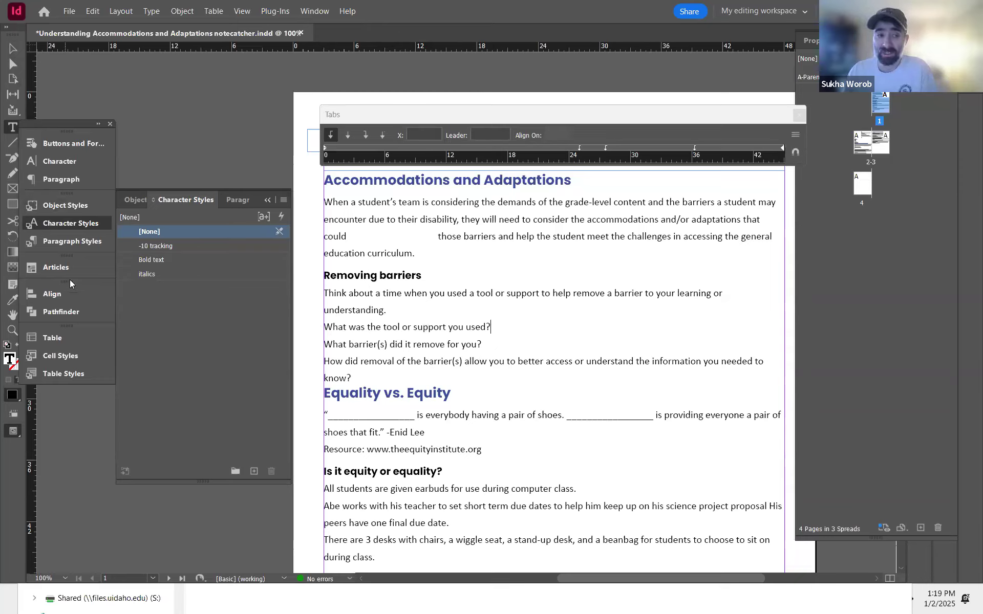
left_click(77, 181)
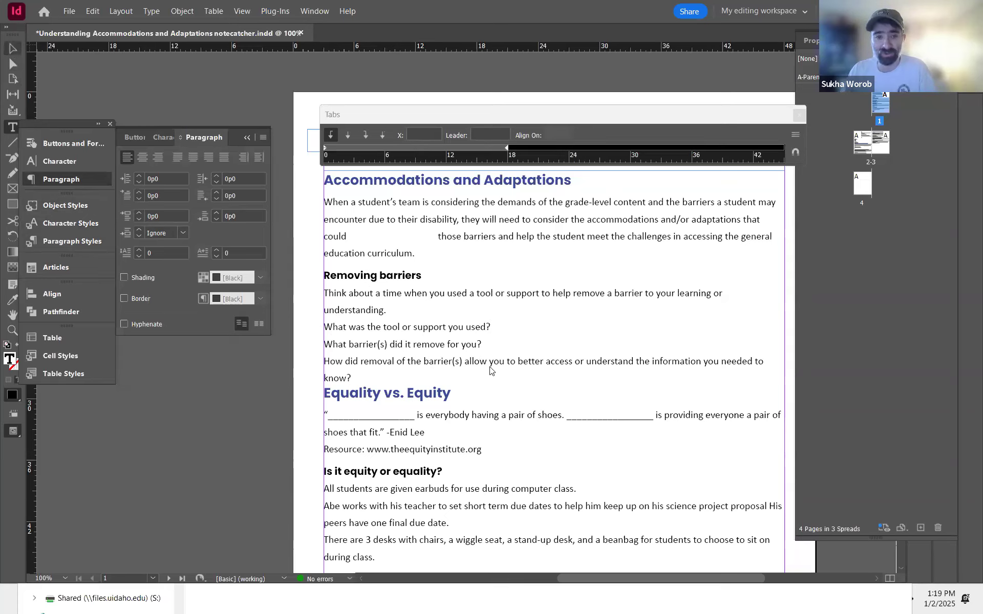
left_click_drag(494, 317, 472, 329)
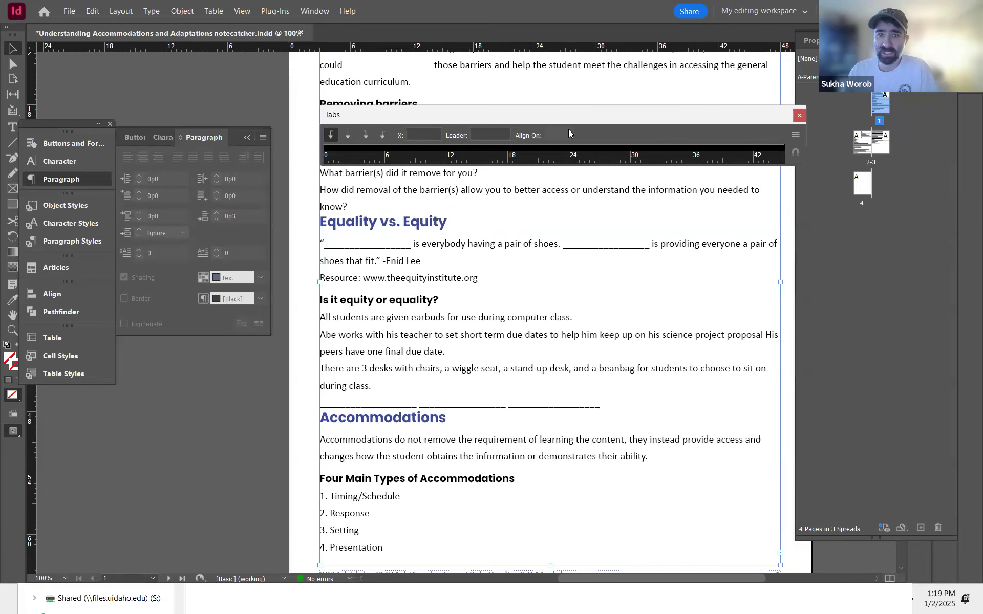
key("ctrl+shift+t")
Step: Resize the page 1 text frame so it ends below 'What was the tool or support you used?'
scroll(509, 340, "up", 3)
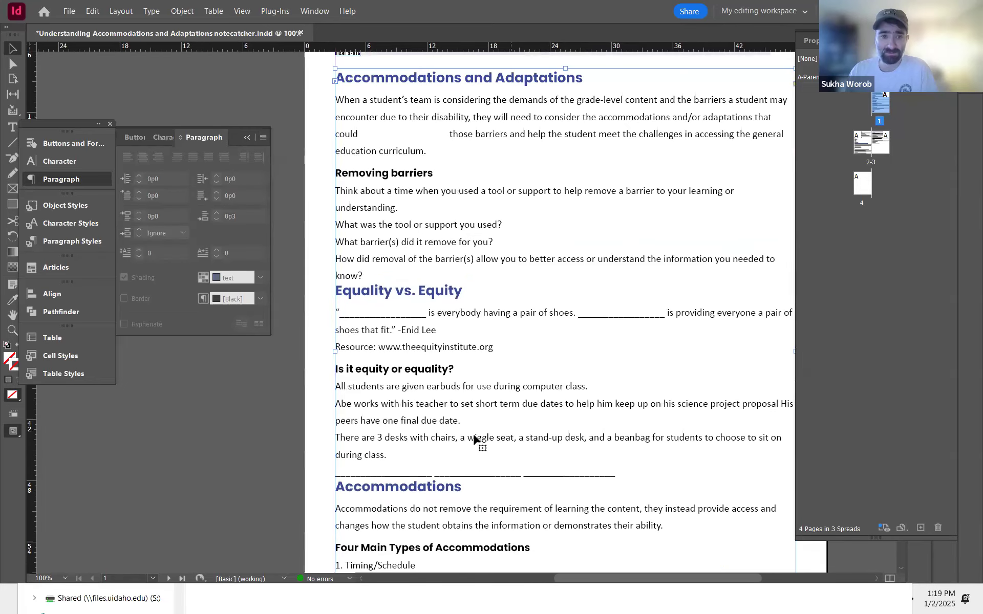
scroll(504, 394, "up", 4)
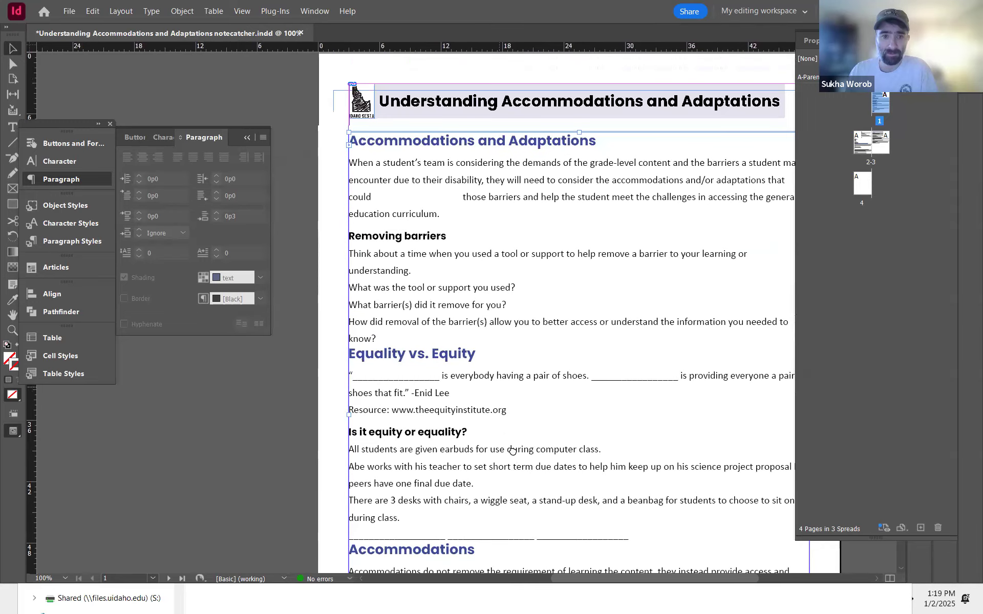
scroll(512, 449, "down", 5)
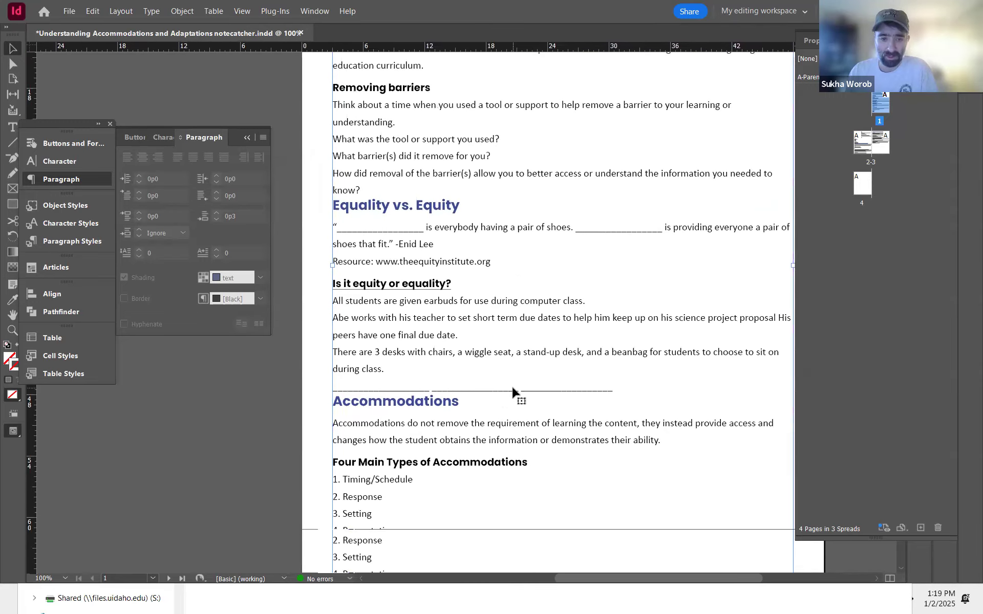
scroll(513, 391, "down", 4)
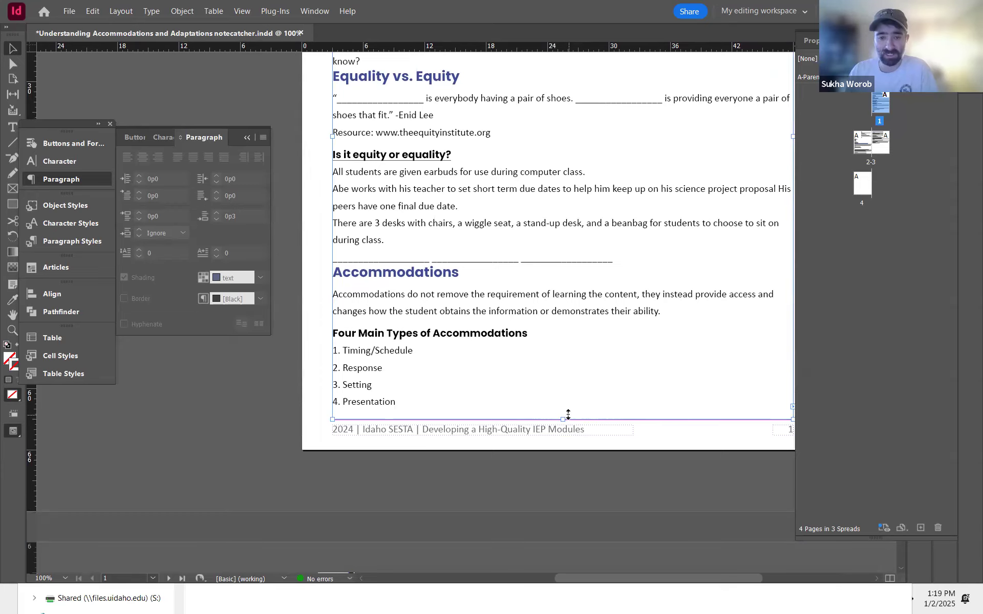
left_click_drag(562, 419, 537, 125)
scroll(566, 446, "up", 8)
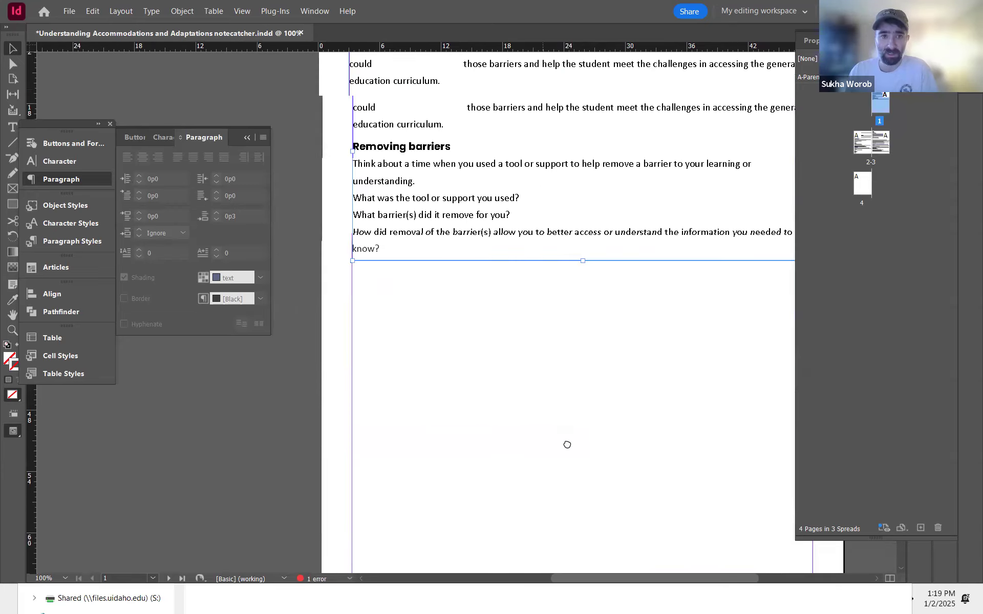
key("ctrl+minus")
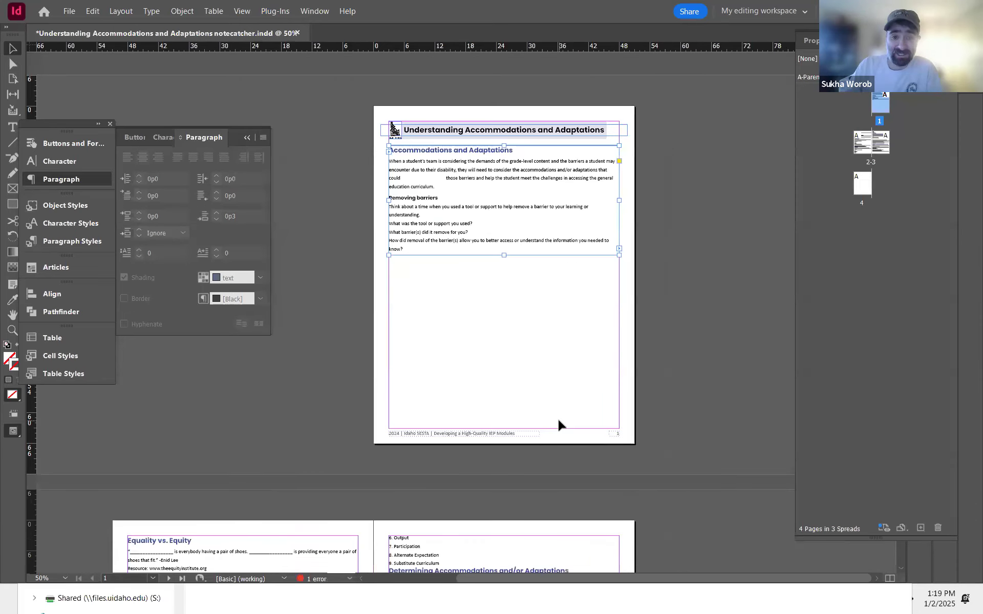
scroll(137, 450, "down", 6)
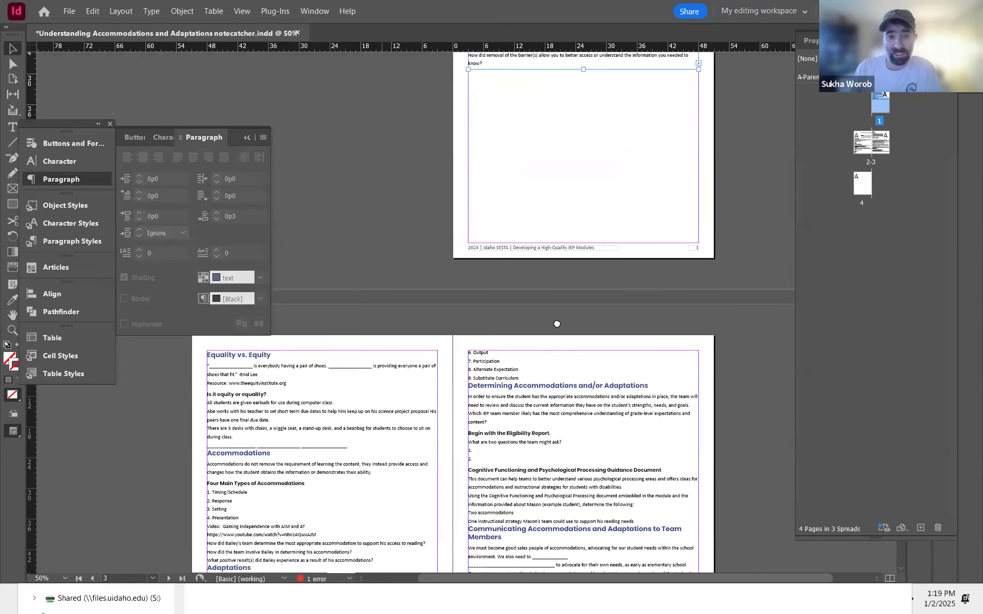
scroll(609, 125, "up", 2)
left_click_drag(596, 115, 597, 77)
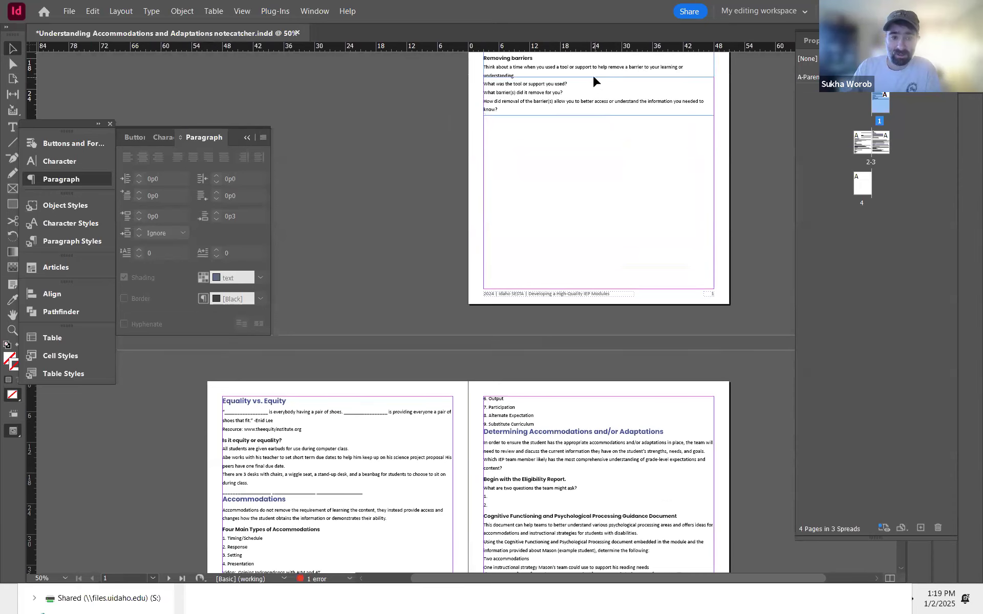
scroll(549, 237, "up", 1)
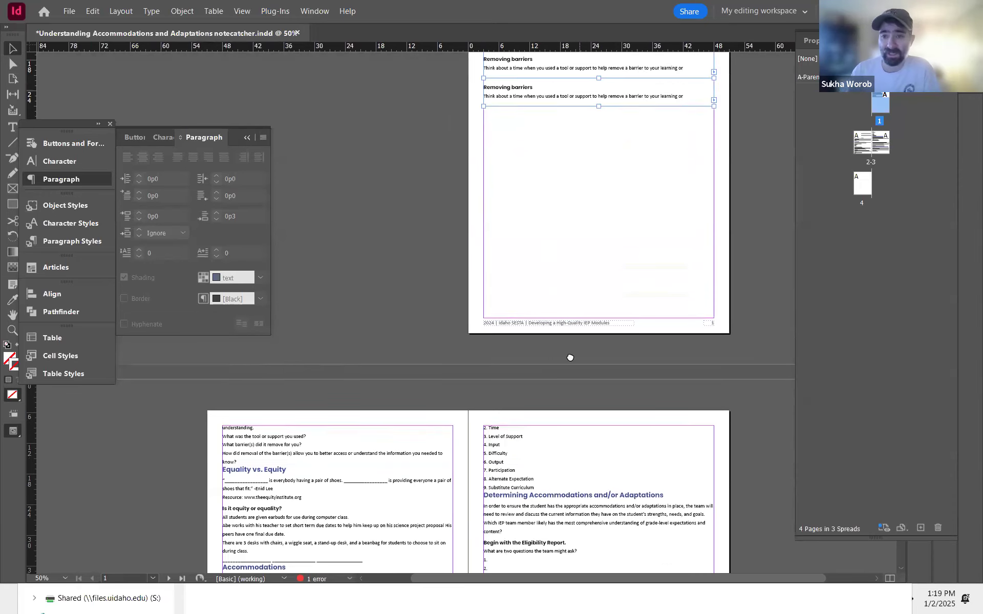
key("ctrl+equal")
key("ctrl+equal")
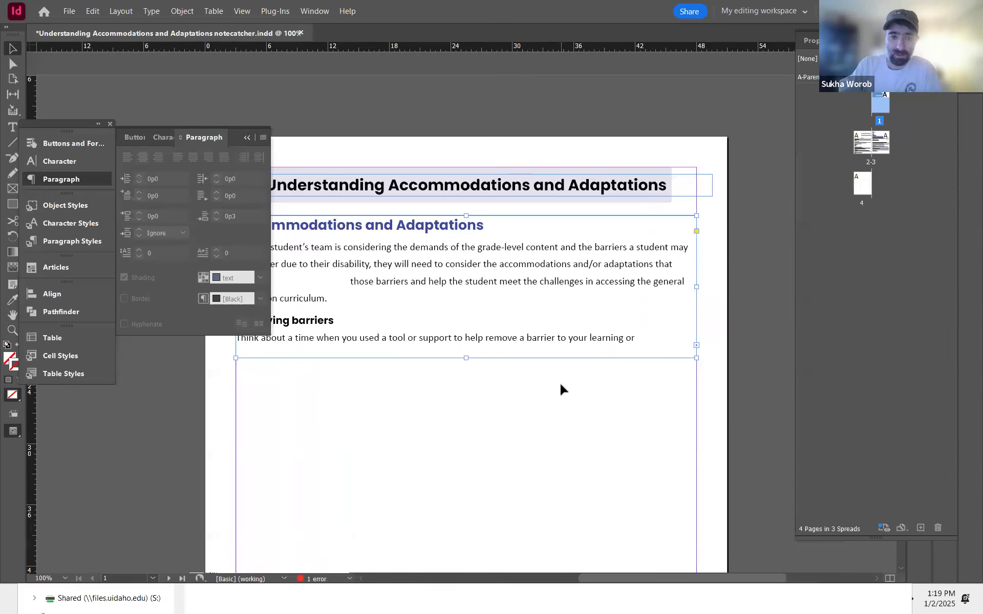
left_click_drag(562, 387, 695, 315)
left_click_drag(623, 329, 545, 347)
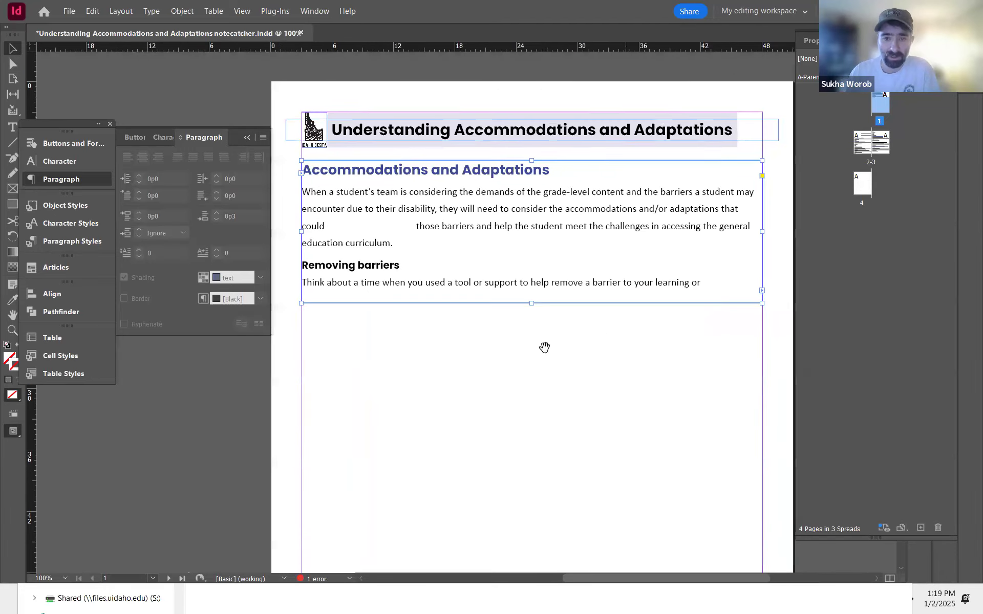
left_click_drag(531, 303, 534, 333)
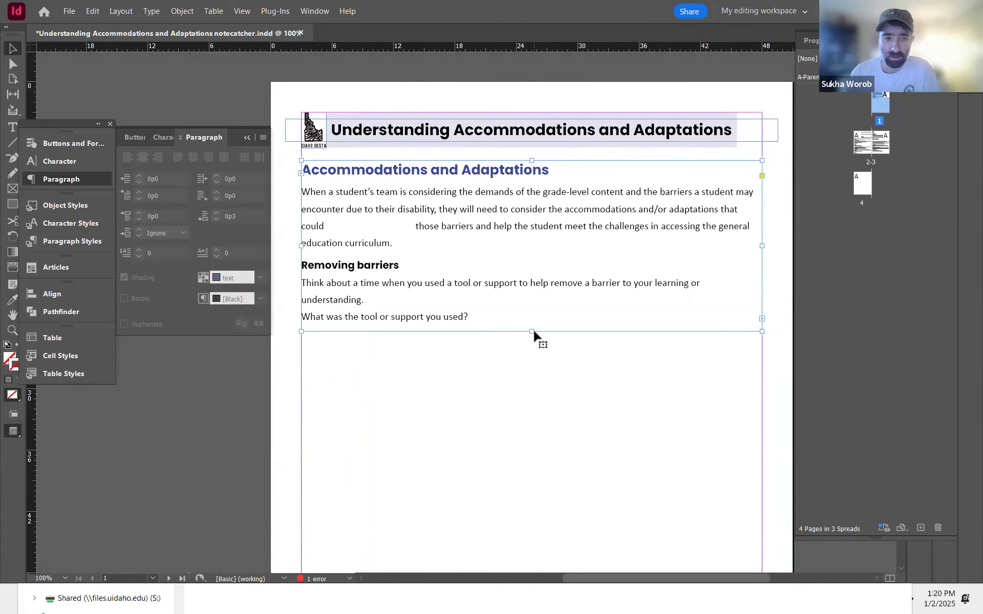
Step: Apply the -10 tracking character style to the 'Think about a time…' paragraph
double_click(368, 298)
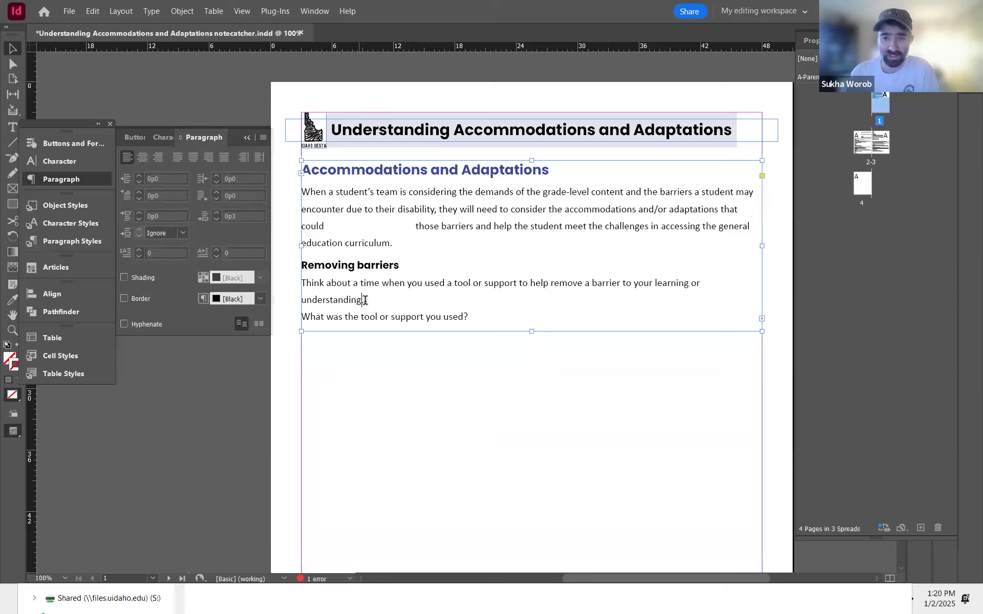
left_click_drag(369, 302, 302, 283)
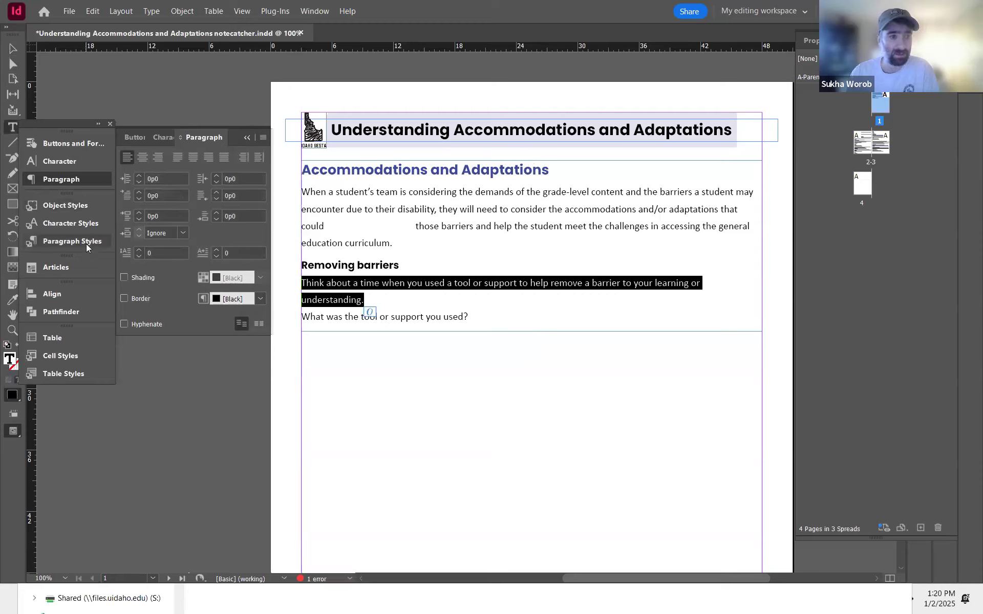
left_click(82, 225)
left_click(162, 246)
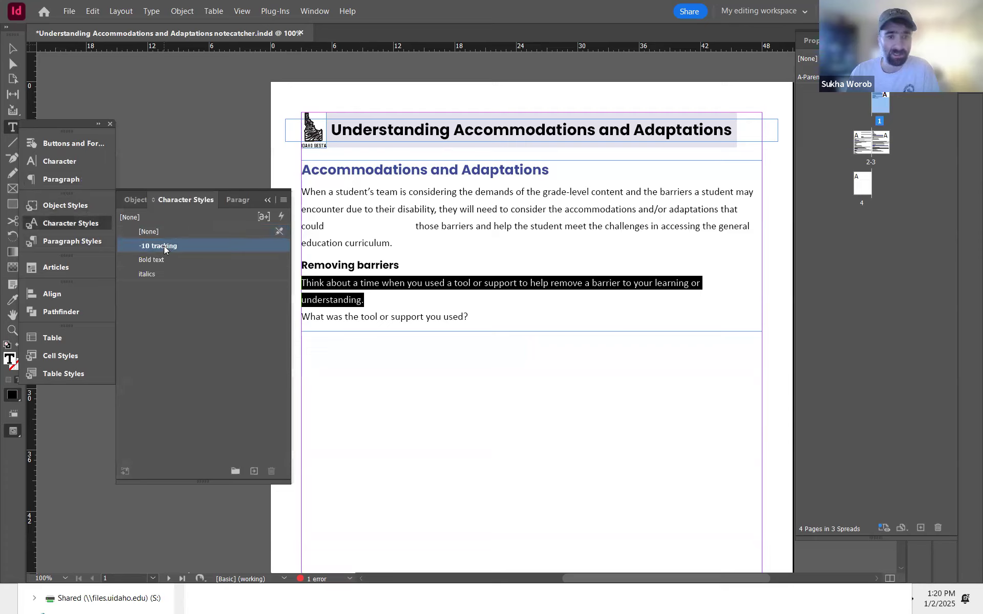
key("Escape")
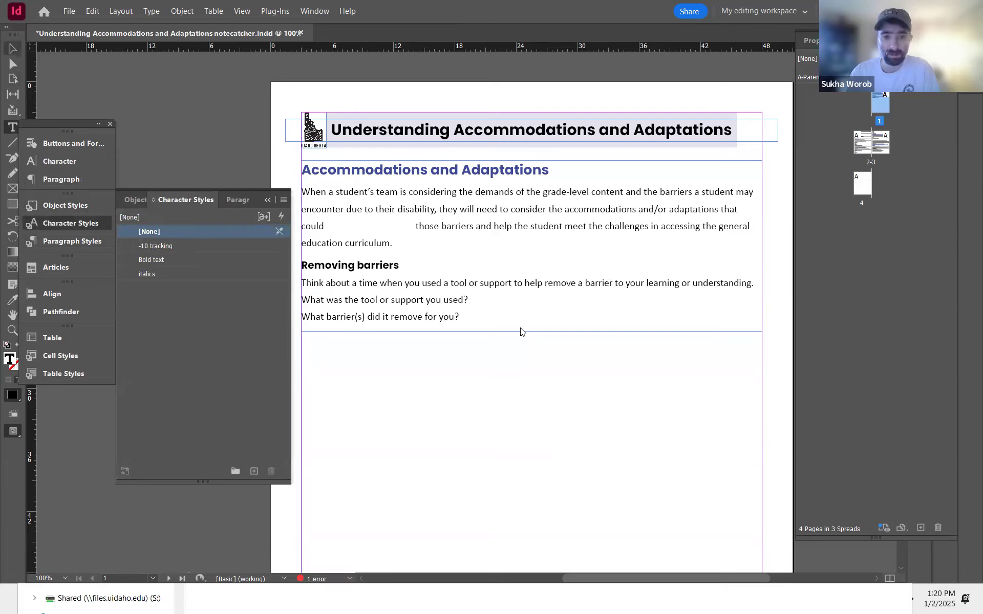
Step: Raise the text frame's bottom edge so it ends just after the first question line
left_click(532, 332)
left_click_drag(530, 331, 532, 306)
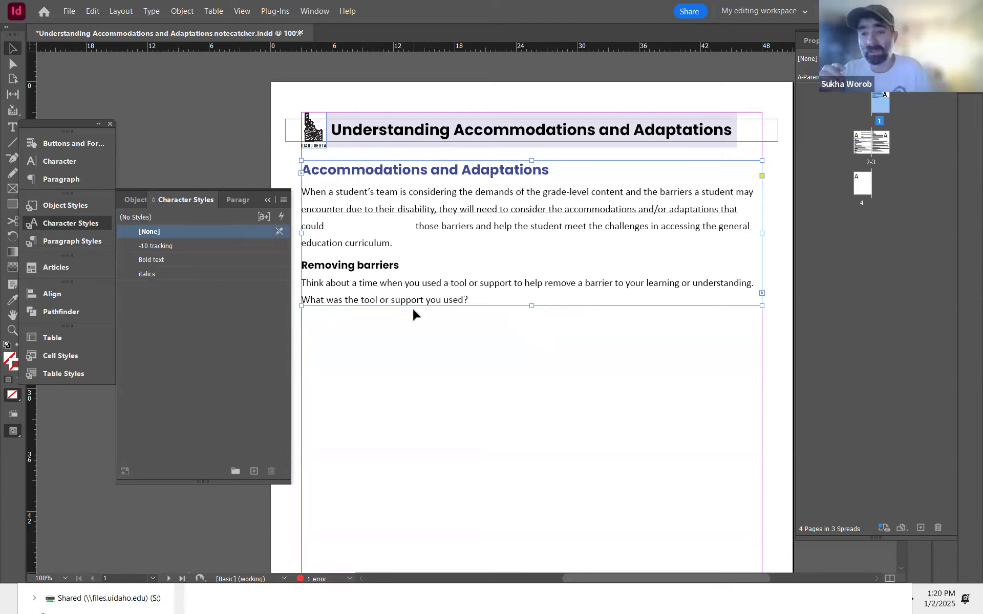
left_click_drag(531, 306, 532, 311)
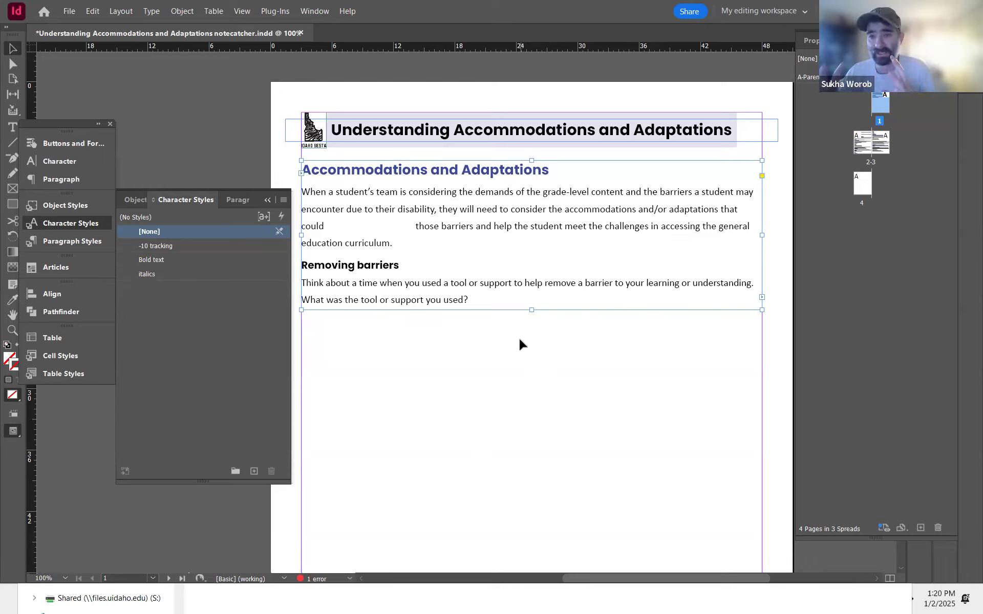
Step: Fit the page 1 text frame to its content
left_click_drag(384, 491, 656, 256)
left_click_drag(543, 345, 338, 538)
left_click_drag(563, 278, 509, 338)
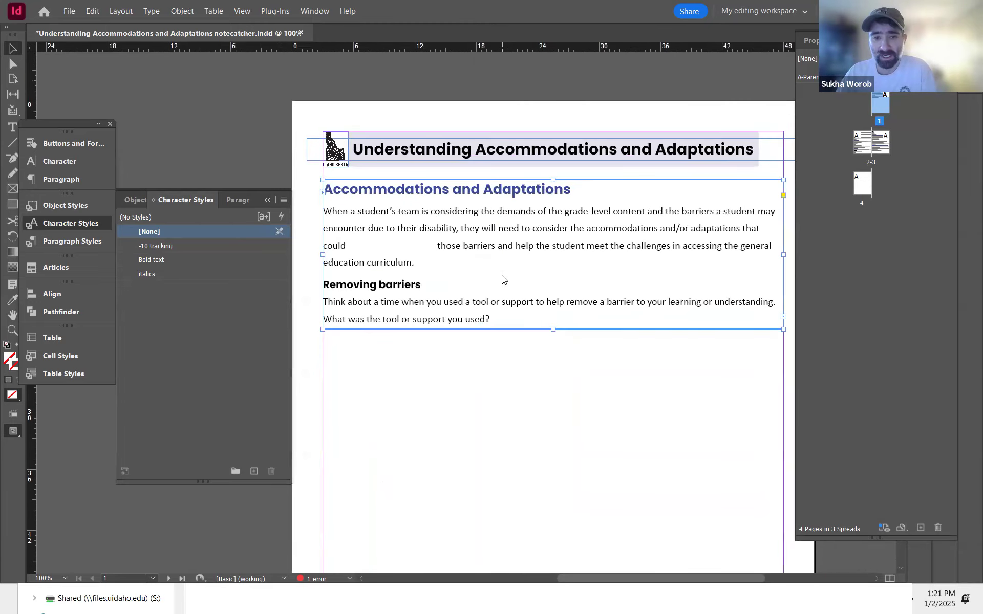
right_click(502, 279)
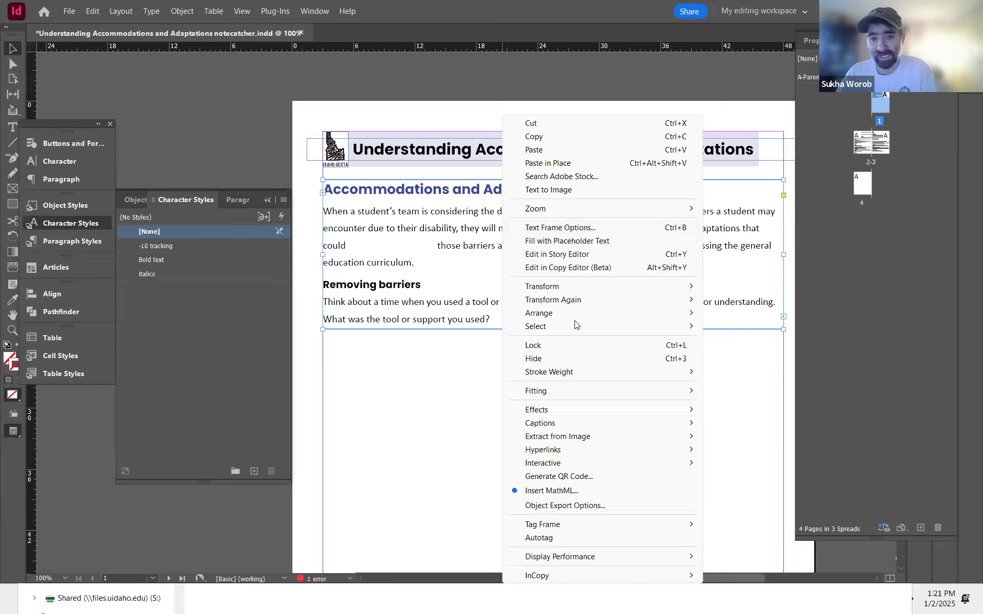
mouse_move(589, 391)
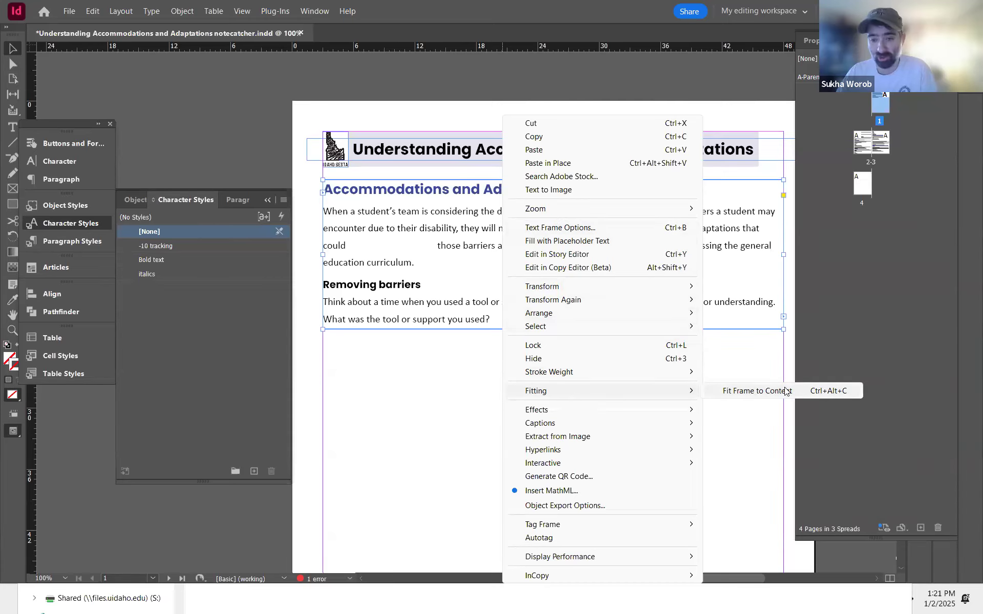
left_click(786, 391)
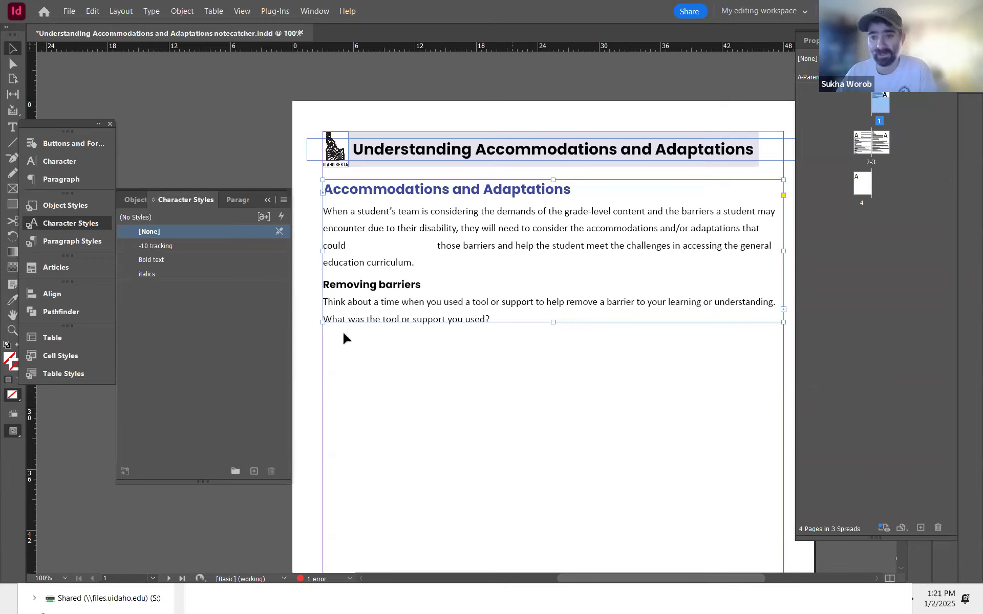
Step: Draw a new text frame below the first question and thread the overflowing text into it
left_click_drag(575, 399, 570, 176)
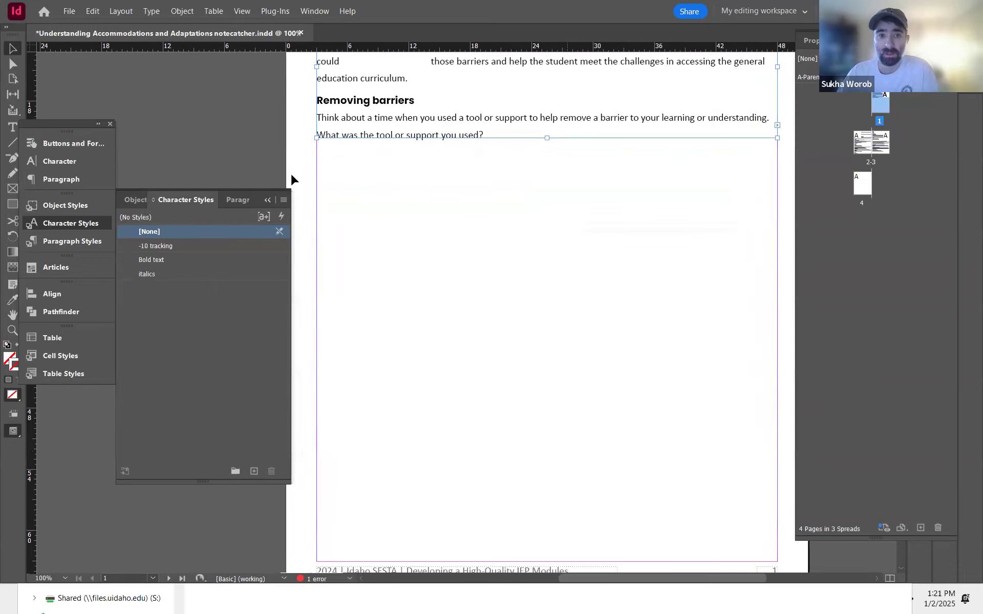
left_click(9, 131)
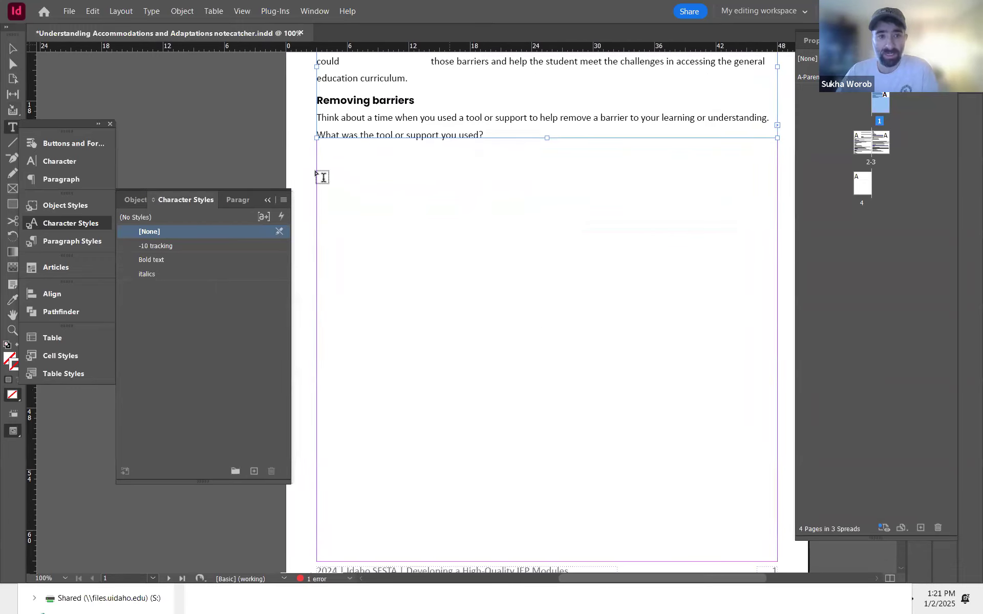
left_click_drag(324, 177, 777, 353)
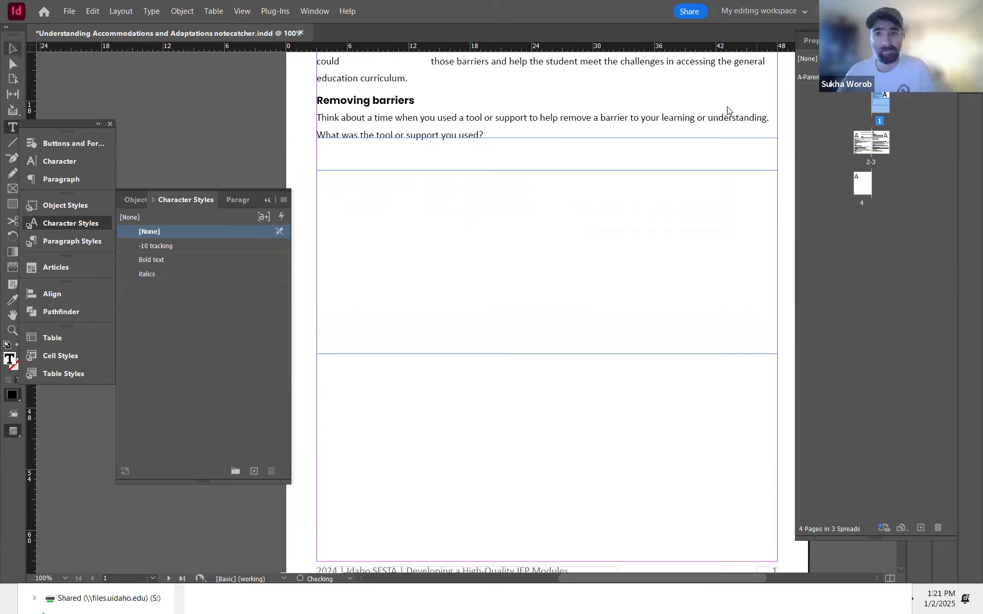
key("Escape")
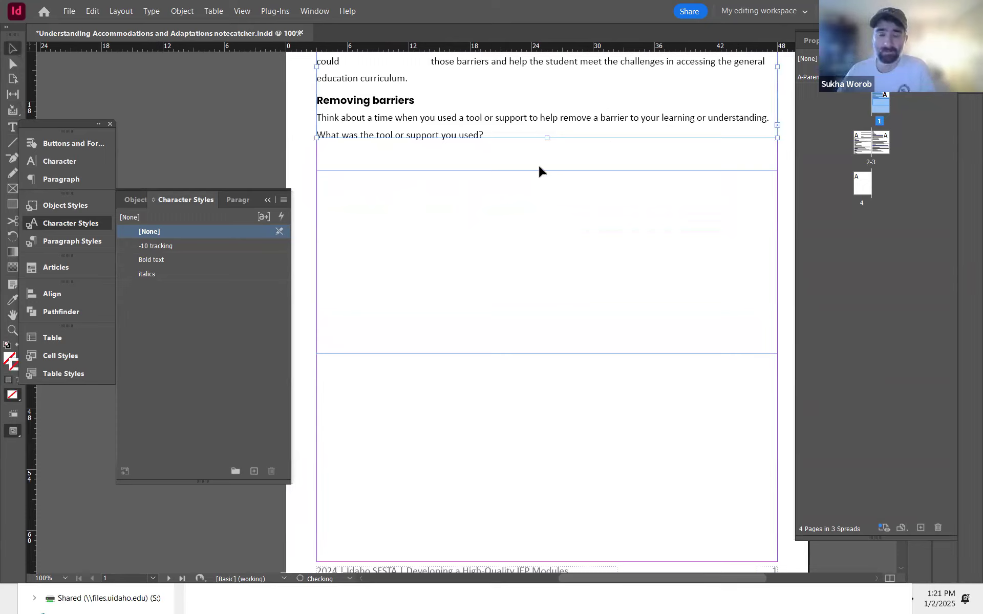
left_click_drag(552, 164, 498, 180)
left_click(723, 141)
key("Escape")
left_click(514, 228)
left_click_drag(517, 271, 458, 288)
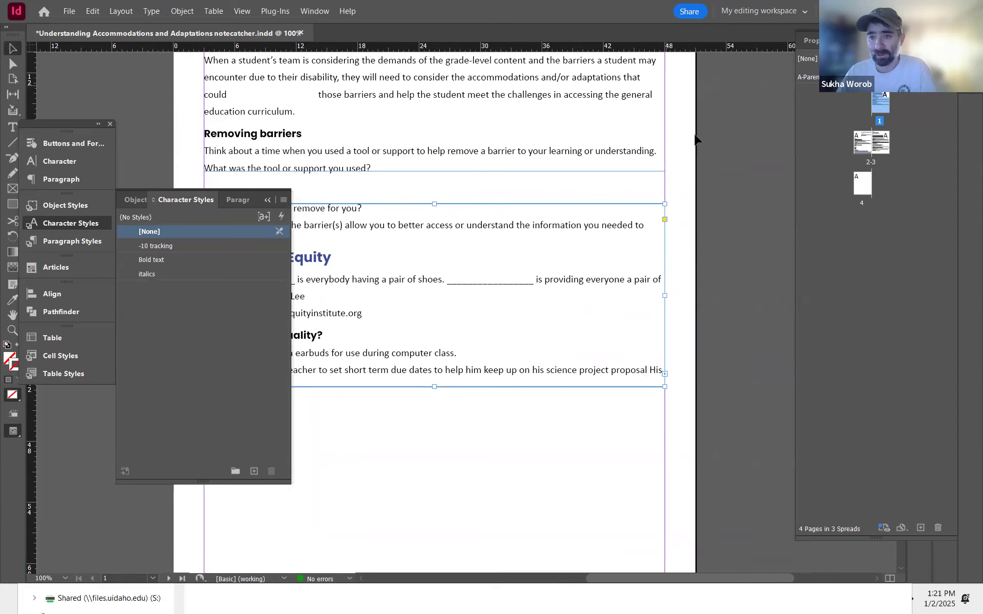
Step: Shrink the new frame to hold only 'What barrier(s) did it remove for you?', fit it, and move it lower
left_click_drag(517, 363, 651, 351)
left_click_drag(569, 375, 569, 206)
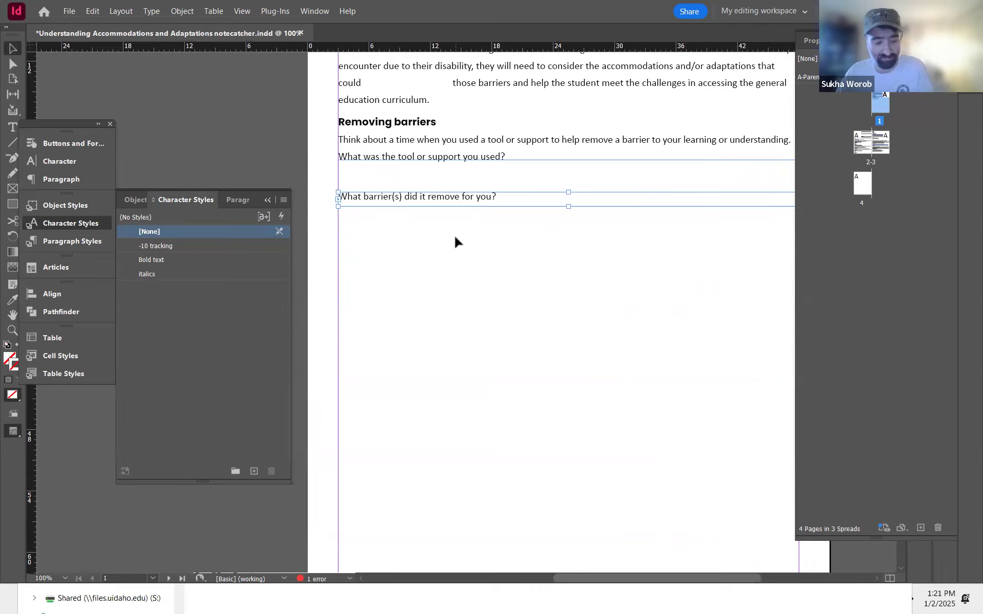
key("ctrl+alt+c")
left_click(523, 250)
left_click_drag(465, 194, 466, 234)
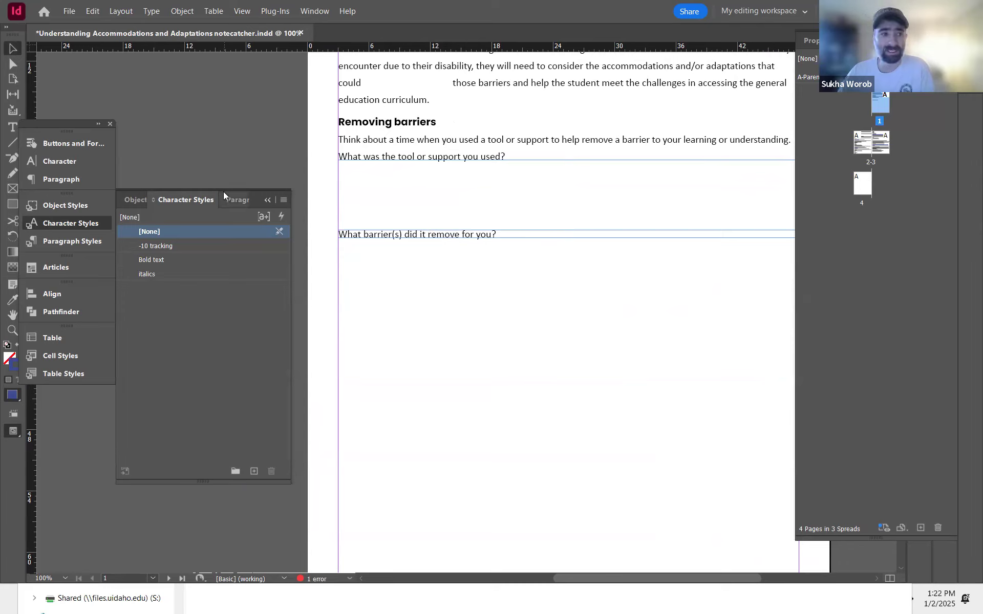
Step: Compare against the reference PDF and the notes on form field sizing for Calibri 12 pt fields
left_click(14, 206)
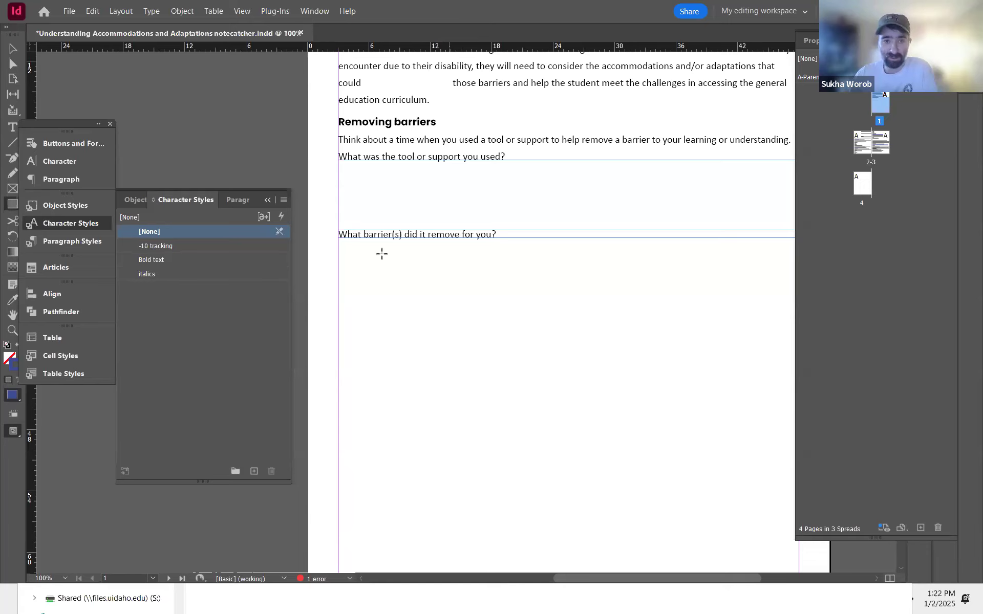
key("alt+Tab")
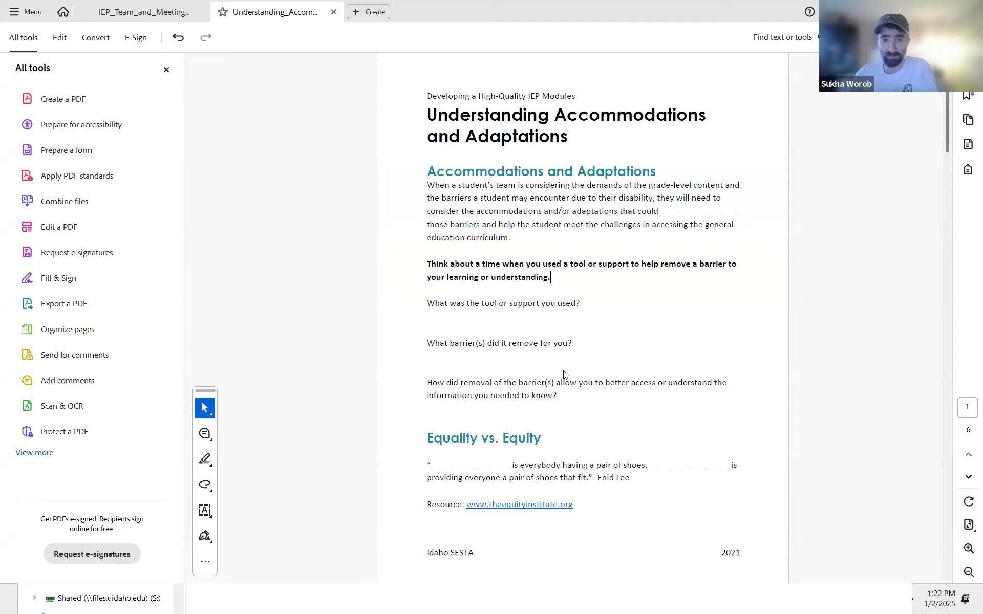
key("alt+Tab")
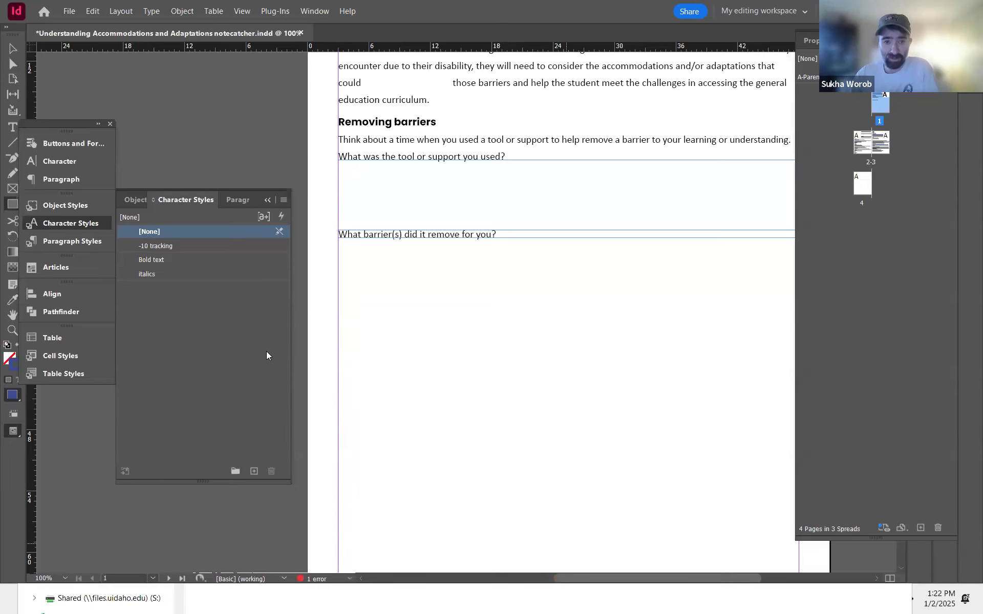
key("alt+Tab")
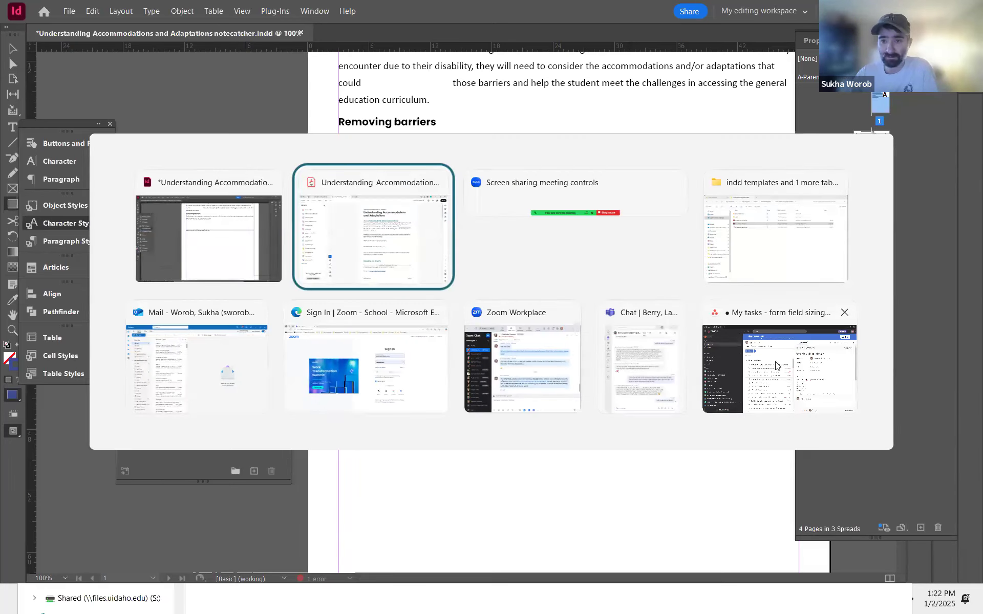
key("Escape")
key("alt+Tab")
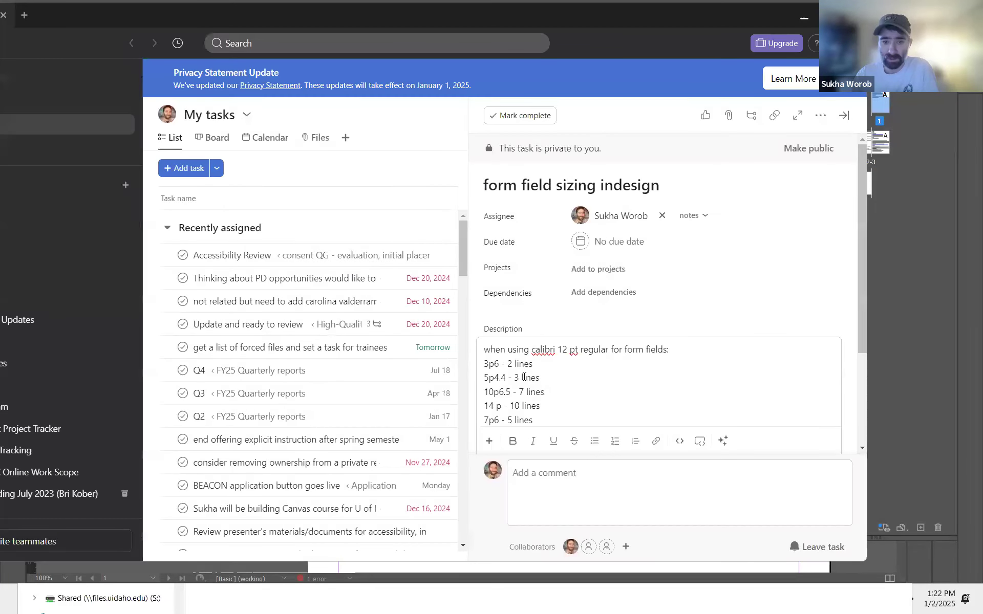
left_click_drag(493, 379, 484, 377)
left_click(504, 377)
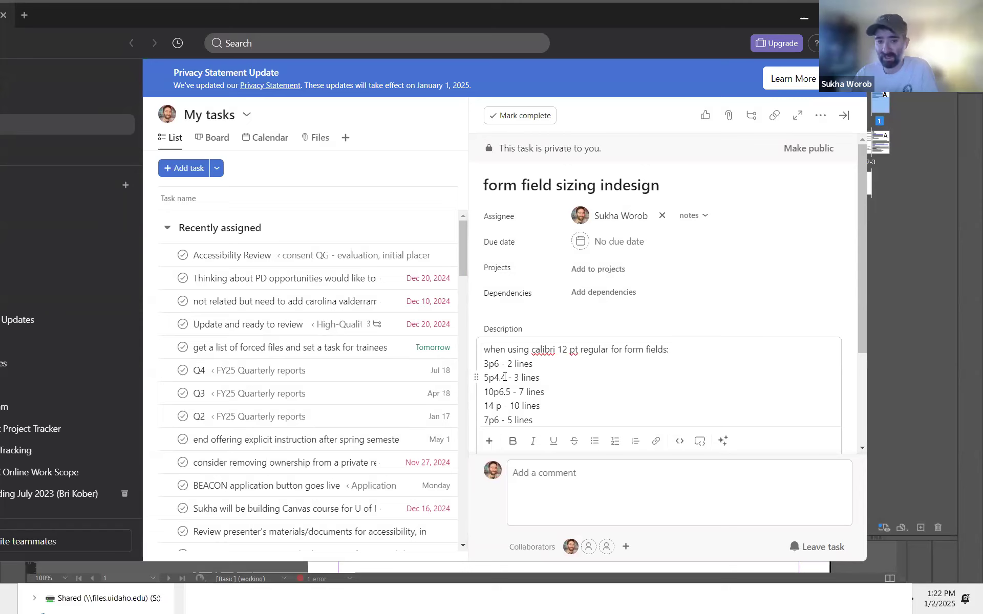
left_click(805, 16)
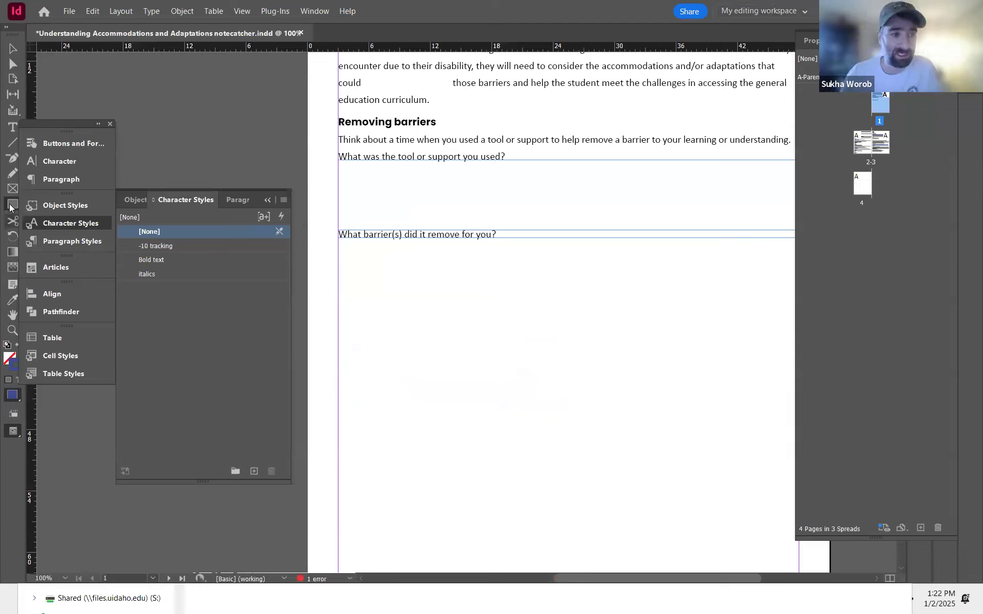
Step: Draw a rectangle frame below the first question and set its object style to [None]
mouse_move(339, 169)
left_mouse_down()
mouse_move(432, 200)
mouse_move(431, 190)
left_mouse_up()
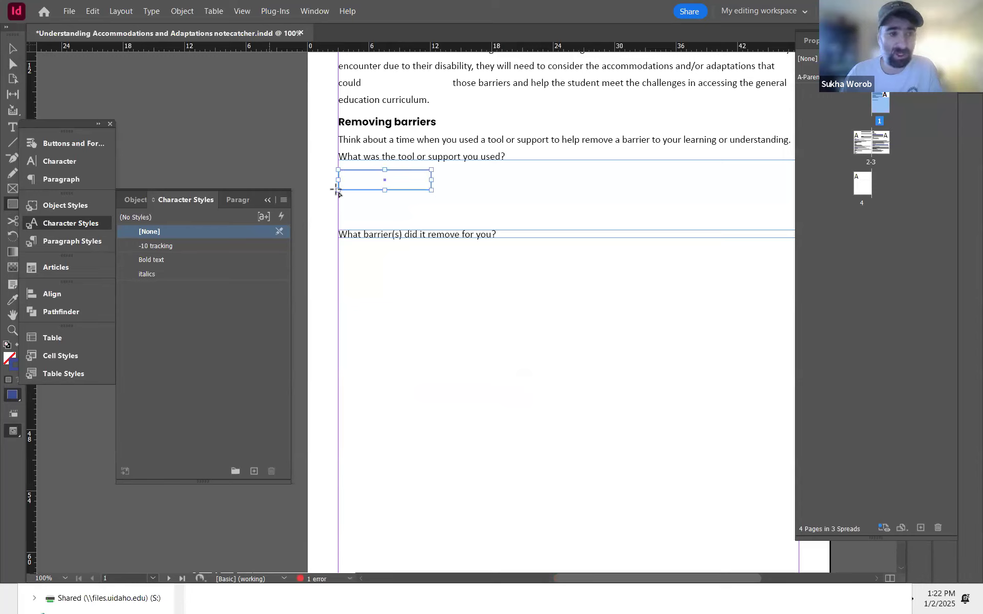
left_click(84, 205)
left_click(169, 232)
Step: Draw extra test frames with the anchored text frame style and delete them
left_click_drag(464, 170, 541, 210)
left_click(172, 273)
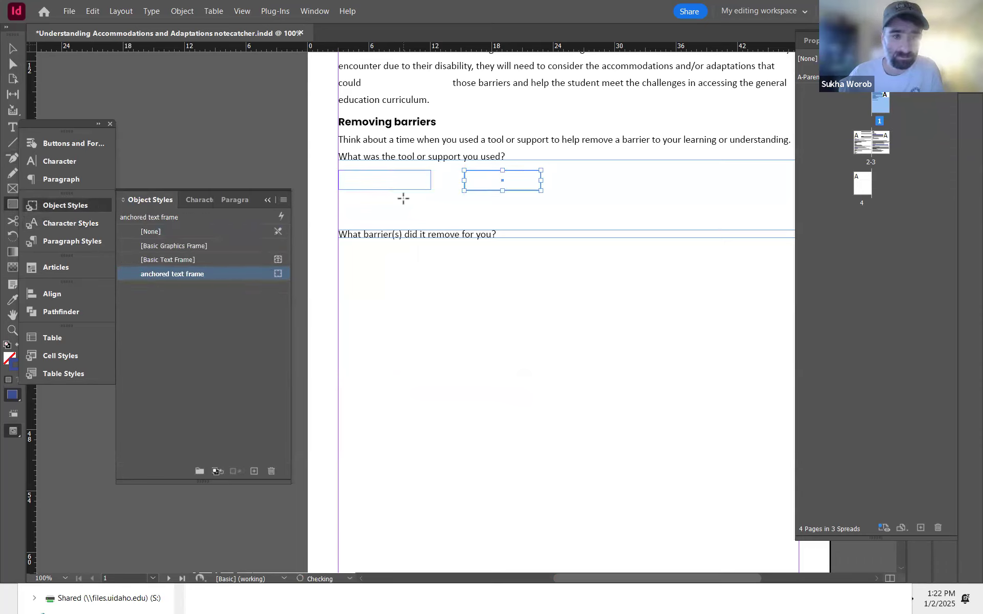
left_click(179, 234)
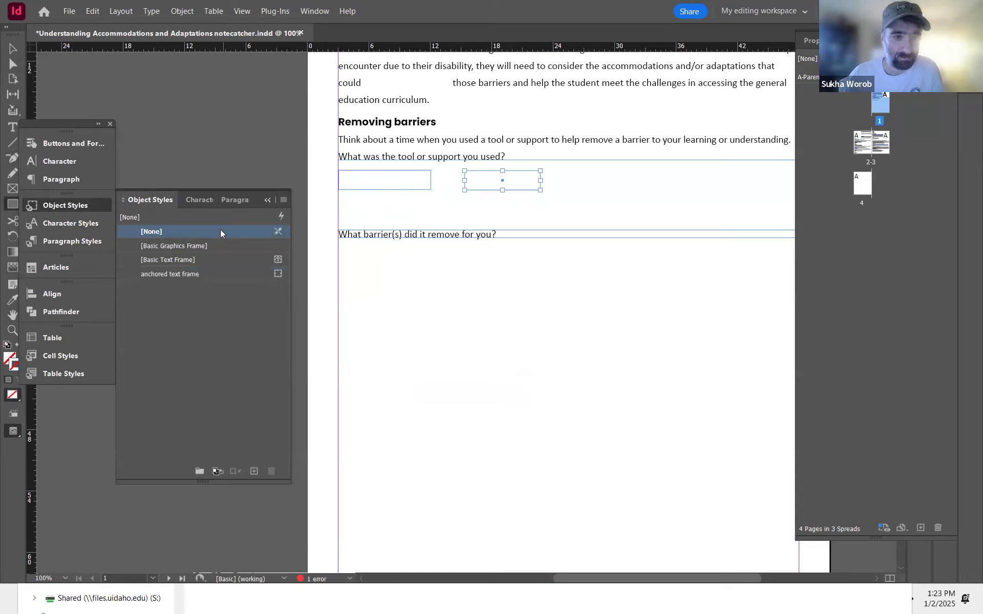
left_click_drag(337, 194, 349, 206)
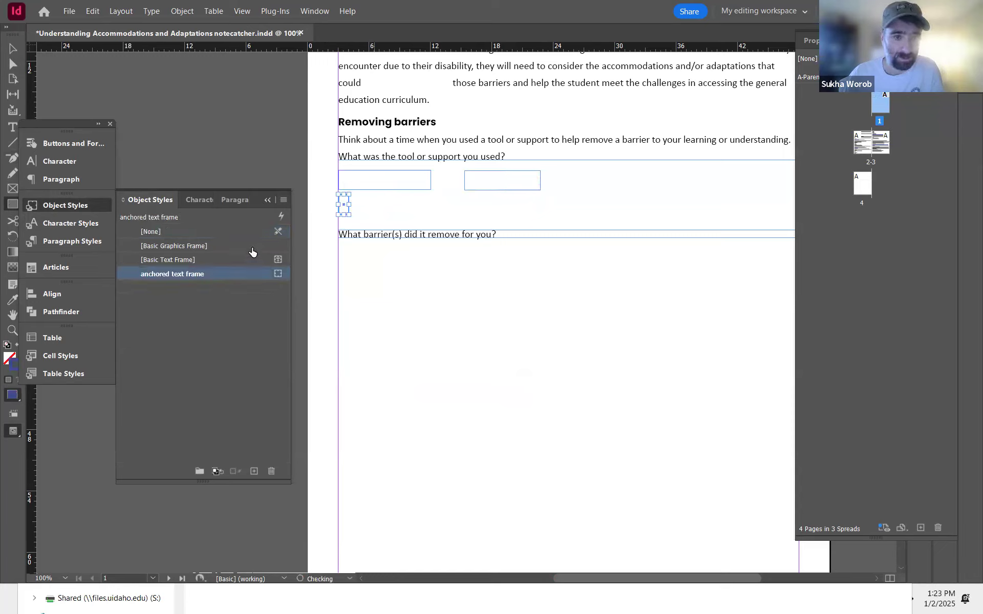
key("v")
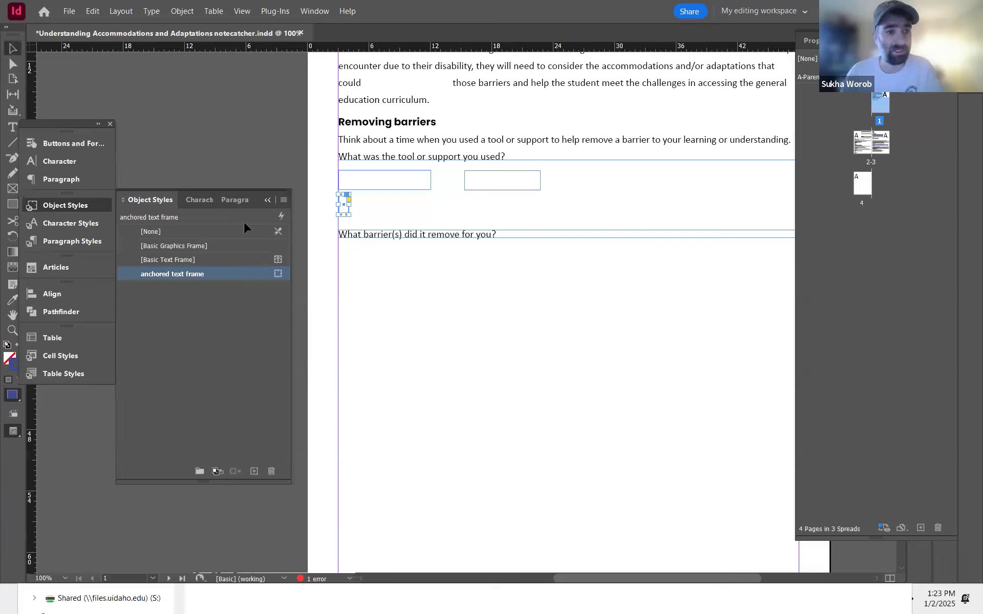
left_click(507, 190)
left_click(345, 204)
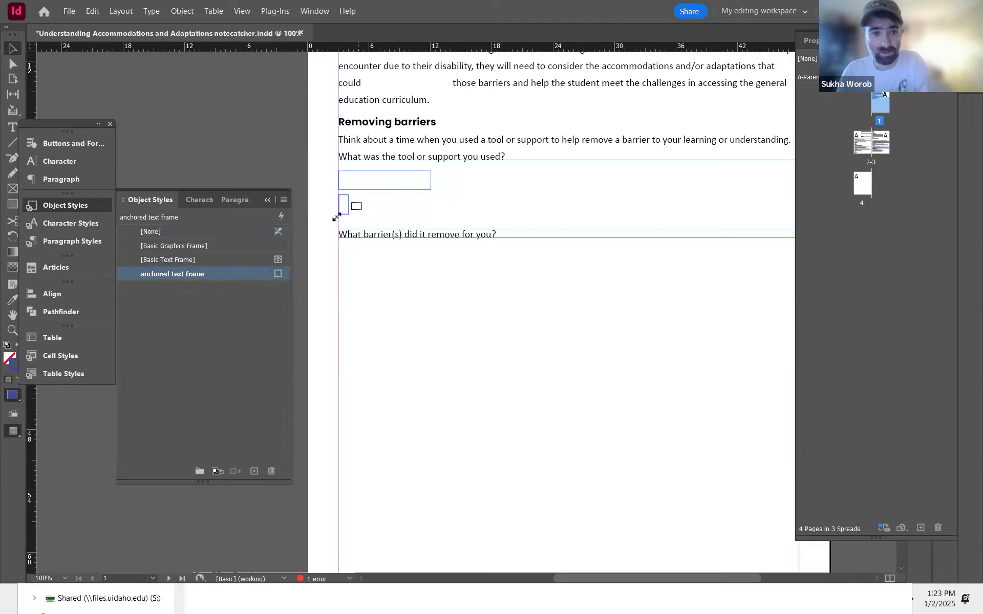
key("Delete")
Step: Set the rectangle's object style to [None] and its height to 5p4.4
left_click(430, 189)
left_click(198, 232)
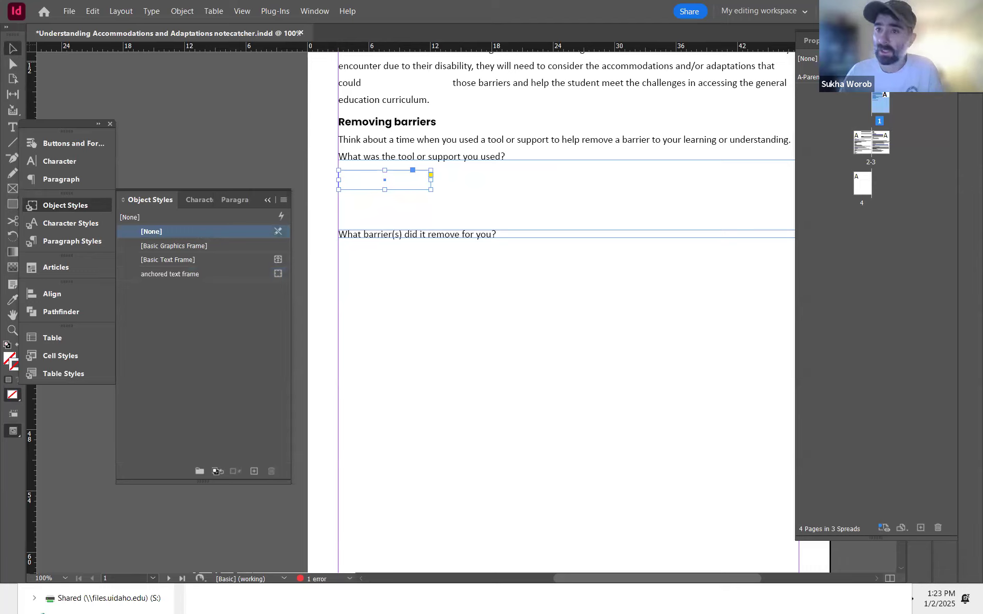
left_click(811, 41)
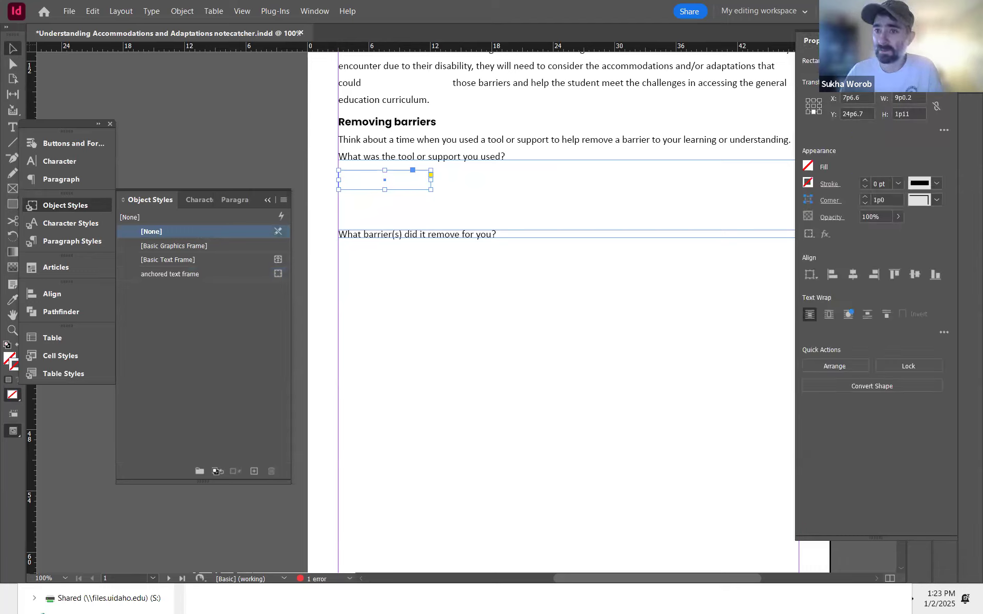
left_click(898, 114)
type("5p4.4")
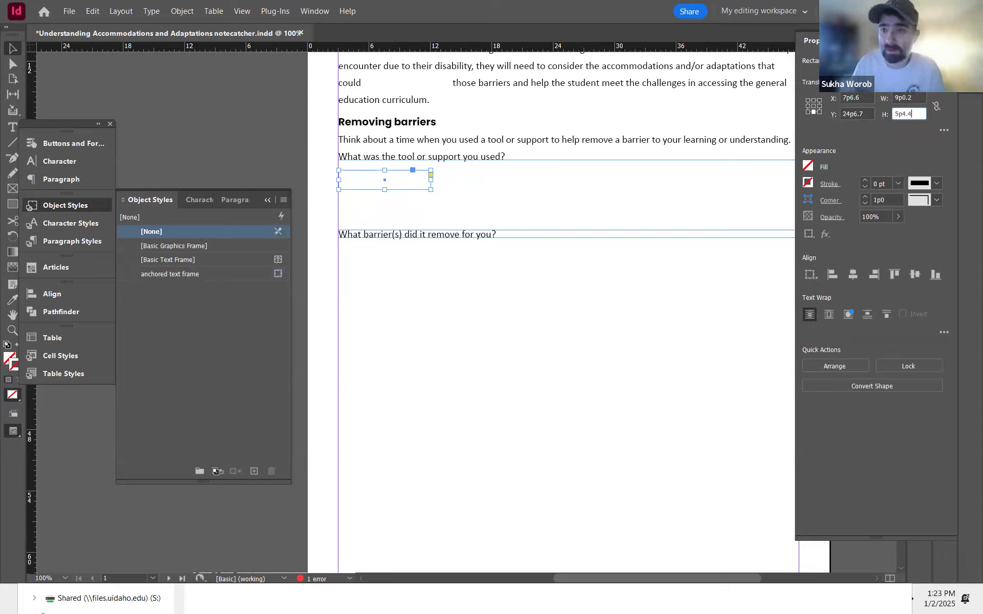
key("Return")
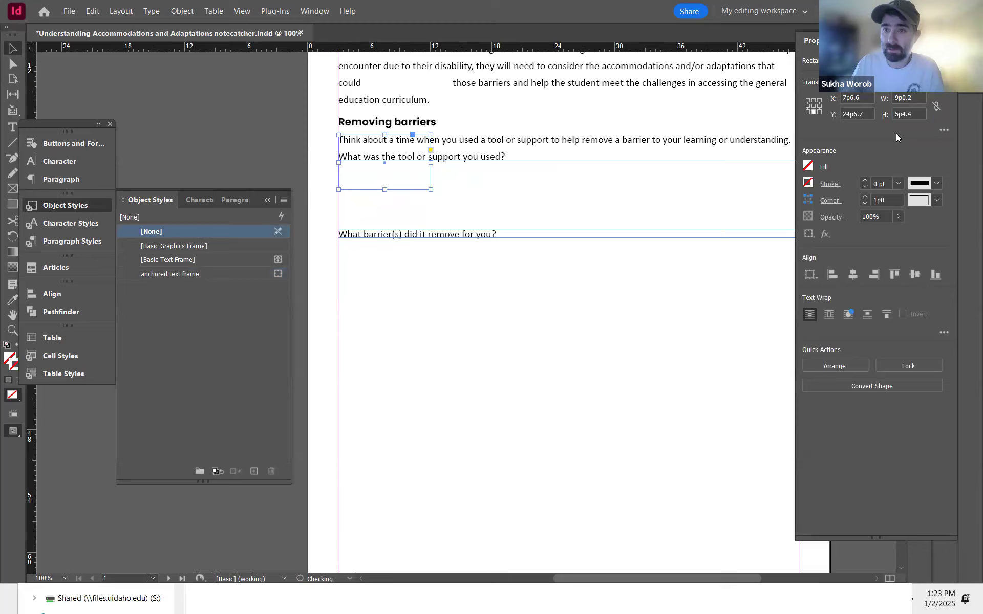
Step: Move the rectangle down into the gap between the first and second questions
left_click(433, 185)
left_click_drag(433, 186, 431, 214)
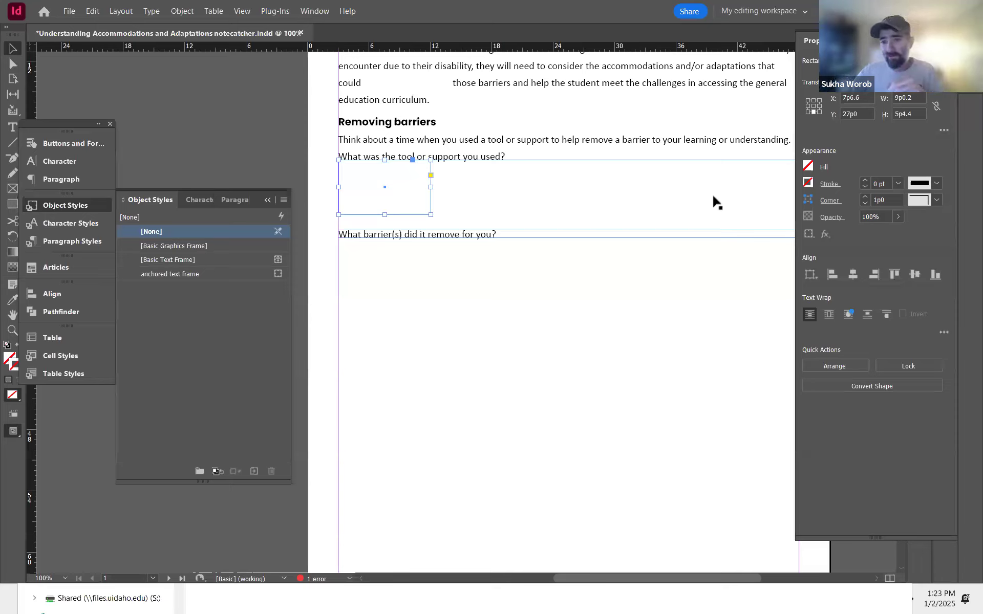
key("Down")
key("Down")
key("Down")
key("Down")
key("Down")
key("Down")
key("Down")
key("Down")
key("Down")
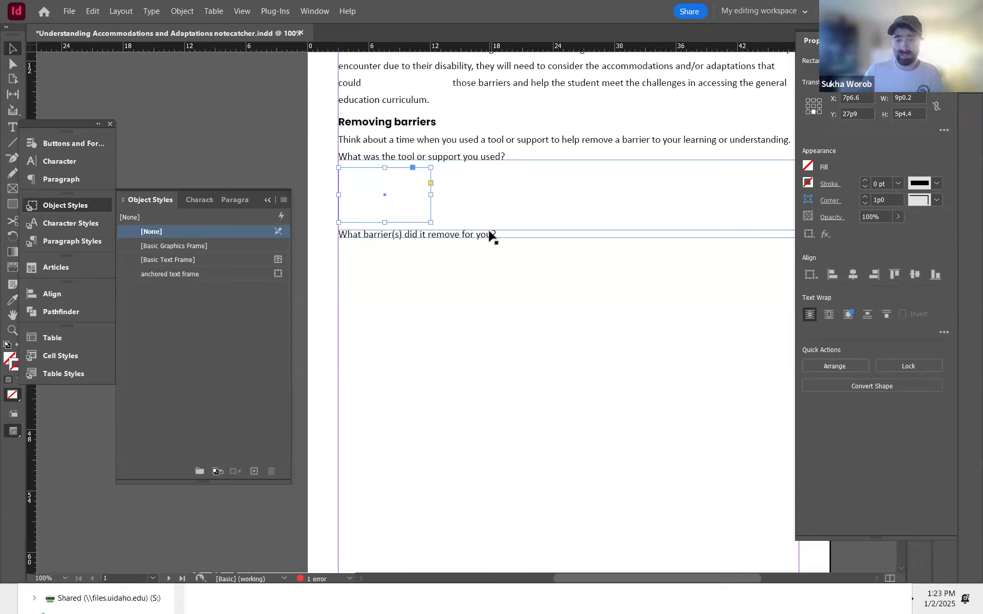
left_click_drag(478, 231, 477, 230)
left_click(629, 199)
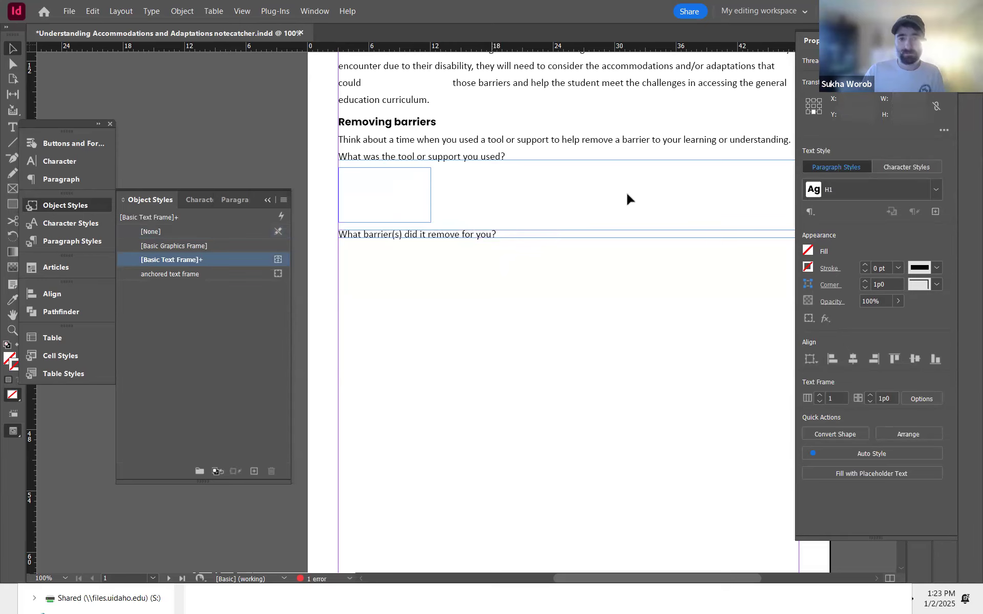
Step: Stretch the rectangle across the full column width, 45p0 wide
scroll(531, 201, "left", 3)
left_click(332, 207)
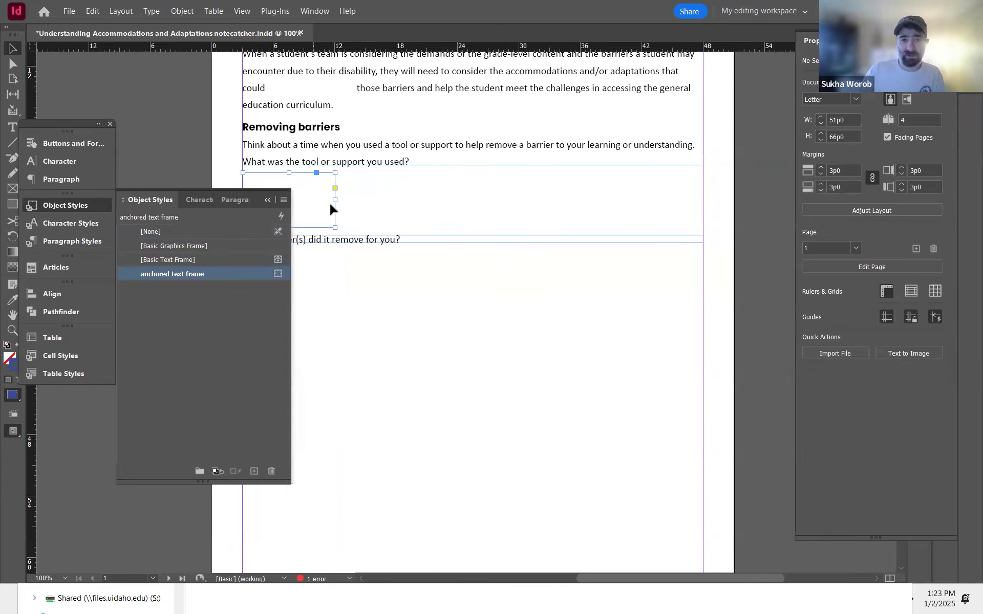
left_click_drag(336, 199, 704, 194)
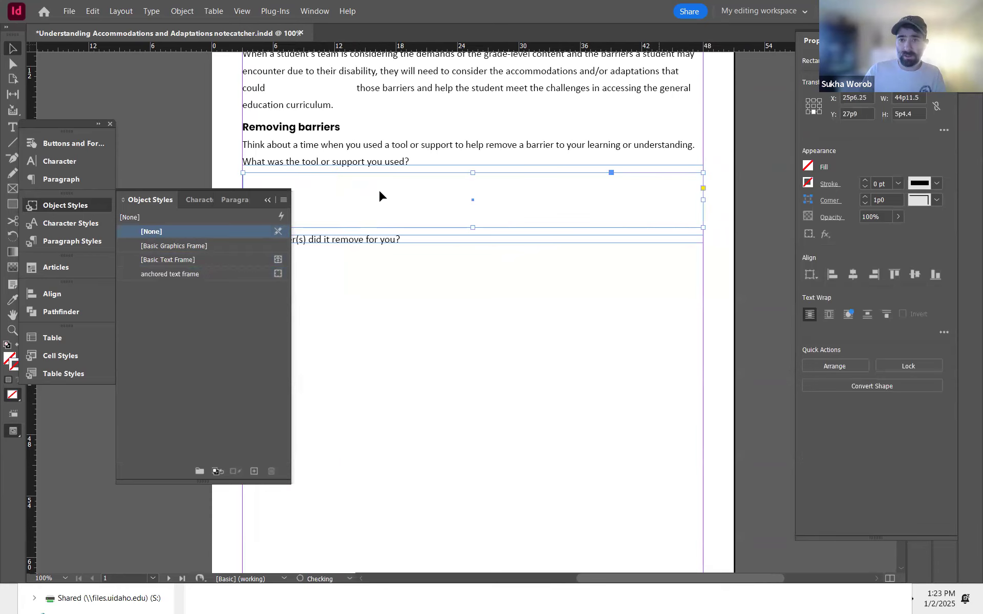
left_click_drag(379, 190, 512, 180)
left_click_drag(374, 189, 353, 189)
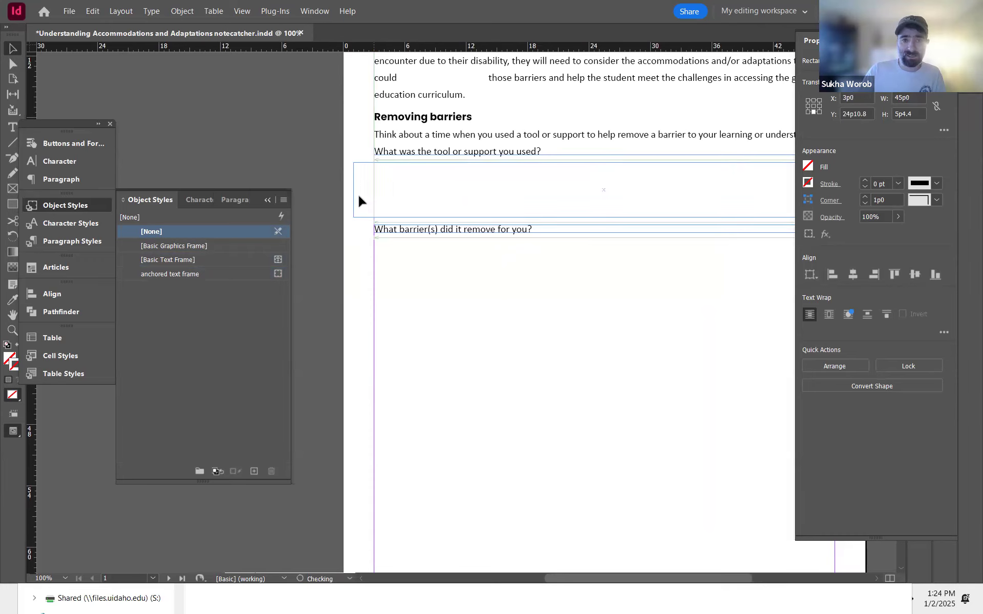
key("ctrl+z")
left_click(358, 182)
left_click(435, 190)
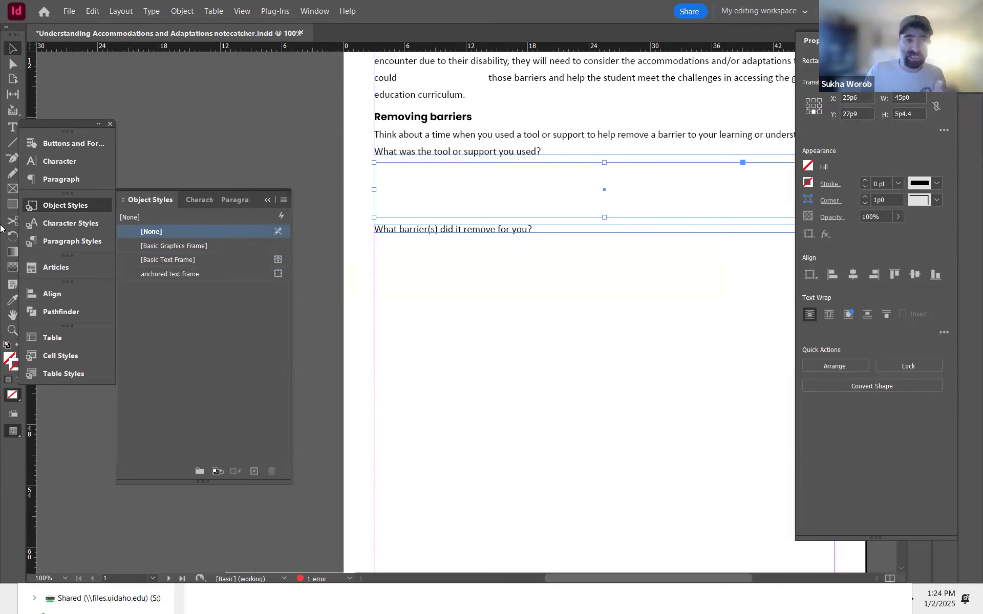
Step: Fill the selected rectangle with the teal RGB colour 39a78a and deselect it
double_click(9, 359)
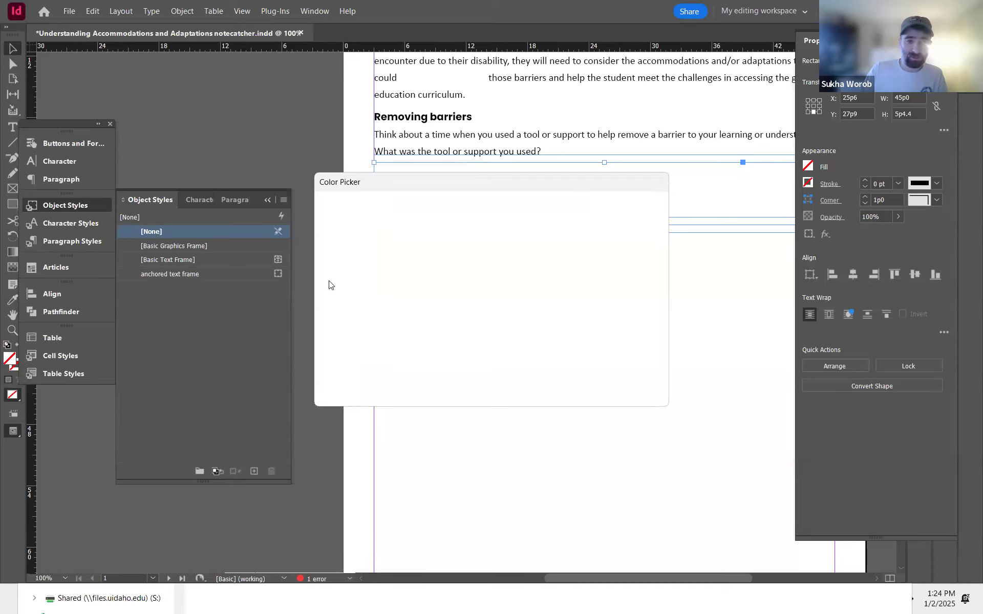
left_click(376, 284)
left_click(409, 278)
left_click_drag(403, 278, 427, 267)
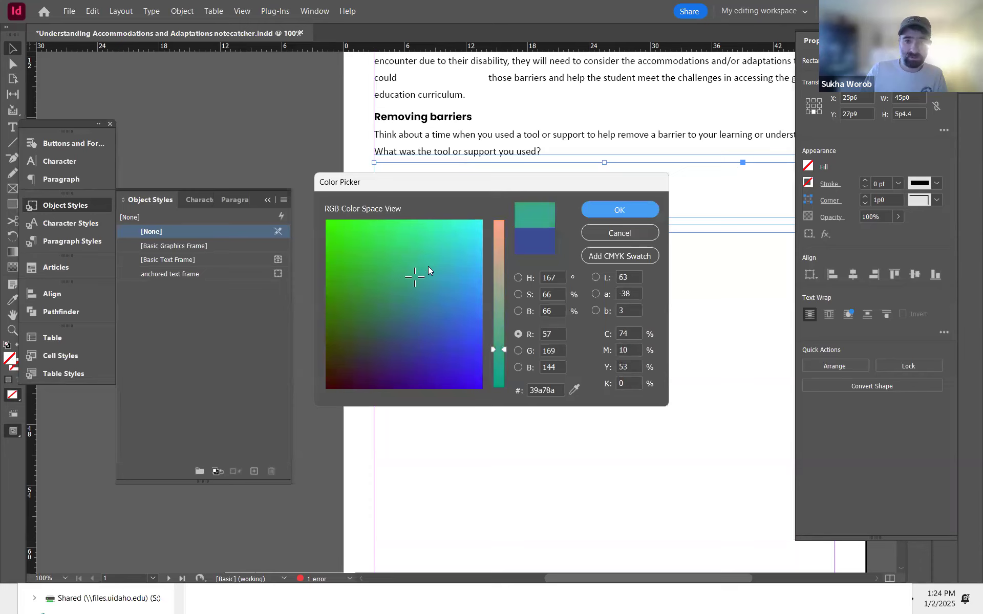
left_click(620, 210)
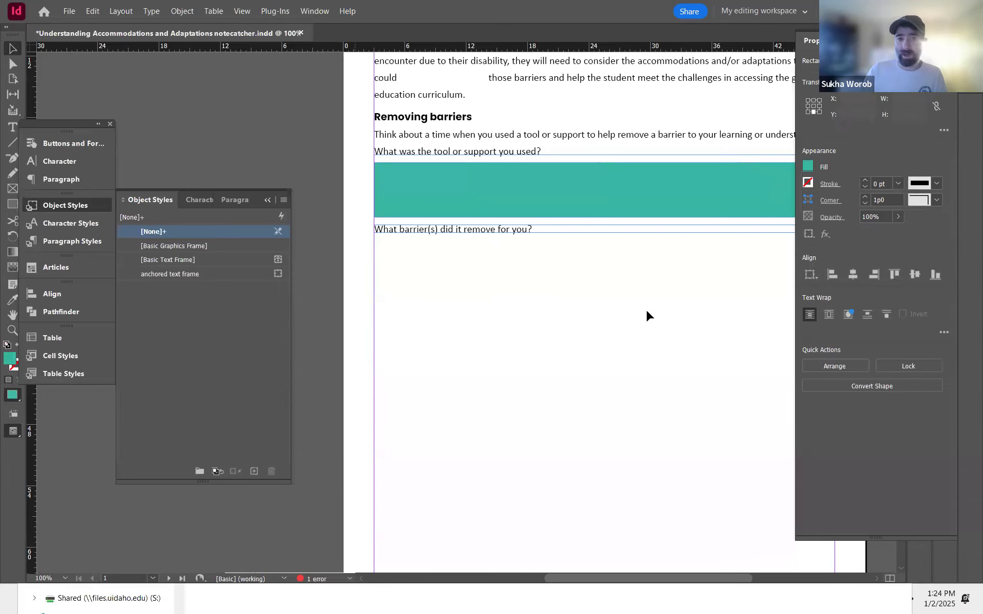
left_click(646, 310)
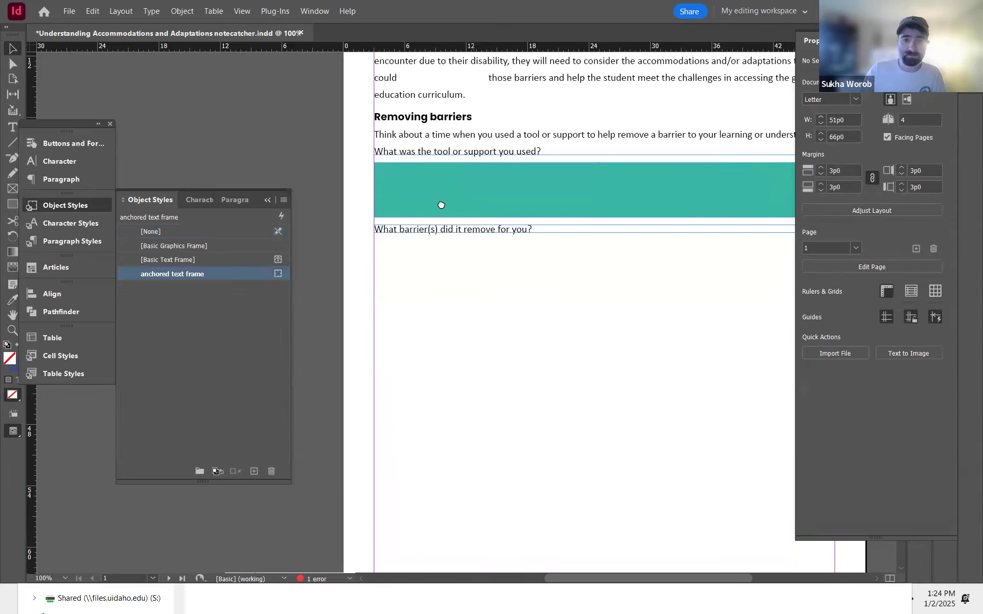
Step: Duplicate the teal rectangle into the gap below the second question and nudge it down slightly
left_click_drag(441, 205, 404, 182)
left_click(379, 134)
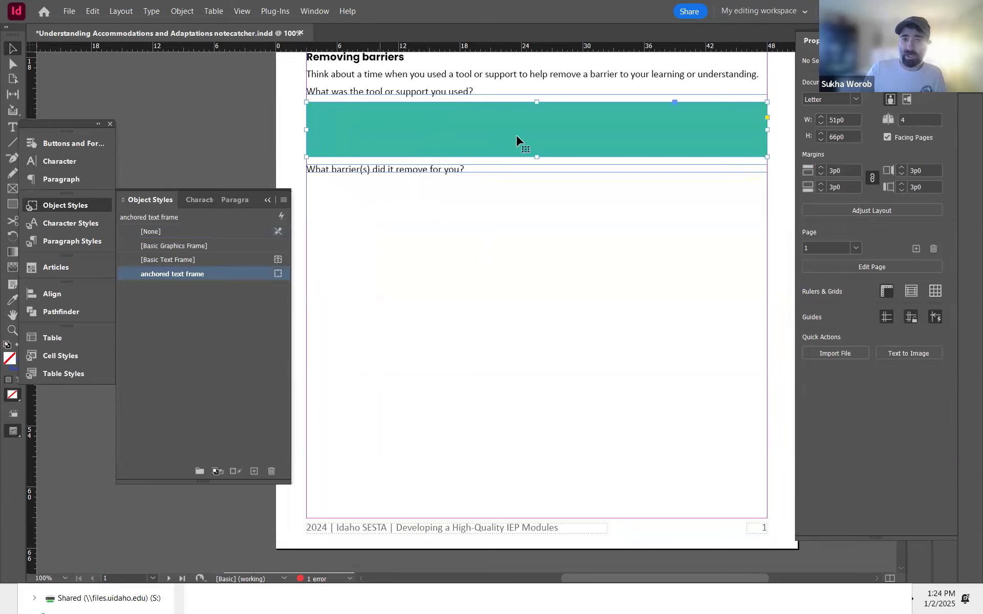
left_click(428, 132)
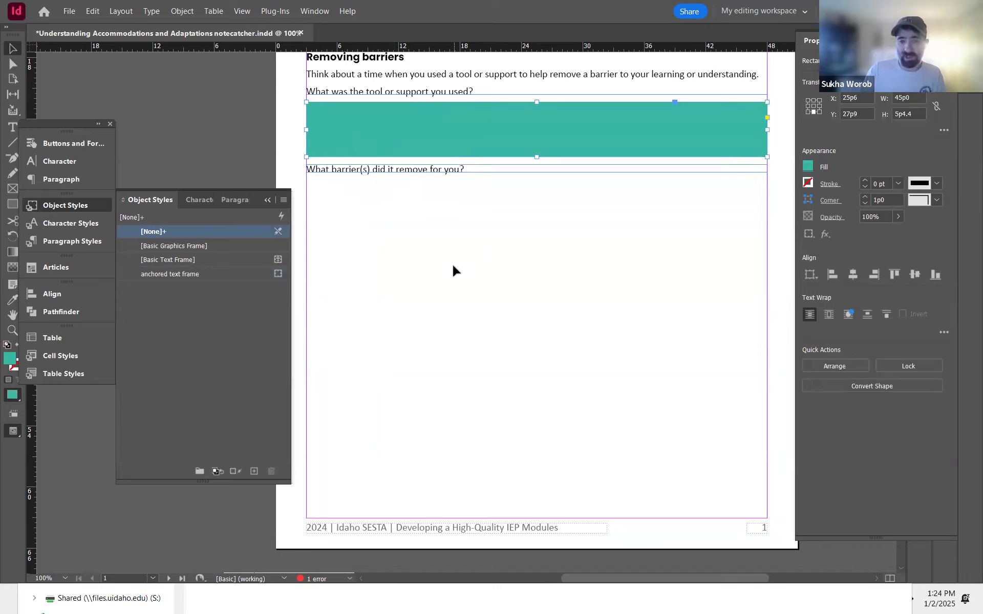
left_click_drag(484, 147, 489, 215)
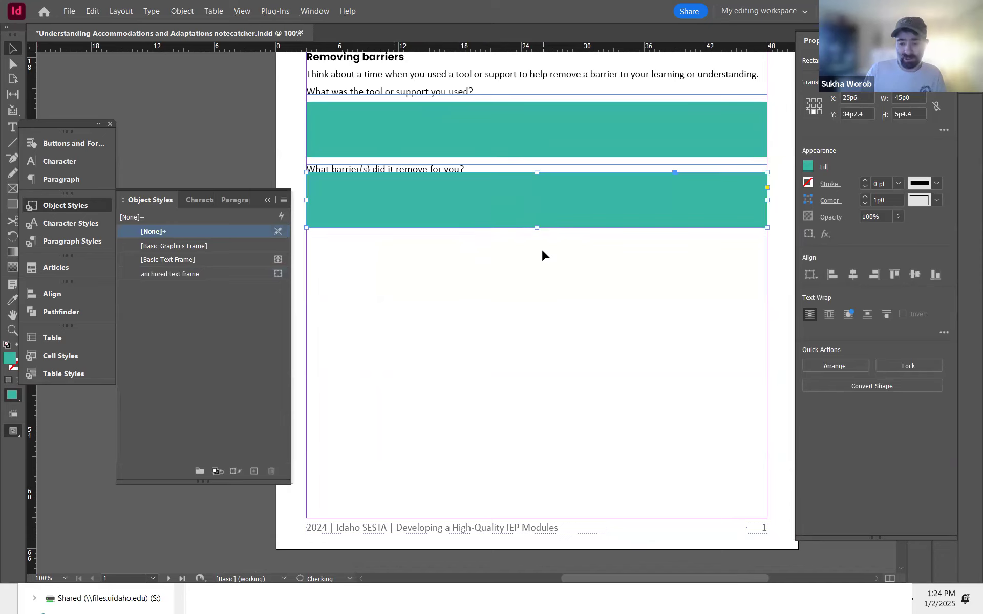
key("Down")
key("Down")
key("Down")
key("Down")
key("Down")
key("Down")
key("Down")
key("Down")
key("Down")
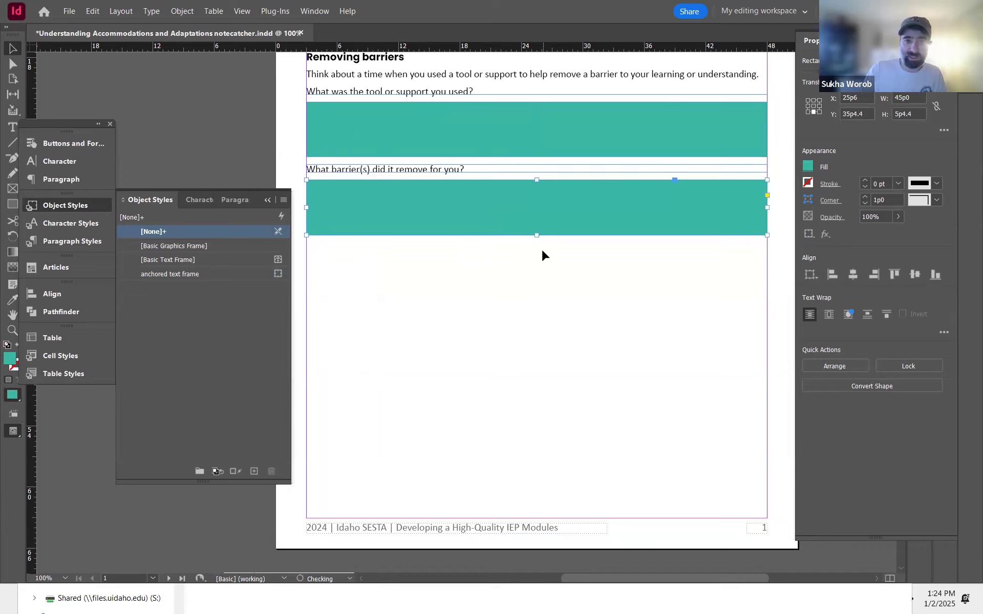
Step: Draw a new text frame below the second teal rectangle and nudge it into place
left_click(488, 259)
key("t")
left_click_drag(312, 252, 676, 359)
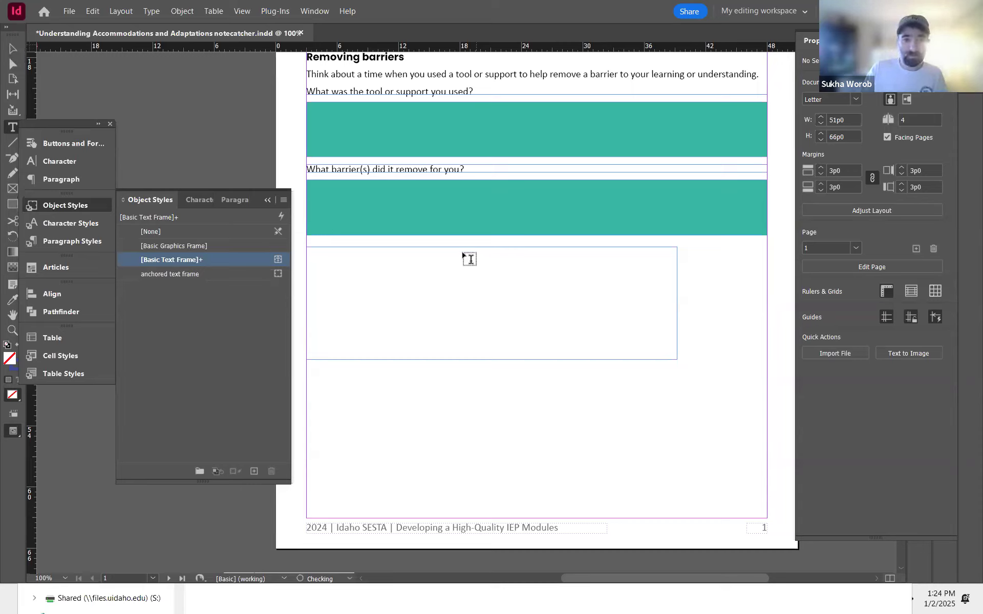
key("Escape")
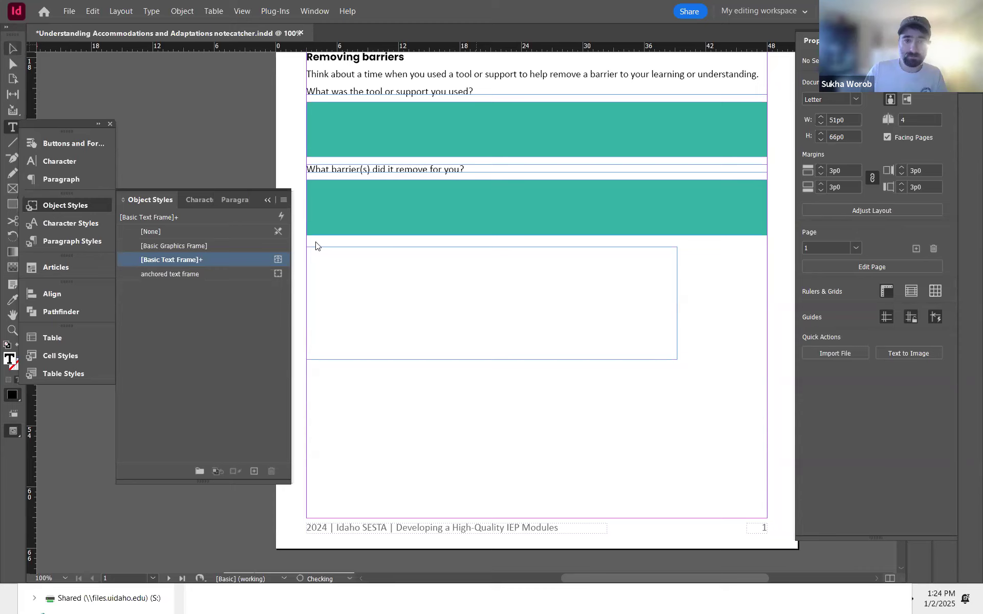
key("Escape")
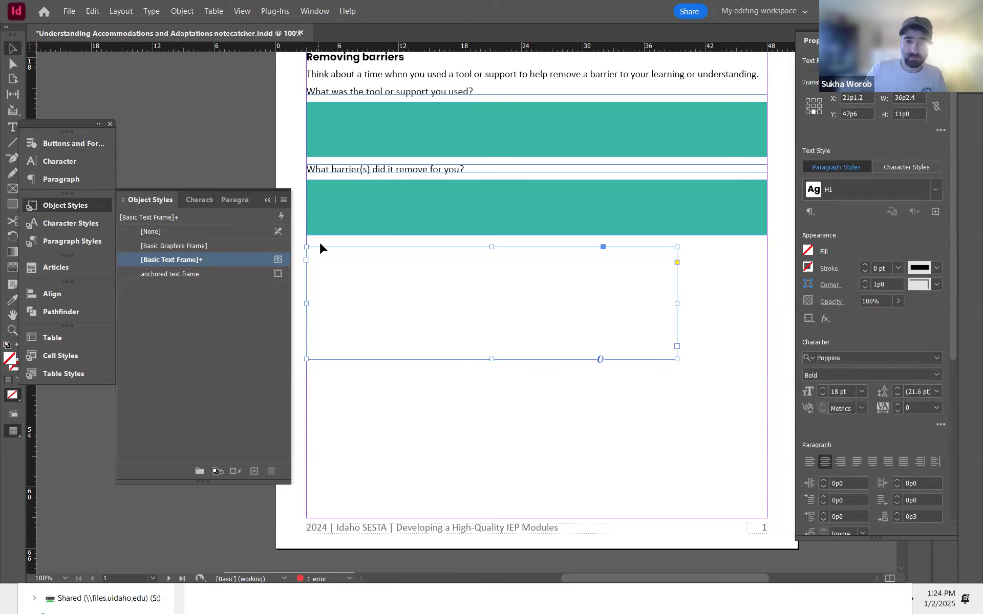
left_click_drag(325, 253, 324, 241)
key("Down")
key("Down")
key("Down")
key("Down")
key("Down")
key("Down")
key("Down")
key("Down")
key("Down")
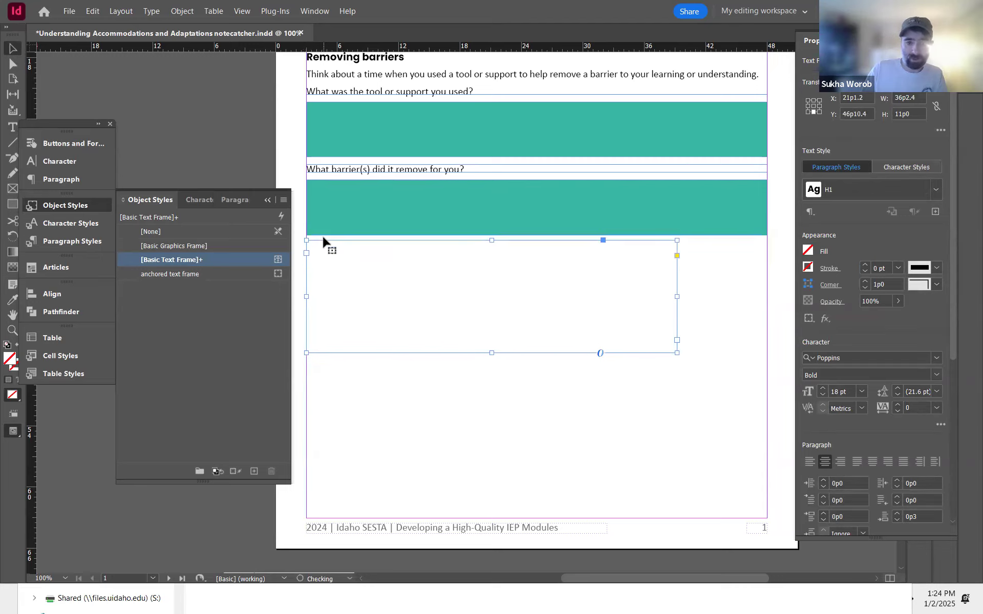
Step: Thread the remaining overset story text into the new text frame
left_click(382, 170)
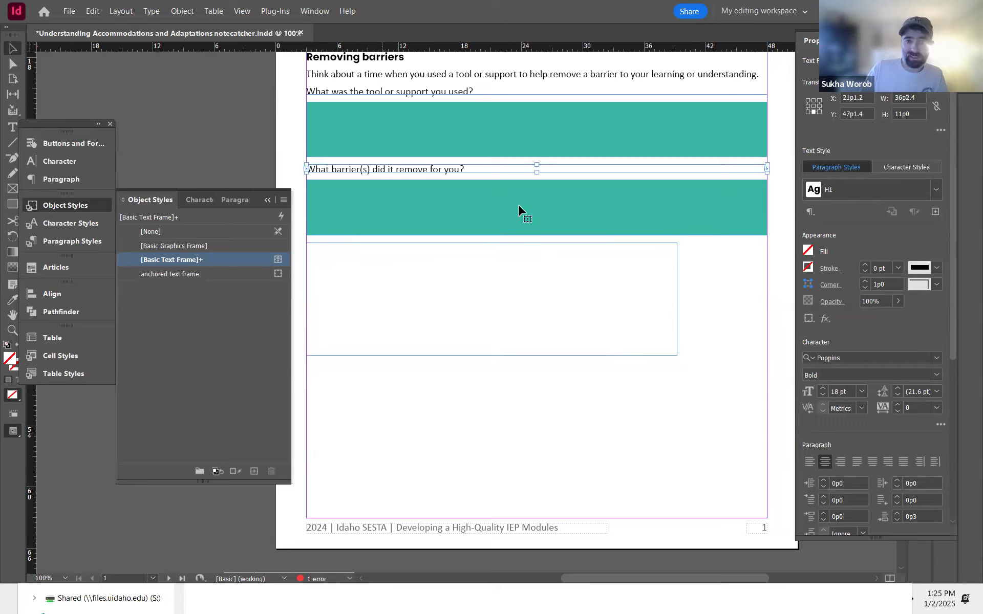
left_click(766, 181)
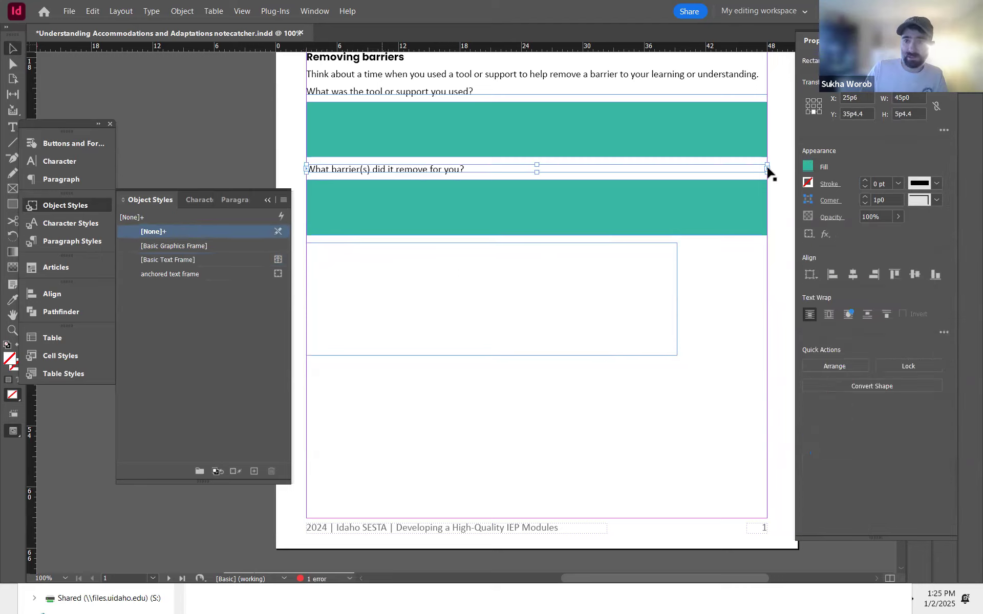
left_click(583, 164)
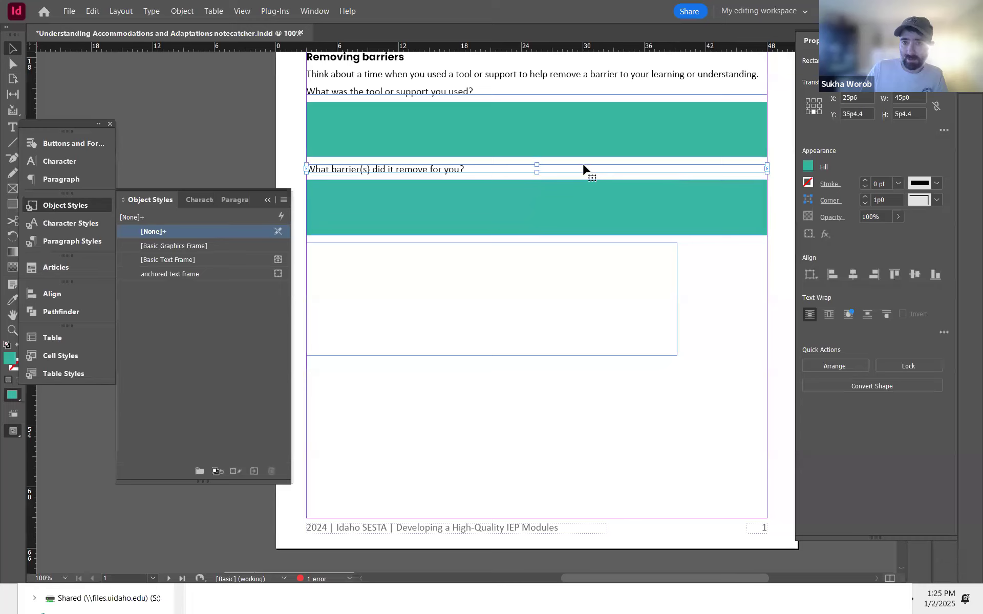
key("Escape")
left_click_drag(567, 308, 658, 306)
left_click(470, 412)
left_click_drag(435, 406, 562, 400)
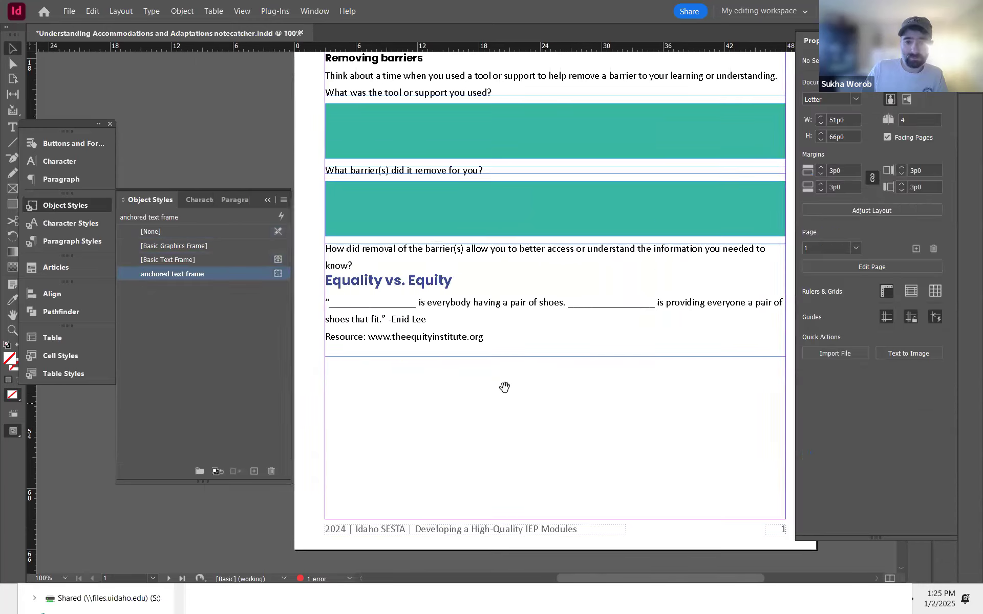
Step: Shorten the frame to end after the third question and apply the -10 tracking character style to that question
left_click(557, 361)
left_click_drag(555, 356, 560, 276)
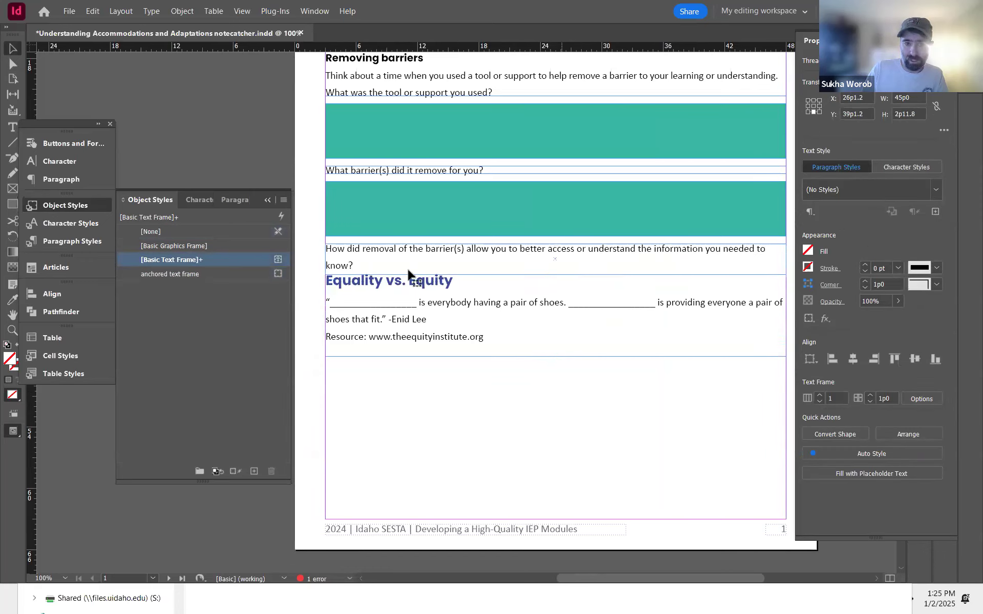
double_click(353, 265)
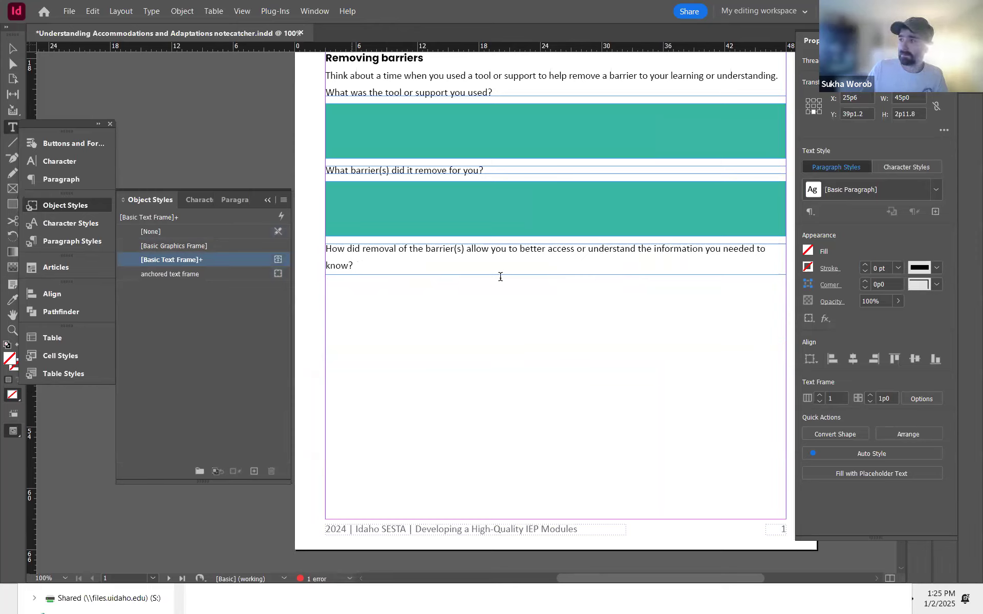
left_click(353, 264)
left_click_drag(352, 264, 307, 244)
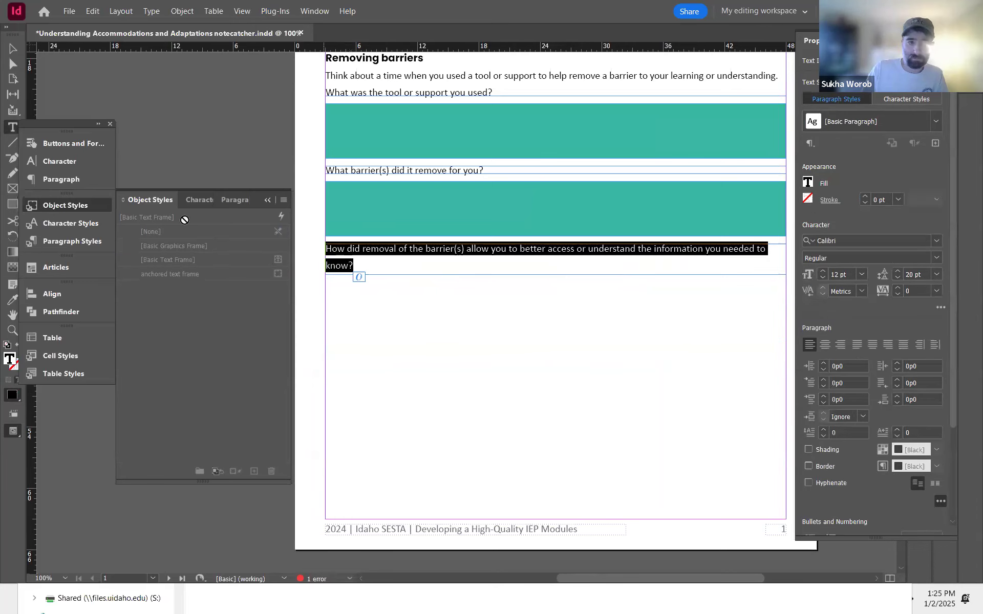
left_click(71, 223)
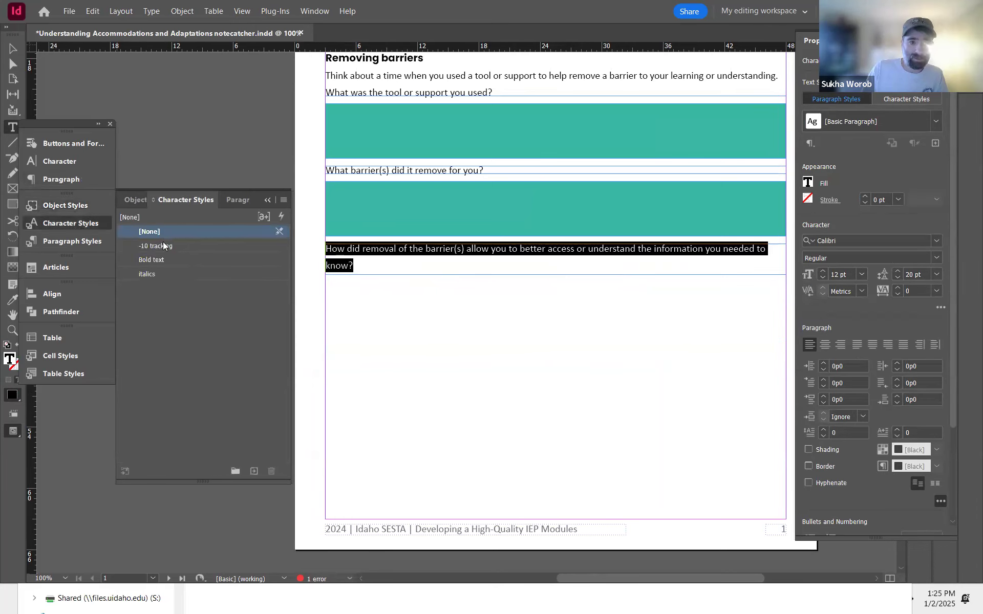
left_click(163, 246)
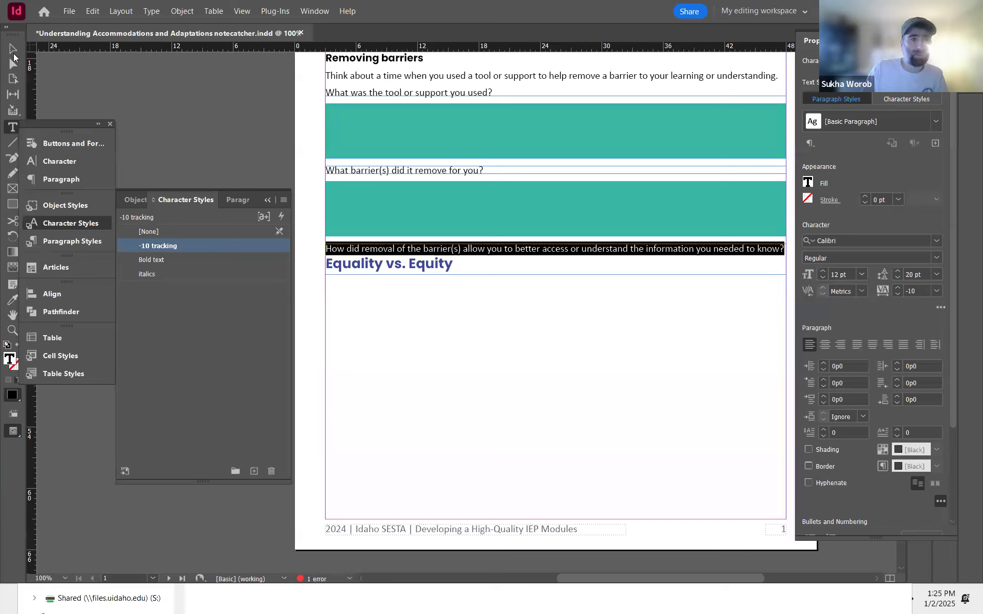
Step: Shrink the third question's frame height to fit its single line
left_click(13, 52)
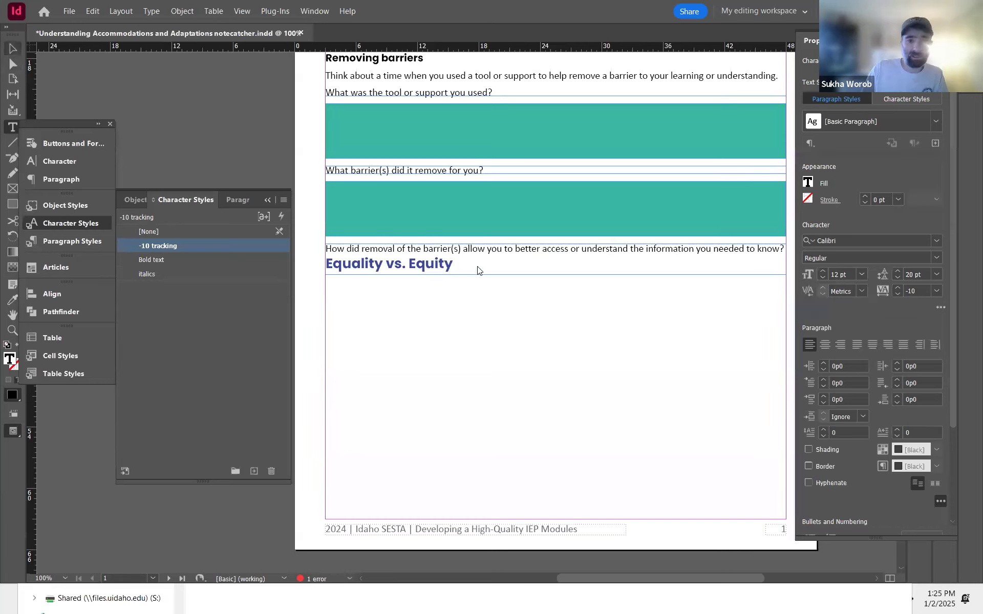
left_click(545, 275)
left_click_drag(555, 275, 556, 254)
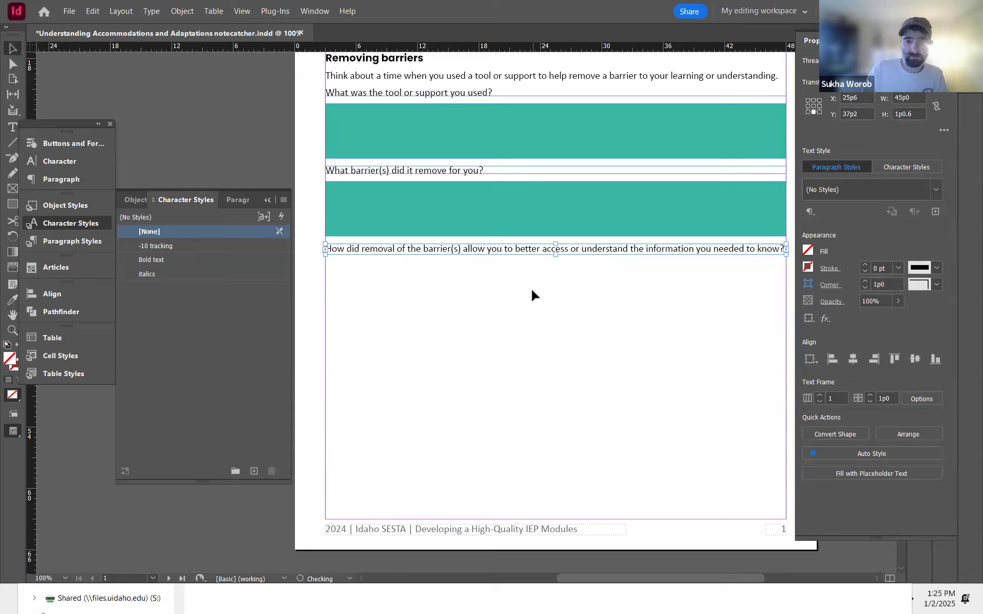
Step: Duplicate the teal rectangle into the space below the third question
left_click(467, 228)
left_click_drag(485, 208, 494, 283)
left_click_drag(493, 282, 498, 298)
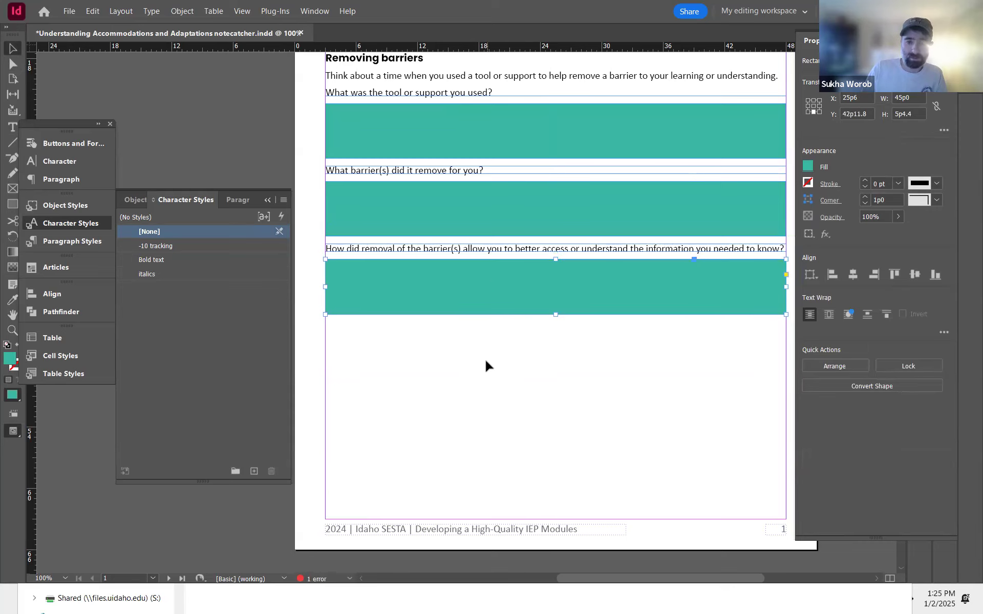
Step: Draw a text frame filling the rest of the column below the third teal rectangle
left_click(373, 373)
key("t")
left_click_drag(327, 322, 786, 519)
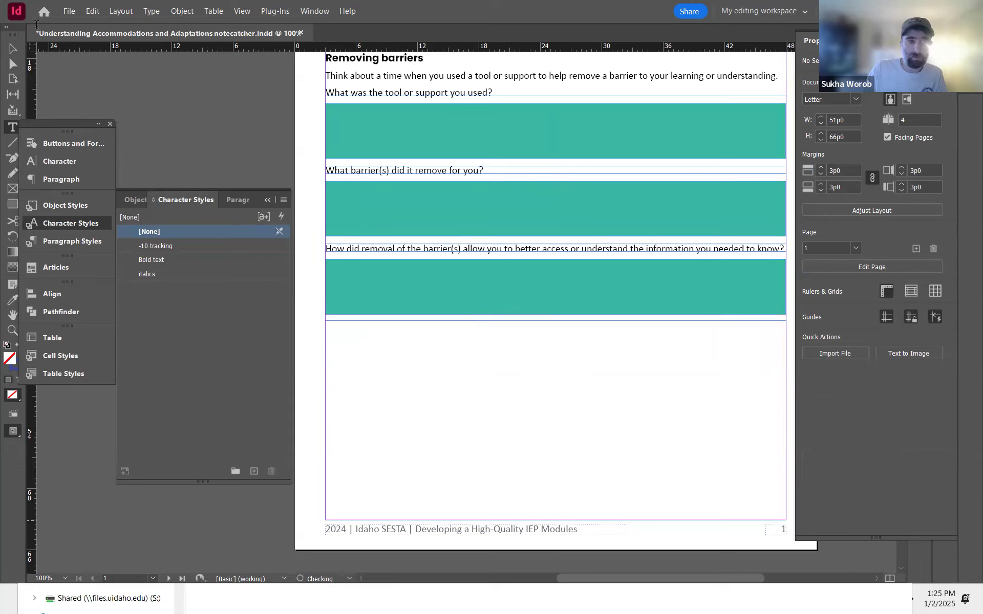
left_click(614, 452)
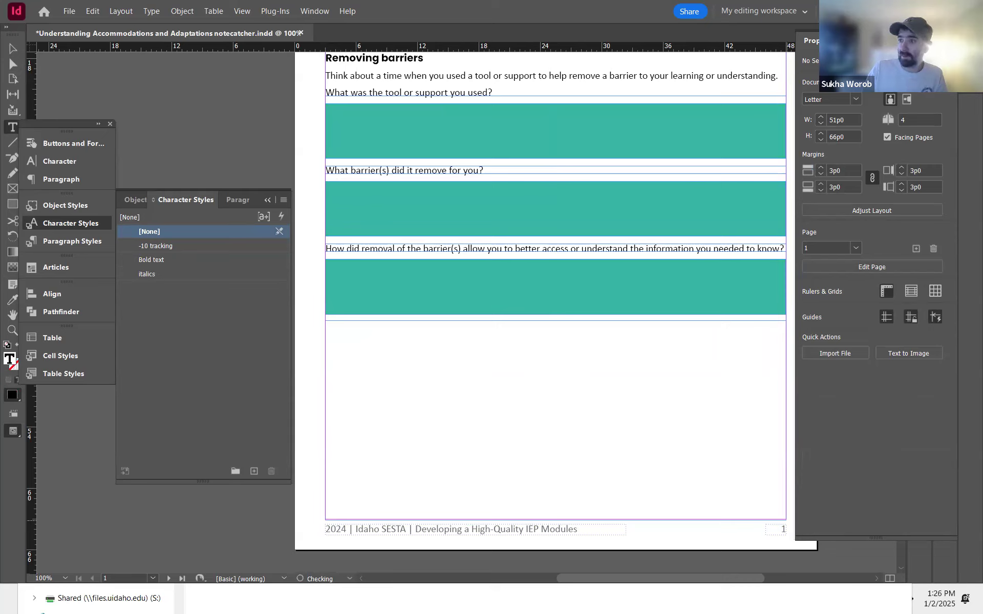
key("Escape")
Step: Thread the remaining story text from the question frame into the new frame below
left_click(430, 252)
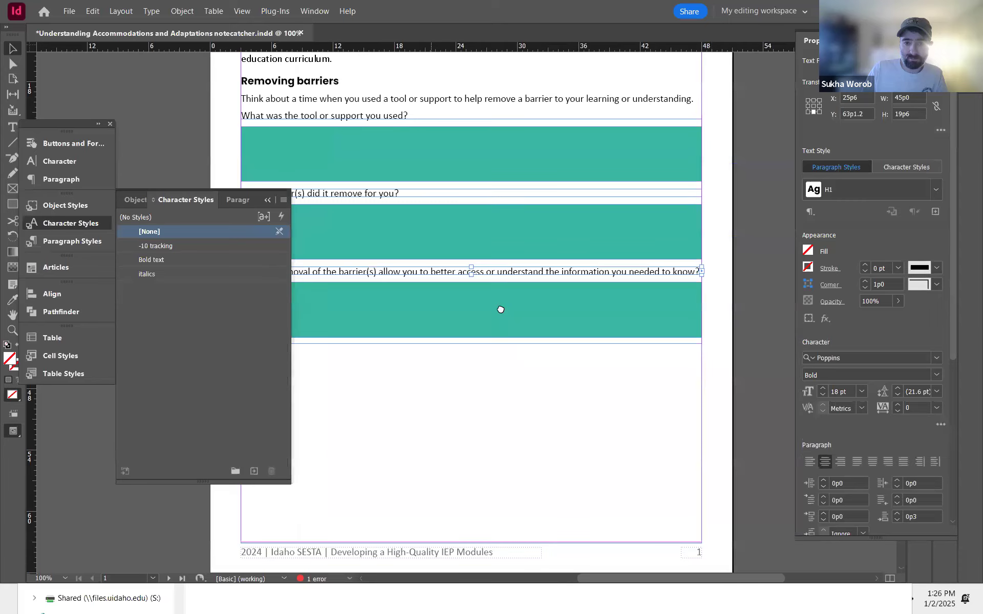
scroll(500, 311, "right", 3)
scroll(501, 310, "up", 1)
left_click(703, 276)
left_click(428, 412)
scroll(517, 405, "down", 3)
scroll(517, 405, "left", 3)
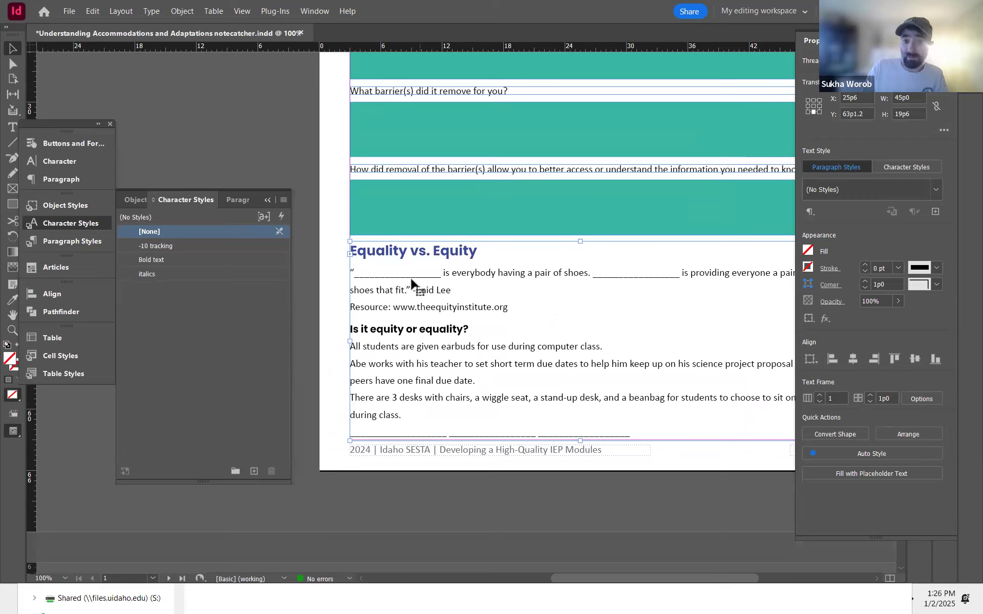
Step: Set a left tab stop at 9p2 in the quote paragraph and replace its first underscore blank with a tab
double_click(352, 272)
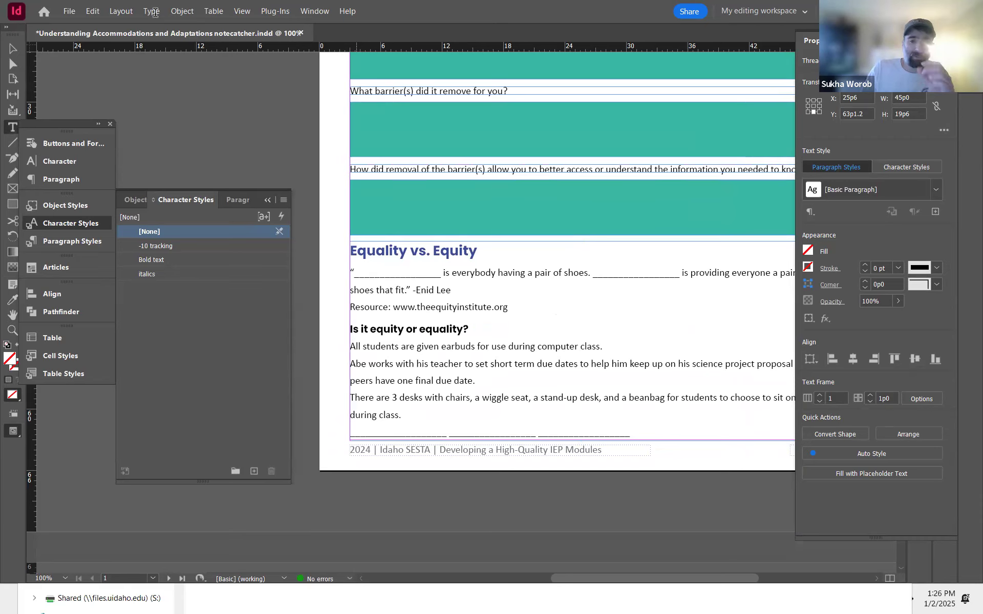
left_click(154, 11)
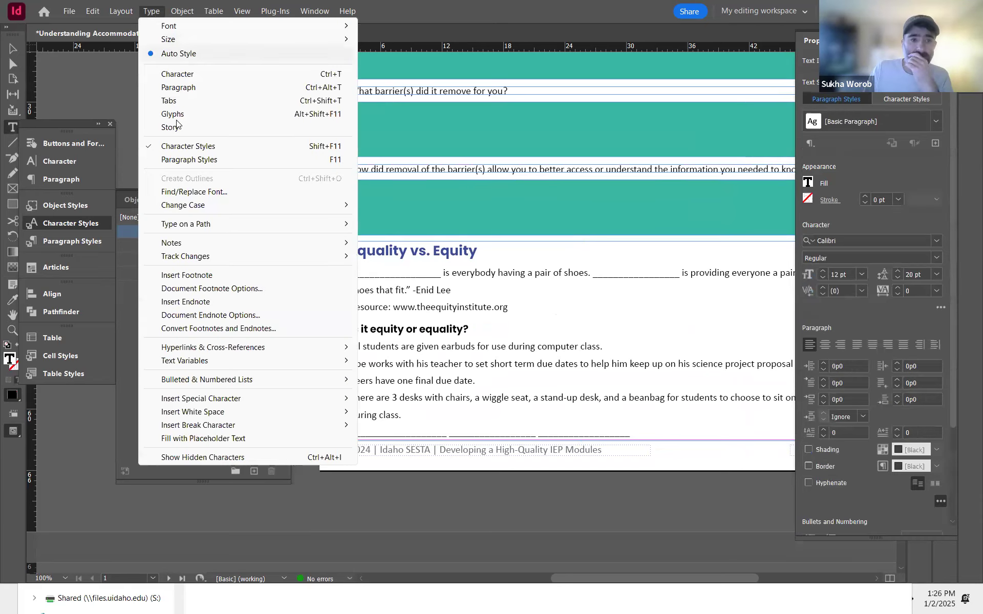
left_click(204, 101)
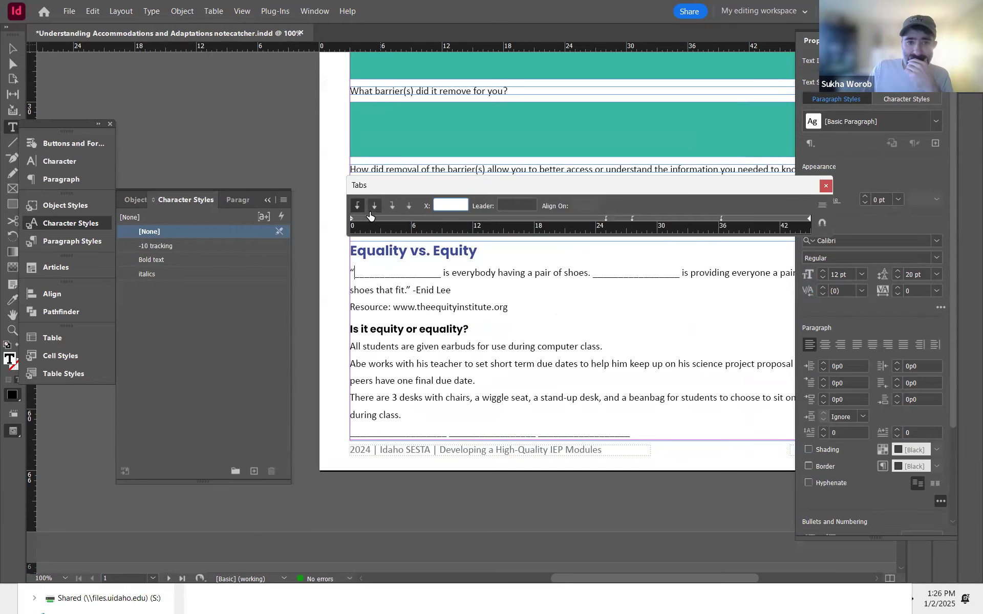
left_click_drag(365, 218, 444, 216)
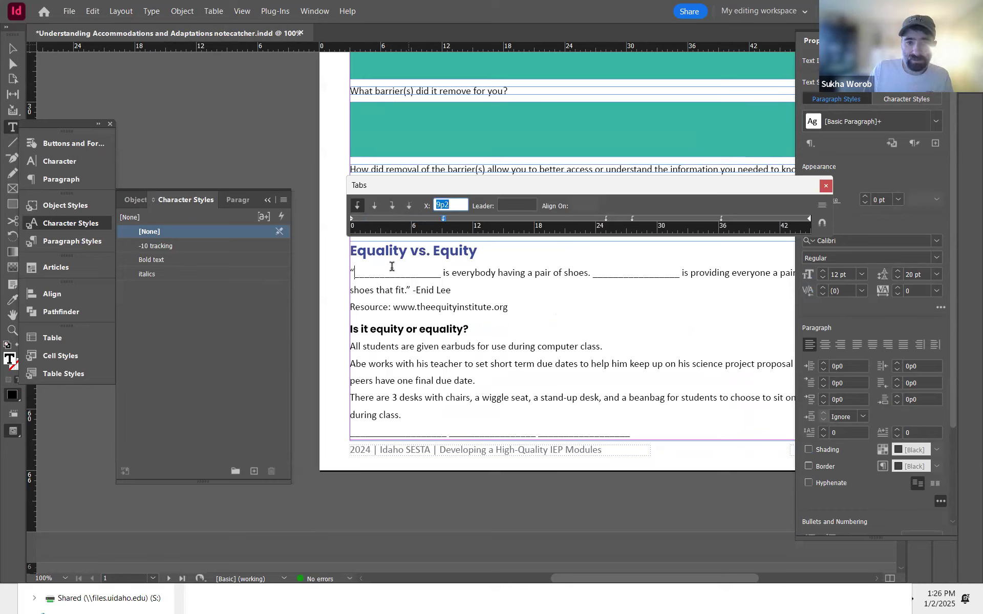
double_click(443, 270)
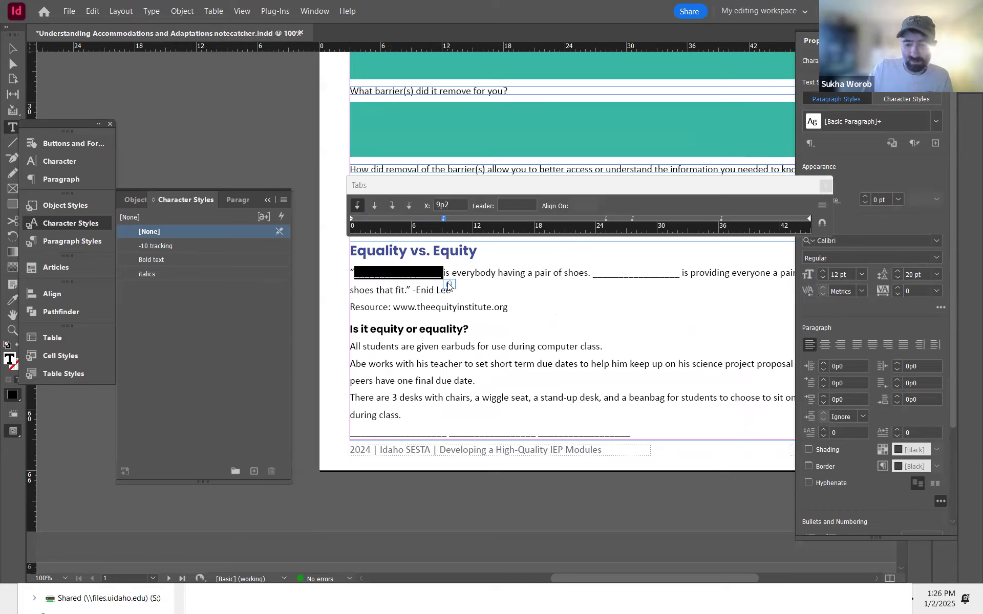
key("BackSpace")
key("Tab")
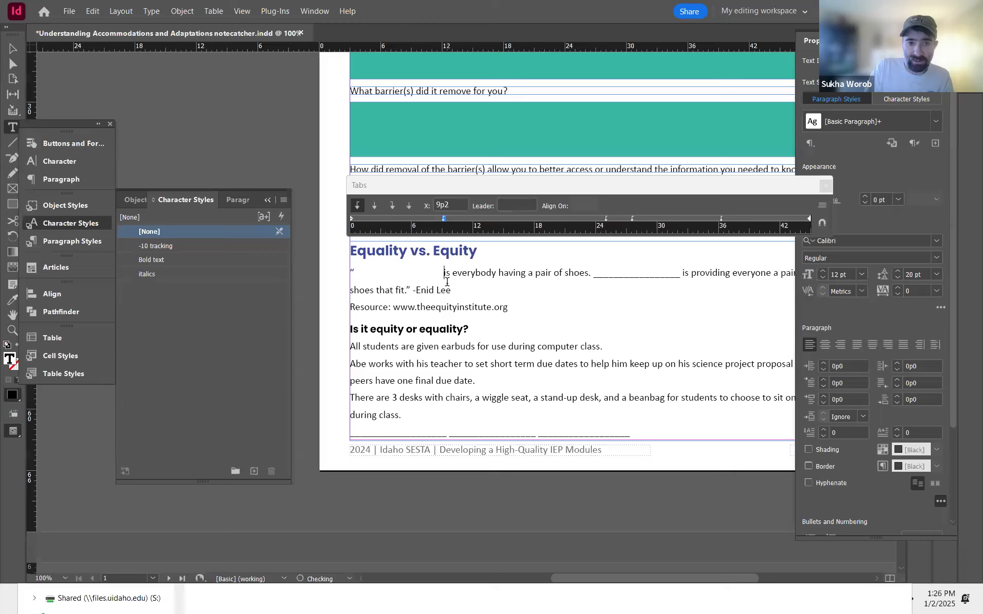
left_click(592, 272)
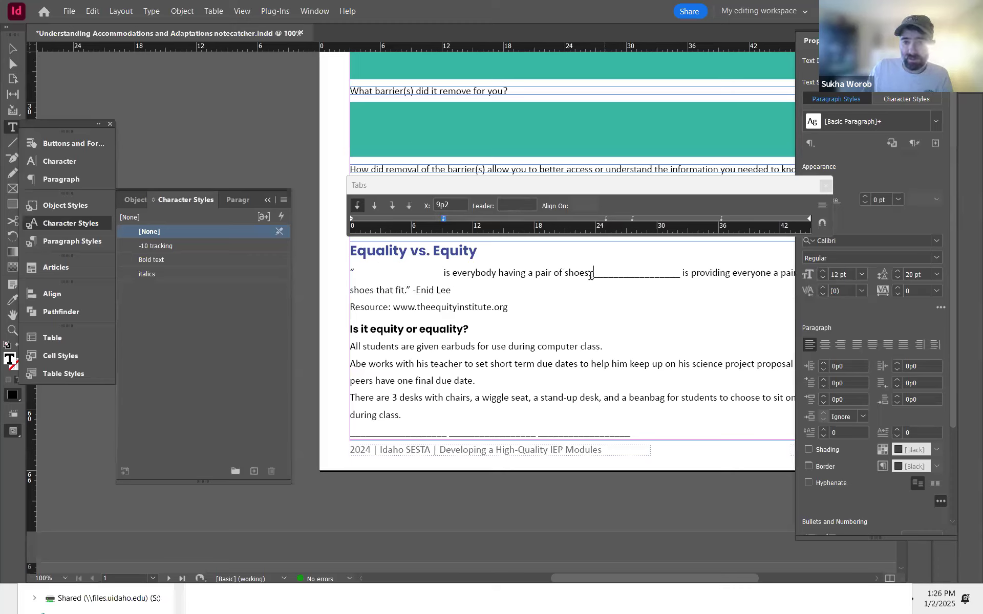
Step: Delete the extra tab stops in the quote paragraph and add a second left tab stop at 32p7
right_click(607, 221)
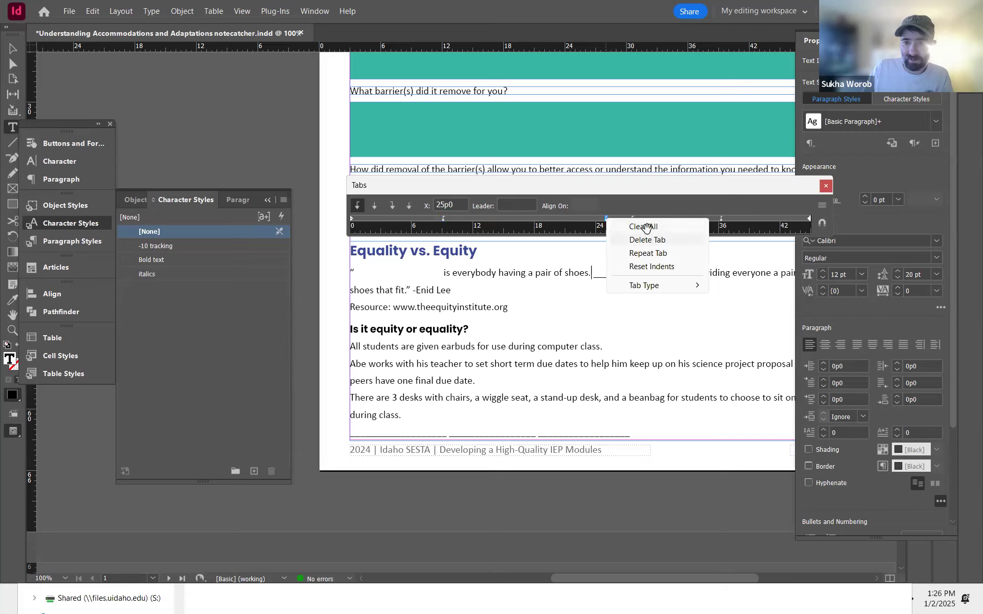
left_click(647, 239)
right_click(633, 221)
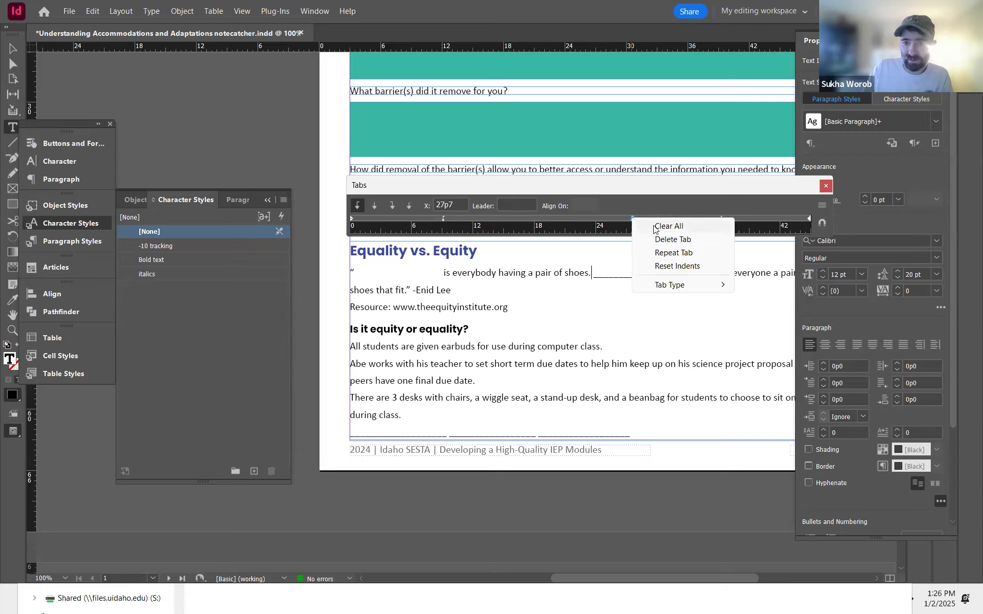
left_click(660, 238)
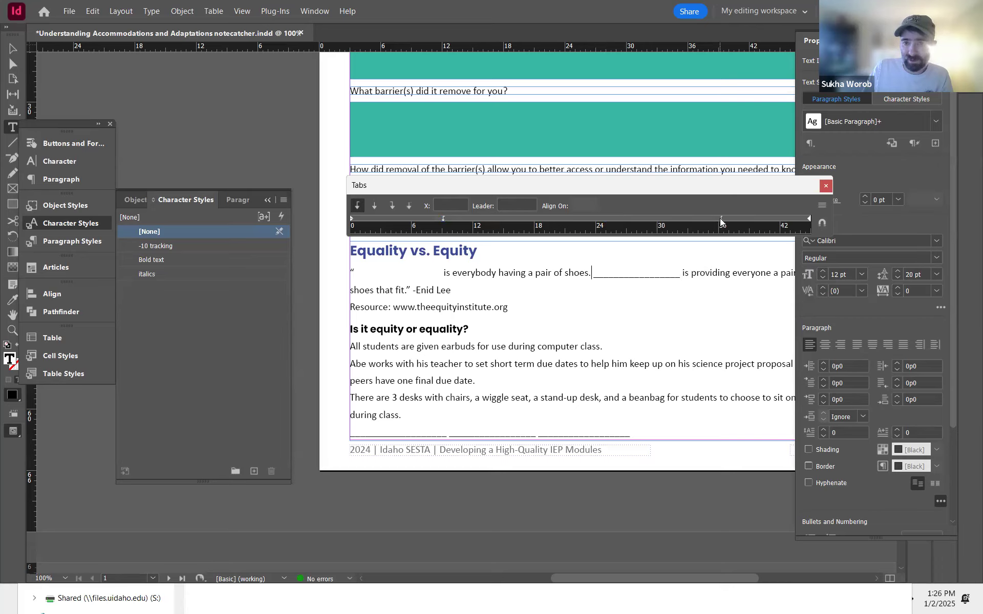
right_click(721, 221)
left_click(737, 239)
left_click_drag(600, 221, 683, 221)
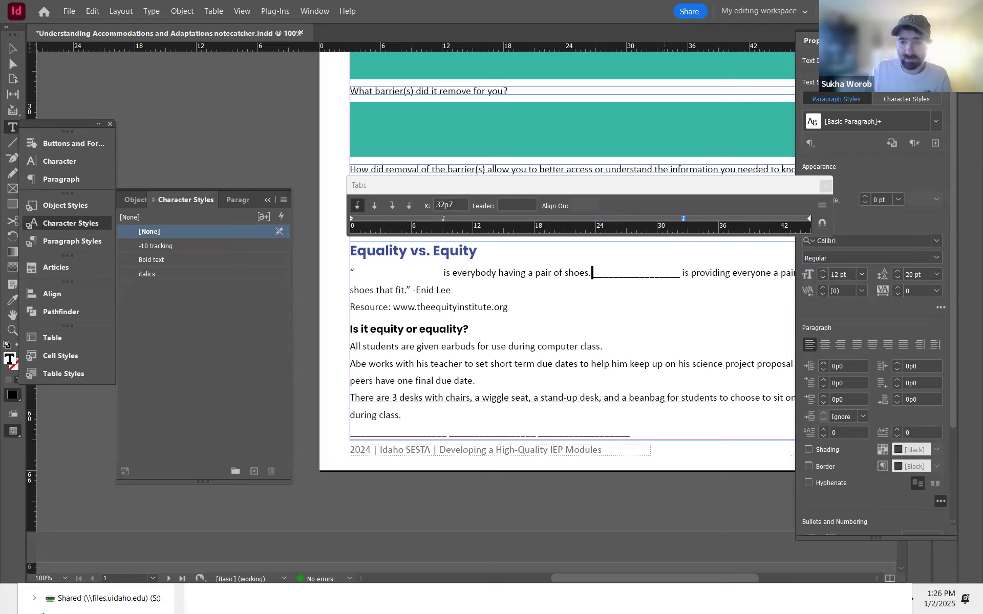
Step: Replace the quote's second underscore blank with a tab
key("ctrl+shift+Right")
key("BackSpace")
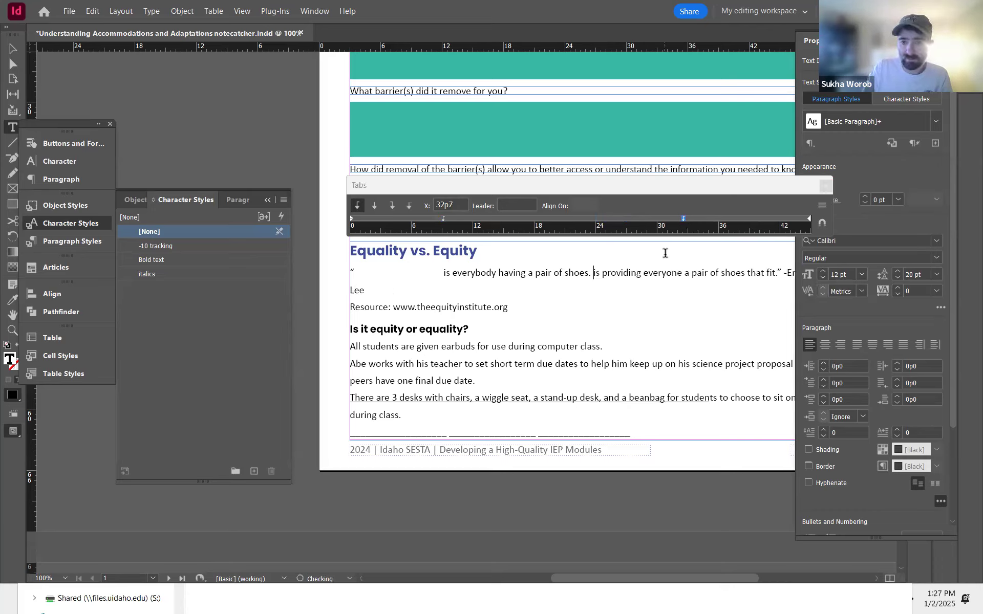
key("Tab")
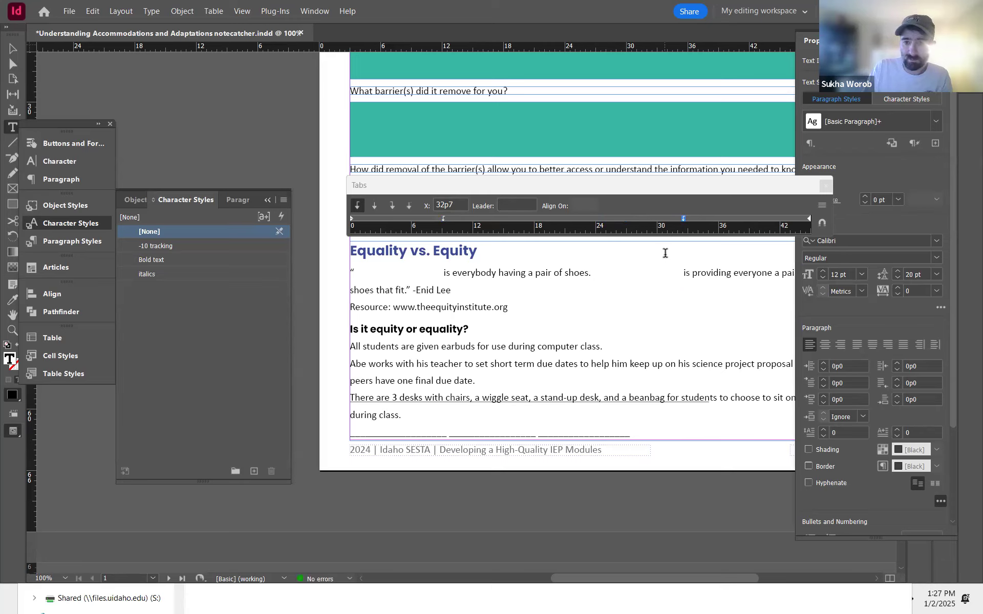
key("Escape")
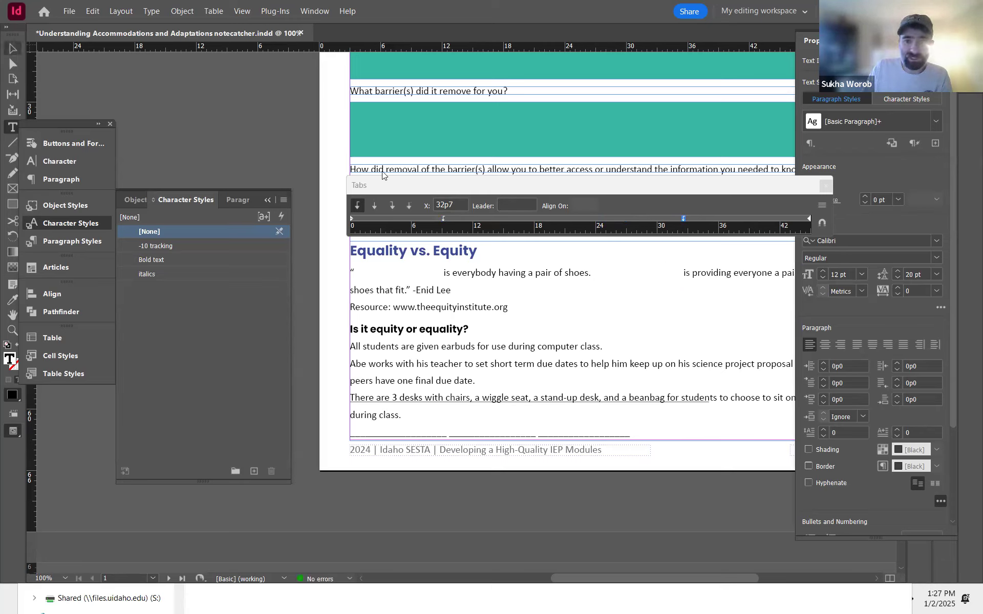
left_click(563, 330)
left_click_drag(583, 329, 532, 278)
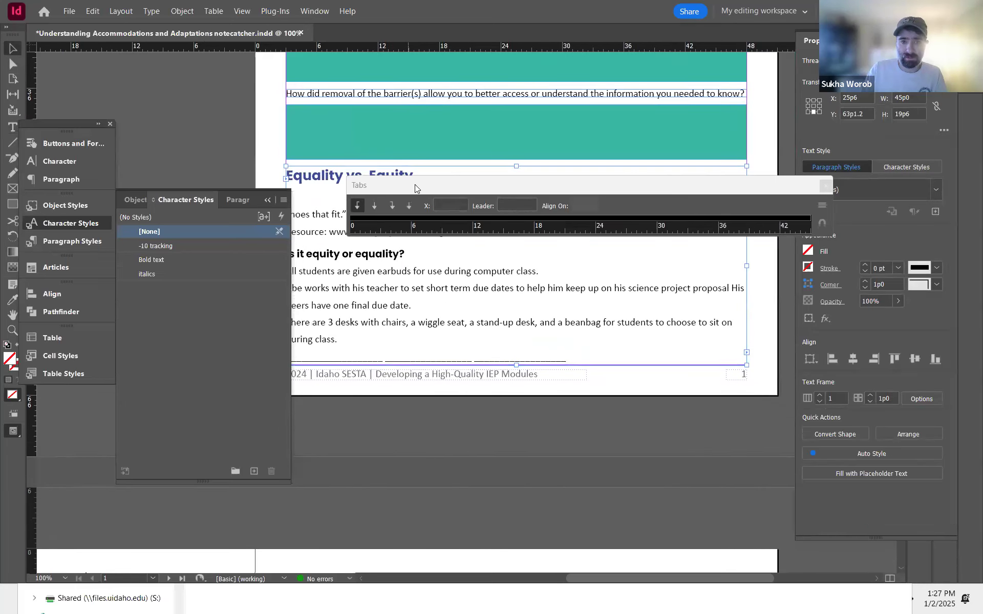
left_click_drag(735, 183, 660, 177)
left_click_drag(574, 183, 489, 181)
left_click(666, 180)
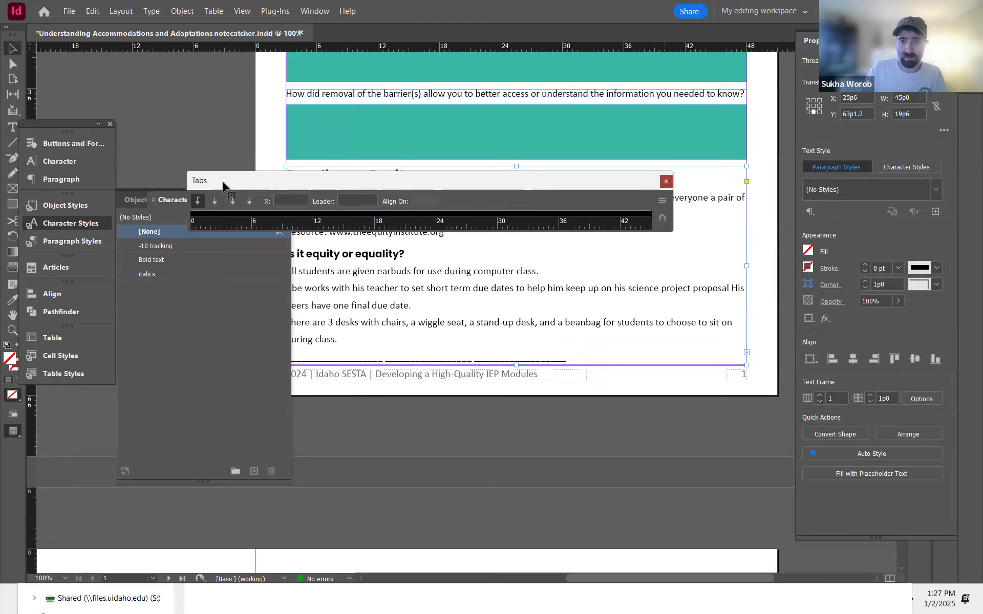
left_click(267, 201)
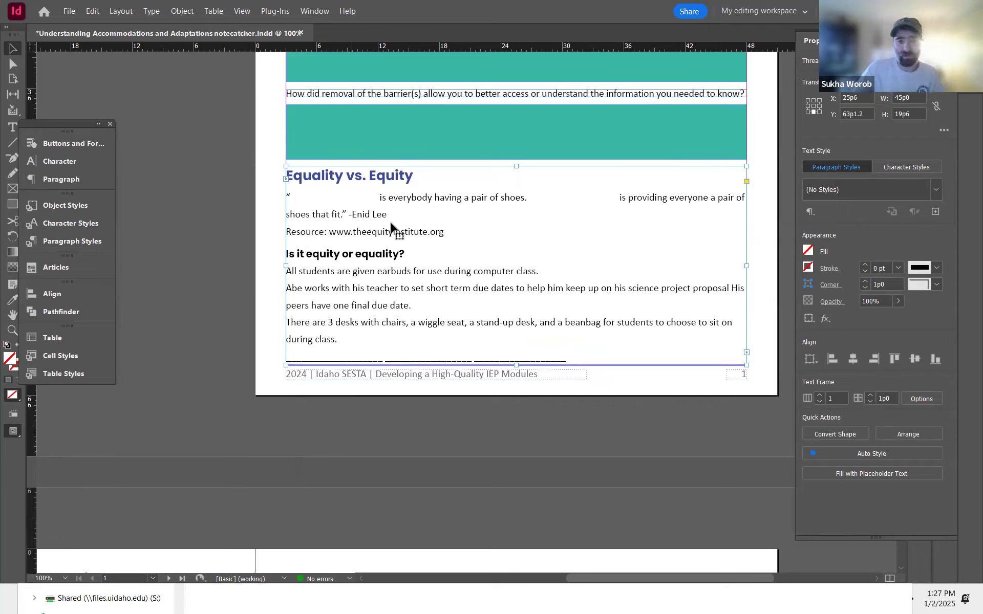
Step: Insert "The Equity Institute" before the resource URL and wrap the URL in parentheses
double_click(330, 232)
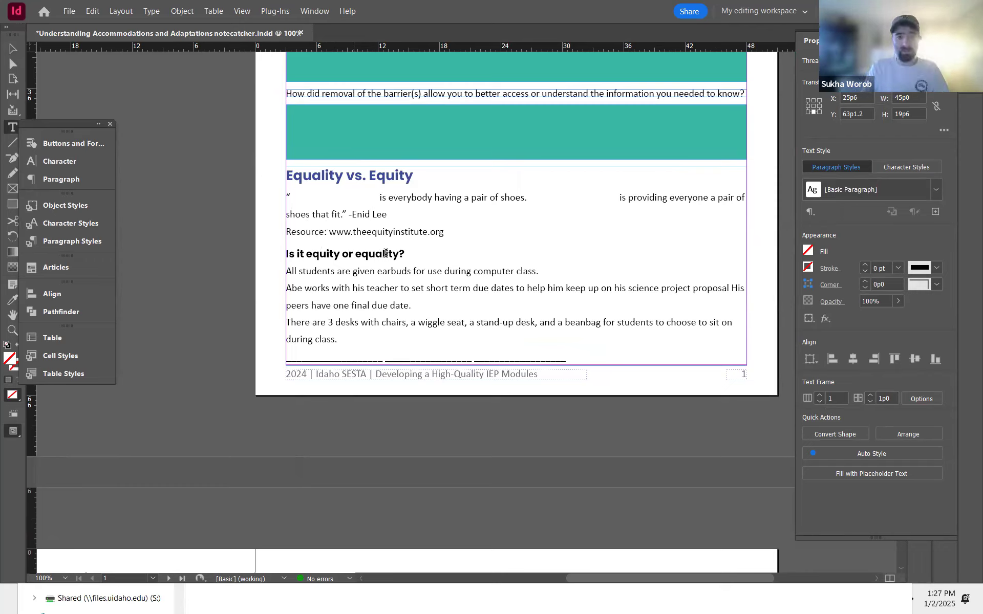
left_click(328, 232)
type("The Equi")
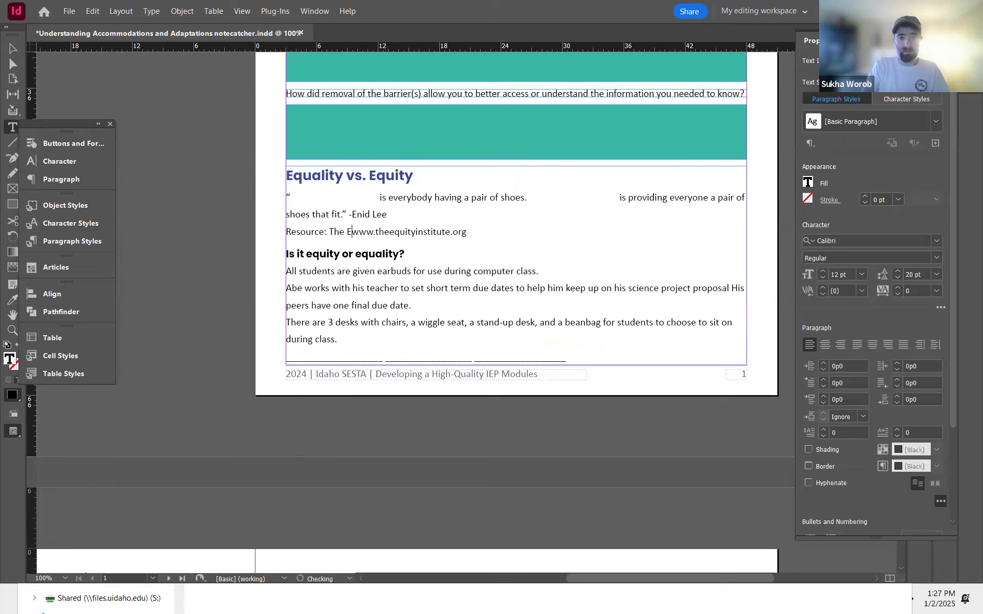
type("ty Insti")
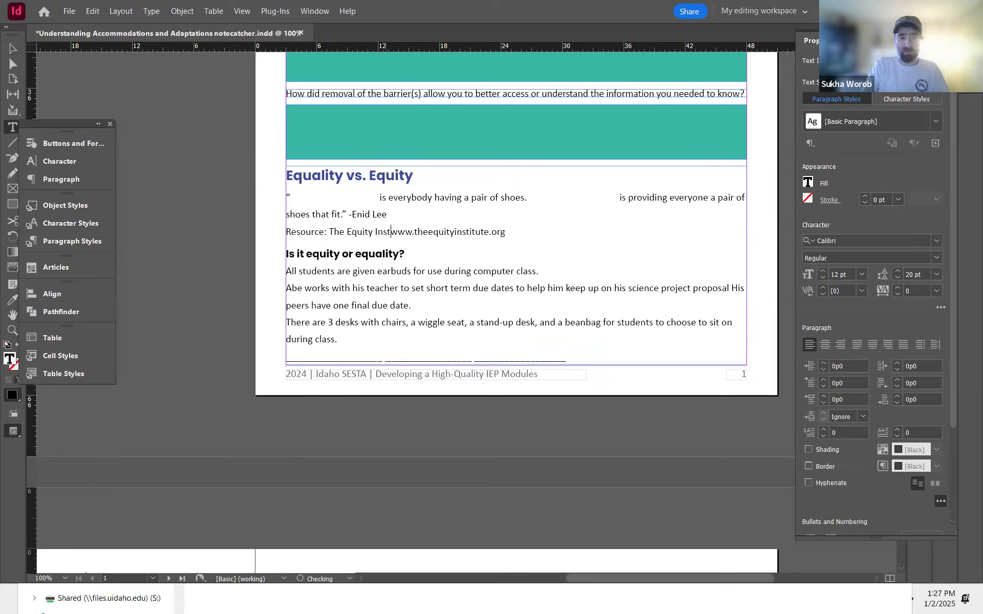
type("tue ")
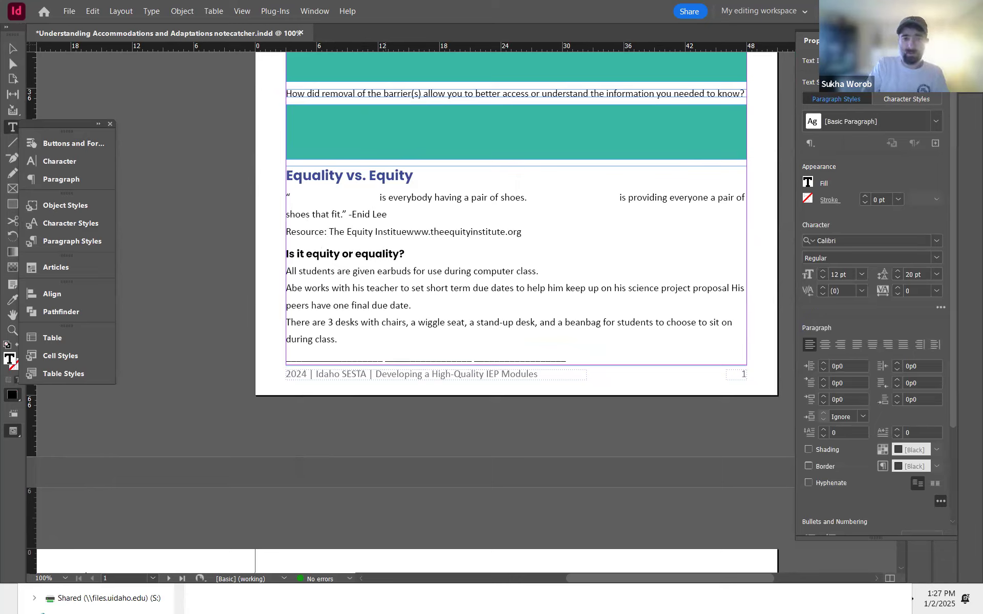
type("We")
key("BackSpace")
key("BackSpace")
key("BackSpace")
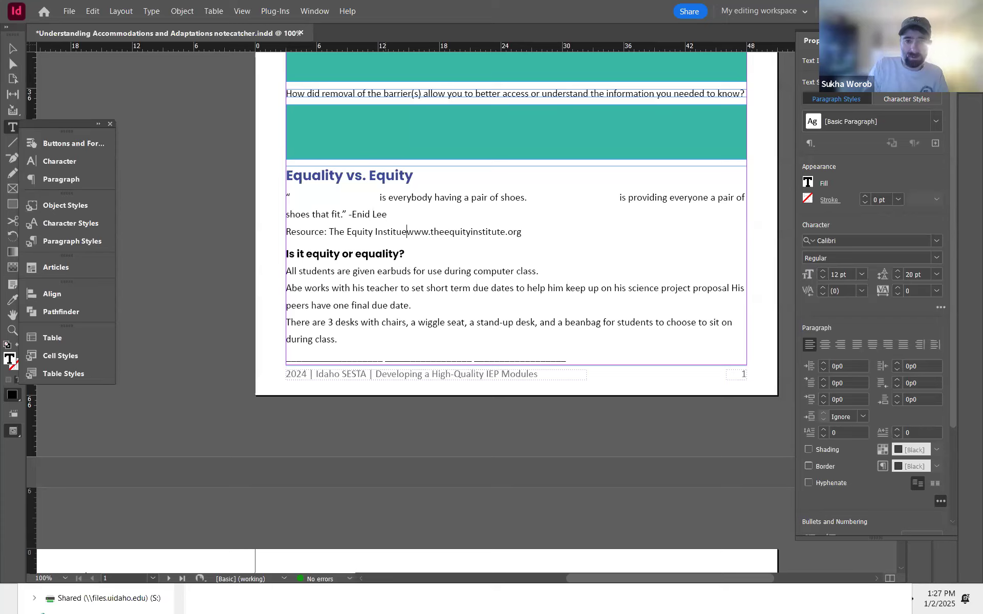
type("(")
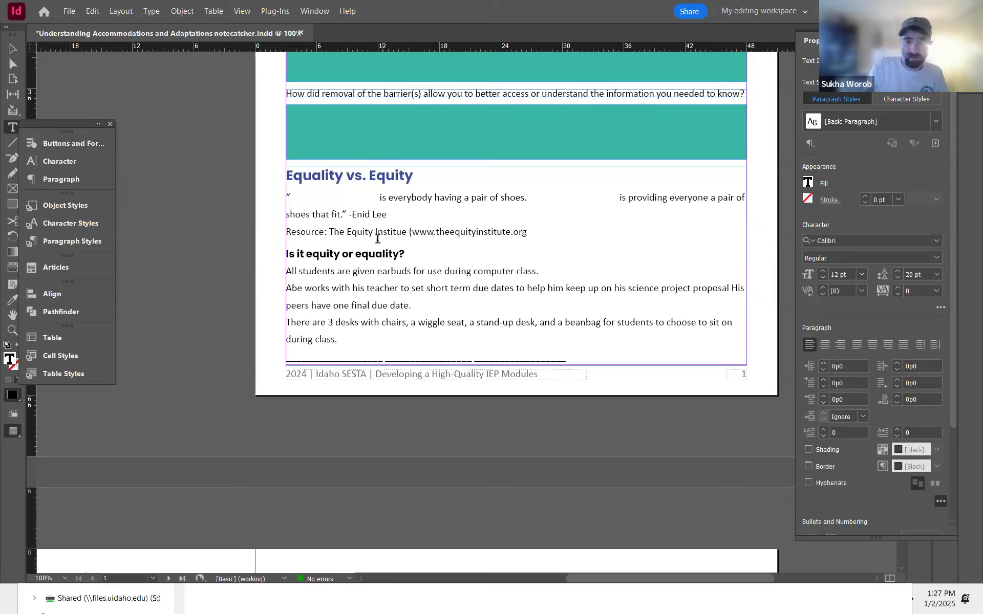
left_click(543, 237)
type(")")
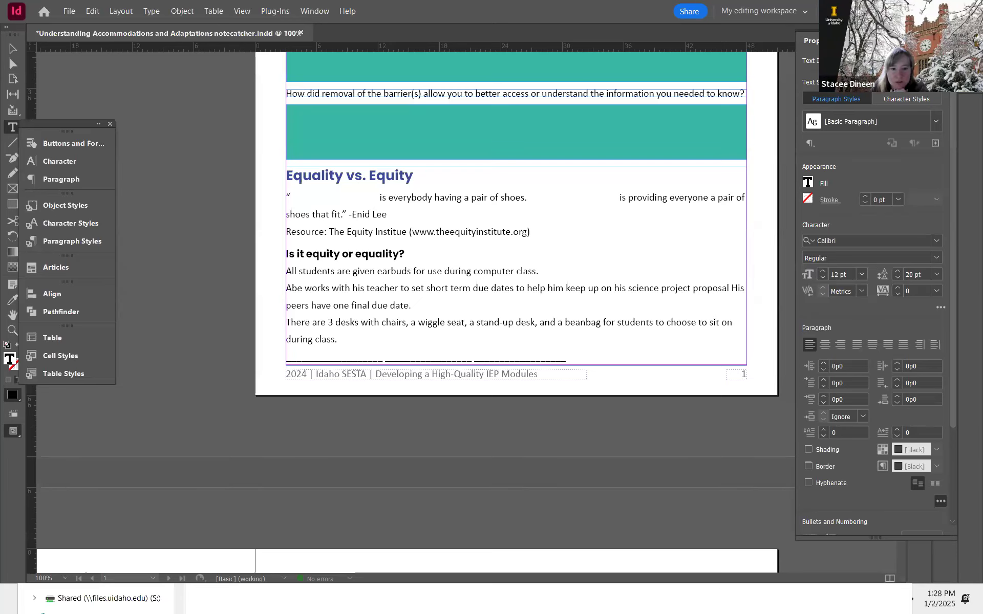
Step: Correct the misspelled "Institue" to "Institute" in the resource line
left_click(387, 231)
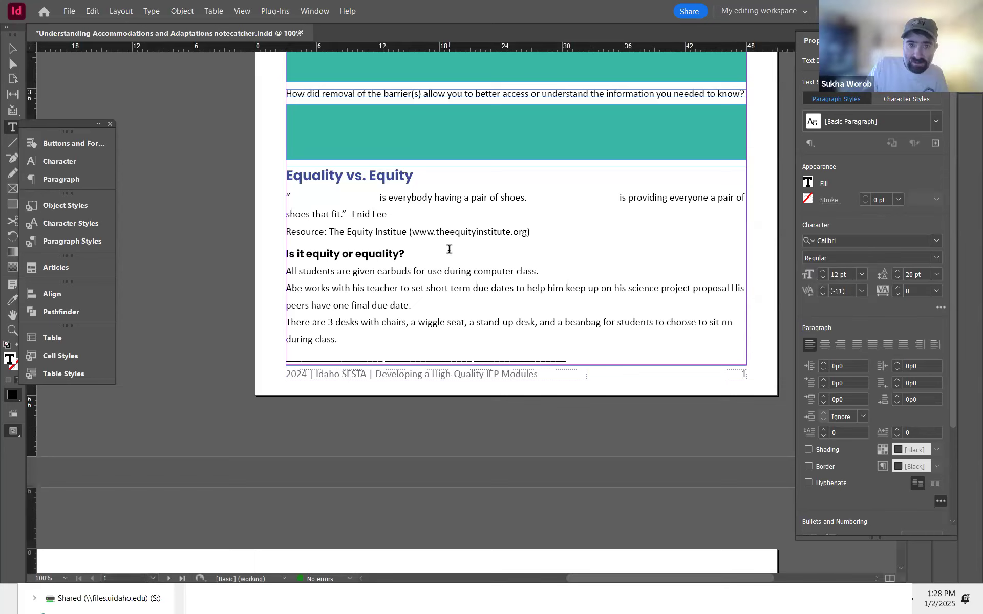
key("Right")
key("Right")
key("Right")
key("Right")
type("t")
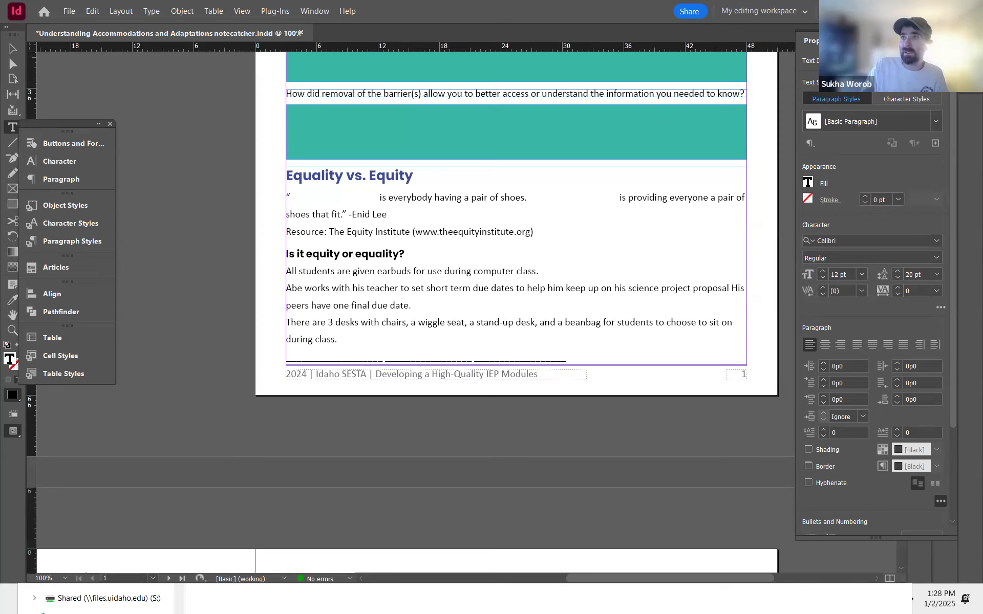
Step: Save the document
left_click(531, 233)
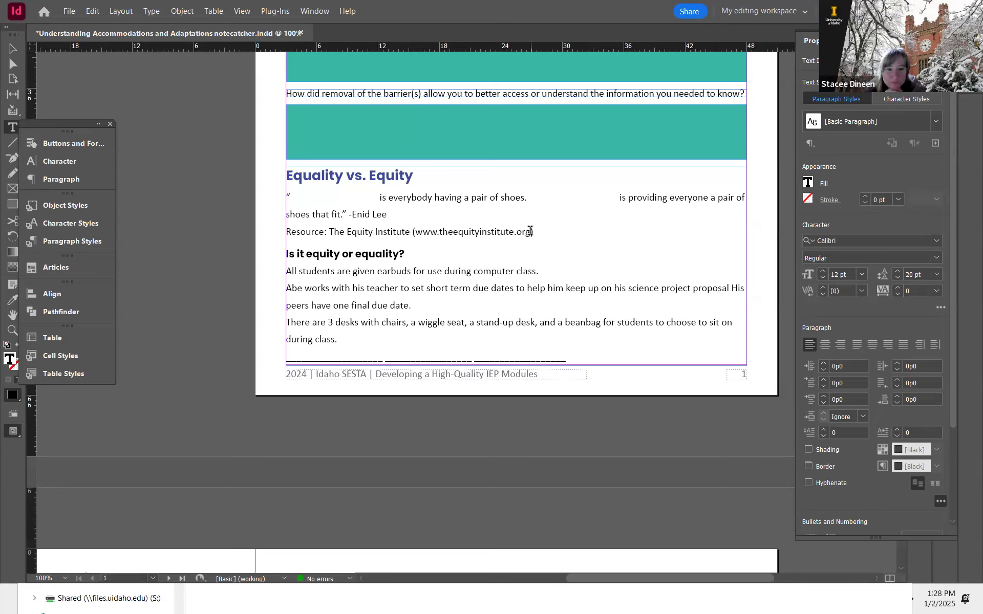
left_click(417, 232, "shift")
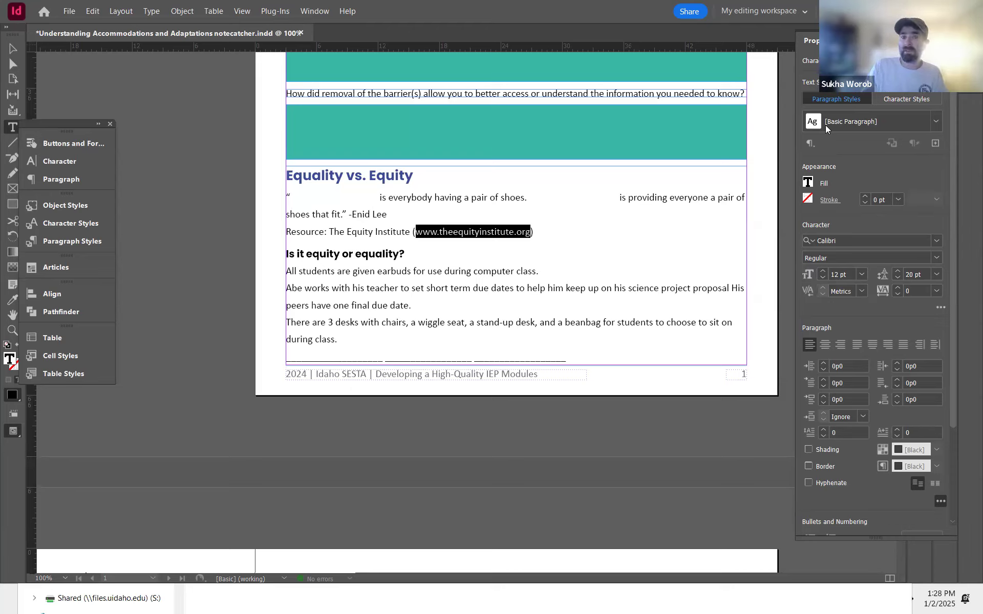
left_click(448, 232)
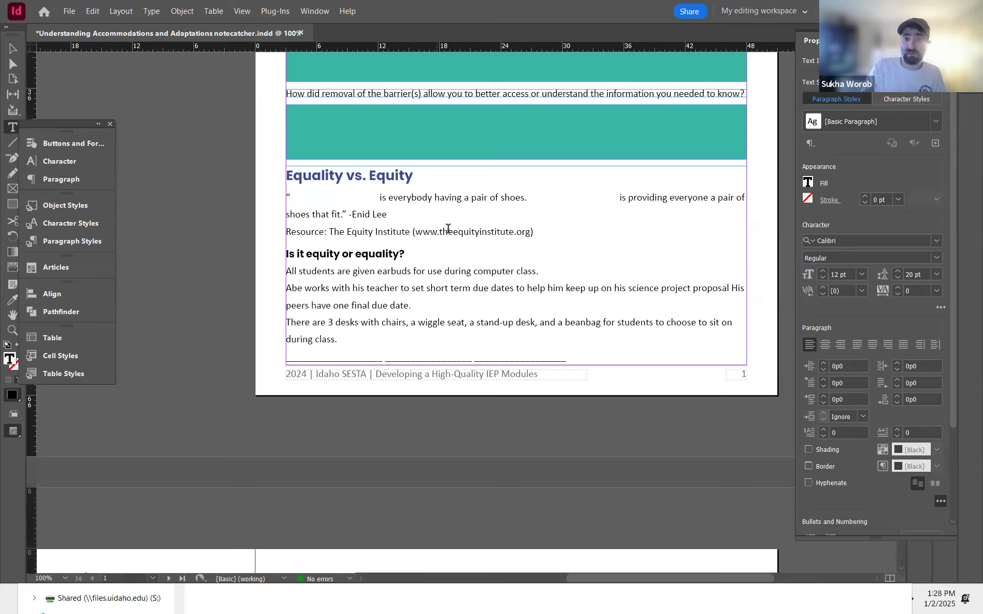
left_click(440, 231)
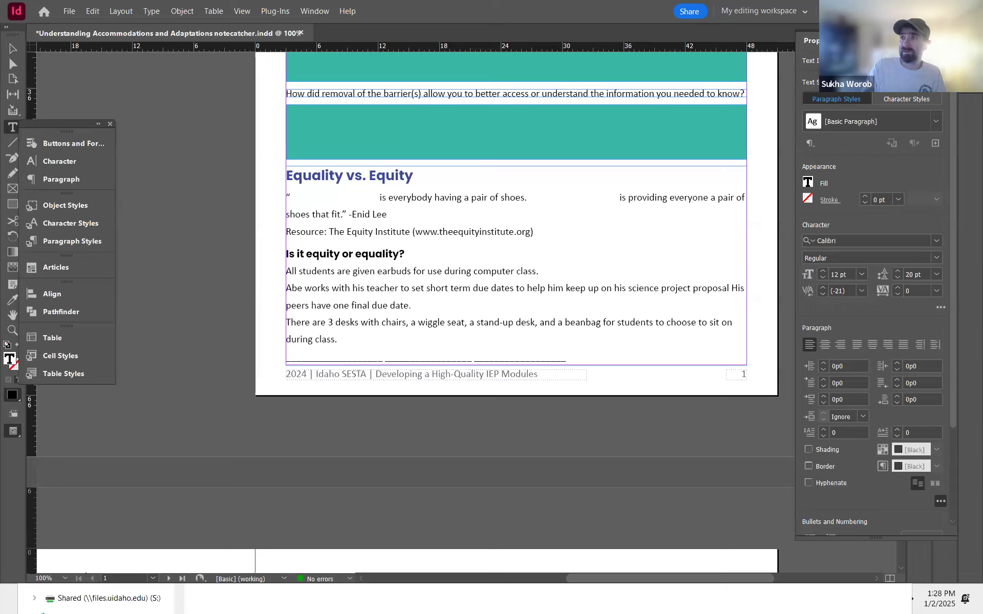
key("ctrl+s")
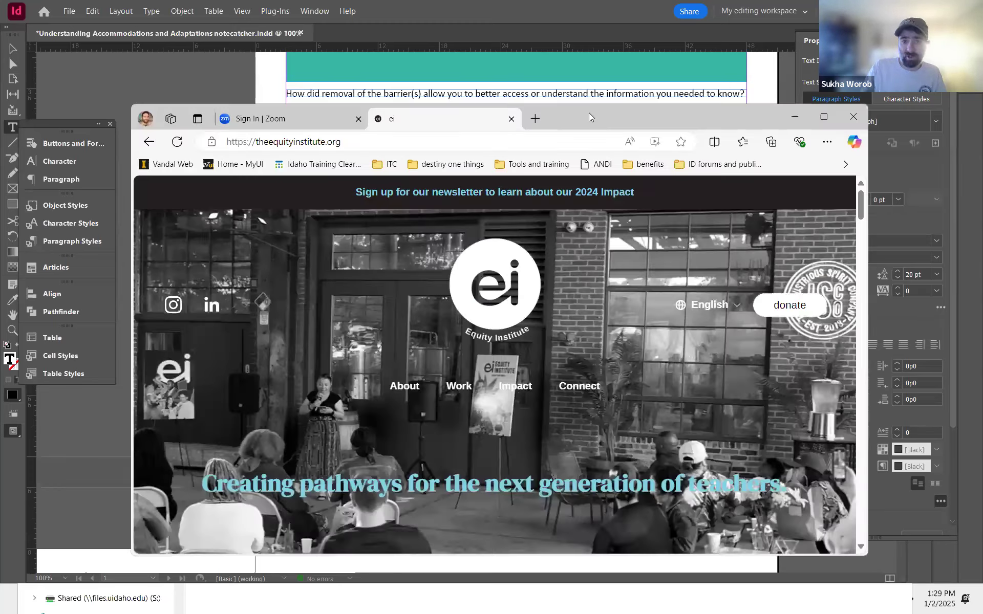
Step: Switch to the browser and scroll through the Equity Institute website at theequityinstitute.org
double_click(588, 113)
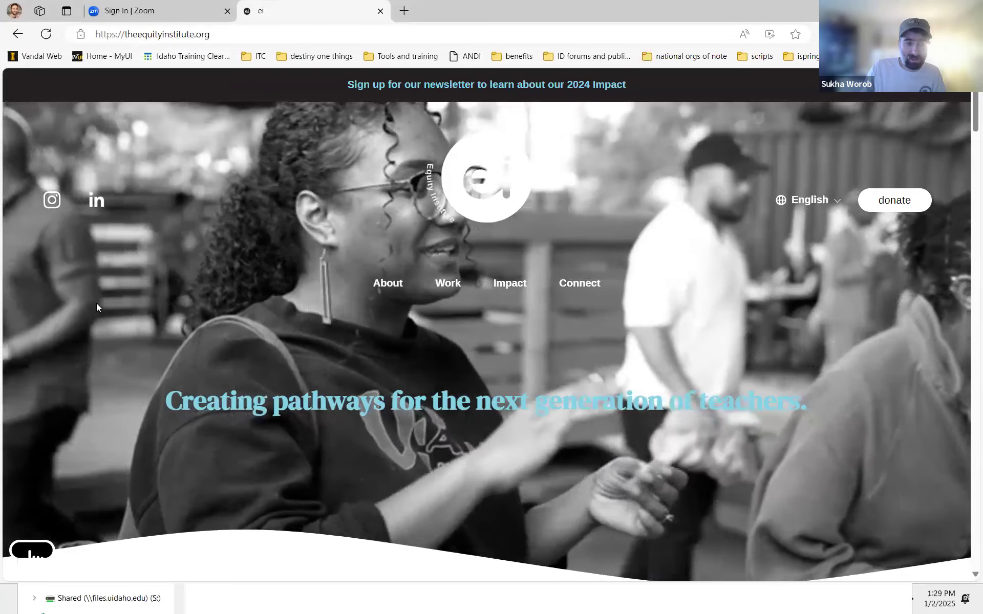
scroll(156, 453, "down", 5)
scroll(166, 454, "up", 5)
scroll(166, 453, "down", 10)
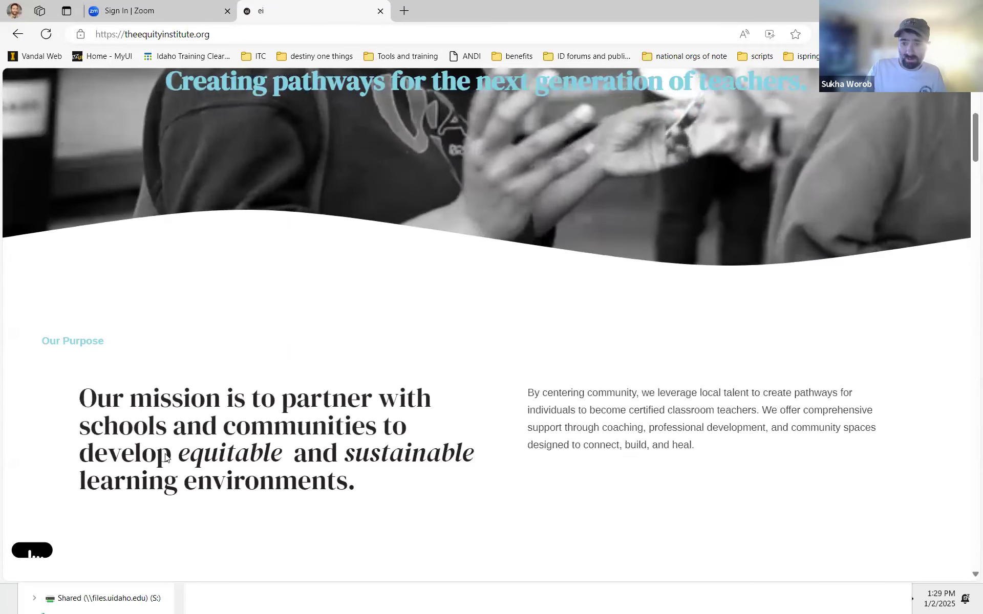
scroll(164, 454, "up", 10)
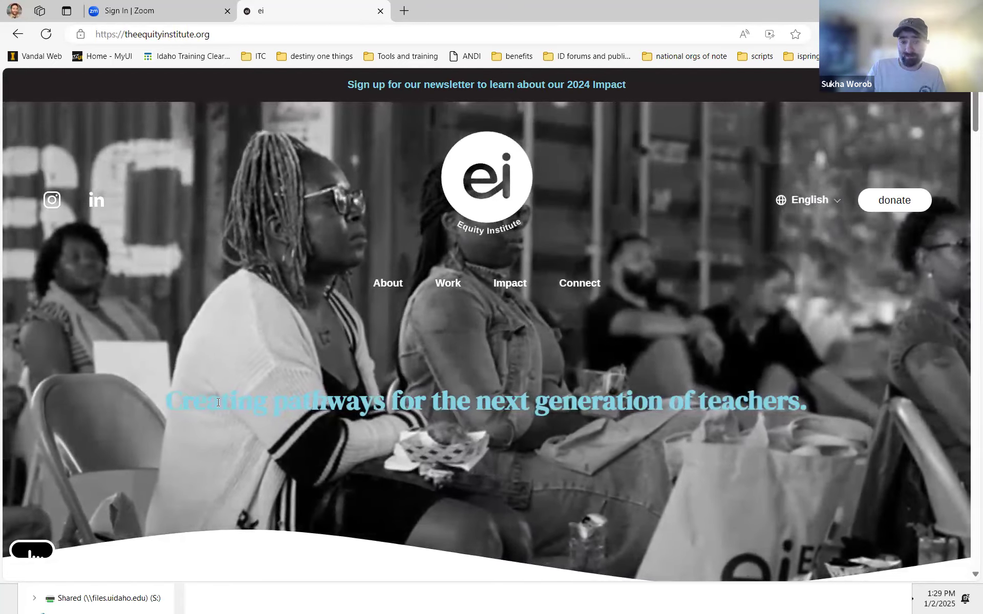
left_click_drag(194, 402, 385, 388)
left_click(385, 387)
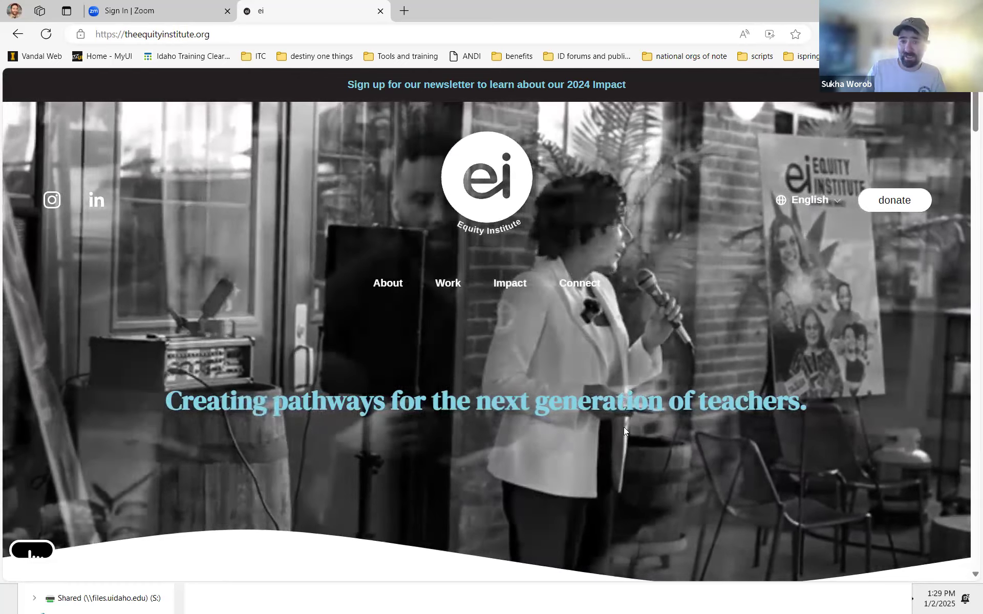
scroll(625, 431, "down", 8)
scroll(625, 431, "down", 15)
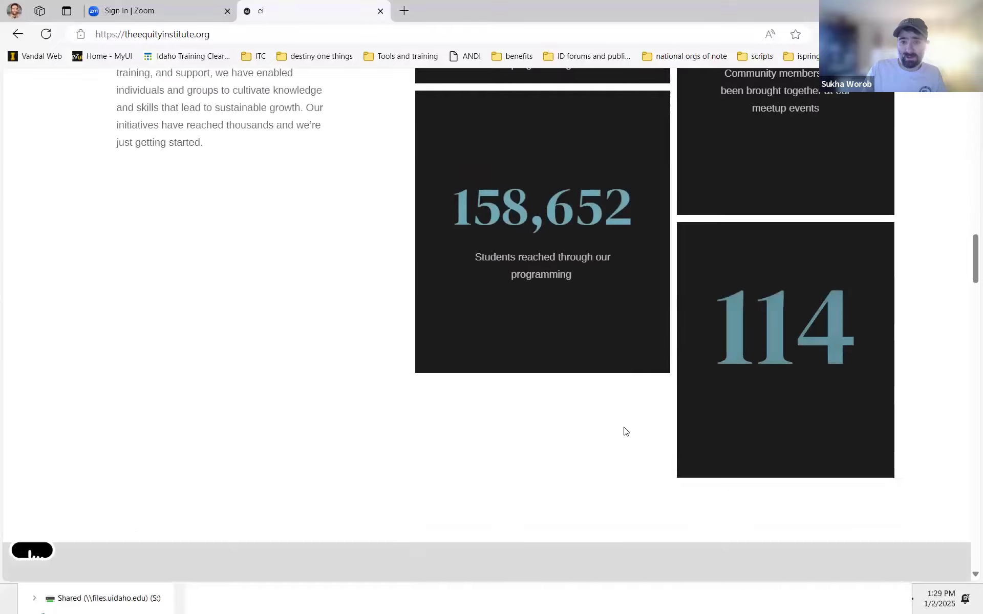
scroll(625, 432, "down", 10)
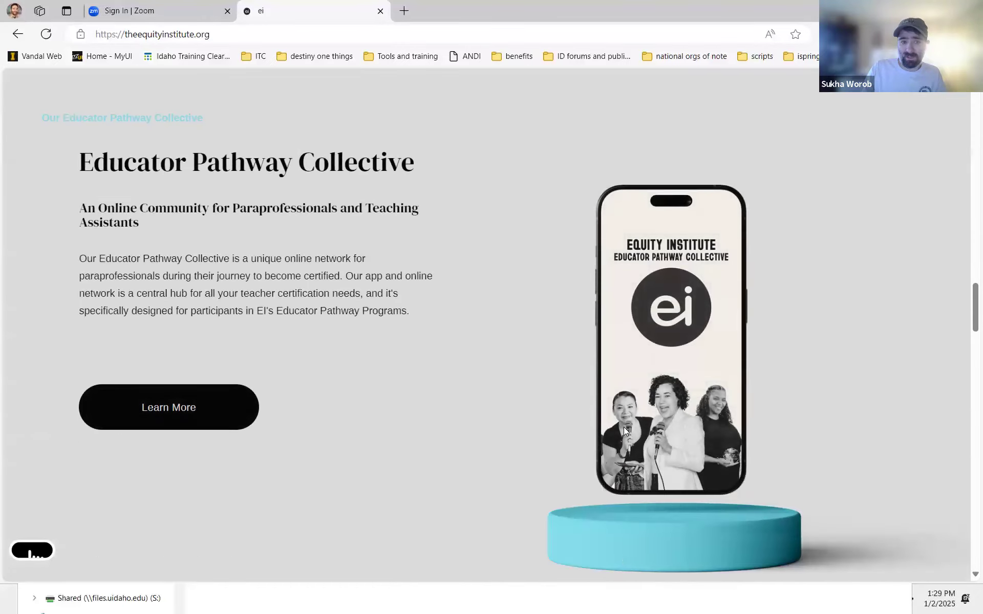
scroll(623, 431, "down", 12)
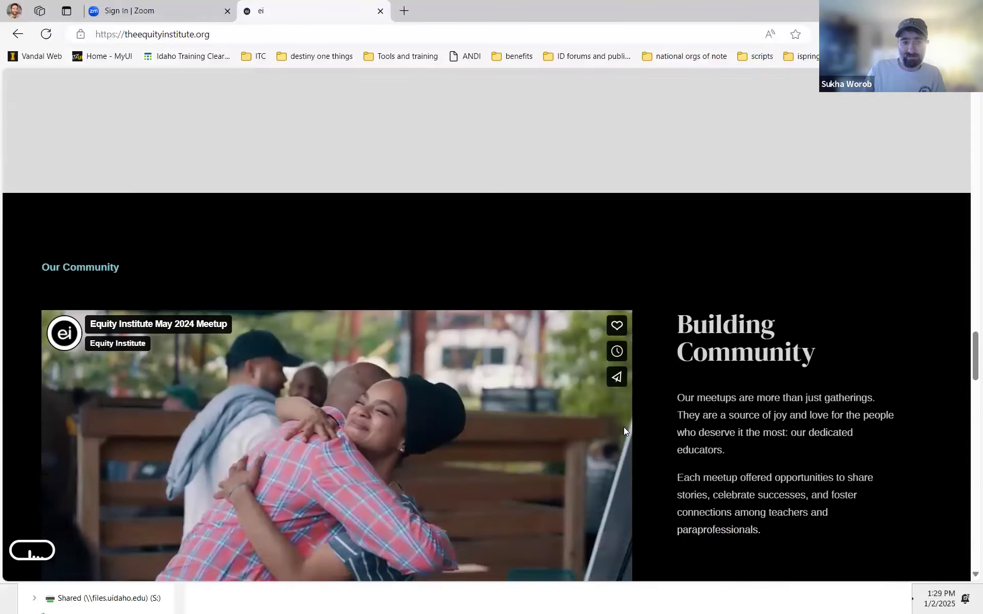
scroll(623, 432, "down", 5)
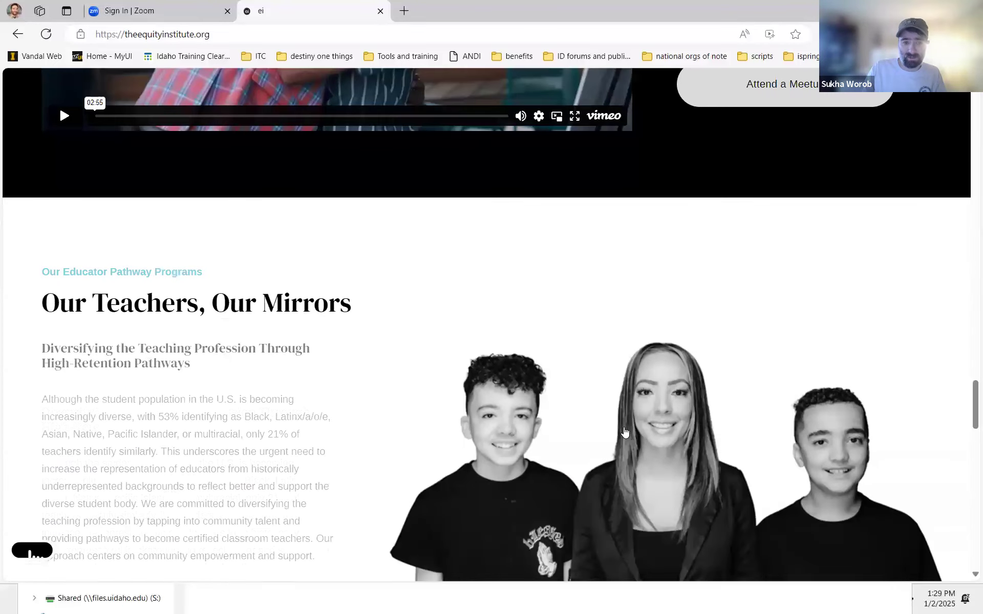
scroll(624, 433, "up", 20)
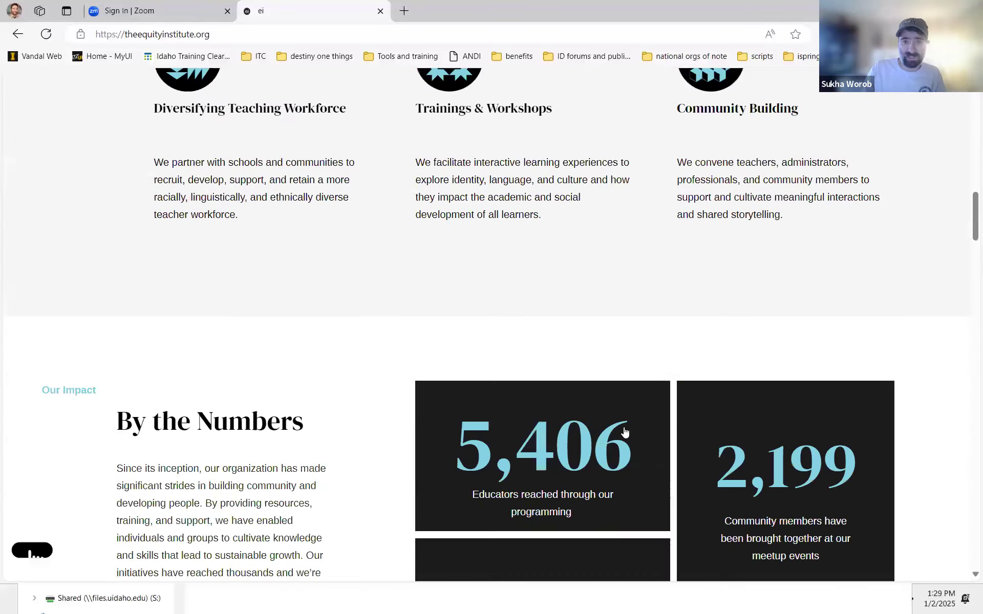
scroll(624, 433, "up", 6)
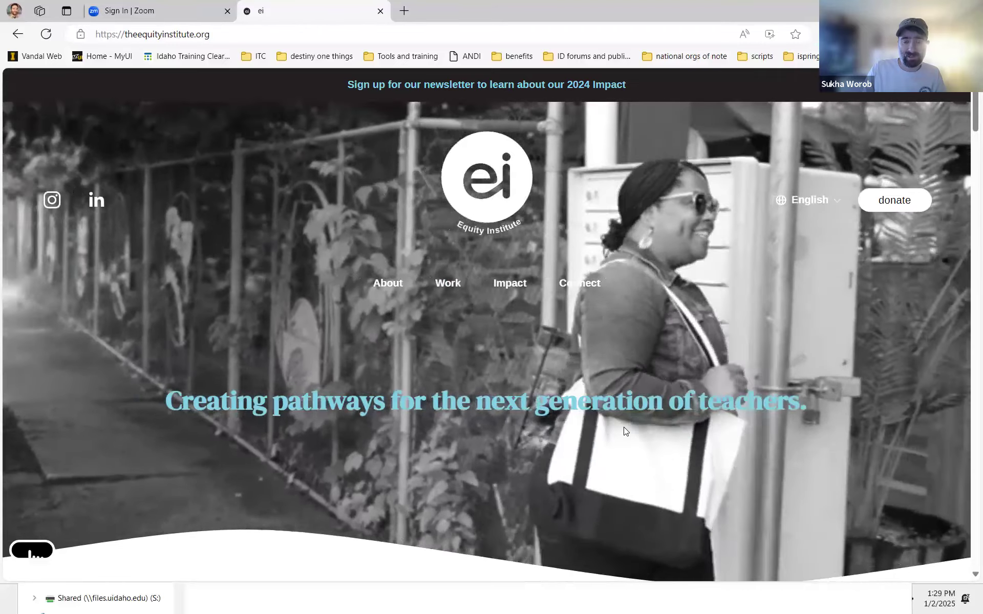
scroll(623, 431, "down", 5)
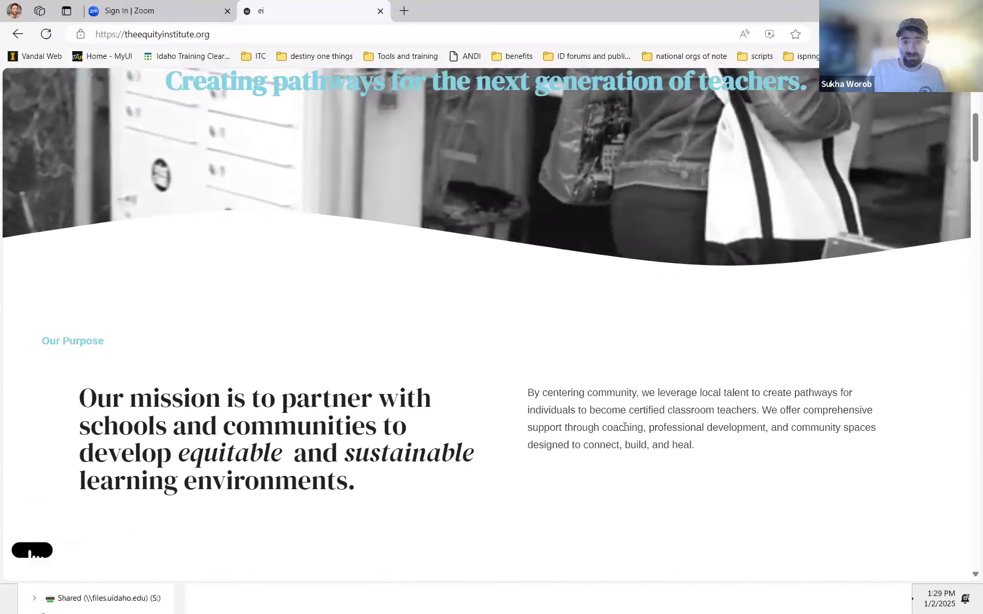
Step: Review the Equity Institute homepage and close its browser tab
scroll(623, 429, "down", 5)
scroll(623, 432, "up", 8)
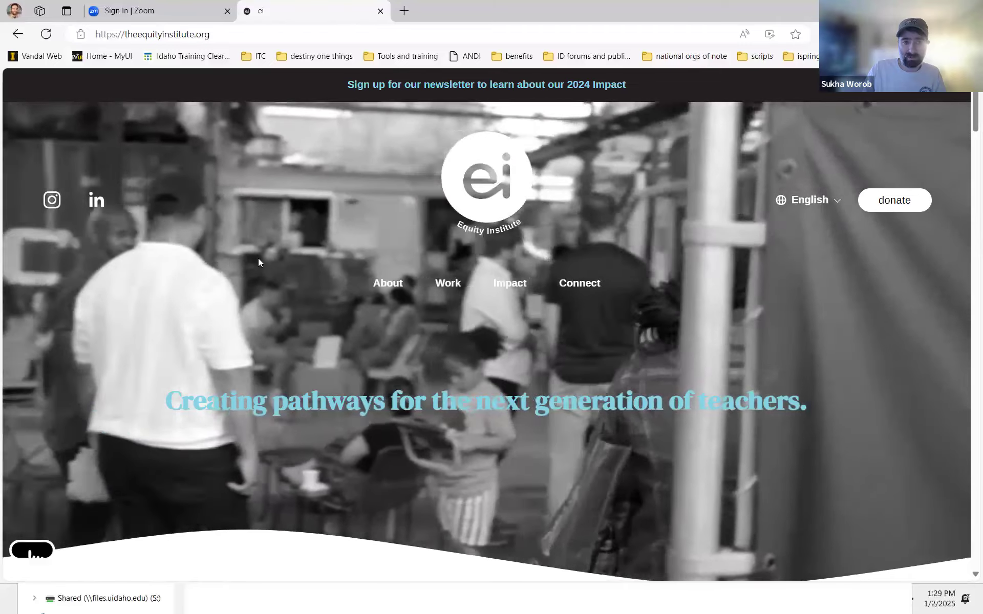
right_click(258, 261)
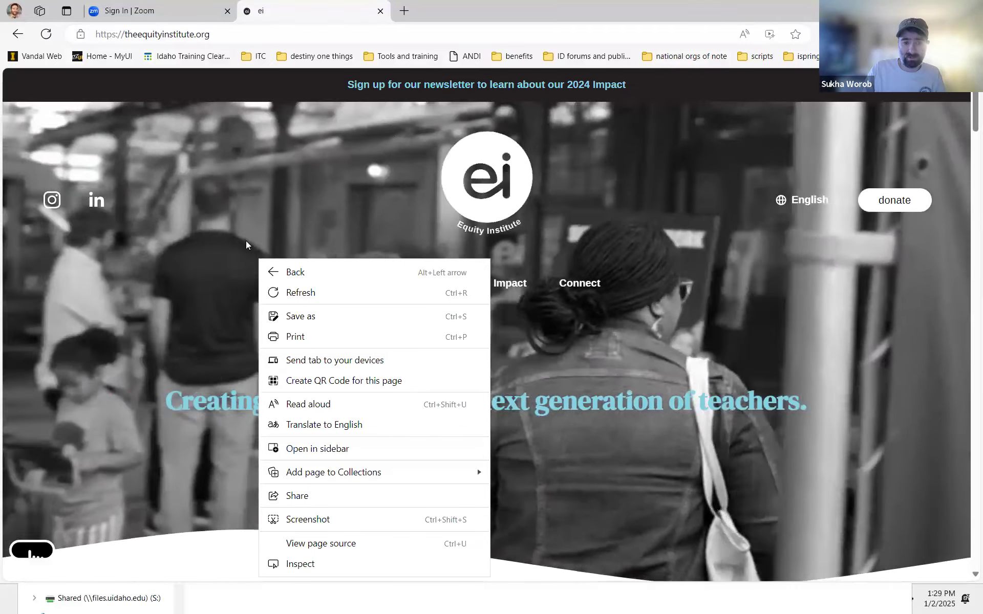
left_click(365, 207)
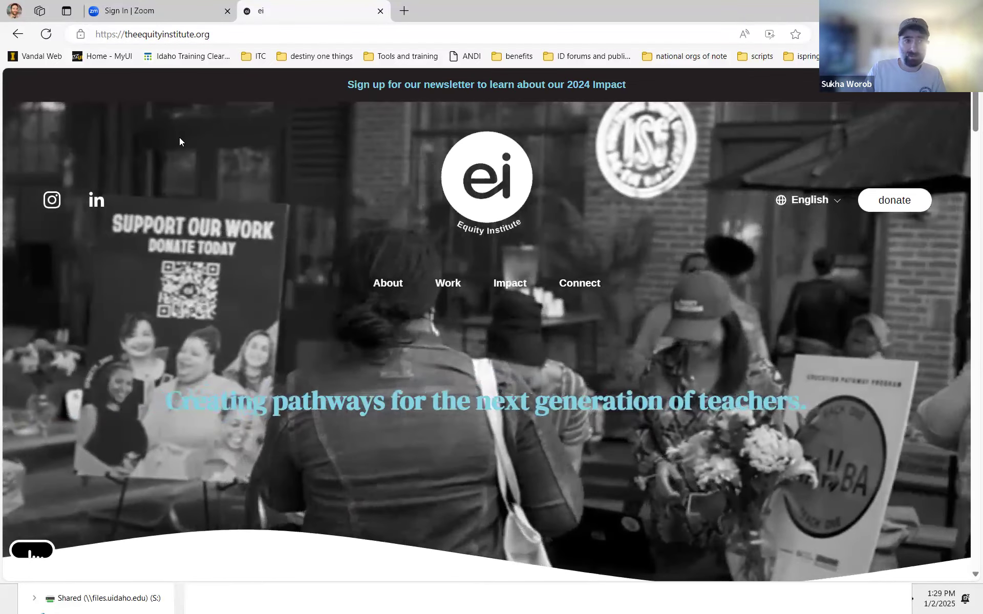
key("alt+Tab")
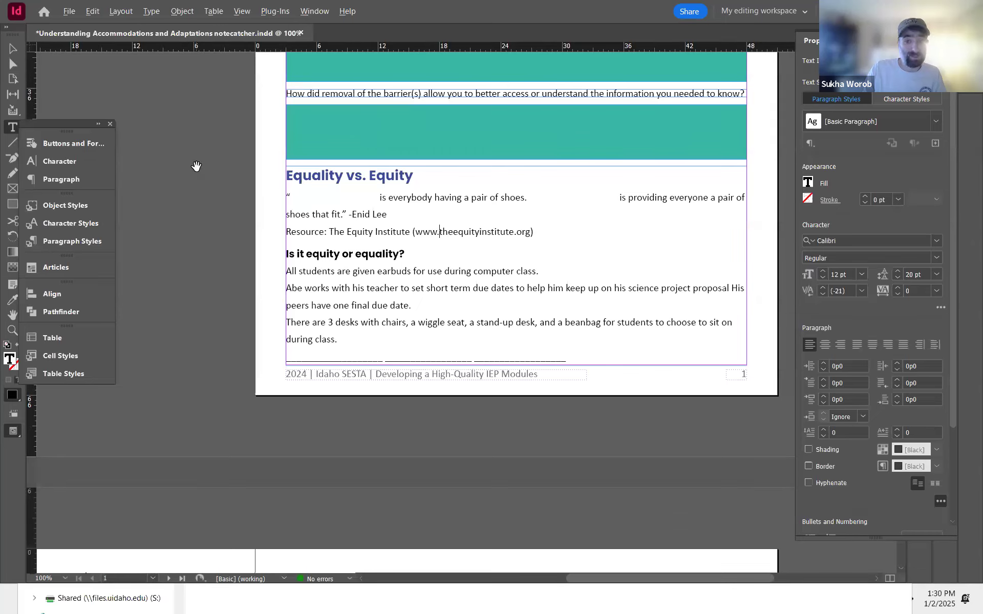
key("alt+Tab")
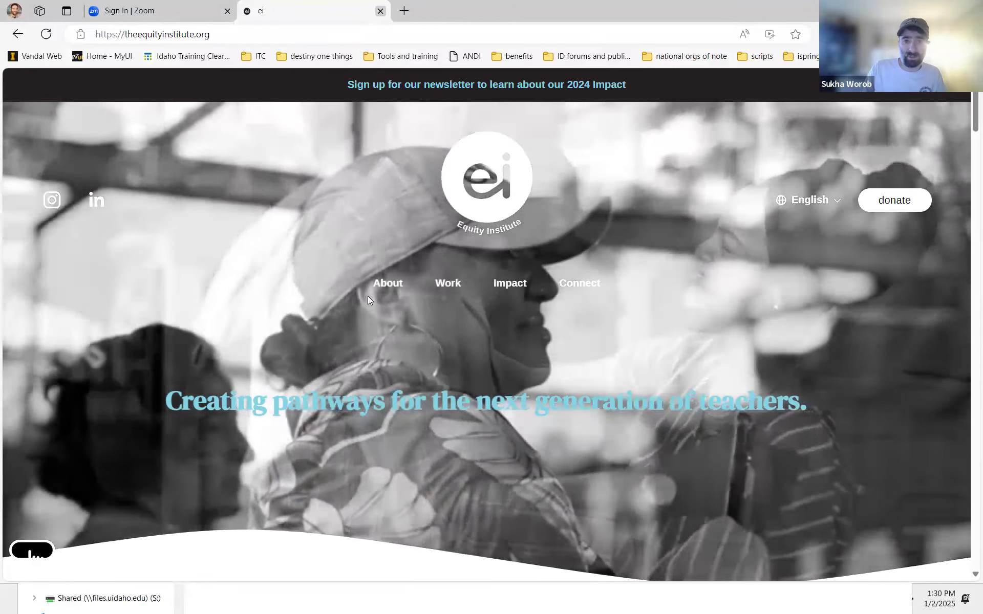
key("ctrl+w")
Step: Delete the Equity Institute resource line below the Enid Lee quote
key("alt+Tab")
left_click_drag(454, 234, 281, 233)
key("BackSpace")
key("BackSpace")
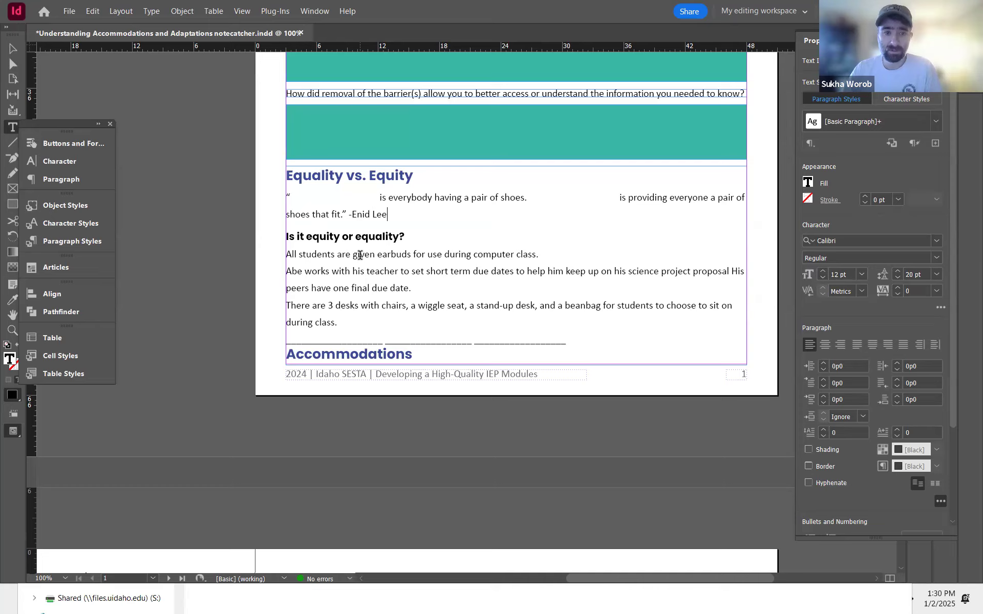
Step: Delete the line of underscores after the equity or equality examples
triple_click(535, 339)
key("BackSpace")
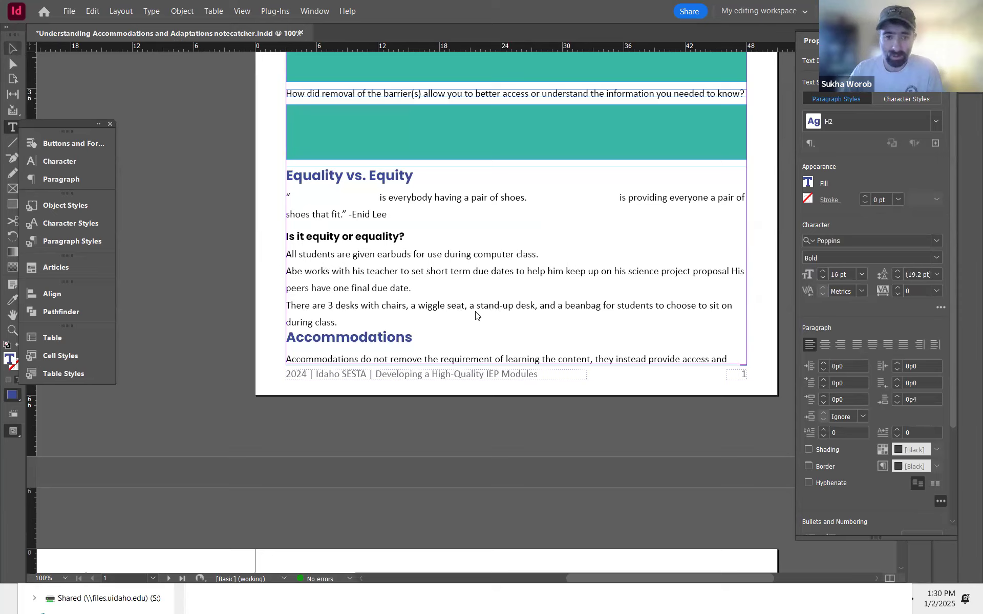
Step: Resize the bottom edge of the Equality vs. Equity text frame to end above the Accommodations text
key("Escape")
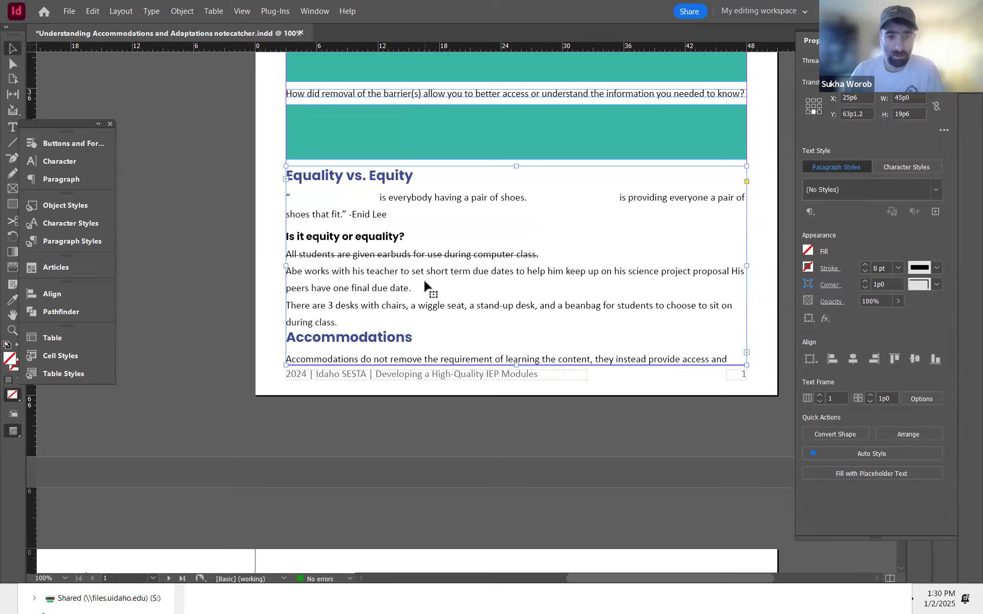
left_click_drag(516, 365, 510, 245)
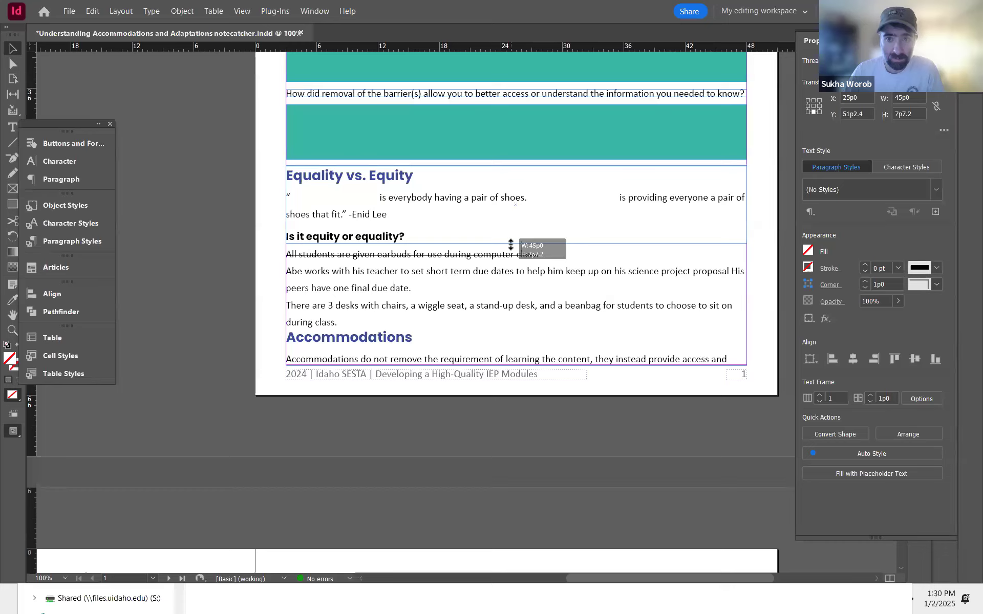
left_click_drag(510, 245, 527, 353)
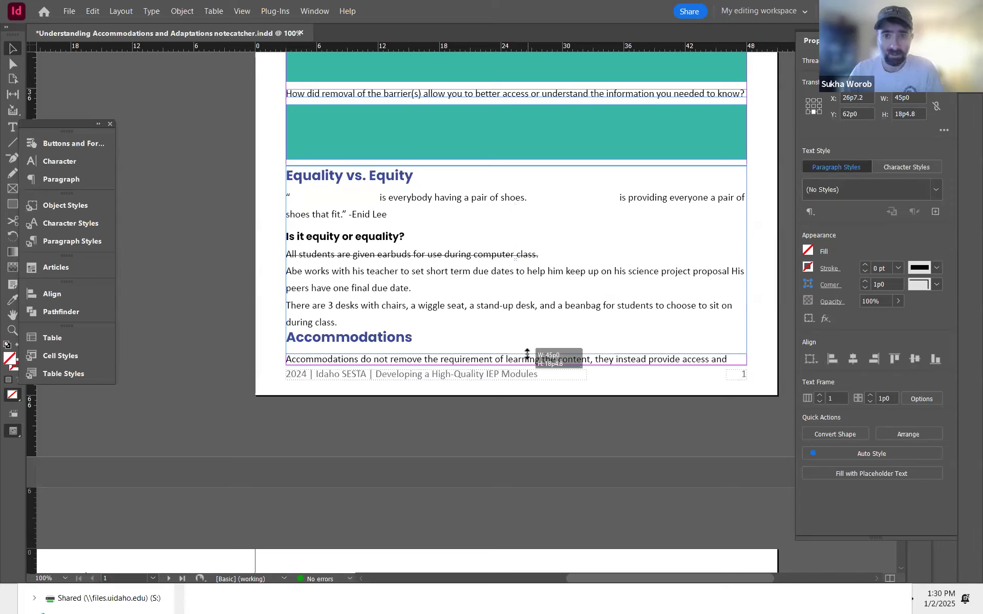
left_click_drag(527, 354, 527, 354)
left_click(261, 219)
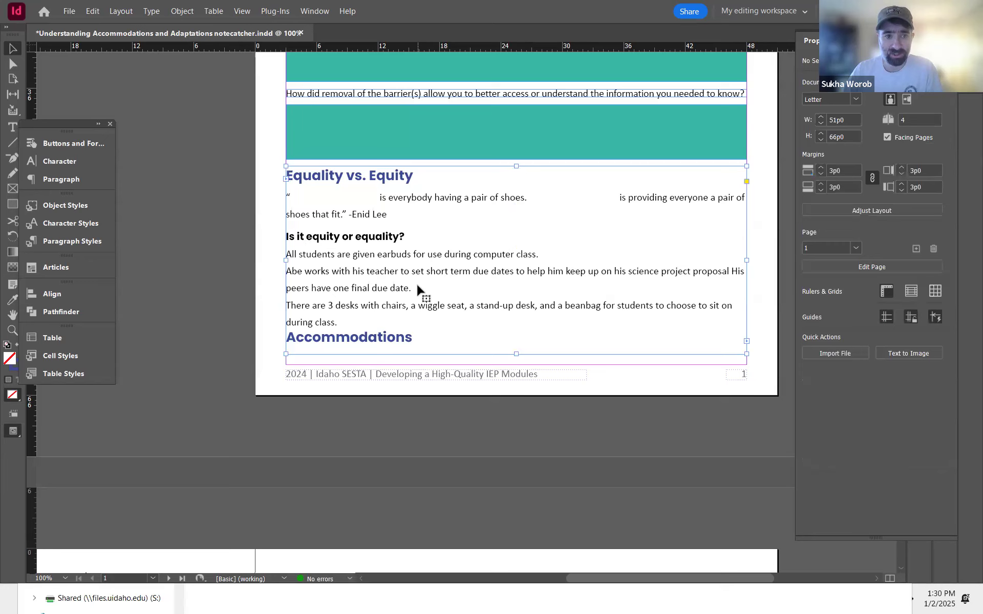
Step: Delete the Equality vs. Equity text frame from page 1
left_click(417, 290)
key("Delete")
scroll(450, 397, "up", 4)
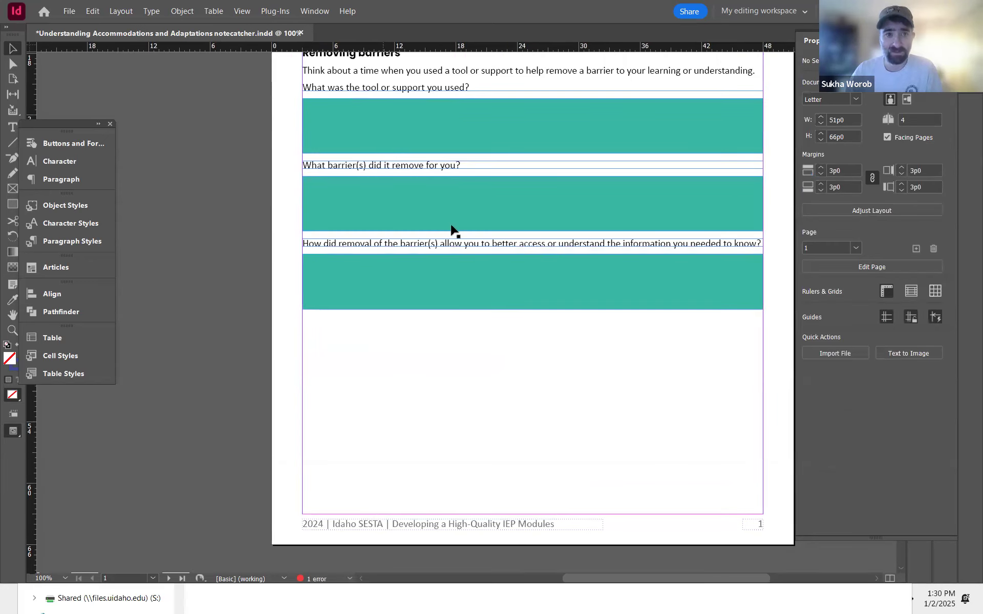
Step: Select the lower question and answer frames and move them down the page
left_click_drag(418, 385, 382, 187)
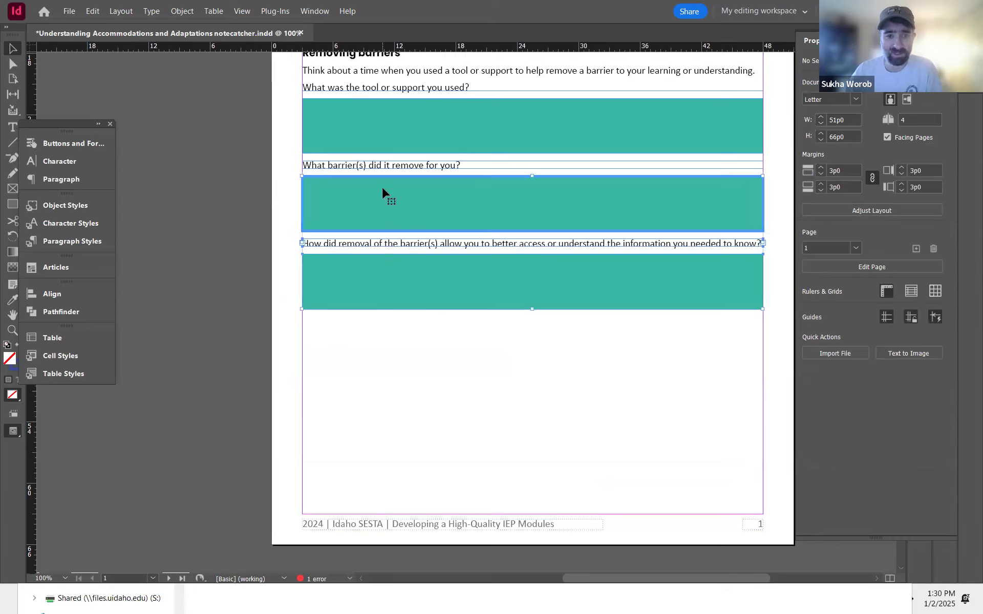
left_click_drag(569, 385, 405, 301)
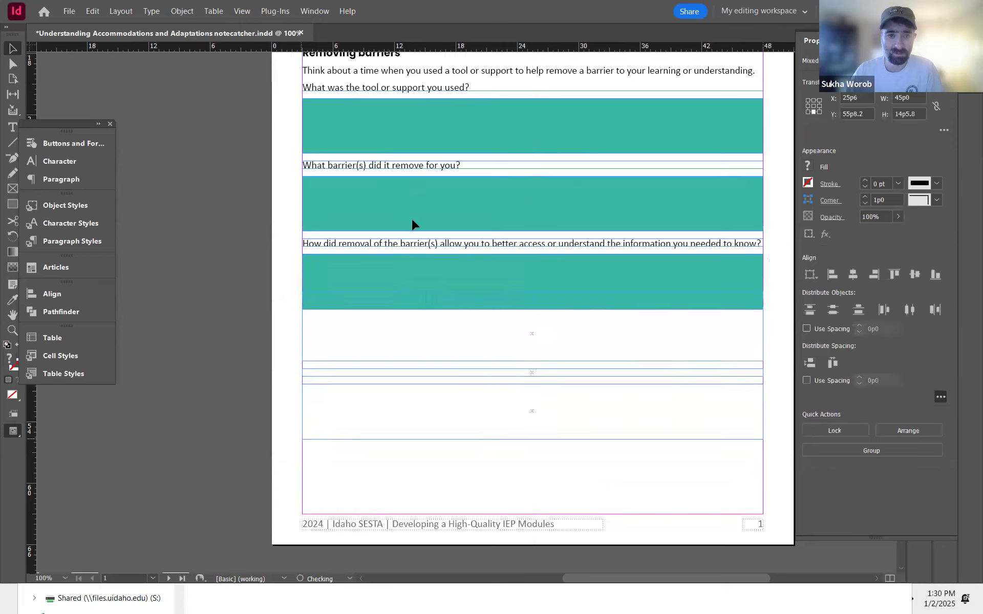
left_click(408, 138)
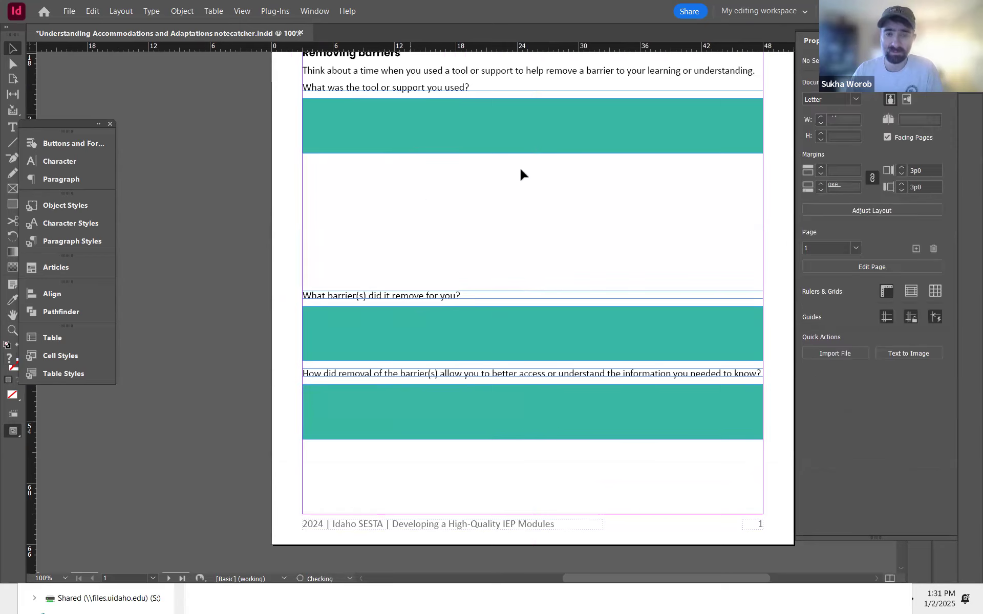
Step: Resize the first teal answer frame to a height of 10p6.5, referring to the form field sizing notes
left_click(532, 151)
left_click_drag(533, 155, 533, 218)
key("alt+Tab")
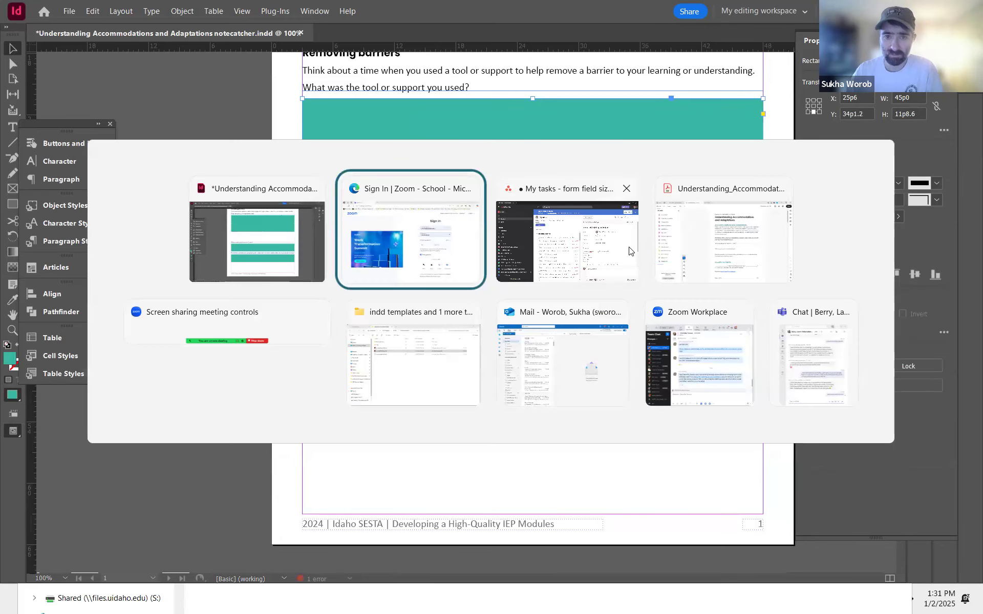
left_click(616, 271)
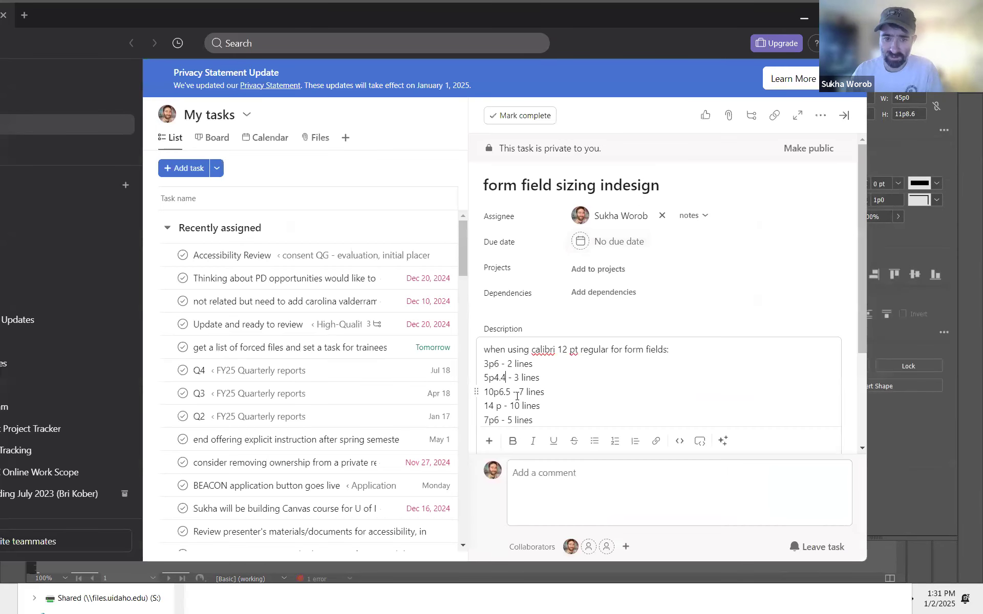
key("alt+Tab")
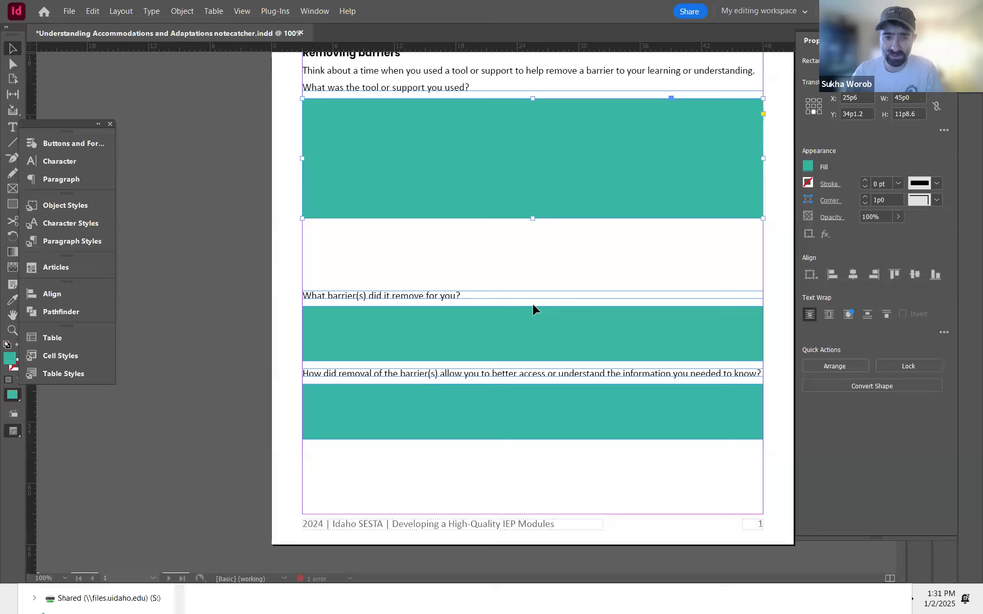
left_click(920, 113)
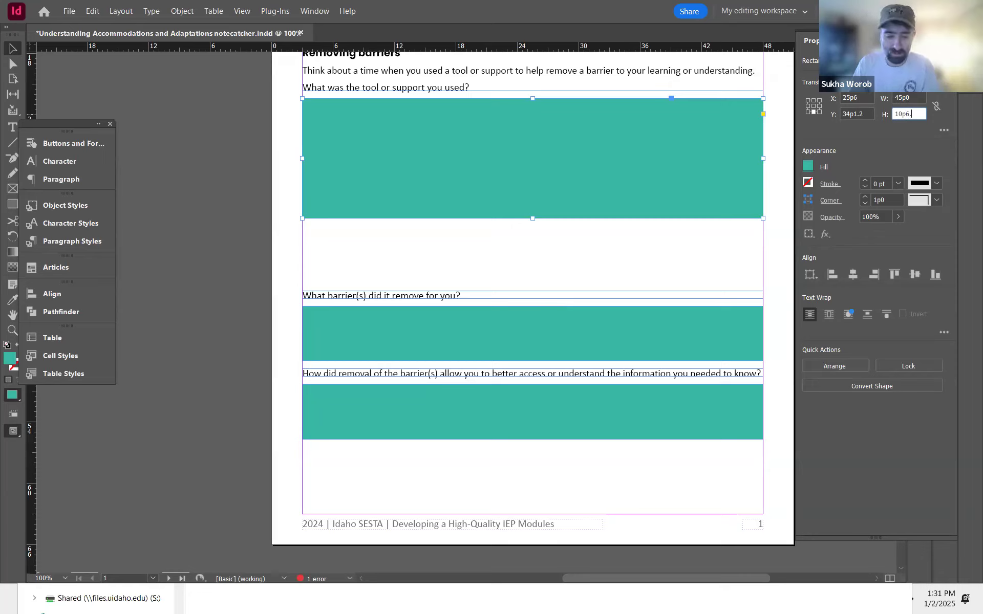
key("Return")
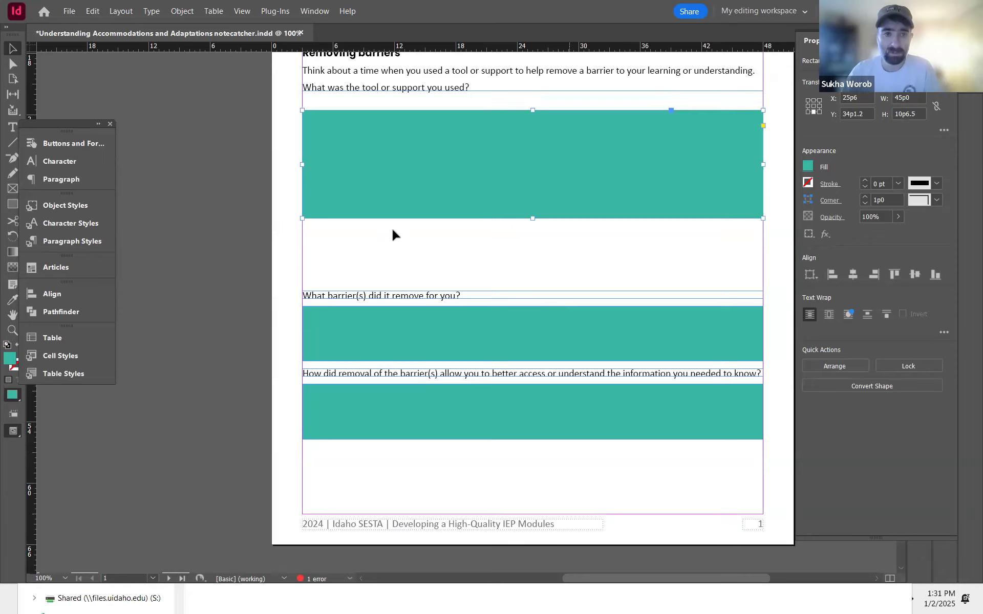
Step: Move the first teal answer frame up directly beneath its question
left_click(399, 246)
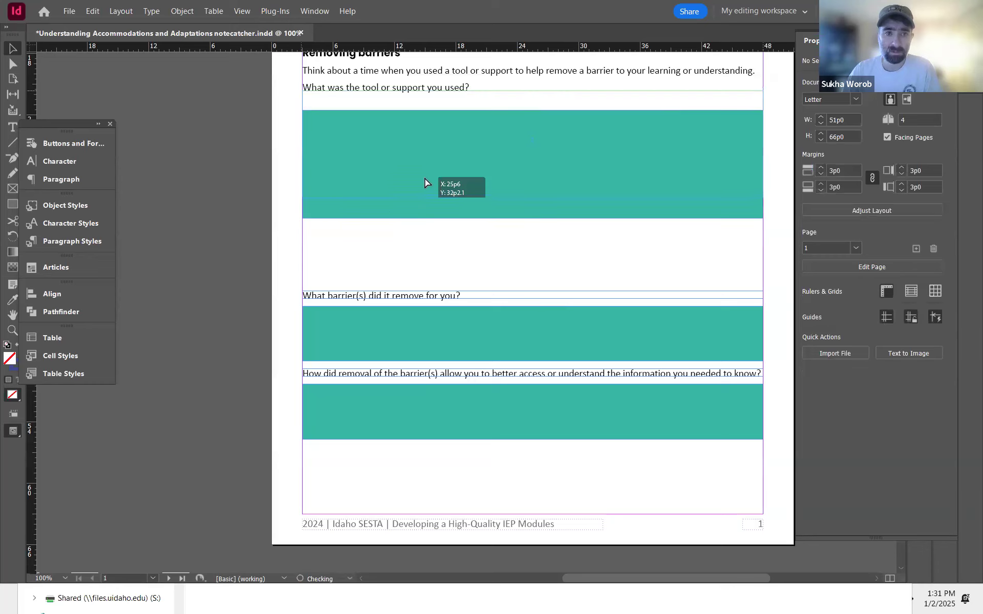
left_click_drag(425, 198, 424, 179)
key("Down")
key("Down")
key("Down")
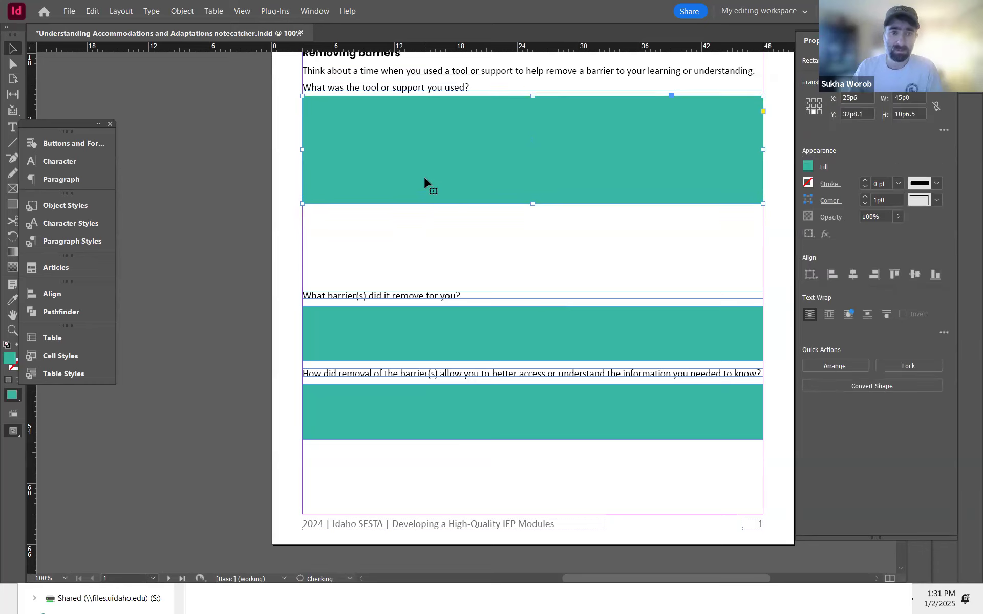
Step: Move the "What barrier(s) did it remove for you?" question up below the first answer frame
left_click_drag(396, 298, 408, 212)
key("Down")
key("Down")
key("Down")
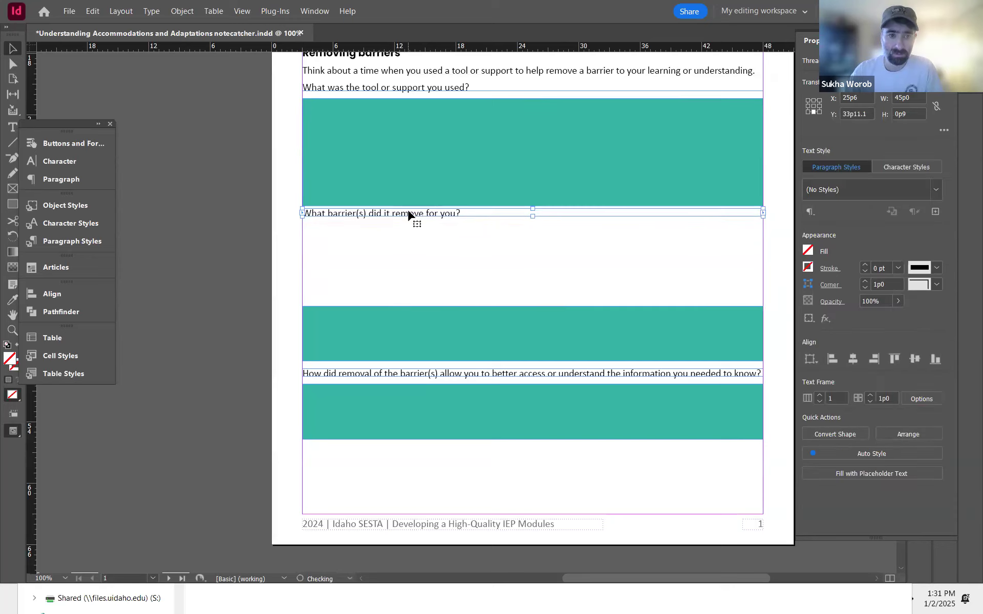
Step: Move the second teal answer frame beneath its question and set its height to 10p6.5
left_click_drag(419, 332, 424, 249)
key("Down")
key("Down")
key("Down")
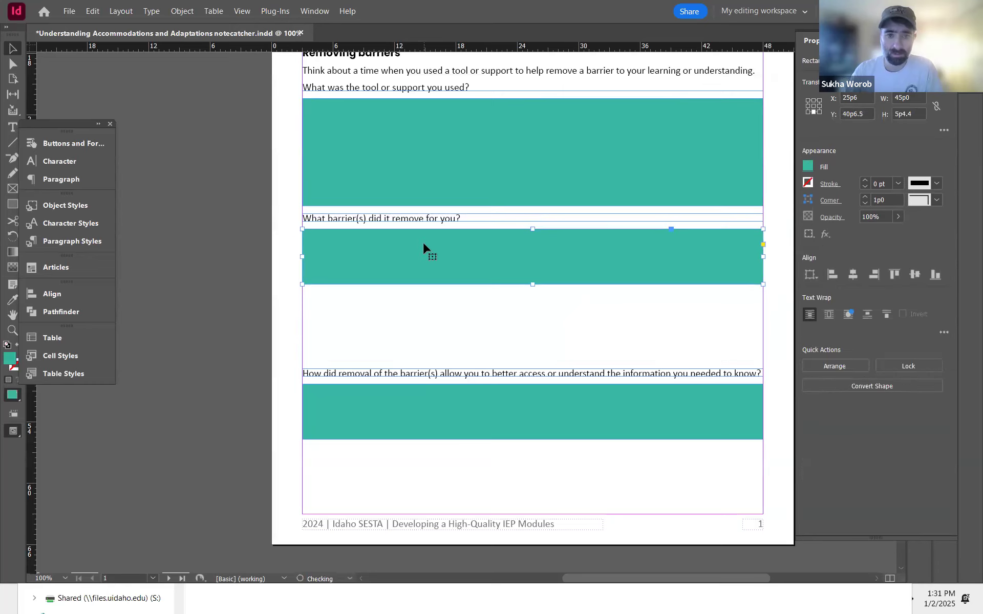
left_click(897, 114)
type("10p6.5")
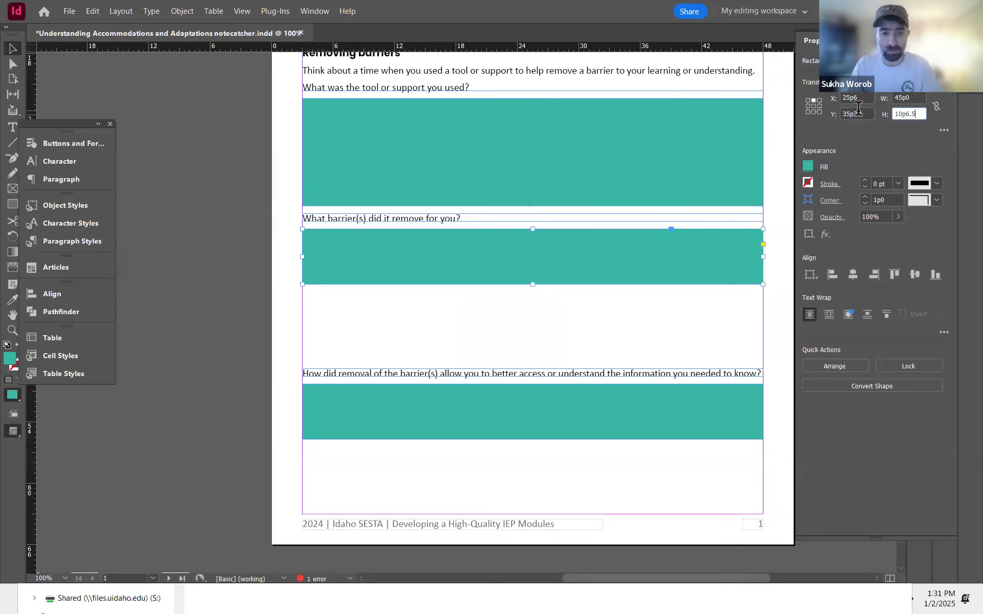
key("Return")
Step: Move the third question and its teal answer frame up and set that frame's height to 10p6.5
left_click_drag(481, 374, 481, 344)
key("Down")
left_click_drag(487, 401, 493, 376)
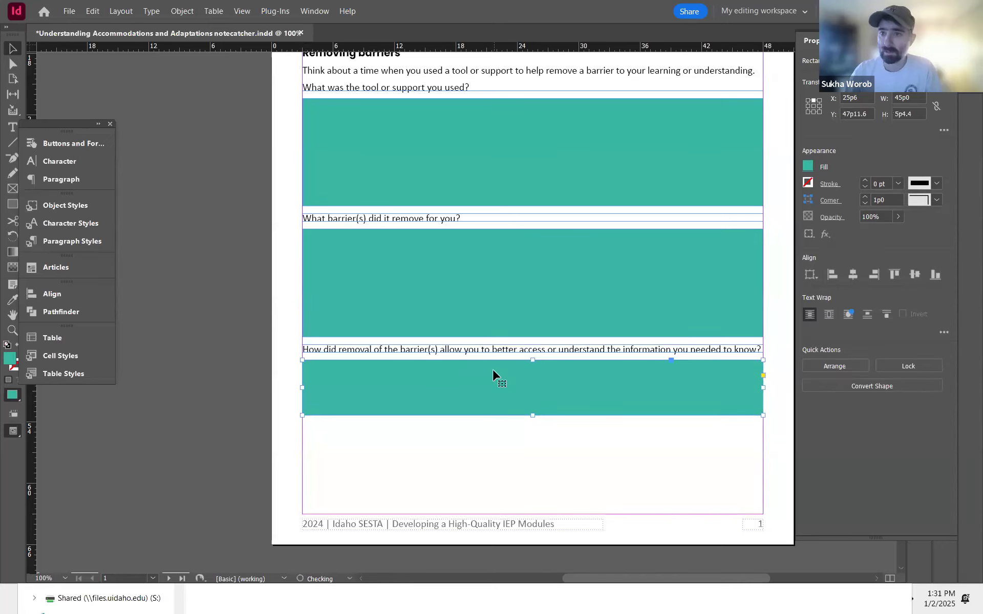
left_click(888, 116)
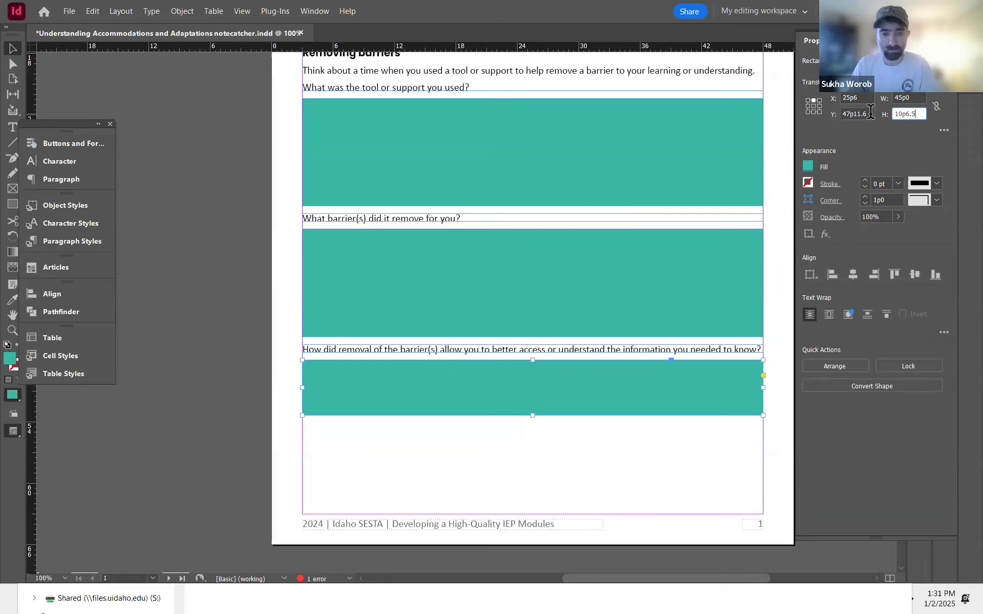
type("10p6.5")
key("Return")
Step: Draw a rectangle about 8p7 wide and 2p0 tall over the blank after "could" and fill it with the teal answer color
left_click(248, 432)
scroll(335, 408, "up", 2)
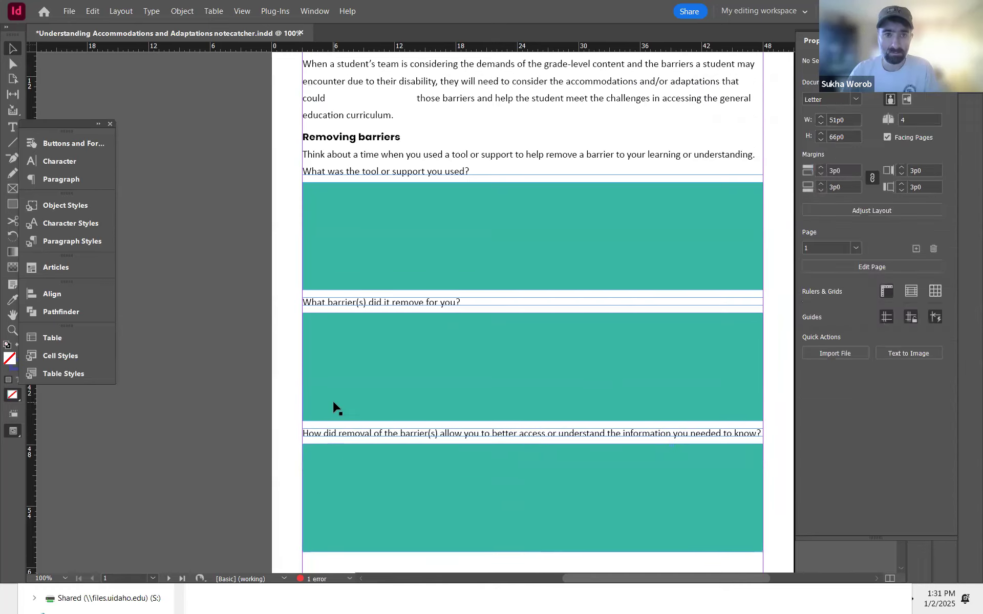
scroll(334, 406, "up", 2)
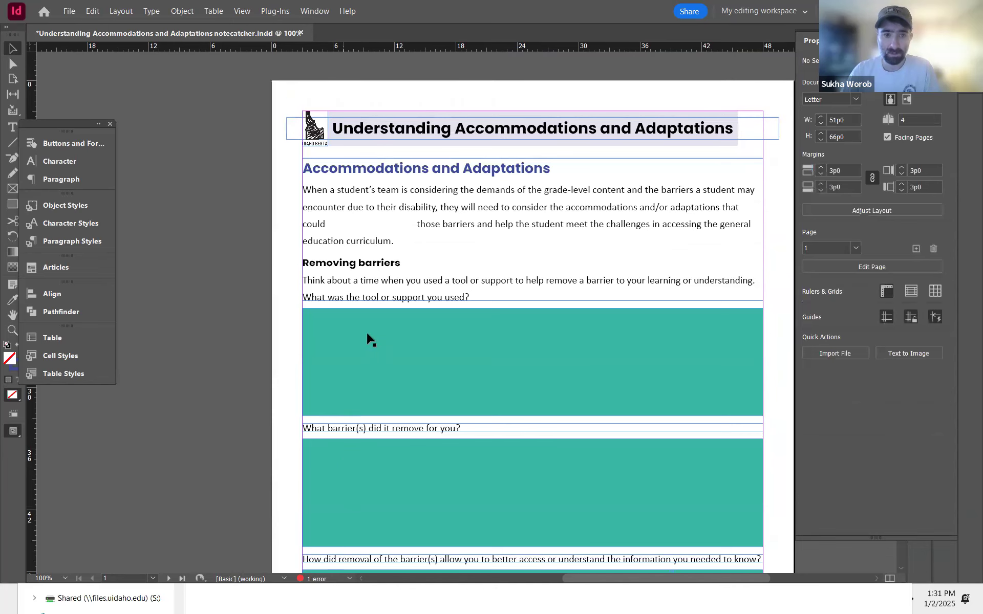
scroll(369, 339, "down", 2)
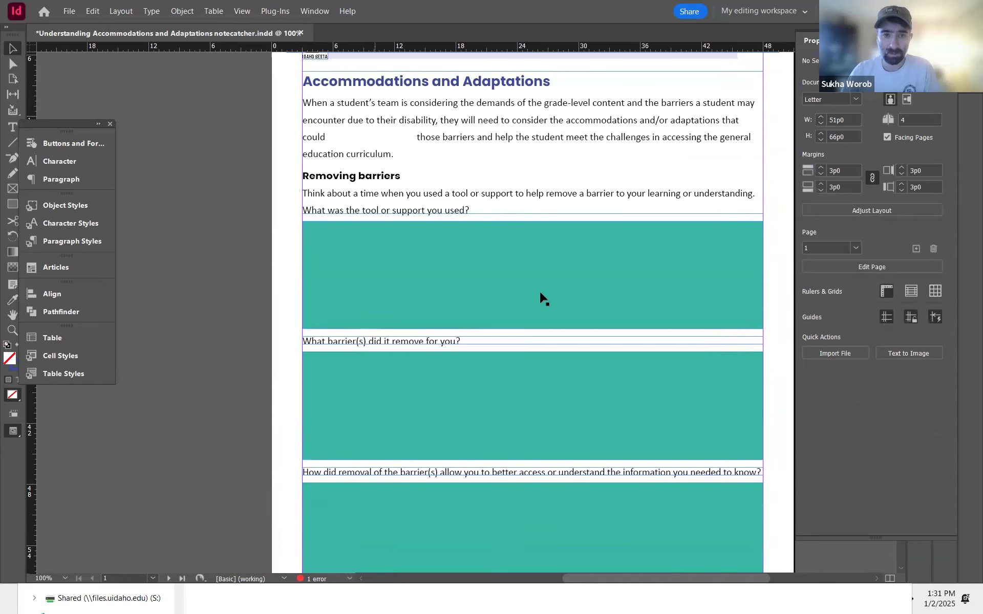
key("m")
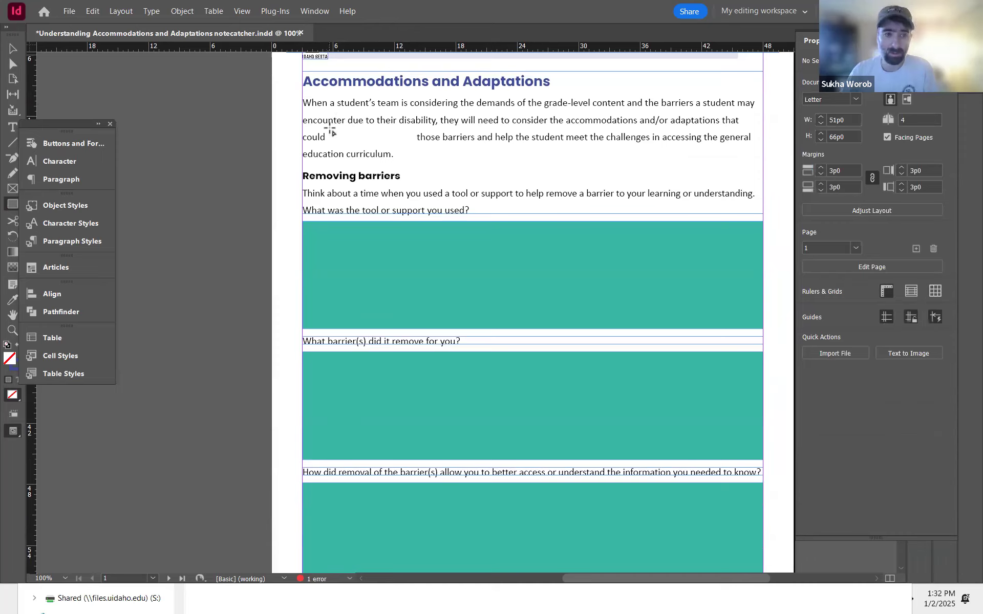
left_click_drag(327, 128, 415, 148)
key("e")
key("i")
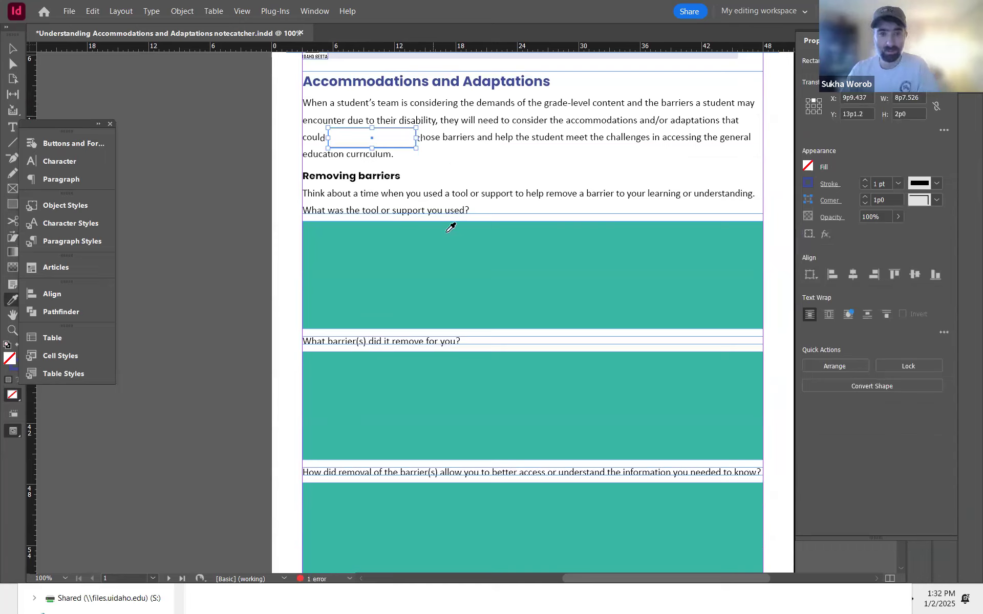
left_click(444, 236)
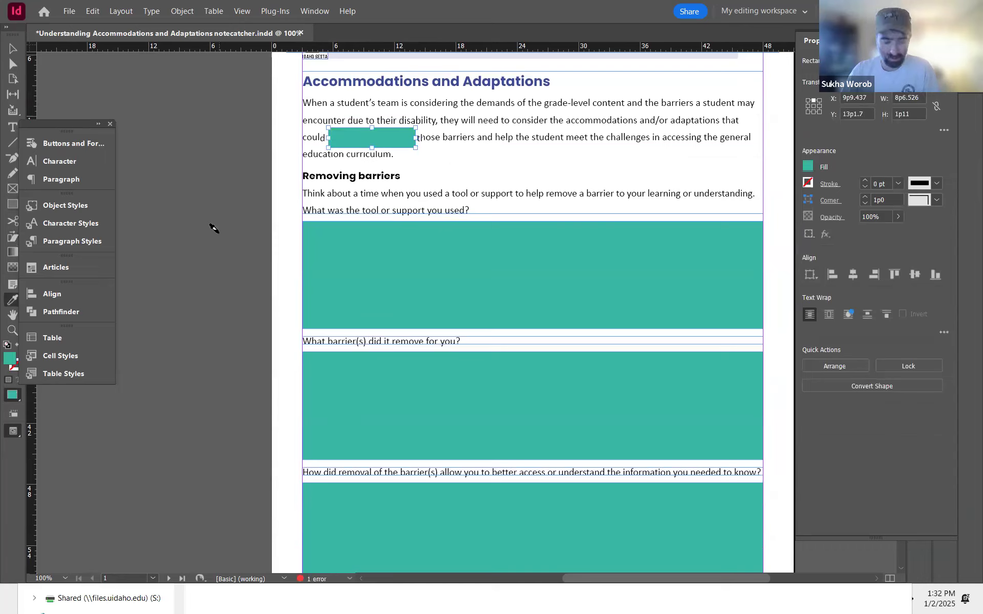
key("v")
left_click(294, 210)
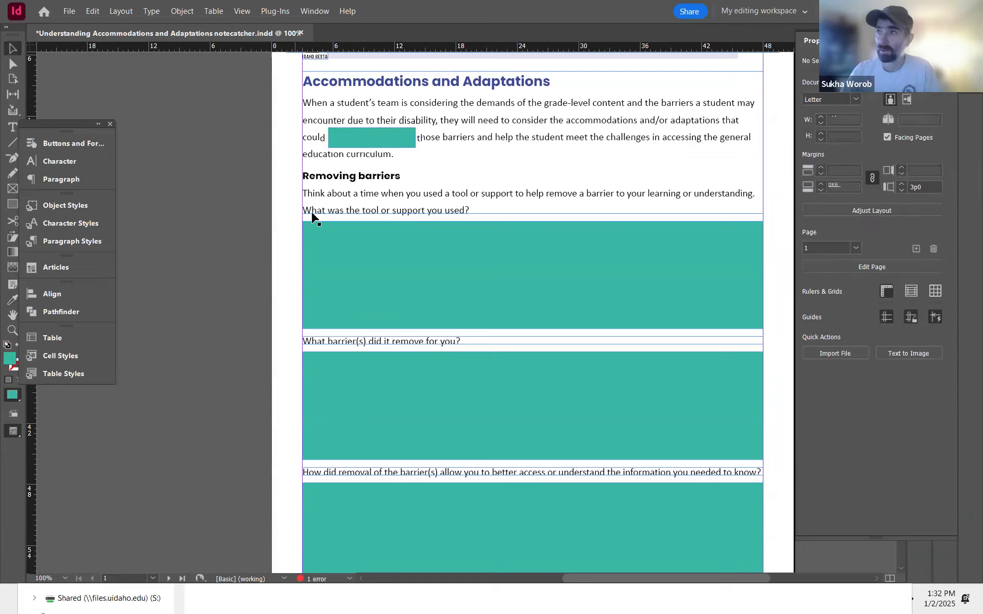
left_click_drag(448, 269, 438, 104)
left_click_drag(391, 376, 595, 166)
left_click_drag(357, 409, 594, 210)
left_click_drag(409, 267, 495, 219)
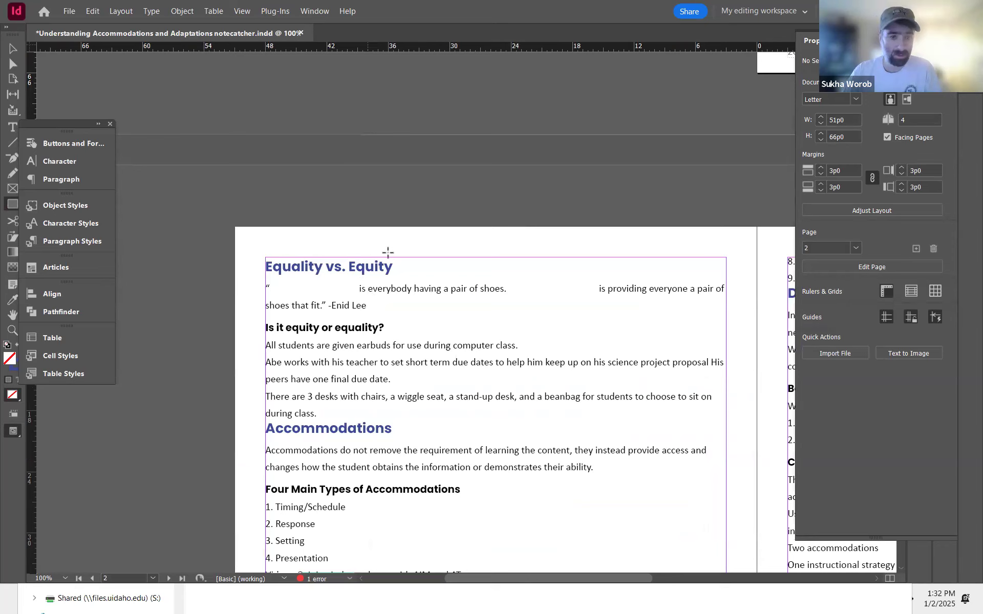
Step: Paste copies of the teal answer rectangle over both blanks in the Equality vs. Equity quote
key("v")
left_click_drag(551, 171, 351, 403)
left_click_drag(570, 201, 369, 509)
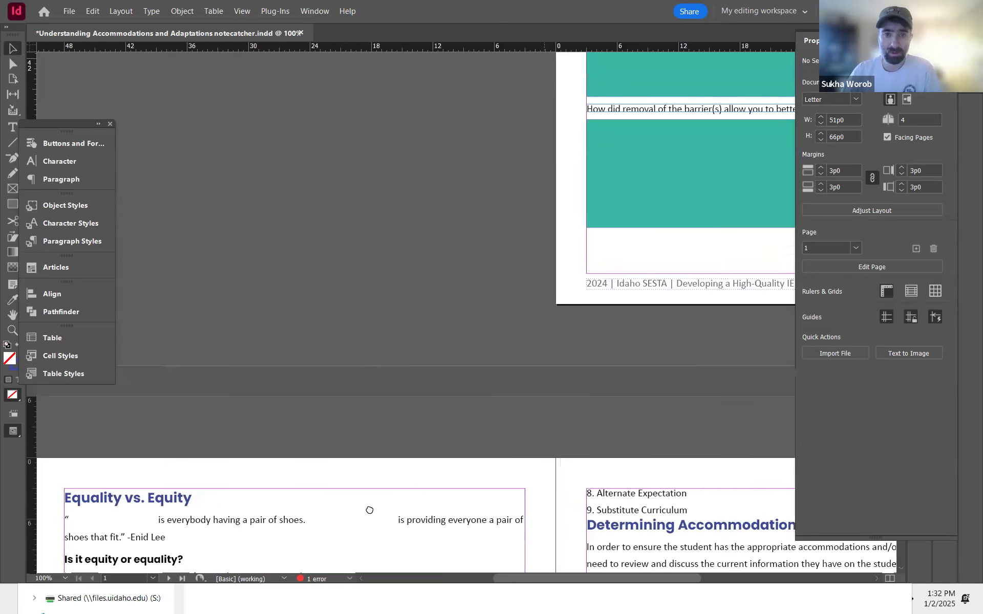
left_click(460, 86)
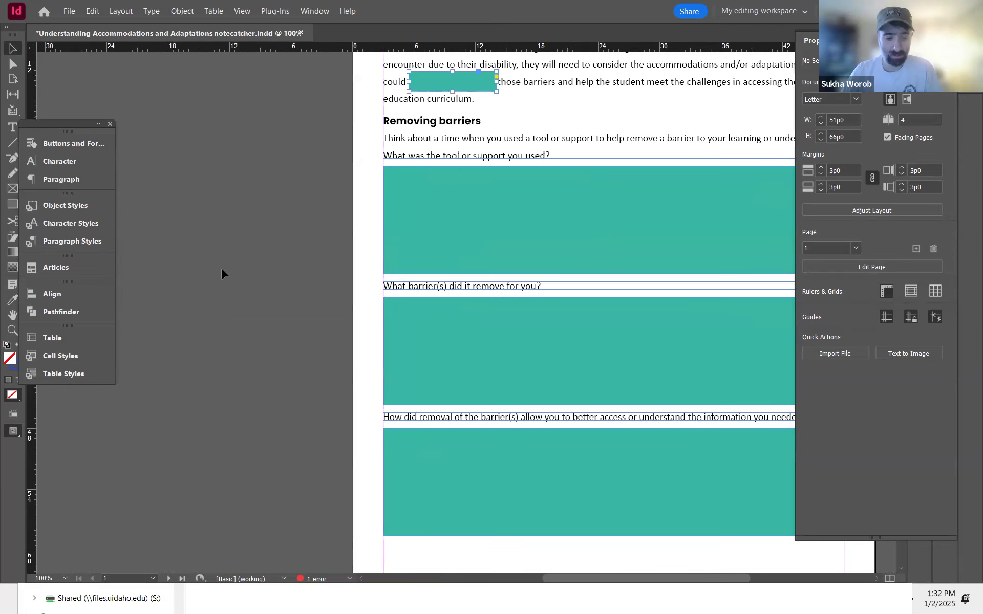
left_click_drag(349, 323, 507, 196)
left_click_drag(618, 90, 412, 155)
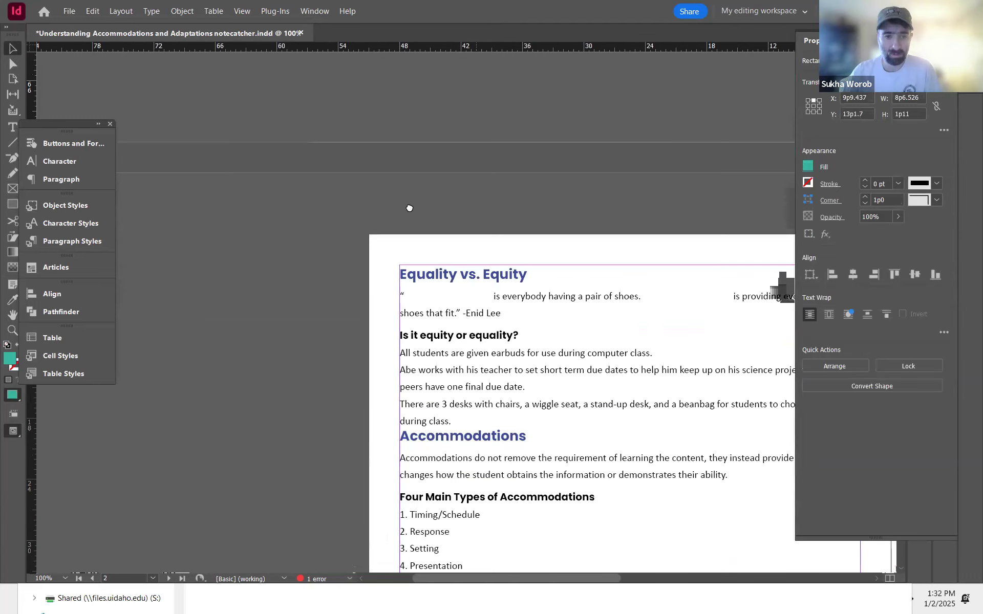
key("ctrl+v")
left_click_drag(488, 324, 405, 196)
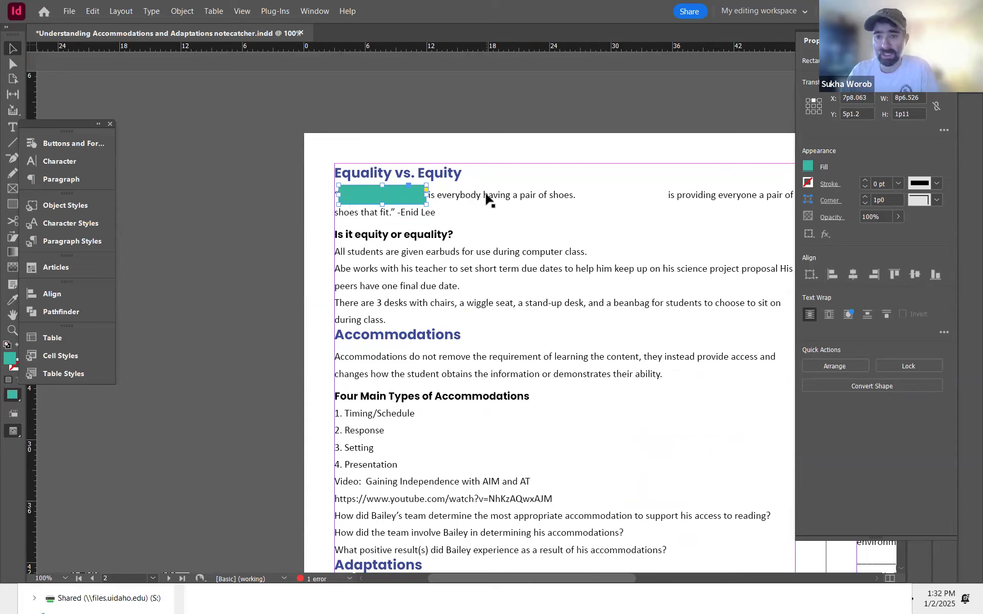
left_click_drag(392, 199, 631, 199)
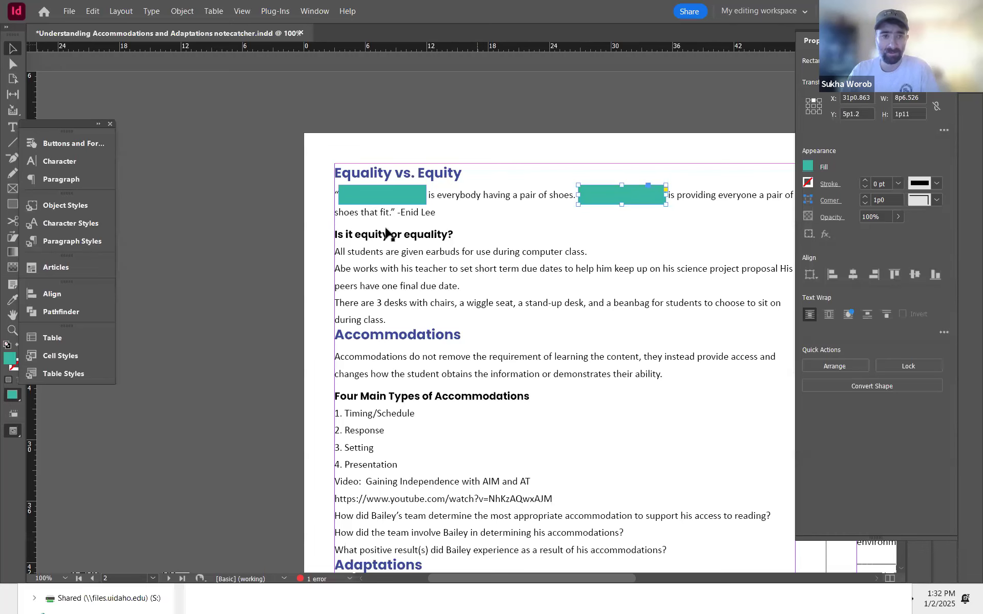
Step: Shorten the page 2 text frame so it ends just after the 'Is it equity or equality?' heading
left_click(375, 254)
left_click_drag(505, 367, 466, 133)
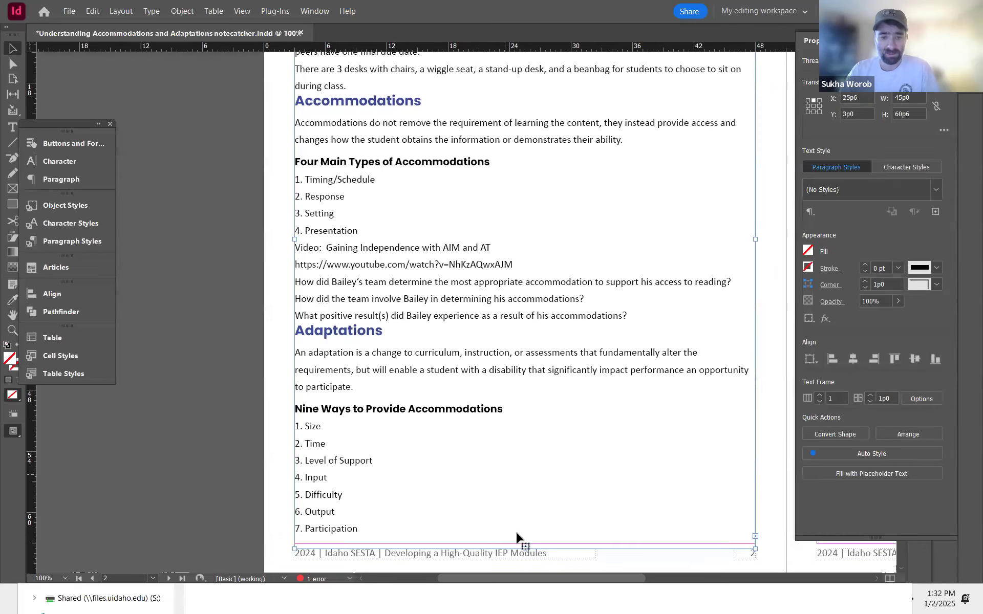
left_click_drag(527, 549, 502, 95)
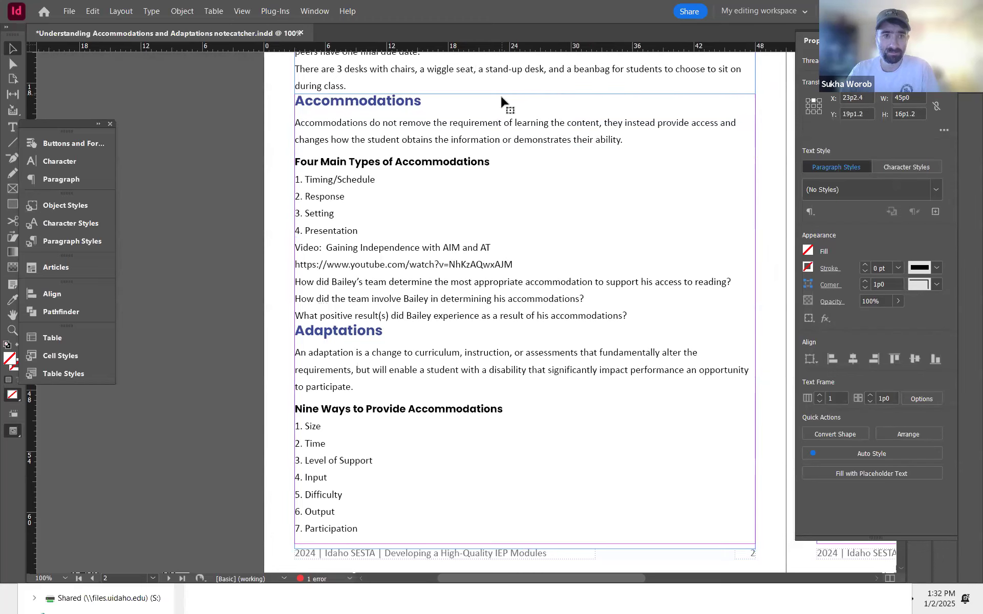
left_click_drag(463, 127, 444, 369)
left_click_drag(506, 336, 508, 257)
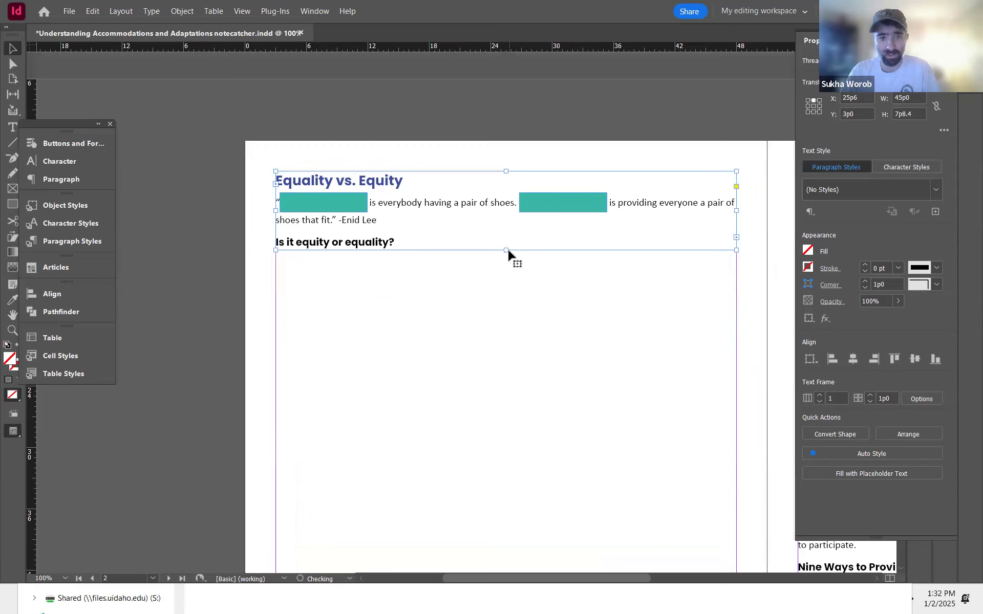
left_click(500, 277)
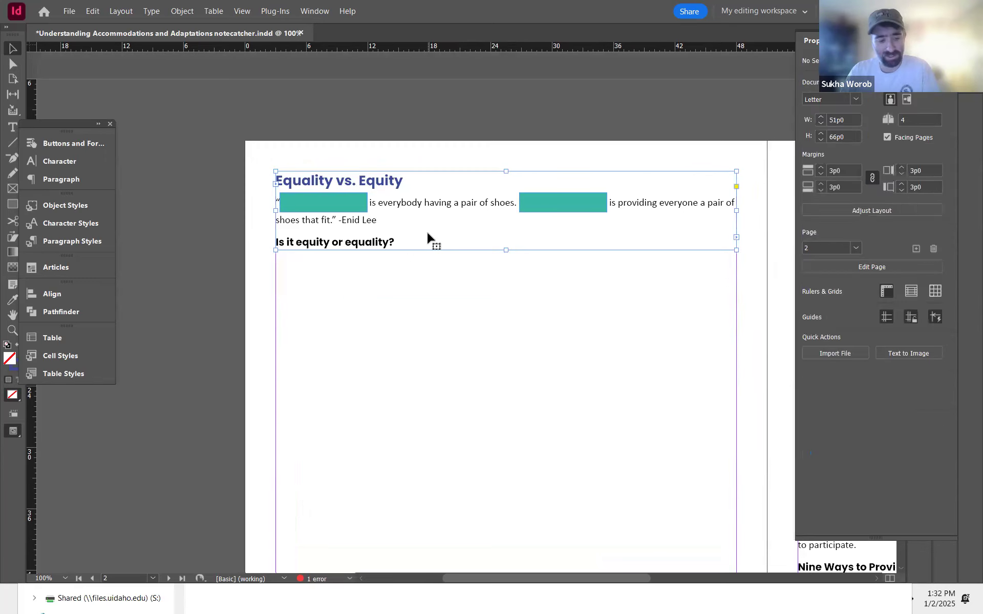
left_click(430, 237)
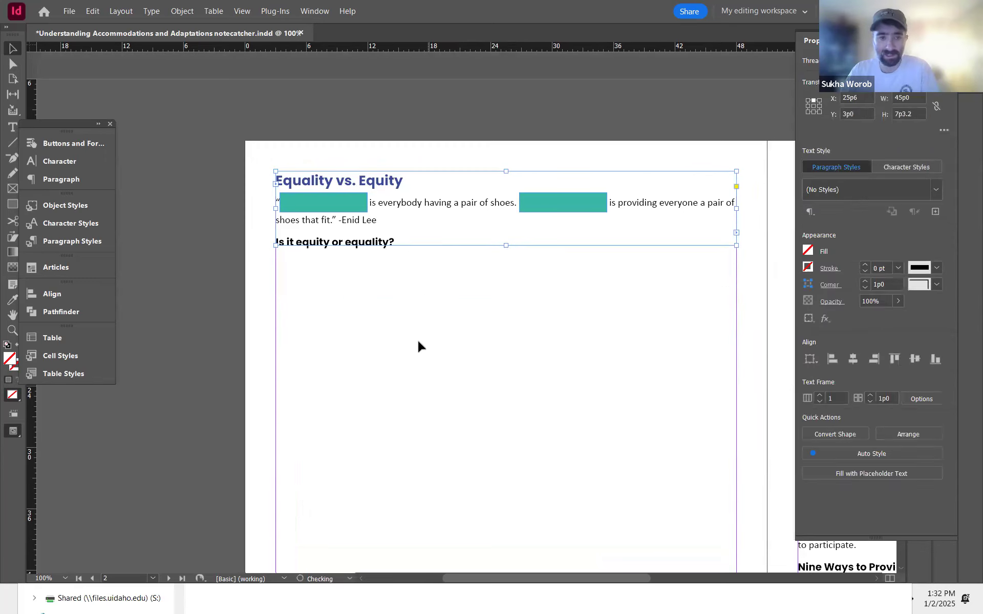
left_click(232, 262)
Step: Draw an empty frame about 15p9 wide and 12p11 tall below the 'Is it equity or equality?' heading
left_click(13, 205)
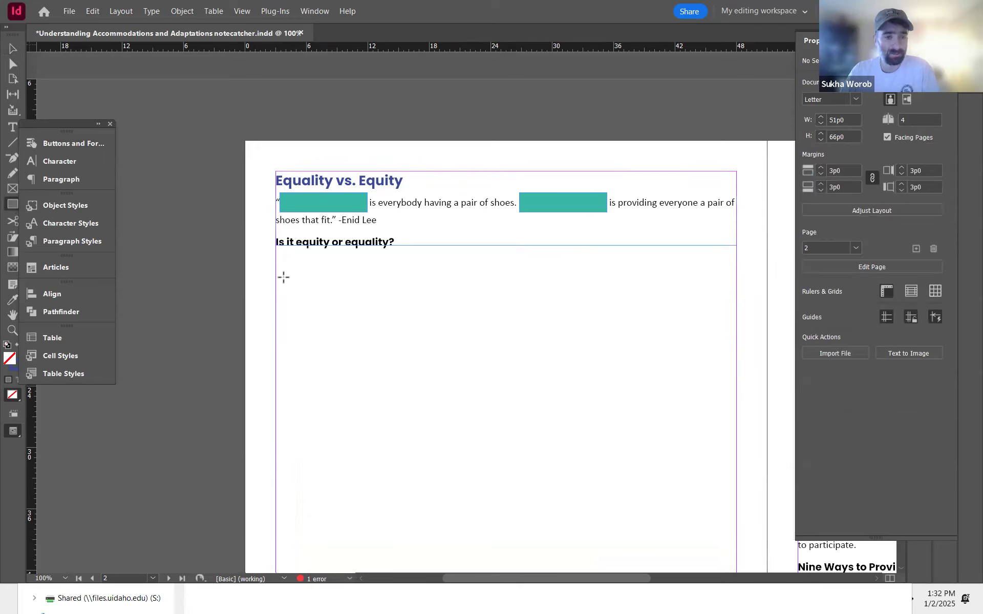
left_click_drag(276, 264, 437, 457)
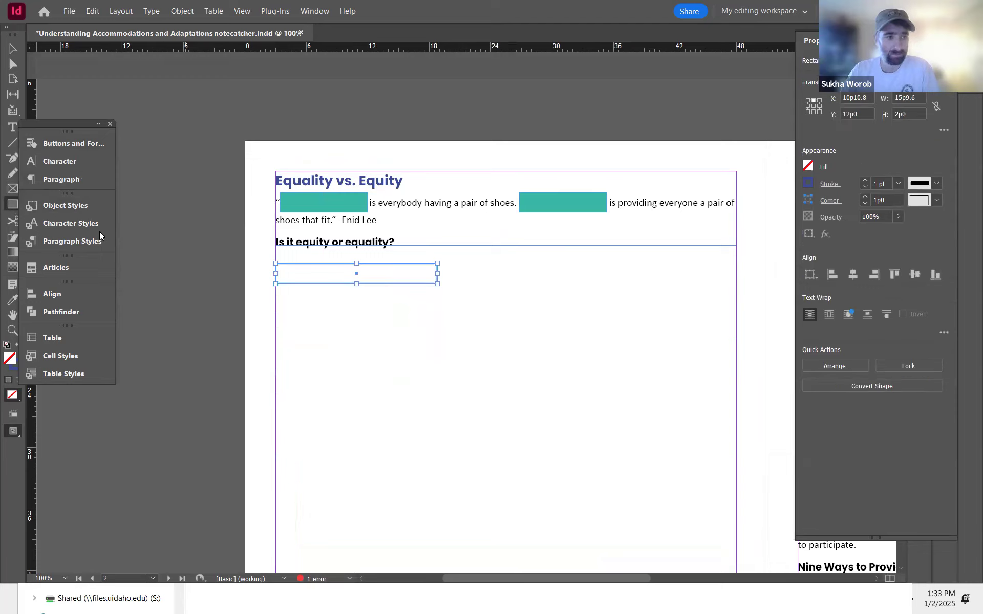
left_click(178, 234)
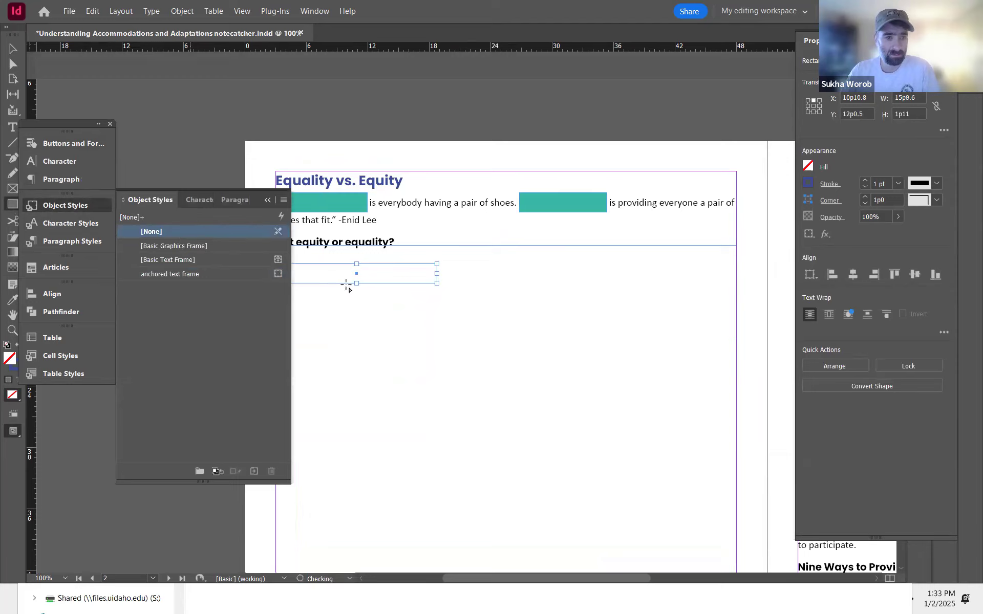
left_click(12, 46)
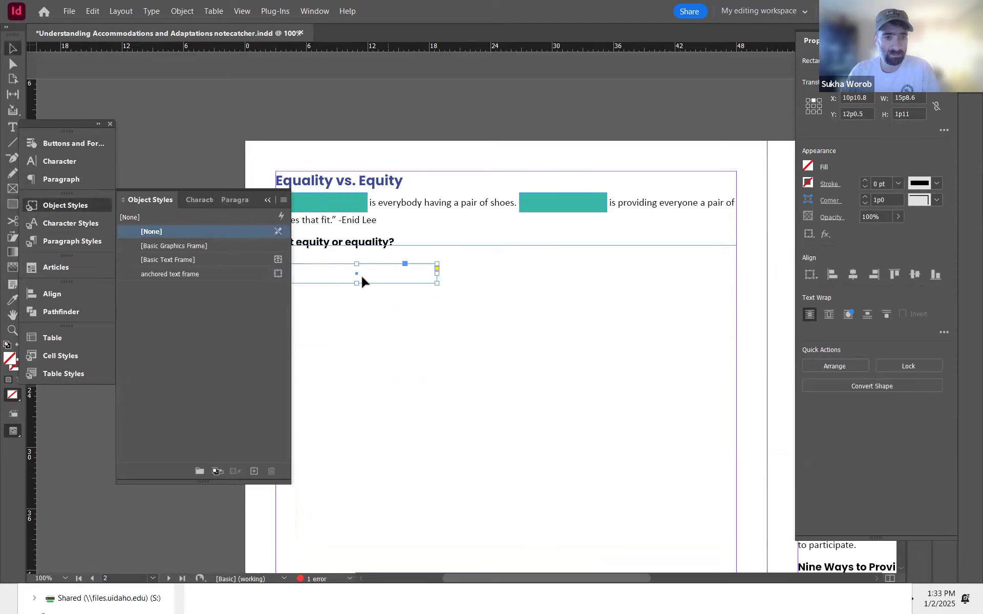
left_click(364, 290)
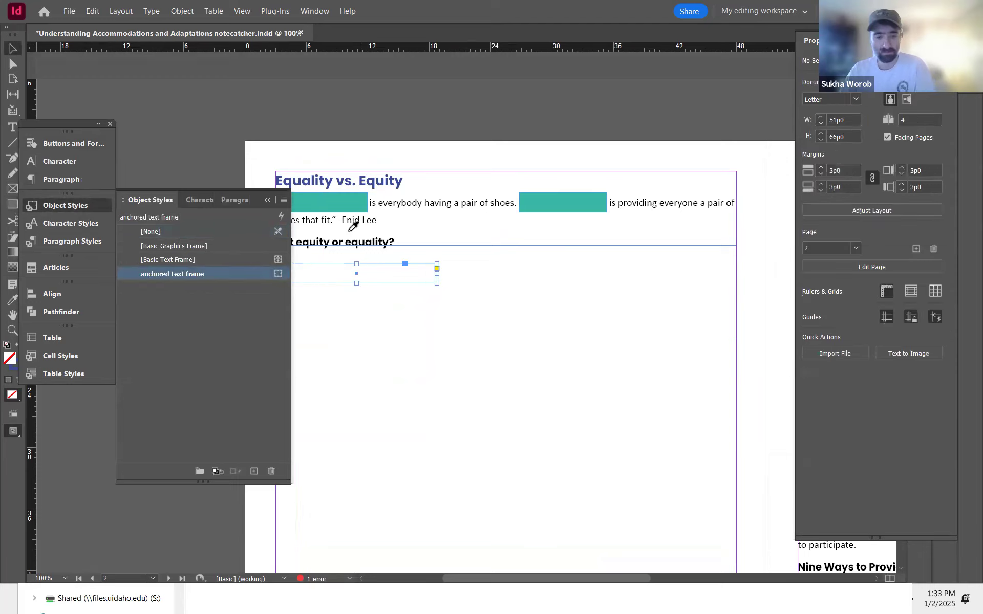
left_click(13, 49)
left_click_drag(357, 283, 357, 396)
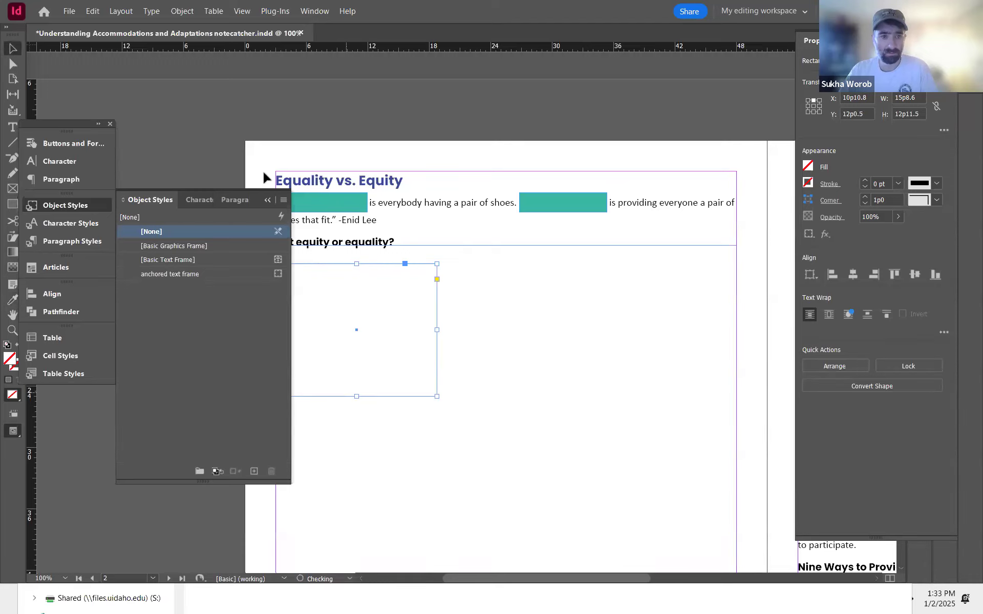
left_click(268, 201)
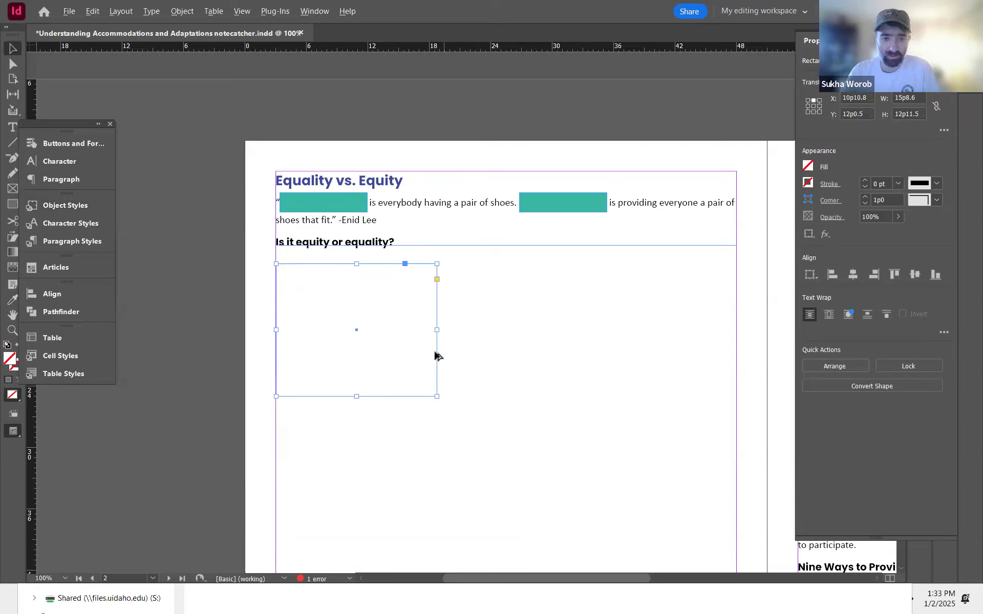
Step: Duplicate the frame into three side-by-side frames and scale them together to fit within the margins, about 15p7 tall
left_click_drag(585, 360, 775, 368)
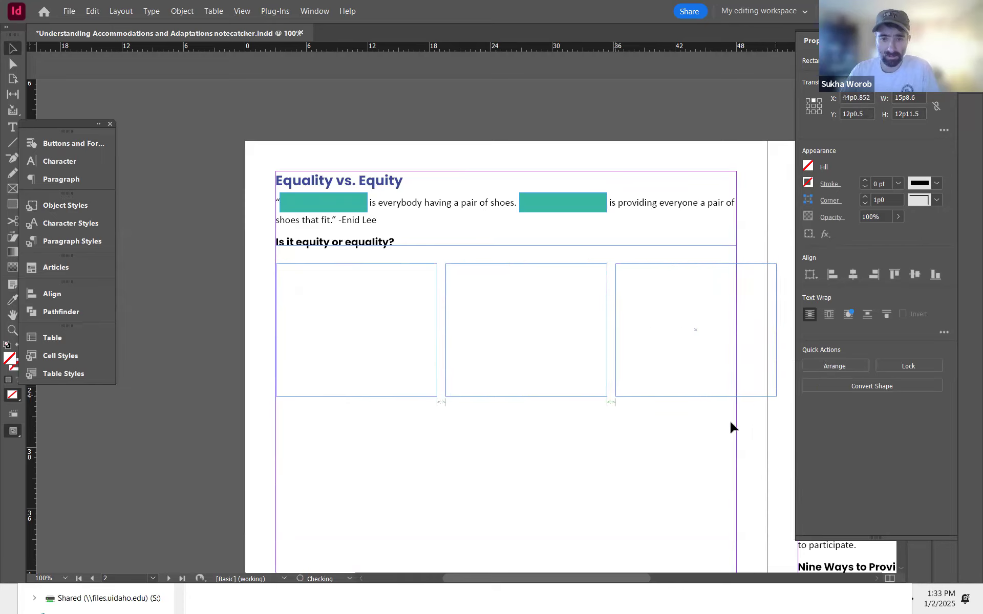
left_click_drag(736, 455, 410, 301)
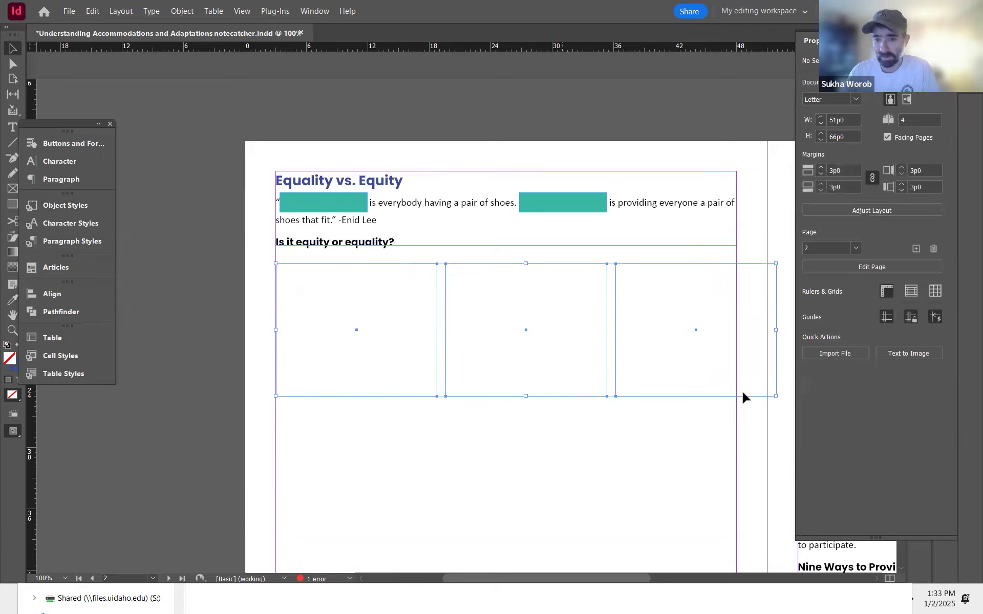
left_click_drag(776, 396, 736, 422)
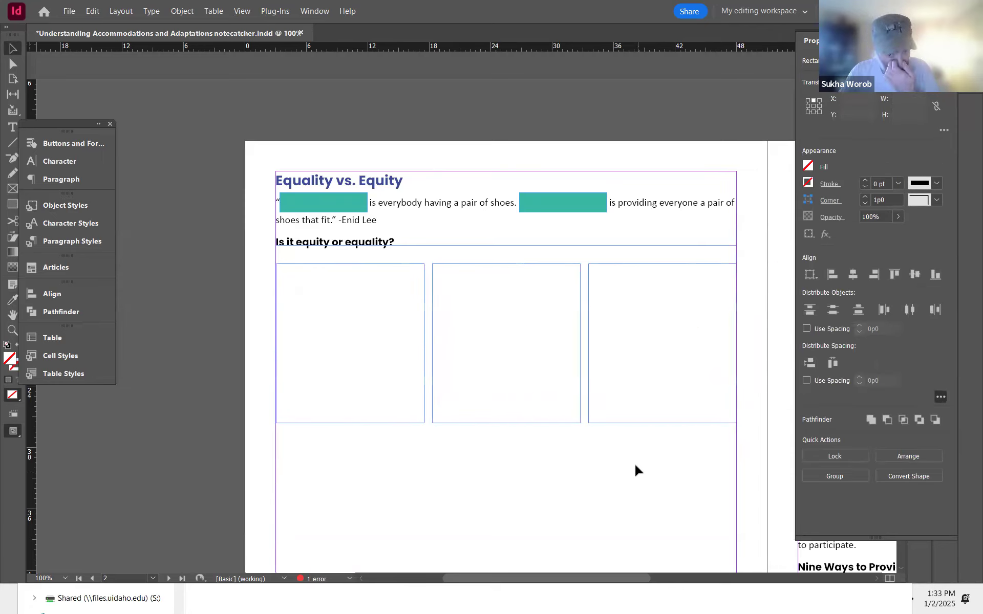
left_click(635, 470)
Step: Align the three frames to the margins and distribute their horizontal spacing evenly
mouse_move(644, 422)
left_mouse_down()
mouse_move(658, 423)
mouse_move(647, 428)
left_mouse_up()
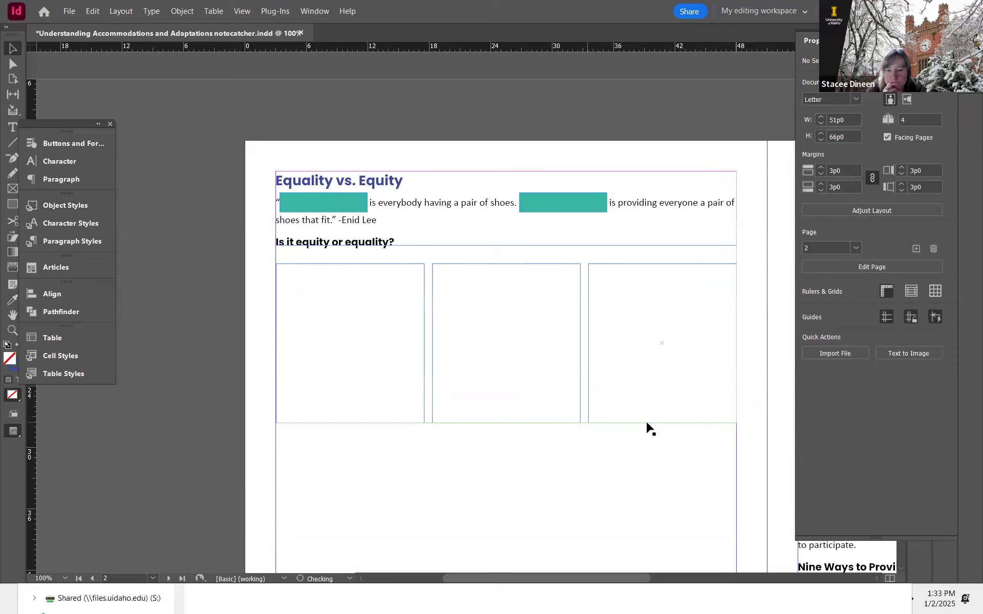
left_click(647, 424)
left_click(681, 461)
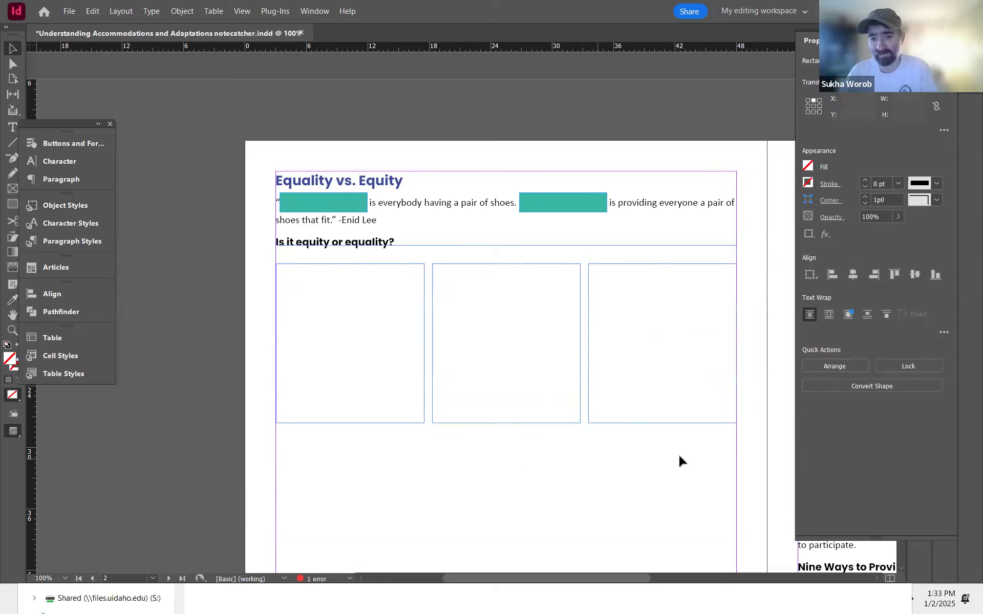
left_click_drag(635, 426, 624, 426)
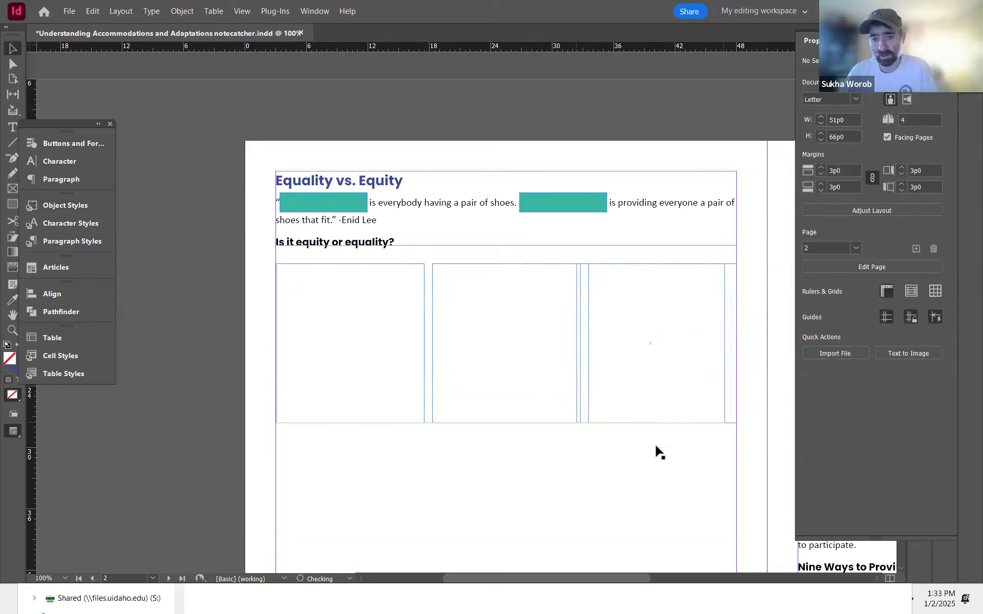
left_click_drag(357, 343, 673, 470)
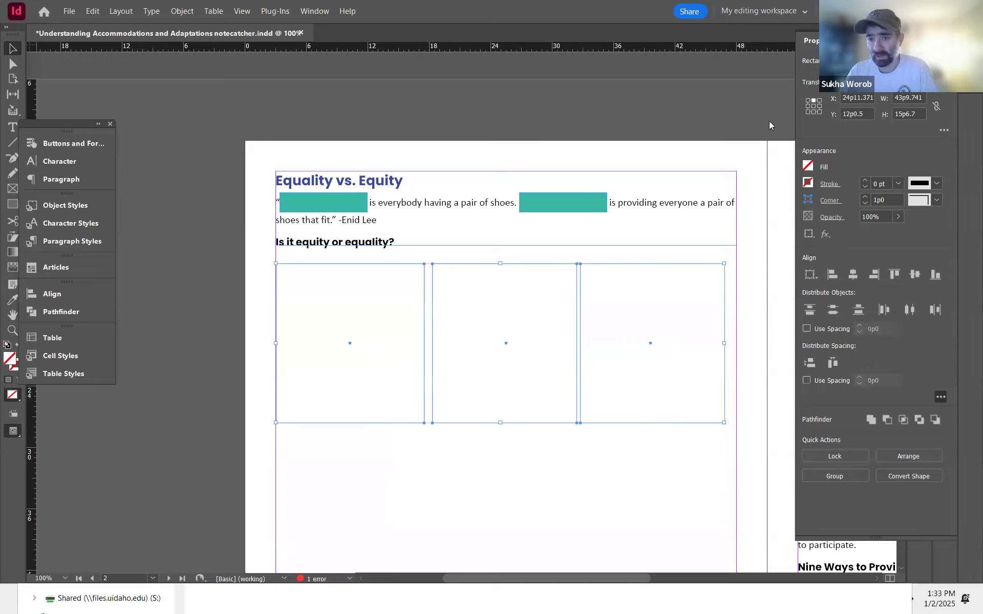
left_click(810, 274)
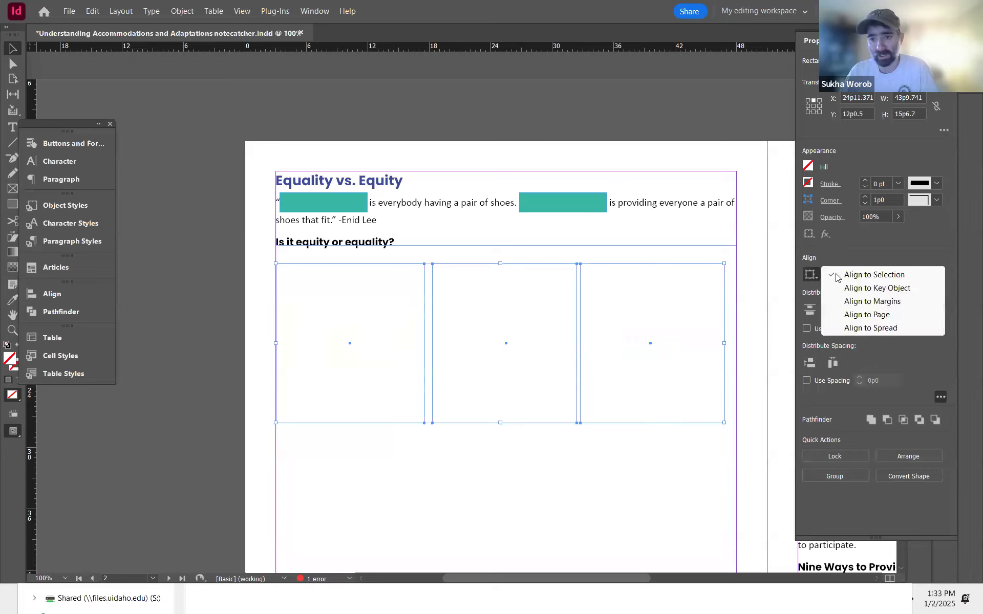
left_click(872, 305)
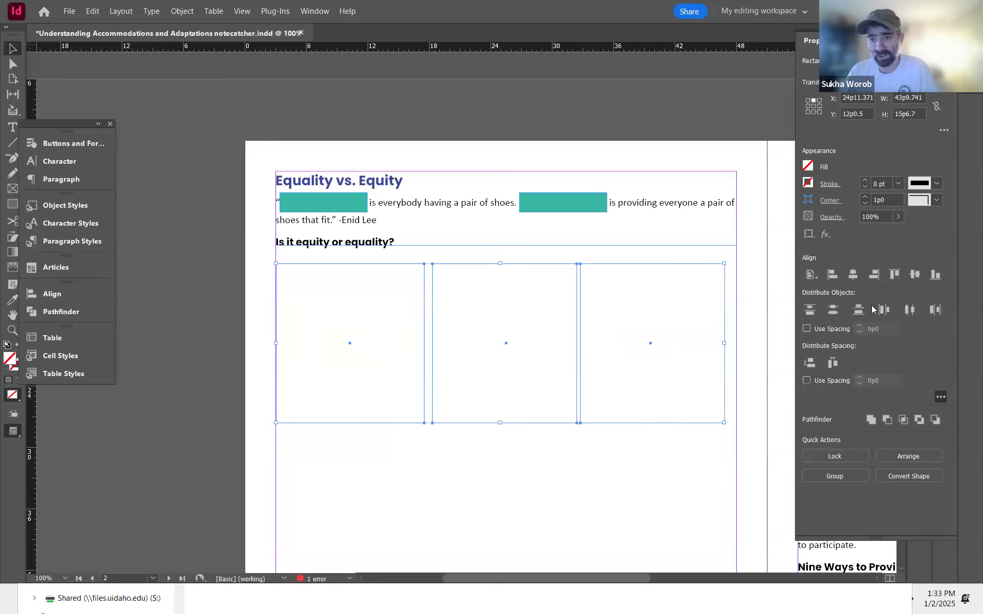
left_click(833, 363)
left_click(647, 466)
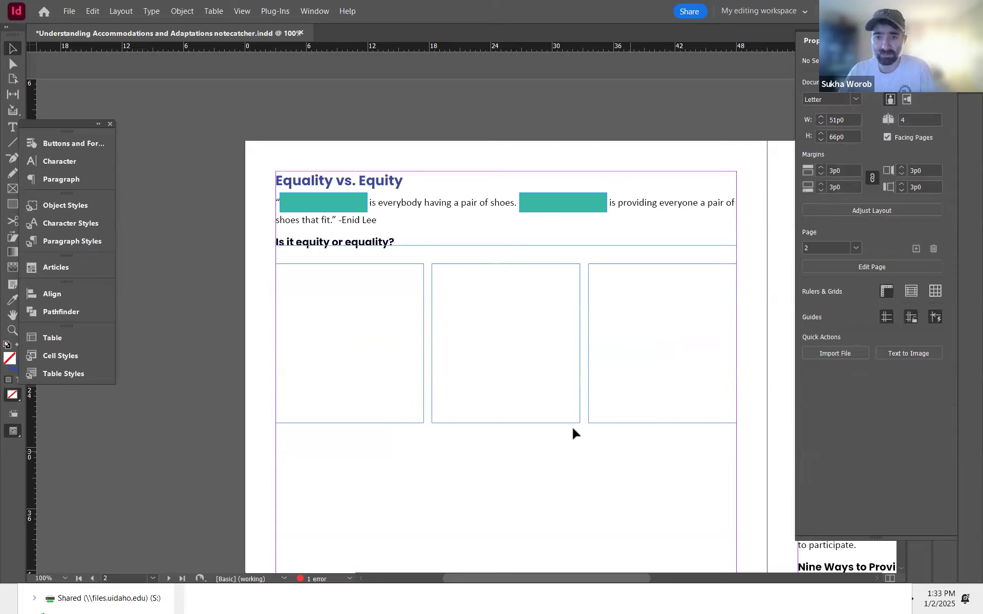
Step: Flow the statements text into the first frame and shorten it to hold only the earbuds statement
left_click_drag(485, 350, 346, 361)
left_click(618, 268)
left_click(255, 373)
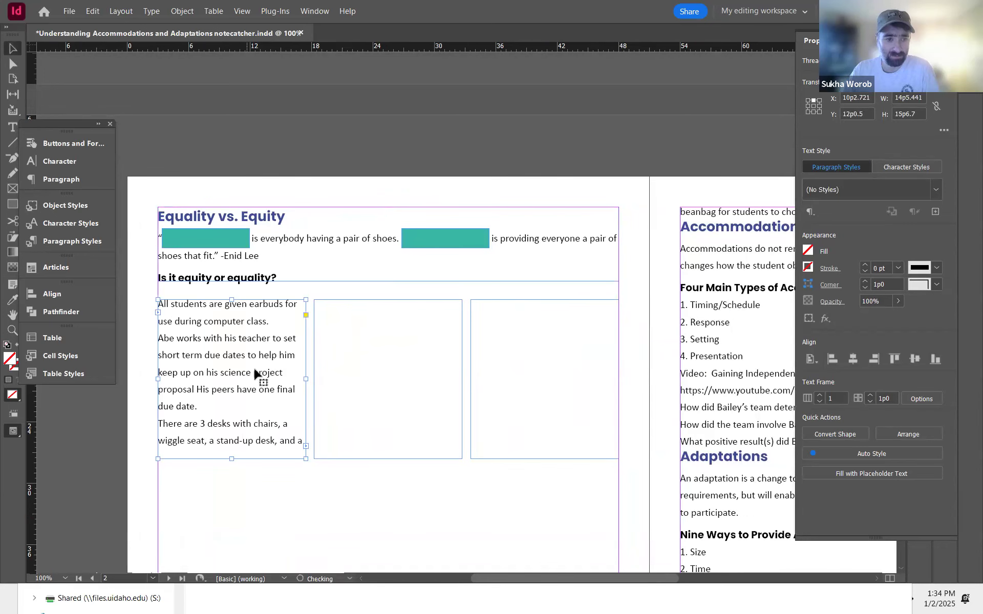
left_click(233, 484)
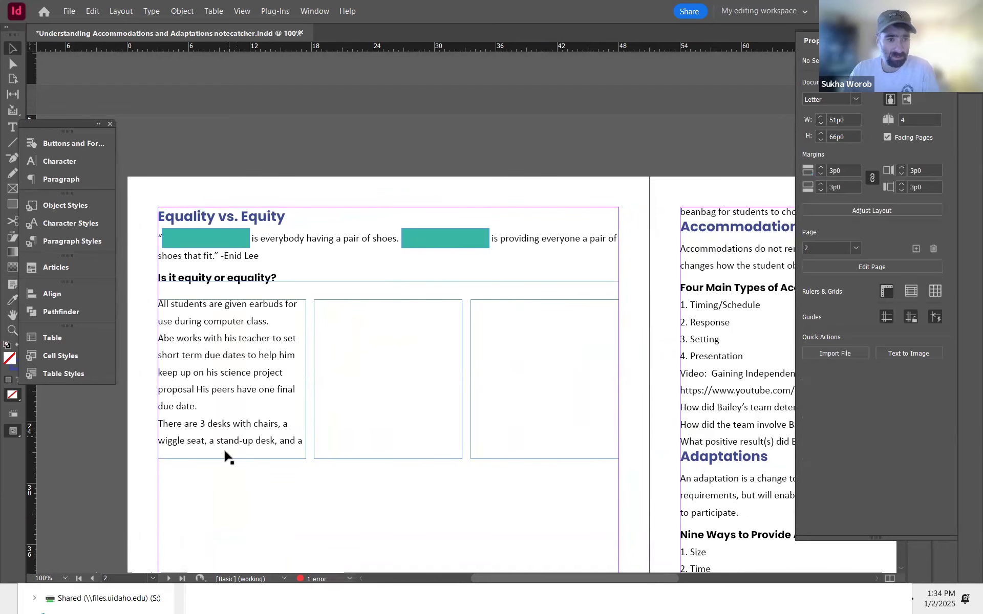
left_click(242, 338)
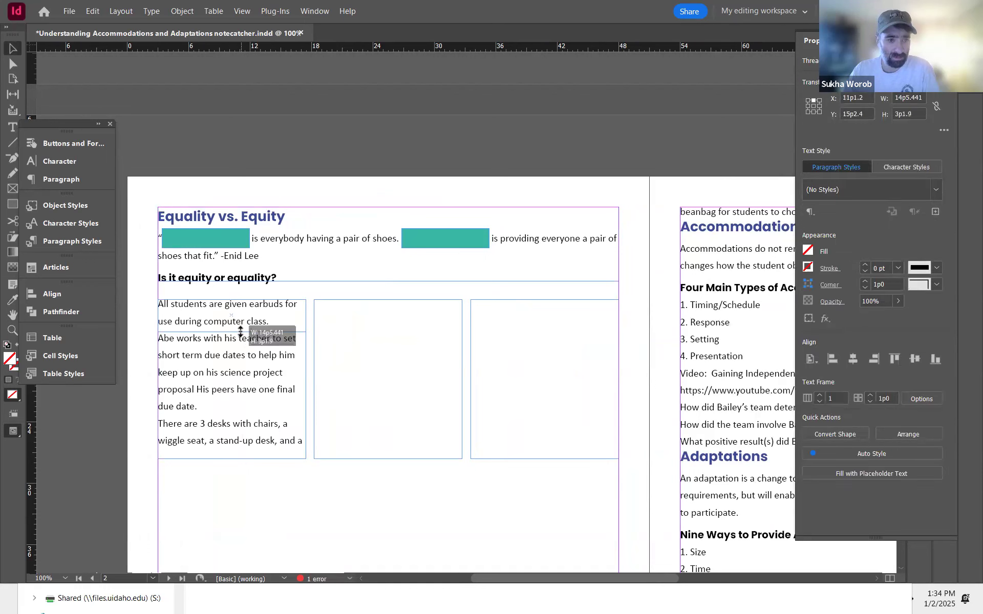
key("Delete")
Step: Thread the overflow text into the second frame and shorten it to hold only the due-dates statement
left_click(306, 312)
left_click(306, 316)
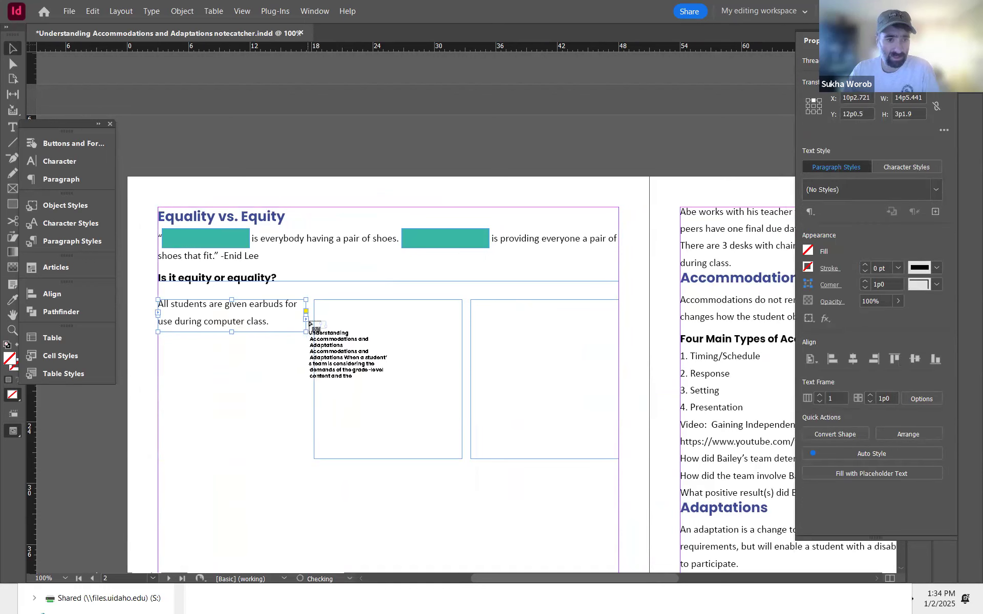
left_click(433, 409)
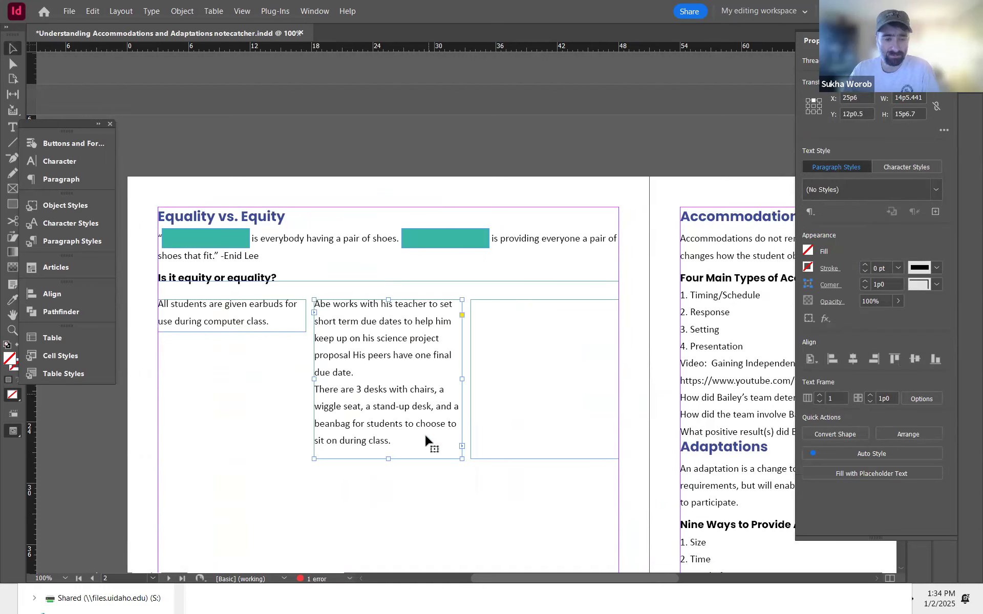
left_click_drag(386, 458, 389, 383)
Step: Thread the remaining text into the third frame and shorten it to fit the desks statement
left_click(461, 372)
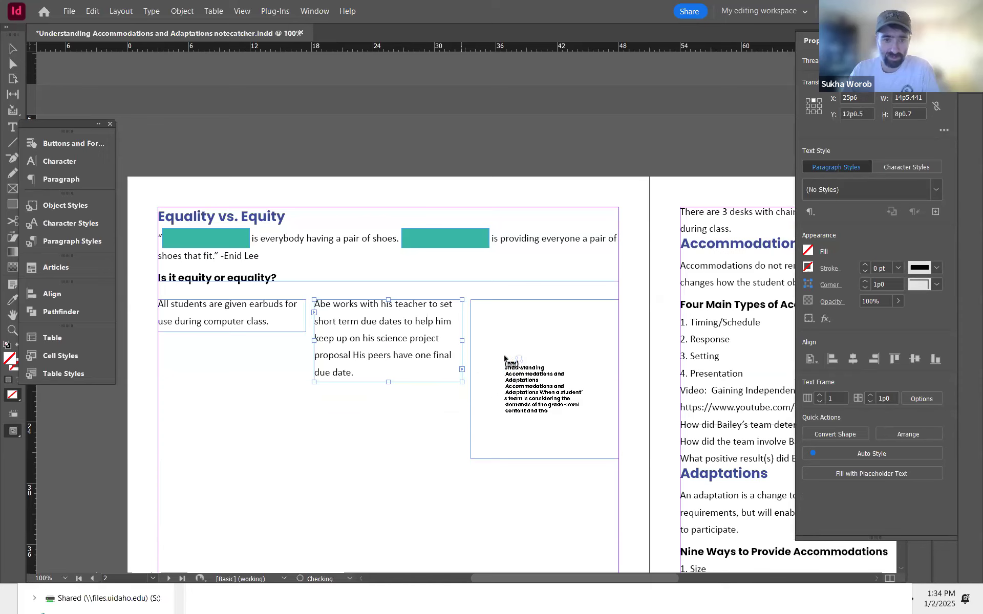
left_click(532, 394)
left_click_drag(544, 458, 554, 363)
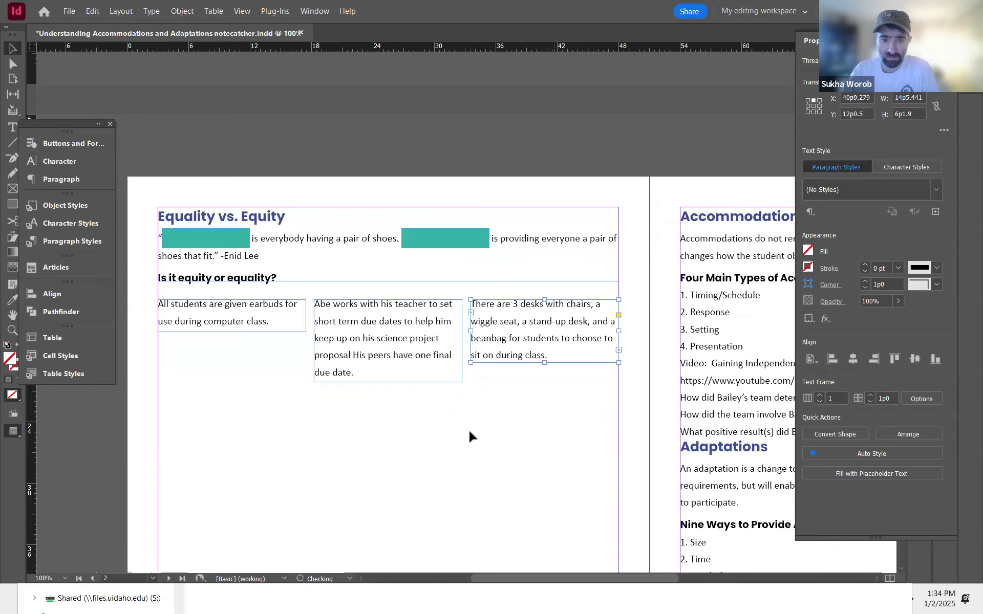
left_click(472, 444)
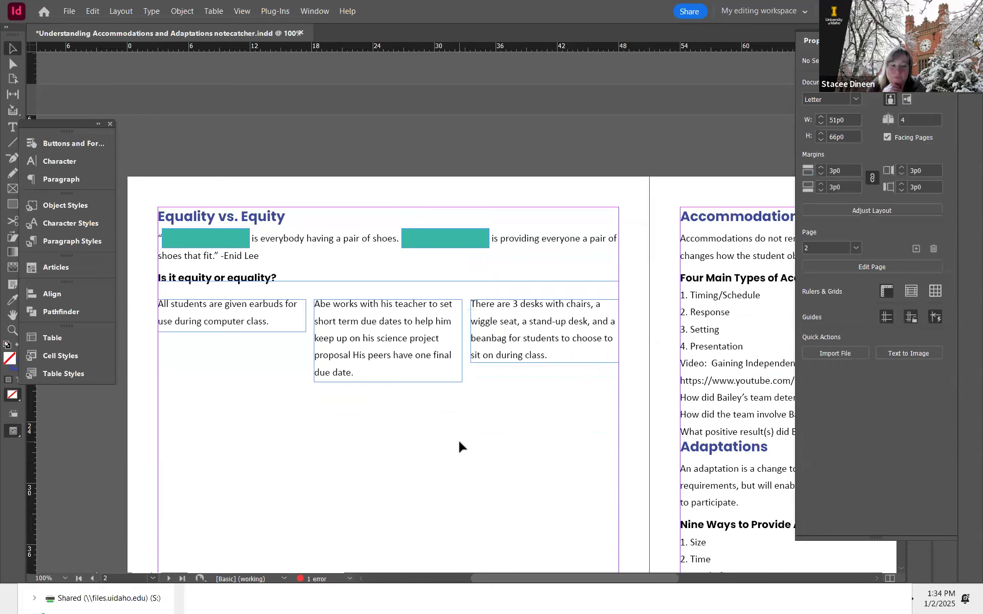
Step: Narrow the three statement frames slightly, nudging the first frame right and the third left inside the margins
scroll(345, 301, "down", 3)
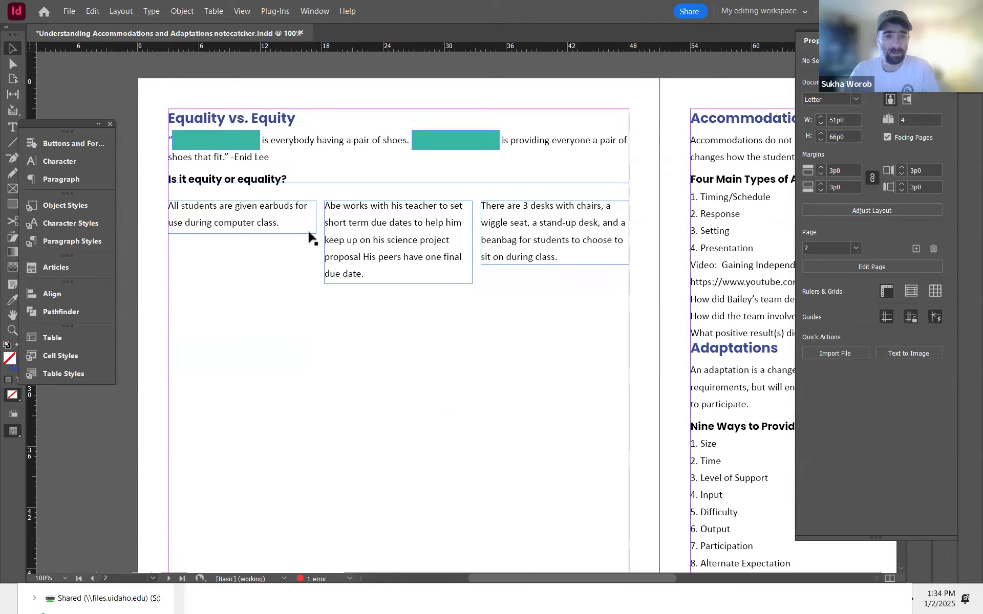
left_click_drag(241, 294, 534, 206)
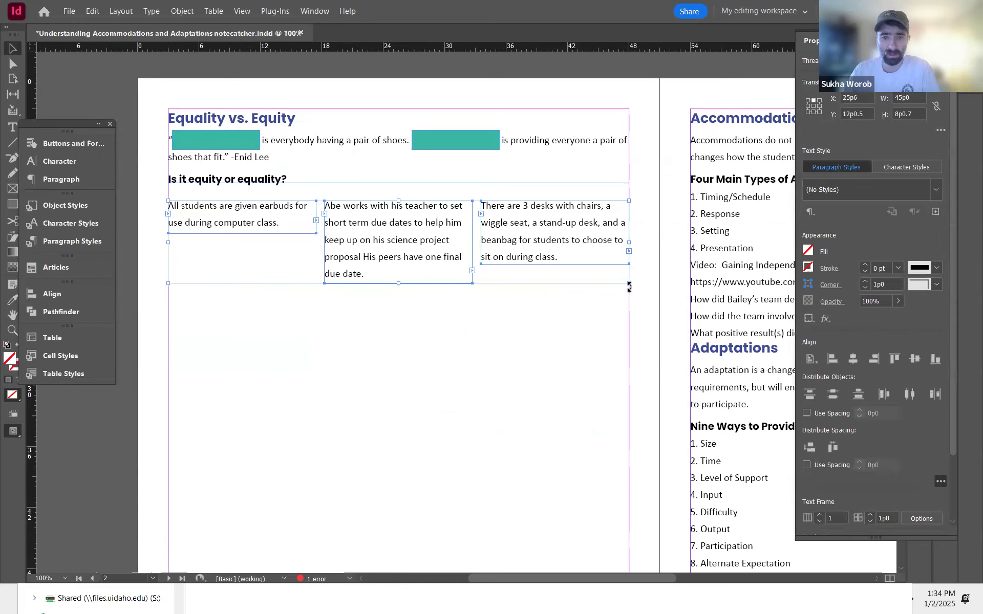
mouse_move(629, 282)
left_mouse_down()
mouse_move(614, 286)
mouse_move(615, 271)
mouse_move(619, 282)
left_mouse_up()
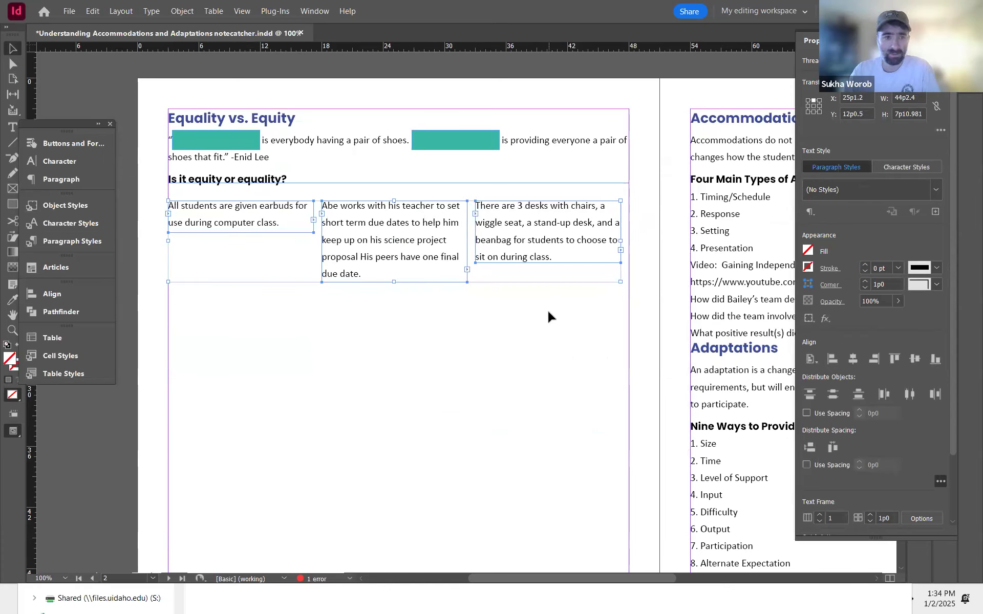
left_click(554, 324)
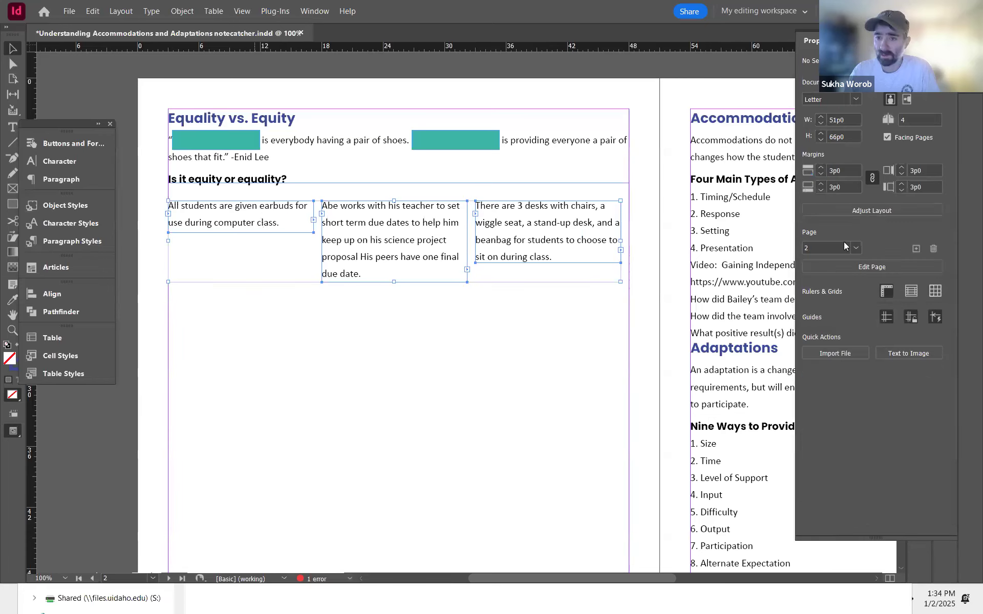
left_click(833, 448)
left_click(484, 376)
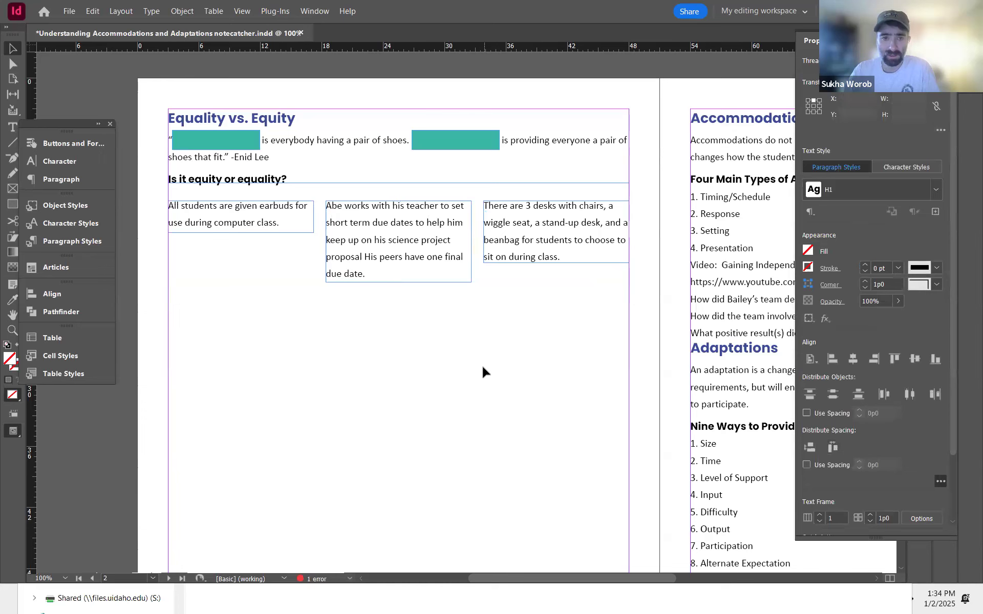
key("m")
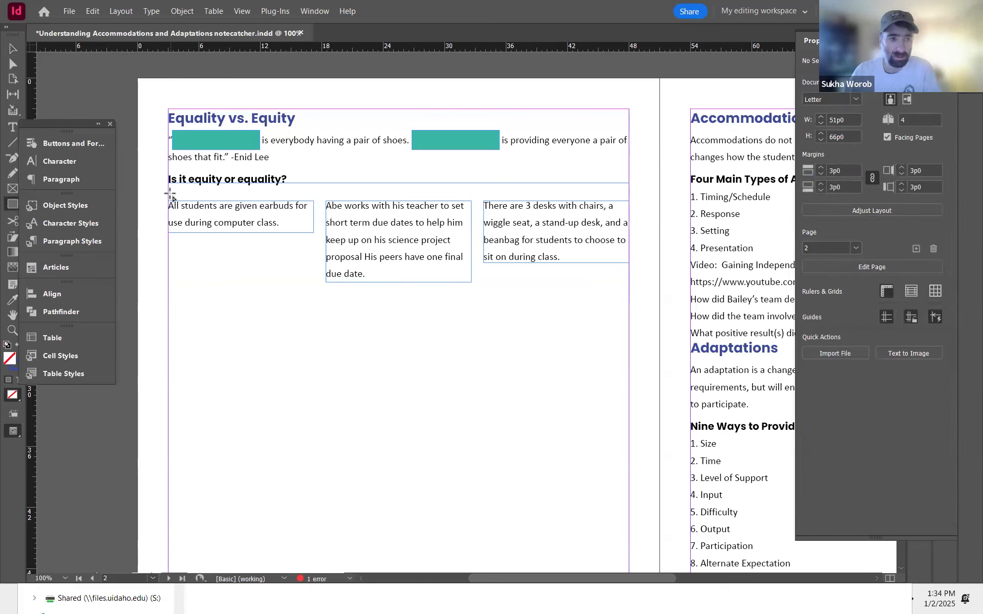
key("v")
left_click(225, 218)
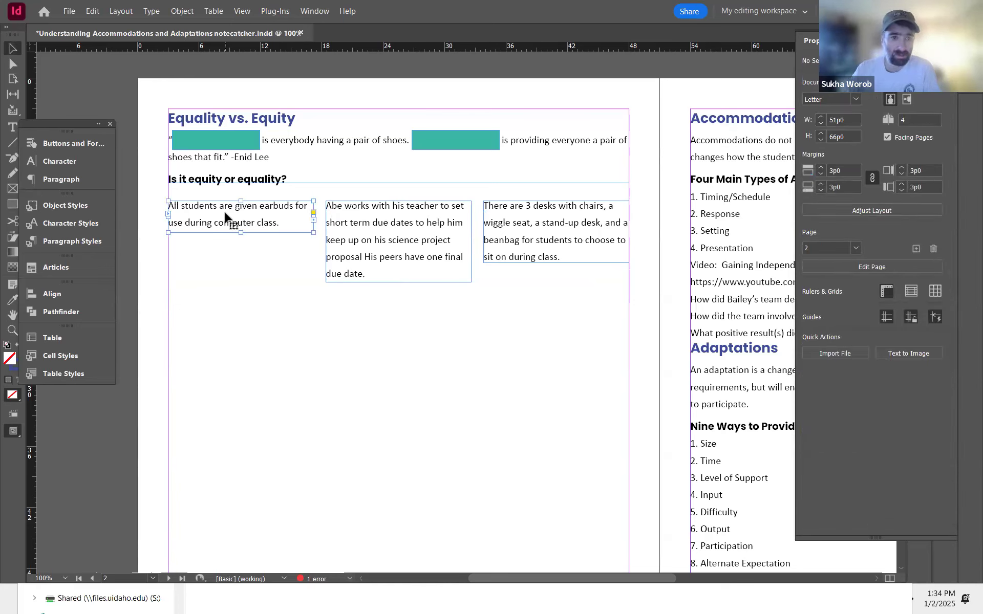
left_click_drag(228, 221, 234, 222)
left_click(500, 233)
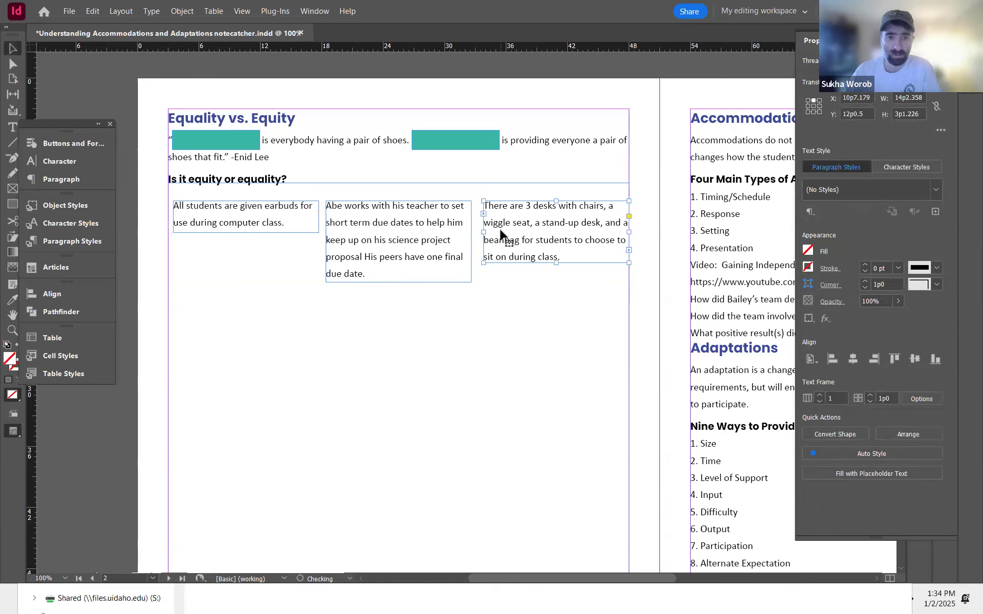
key("Left")
key("Left")
key("Left")
key("Left")
key("Left")
key("Left")
left_click(531, 348)
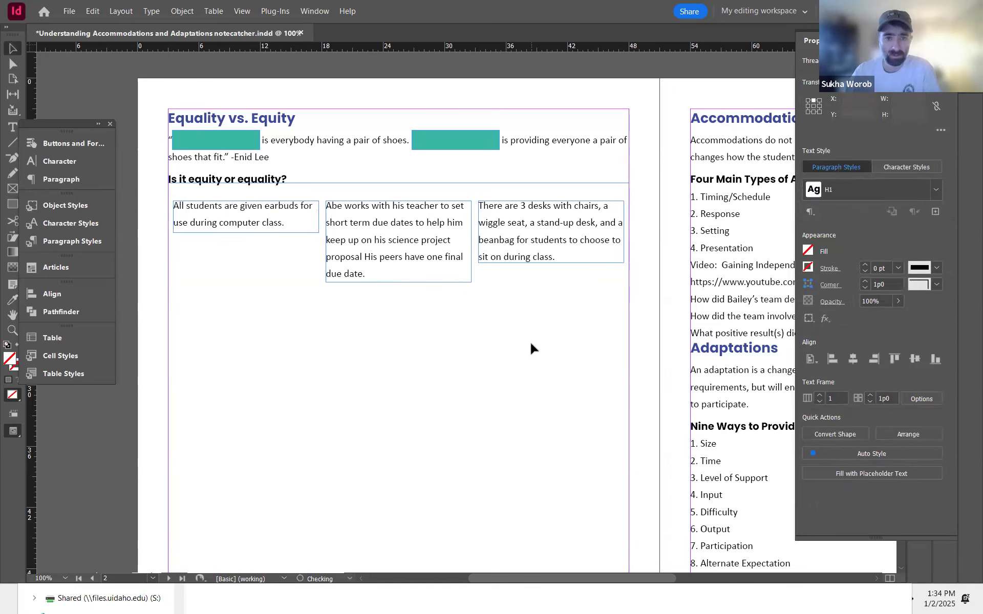
key("m")
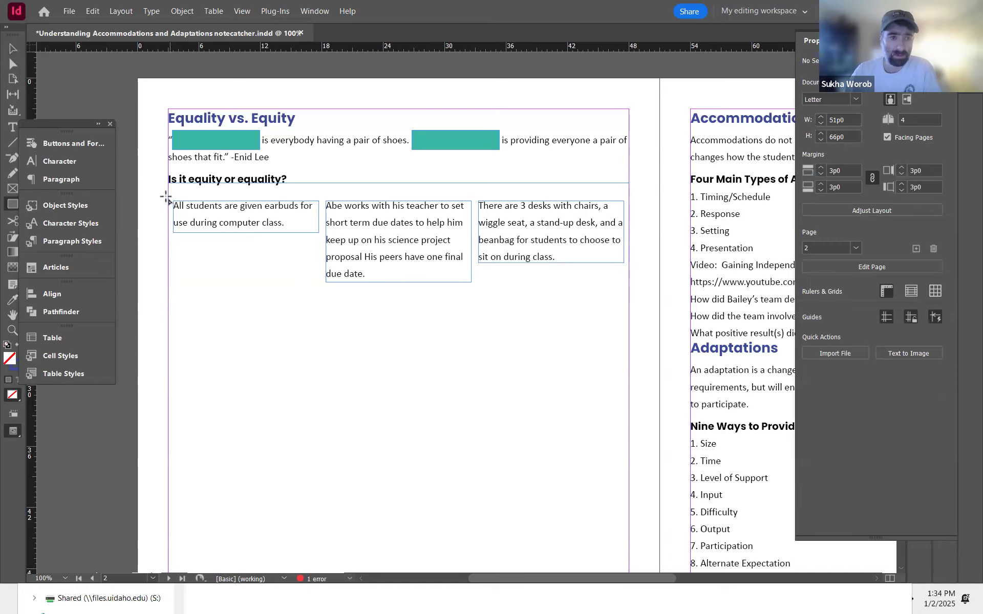
left_click_drag(166, 193, 318, 342)
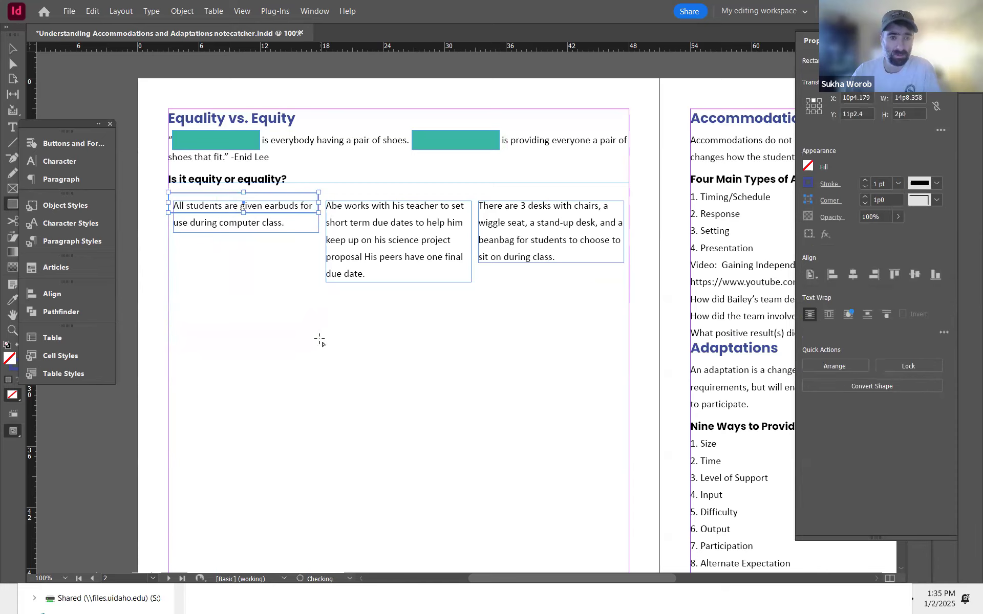
key("ctrl+z")
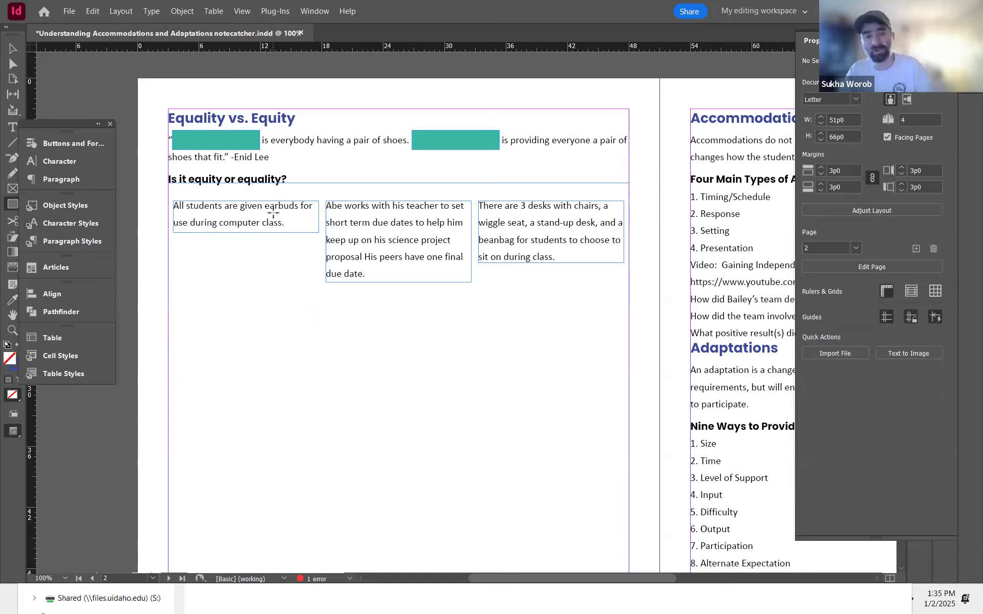
Step: Make [None] the default frame object style in Object Styles
left_click(76, 206)
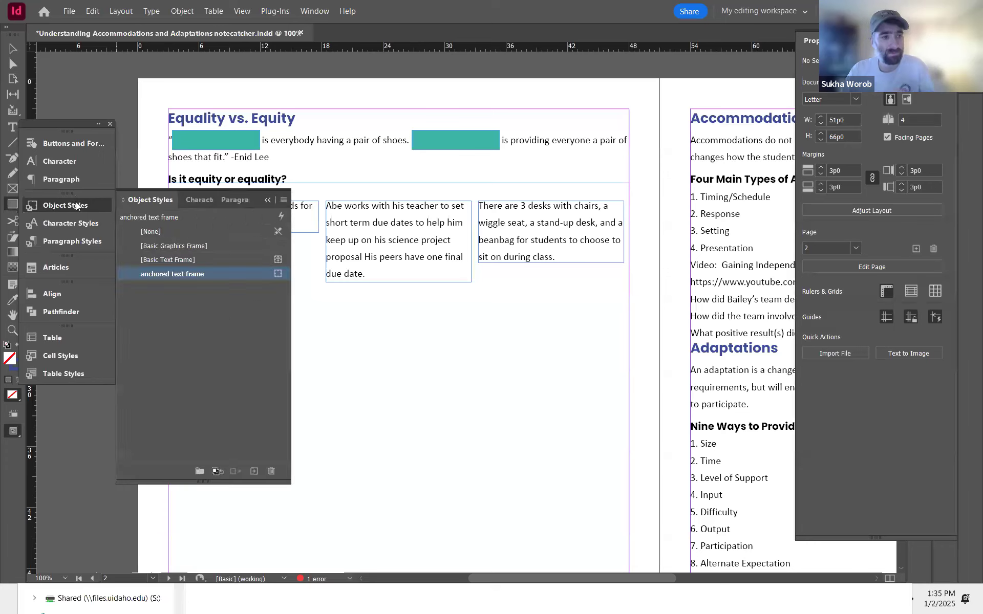
right_click(159, 236)
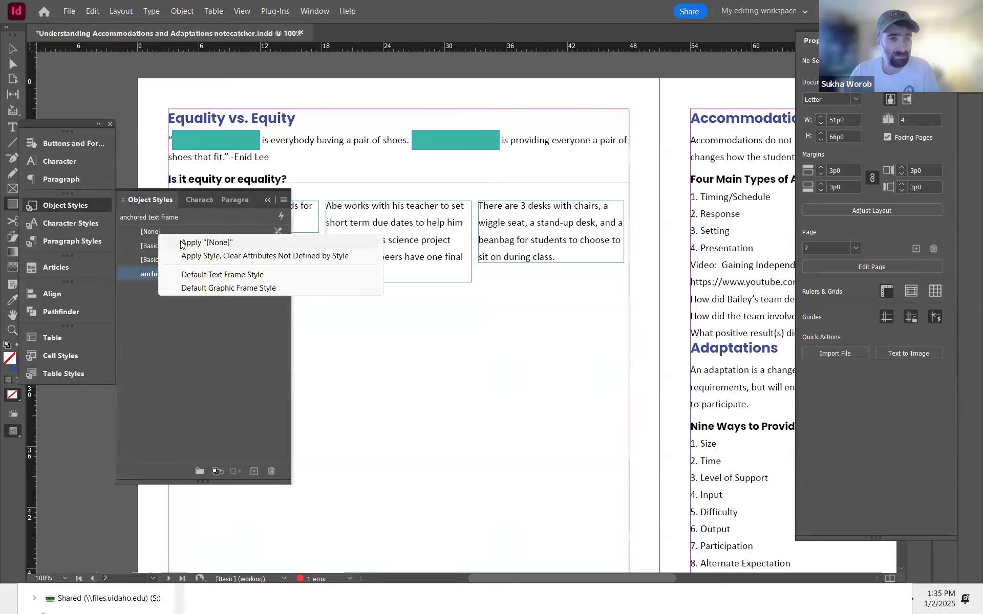
left_click(13, 50)
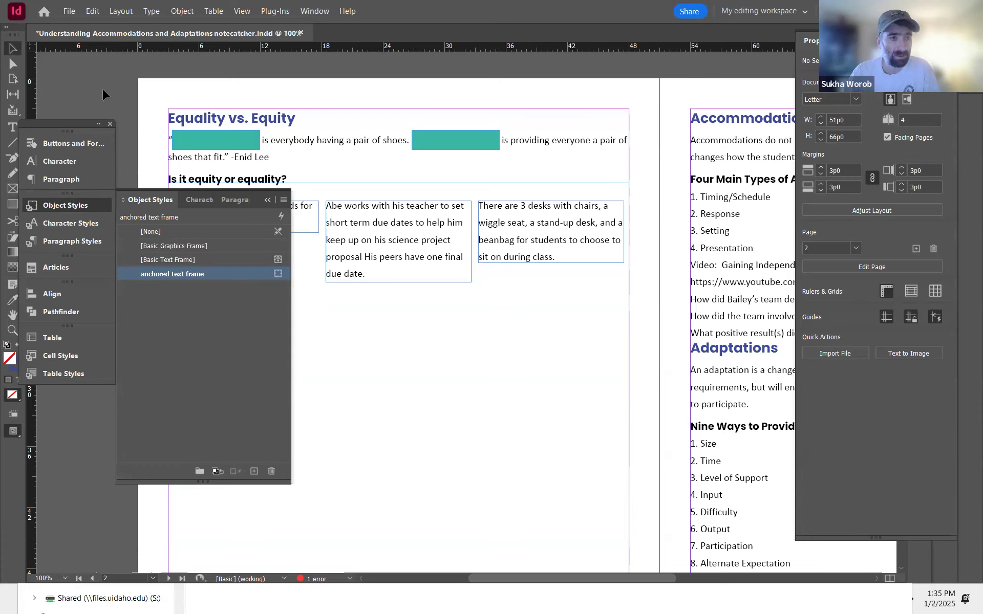
right_click(167, 234)
left_click(244, 277)
Step: Draw a rectangle behind the first statement and duplicate it behind the other two statements
left_click(12, 205)
mouse_move(330, 326)
left_mouse_down()
mouse_move(455, 439)
mouse_move(652, 476)
left_mouse_up()
key("v")
left_click_drag(522, 406, 366, 358)
left_click_drag(493, 379, 515, 264)
left_click_drag(497, 390, 427, 397)
left_click_drag(444, 317, 738, 328)
left_click_drag(561, 444, 608, 463)
Step: Set the width of each of the three statement text frames to 13p6
left_click(490, 322)
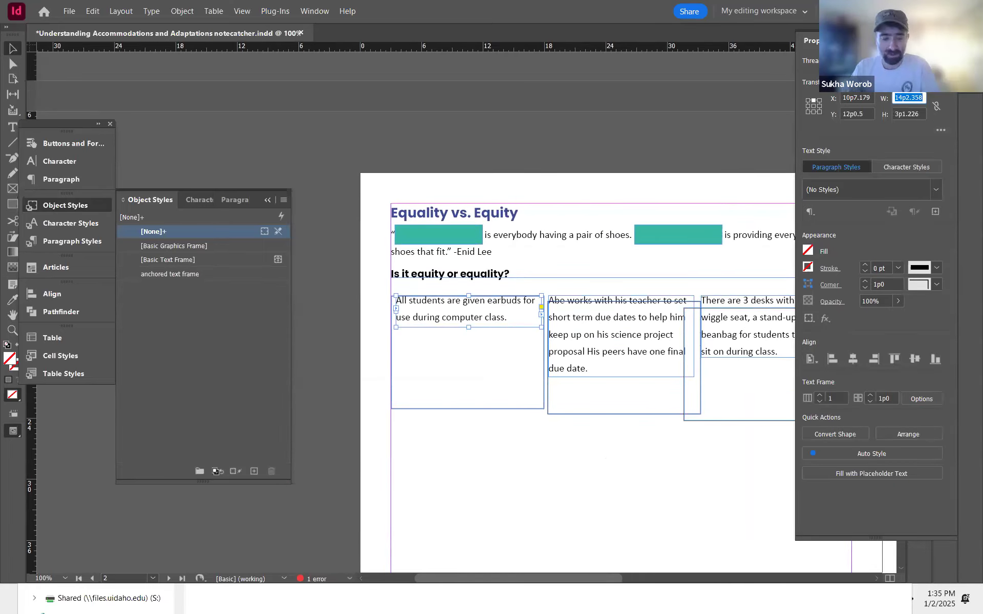
type("13p6")
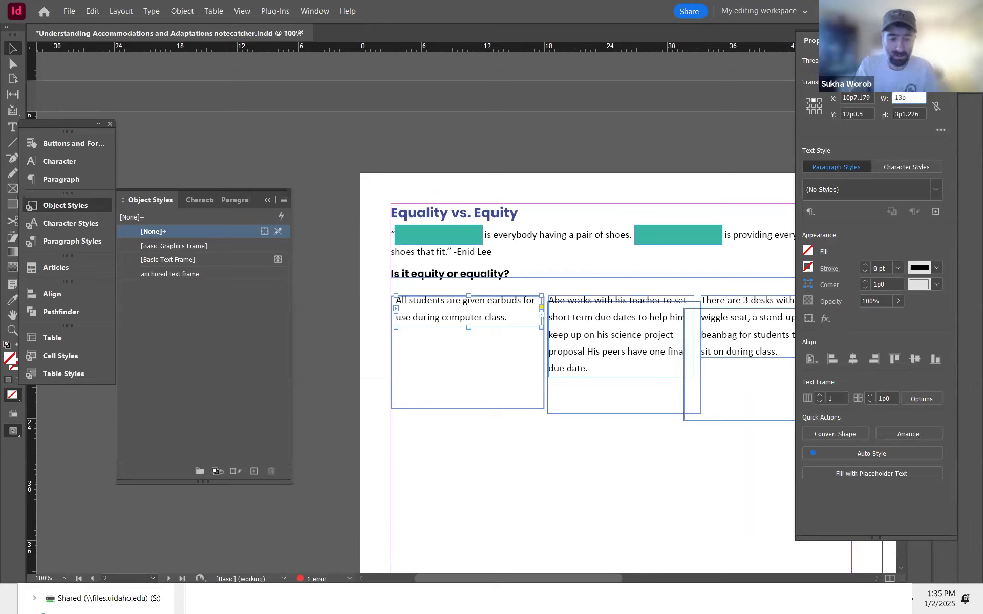
key("Return")
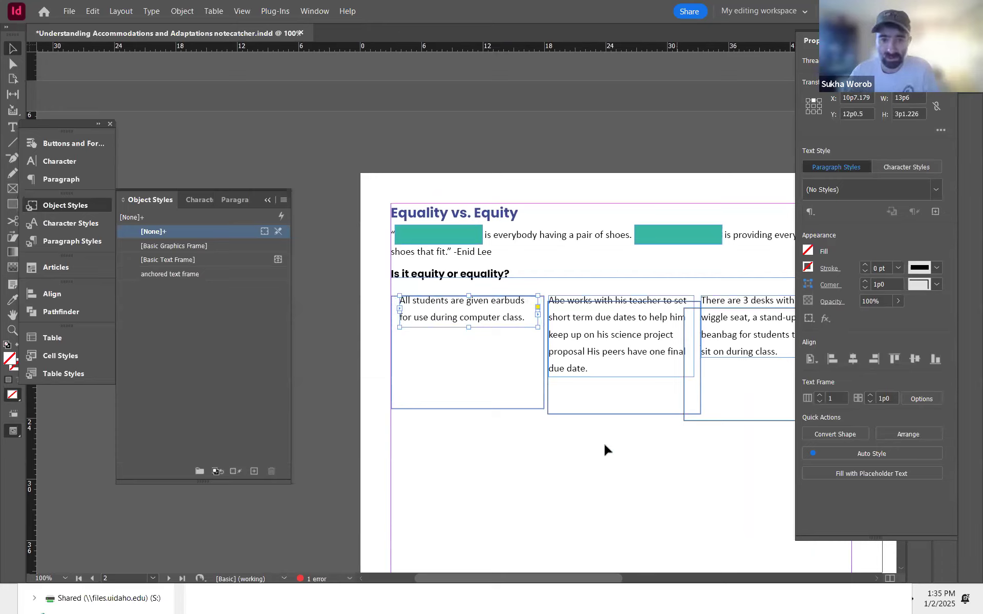
left_click(617, 342)
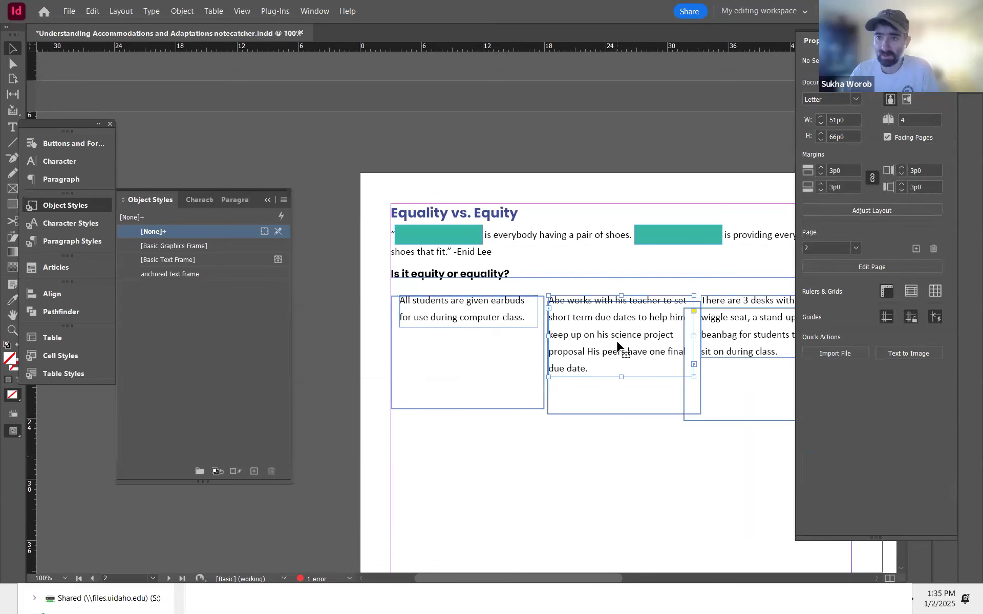
double_click(907, 99)
type("13p6")
key("Return")
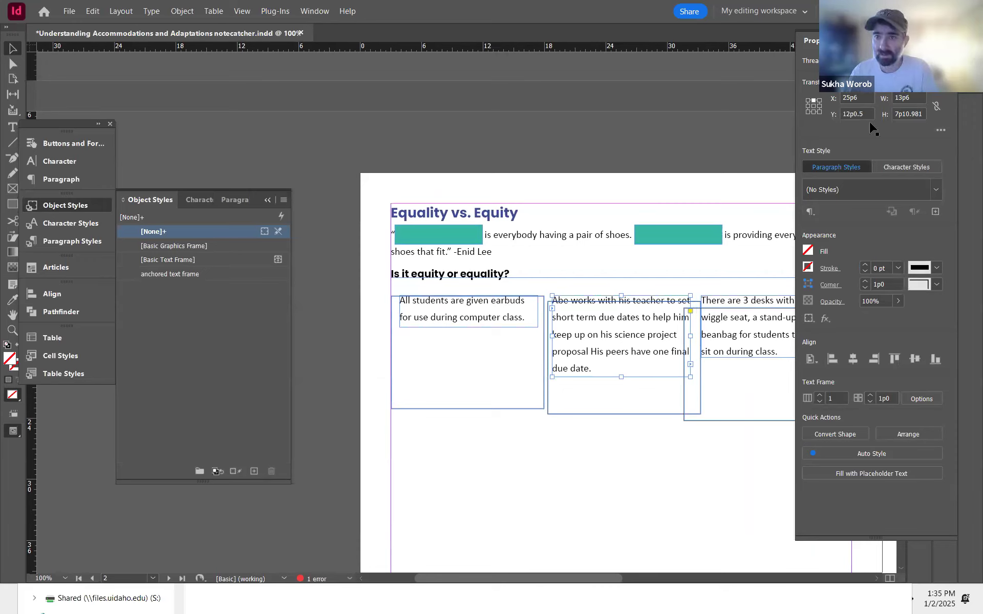
double_click(899, 99)
type("13p6")
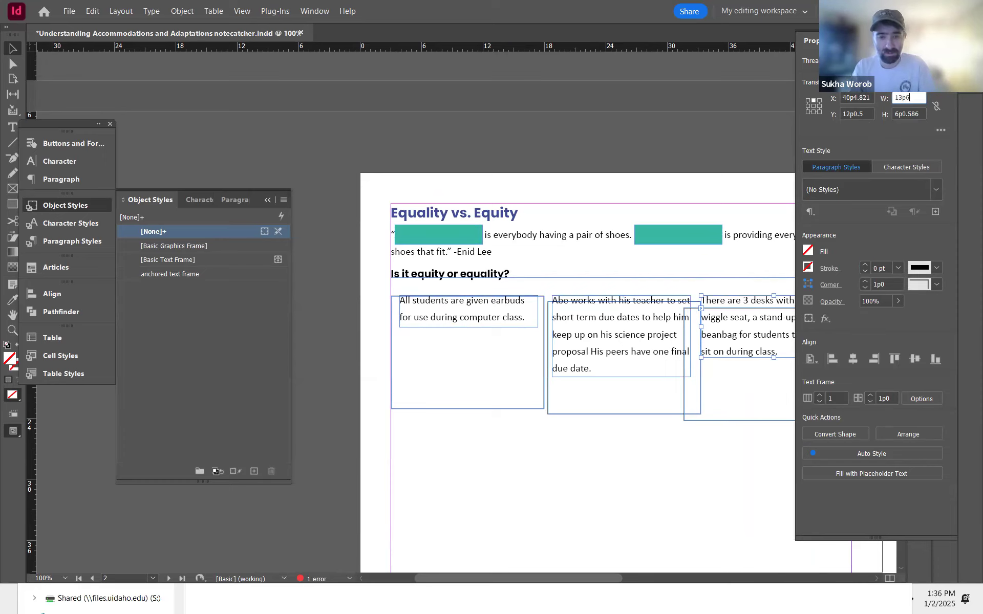
key("Return")
Step: Give the first rectangle rounded corners with a 0p2 corner size
left_click(528, 466)
left_click_drag(529, 466, 475, 344)
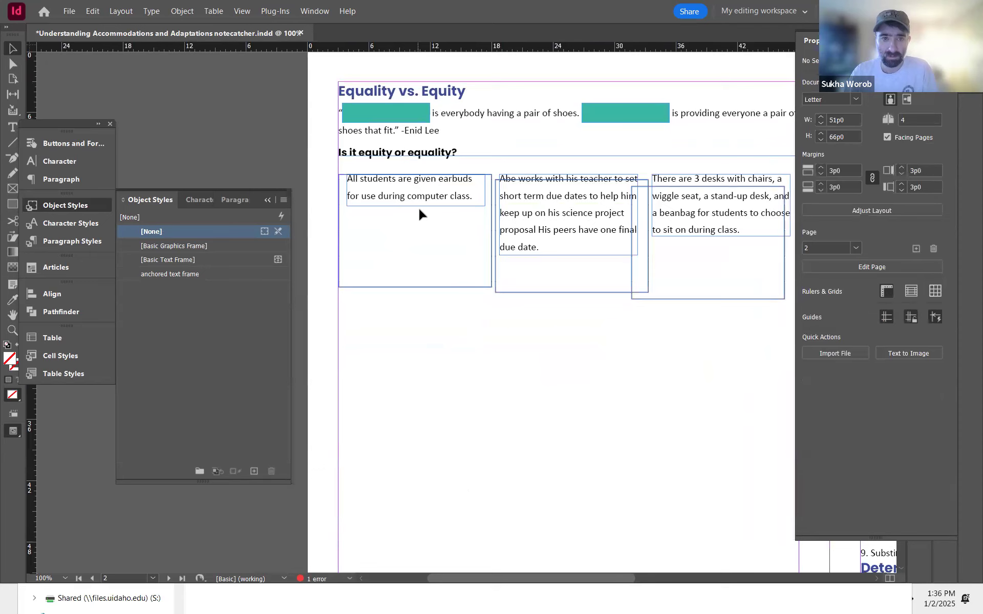
left_click_drag(444, 250, 421, 307)
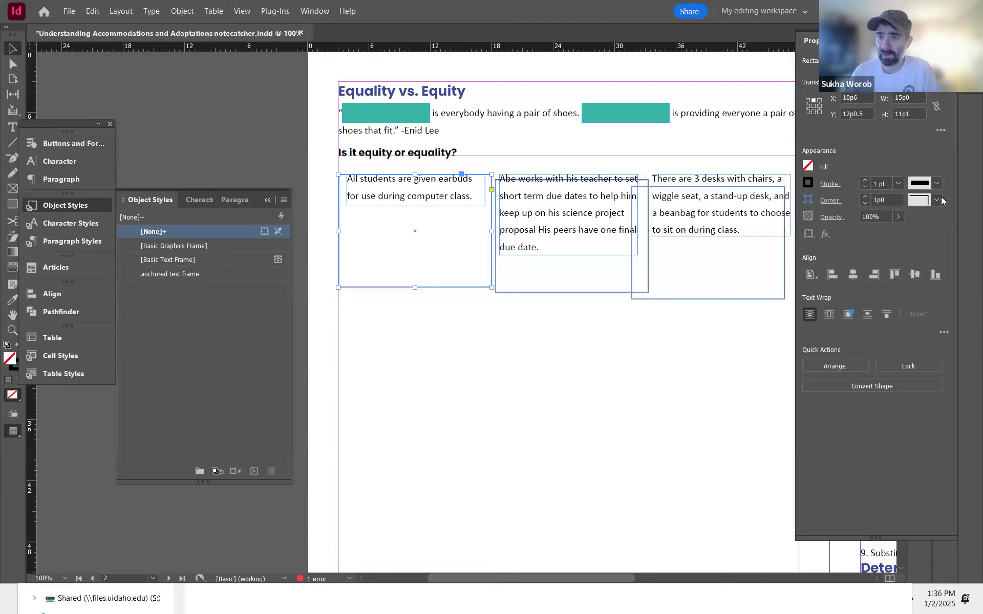
left_click(941, 200)
left_click(888, 278)
double_click(883, 201)
type("0p")
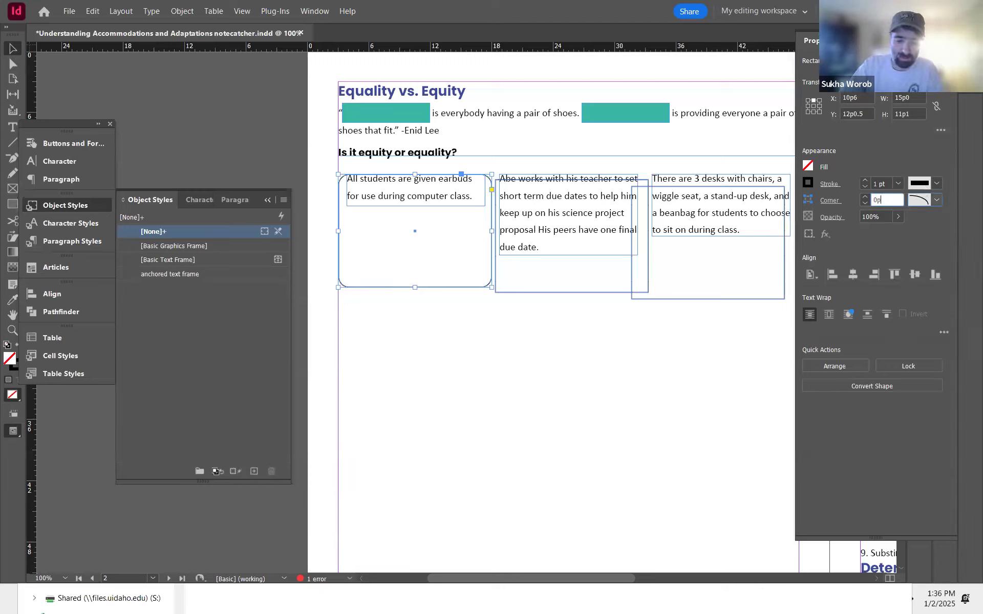
type("2")
key("Return")
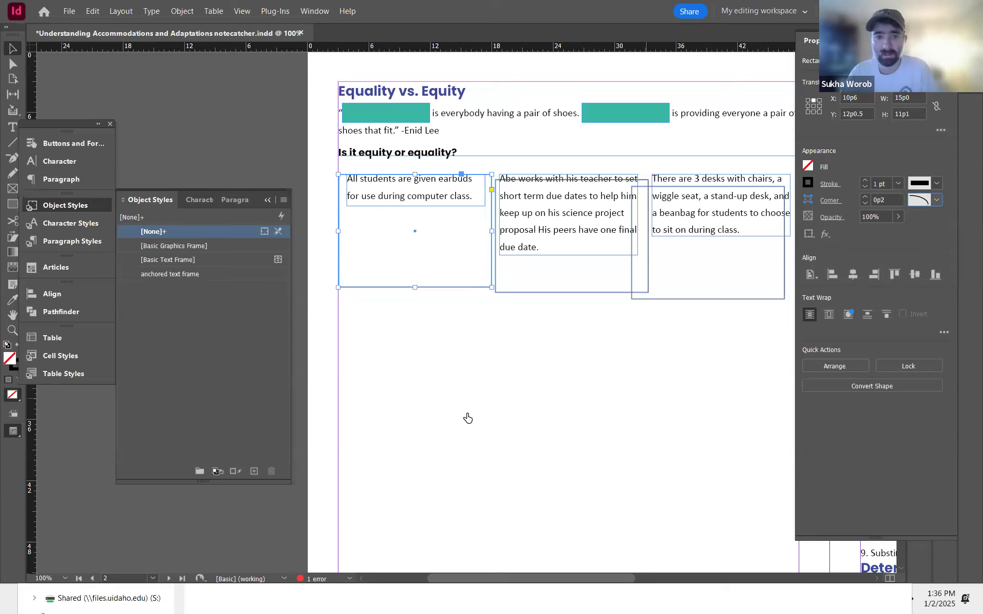
left_click(463, 417)
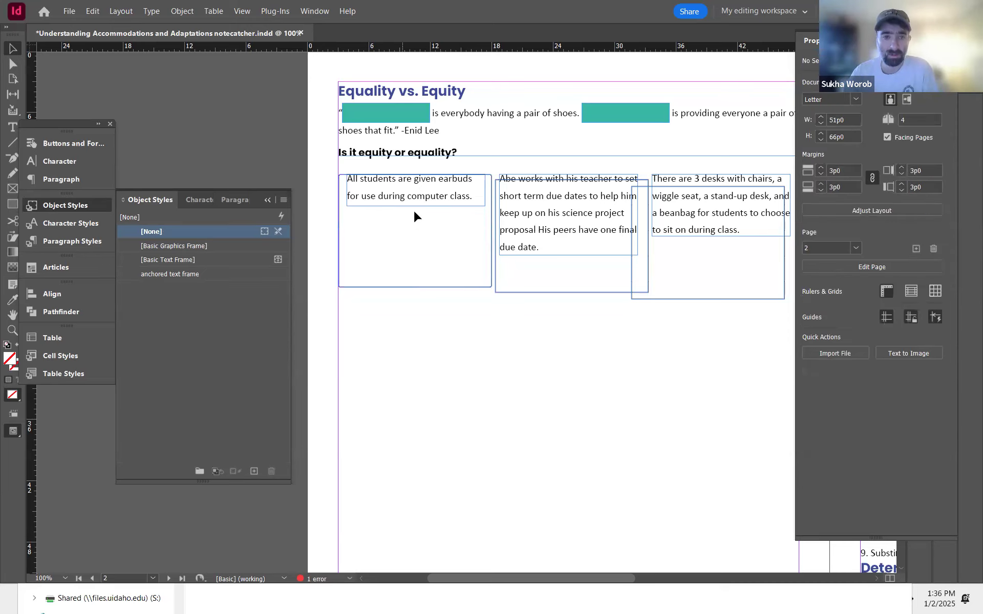
Step: Copy the first rectangle's rounded corner appearance to the other rectangles with the Eyedropper
left_click_drag(453, 378, 382, 330)
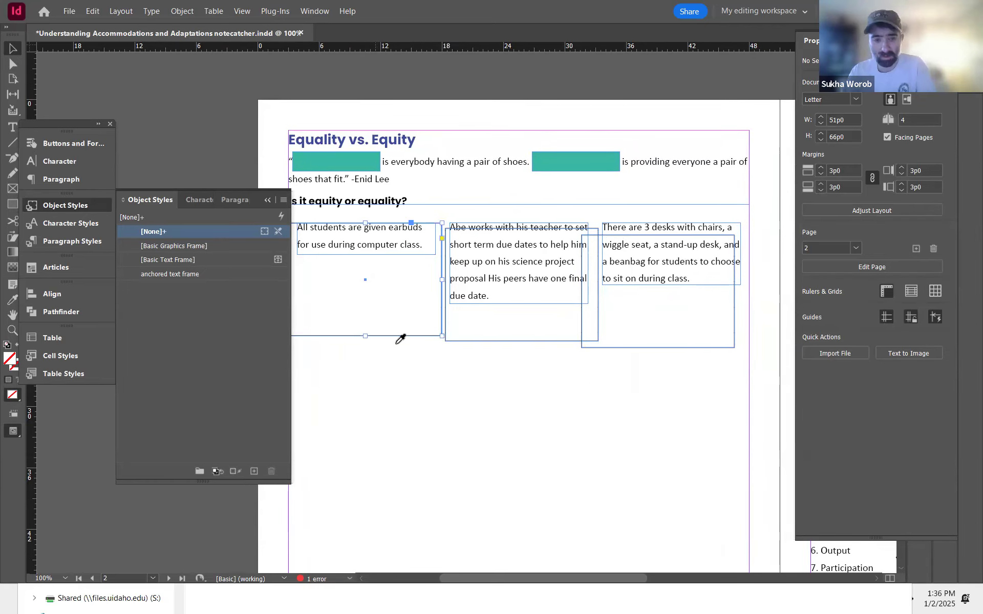
key("i")
left_click(473, 334)
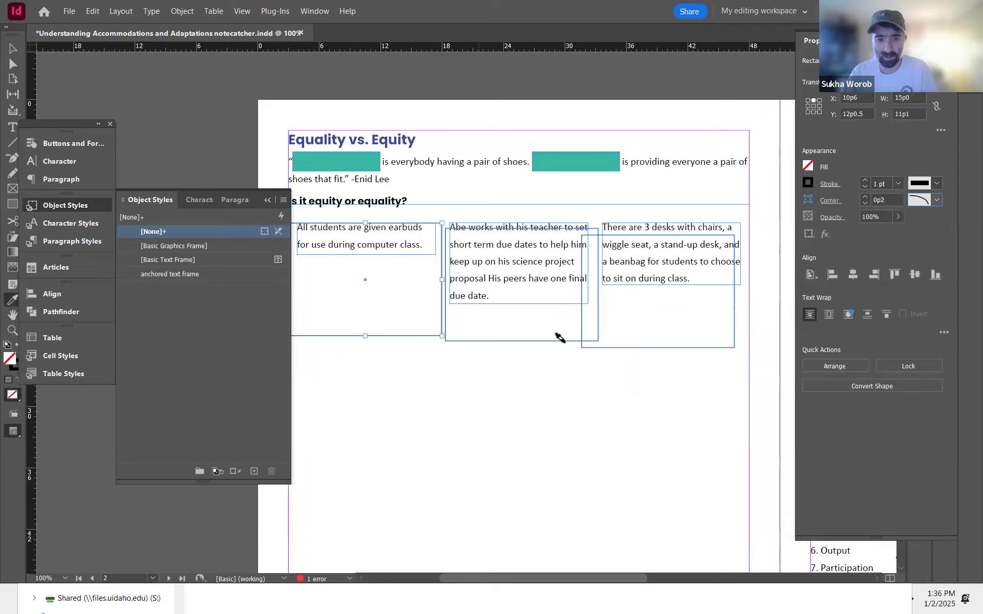
key("v")
Step: Select the three rectangles and distribute their horizontal spacing evenly
left_click_drag(682, 425, 361, 219)
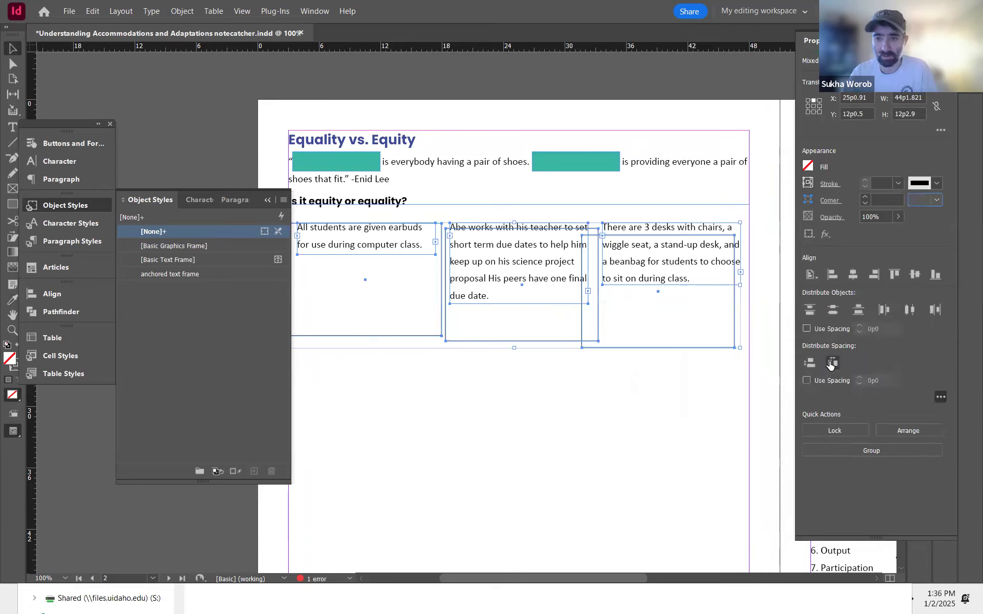
left_click(527, 361)
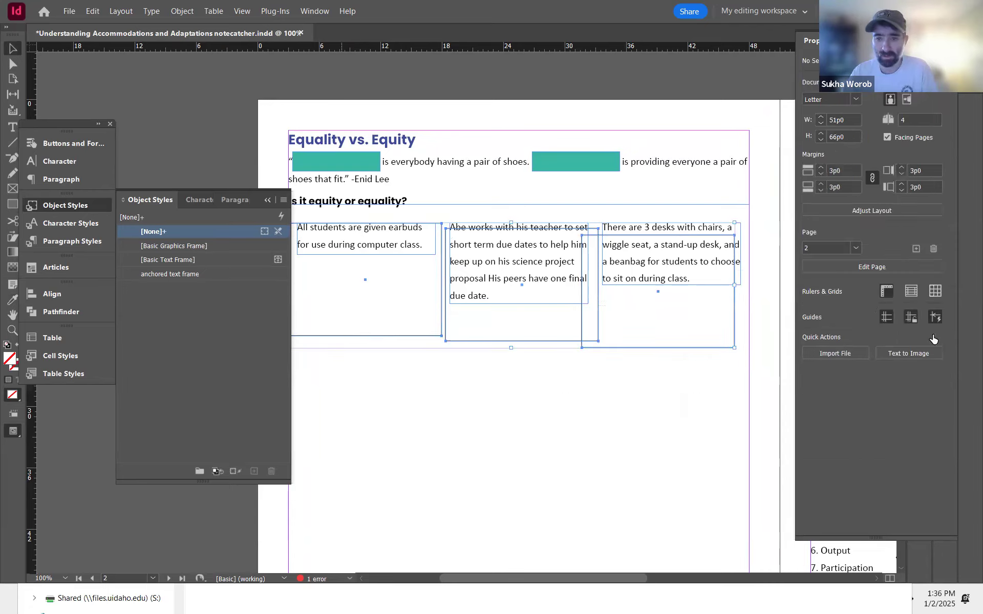
left_click(833, 362)
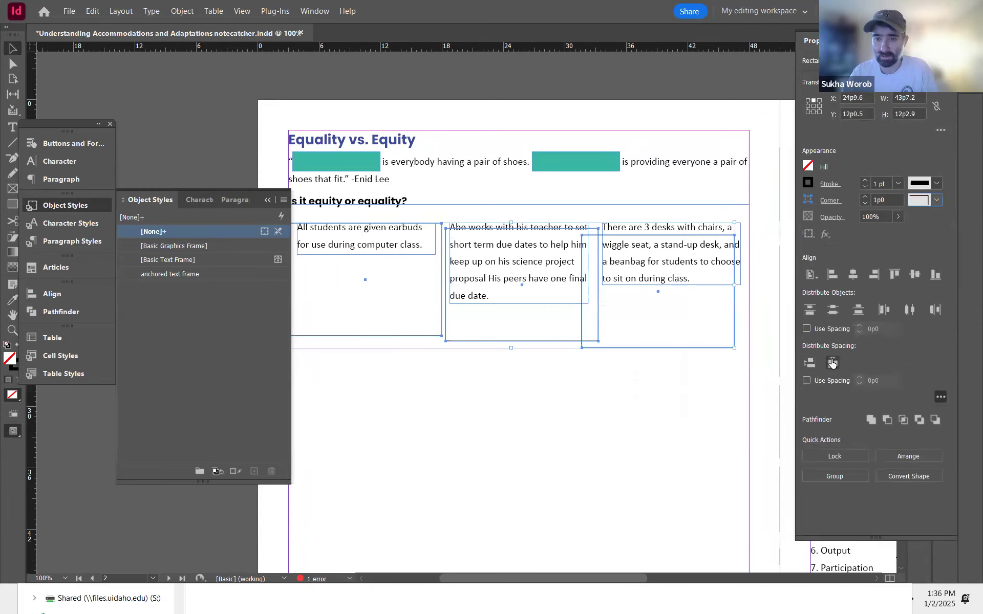
left_click(604, 359)
left_click(522, 266)
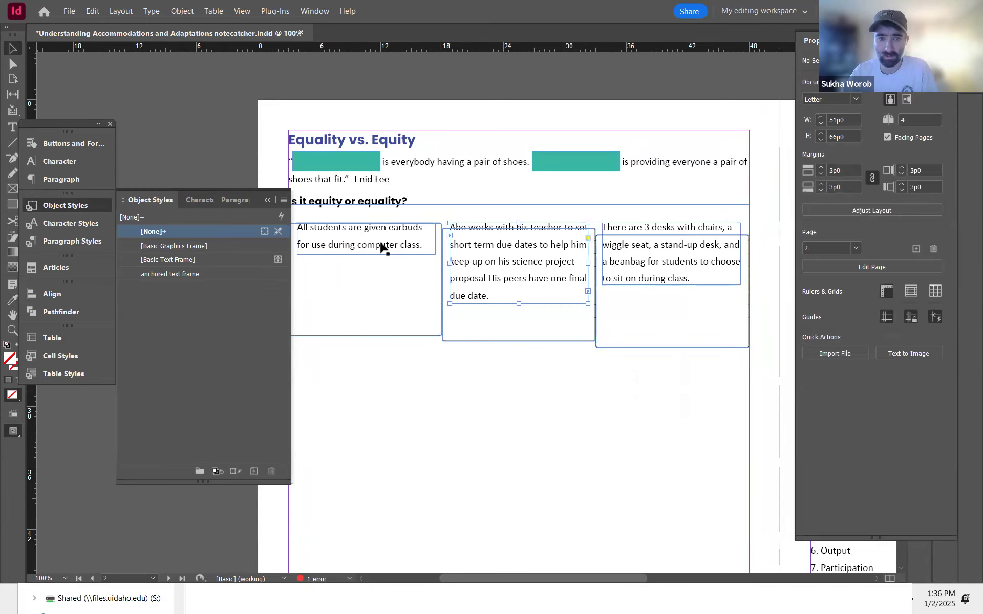
Step: Select the first rectangle with its statement frame and zoom in to check how they fit together
left_click(358, 247)
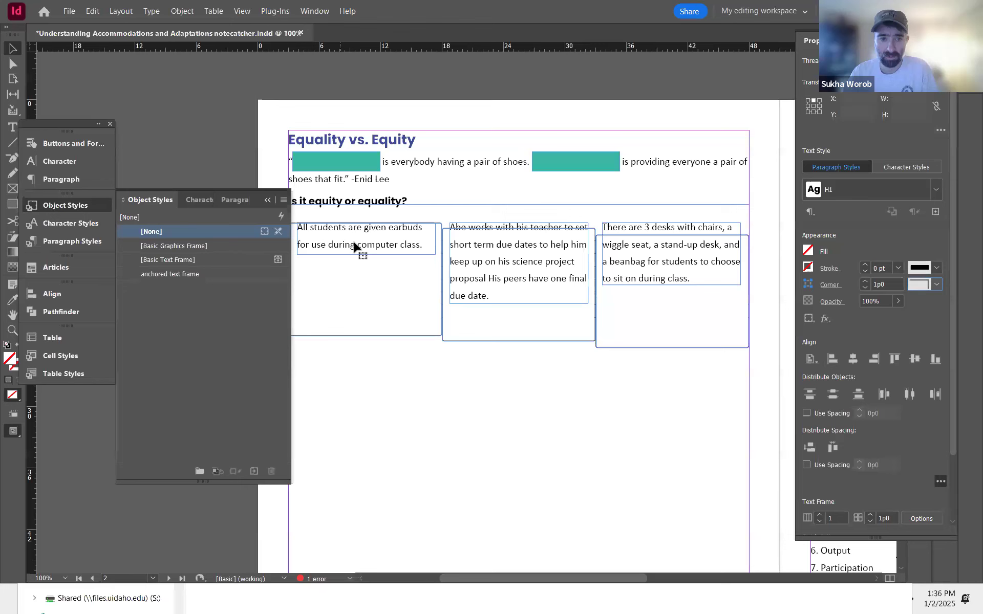
left_click_drag(497, 384, 459, 271)
left_click_drag(441, 329, 435, 370)
left_click_drag(407, 186, 439, 365)
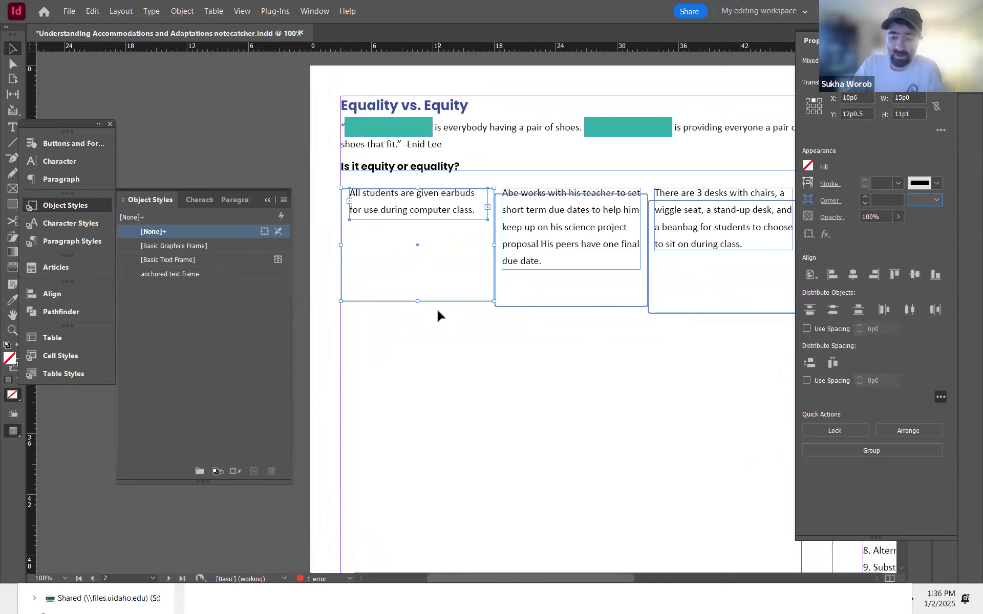
key("ctrl+equal")
left_click(333, 213)
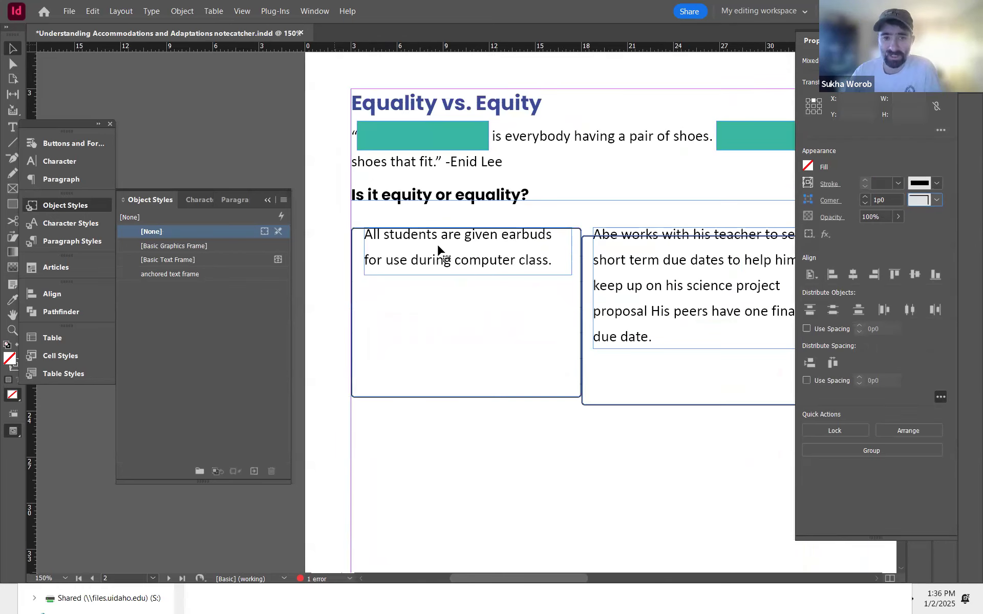
Step: Rearrange the three rounded rectangles side by side and align their top edges to the first rectangle
scroll(430, 375, "right", 5)
scroll(431, 375, "down", 1)
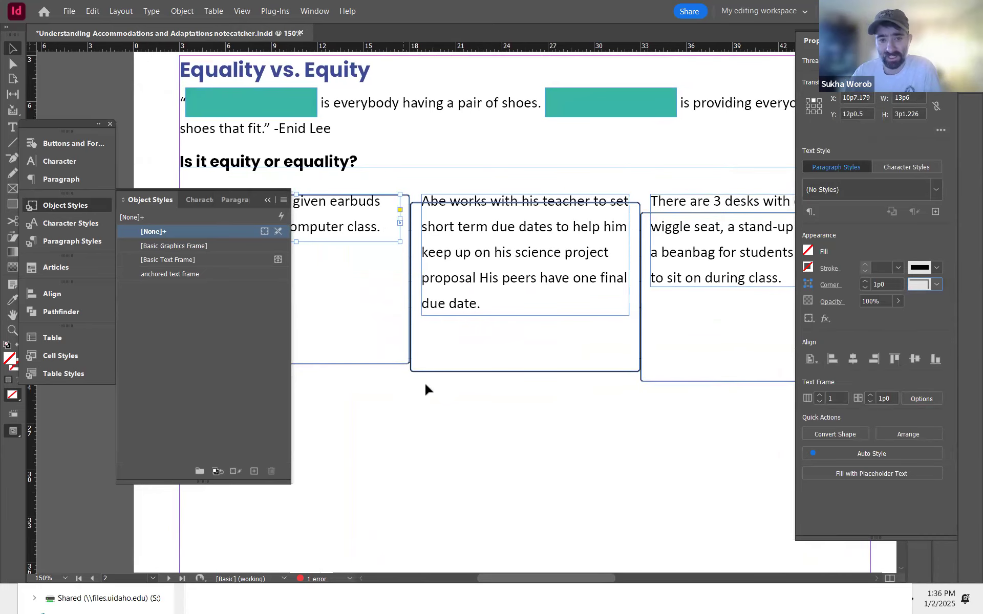
key("ctrl+minus")
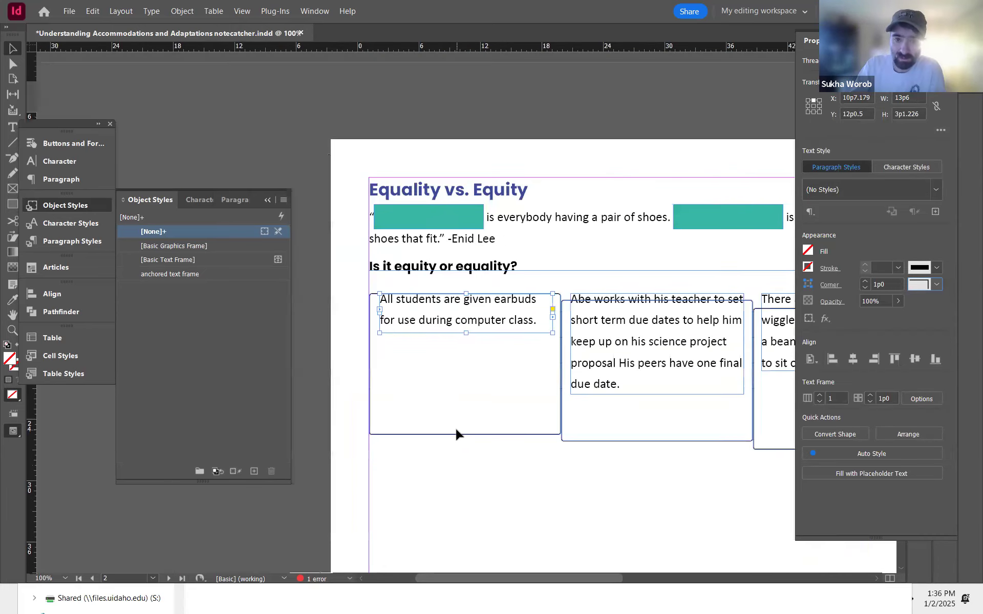
left_click_drag(457, 435, 309, 366)
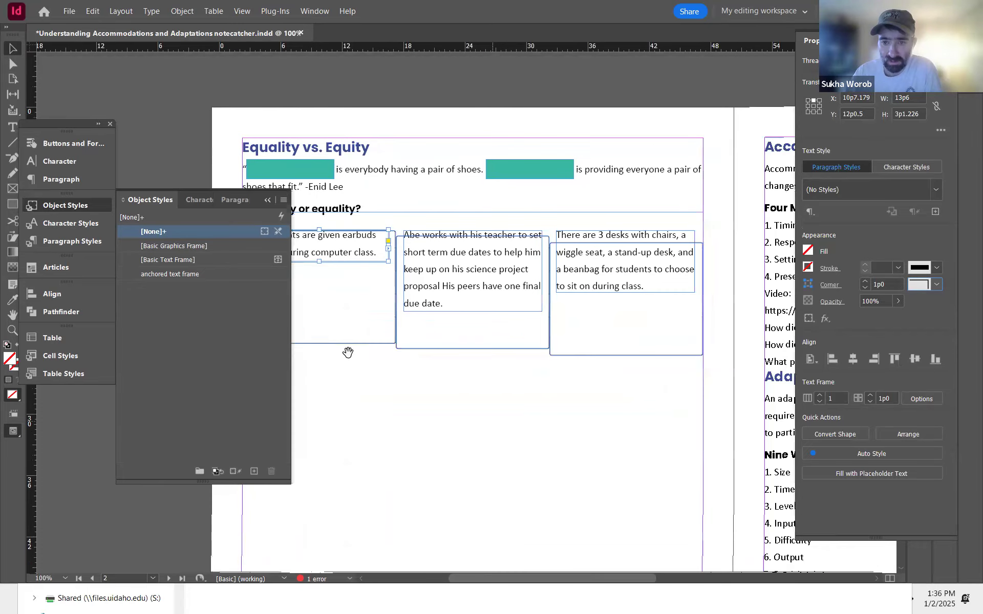
left_click(607, 344)
left_click(414, 370)
left_click_drag(414, 370, 377, 339)
left_click_drag(394, 286, 634, 357)
left_click_drag(660, 455, 287, 316)
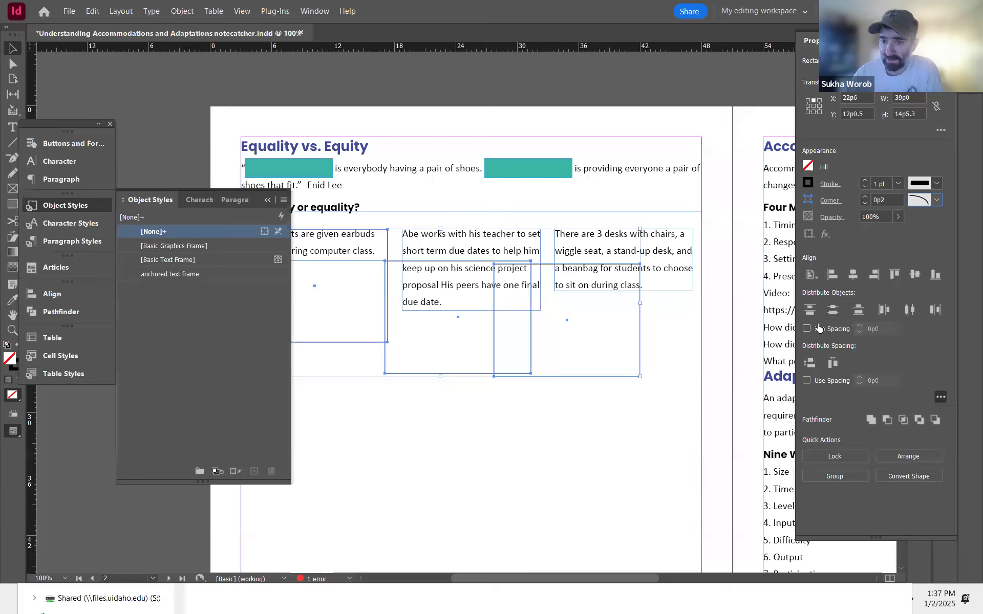
left_click(832, 363)
left_click_drag(646, 433, 490, 372)
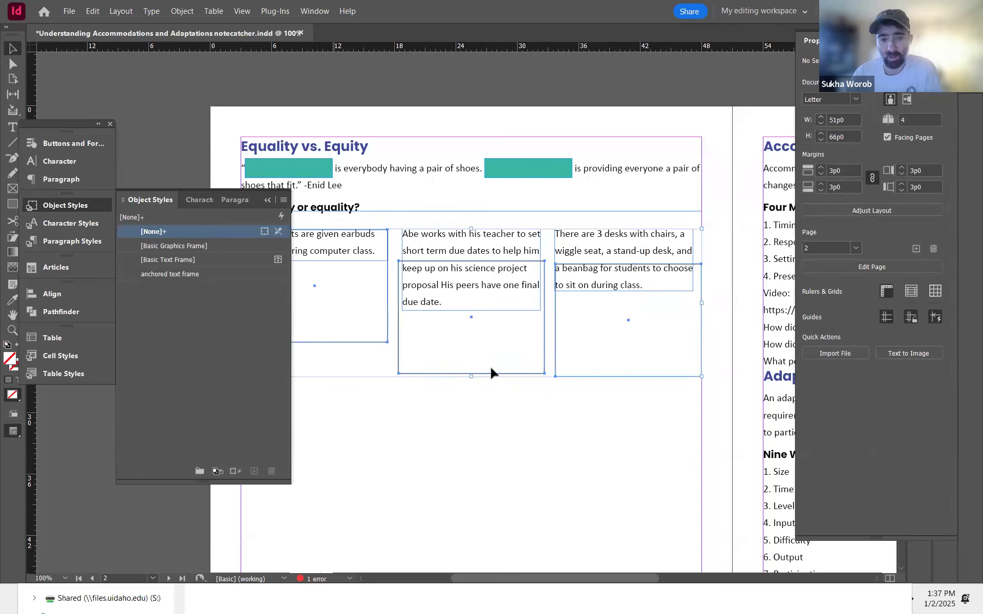
left_click_drag(523, 482, 604, 497)
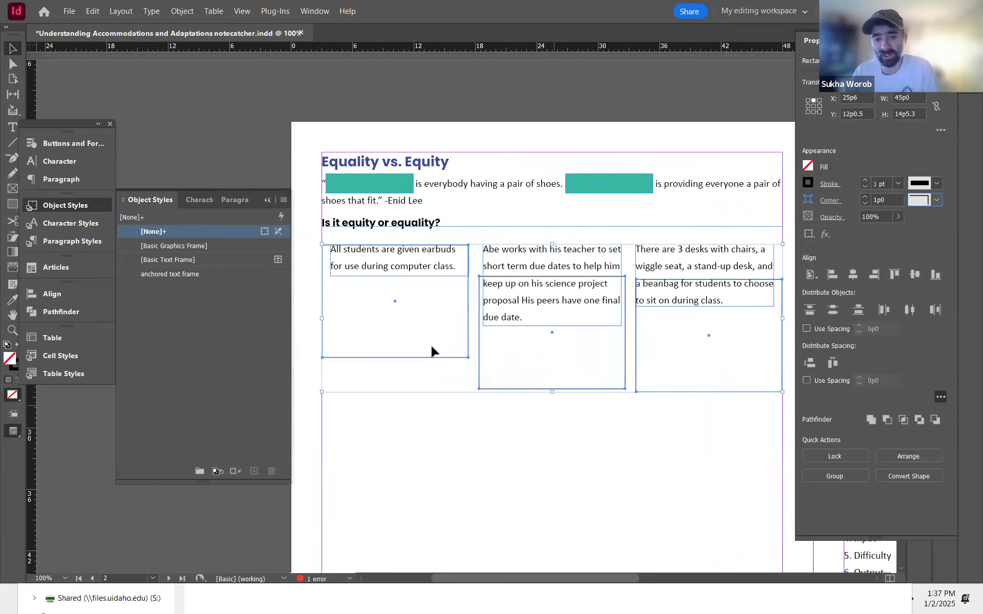
left_click(467, 334)
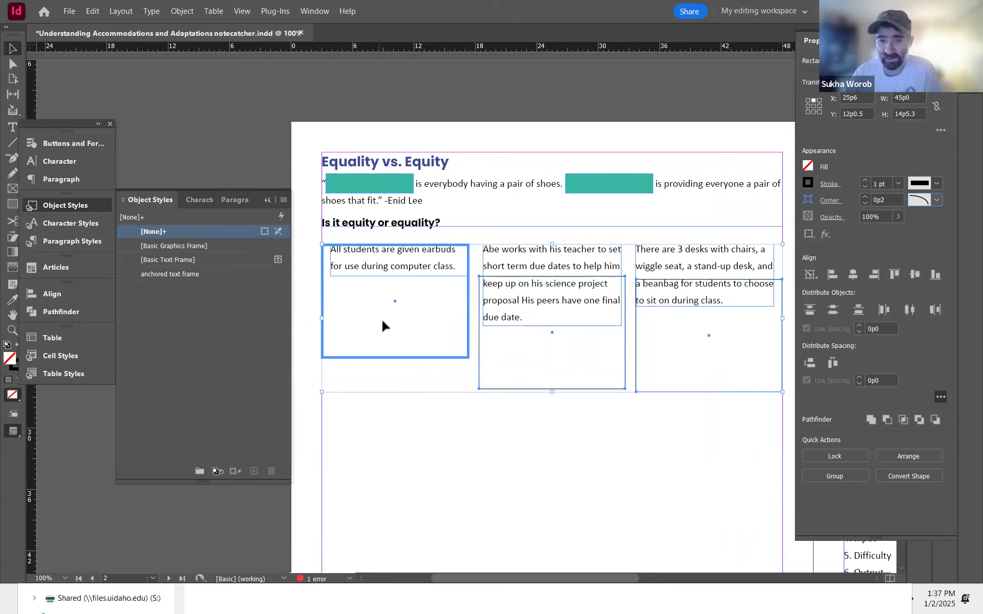
left_click(893, 278)
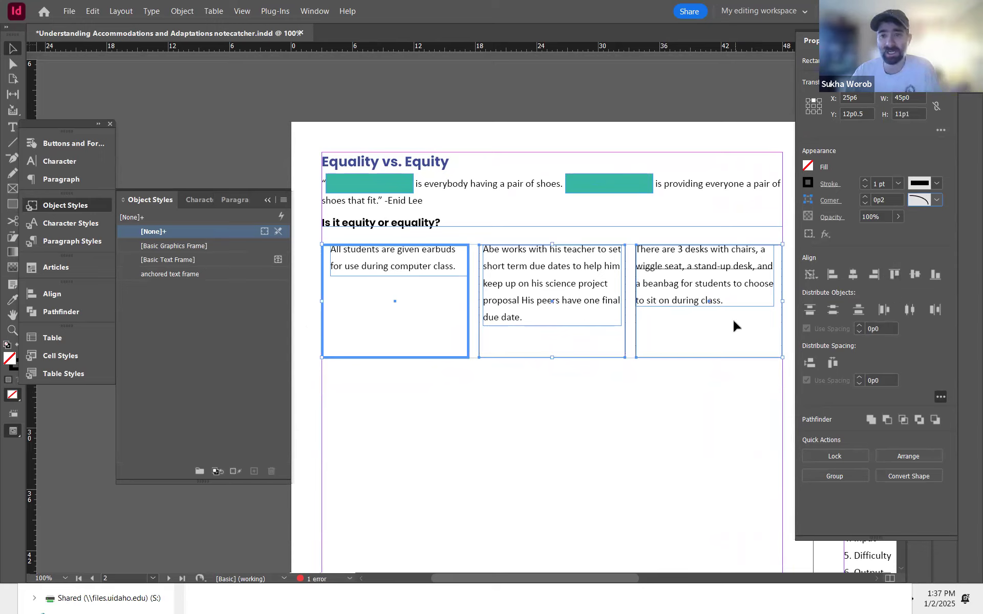
Step: Center each statement text frame horizontally within its rounded rectangle
left_click(428, 422)
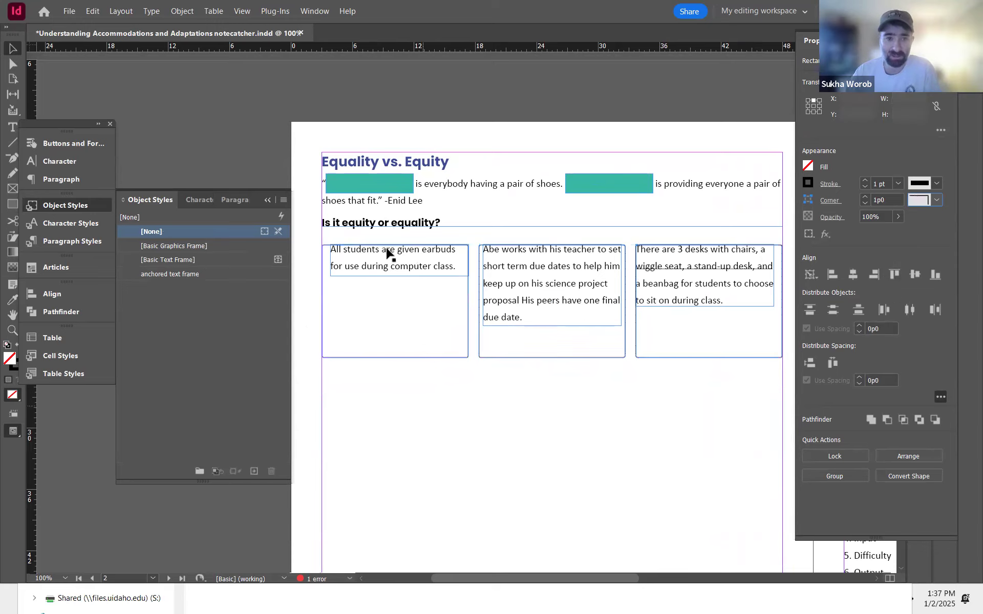
left_click(413, 299)
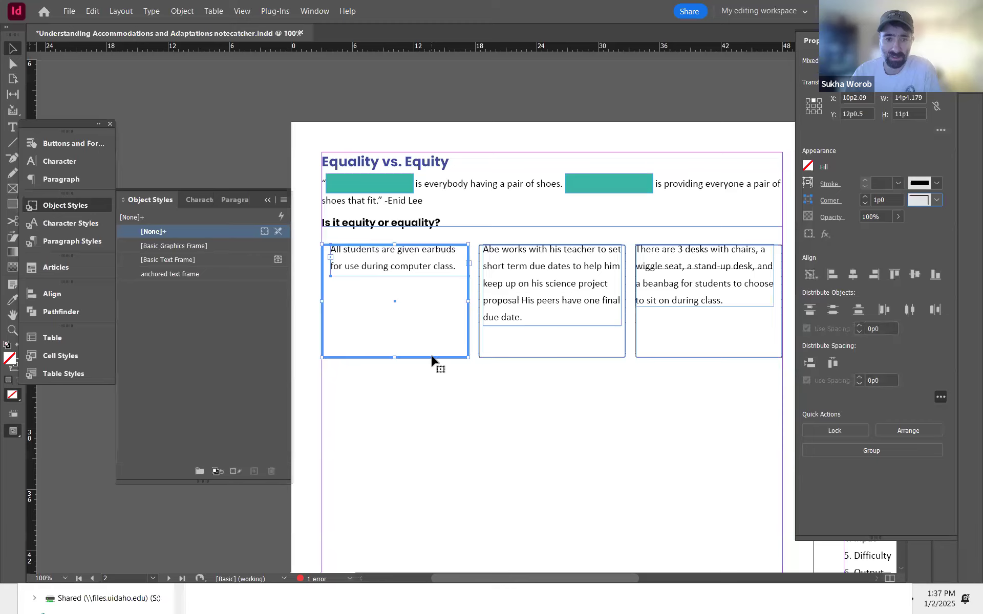
left_click(853, 275)
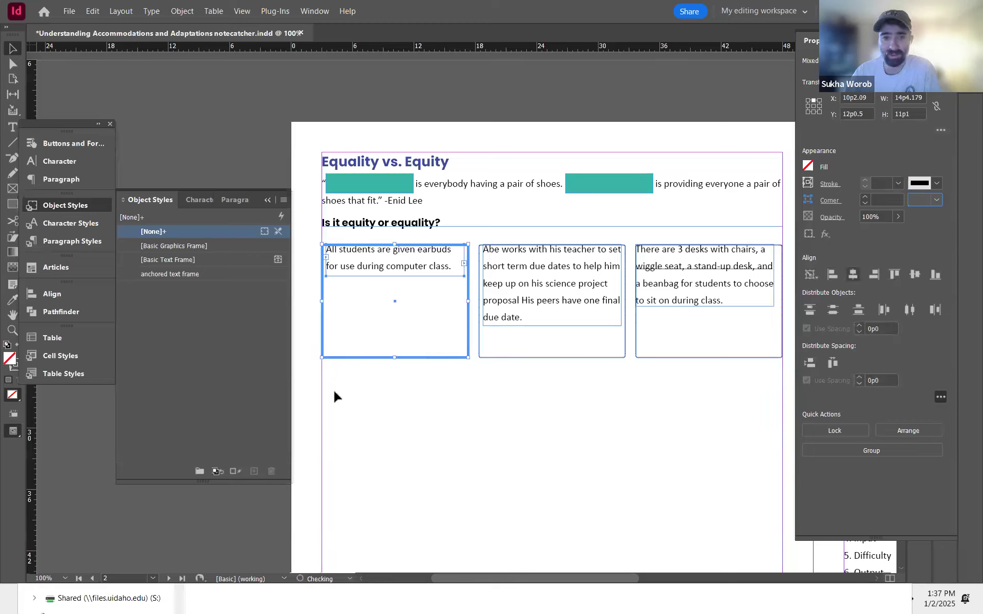
left_click(541, 444)
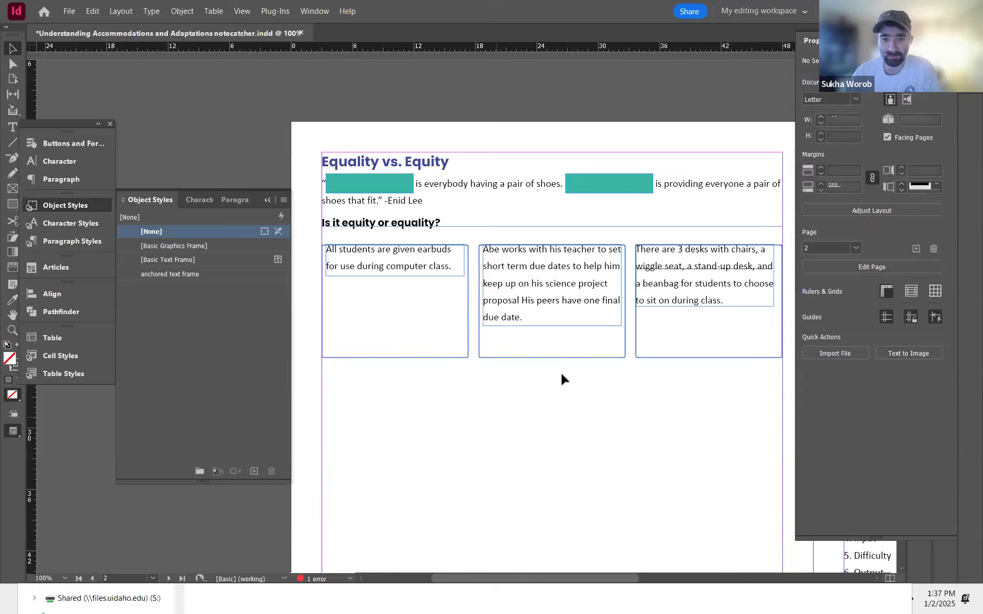
left_click(561, 358)
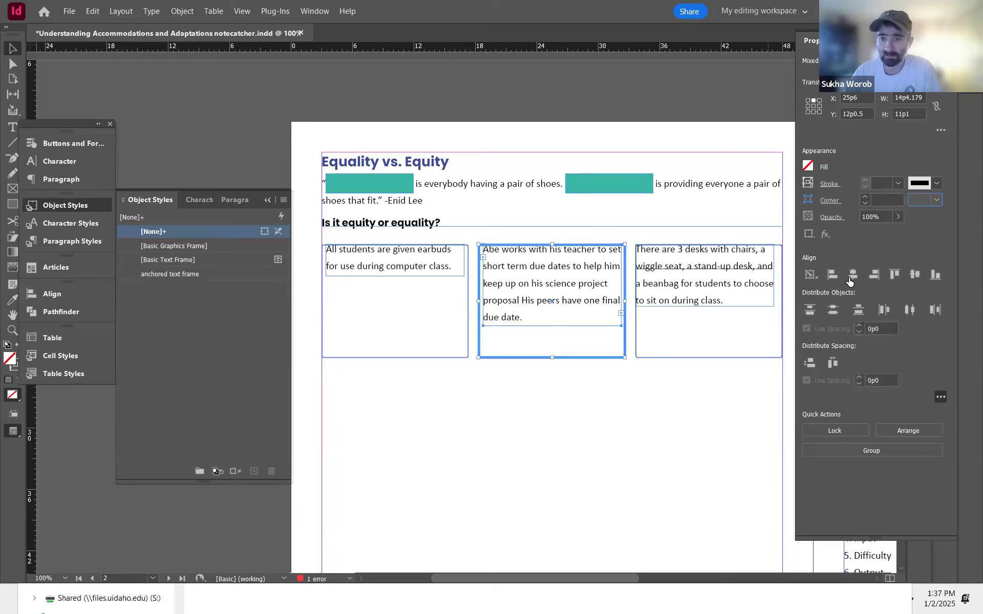
left_click(756, 390)
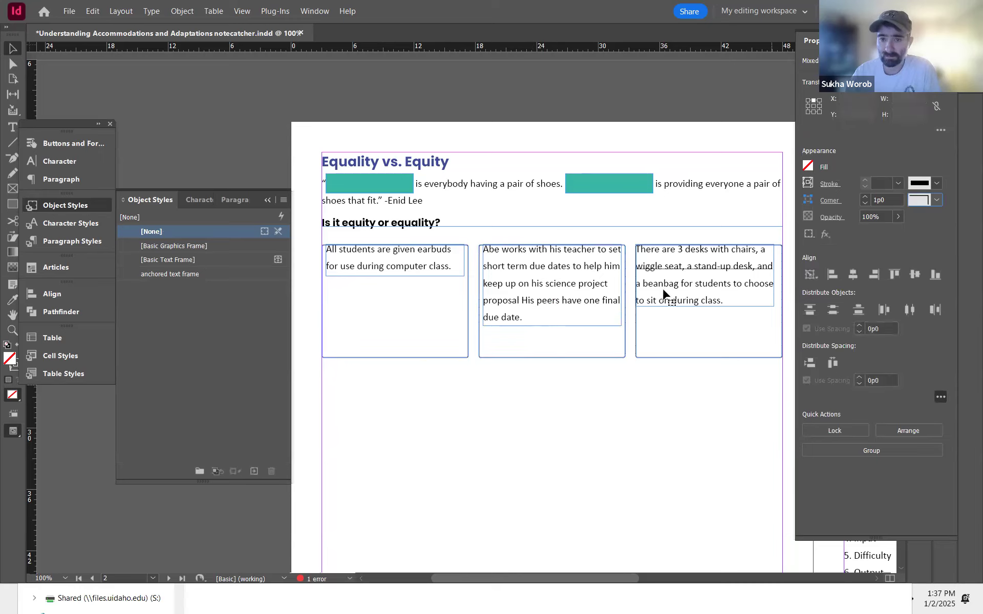
left_click(709, 358)
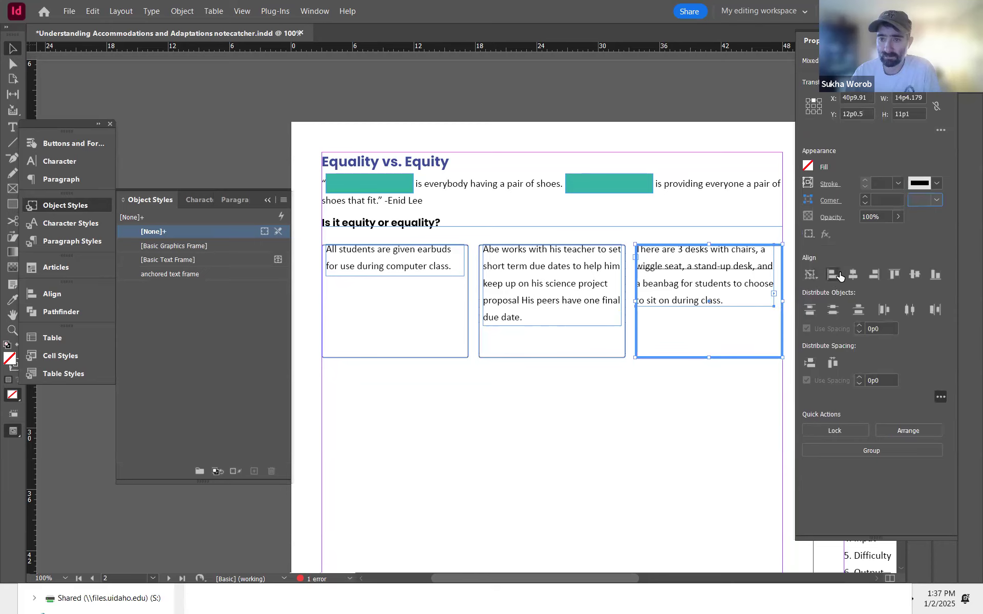
left_click(853, 275)
left_click(514, 405)
left_click(531, 301)
left_click(402, 267)
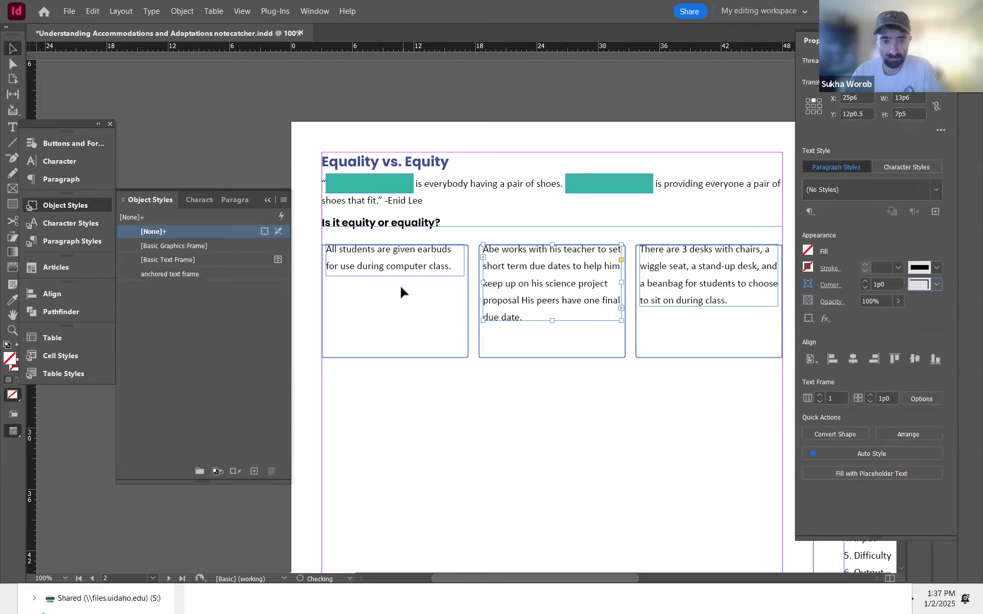
left_click(631, 357)
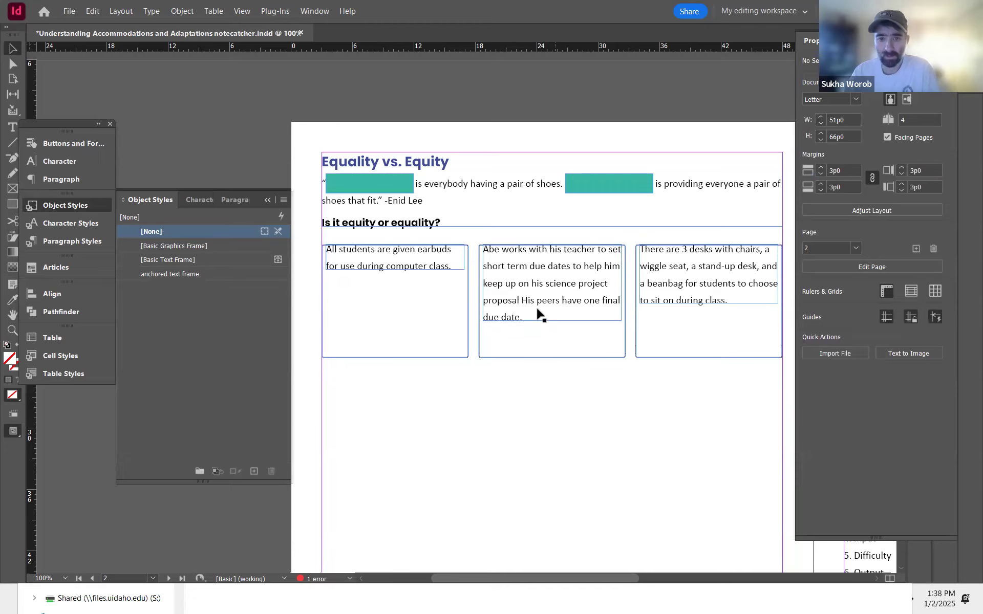
Step: Try applying the -10 tracking character style to the second statement's text
key("t")
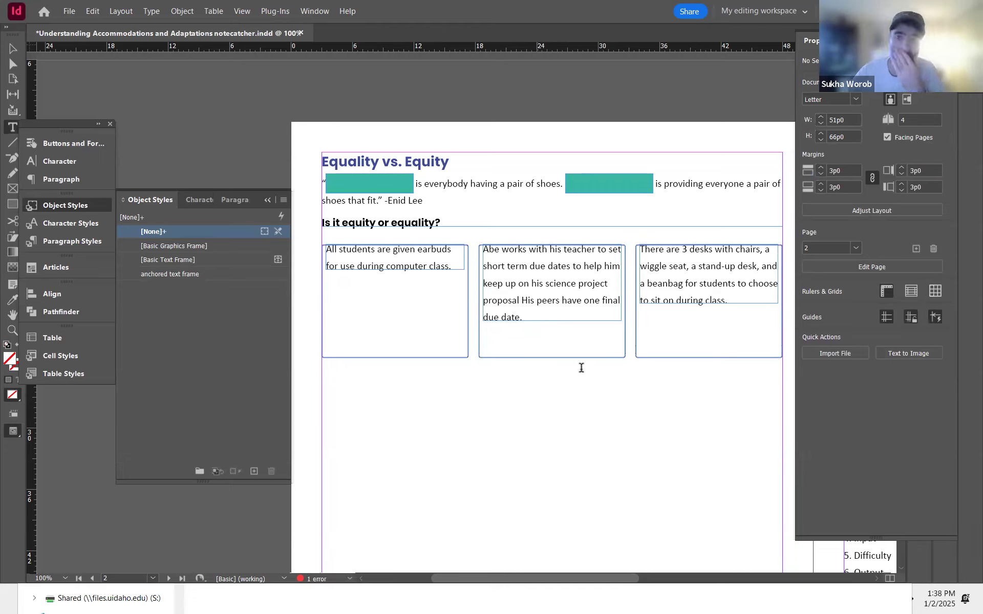
left_click(525, 318)
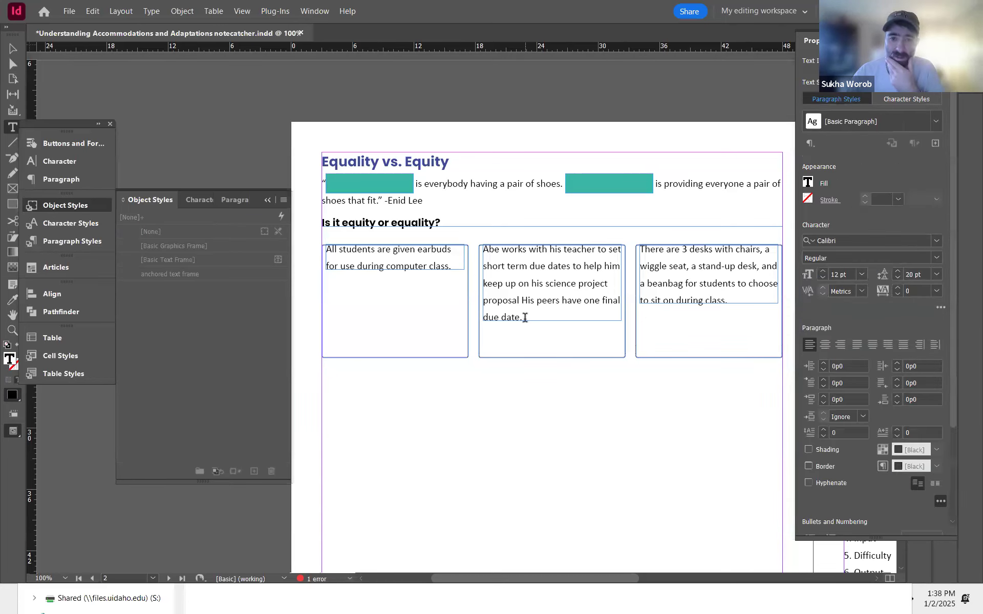
left_click_drag(522, 317, 483, 250)
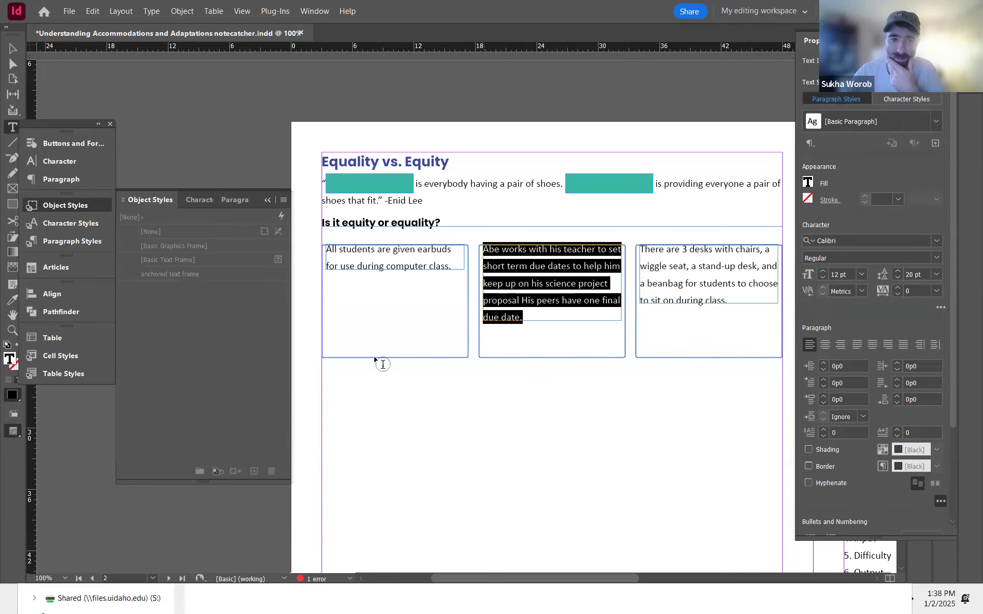
left_click(197, 201)
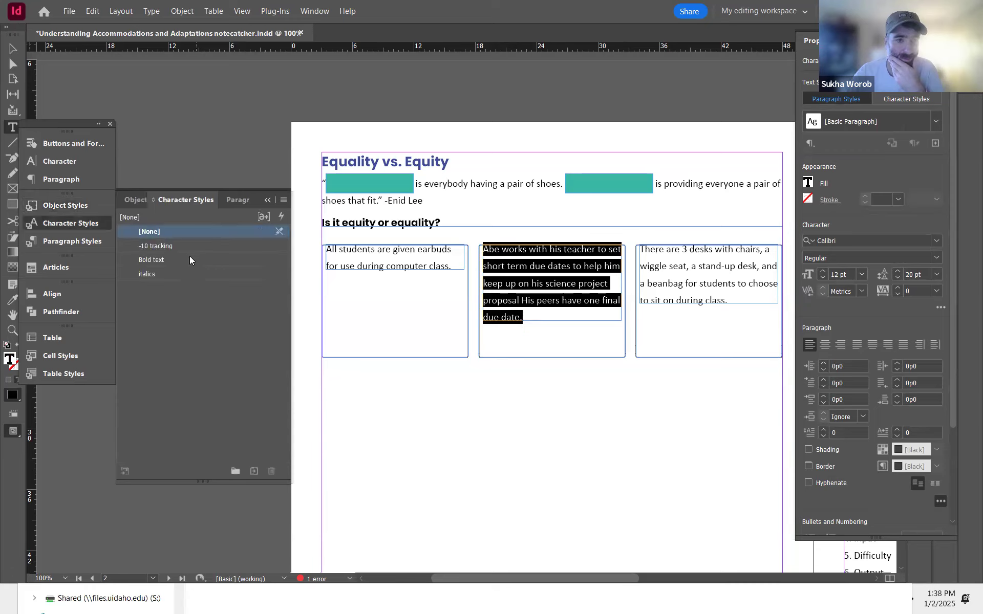
left_click(150, 246)
key("ctrl+z")
left_click(14, 48)
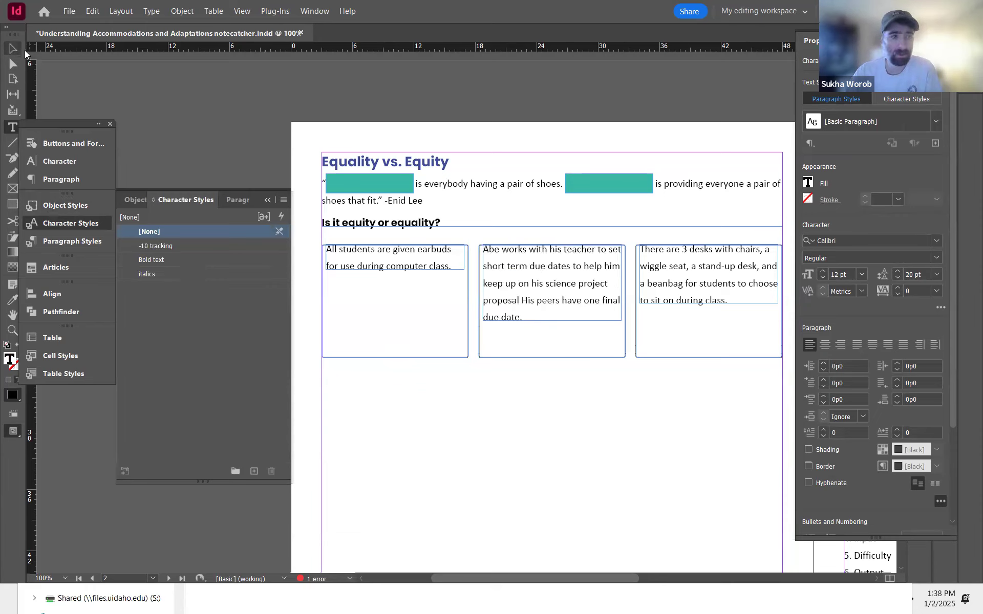
Step: Select the three statement text frames and nudge them down slightly inside their boxes
left_click(416, 267)
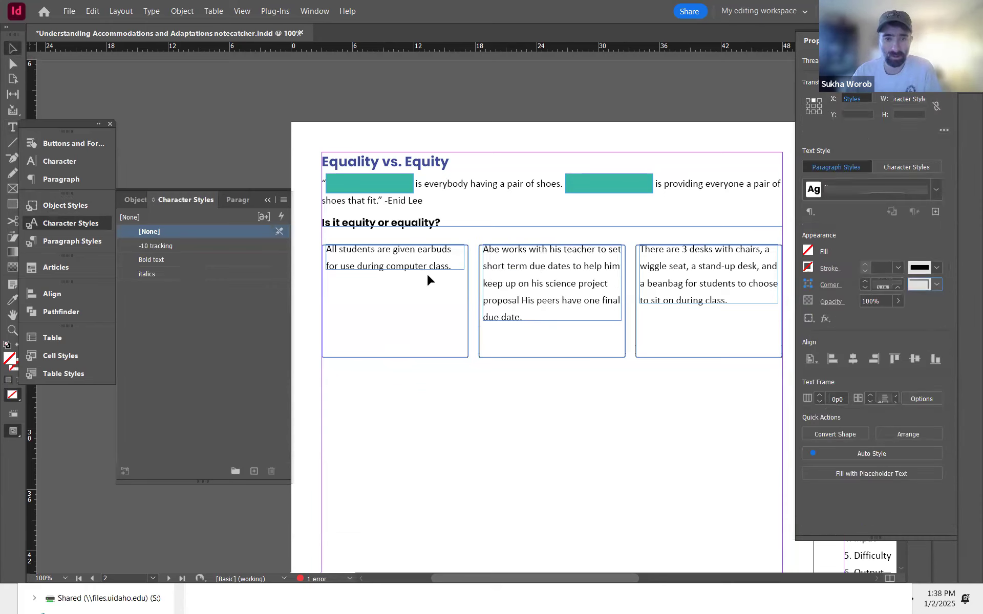
left_click(682, 298, "shift")
key("Down")
key("Down")
key("Down")
key("Down")
key("Down")
key("Down")
key("Down")
key("Down")
key("Down")
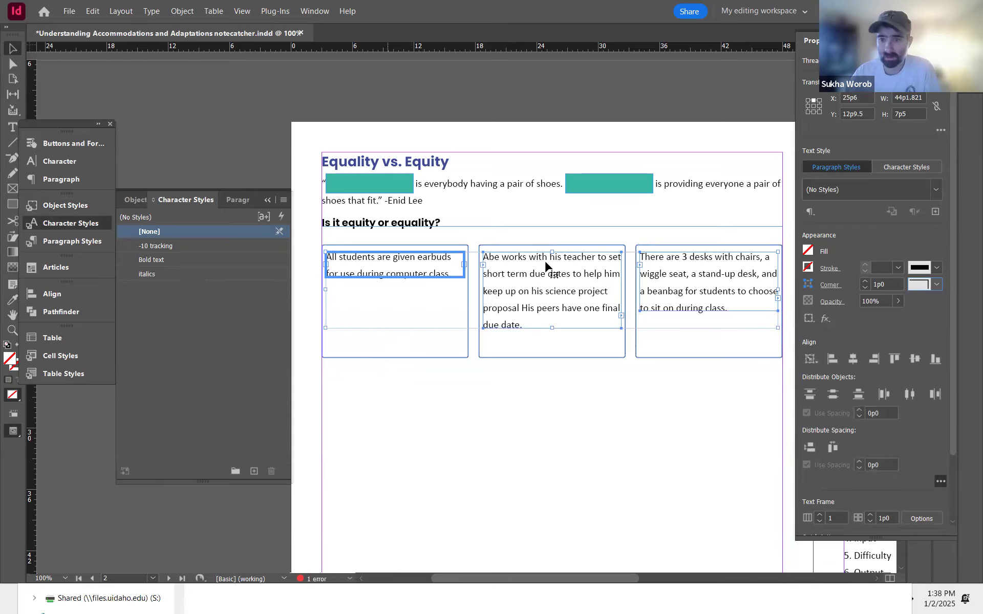
left_click(537, 400)
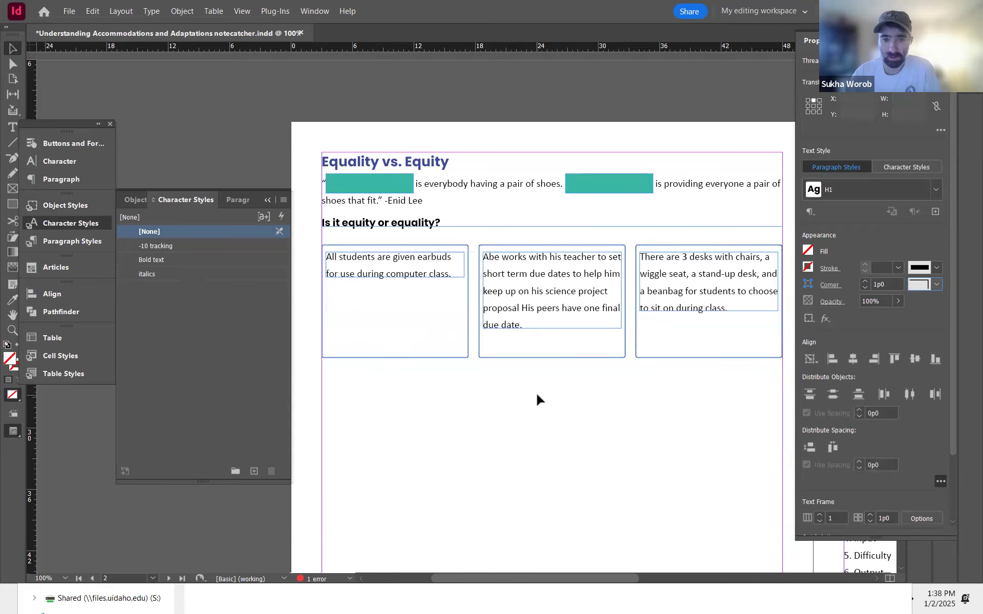
Step: Preview the page in presentation mode
key("shift+w")
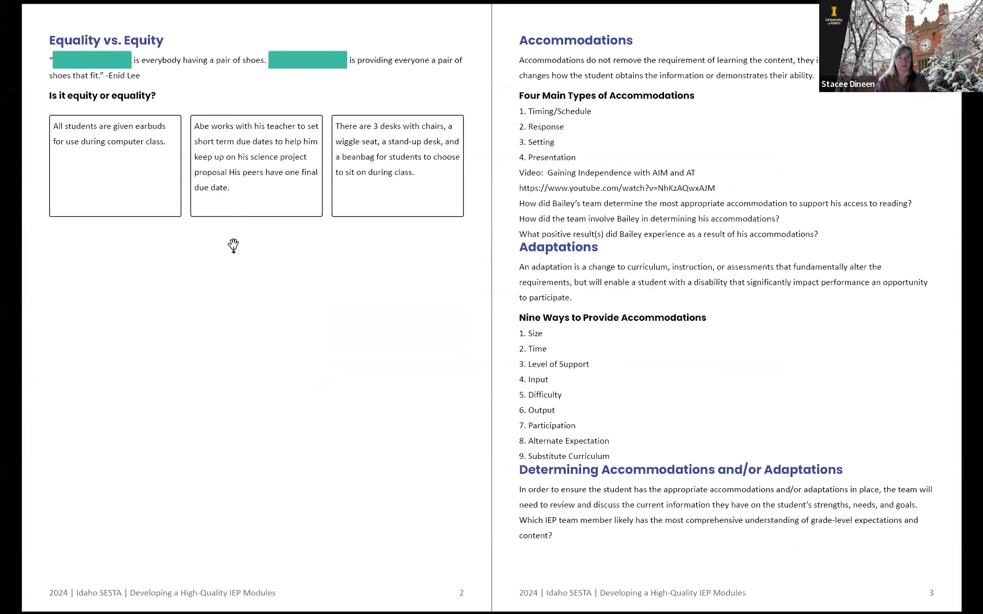
key("Escape")
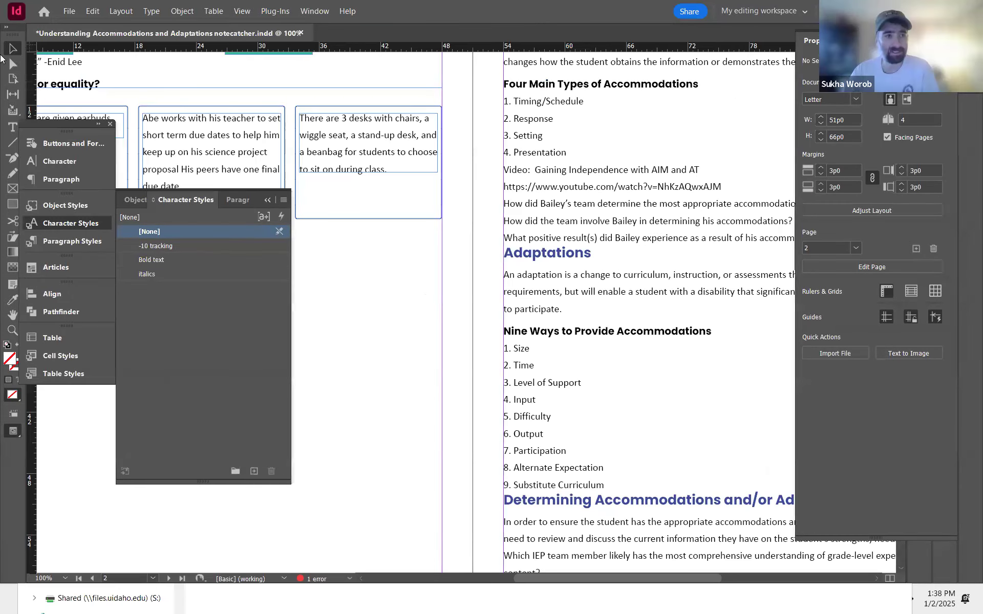
left_click_drag(405, 299, 694, 383)
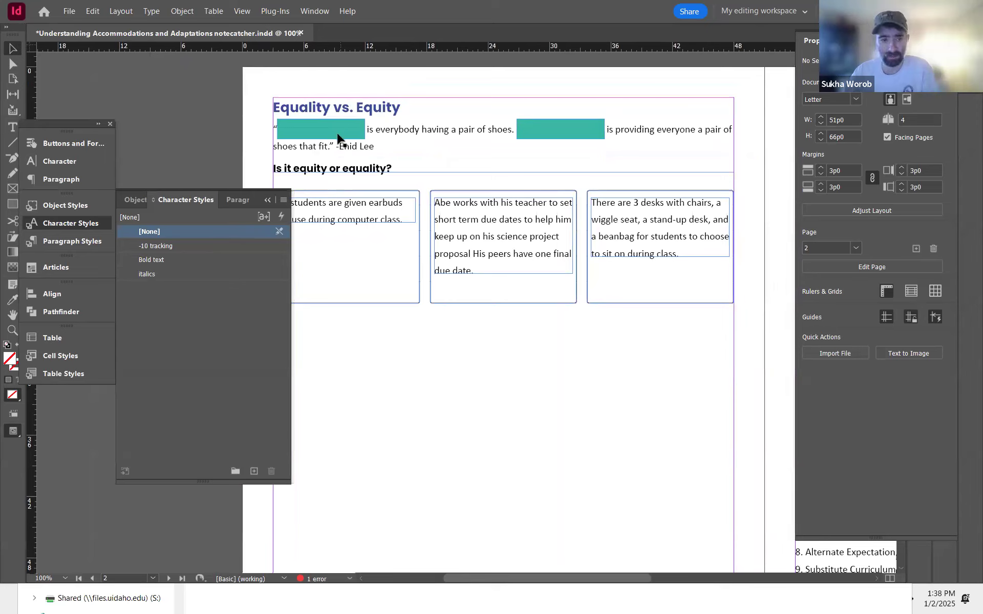
Step: Copy a teal answer frame into the bottom of the first rectangle and widen it to span the box
left_click_drag(338, 138, 362, 300)
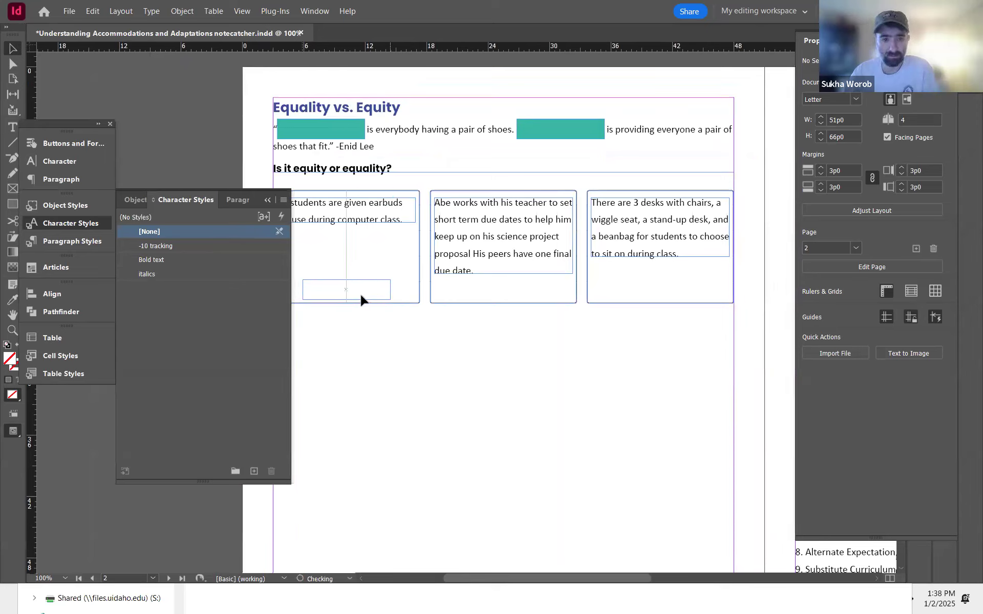
left_click_drag(413, 345, 498, 347)
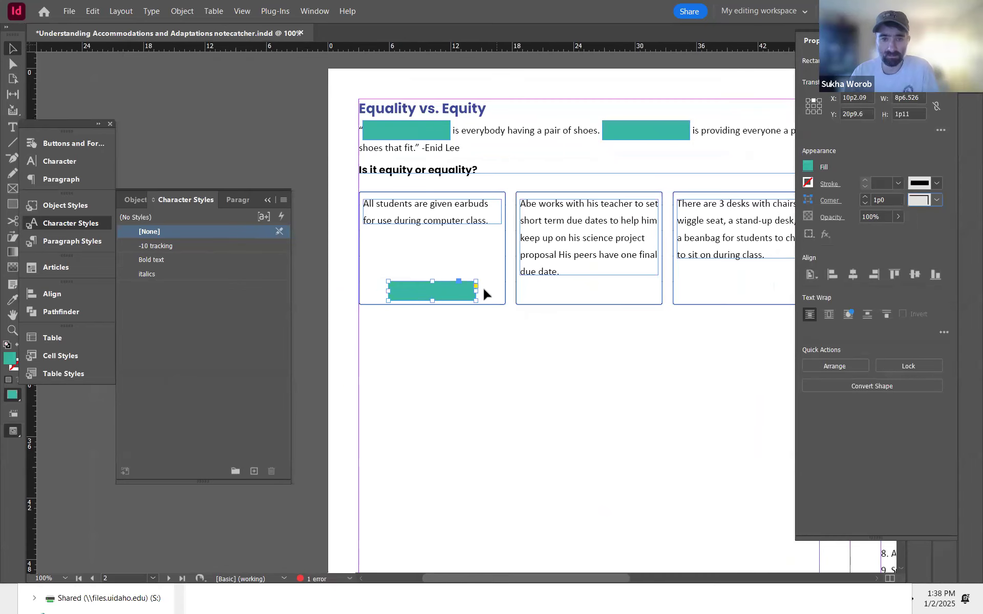
left_click_drag(474, 292, 501, 291)
left_click(534, 362)
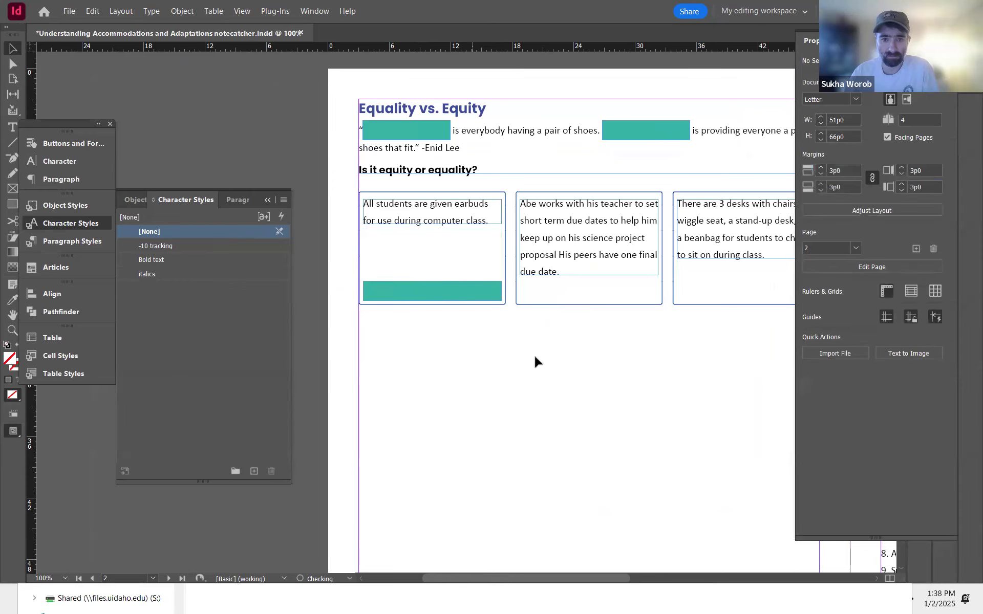
Step: Duplicate the teal answer frame into the bottoms of the second and third rectangles
scroll(461, 332, "right", 2)
left_click_drag(424, 293, 714, 300)
left_click_drag(635, 296, 633, 295)
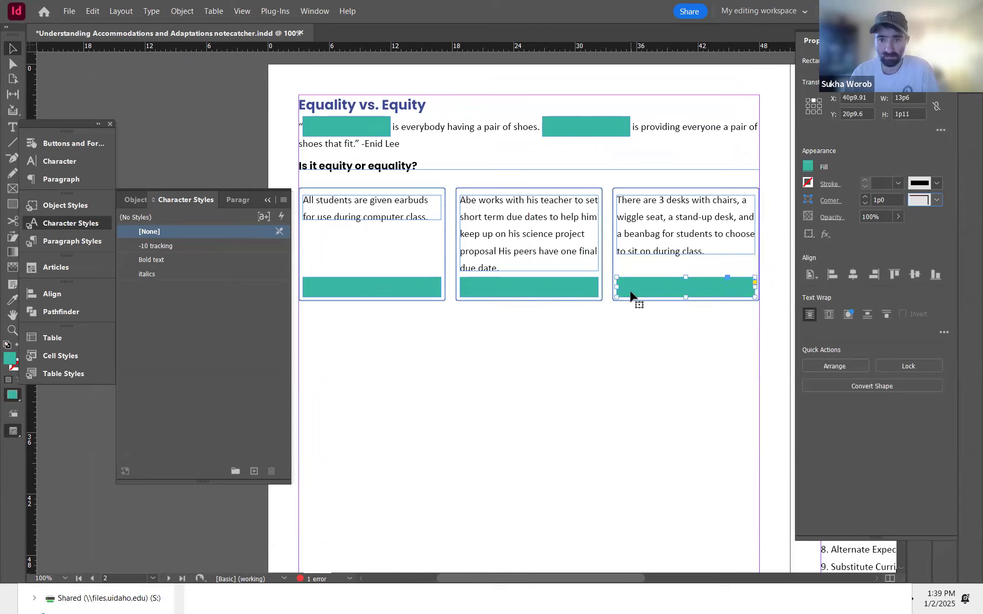
Step: Inspect the frames in the three statement boxes and preview the page in presentation mode
left_click(628, 250)
left_click(628, 246)
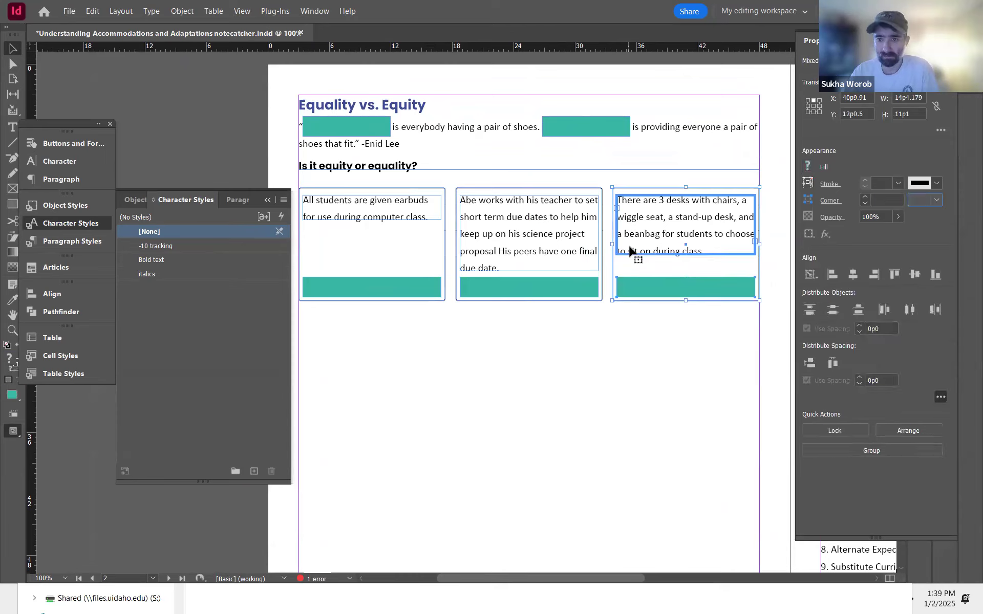
left_click_drag(525, 368, 533, 246)
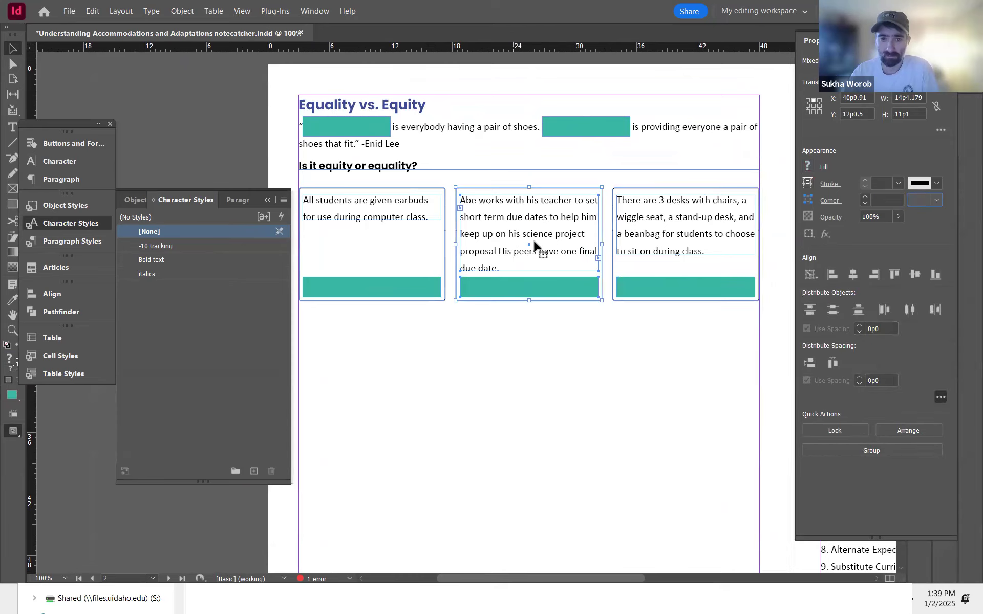
left_click(379, 215)
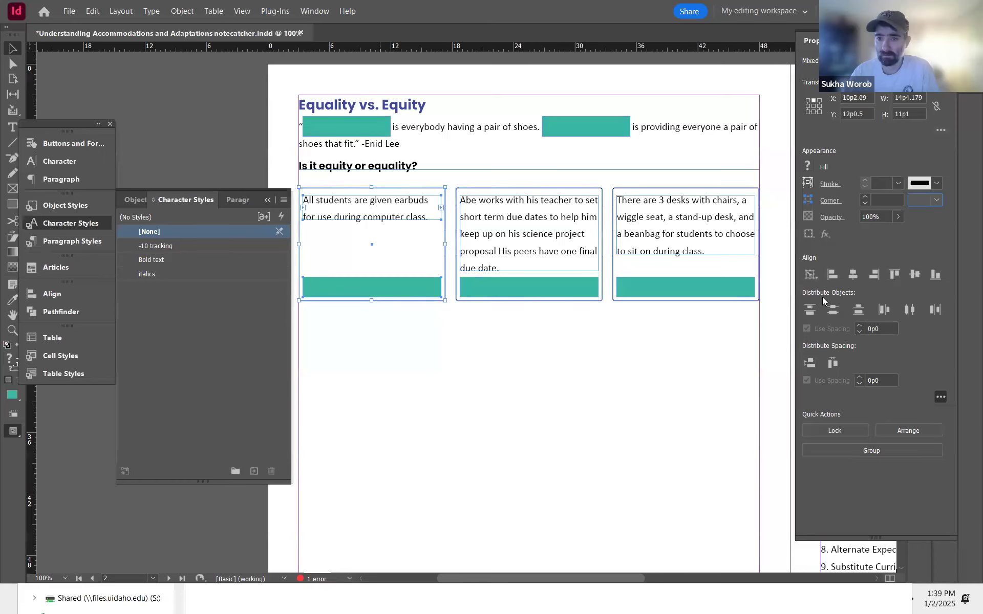
left_click(562, 342)
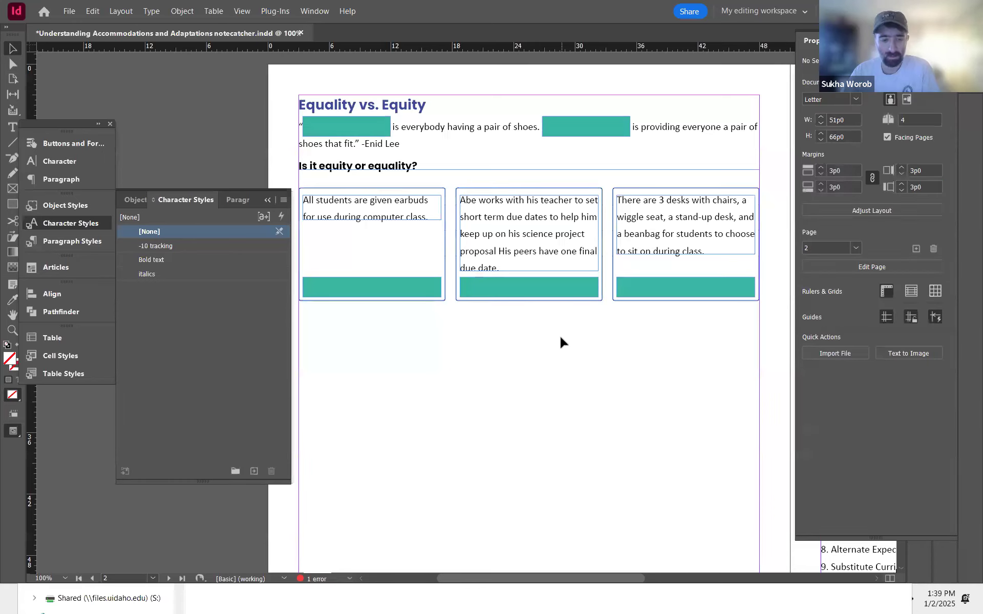
key("shift+w")
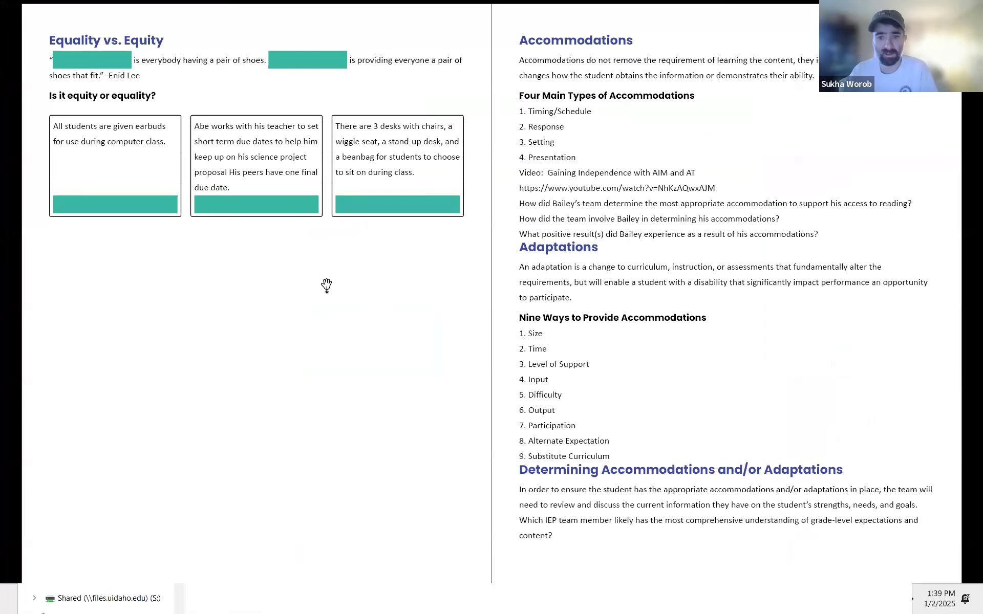
key("Escape")
Step: Draw a rectangle about 29p1 wide and 20p3 tall below the three statement boxes on page 2
key("ctrl+1")
left_click_drag(460, 345, 636, 235)
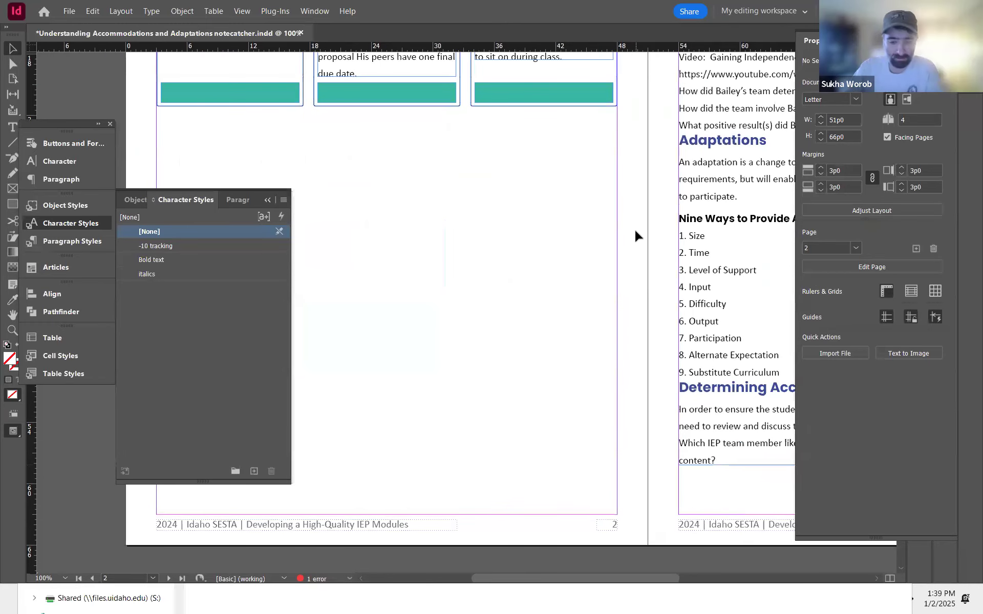
key("ctrl+minus")
key("ctrl+minus")
left_click_drag(472, 279, 496, 281)
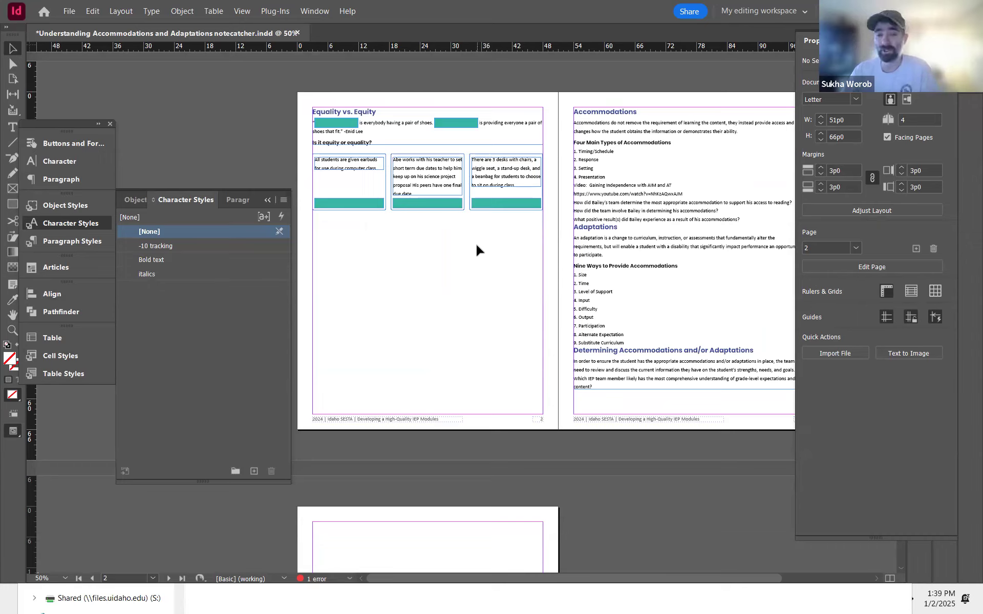
key("m")
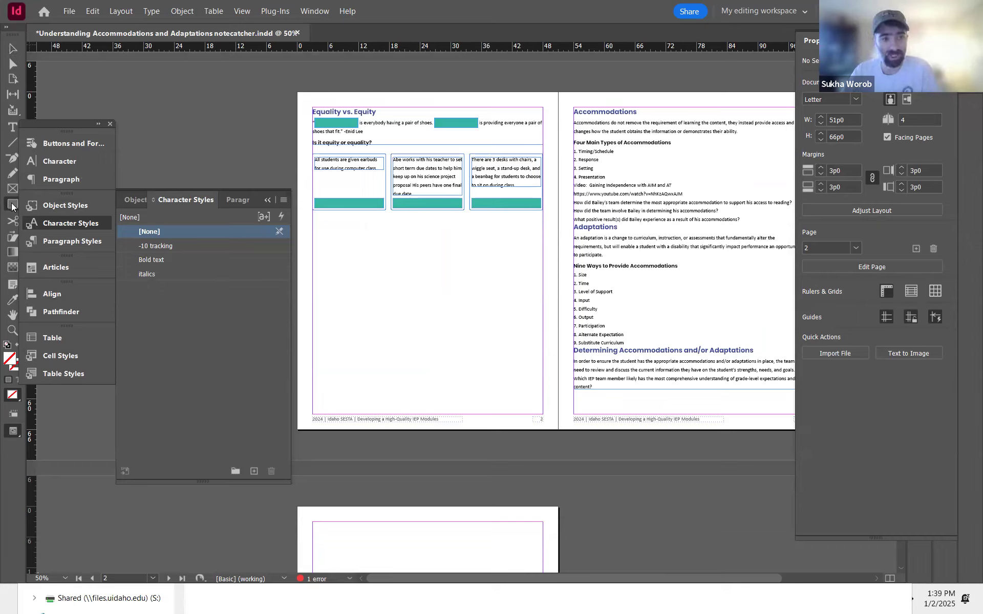
left_click_drag(330, 230, 478, 333)
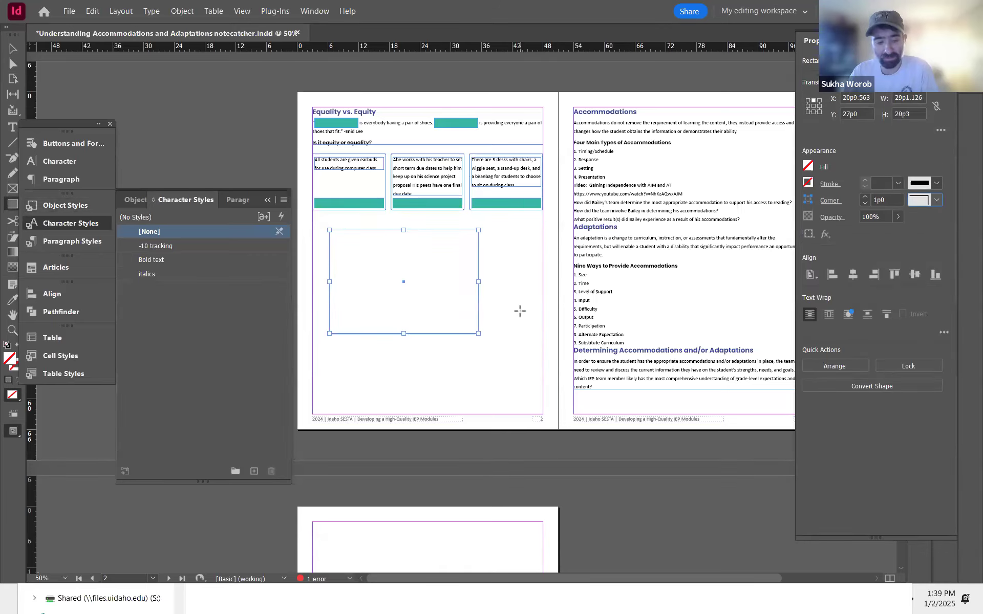
Step: Preview the spread in presentation mode and move the floating panel group aside, away from the page
key("shift+w")
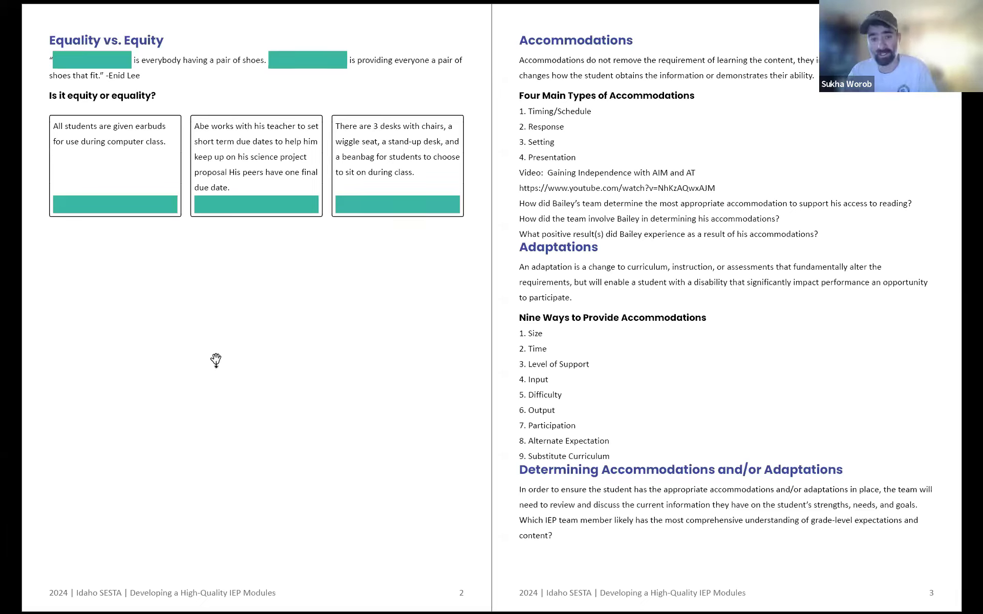
key("Escape")
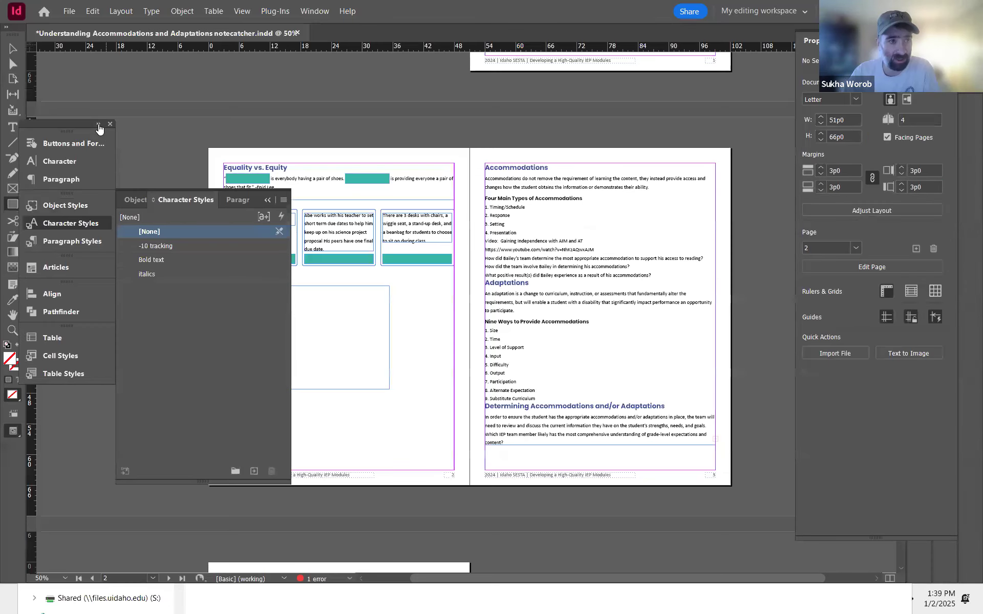
left_click(98, 125)
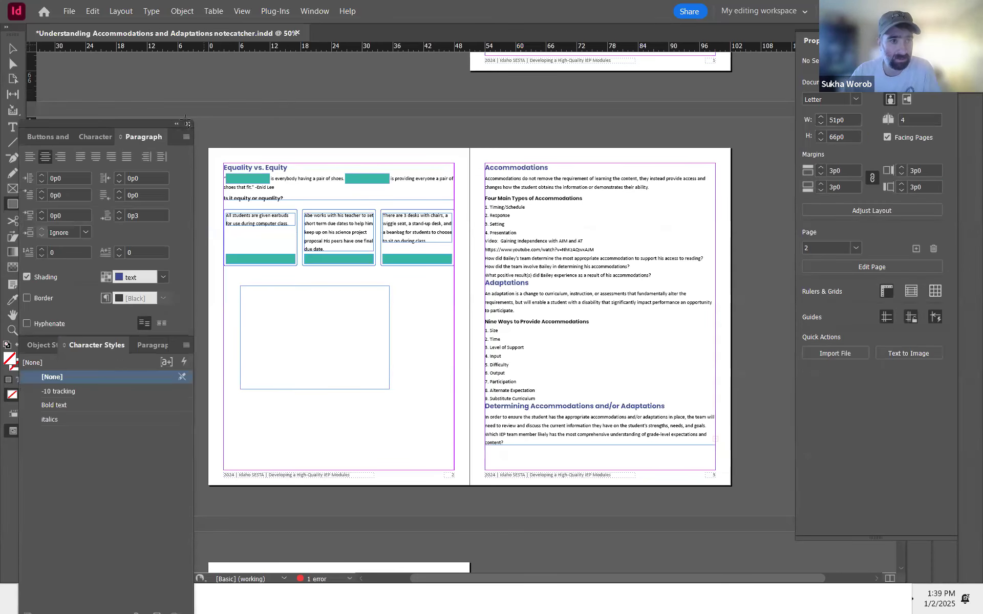
left_click(178, 124)
left_click_drag(72, 123, 158, 69)
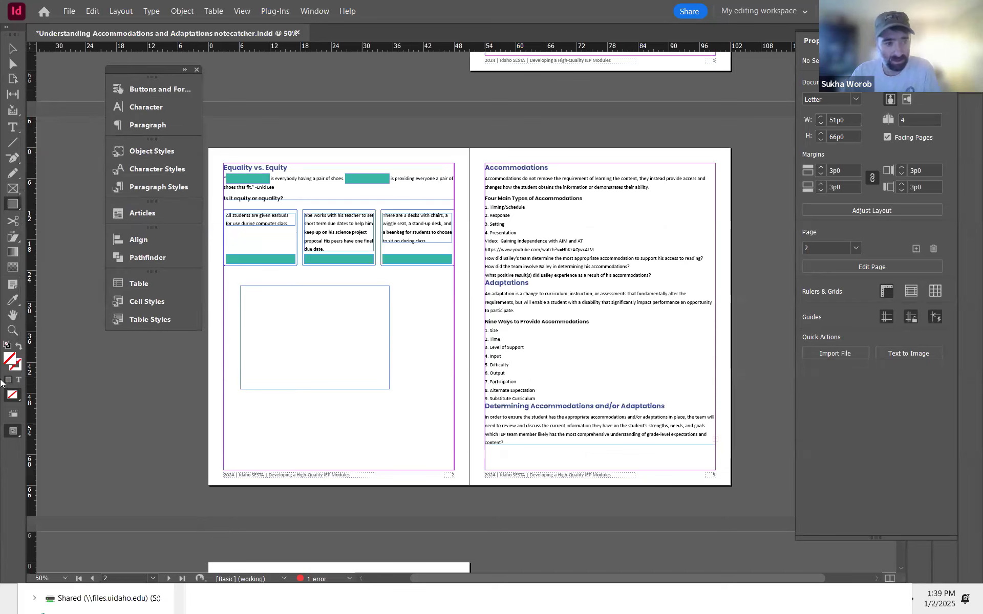
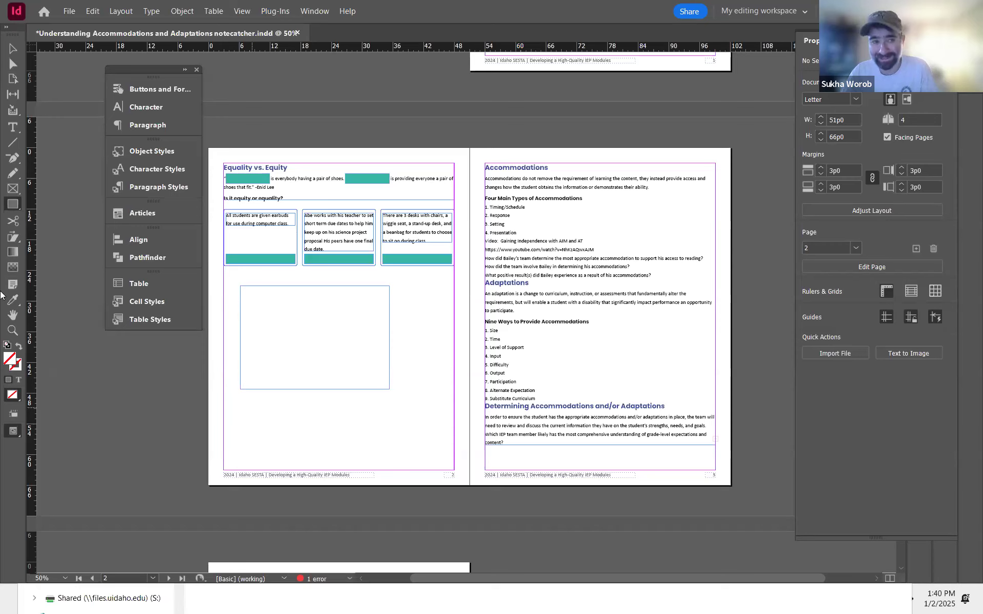
Step: Set the stroke color of the empty rectangle below the statement boxes to teal
left_click(19, 47)
left_click_drag(224, 361, 301, 419)
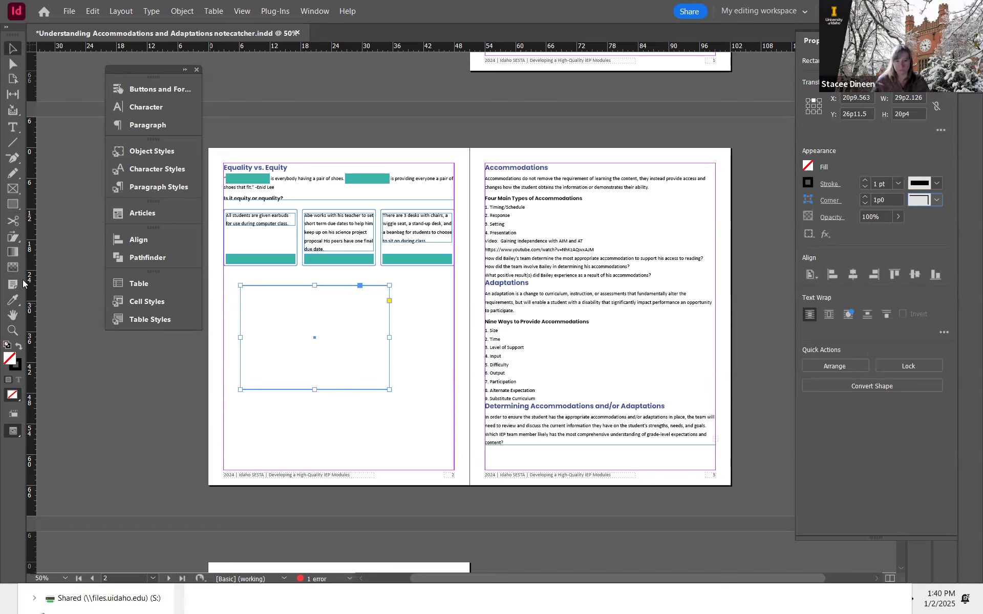
double_click(17, 367)
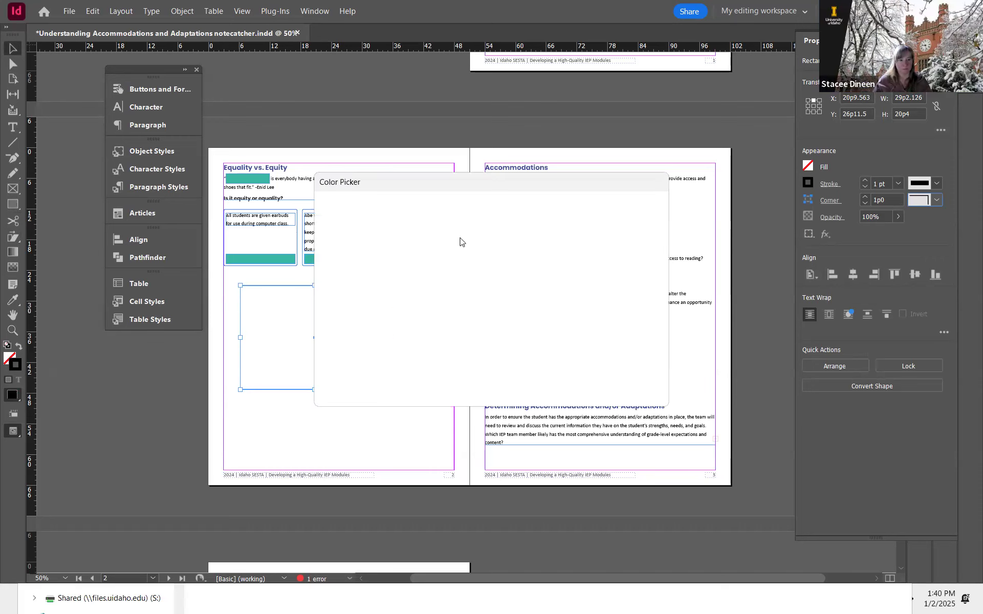
left_click(418, 307)
left_click(620, 210)
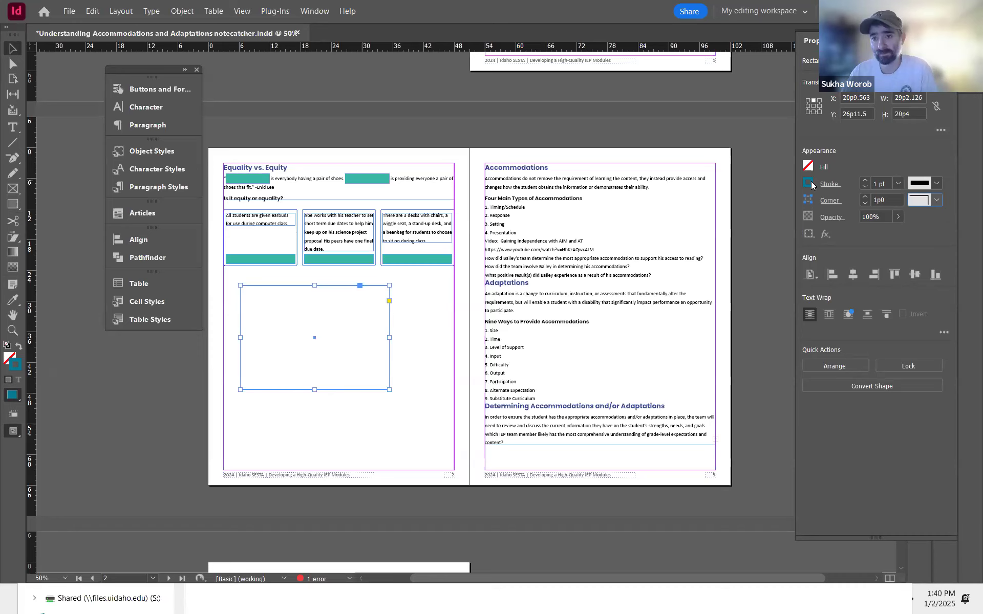
Step: Delete the empty rectangle below the three statement boxes on page 2
left_click_drag(200, 342, 333, 417)
key("Delete")
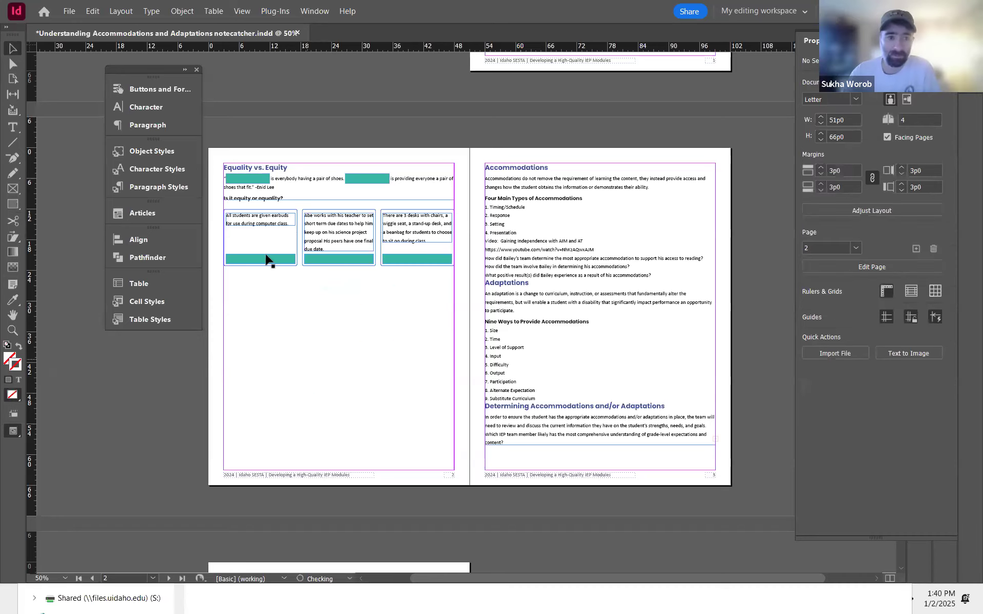
Step: Inspect the three statement boxes and their frames on page 2
key("ctrl+equal")
key("ctrl+equal")
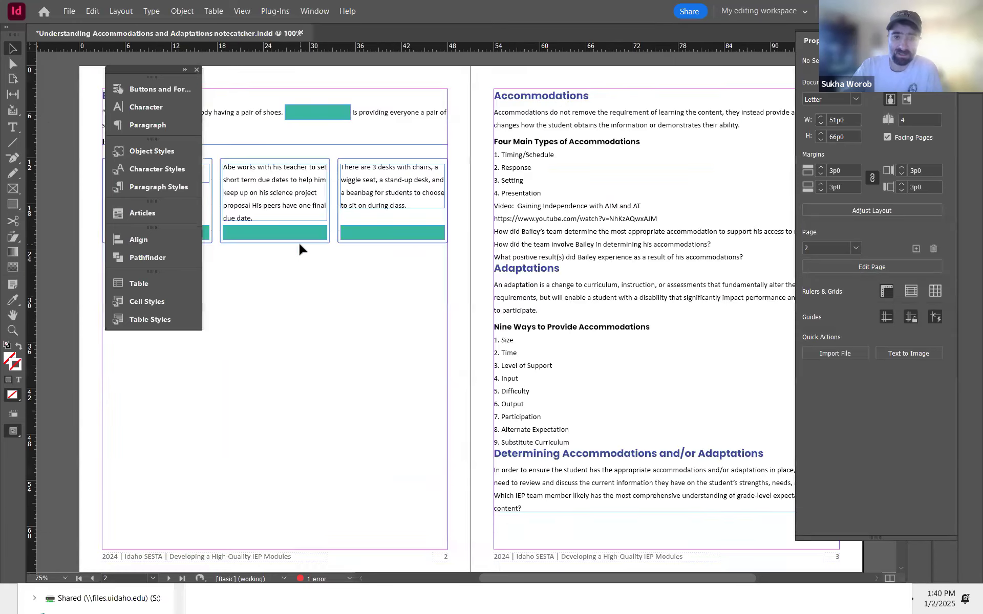
left_click_drag(440, 369, 610, 462)
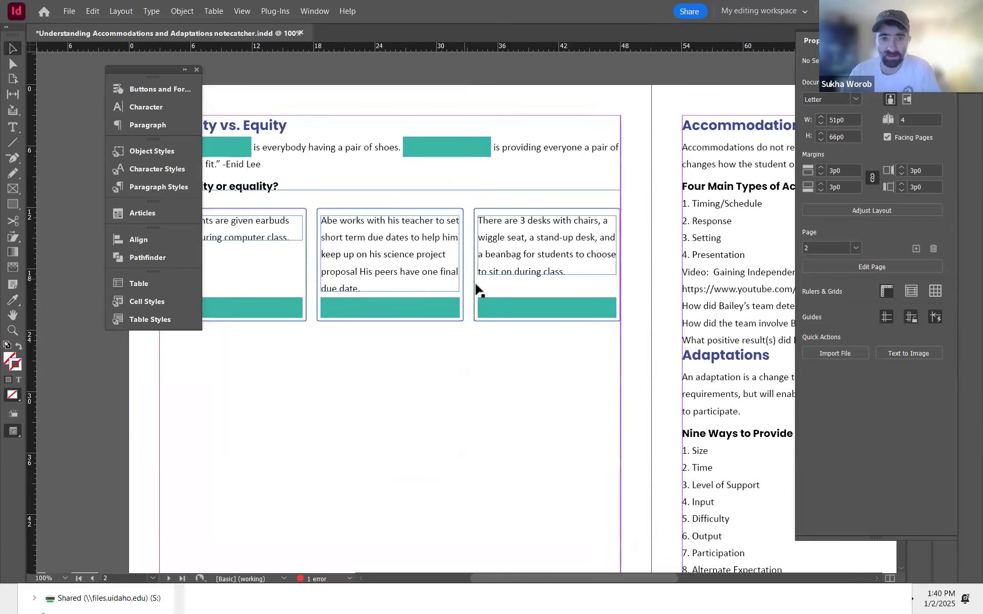
left_click(475, 292)
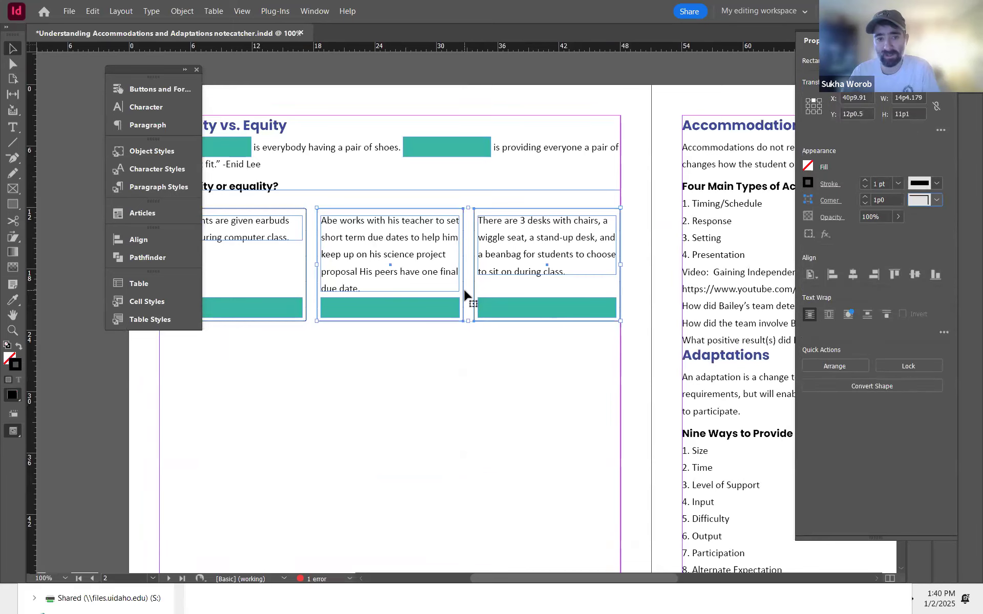
left_click(325, 290, "shift")
left_click(306, 291, "shift")
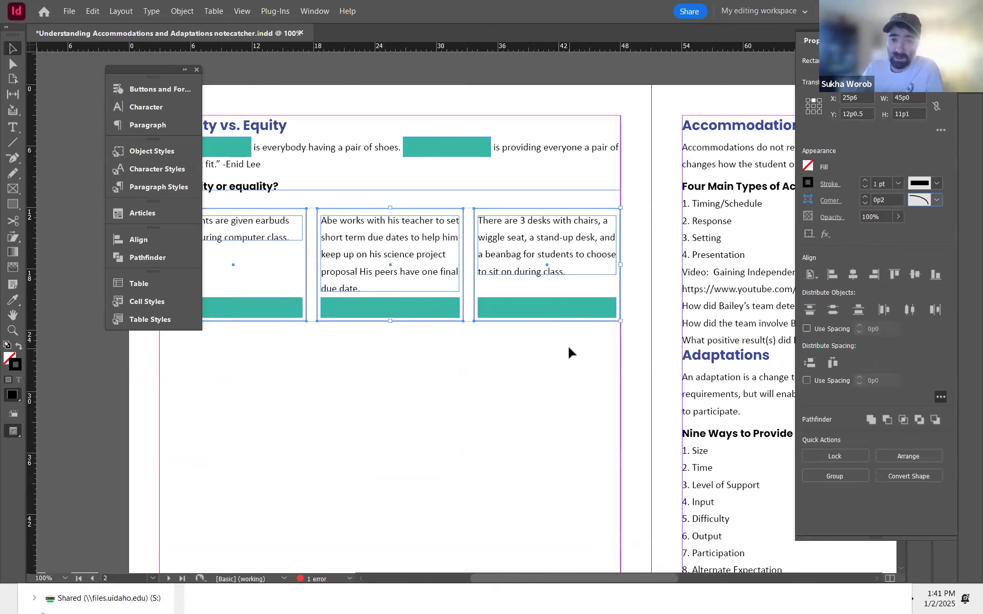
left_click(568, 454)
scroll(535, 340, "down", 5)
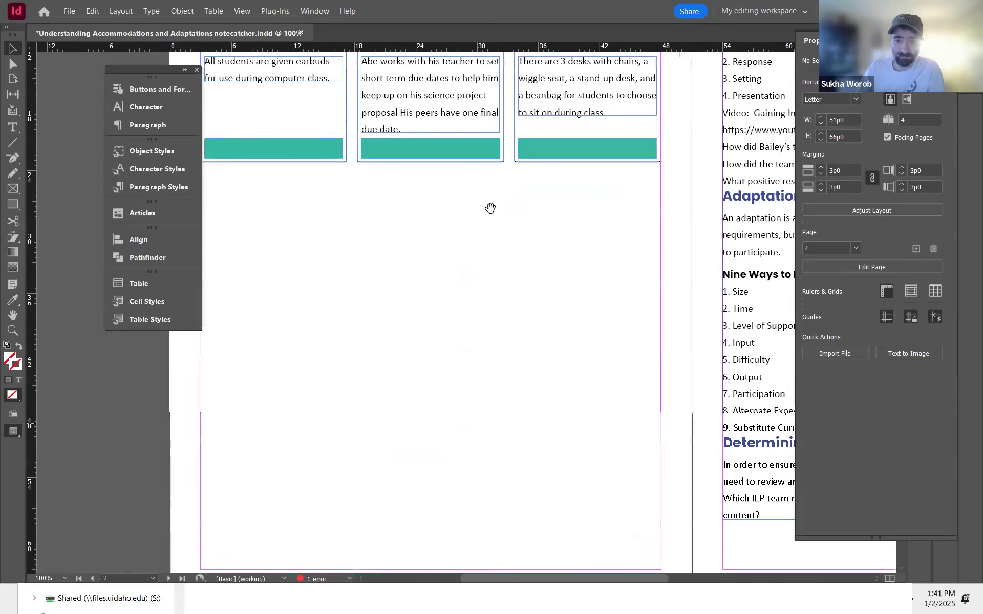
scroll(490, 223, "down", 2)
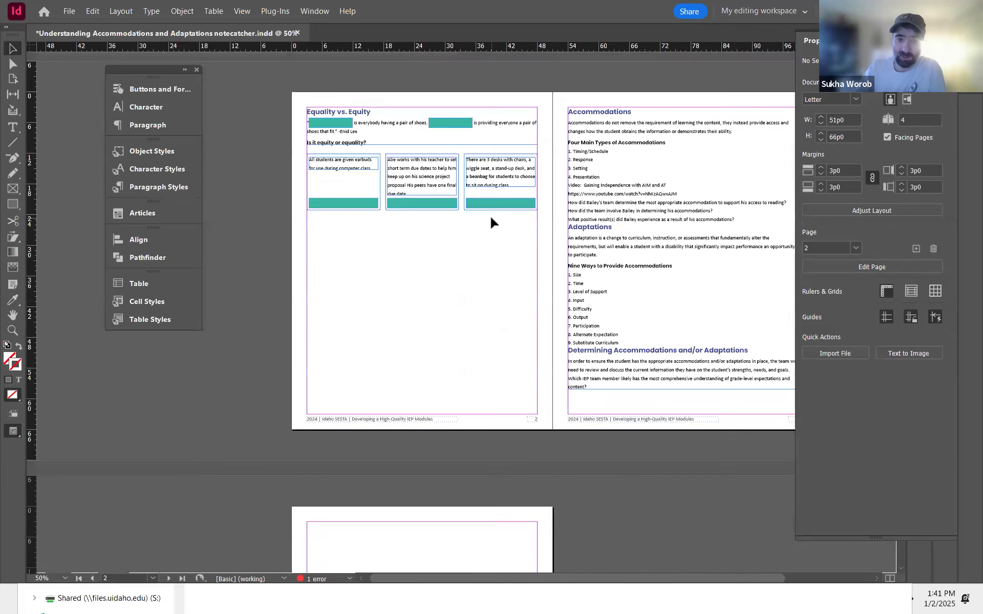
Step: Select the three statement boxes and nudge them down slightly
left_click_drag(526, 275, 356, 159)
key("Down")
key("Down")
key("Down")
key("Down")
key("Down")
key("Down")
key("Down")
key("Down")
key("Down")
key("Down")
Step: Draw a text frame spanning the column below the statement boxes on page 2
left_click(354, 264)
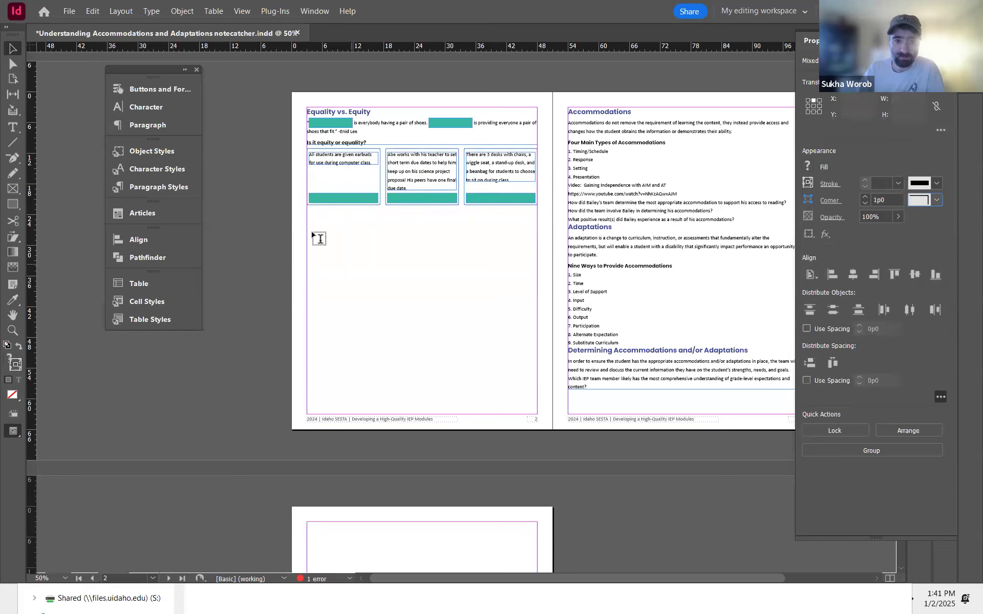
left_click_drag(307, 233, 537, 295)
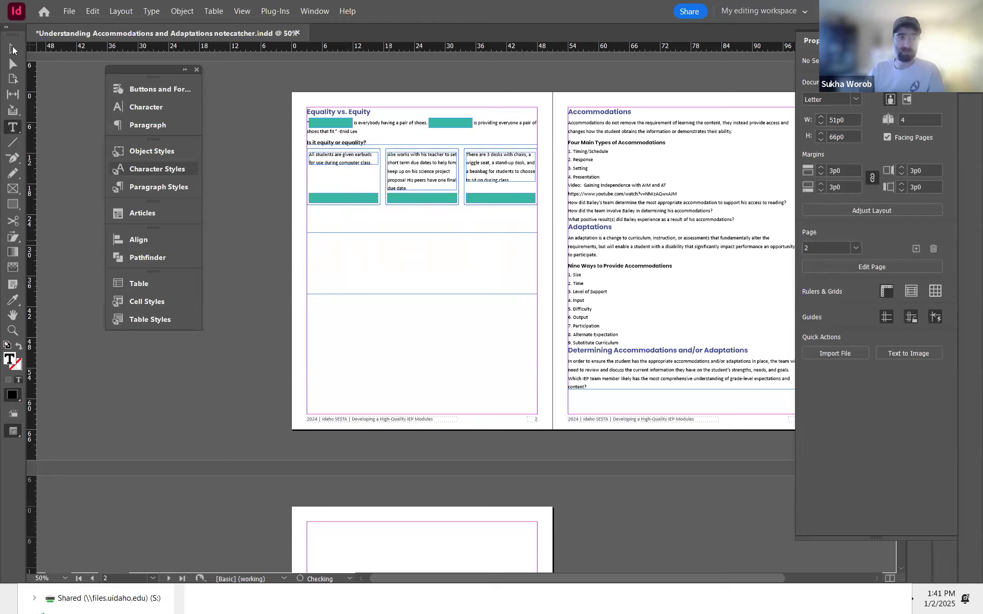
key("Escape")
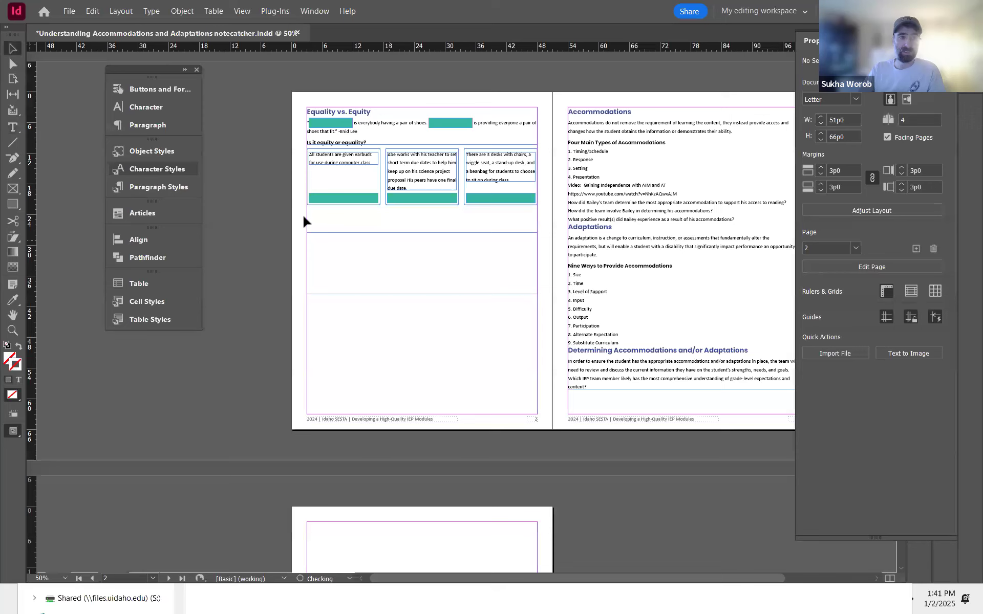
Step: Thread the Accommodations story into the new frame below the statement boxes and extend it to the bottom margin
left_click_drag(378, 233, 382, 210)
left_click(512, 163)
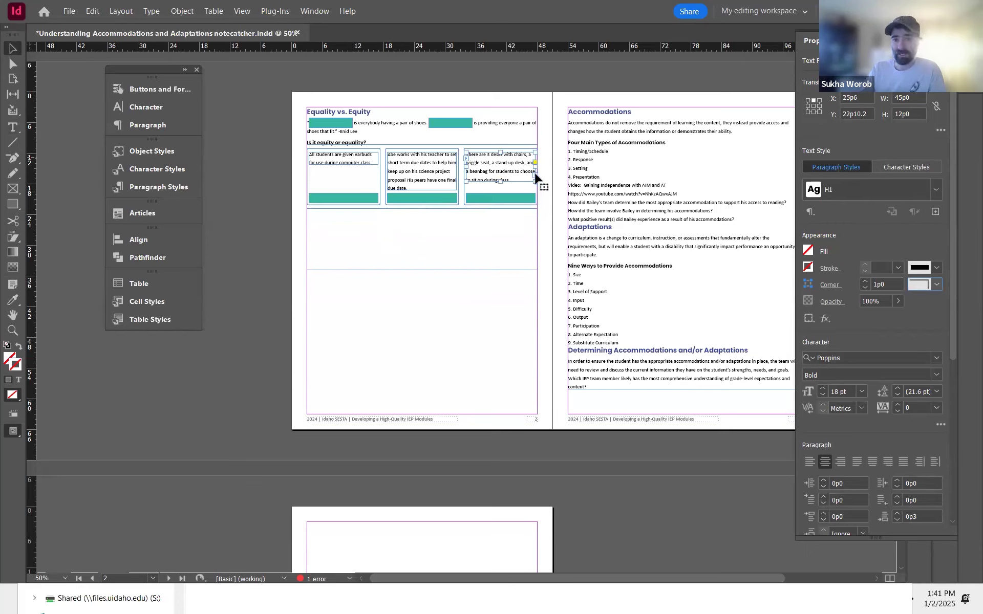
left_click(535, 176)
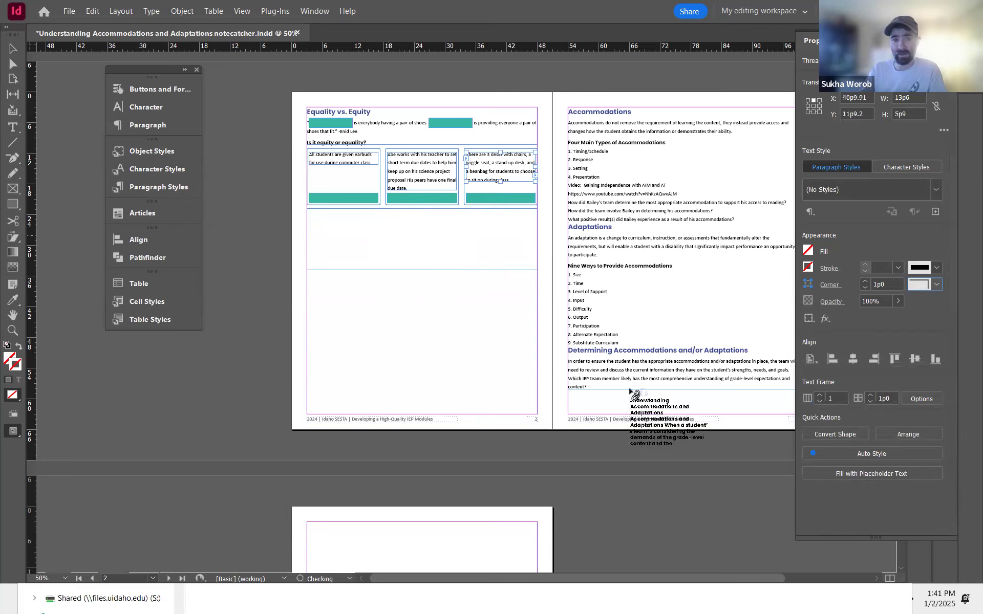
left_click(422, 254)
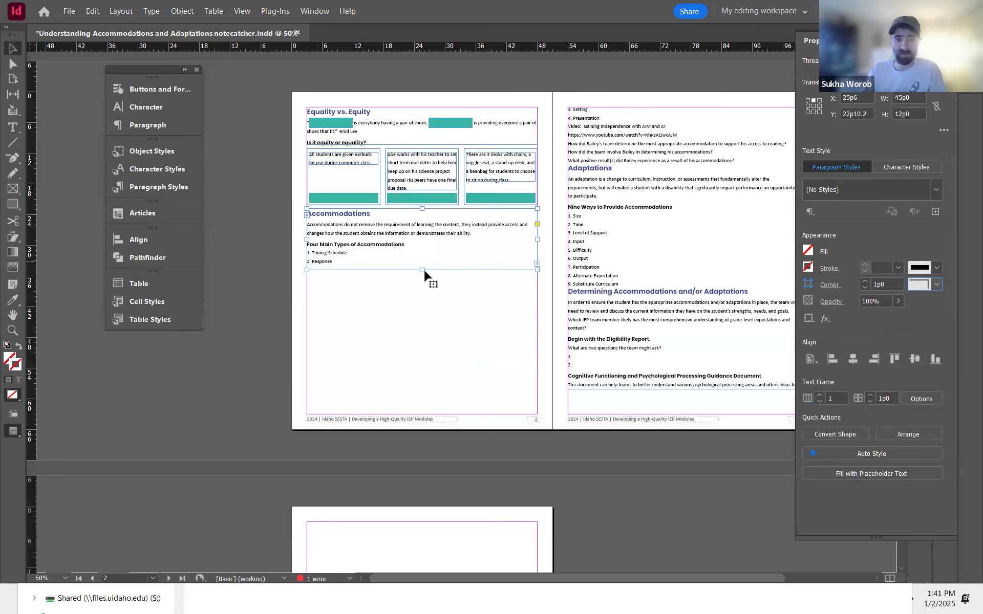
left_click_drag(419, 270, 426, 415)
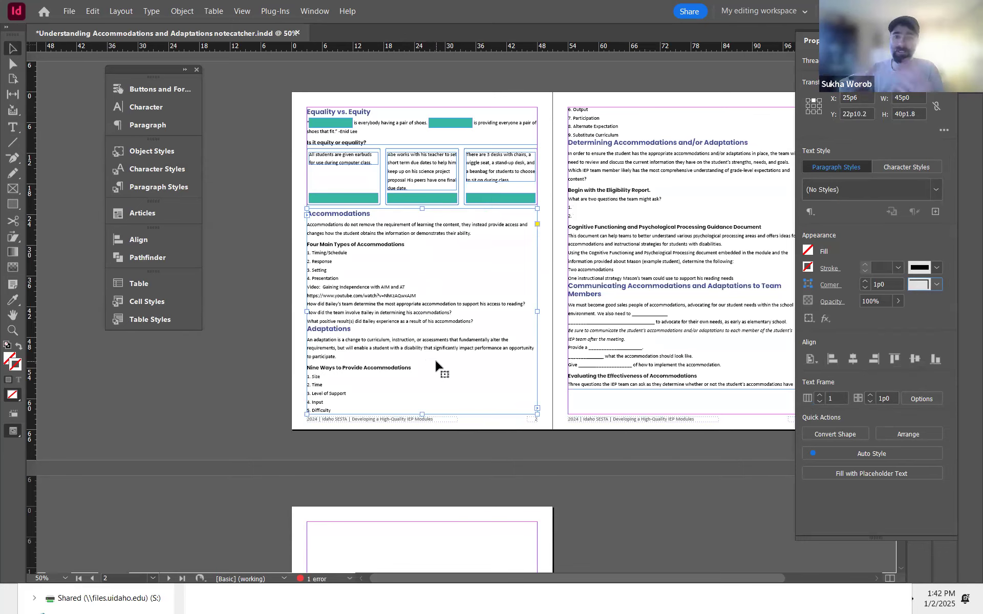
Step: Open the recent file Building Strong Annual Goals Notecatcher.indd for reference
key("ctrl+1")
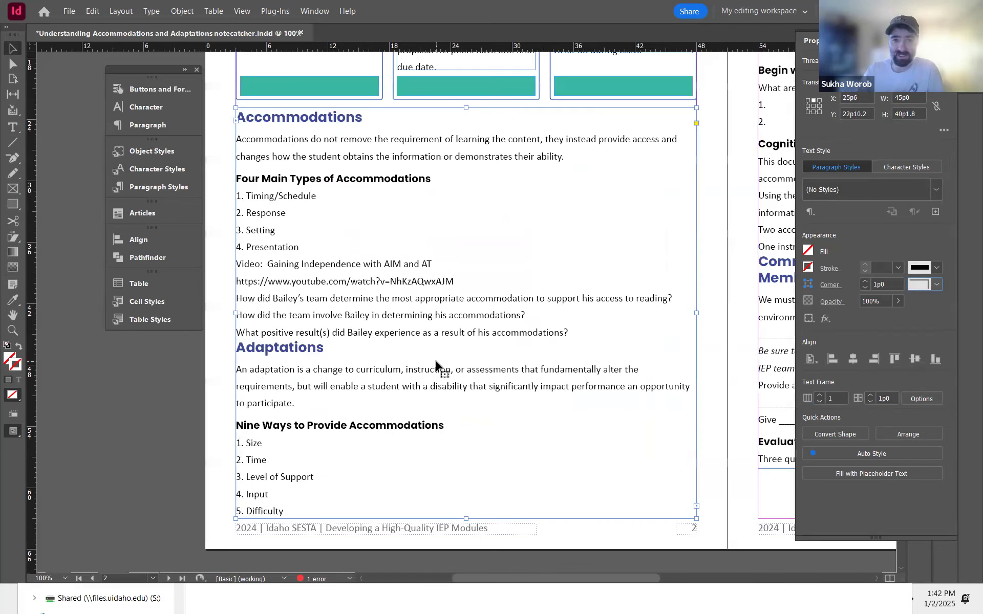
scroll(355, 237, "up", 4)
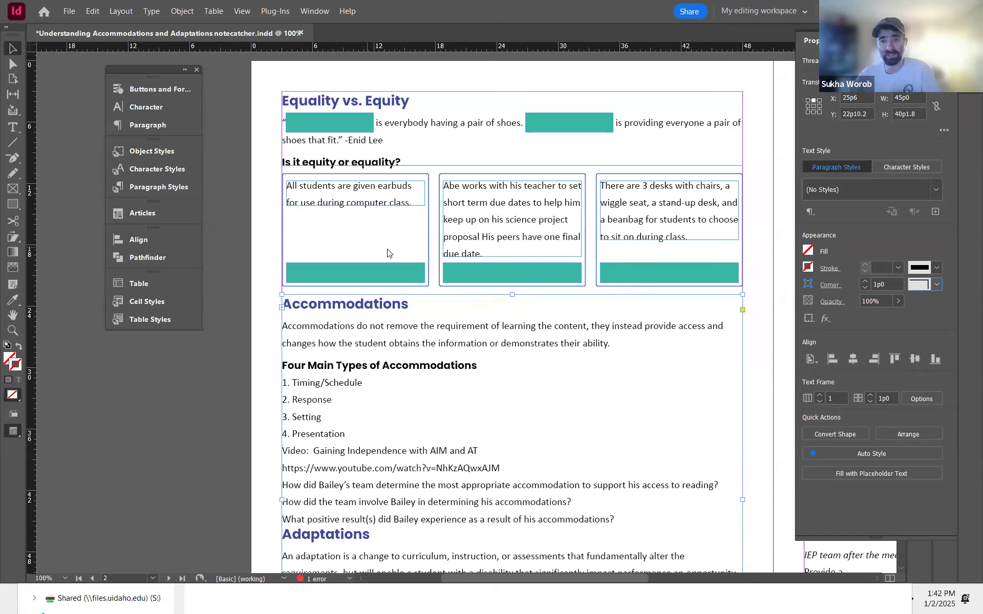
left_click(69, 11)
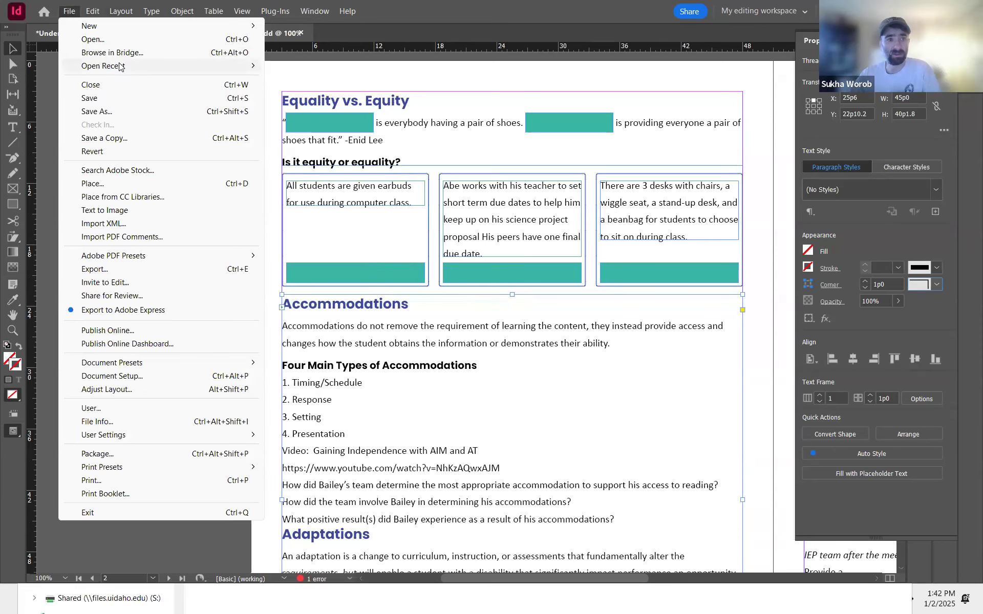
mouse_move(119, 67)
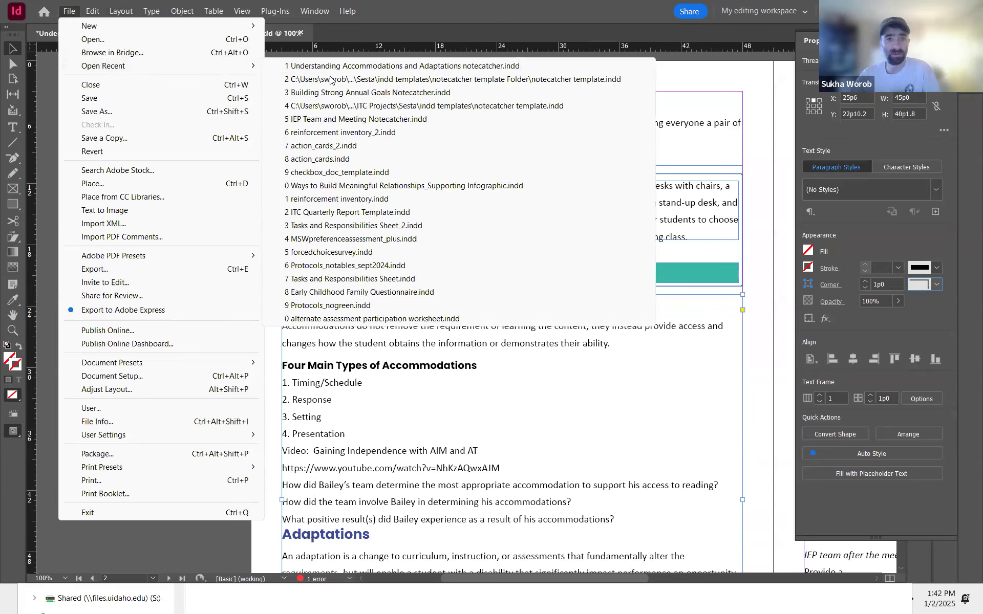
left_click(398, 95)
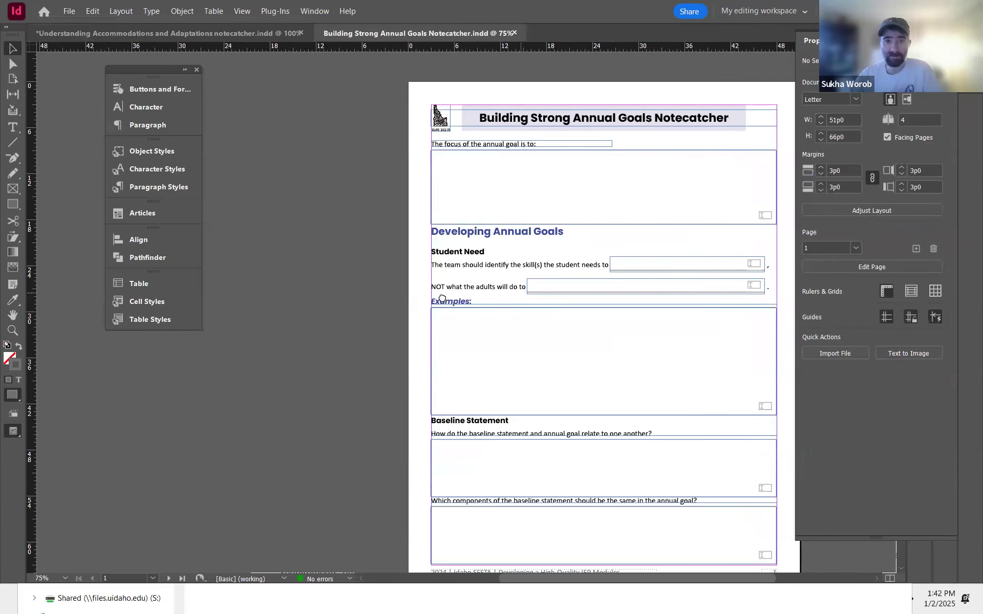
Step: Preview the Building Strong Annual Goals notecatcher pages in presentation mode
scroll(442, 298, "right", 5)
scroll(471, 204, "down", 3)
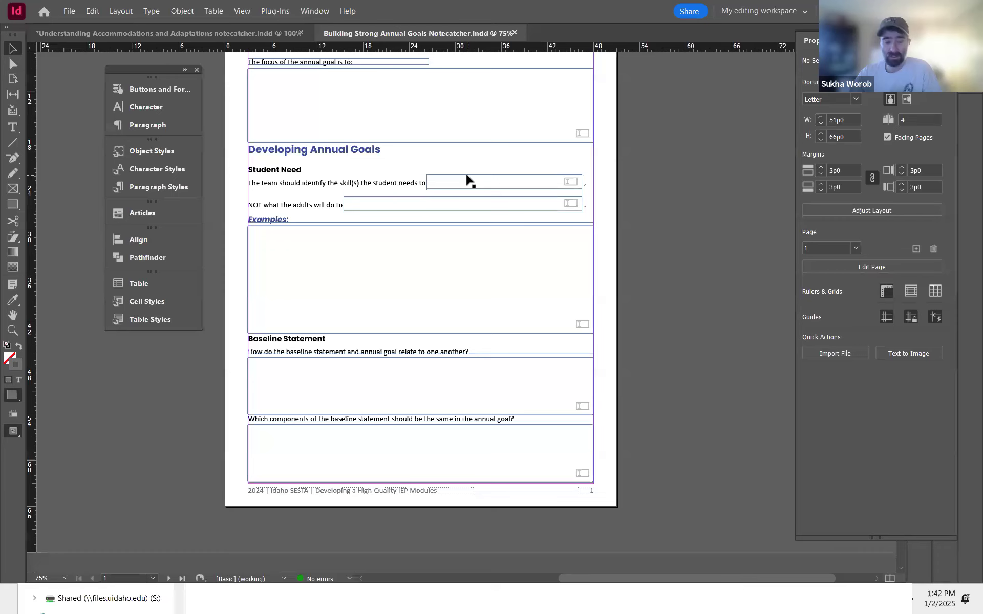
key("ctrl+equal")
key("ctrl+equal")
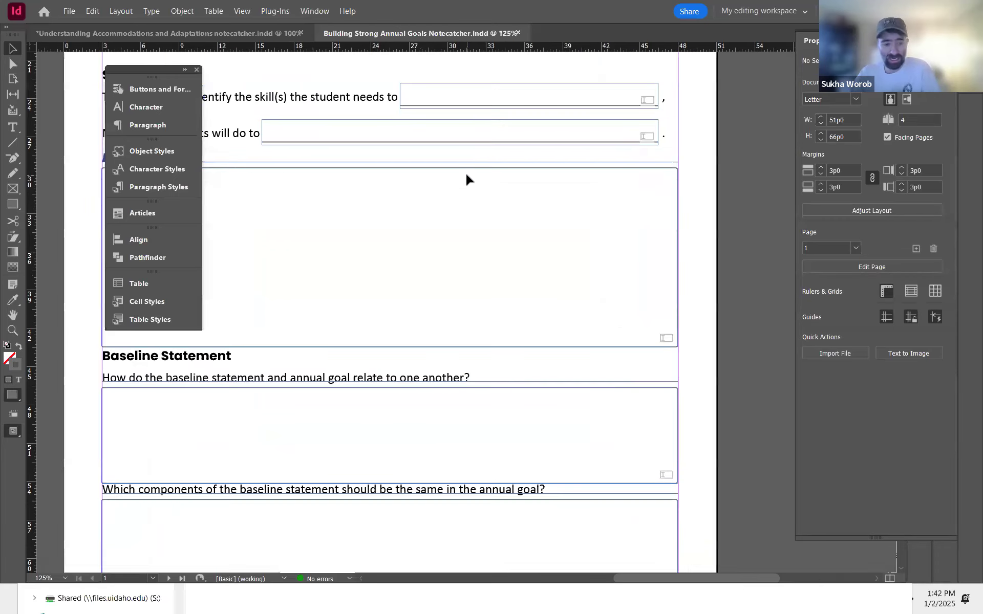
key("shift+w")
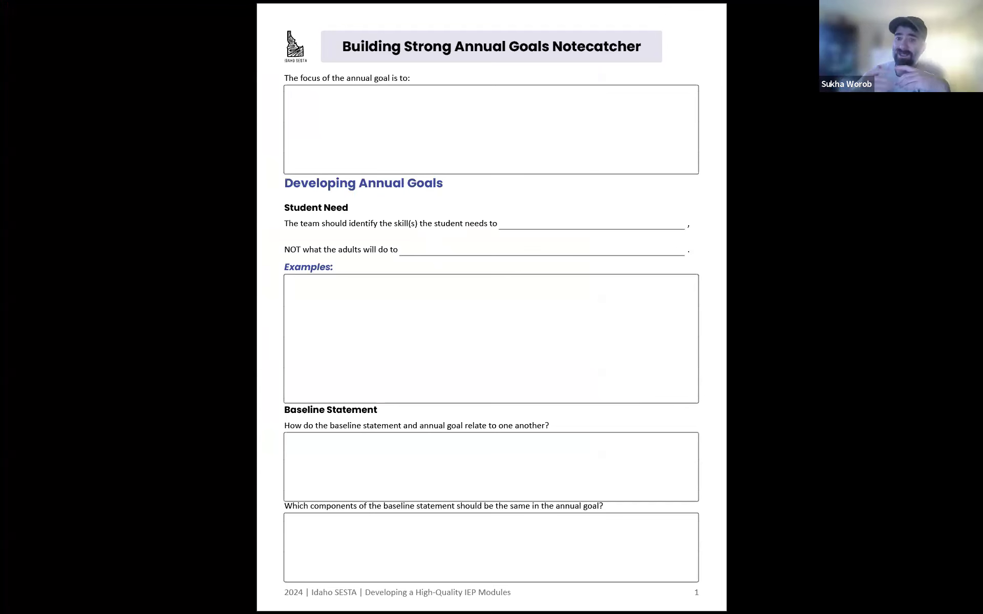
scroll(372, 333, "down", 1)
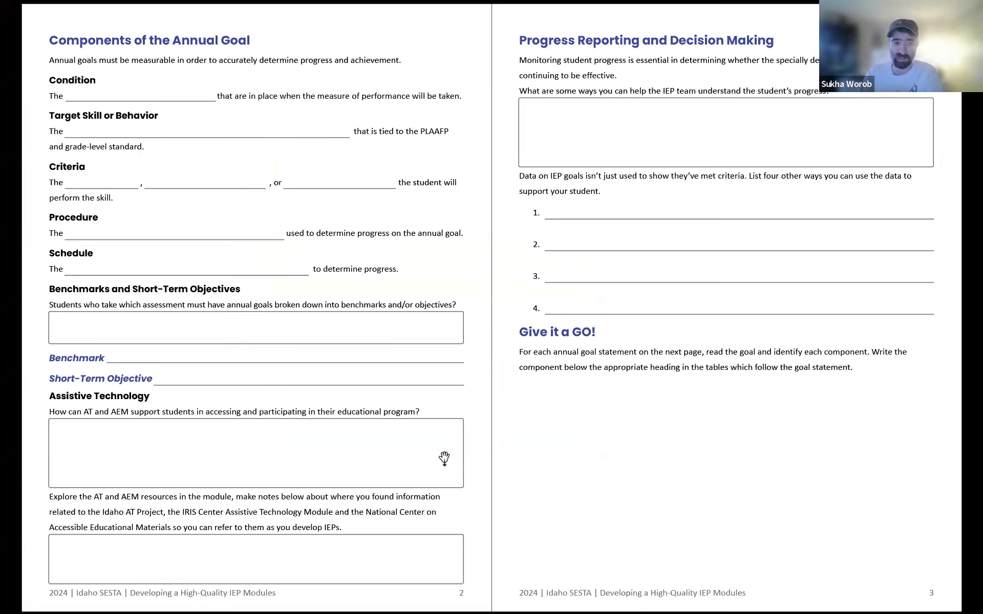
key("Escape")
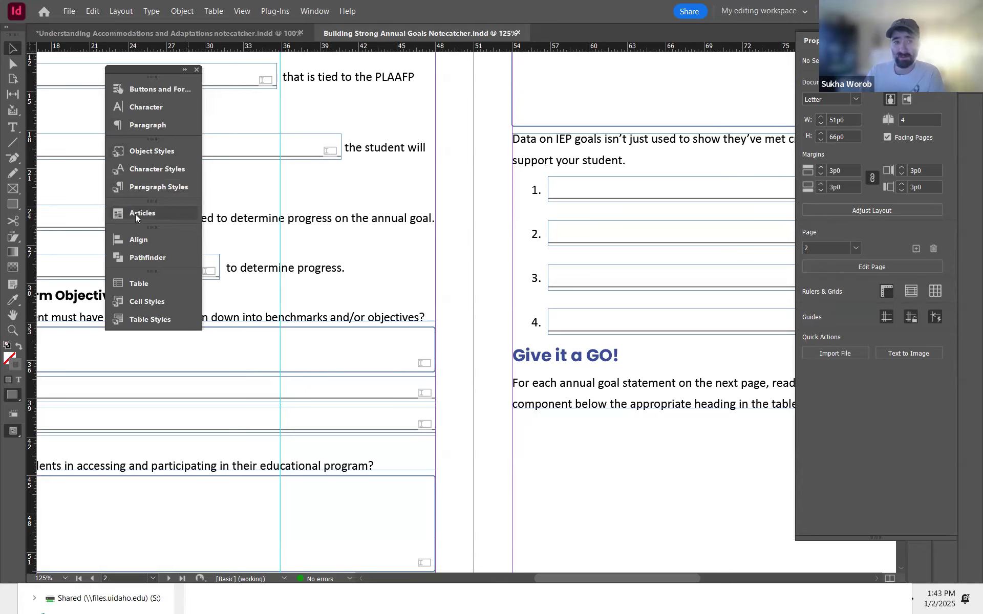
Step: Open the Articles panel and delete the existing content article
left_click(314, 10)
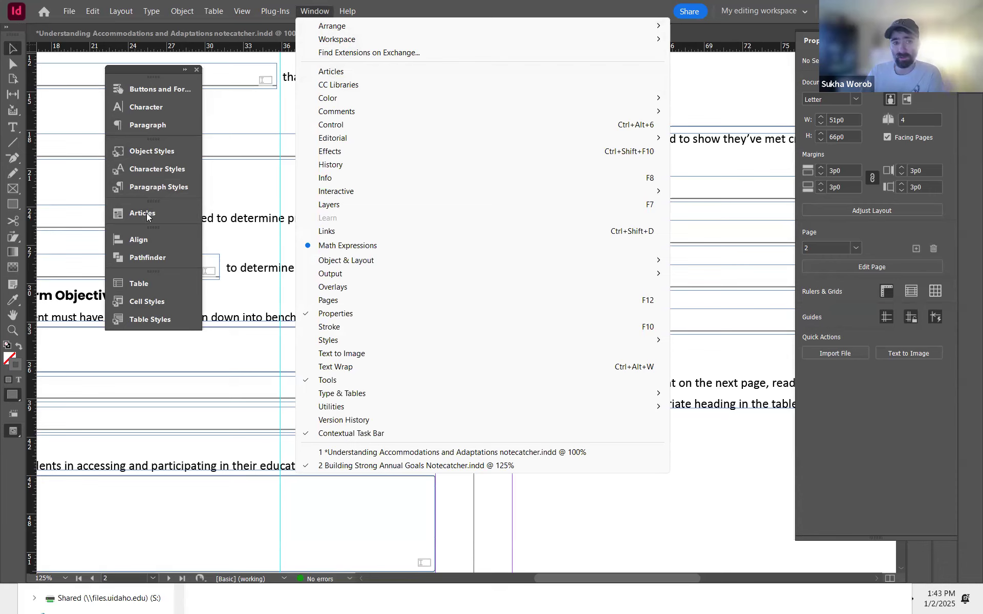
left_click(189, 221)
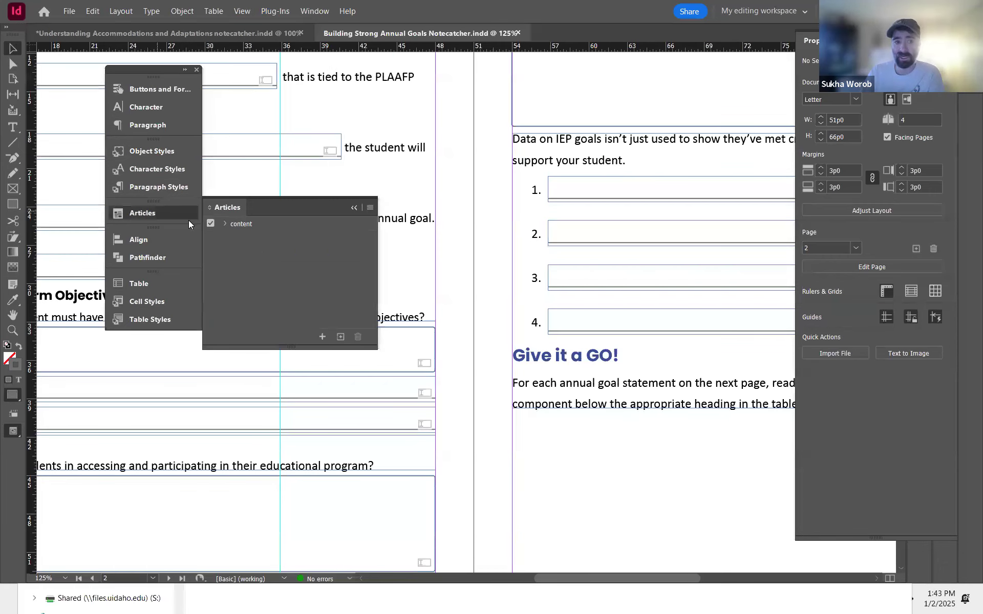
left_click(244, 226)
left_click(357, 337)
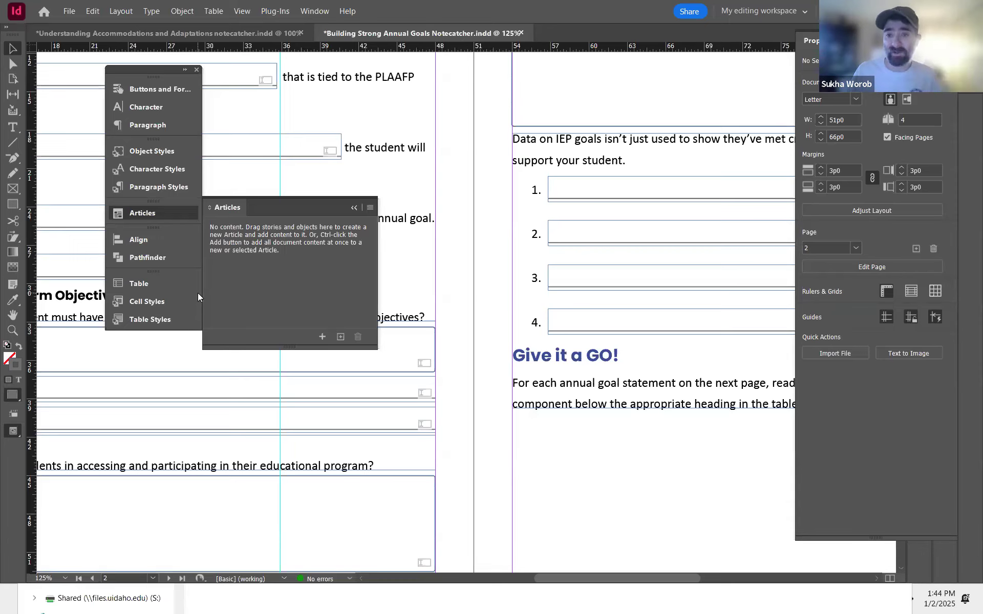
Step: Create a new article named content from the title frame on page 1
left_click_drag(567, 106, 417, 465)
left_click_drag(532, 159, 459, 313)
left_click_drag(478, 183, 430, 486)
left_click_drag(531, 82, 577, 441)
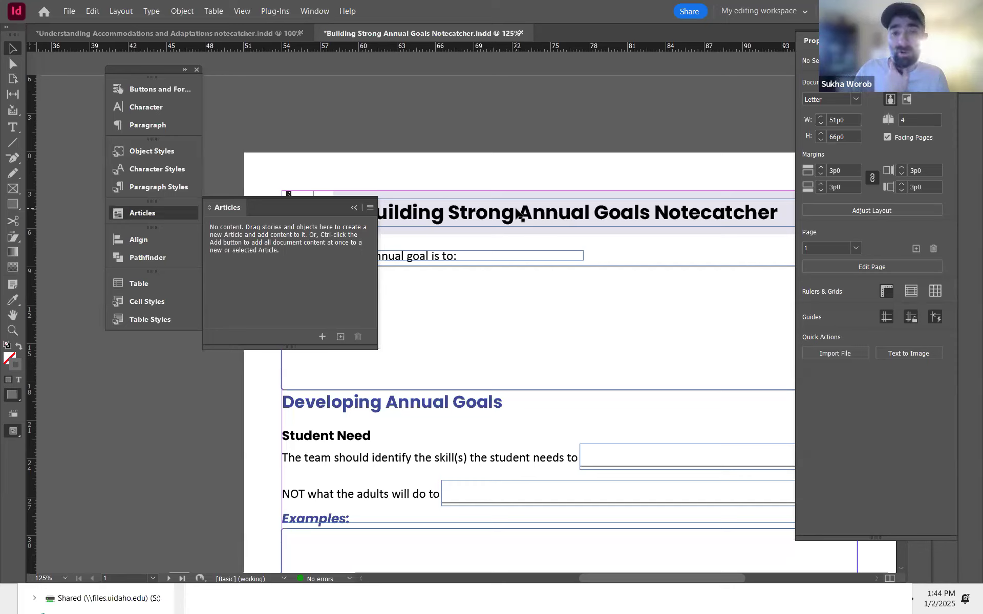
left_click(482, 223)
left_click_drag(564, 219, 284, 243)
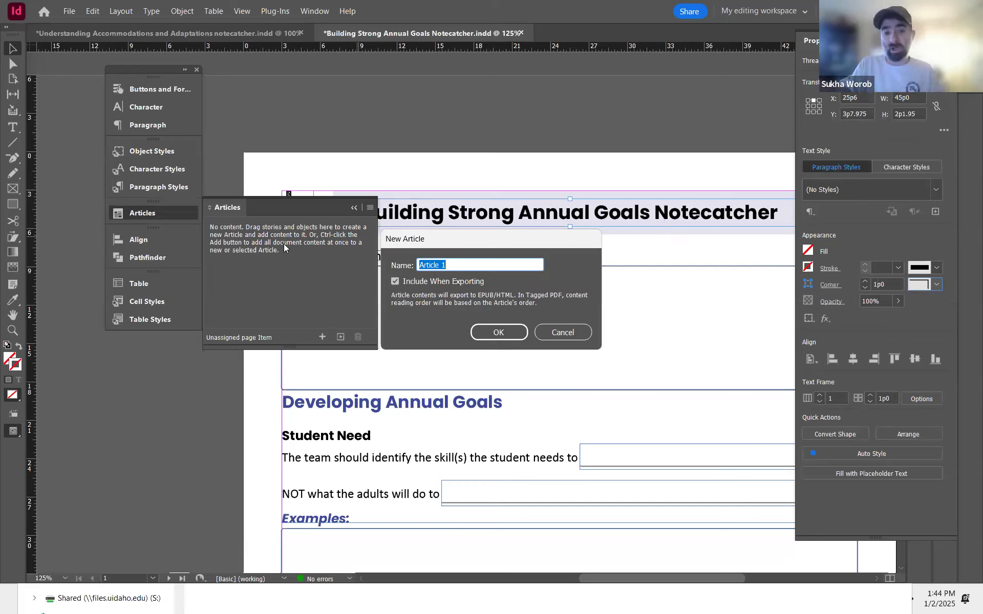
type("content")
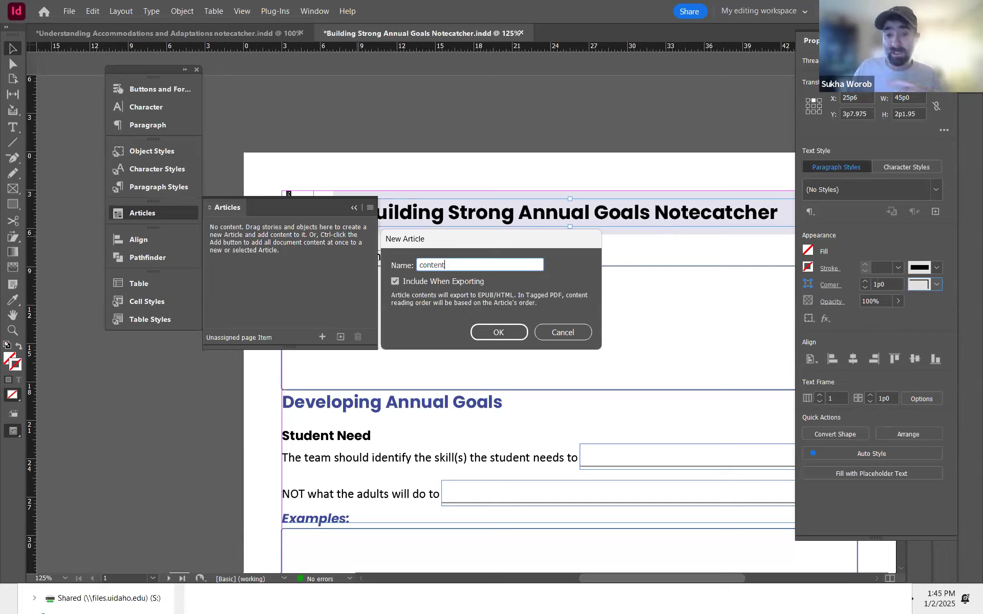
left_click(518, 336)
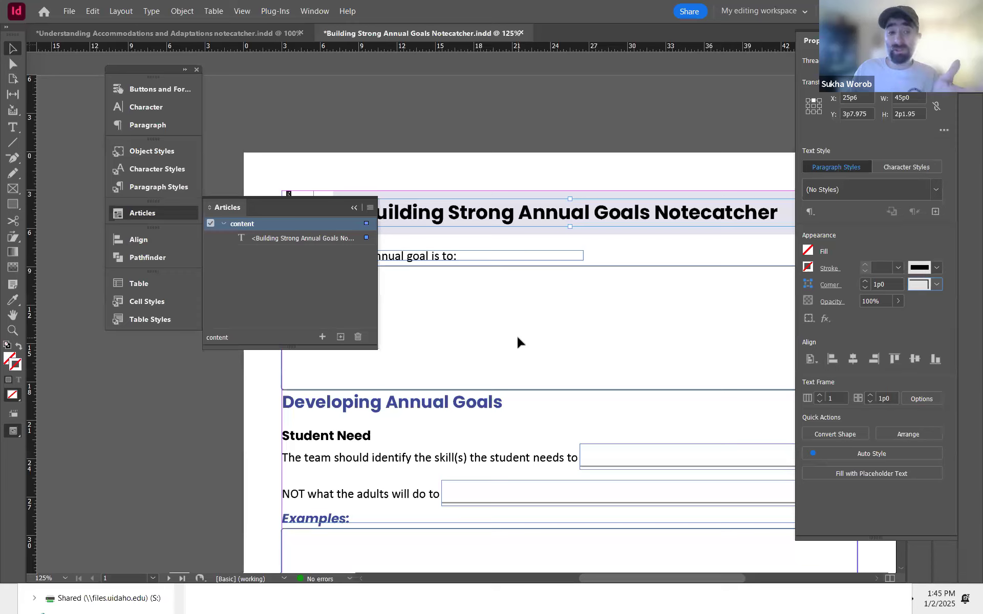
Step: Try to add the Developing Annual Goals text frame to the content article
left_click(389, 407)
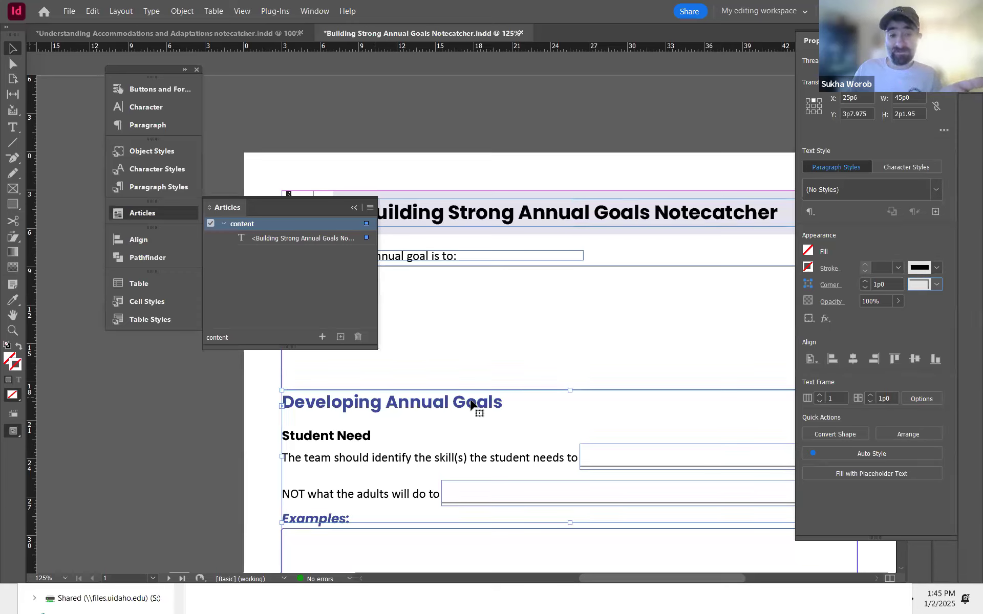
left_click_drag(482, 407, 309, 249)
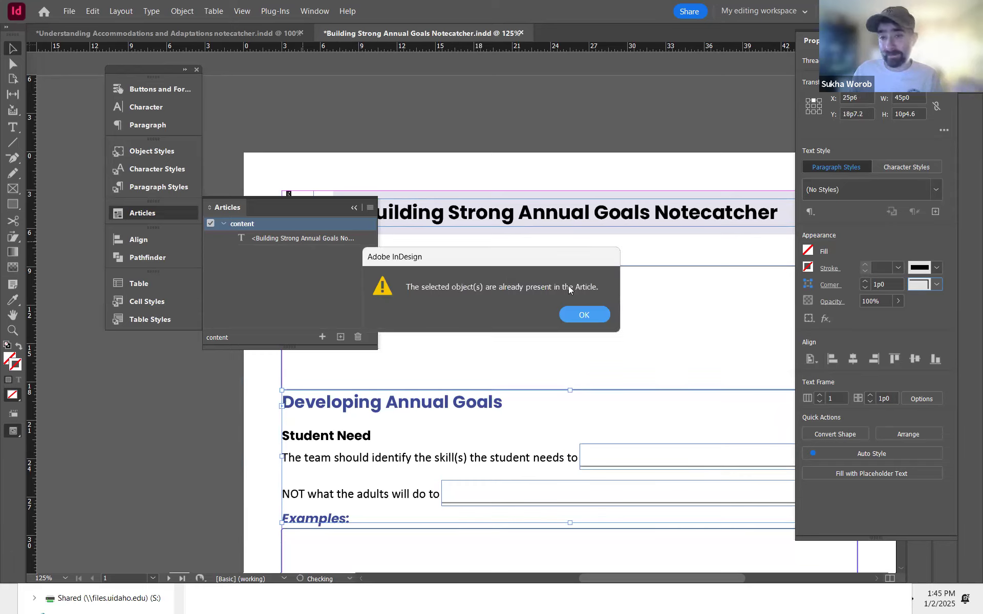
left_click(593, 318)
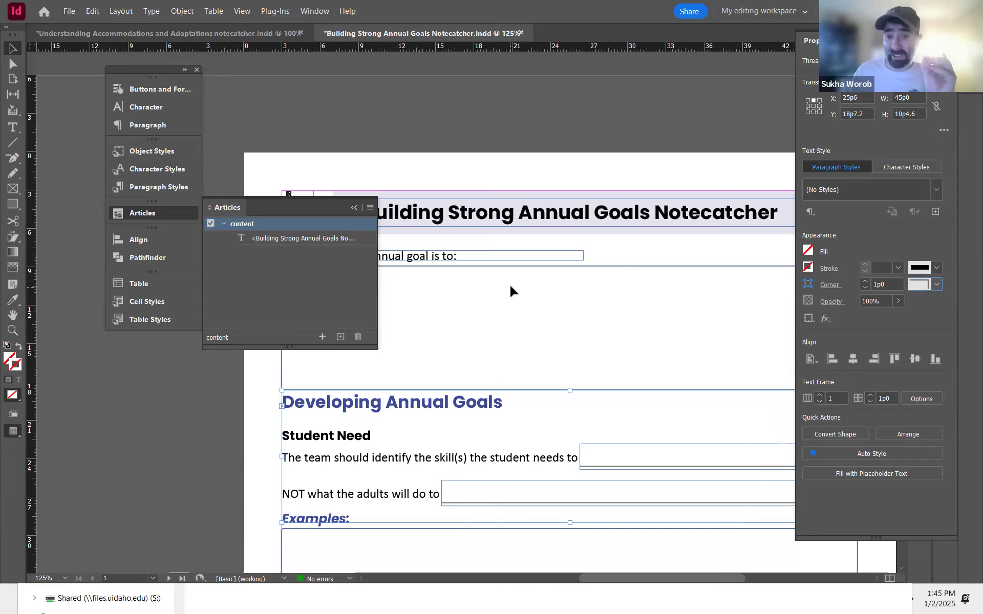
Step: Compare the Understanding Accommodations document with the Annual Goals notecatcher and open the Layers panel
scroll(510, 291, "down", 2)
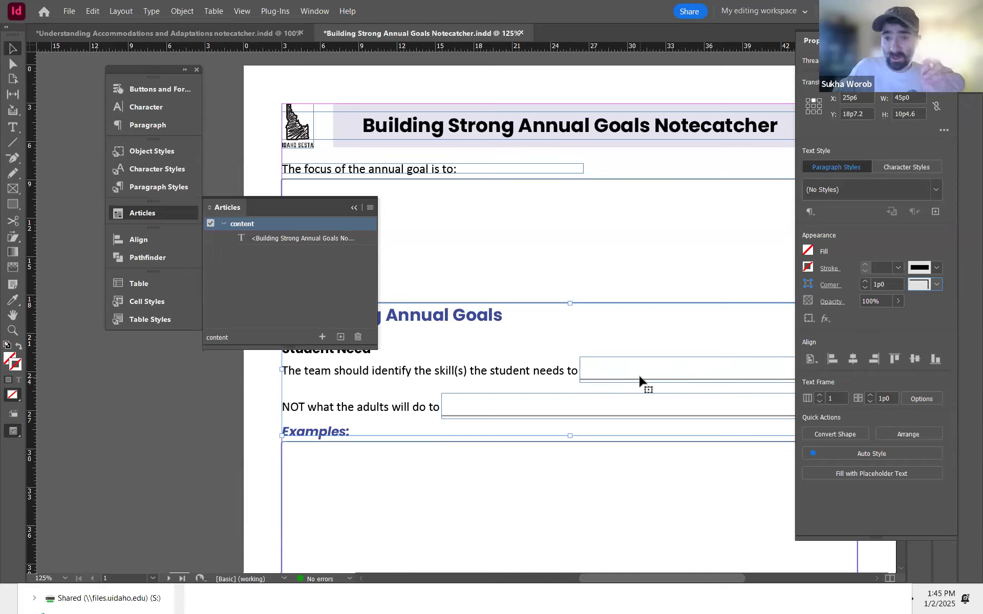
left_click(174, 32)
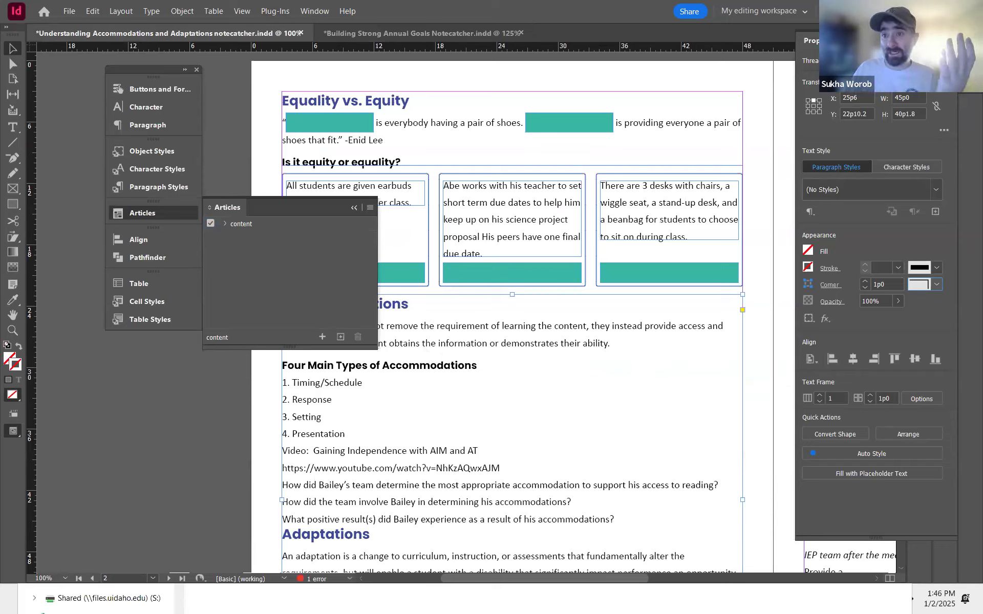
key("ctrl+shift+d")
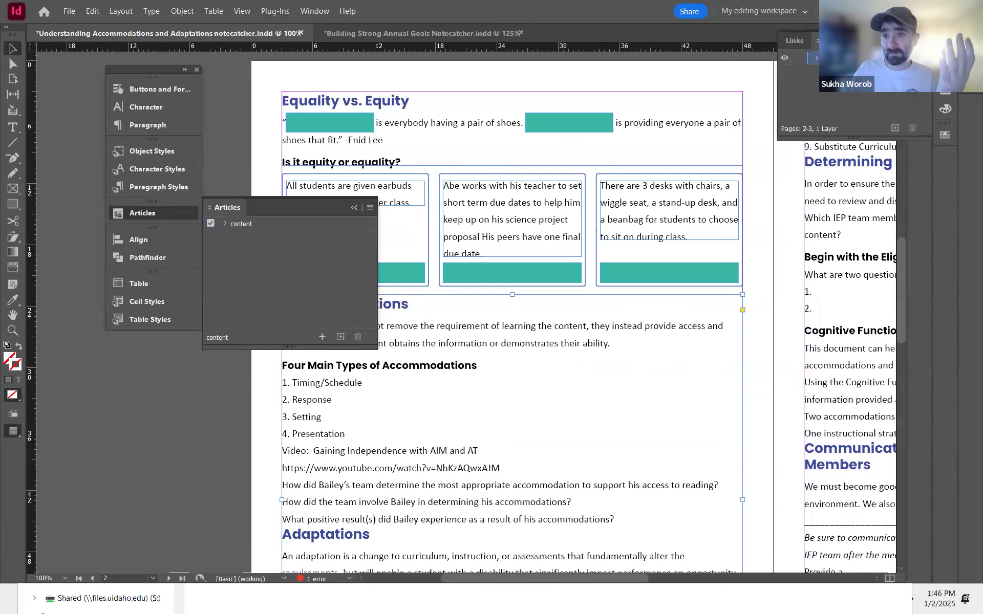
left_click(358, 33)
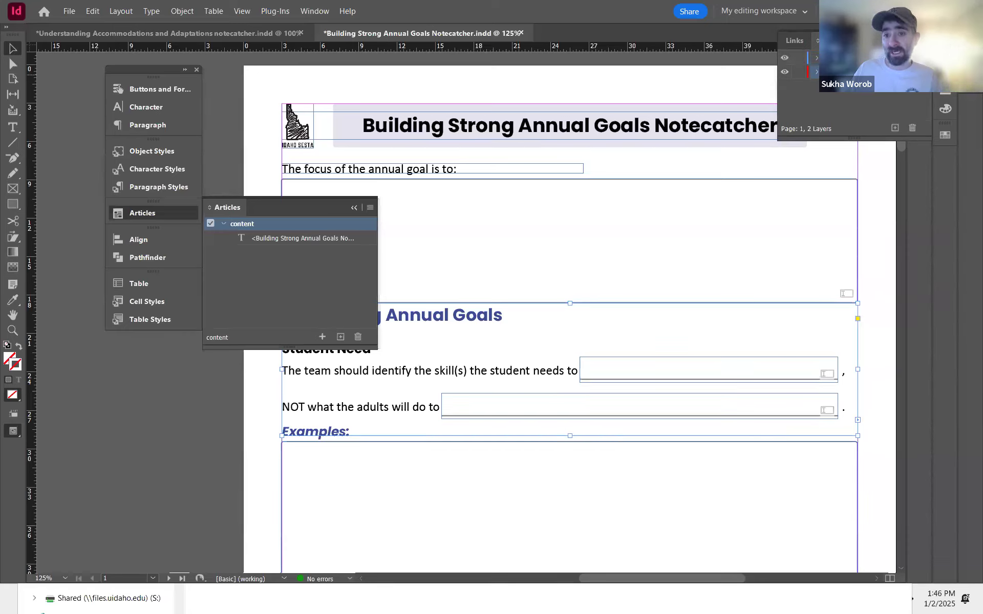
Step: Toggle the second layer's visibility off and on to inspect which objects sit on it
left_click(786, 72)
left_click(786, 73)
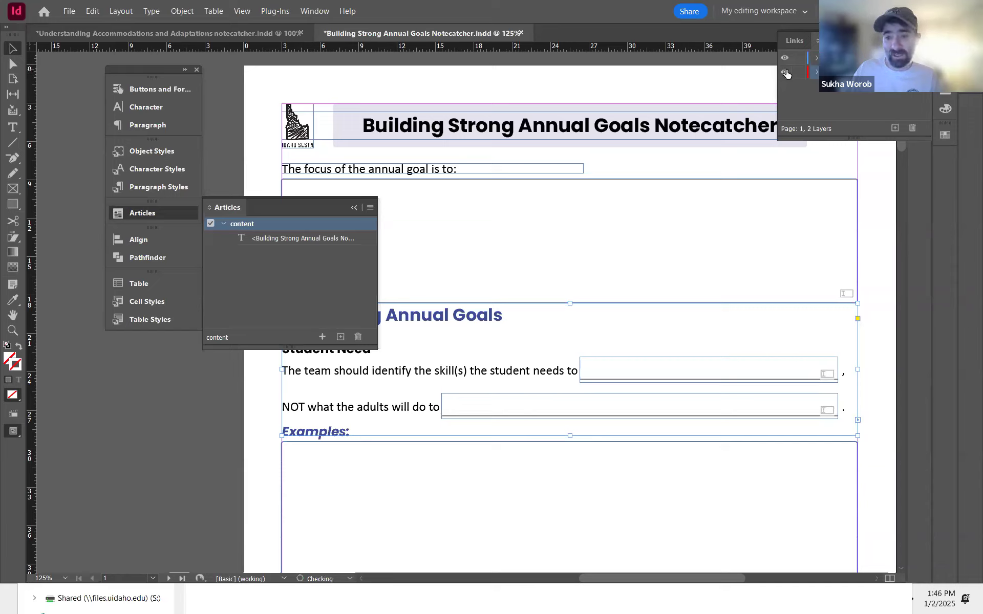
left_click(786, 73)
left_click(786, 73)
left_click(786, 73)
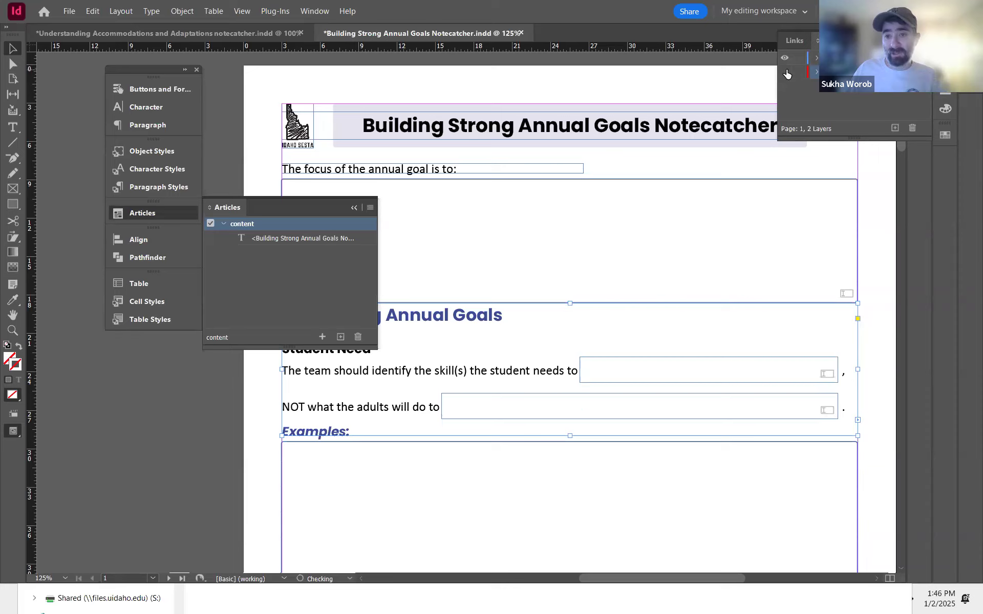
left_click(786, 73)
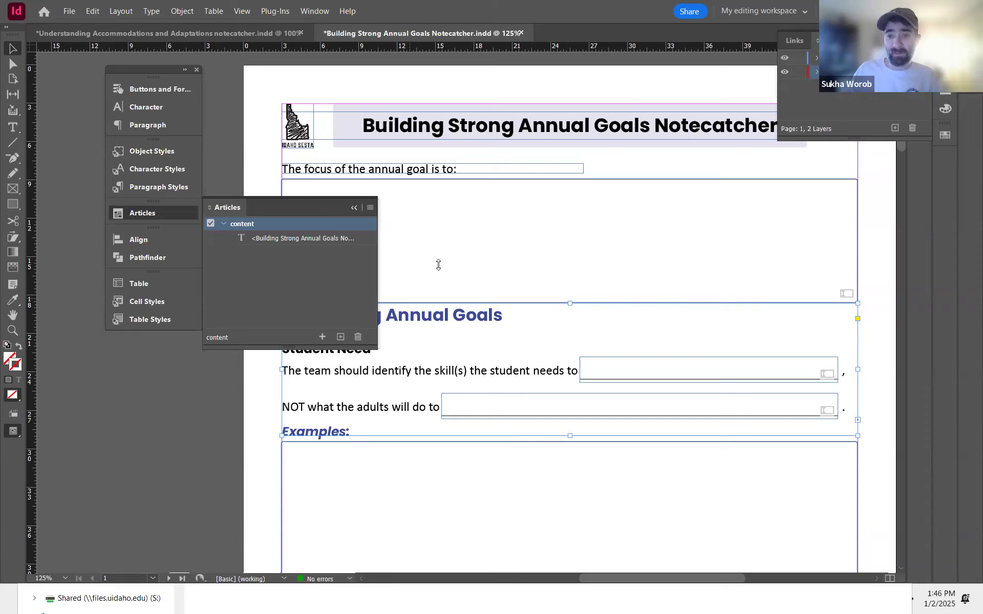
Step: Set the content article to be used for tagging order in the tagged PDF
left_click(285, 273)
left_click(328, 242)
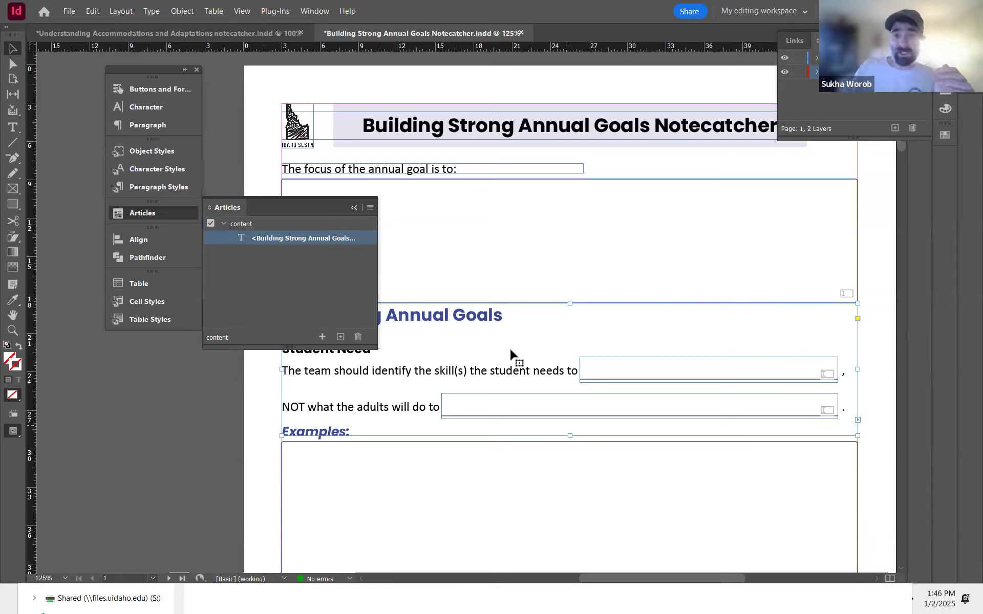
left_click(370, 208)
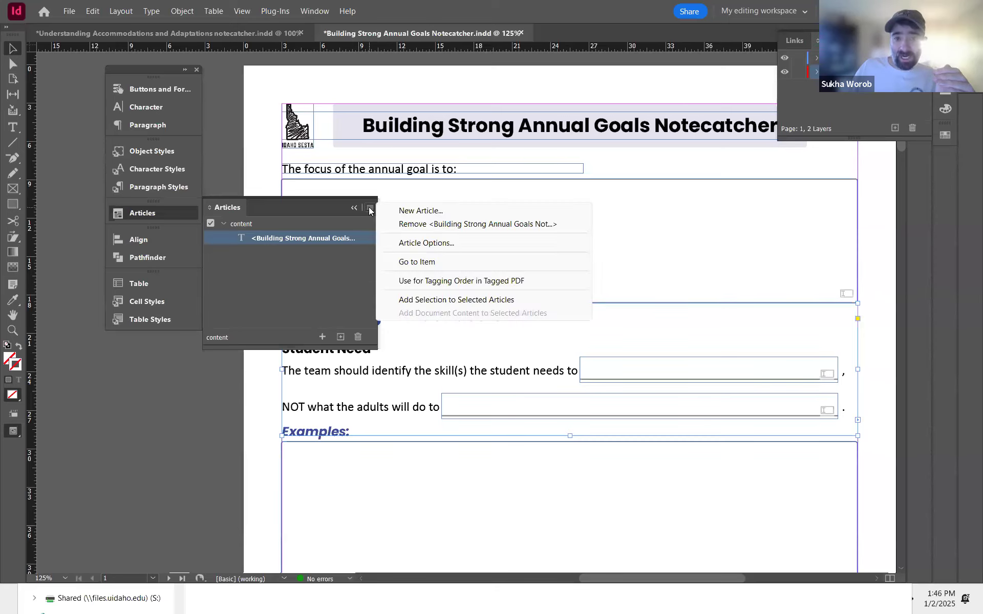
left_click(372, 221)
left_click(372, 207)
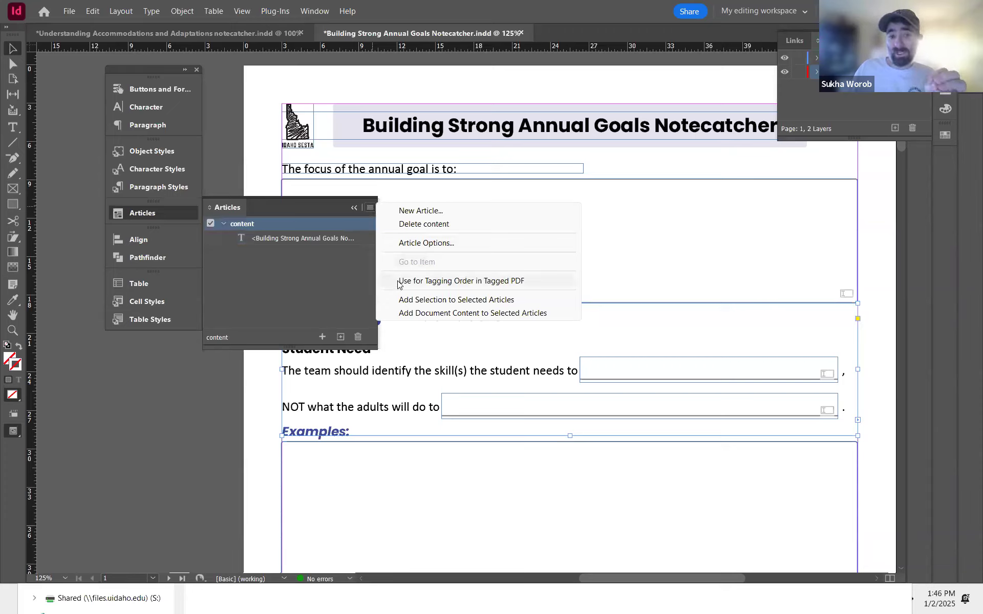
left_click(502, 282)
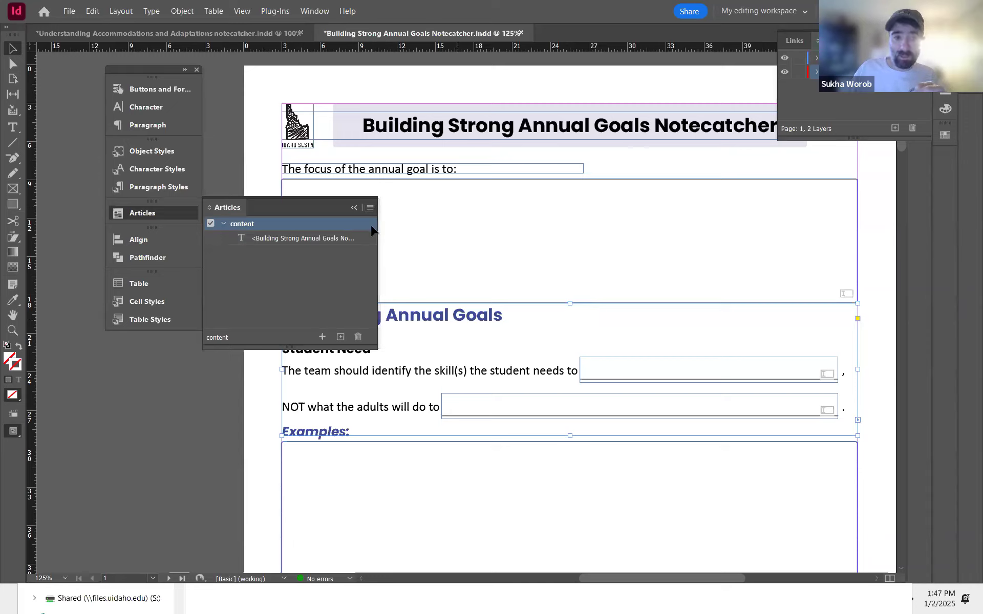
left_click(354, 208)
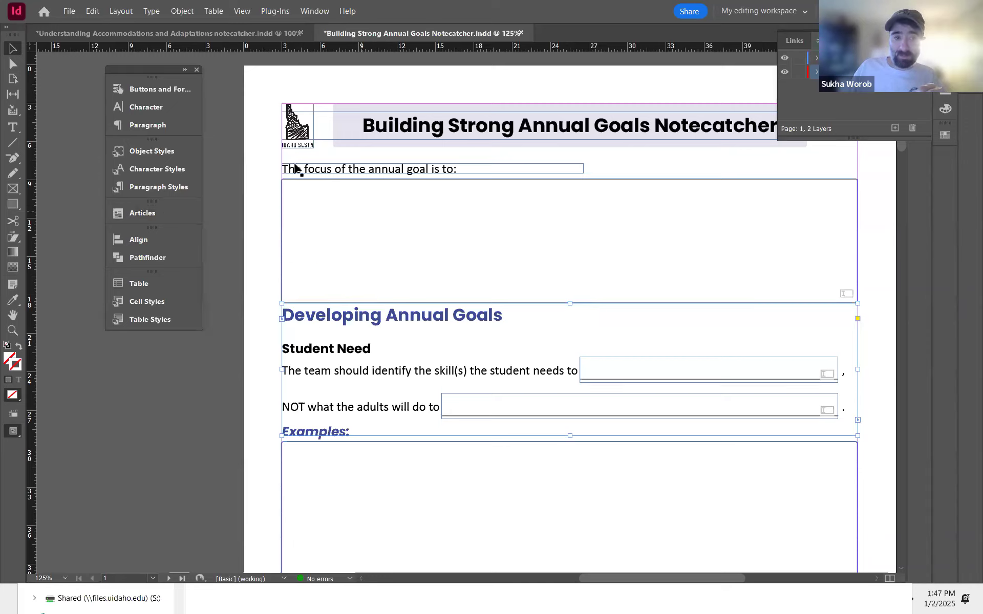
left_click(69, 11)
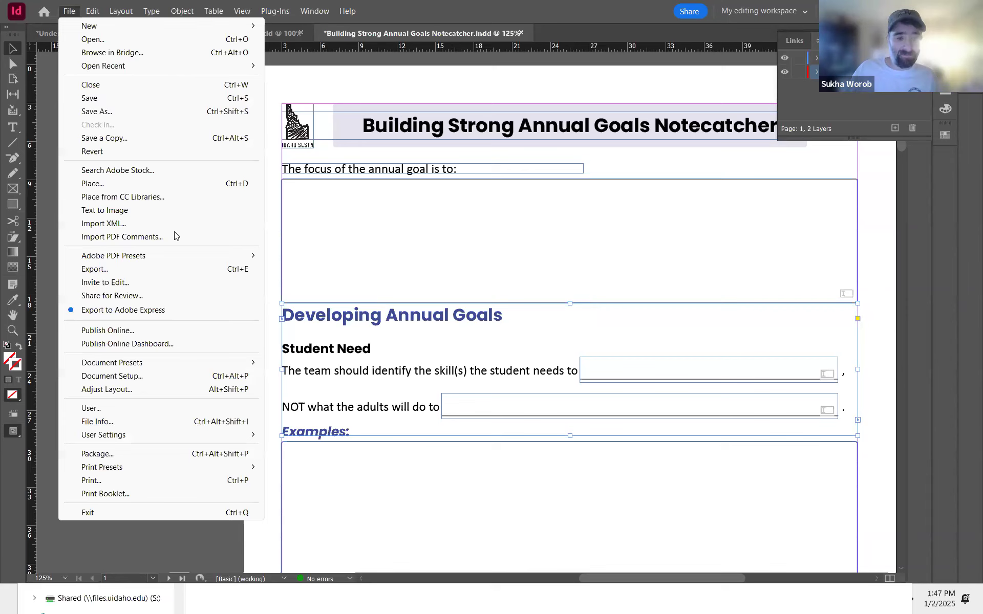
left_click(189, 379)
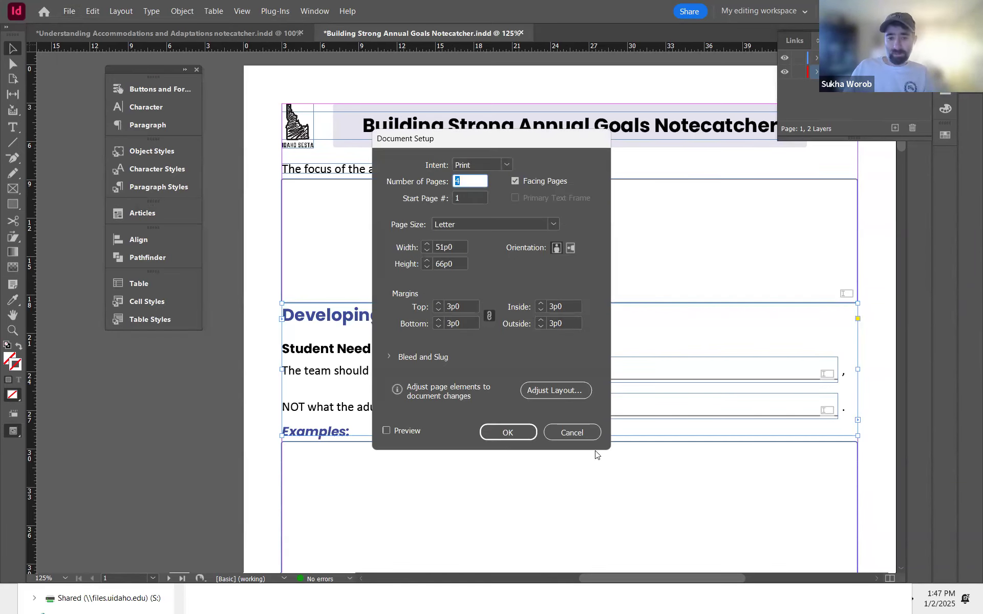
left_click(581, 434)
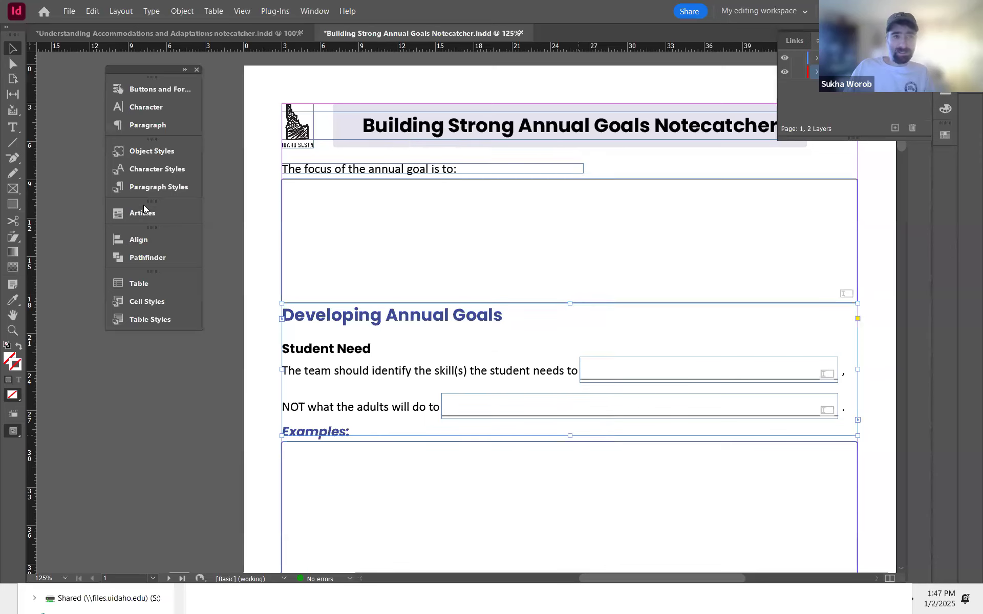
Step: Set the document's File Info title to Building Strong Annual Goals Notecatcher
left_click(70, 11)
left_click(132, 429)
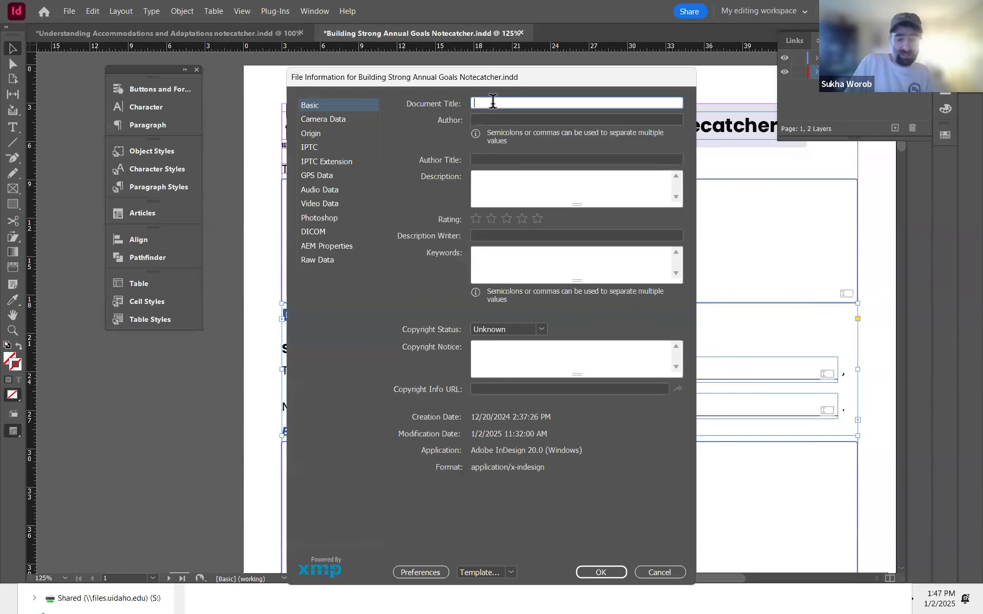
type("Building Strong")
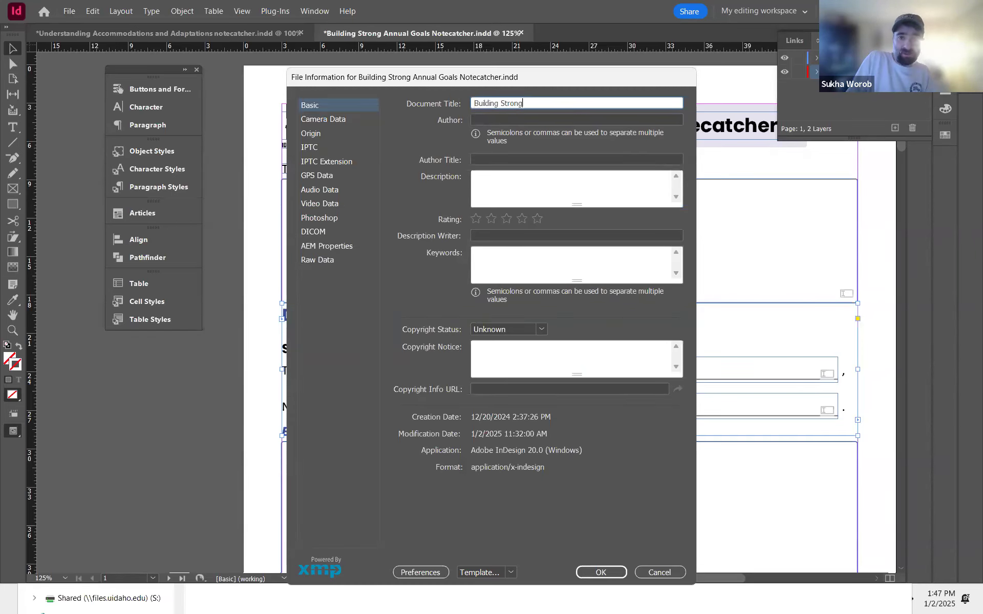
type(" Annual Goals Notecatcher")
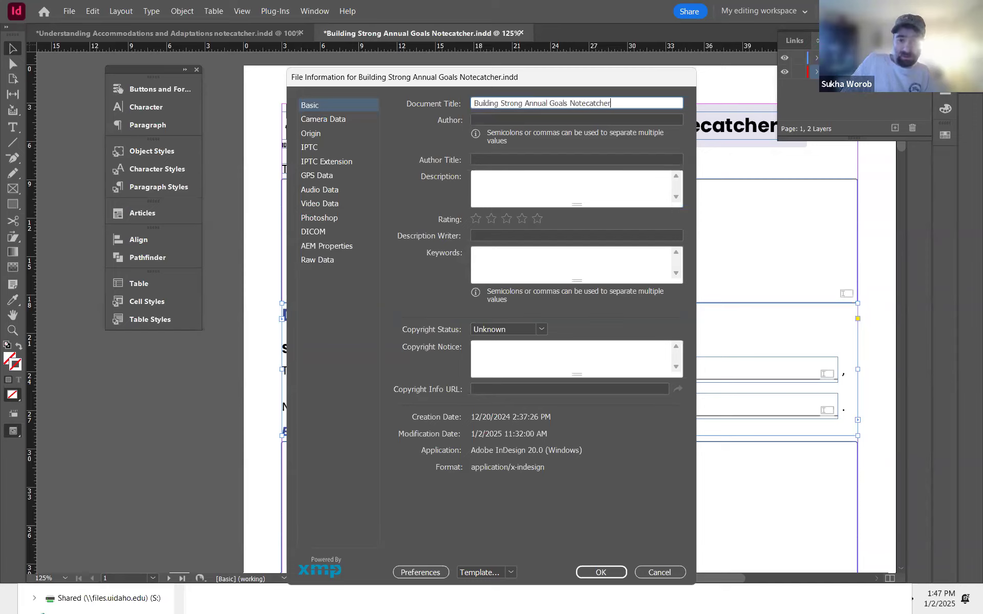
left_click(600, 572)
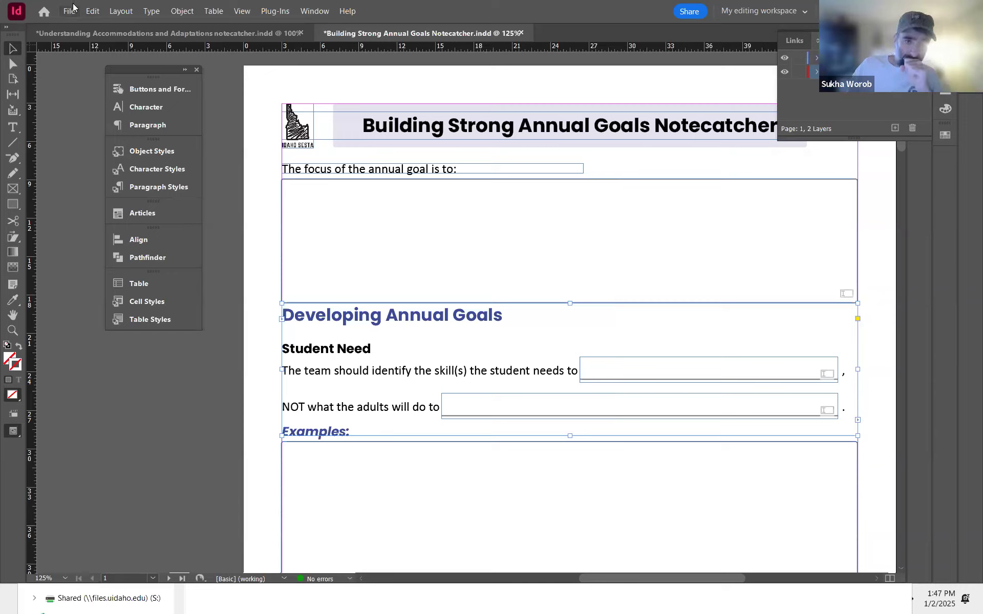
Step: Move the Idaho logo onto the second layer and toggle that layer's visibility to check it
left_click(303, 110)
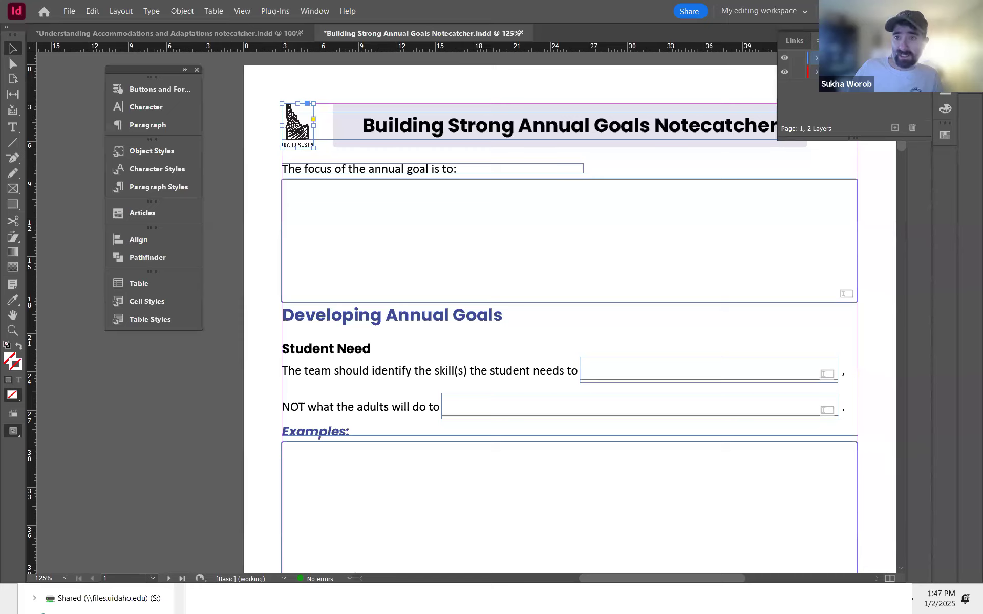
left_click_drag(924, 58, 924, 71)
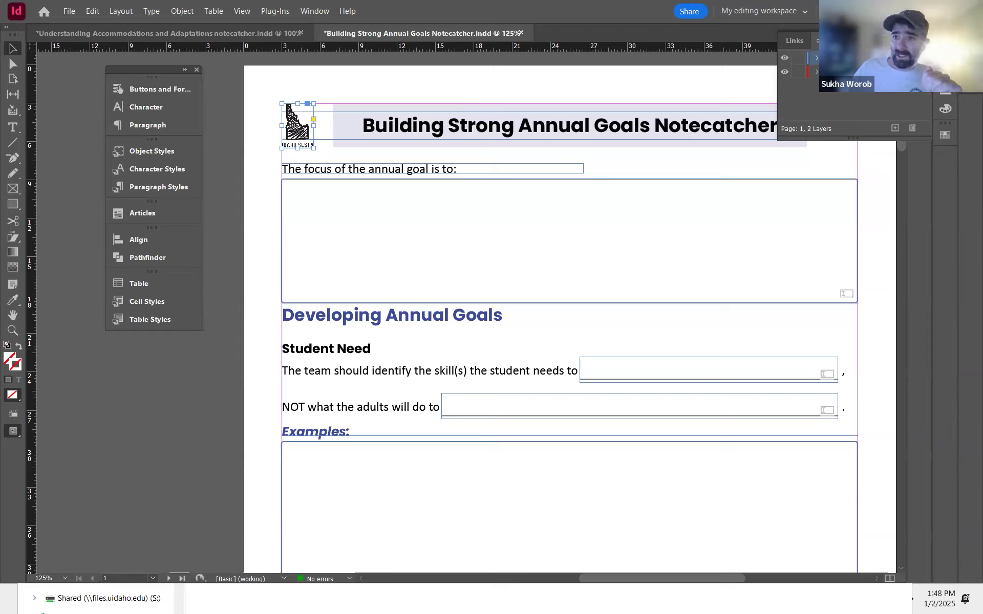
left_click_drag(914, 58, 914, 72)
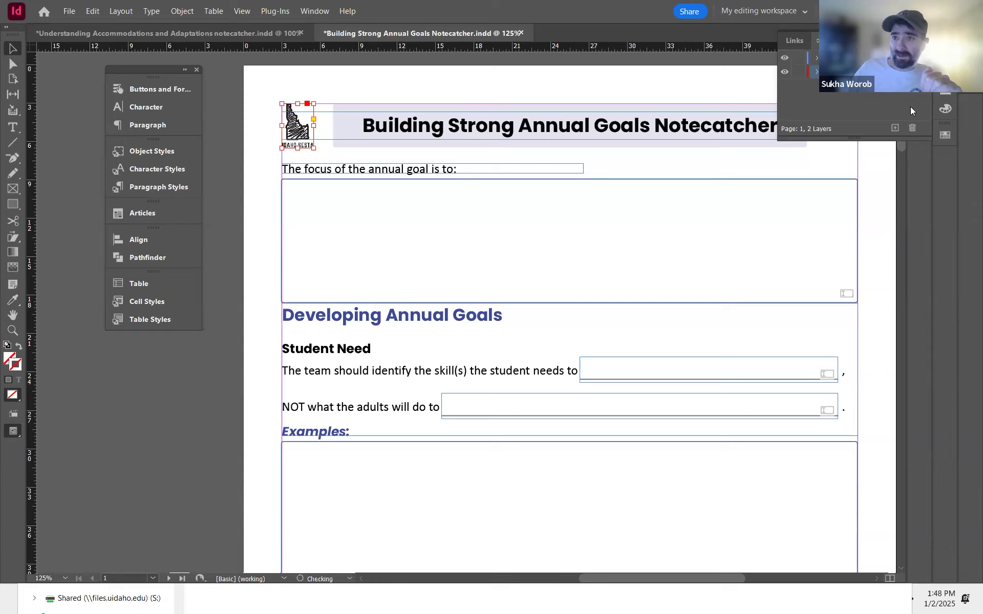
left_click(784, 72)
left_click(784, 73)
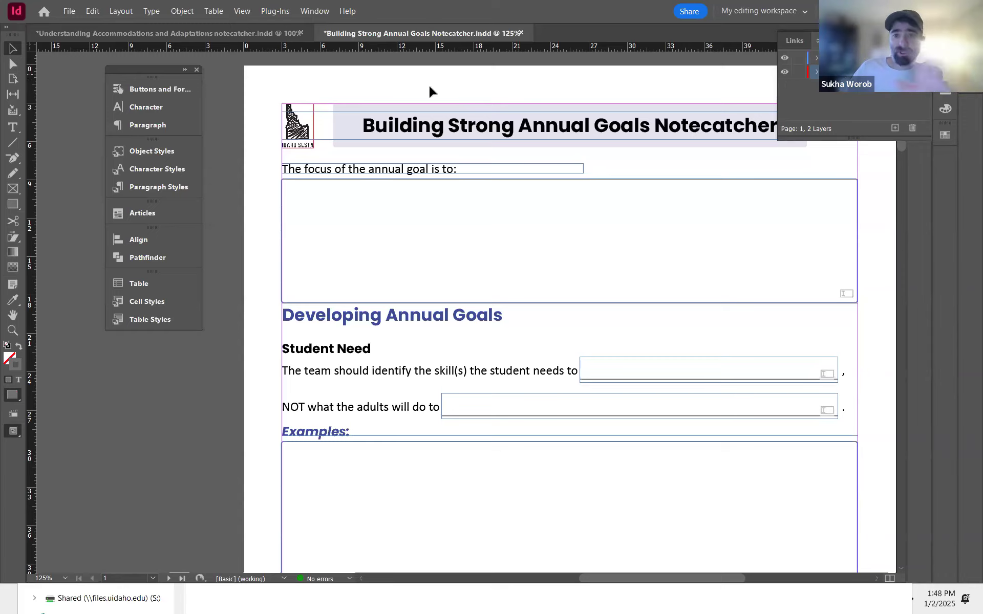
Step: Export the document to the Desktop as Adobe PDF (Interactive) named Building Strong Annual Goals Notecatcher
left_click(68, 7)
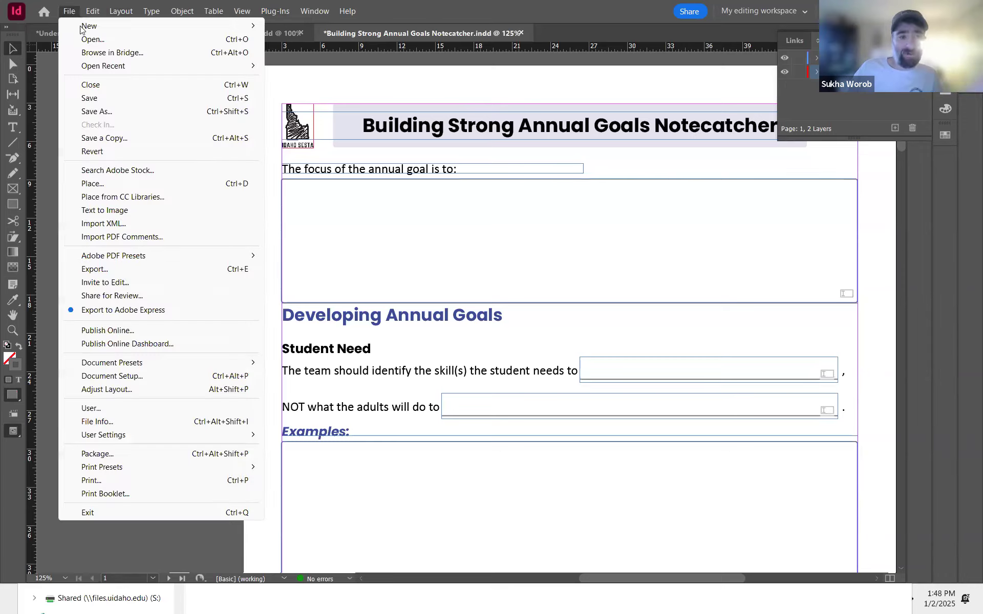
left_click(144, 272)
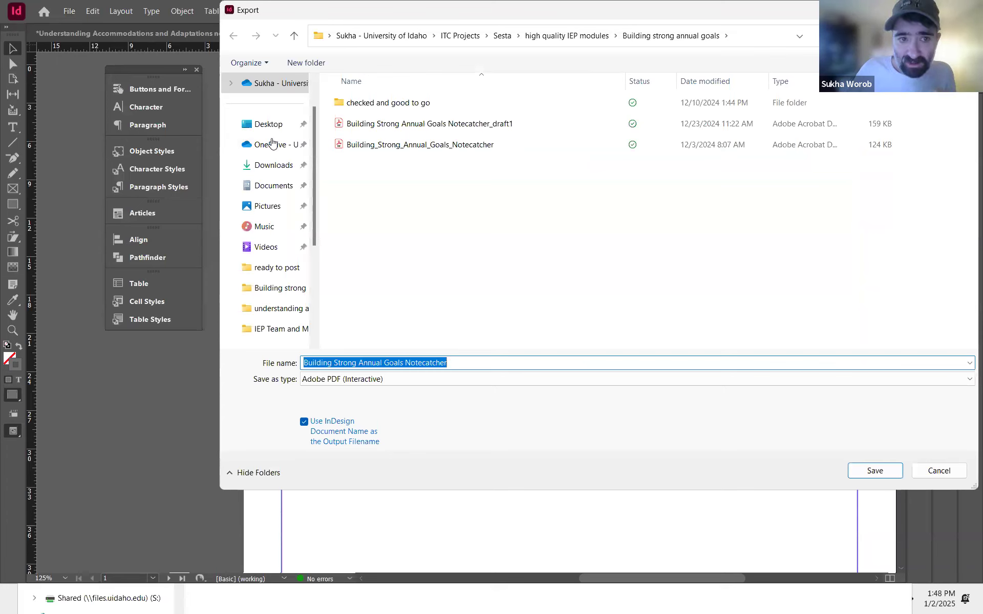
left_click(270, 147)
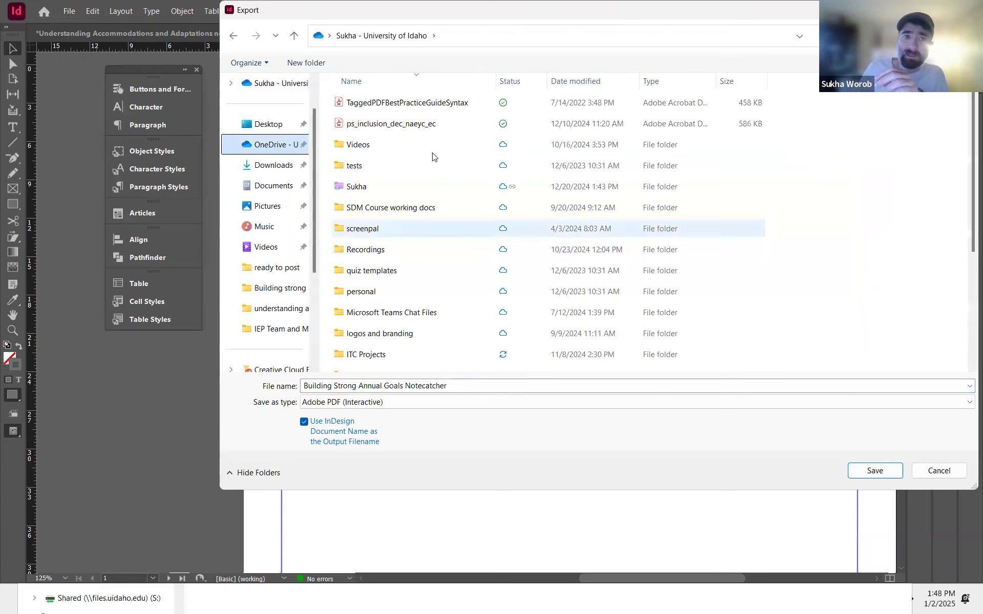
left_click(264, 129)
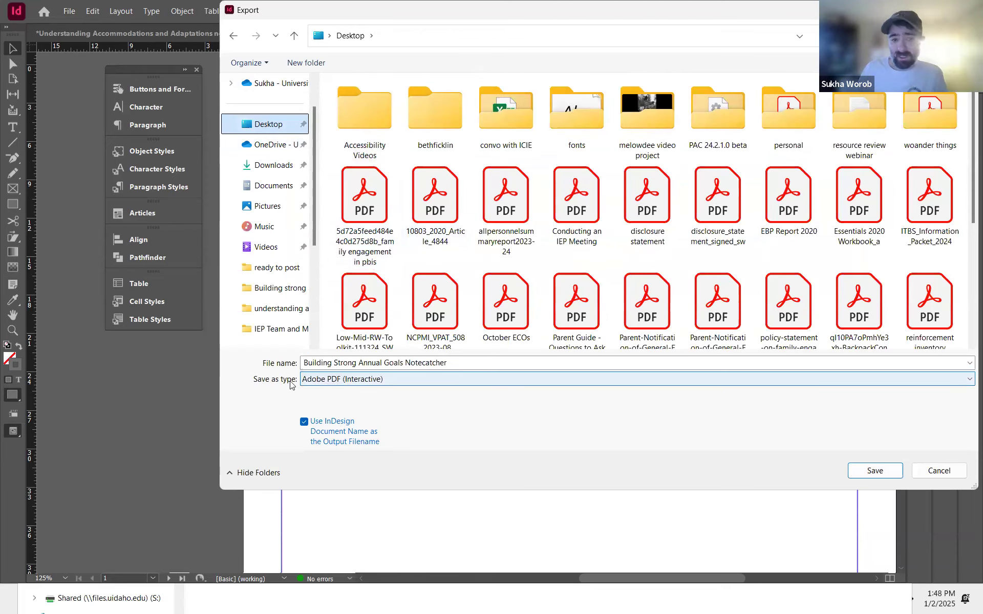
left_click(327, 380)
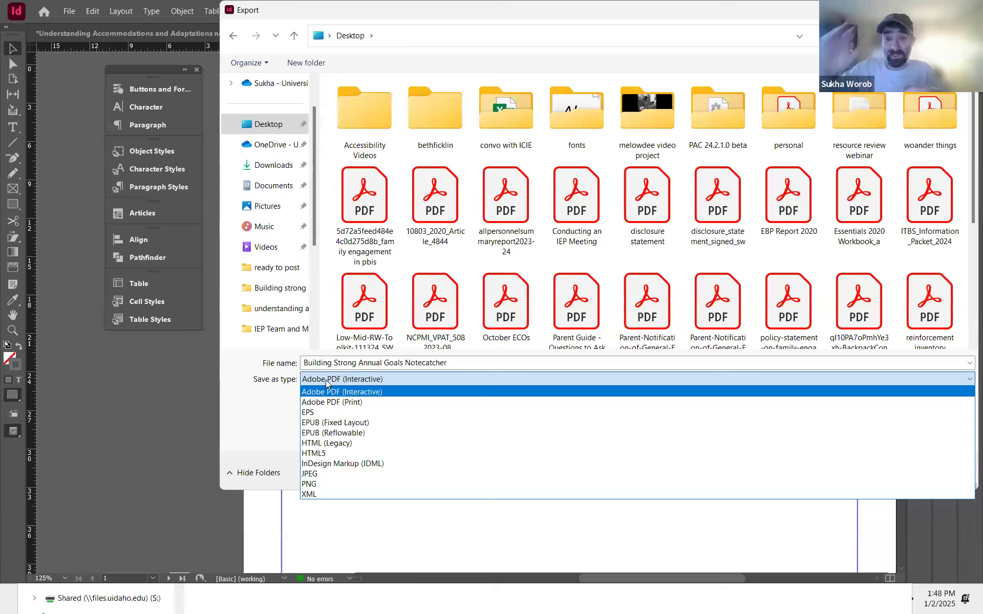
left_click(326, 383)
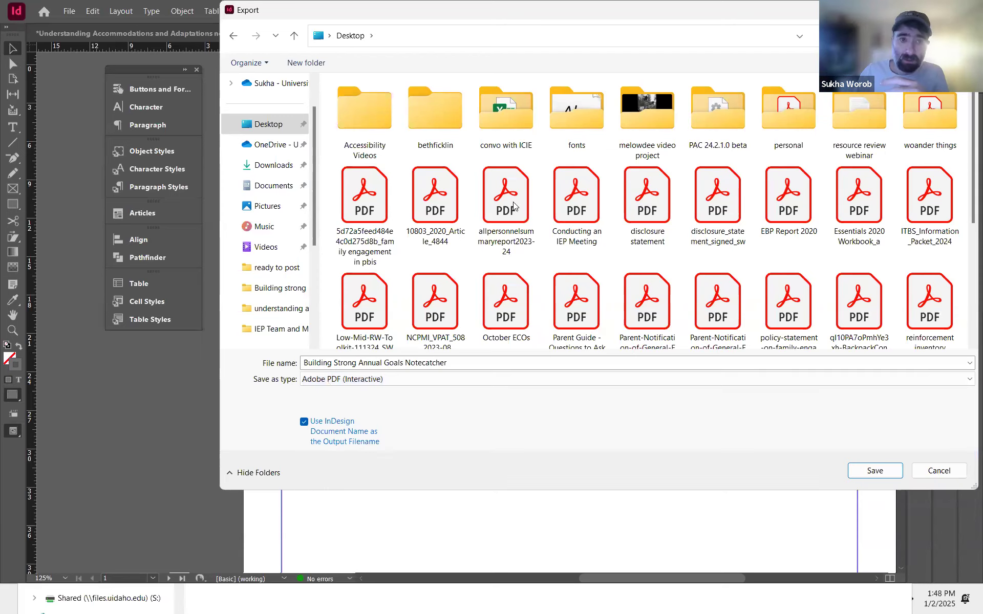
left_click(874, 471)
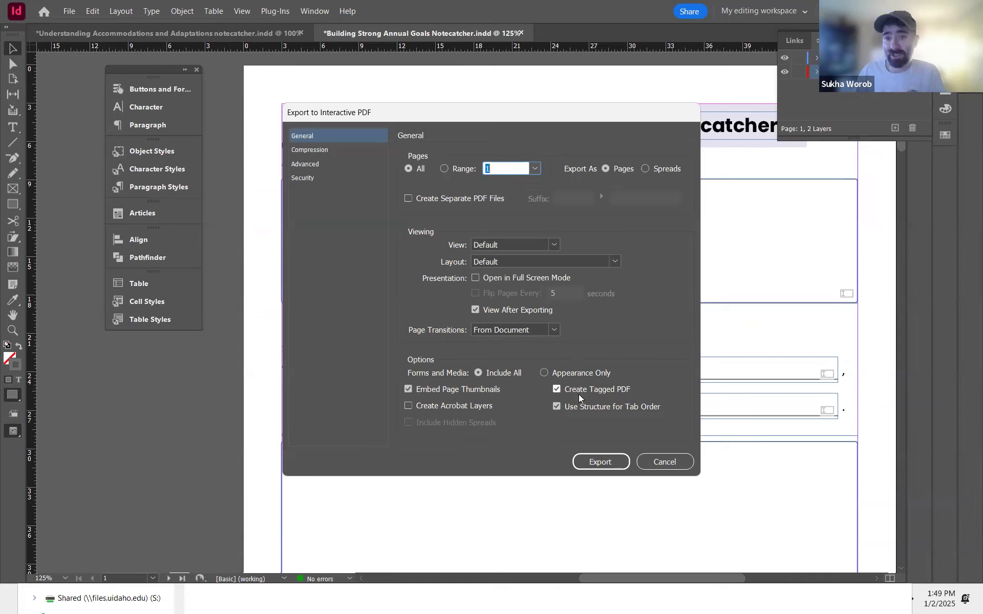
Step: Set the accessibility display title to Document Title and export the interactive PDF, accepting the blend space warning
left_click(307, 163)
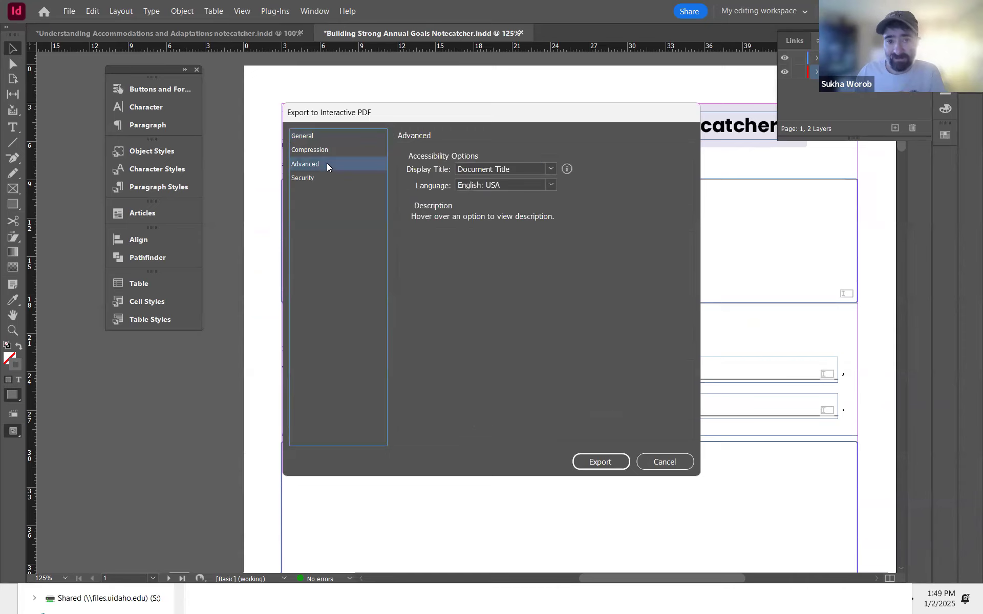
left_click(508, 170)
left_click(512, 197)
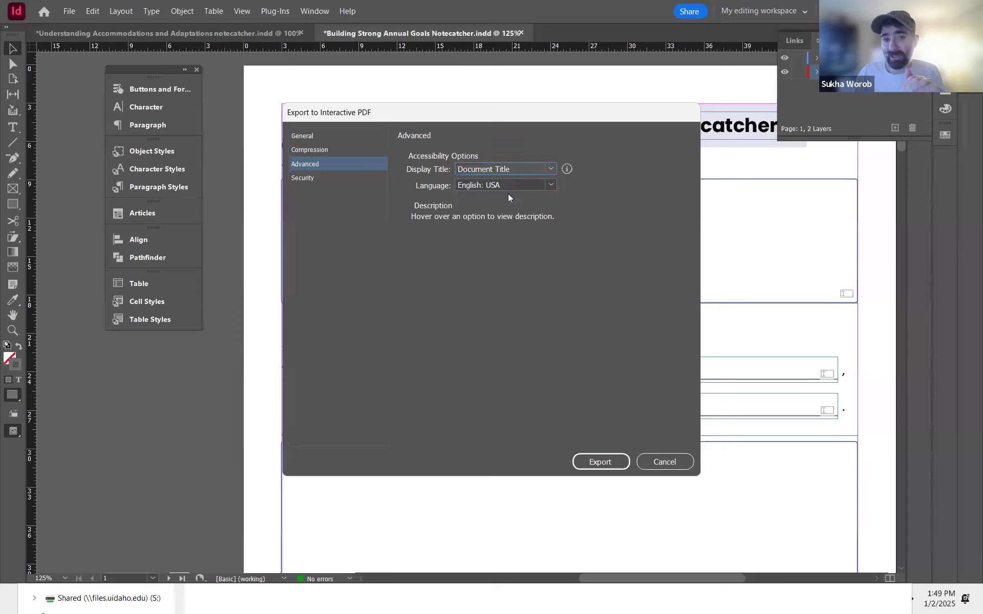
mouse_move(472, 185)
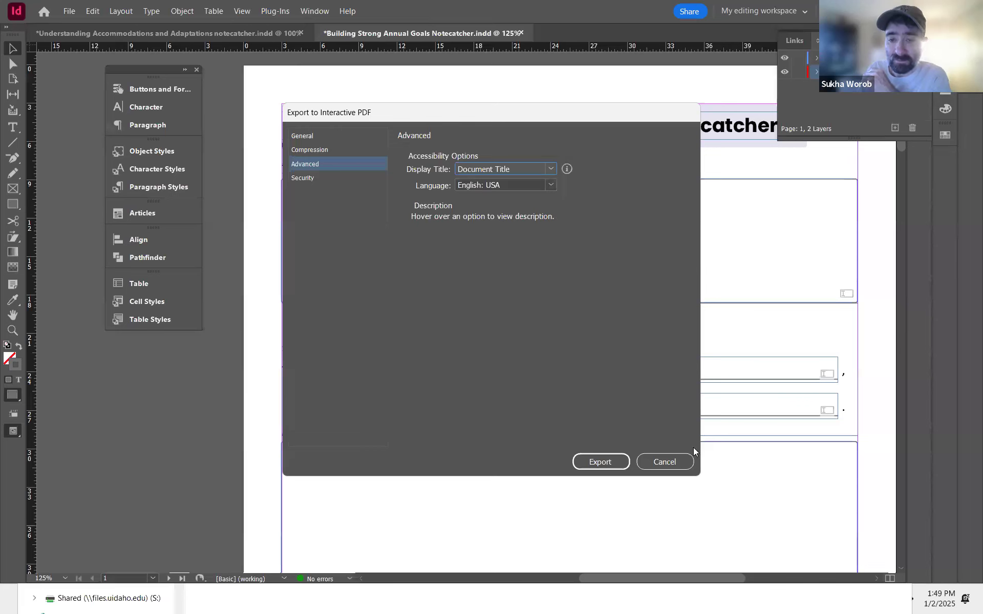
left_click(598, 462)
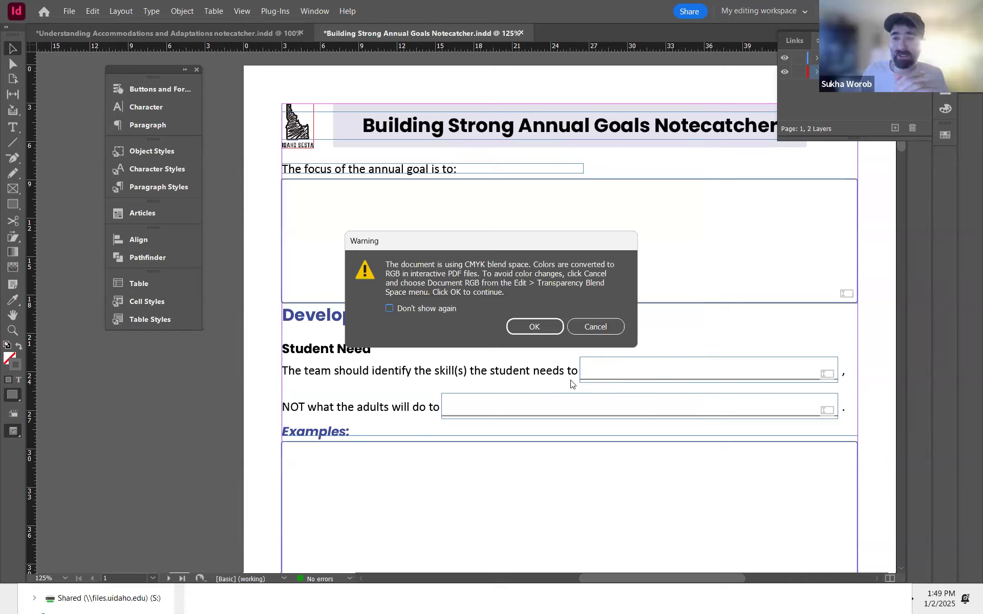
left_click(535, 326)
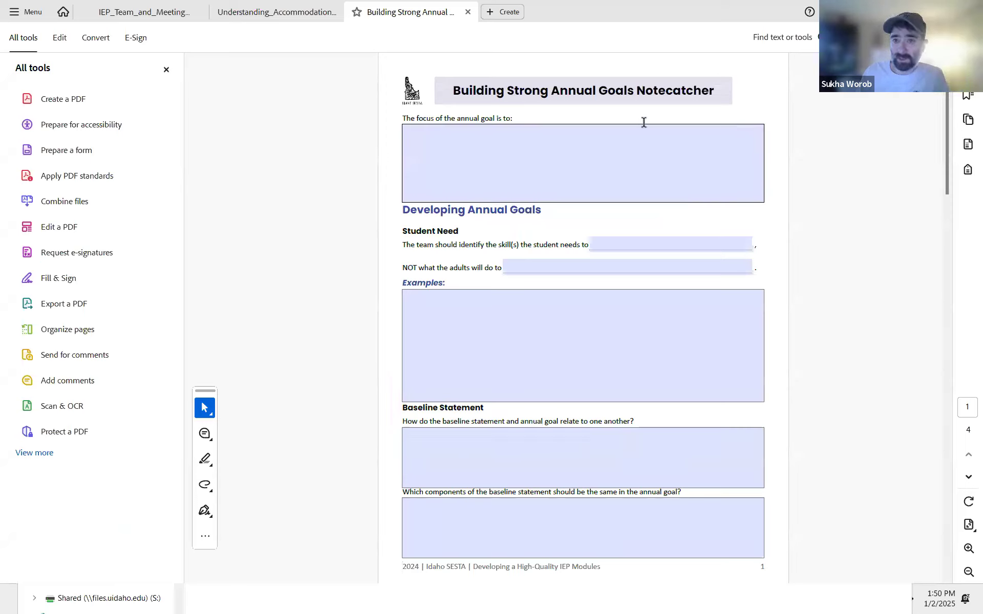
Step: In Acrobat, run the accessibility check on the exported PDF and review the failed form field entries
left_click(103, 126)
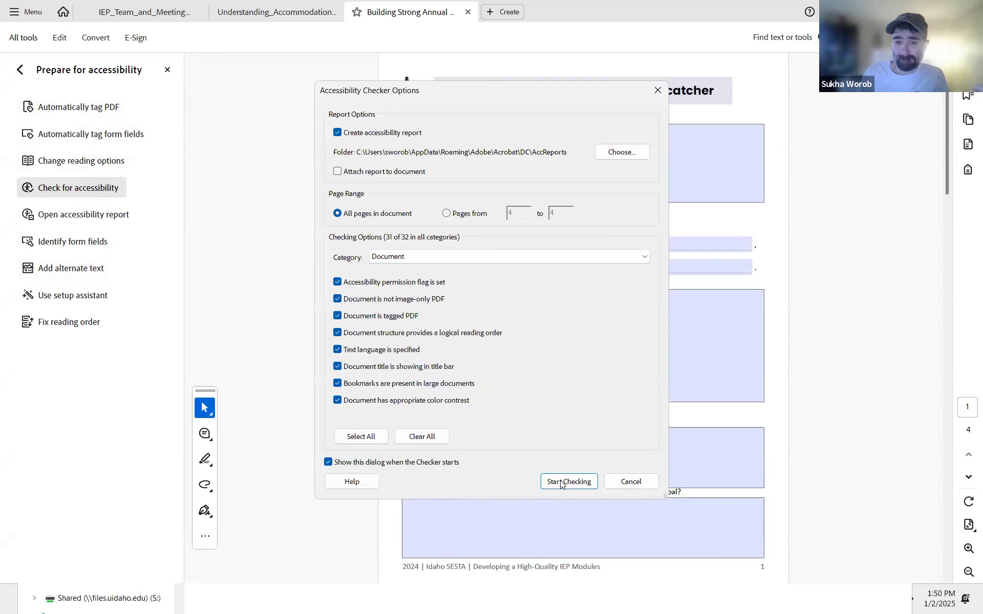
left_click(564, 479)
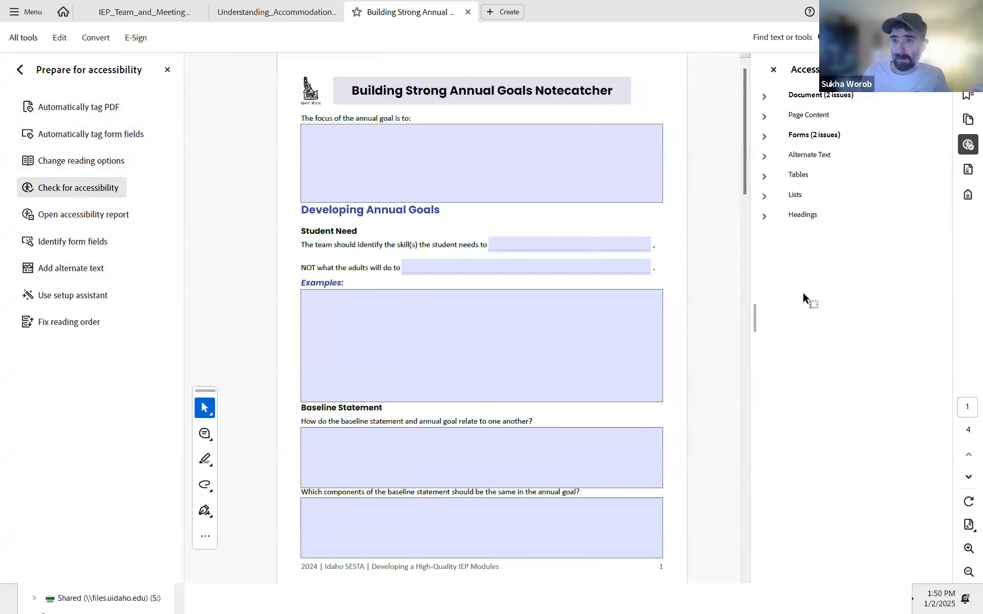
left_click(762, 138)
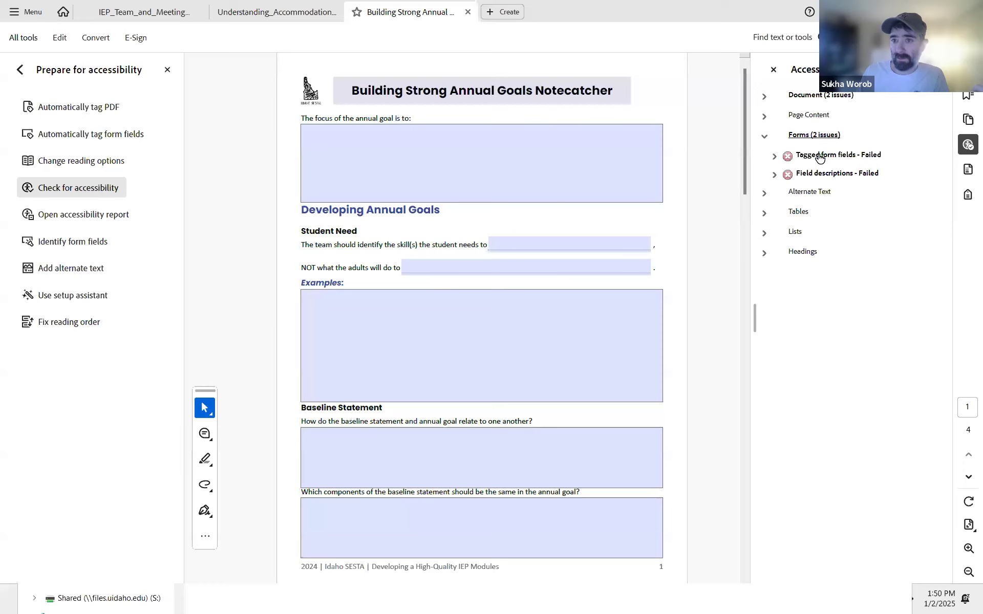
left_click(773, 155)
left_click(819, 173)
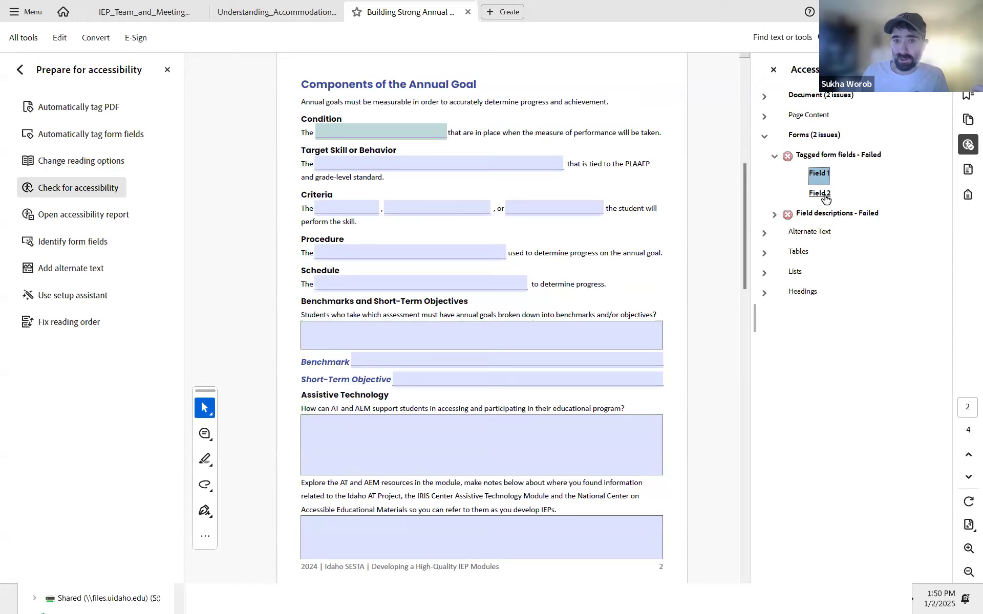
left_click(822, 194)
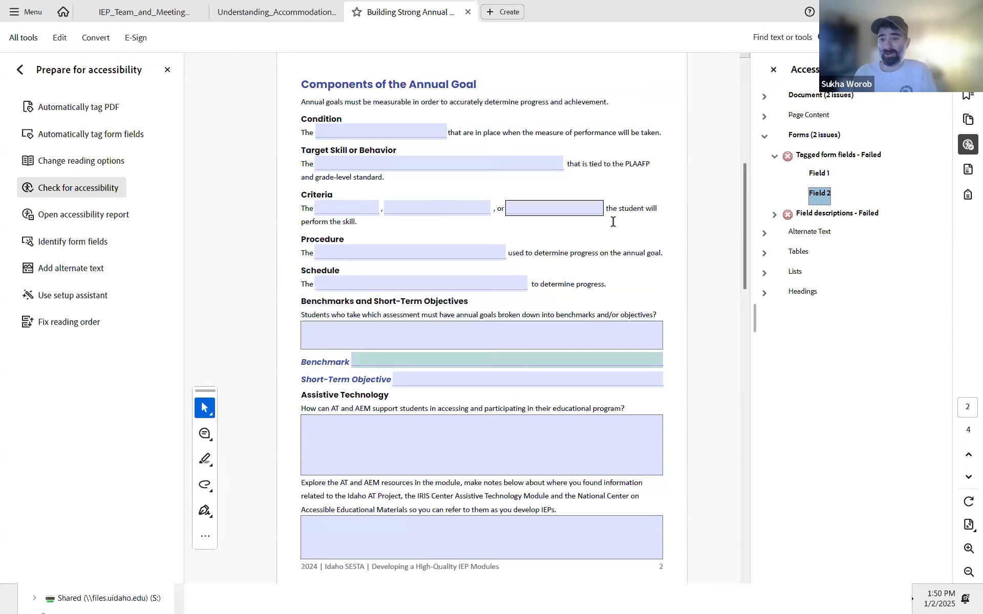
left_click(775, 214)
left_click(818, 232)
left_click(819, 251)
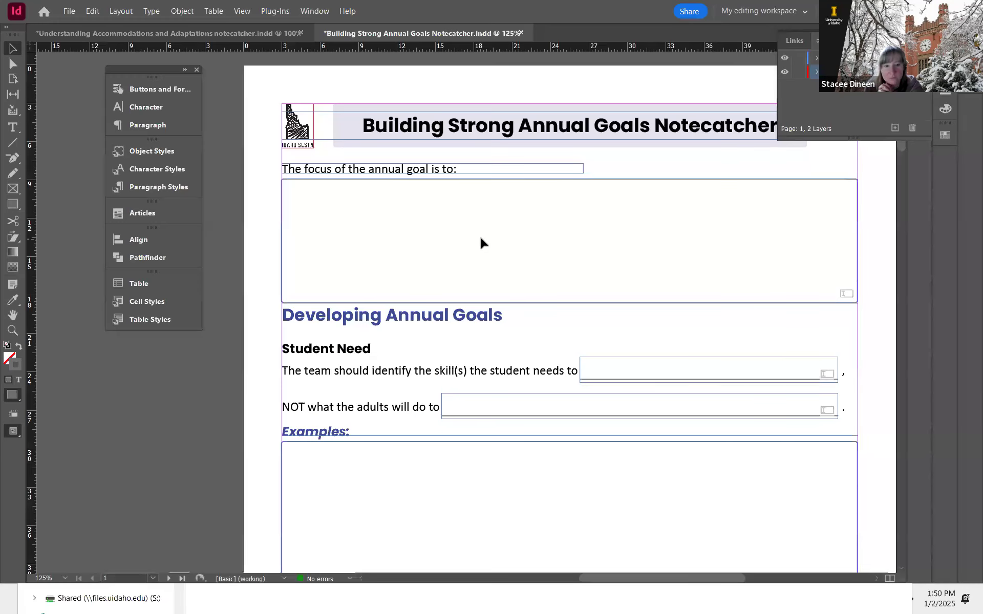
Step: Select text fields on the second page in InDesign to match them against the failed fields listed in Acrobat
scroll(481, 240, "down", 8)
scroll(481, 240, "down", 10)
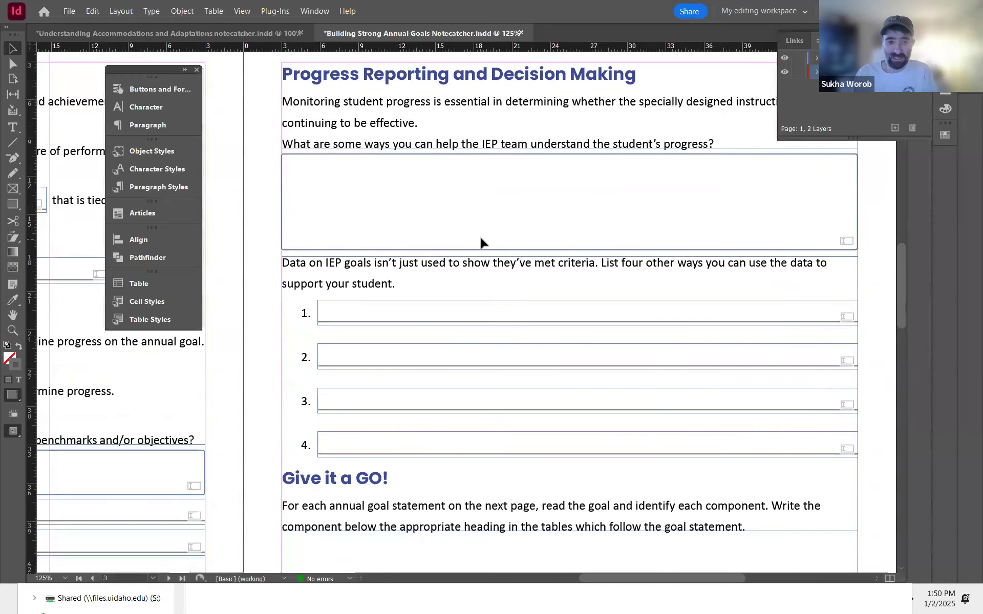
left_click_drag(403, 283, 702, 267)
left_click_drag(215, 171, 463, 215)
left_click(422, 188)
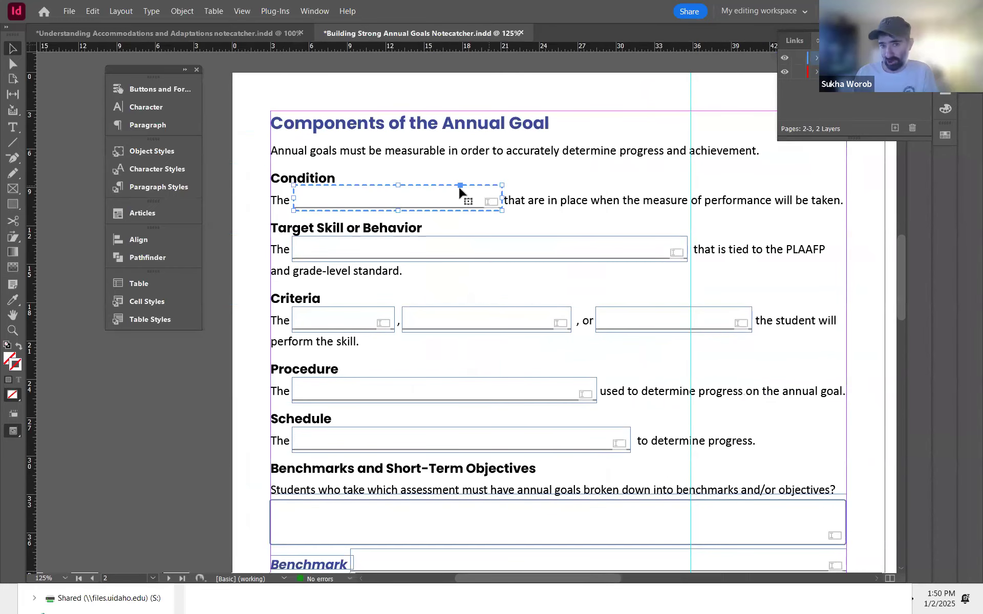
left_click(609, 240)
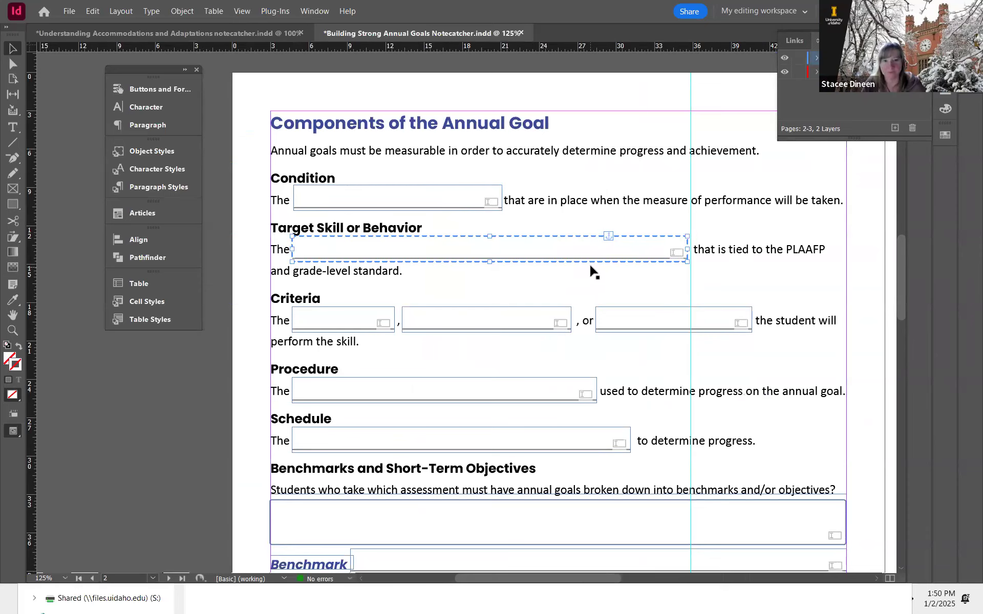
left_click(481, 187)
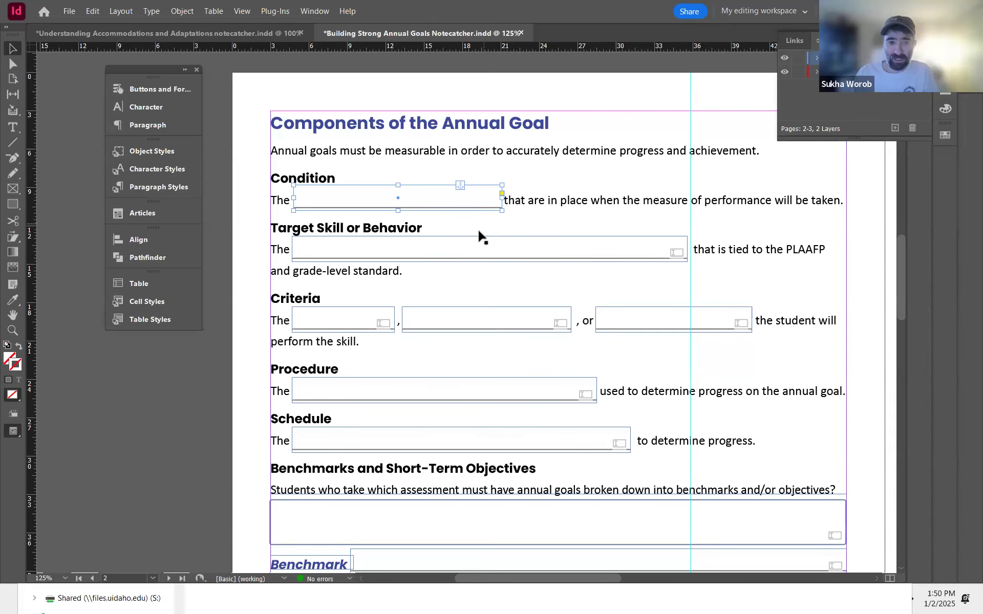
key("alt+Tab")
left_click(815, 195)
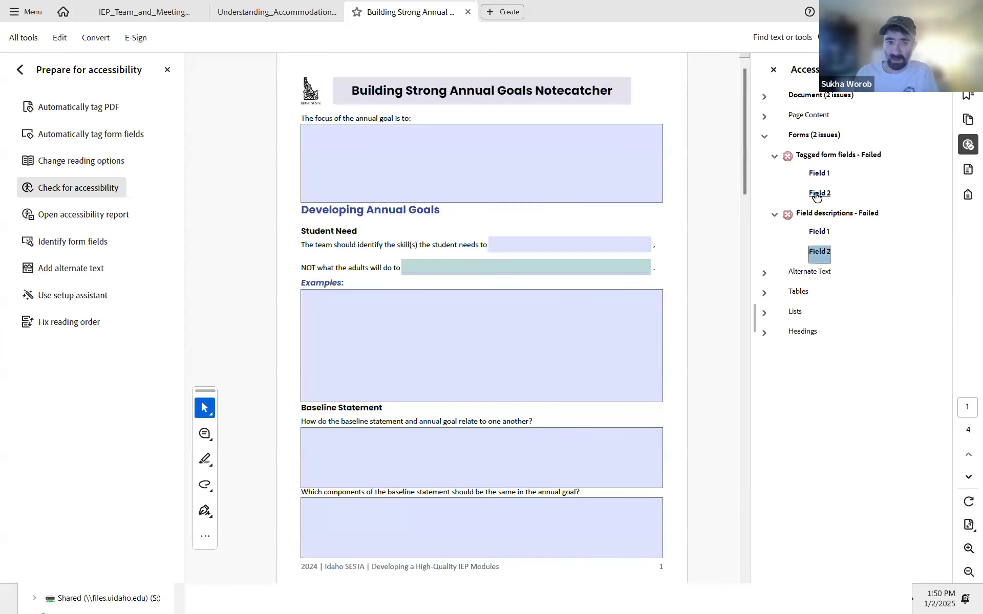
key("alt+Tab")
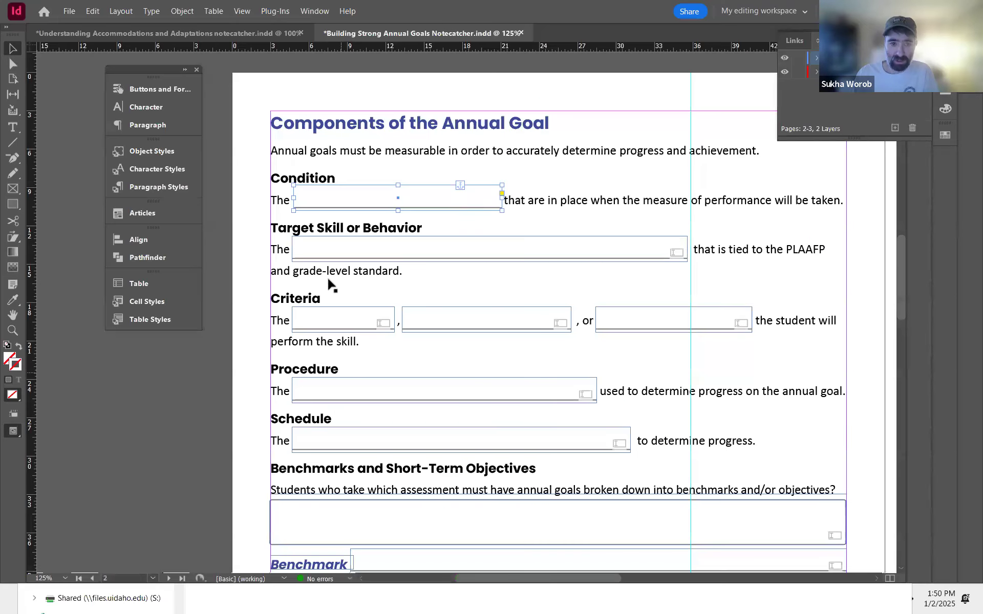
Step: Compare the Benchmark field and the first-page fields with Acrobat's Field 1 and Field 2 entries
scroll(512, 471, "down", 3)
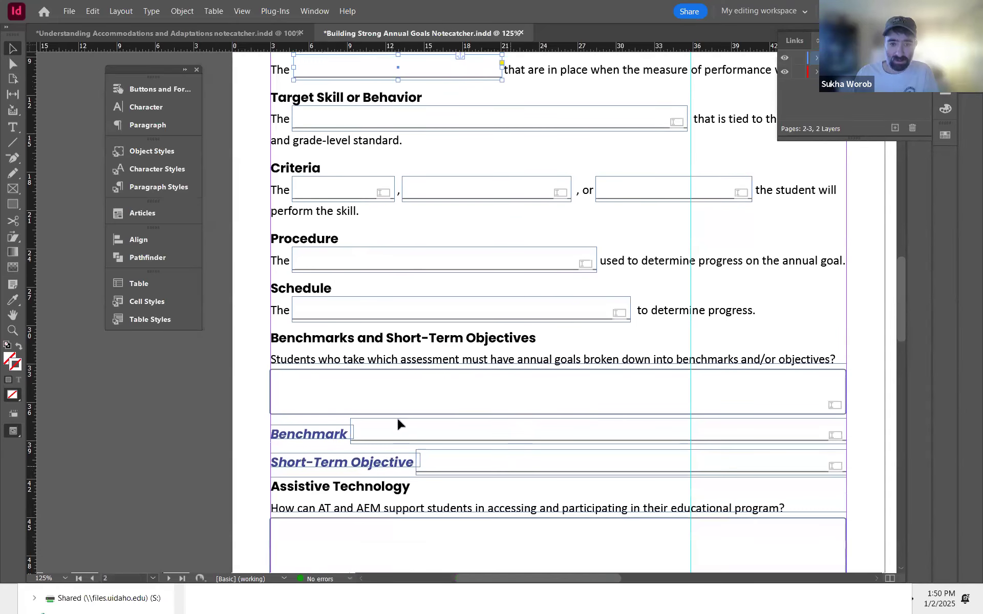
left_click(405, 423)
left_click(406, 425)
scroll(557, 423, "right", 3)
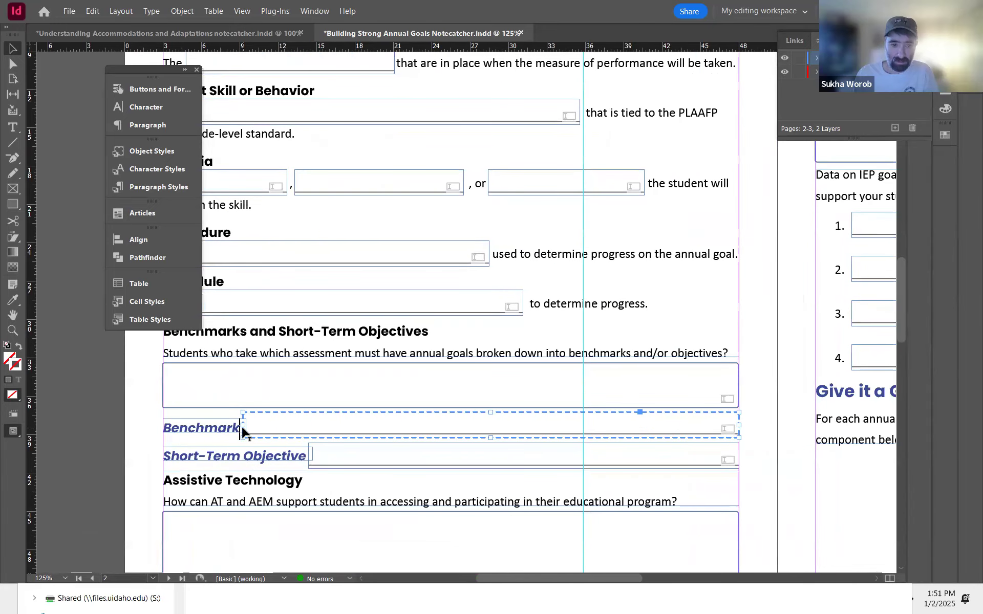
key("alt+Tab")
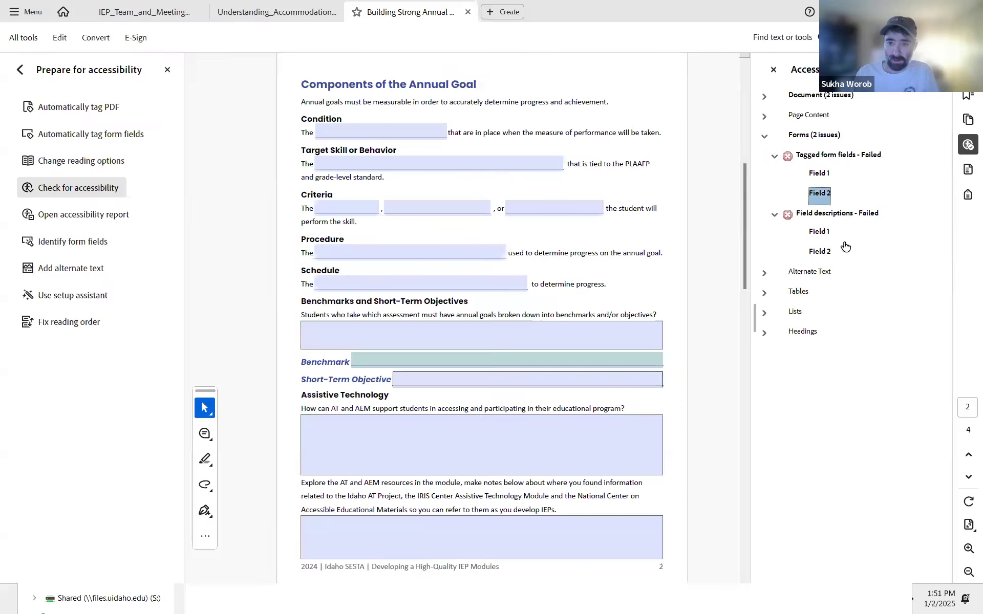
left_click(821, 231)
left_click(821, 251)
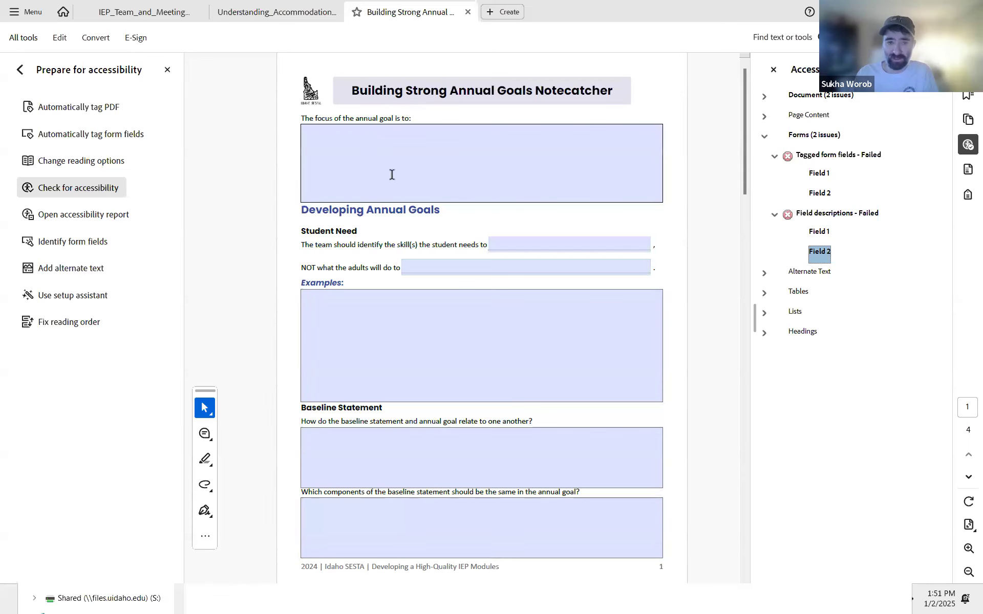
key("alt+Tab")
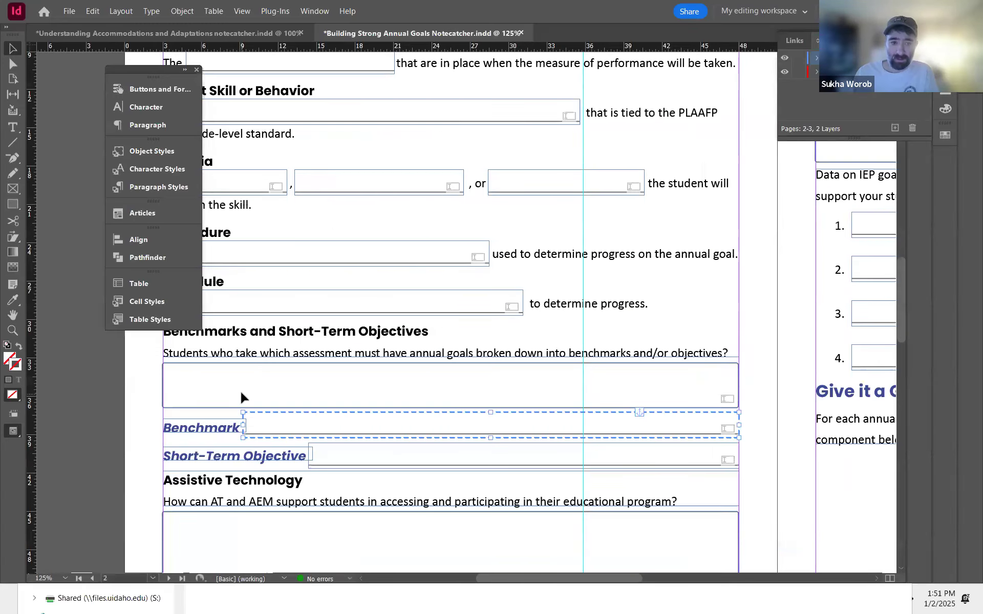
key("alt+Tab")
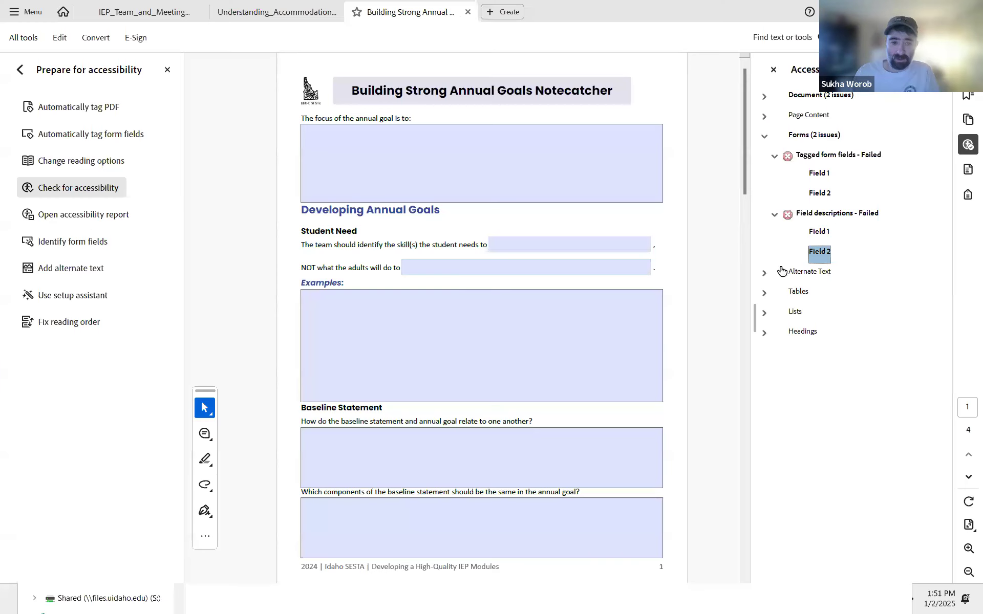
left_click(819, 232)
left_click(819, 251)
left_click(819, 232)
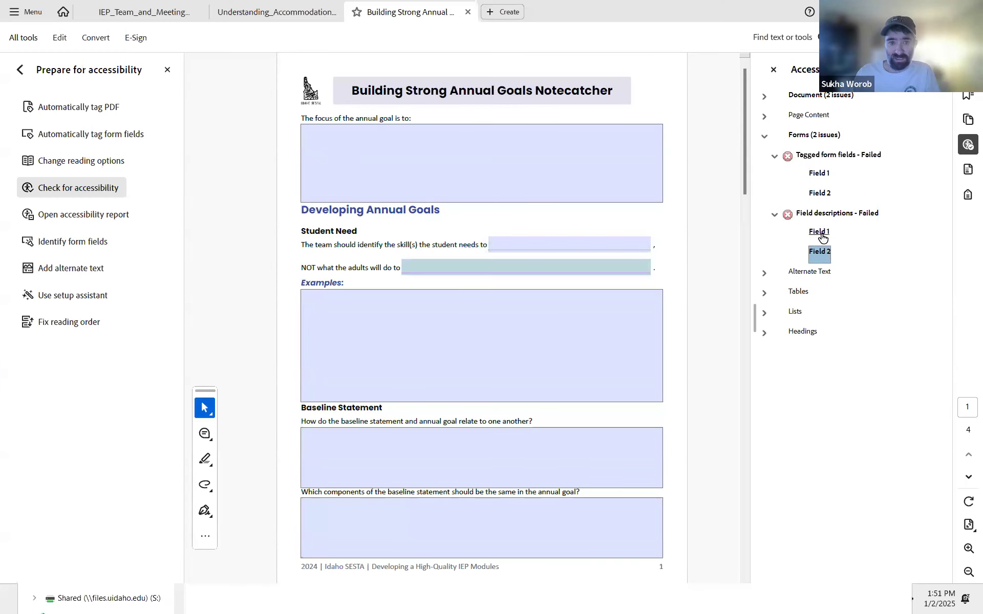
key("alt+Tab")
Step: Give the text field after "the student needs to" the form description needs description
left_click_drag(397, 158, 563, 438)
left_click_drag(518, 172, 450, 404)
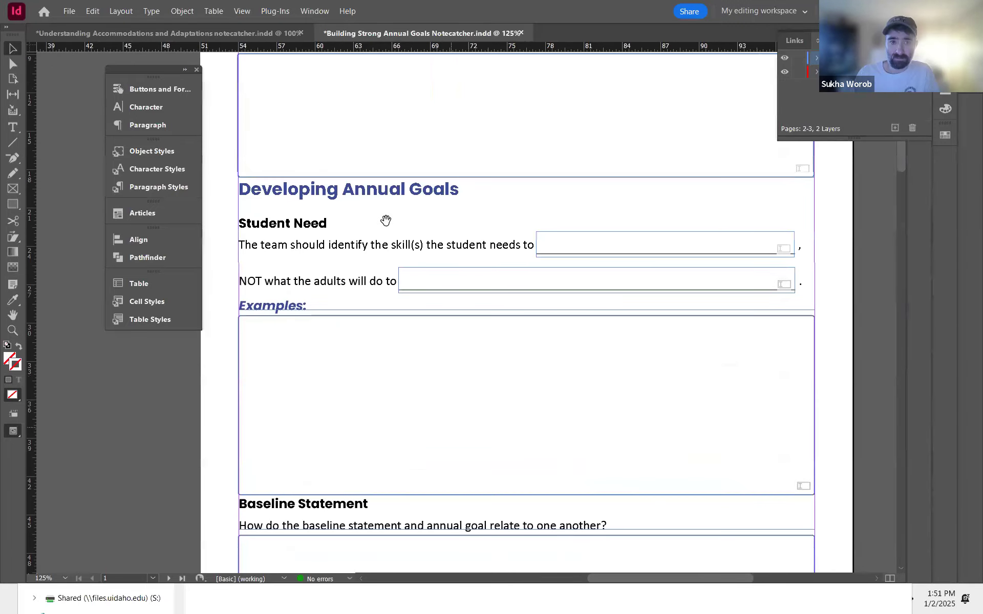
left_click(557, 237)
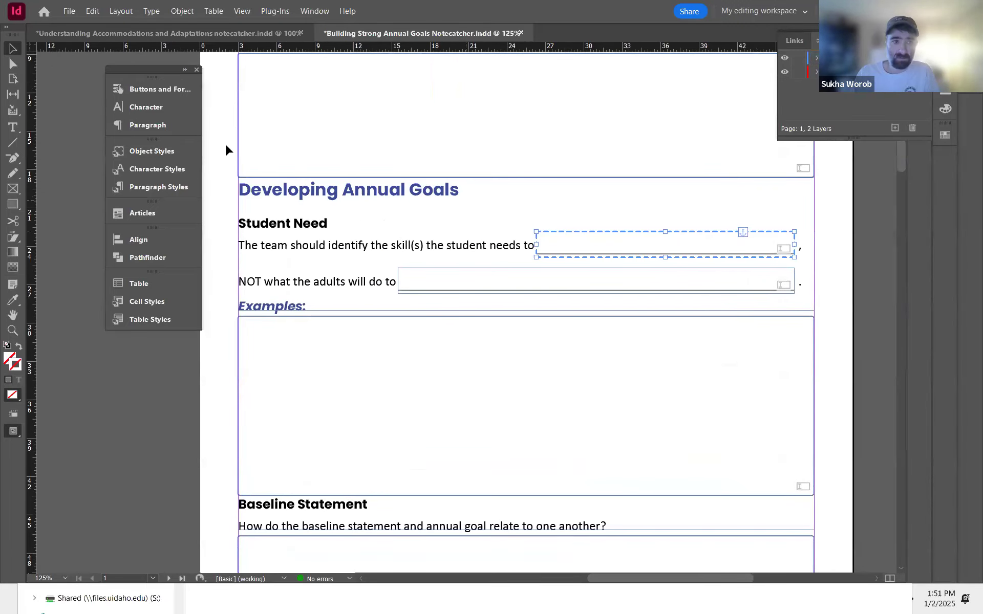
left_click(164, 89)
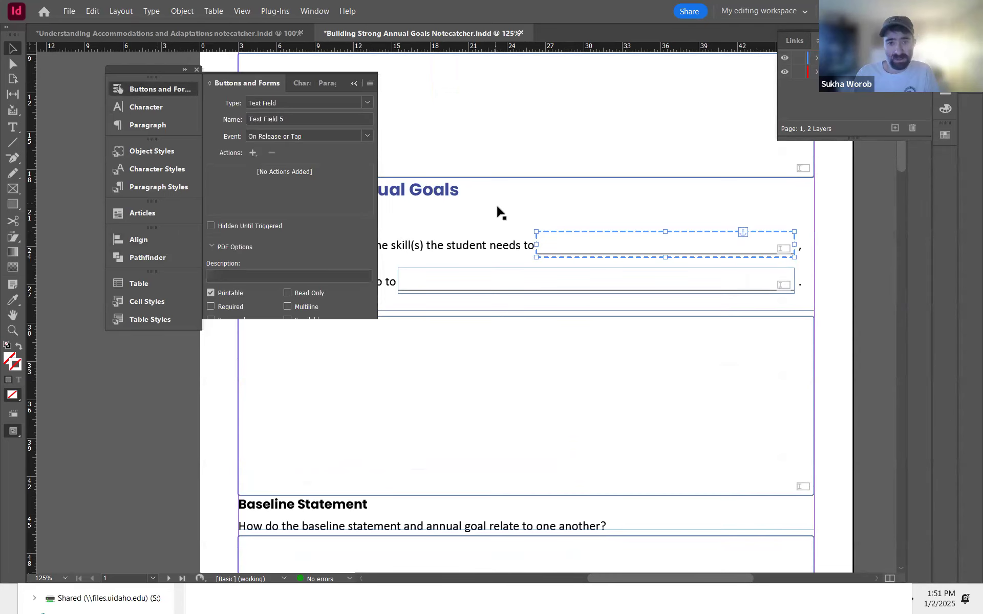
left_click(237, 275)
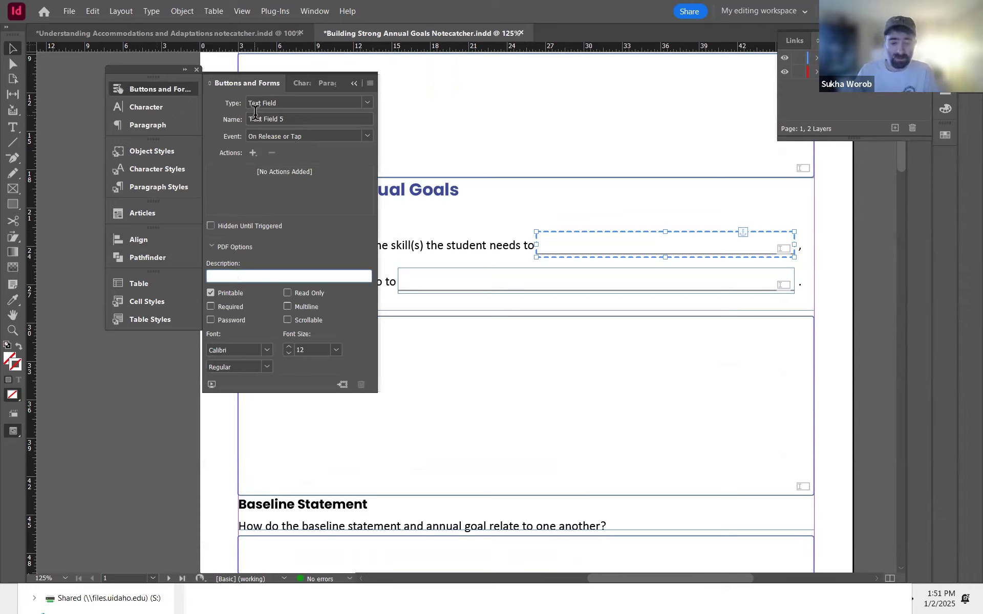
type("ne")
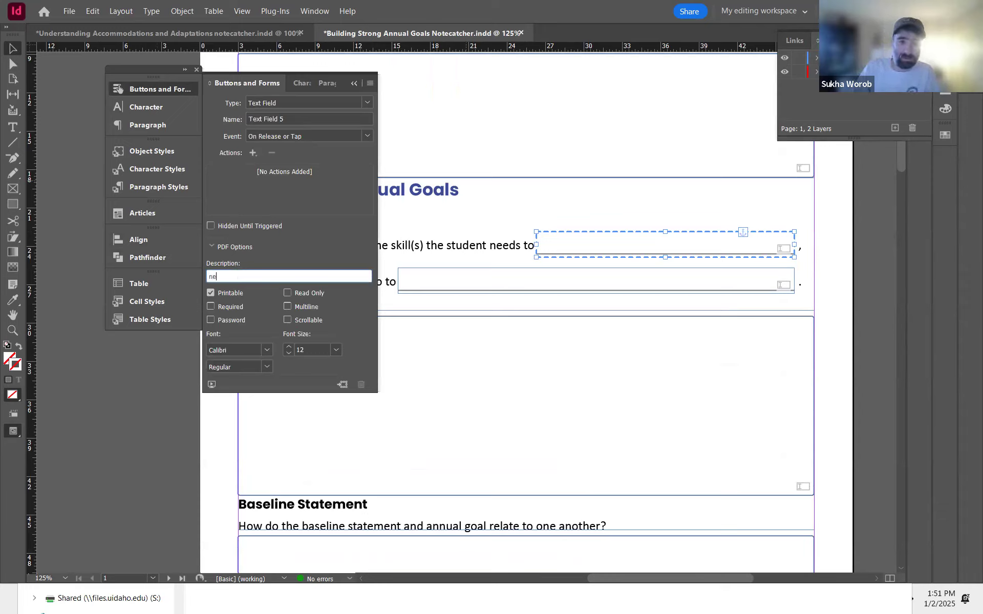
type("eds description")
key("ctrl+a")
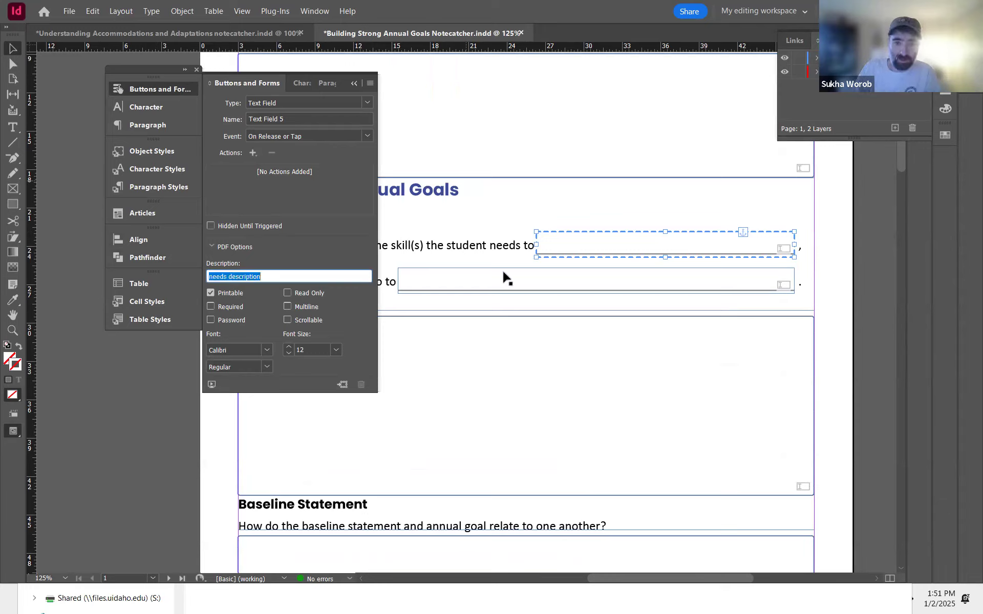
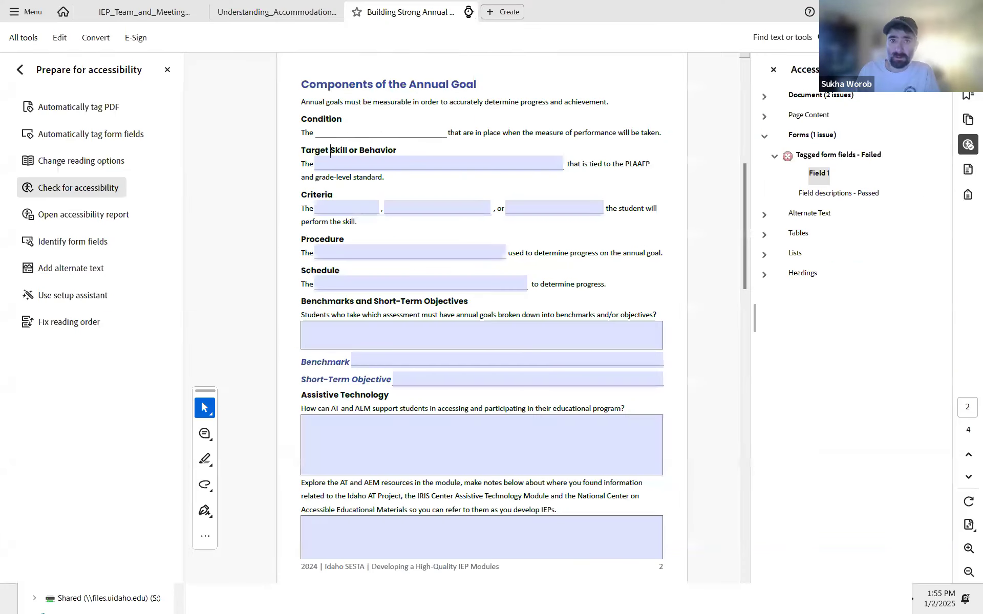
Step: Close the open PDF, re-export the notecatcher as an interactive PDF, and view its second page in Acrobat
left_click(469, 11)
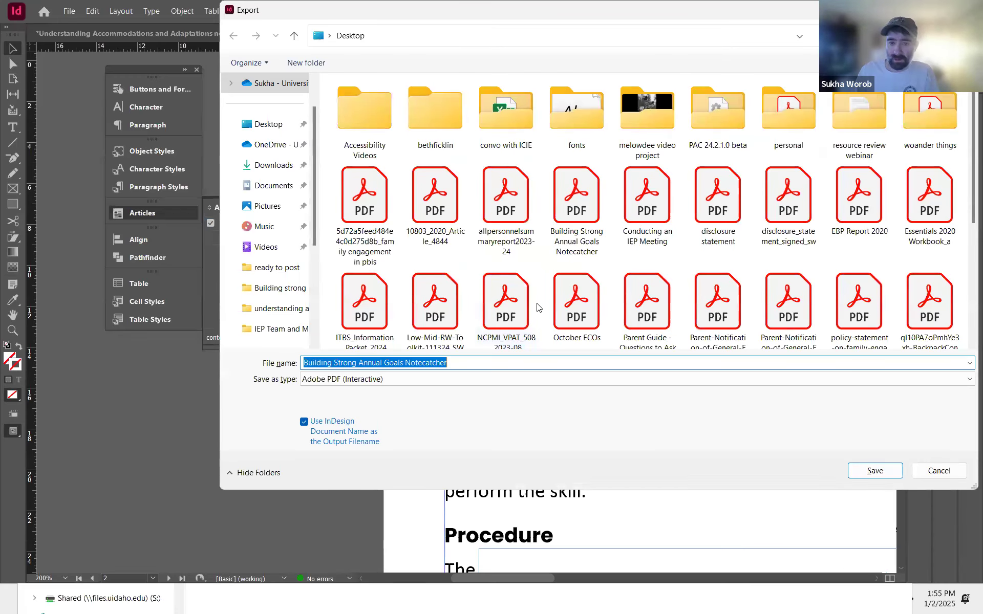
key("Return")
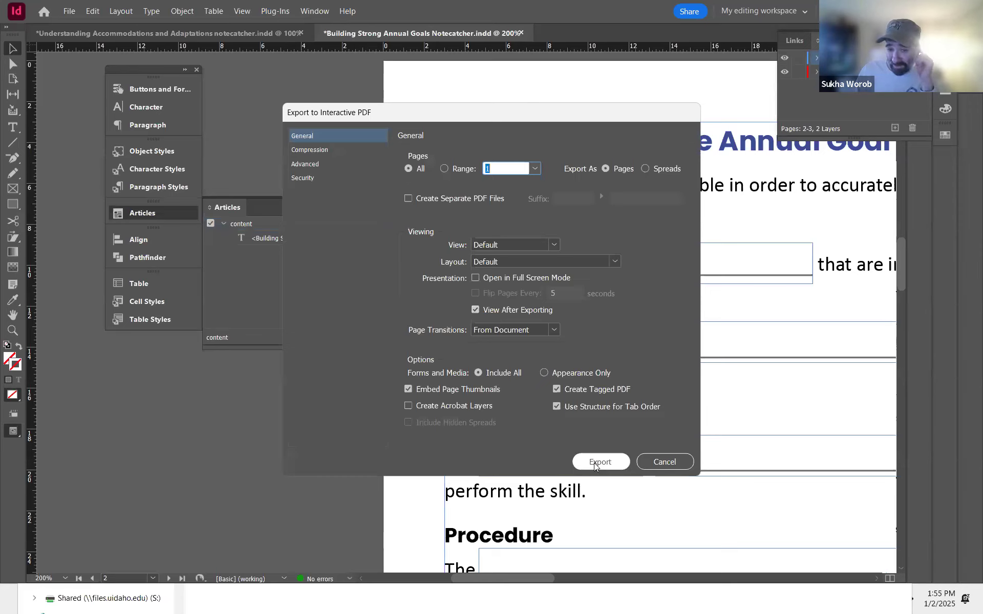
left_click(597, 462)
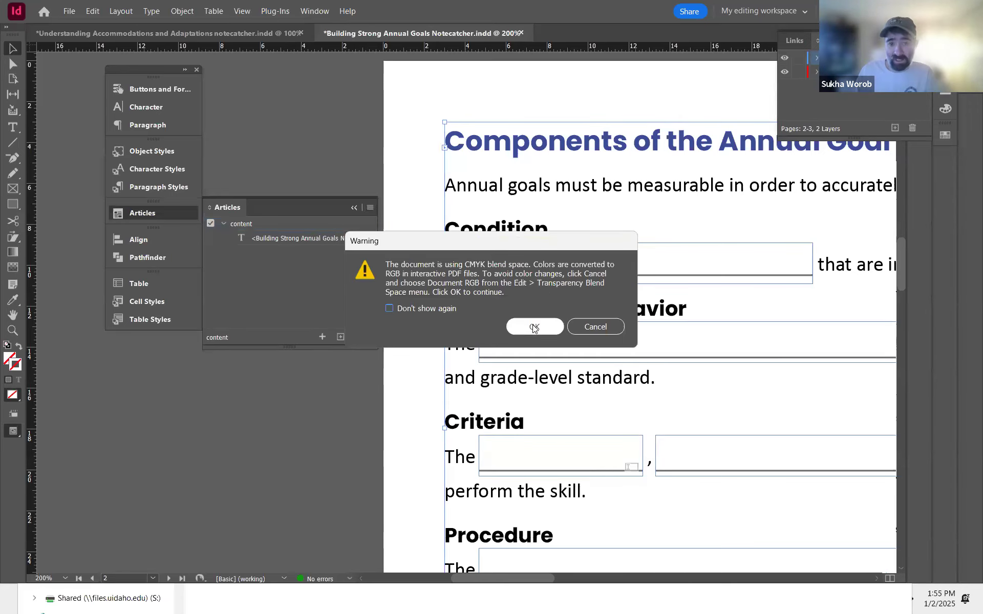
left_click(532, 325)
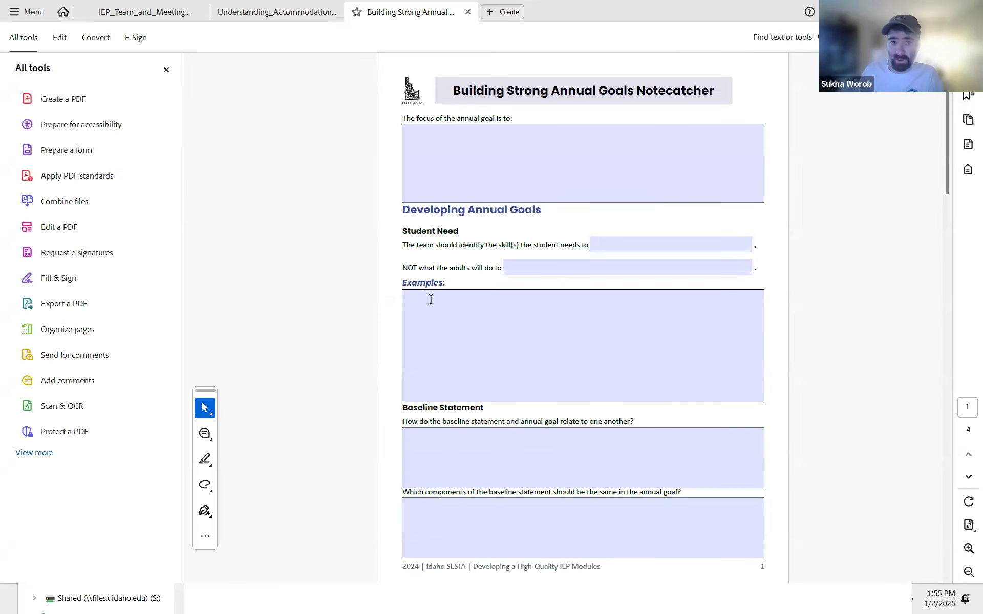
scroll(431, 285, "down", 5)
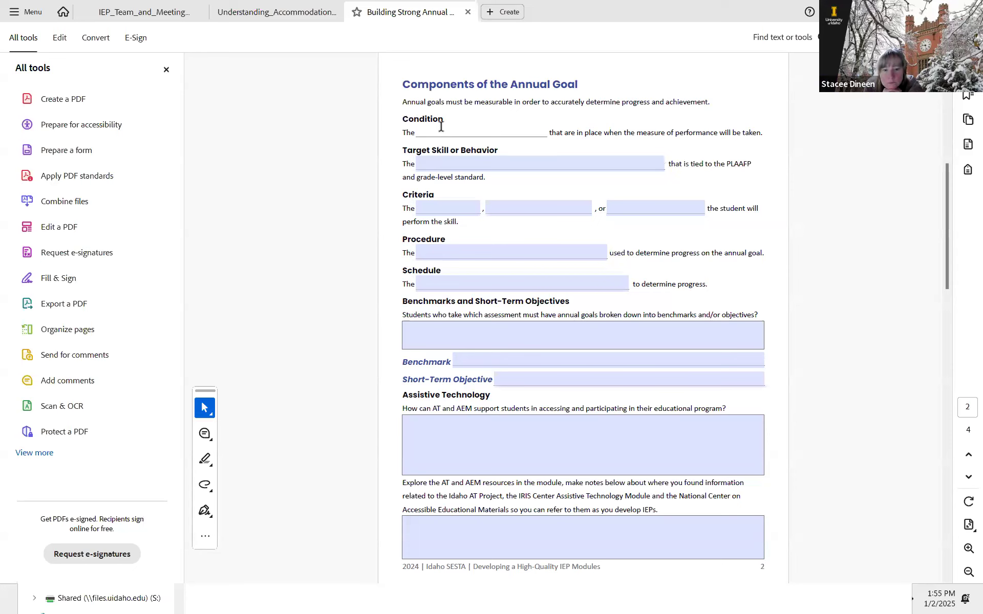
Step: Select the anchored text frame holding the Condition field and resize it to match the field's width
key("alt+Tab")
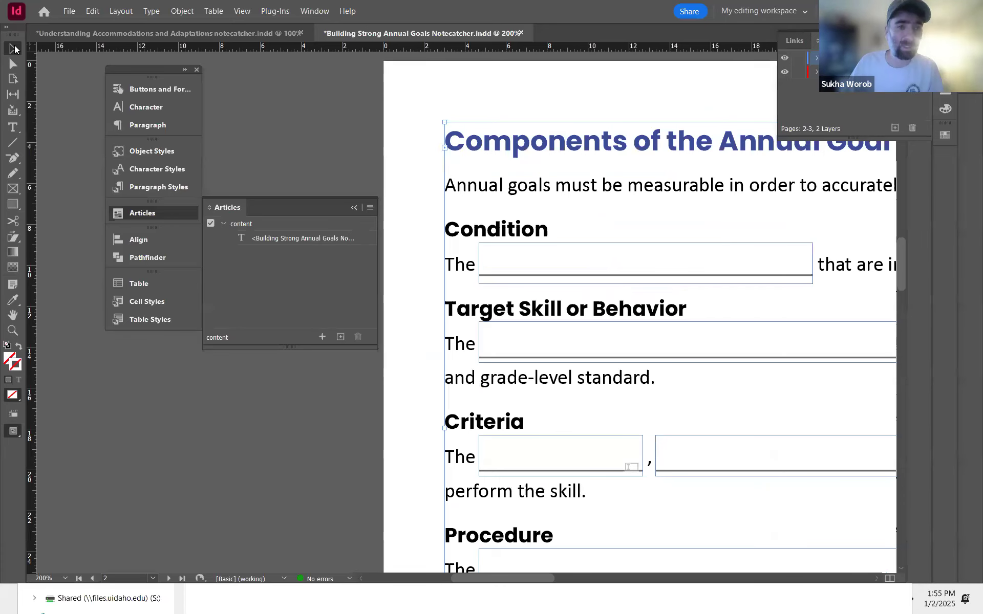
left_click(516, 245)
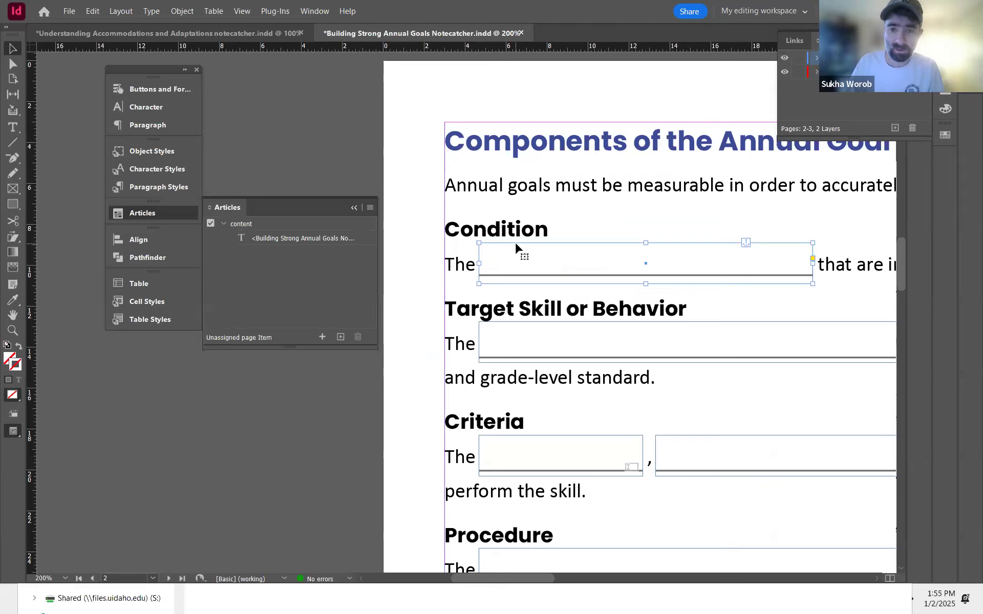
left_click(515, 243)
left_click(520, 323)
left_click(525, 248)
left_click(525, 248)
key("ctrl+alt+bracketright")
left_click(487, 287)
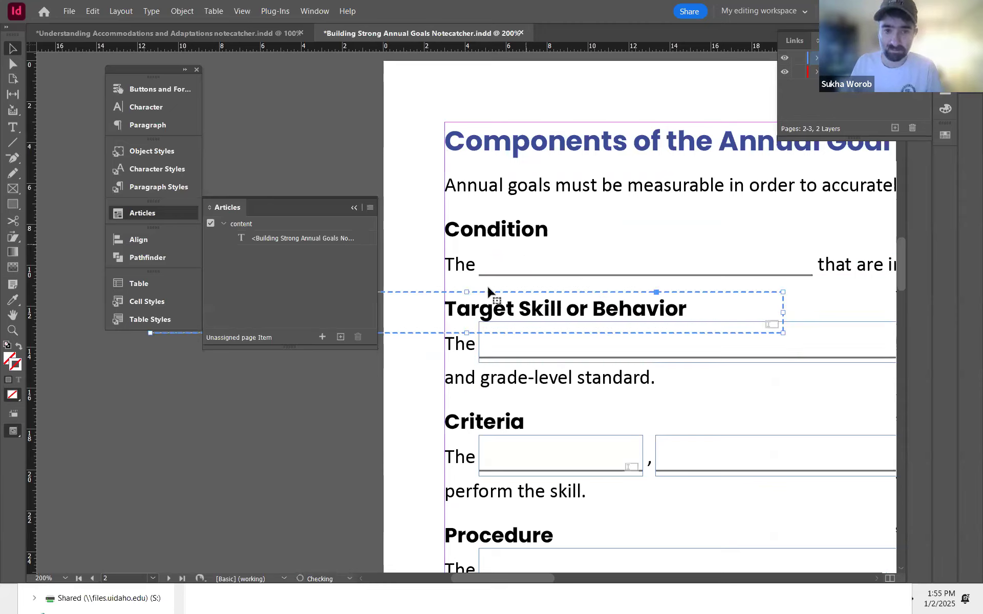
left_click_drag(487, 289, 758, 248)
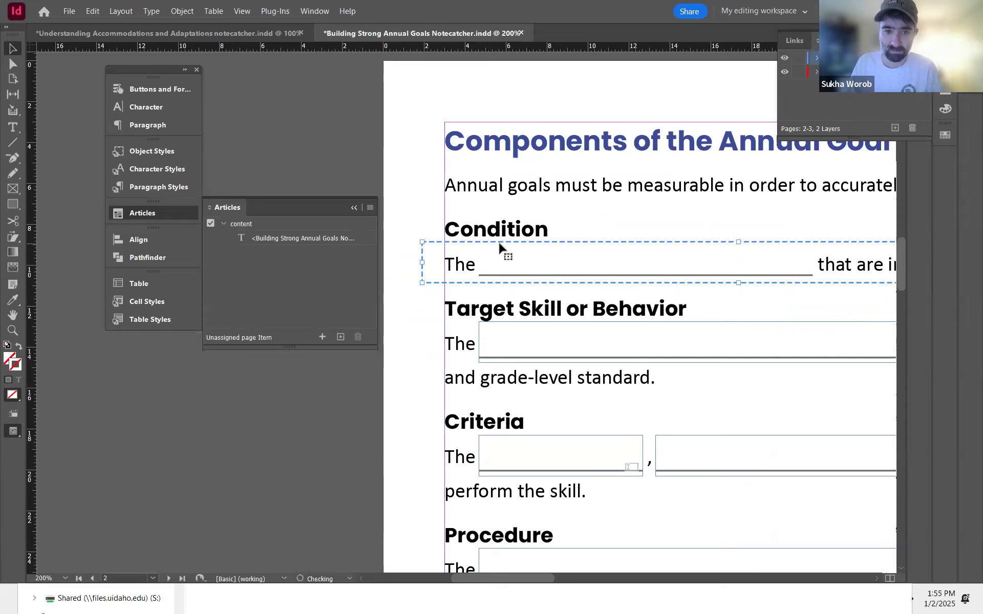
key("space")
left_click_drag(463, 284, 463, 361)
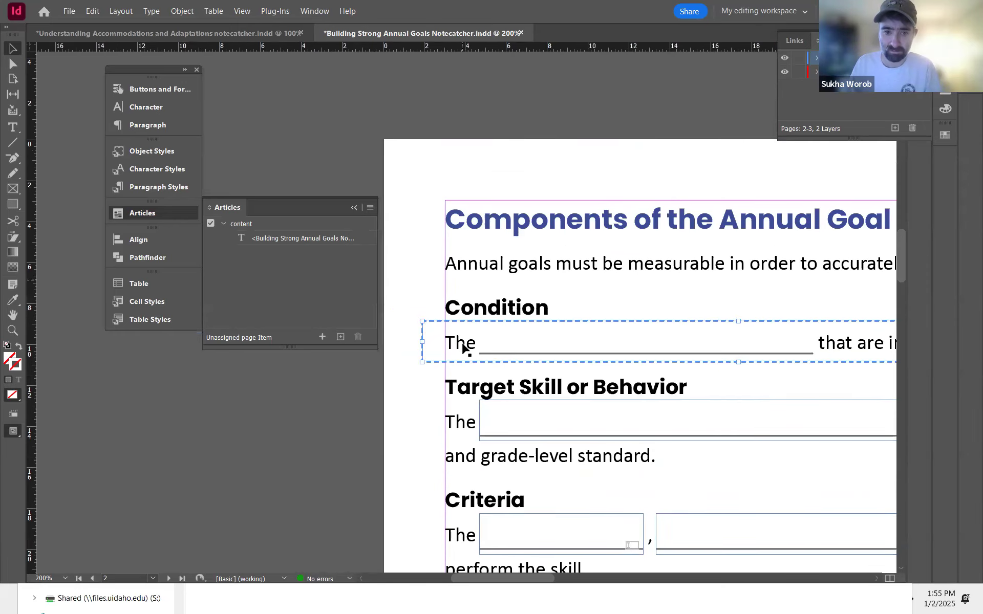
left_click_drag(468, 324, 362, 358)
key("space")
left_click_drag(594, 356, 157, 374)
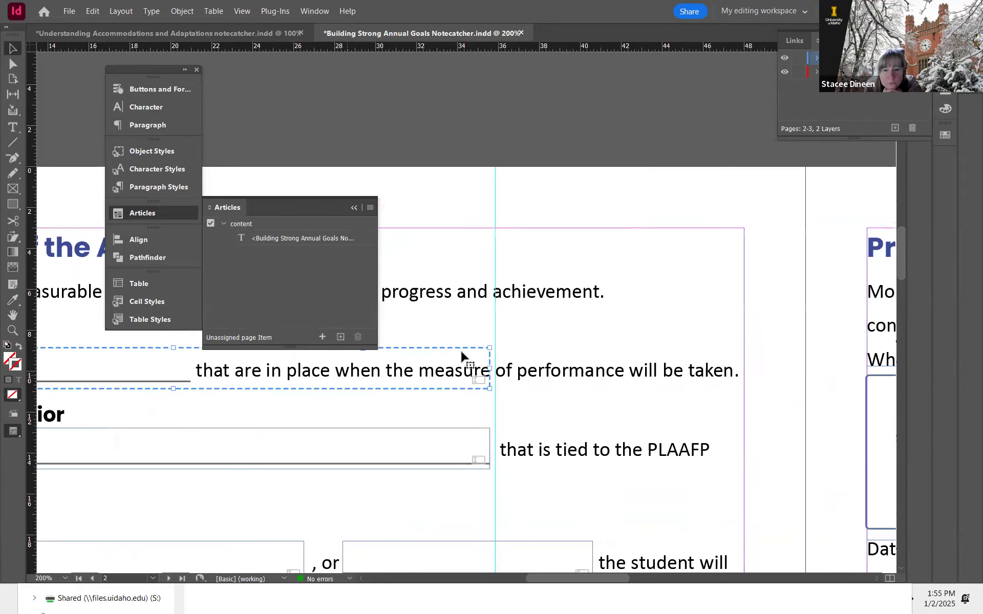
left_click_drag(490, 369, 190, 403)
key("space")
left_click_drag(260, 398, 732, 504)
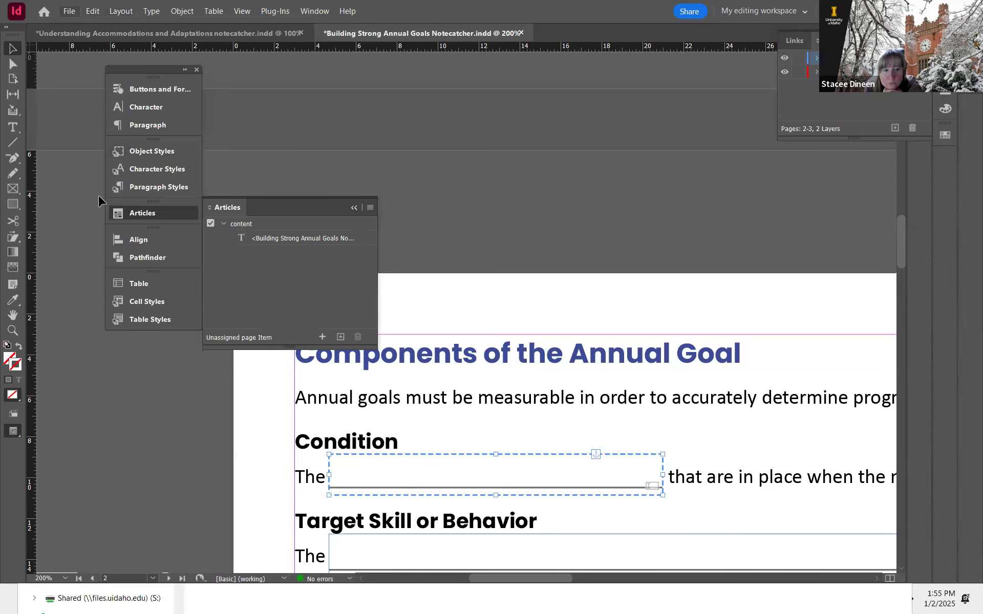
left_click(69, 11)
left_click(120, 271)
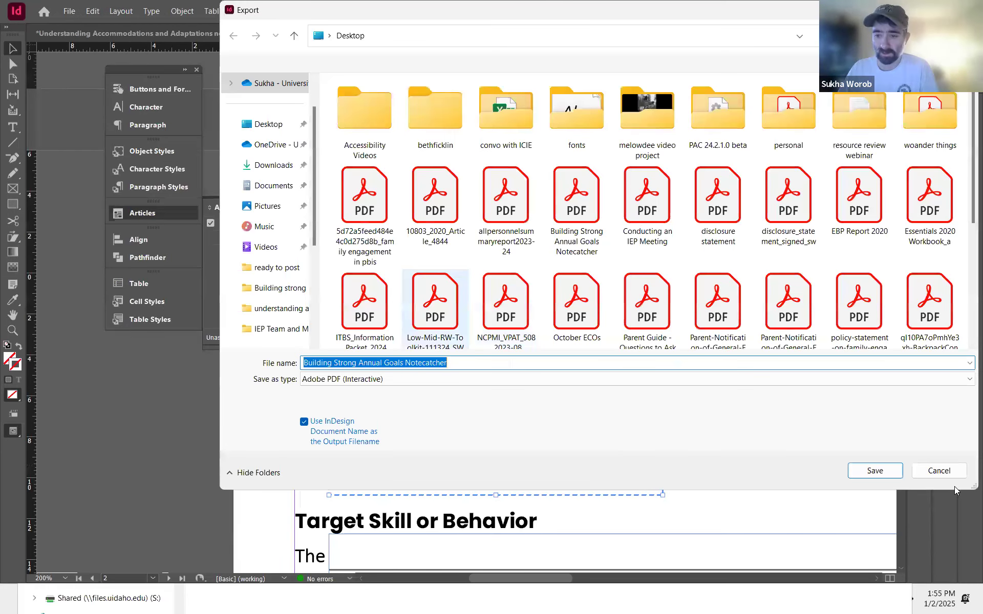
left_click(932, 471)
Step: Reapply the anchored text frame object style to the selected frame, clearing all overrides
left_click(161, 153)
right_click(256, 220)
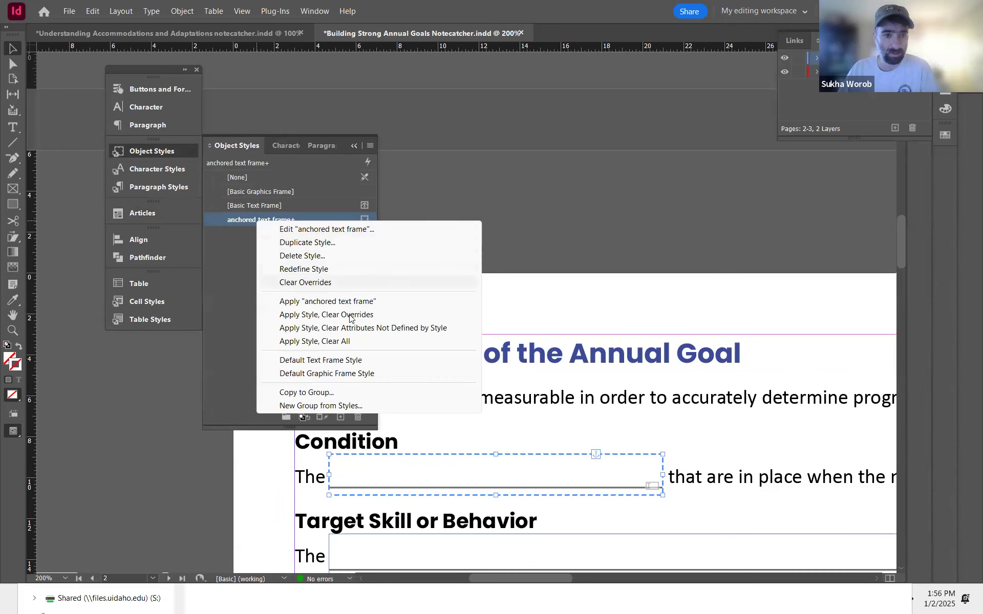
left_click(357, 342)
Step: Try to export the document as an interactive PDF over the existing notecatcher file
left_click(69, 11)
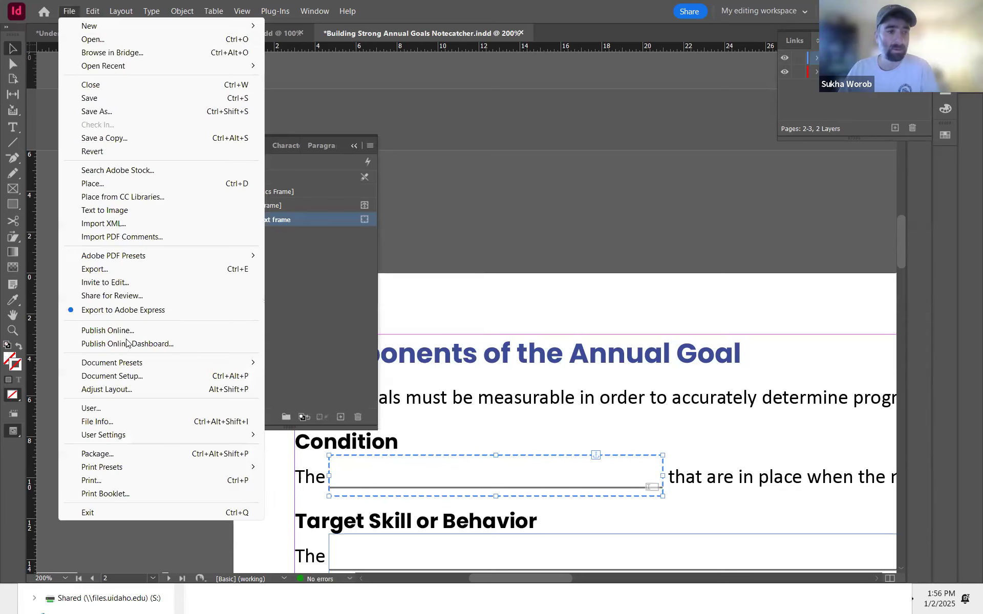
left_click(222, 294)
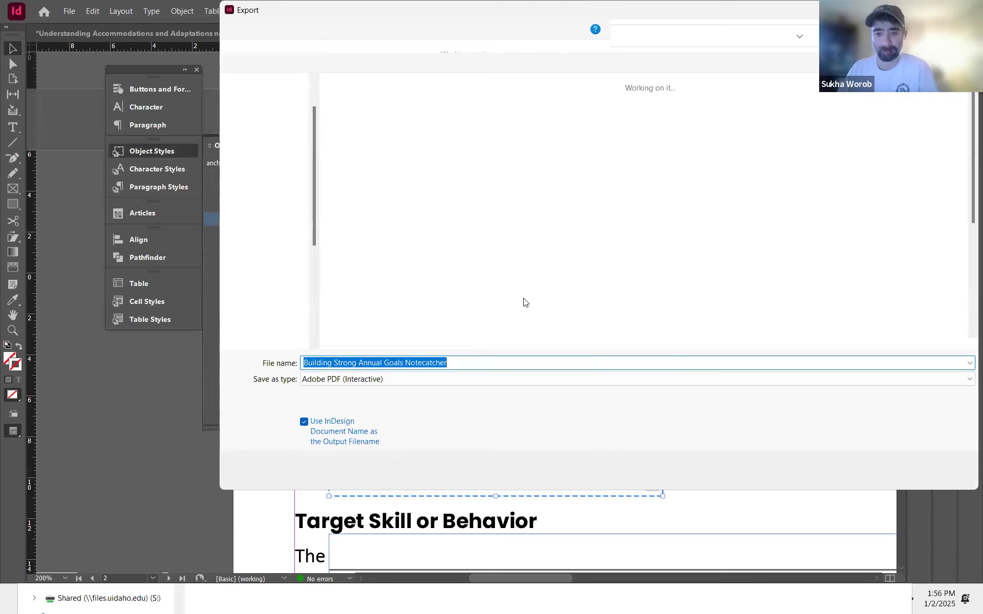
key("Return")
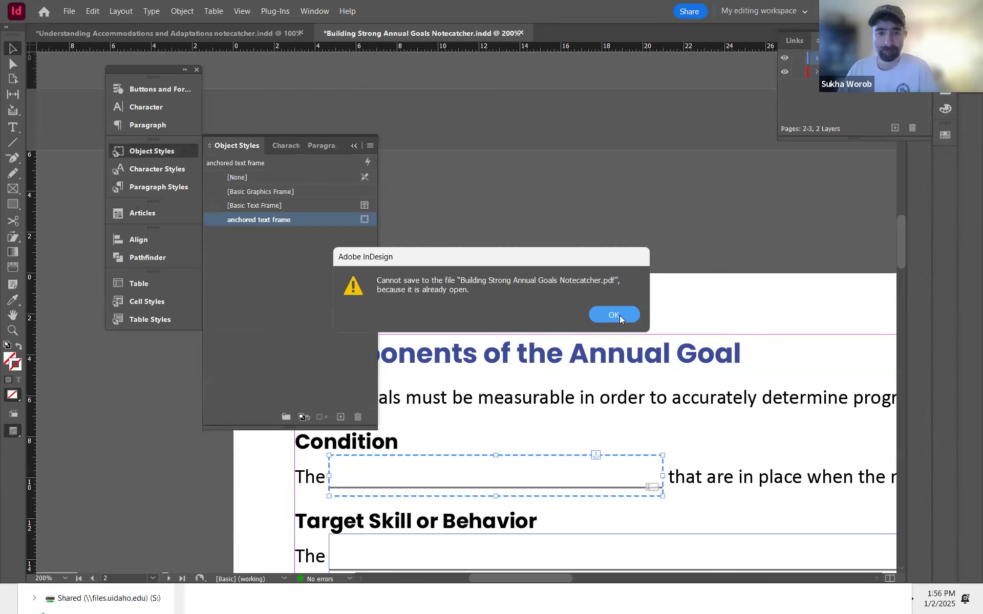
Step: Close the notecatcher PDF open in Acrobat and dismiss the export error in InDesign
key("alt+Tab")
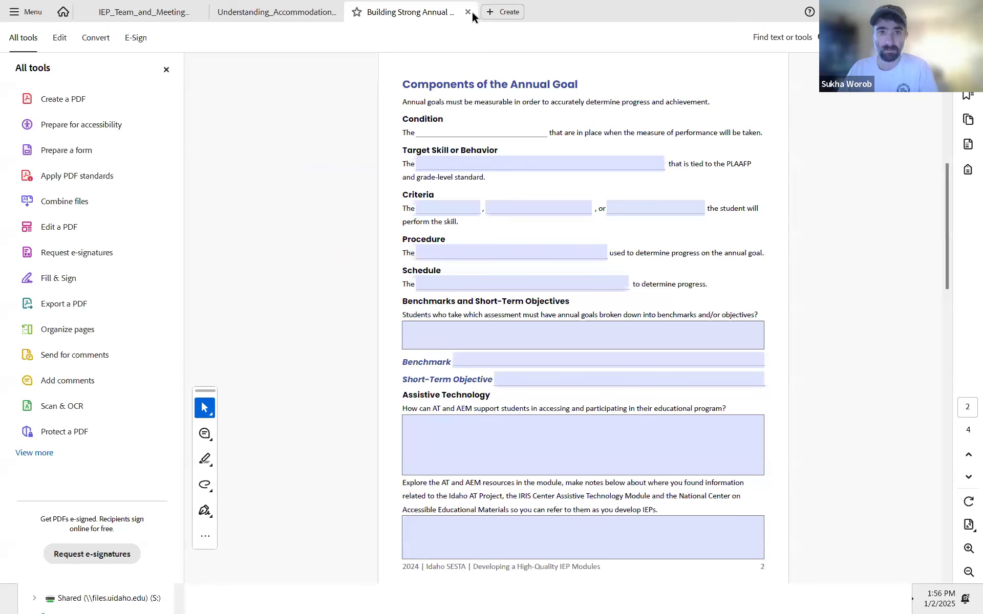
left_click(468, 13)
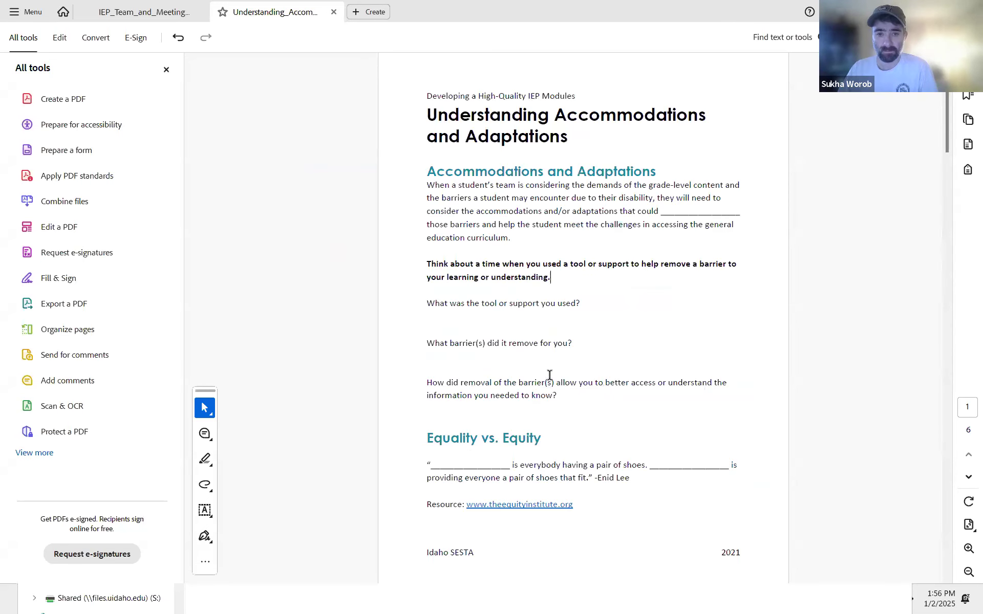
key("alt+Tab")
left_click(617, 314)
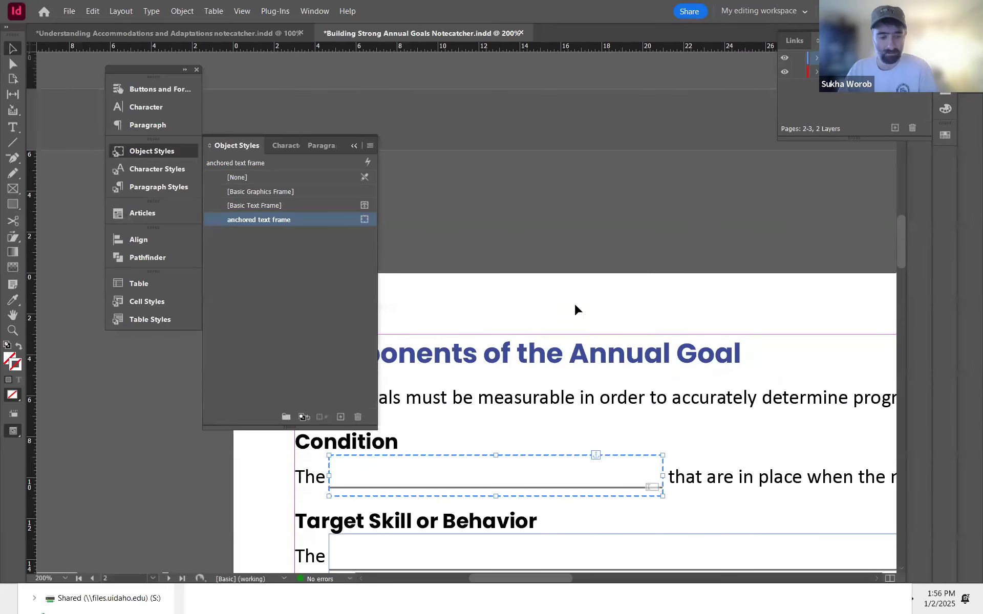
Step: Export the notecatcher as an interactive PDF again with the same options
key("ctrl+e")
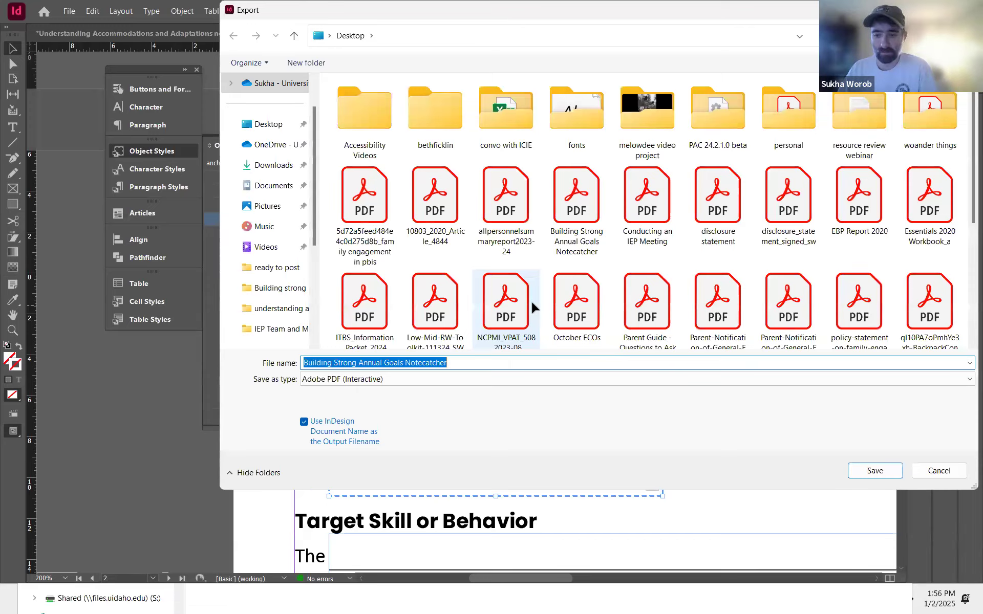
key("Return")
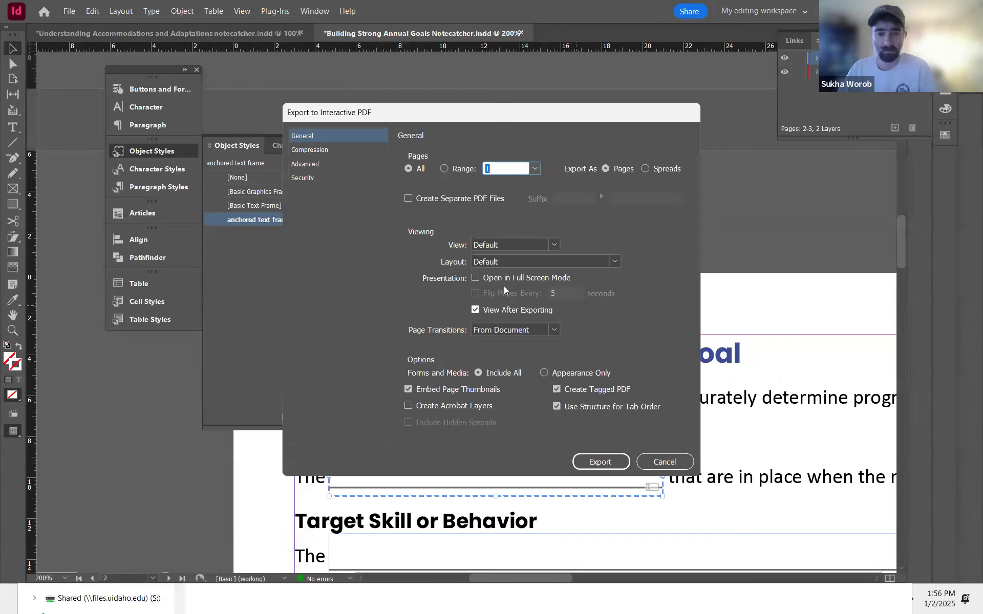
left_click(597, 463)
left_click(543, 330)
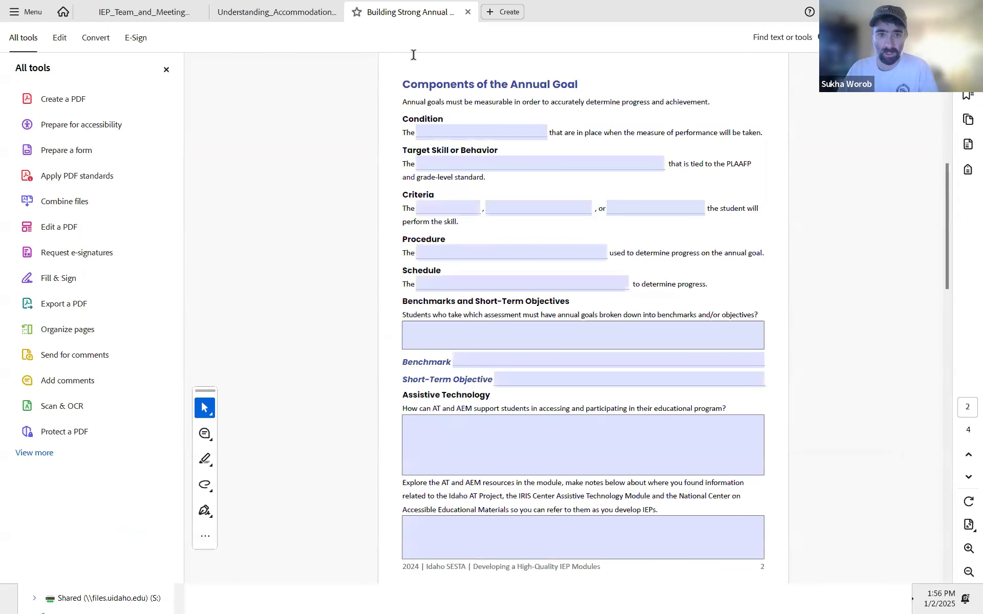
Step: Run the accessibility check on the newly exported PDF
left_click(75, 125)
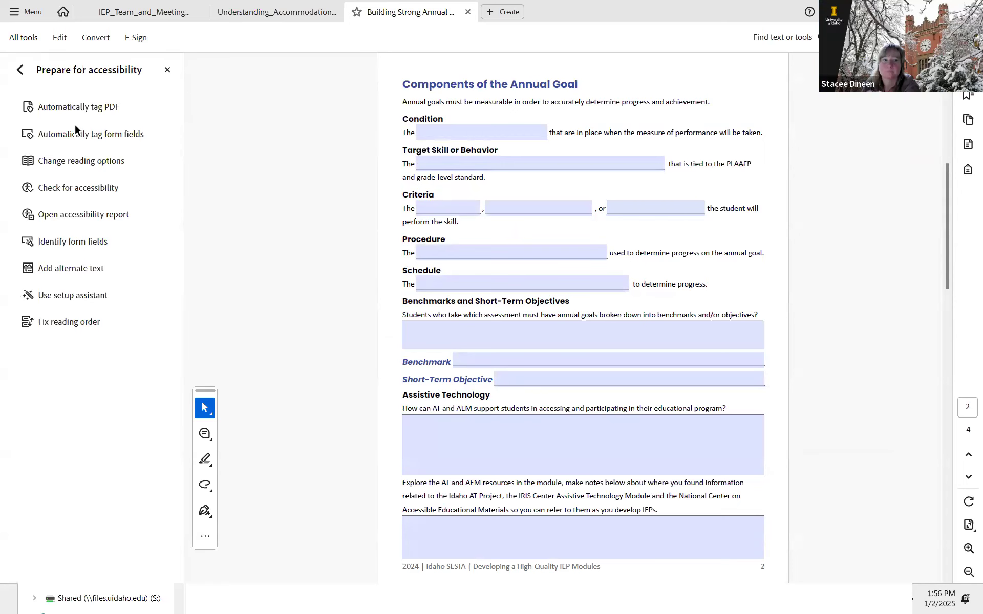
left_click(74, 187)
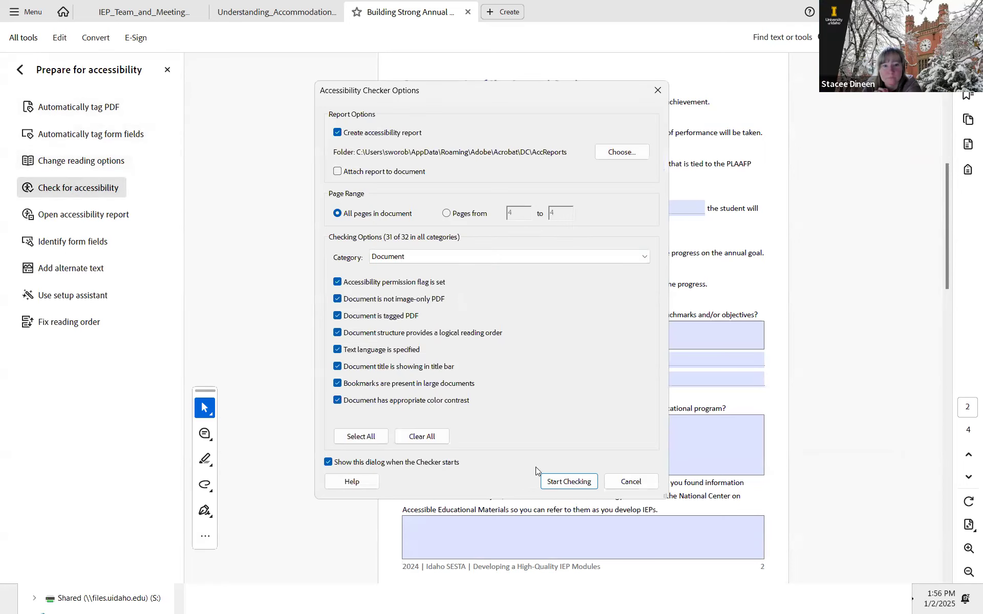
left_click(566, 481)
Step: Expand the failed Tagged form fields entry and locate Field 1 in the Content panel
left_click(809, 135)
left_click(775, 156)
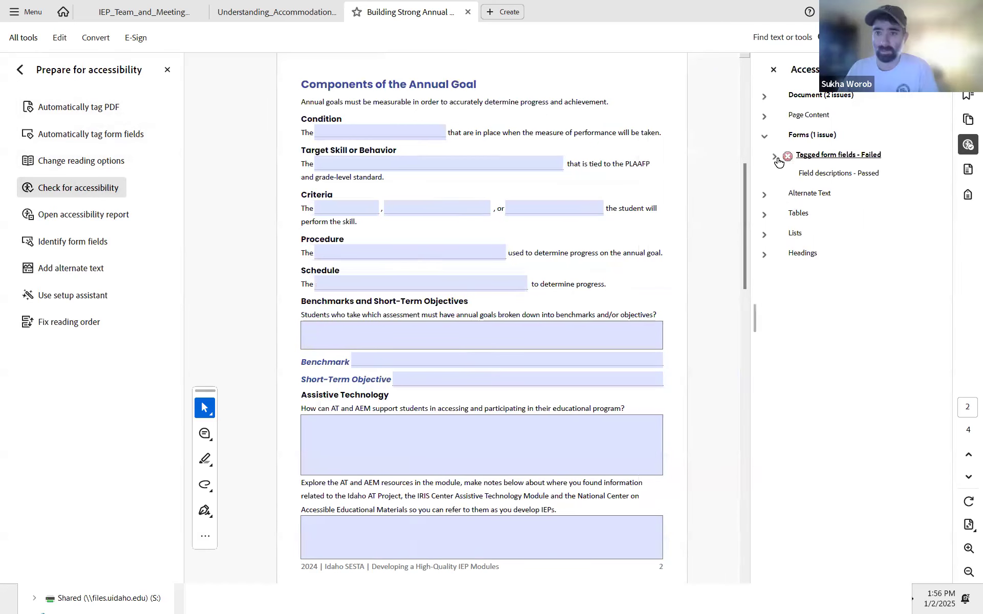
left_click(819, 180)
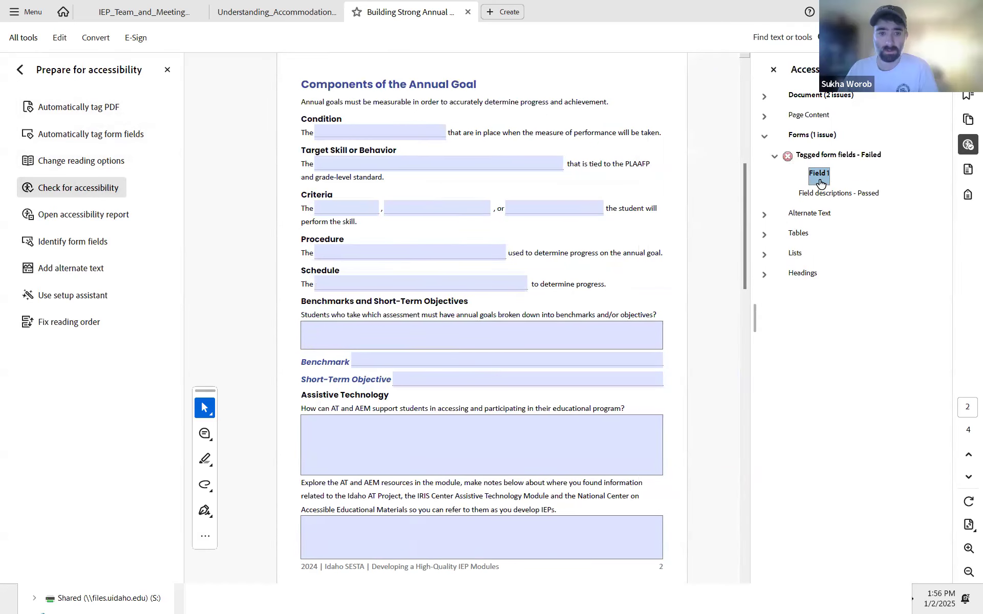
left_click(825, 156)
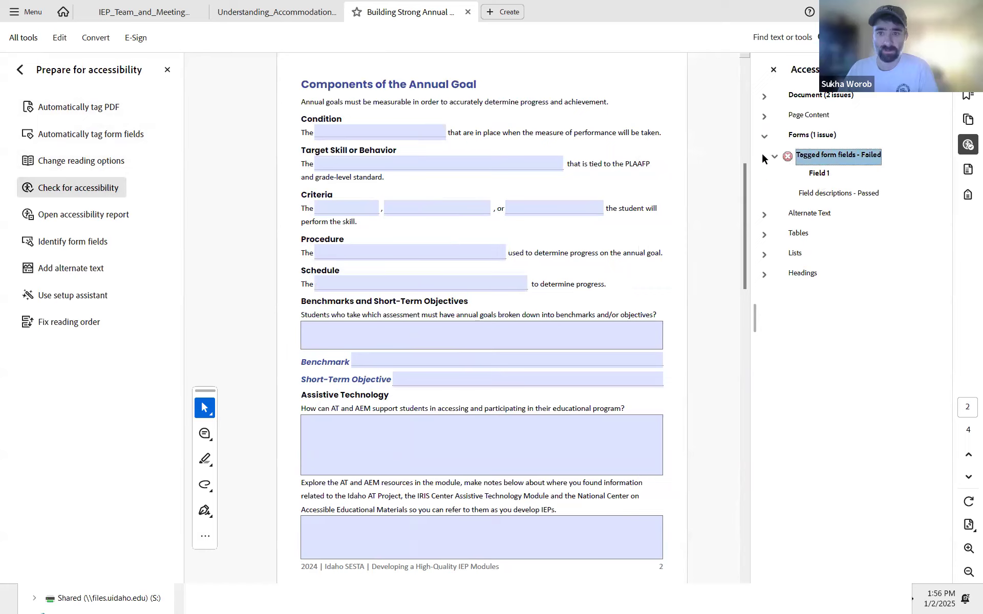
left_click(825, 175)
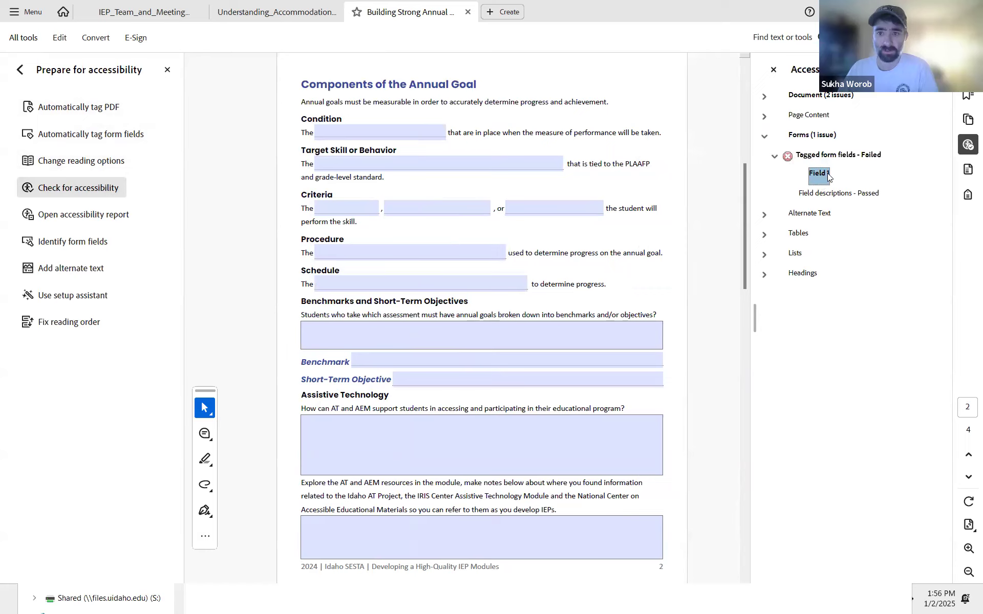
right_click(828, 173)
left_click(864, 217)
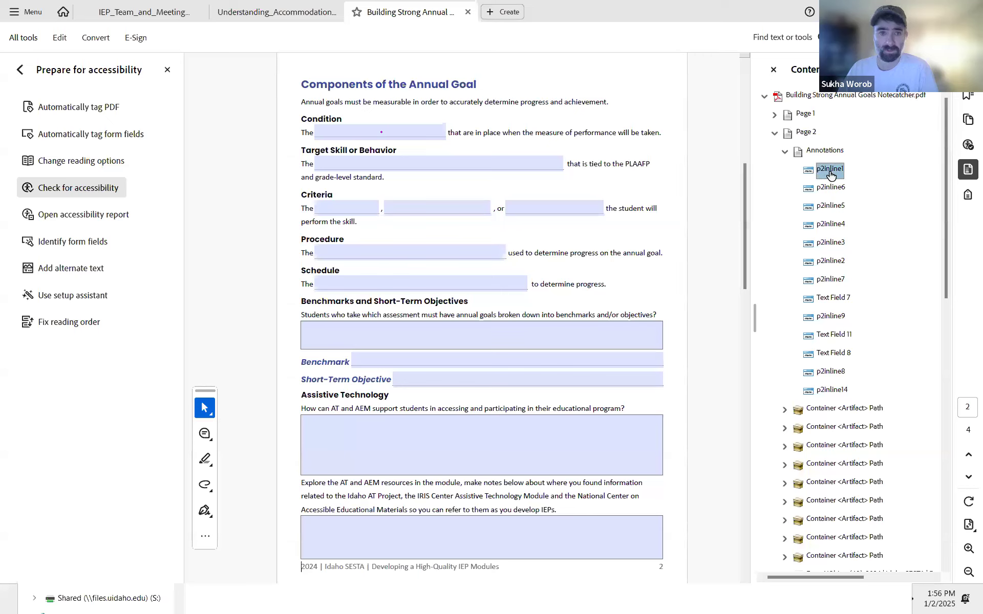
Step: Try to show the p2inline1 annotation in the Tags panel
right_click(831, 175)
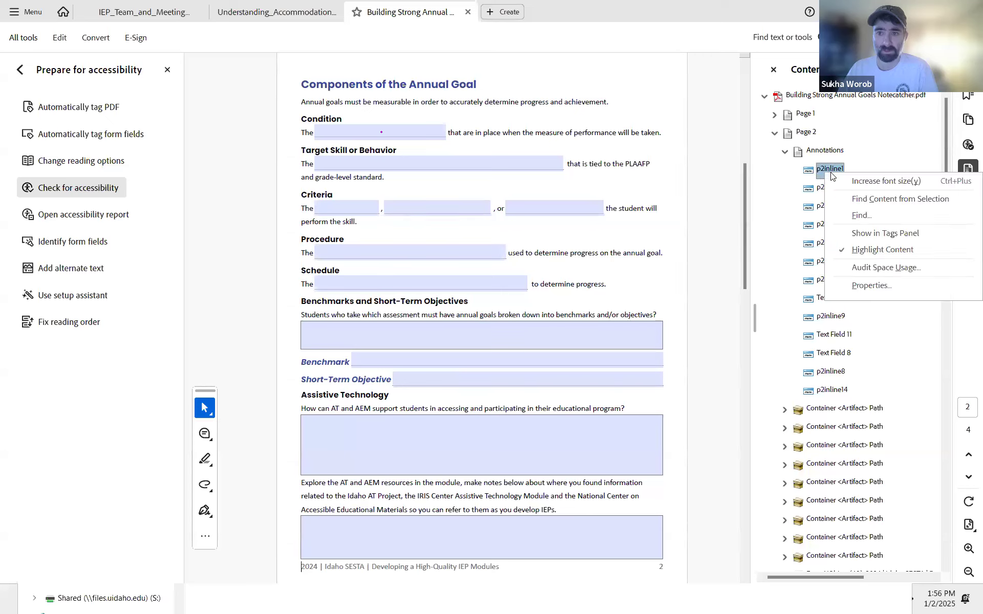
left_click(877, 233)
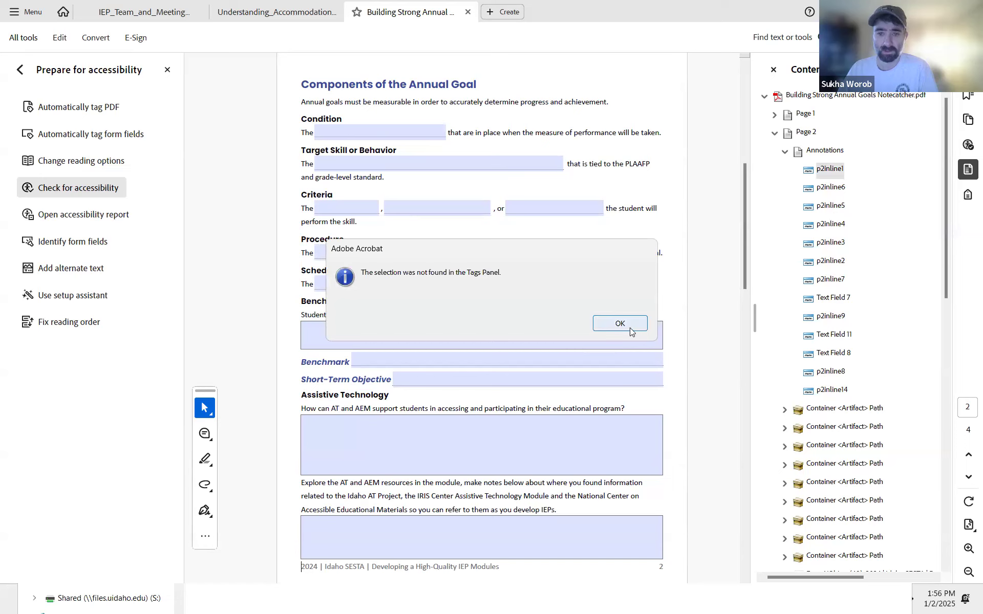
left_click(633, 328)
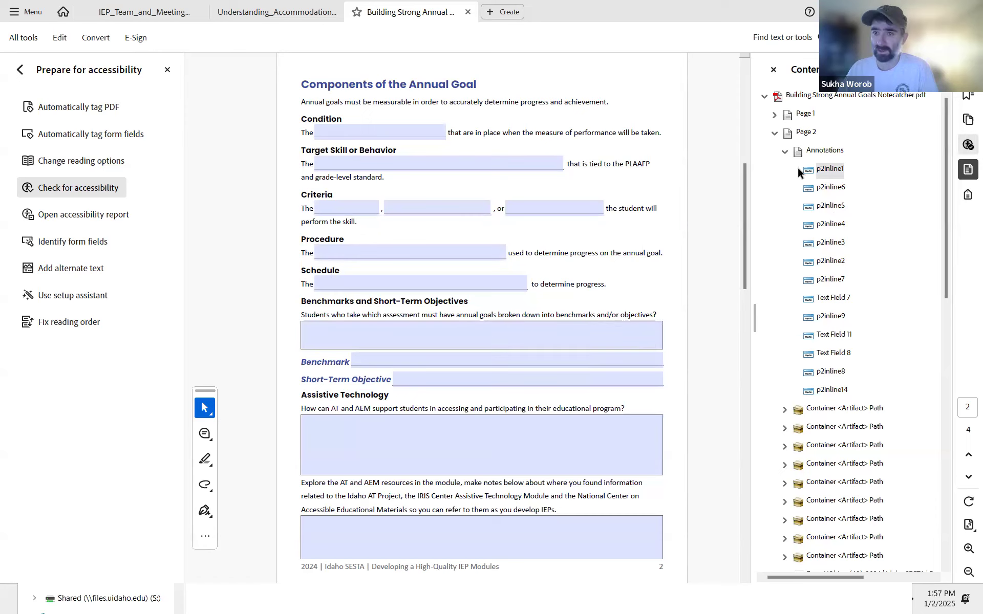
Step: Step through the page 2 field annotations in the Content panel to match each to its field on the page
left_click(830, 175)
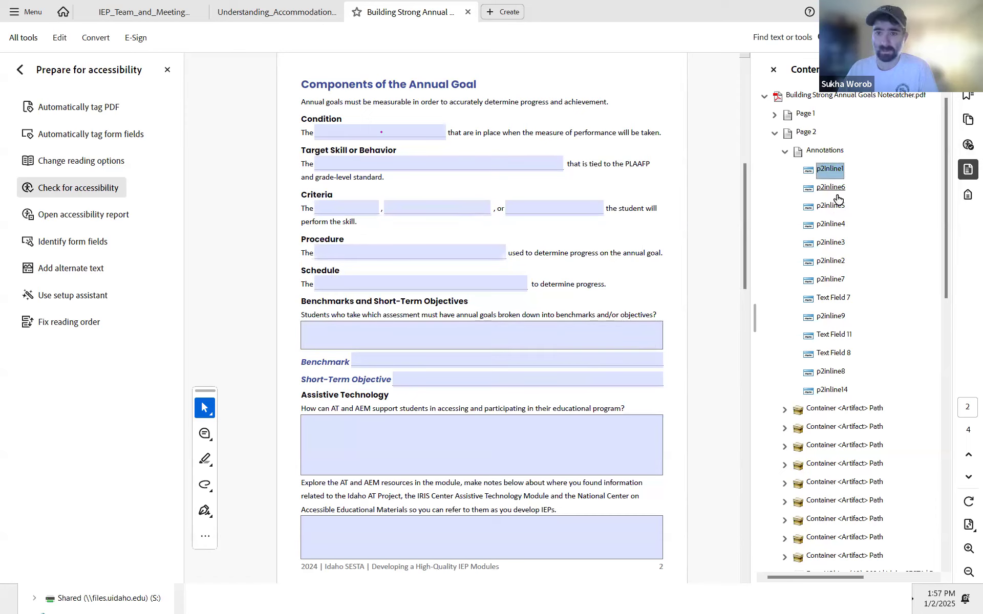
key("Down")
key("Down")
key("Down")
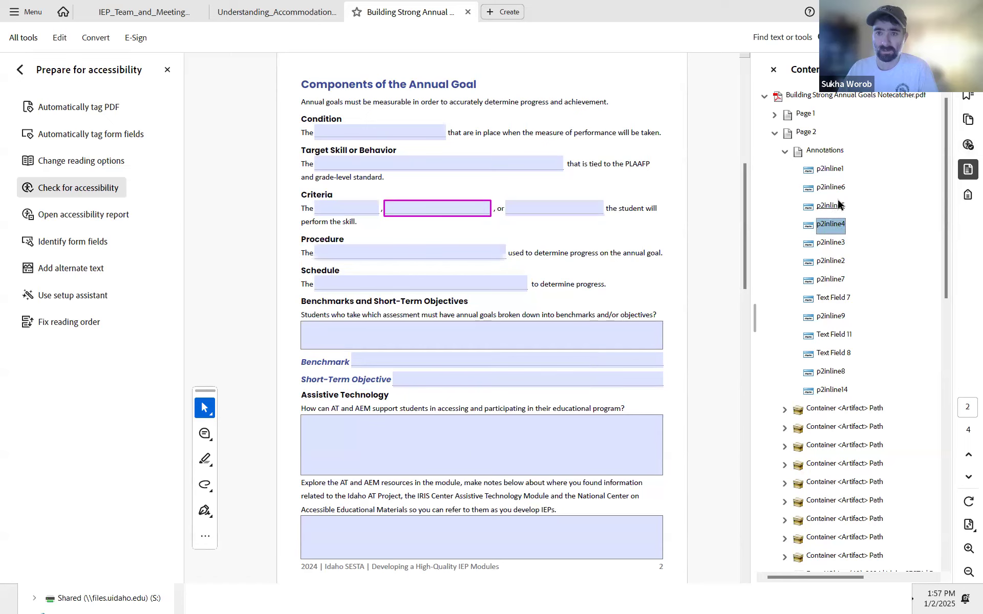
Step: Inspect the p2inline4 annotation's properties, then select the p2inline1 through p2inline3 annotations to find their fields on page 2
key("Return")
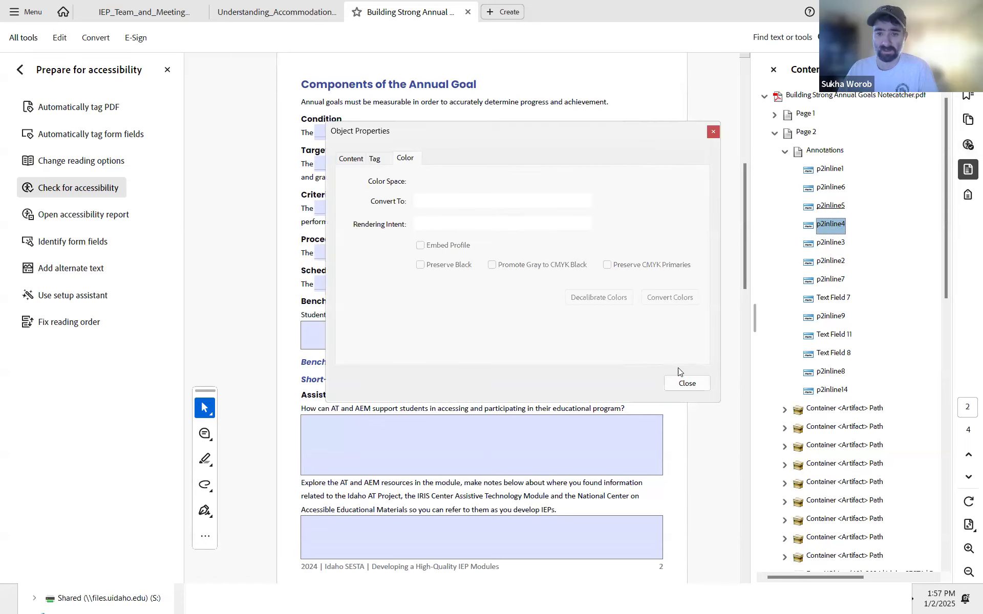
left_click(686, 384)
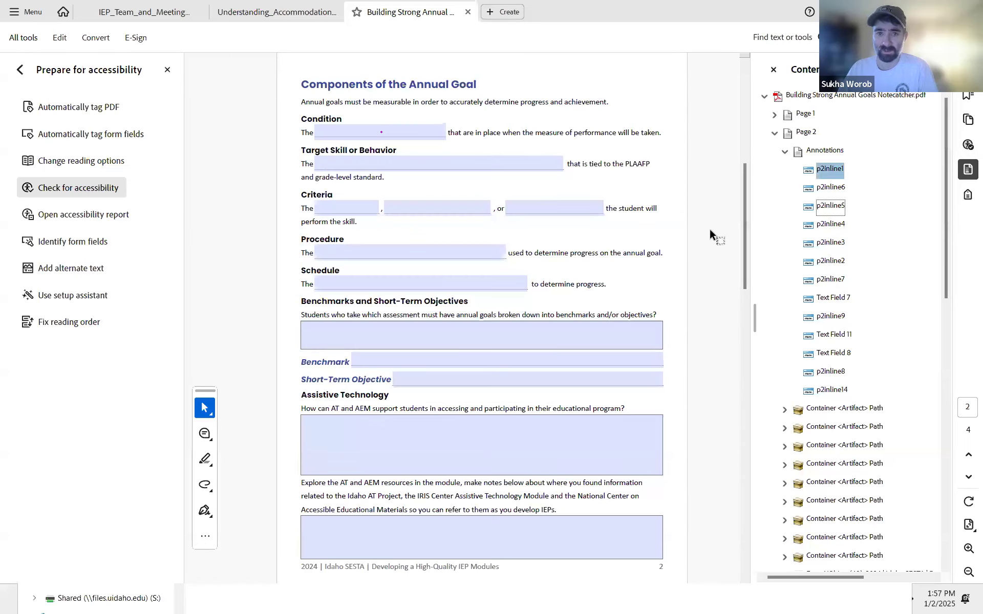
left_click(827, 188)
left_click(831, 206)
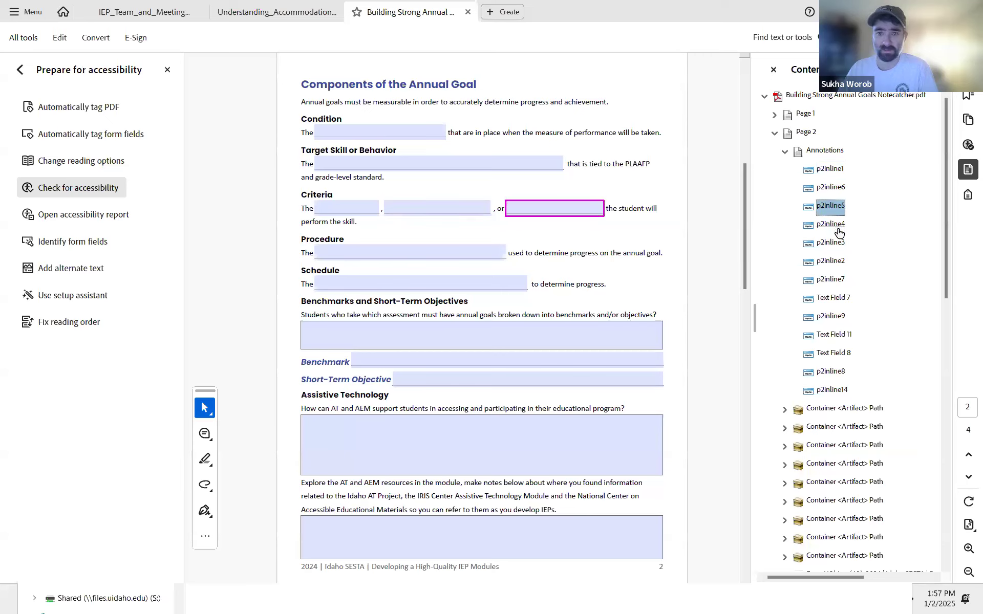
left_click(831, 225)
left_click(830, 243)
Step: Tab through the form fields from the first field on page 2 across all pages to check the tab order
left_click(389, 131)
key("Tab")
key("Tab")
key("Tab")
key("Tab")
key("Tab")
key("Tab")
key("Tab")
key("Tab")
key("Tab")
key("Tab")
key("Tab")
key("Tab")
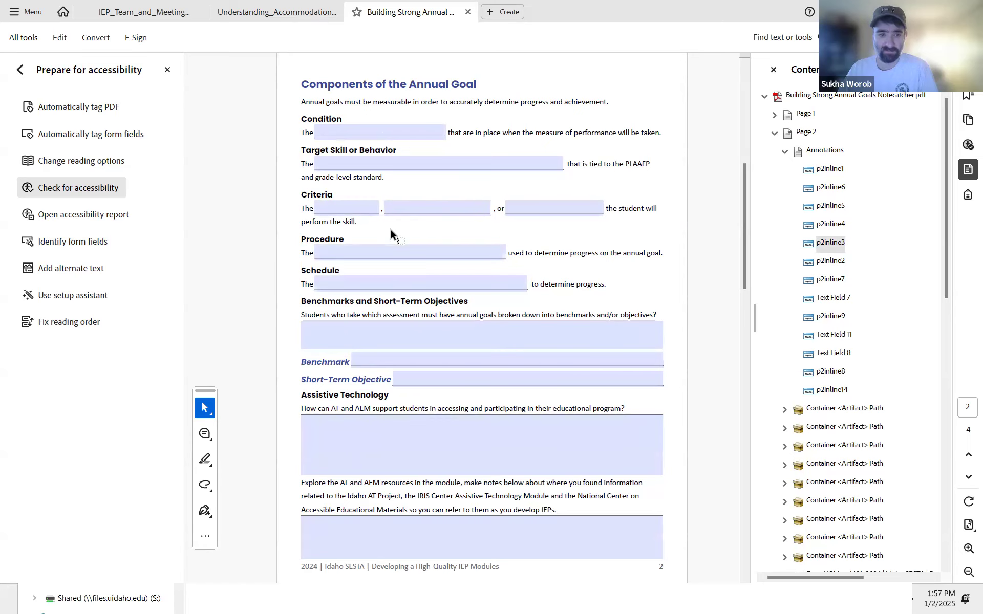
key("Tab")
key("Tab")
key("Tab")
key("Tab")
key("Tab")
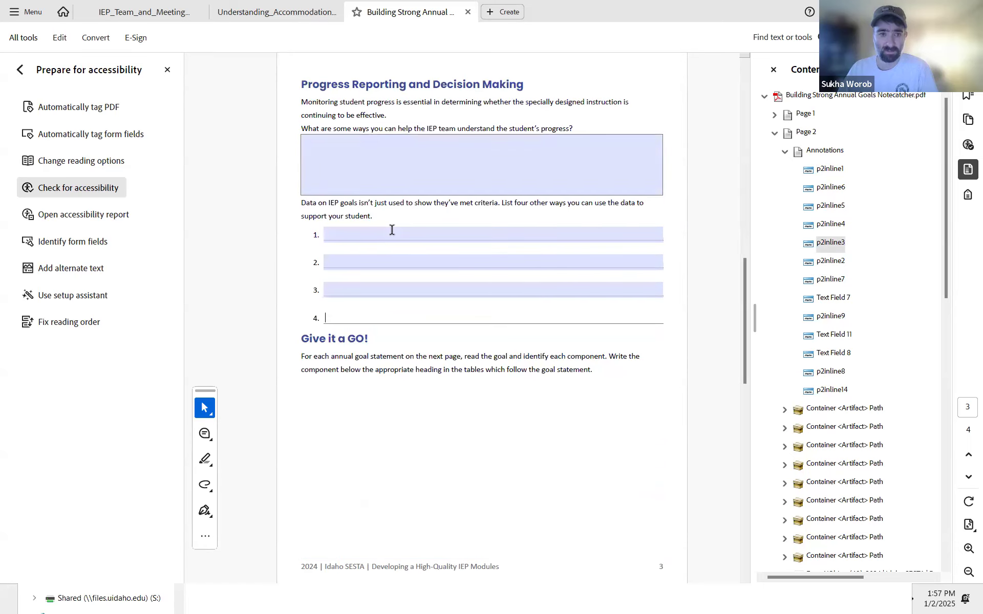
key("Tab")
key("Tab")
key("Tab")
key("Tab")
key("Tab")
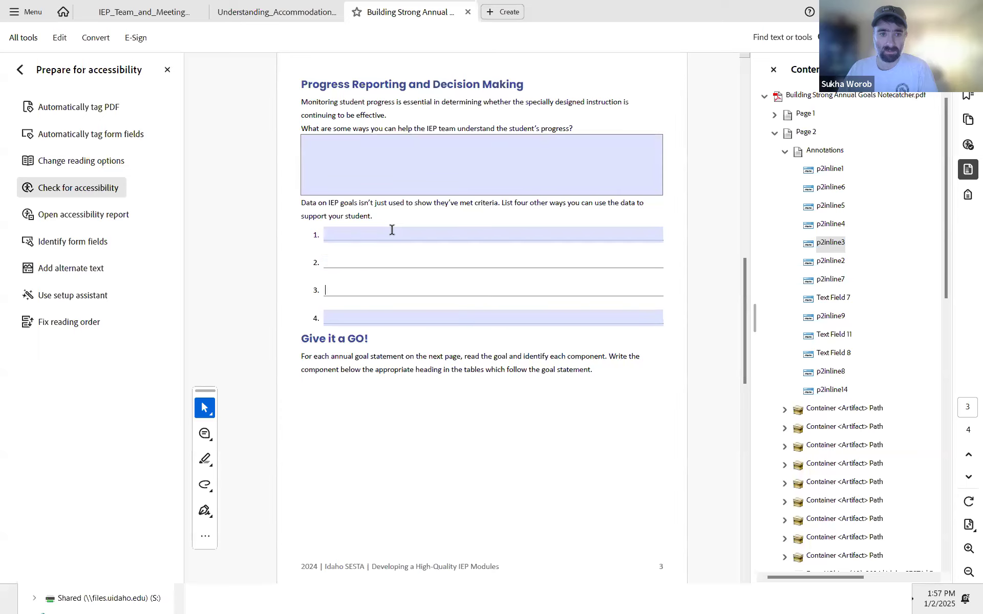
key("Tab")
key("Tab")
key("Tab")
key("Tab")
key("Tab")
key("Tab")
key("Tab")
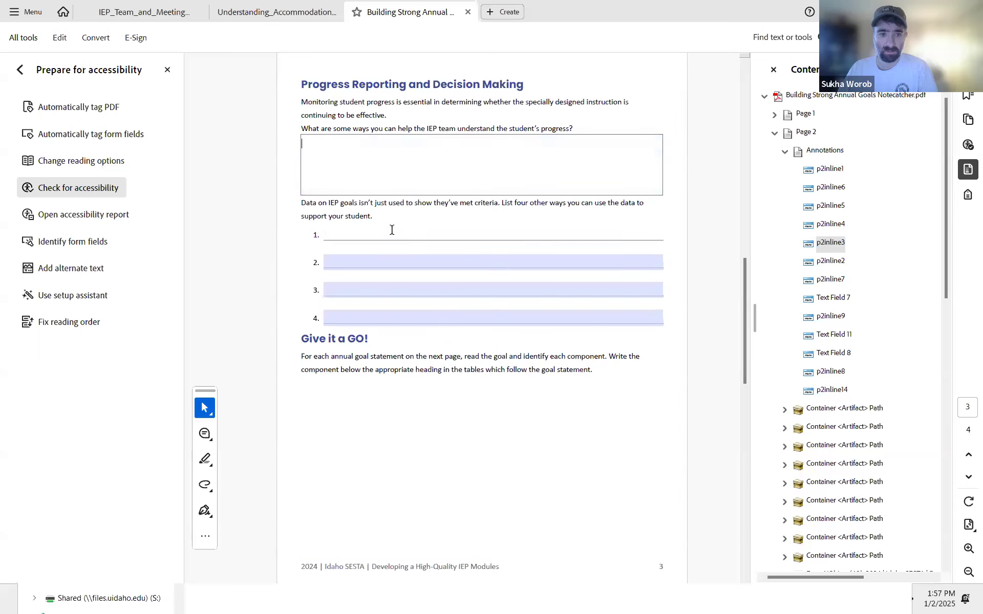
key("Tab")
key("Tab")
key("Tab")
key("Tab")
key("Tab")
key("Tab")
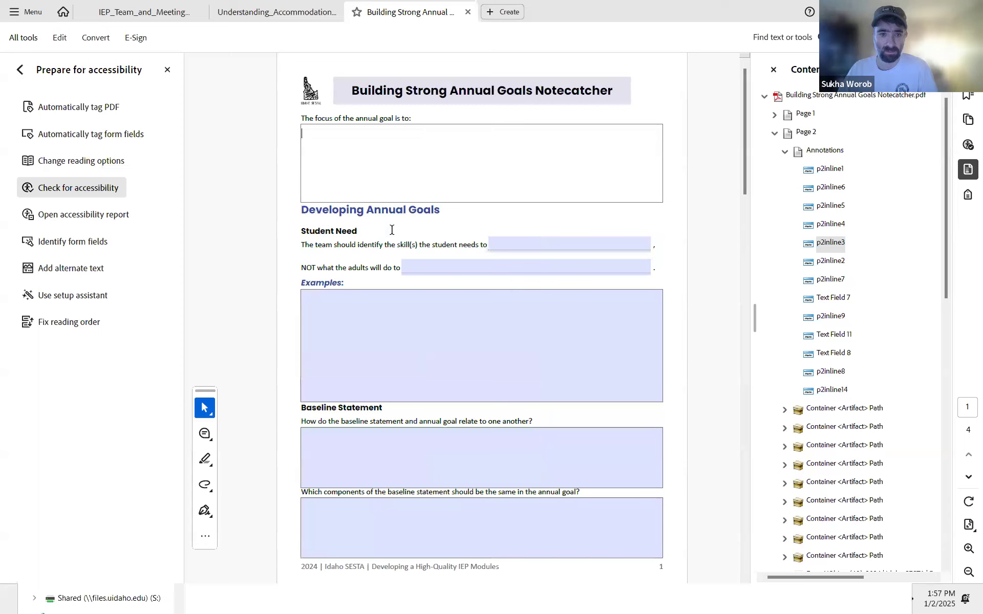
key("Tab")
key("Tab")
key("Tab")
key("Tab")
key("Tab")
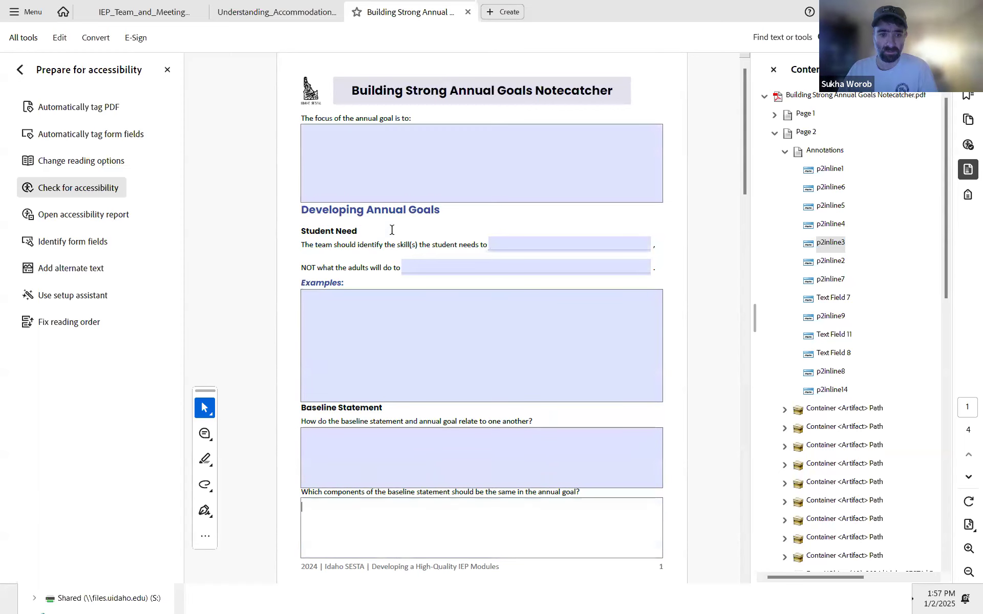
key("Tab")
key("Tab")
key("Tab")
key("Tab")
key("Tab")
key("Tab")
key("Tab")
key("Tab")
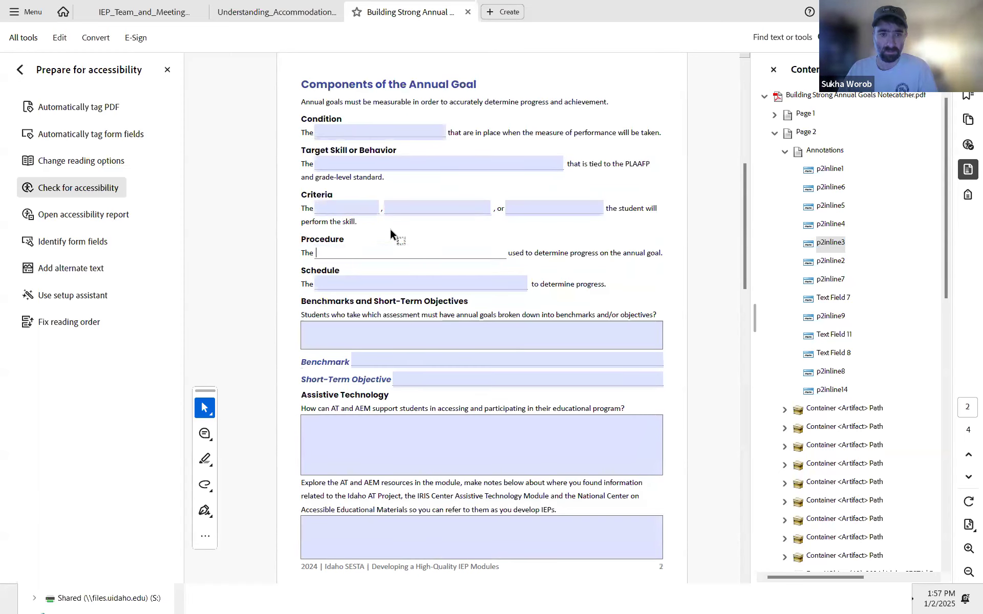
key("Tab")
key("Tab")
key("Tab")
key("Tab")
key("Tab")
key("Tab")
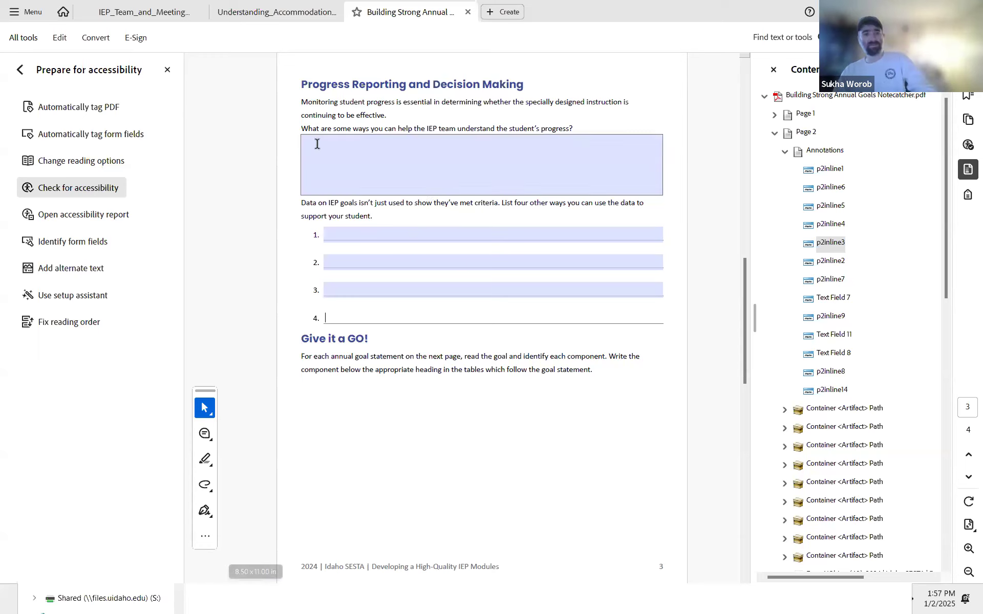
key("Tab")
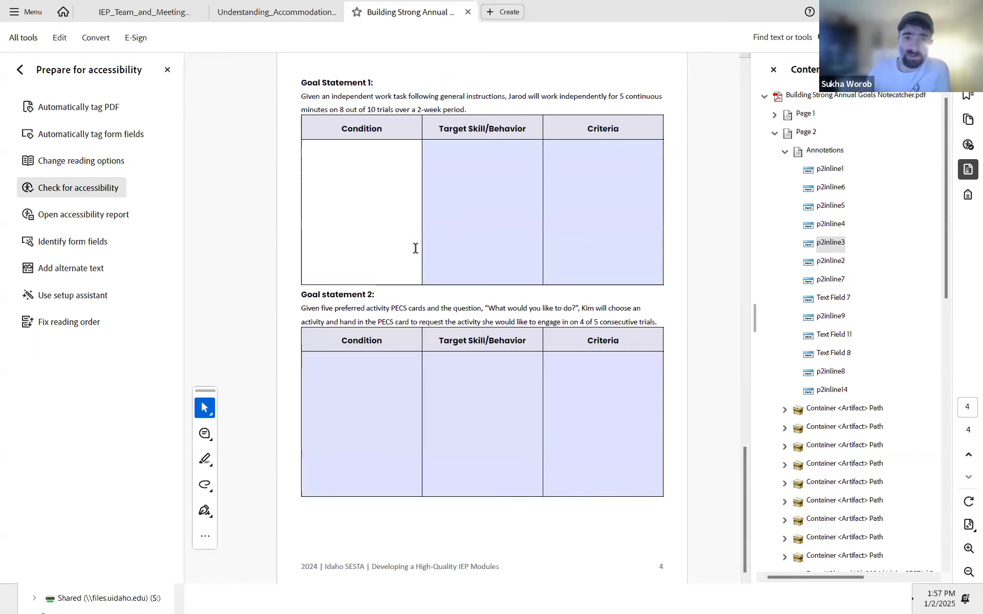
key("Tab")
key("Tab")
key("Tab")
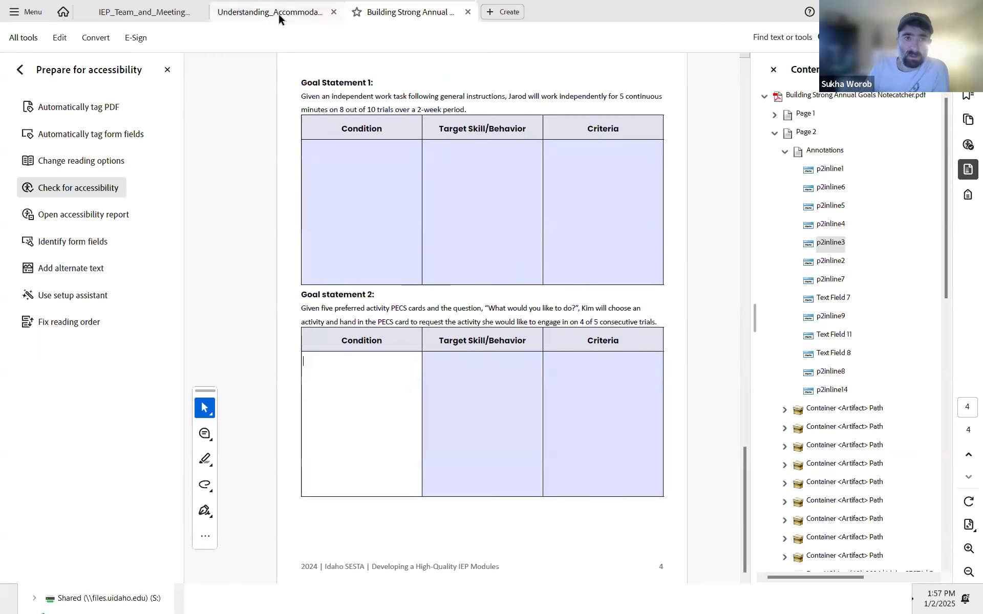
key("Tab")
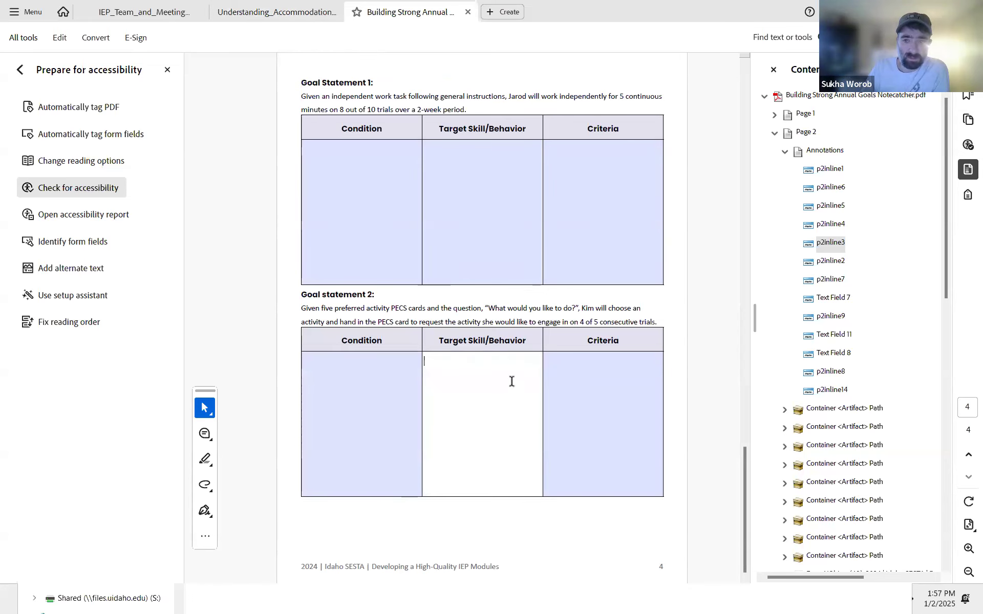
key("Tab")
Step: Switch to InDesign and select the Procedure field's anchored text frame on page 2
left_click(782, 151)
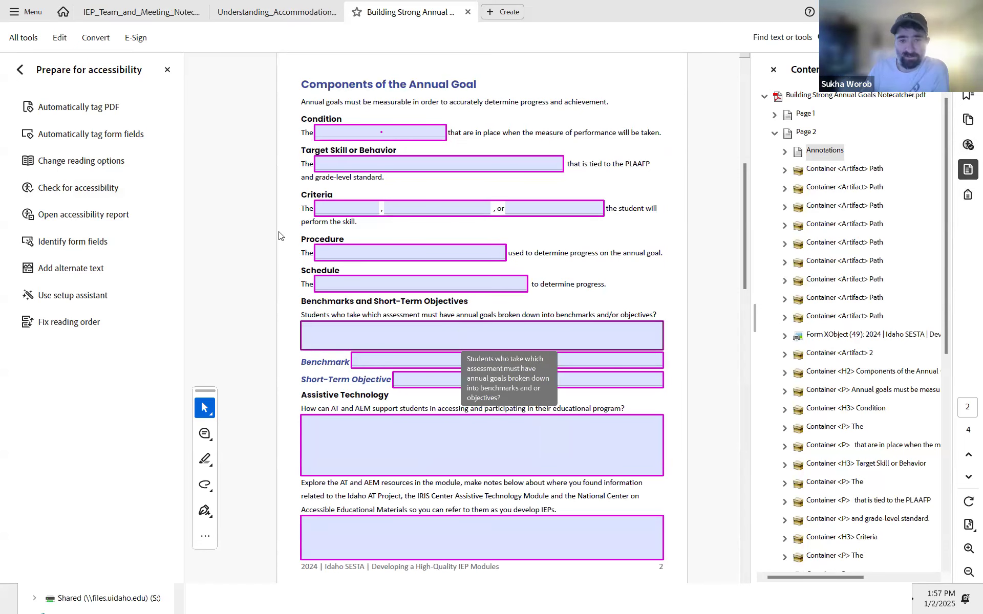
key("alt+Tab")
left_click(361, 237)
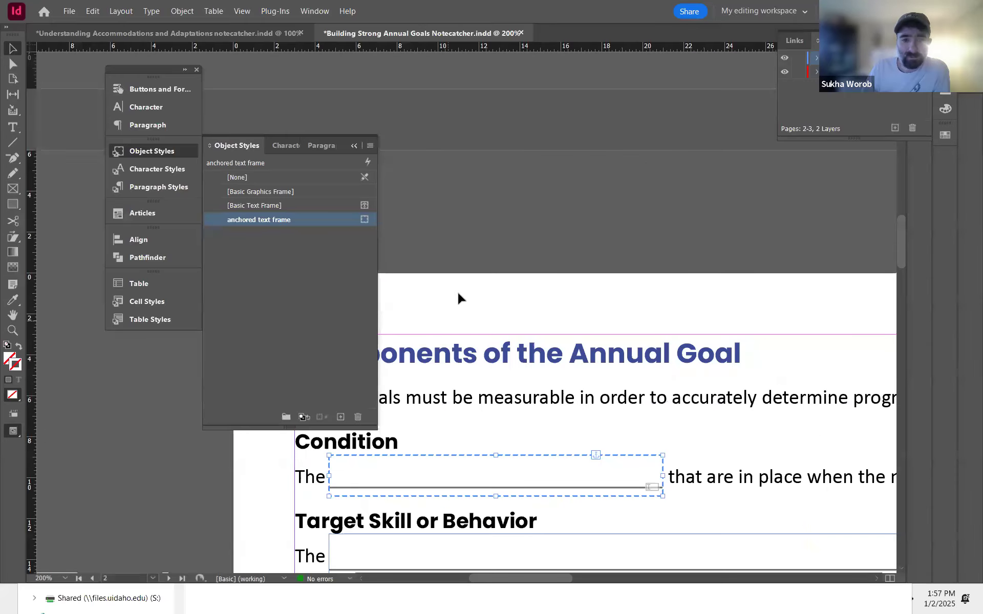
left_click(682, 277)
left_click_drag(596, 351, 562, 103)
left_click_drag(677, 273, 613, 235)
key("ctrl+minus")
key("ctrl+minus")
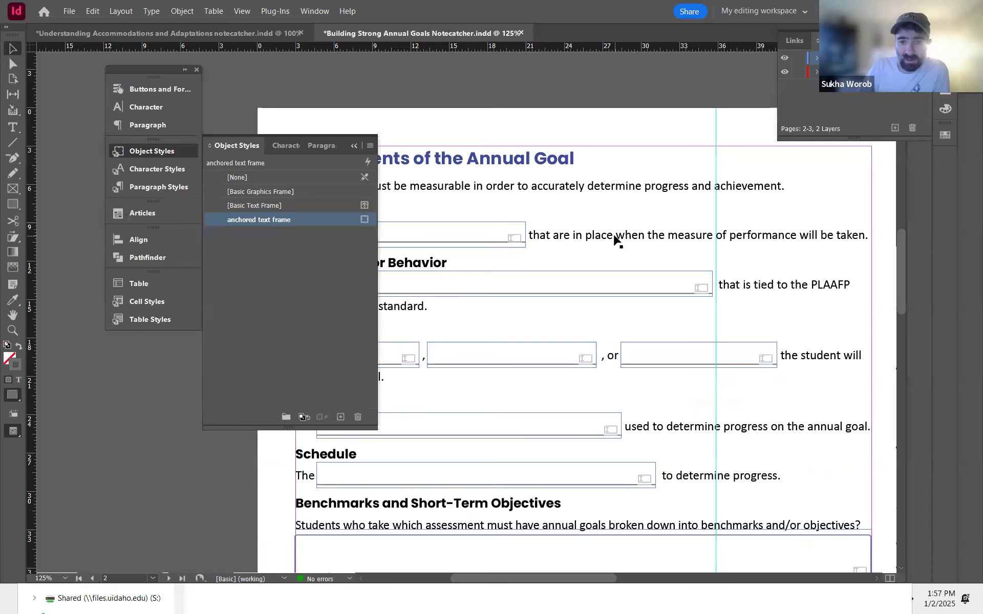
left_click_drag(561, 313, 739, 217)
scroll(577, 243, "down", 1)
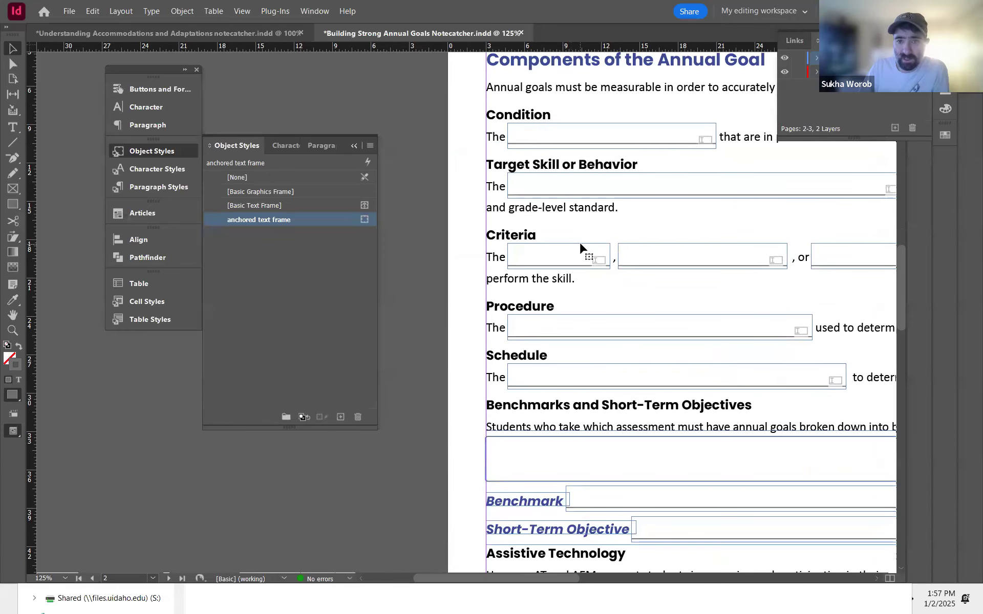
left_click(580, 245)
scroll(532, 289, "right", 3)
left_click(500, 307)
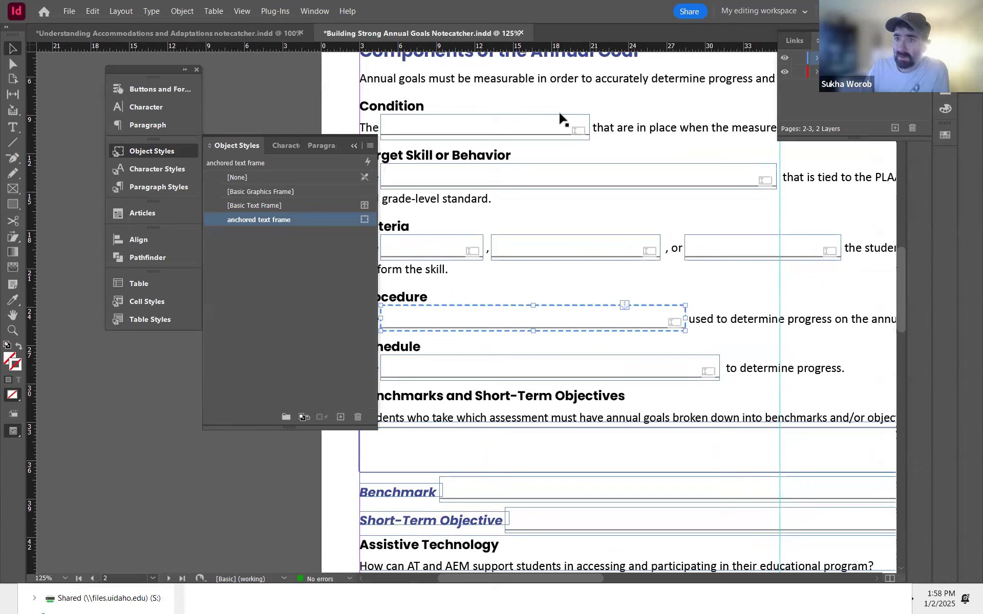
Step: Toggle the Articles panel's Use for Tagging Order in Tagged PDF option off and back on
left_click(157, 213)
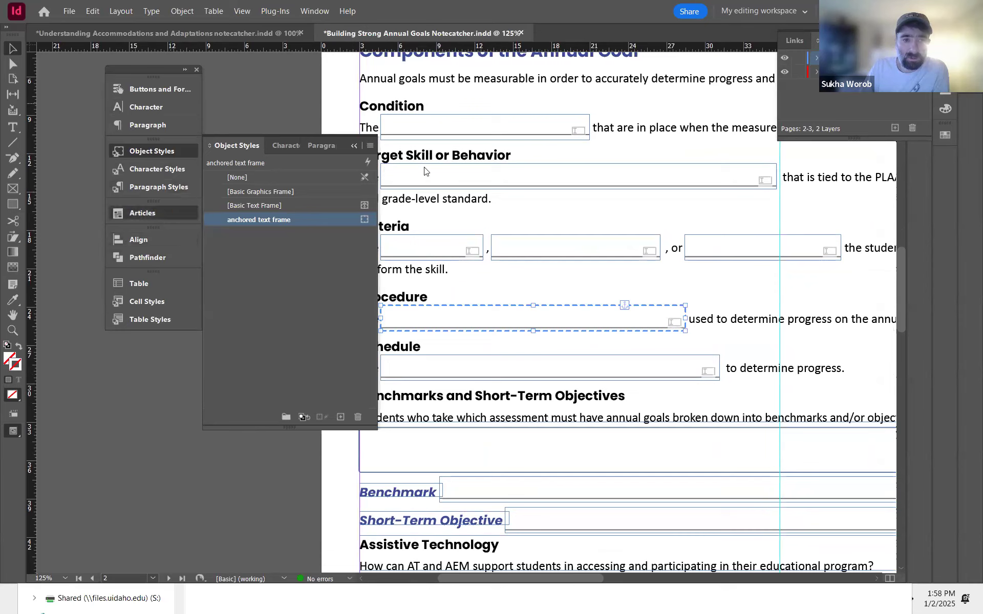
left_click(369, 210)
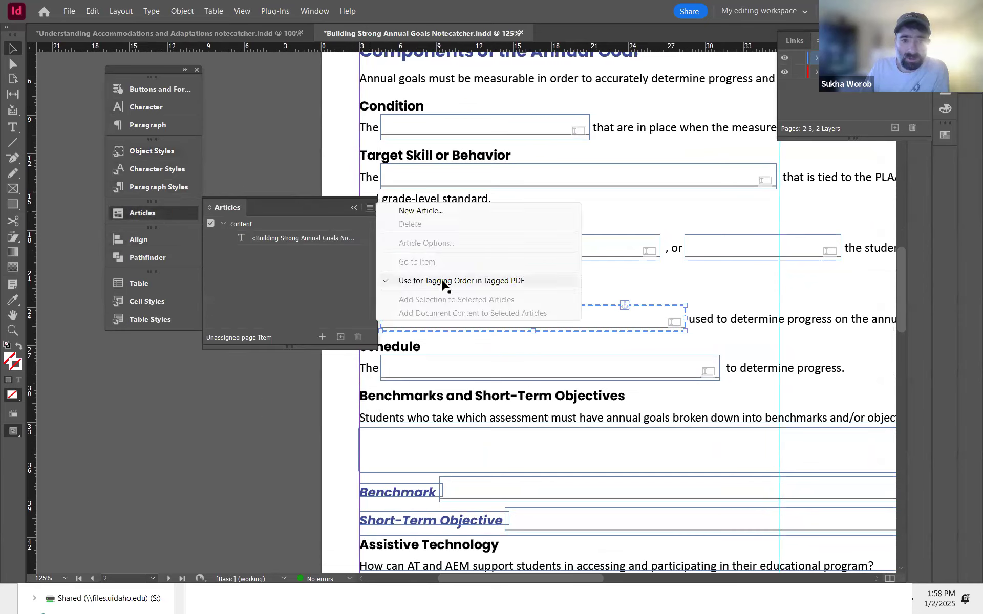
left_click(443, 283)
left_click(370, 207)
left_click(428, 283)
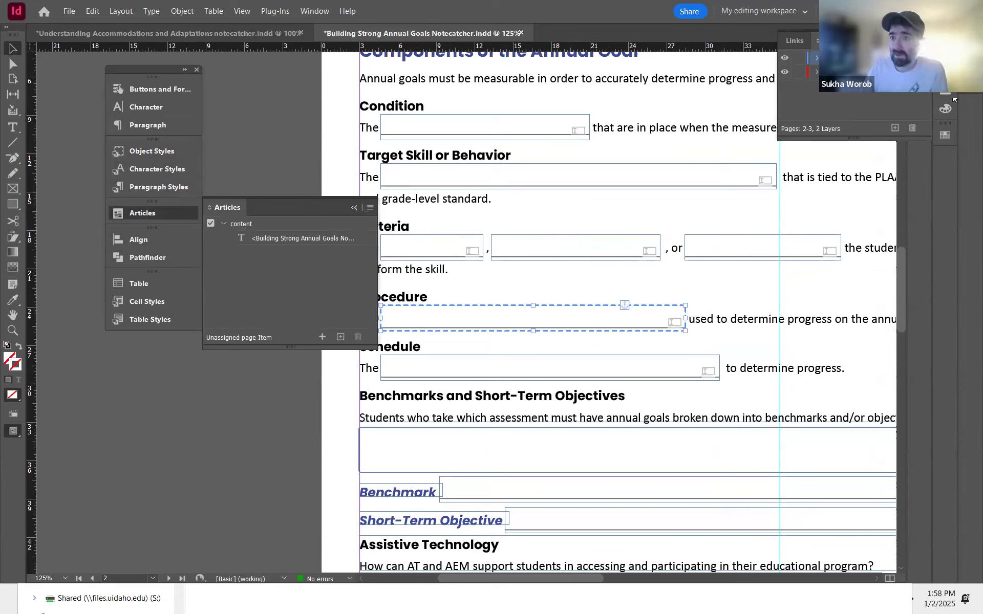
Step: Review the layer items and the zoomed-out page 2–3 spread, then switch to the Understanding Accommodations and Adaptations notecatcher document
left_click(816, 58)
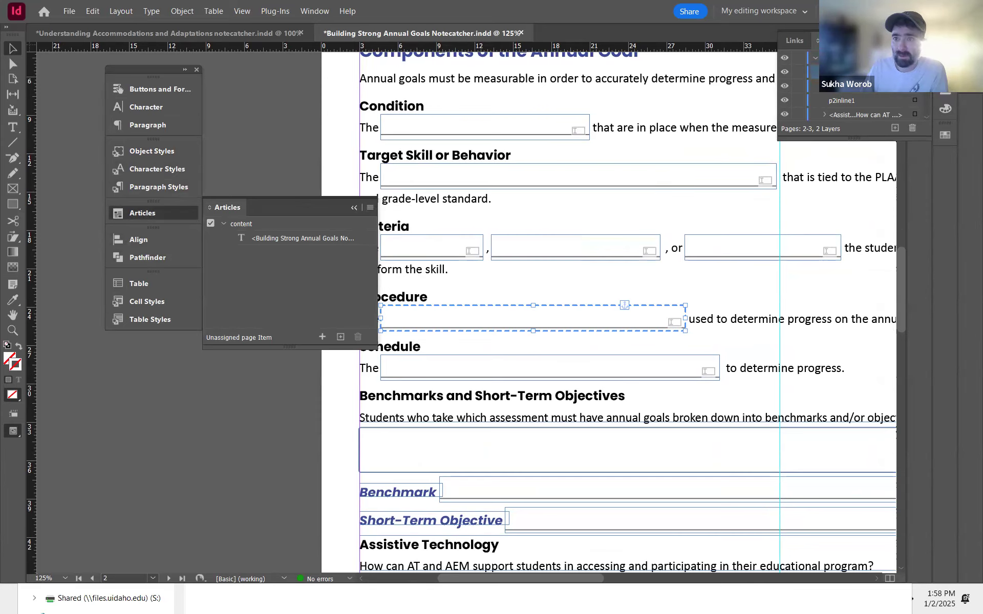
key("ctrl+alt+Page_Down")
key("ctrl+alt+Page_Down")
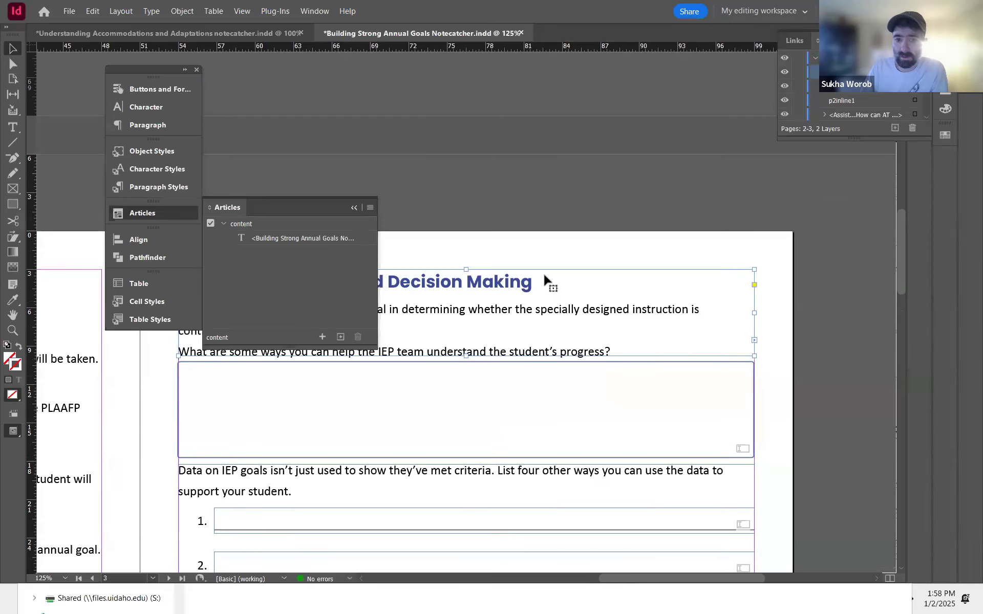
left_click_drag(635, 201, 509, 192)
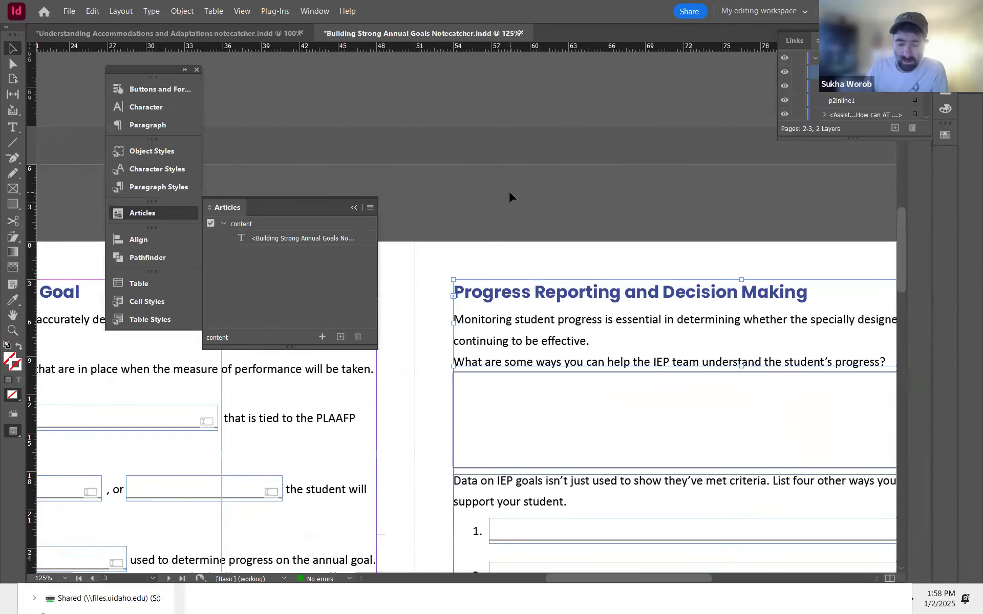
key("ctrl+minus")
key("ctrl+minus")
key("ctrl+minus")
left_click_drag(451, 356, 608, 348)
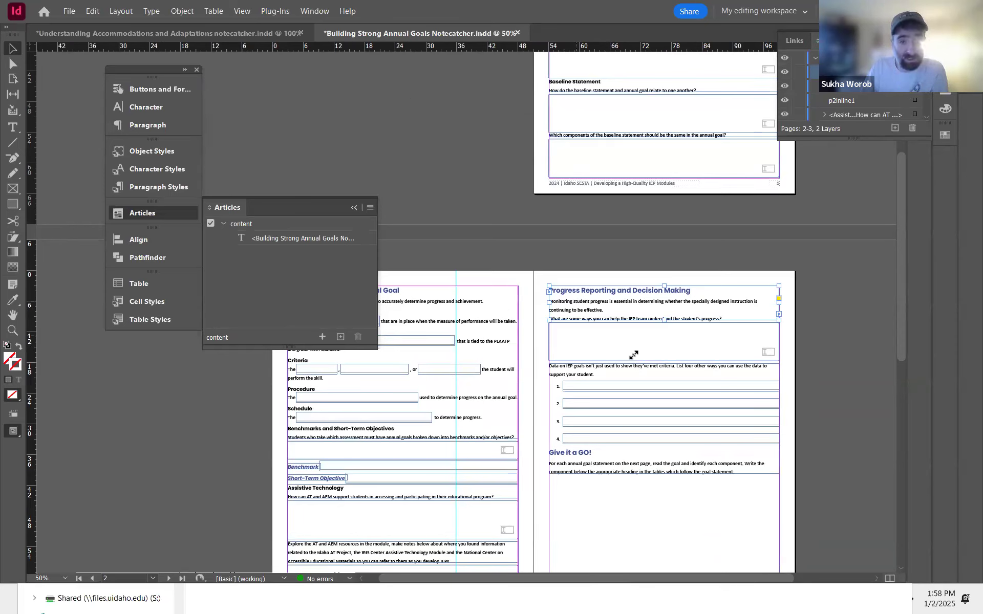
scroll(860, 108, "down", 3)
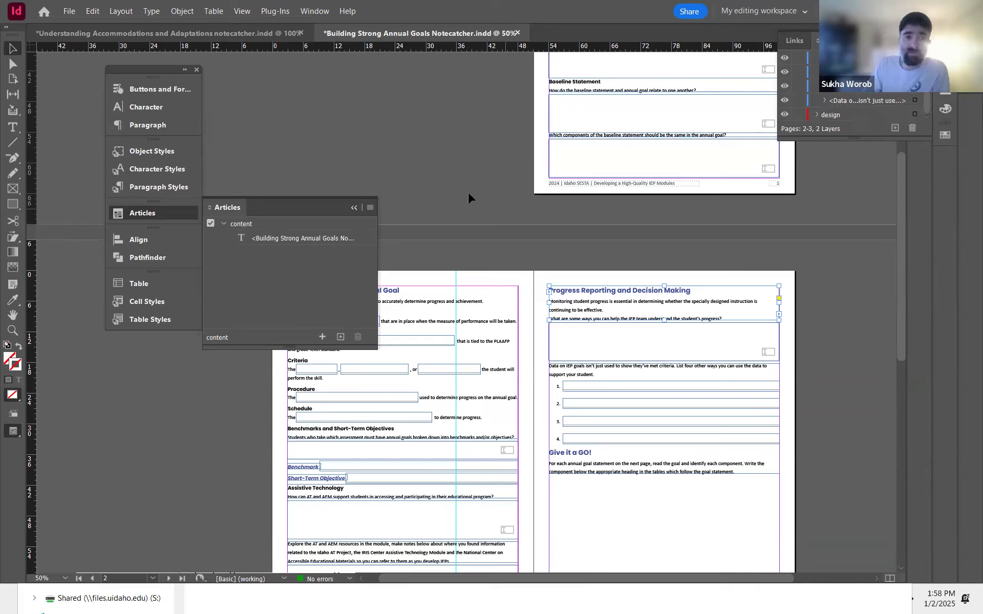
left_click(197, 32)
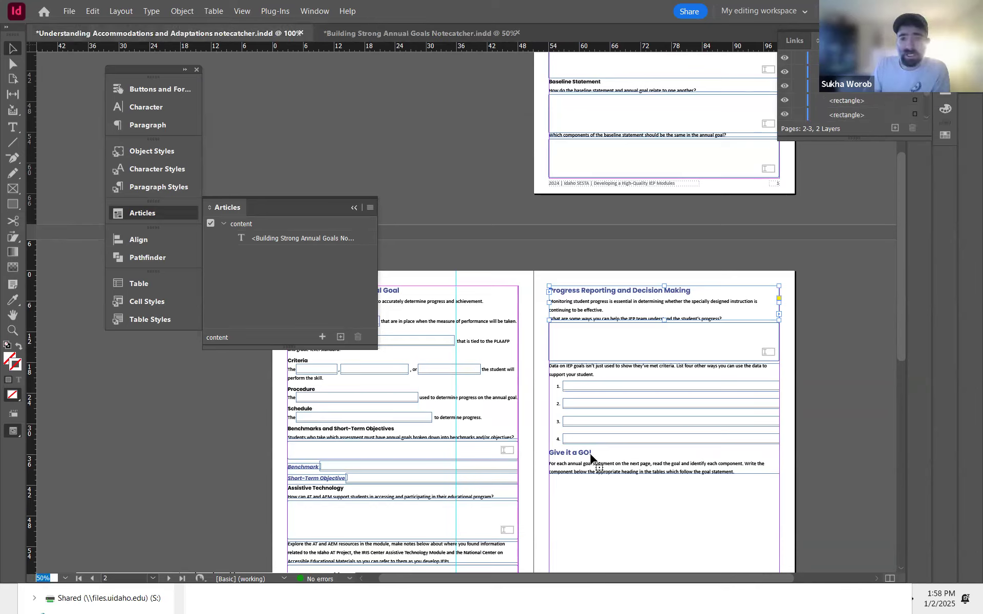